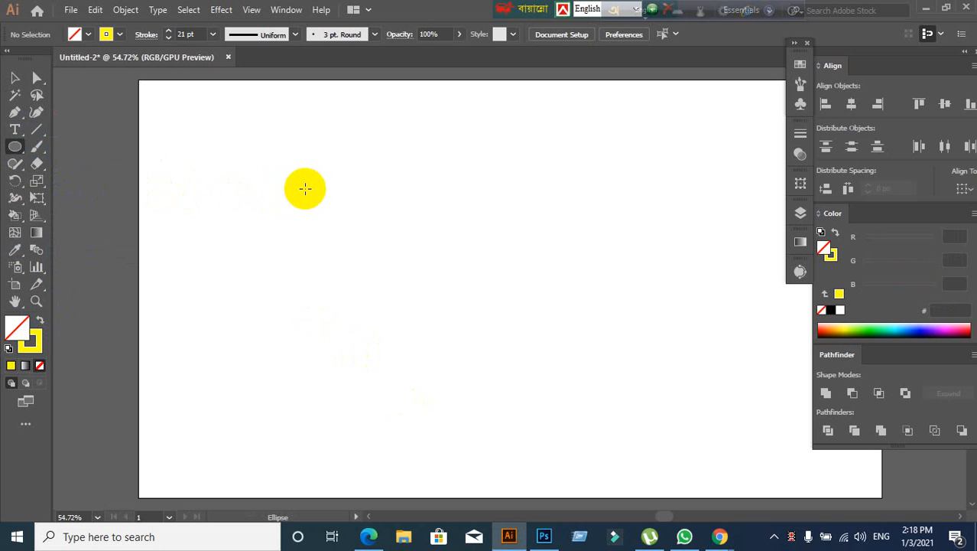
Draw a circle about 390 px in diameter near the middle of the artboard and turn off its dashed stroke
left_click_drag(304, 188, 434, 361)
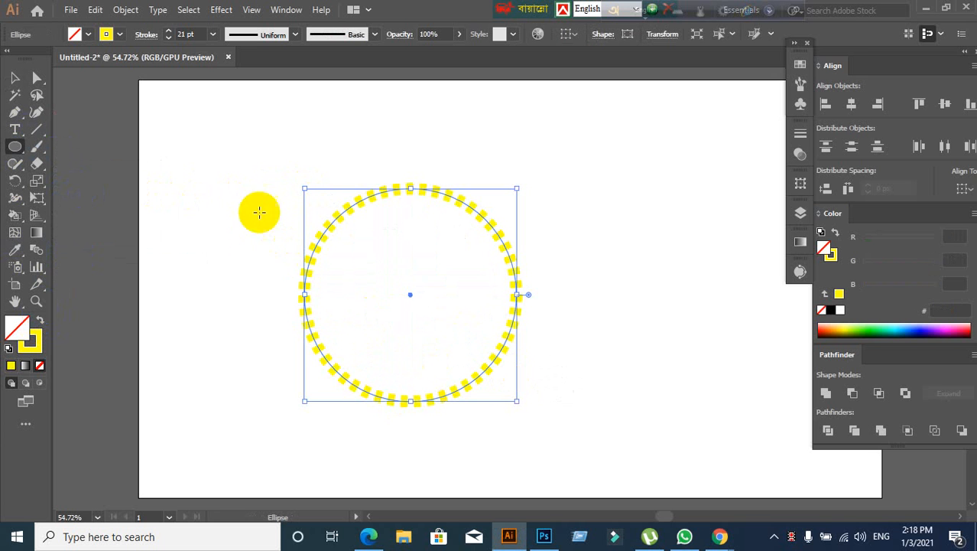
left_click(800, 137)
left_click(629, 231)
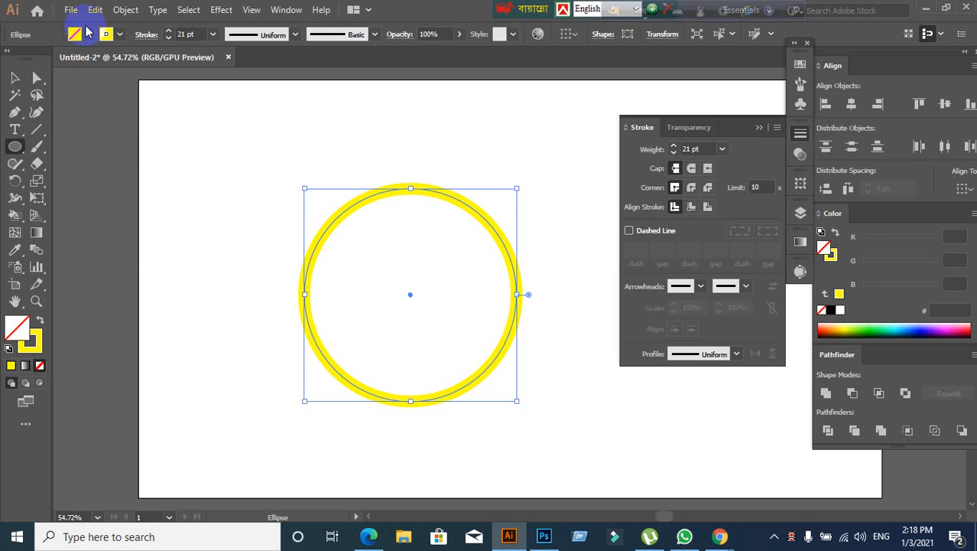
Fill the circle with red (FF0000) and set its stroke weight to 10 pt
left_click(87, 34)
left_click(52, 60)
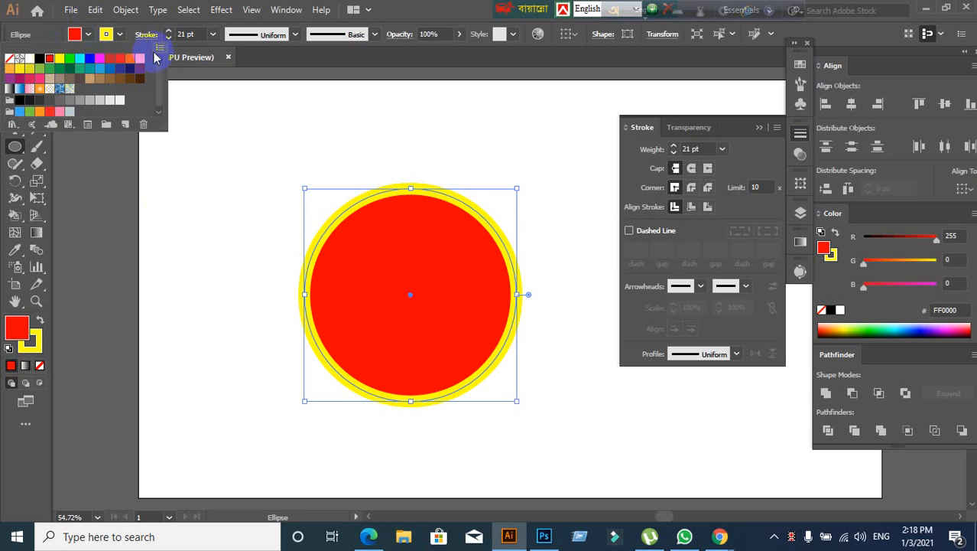
left_click(197, 33)
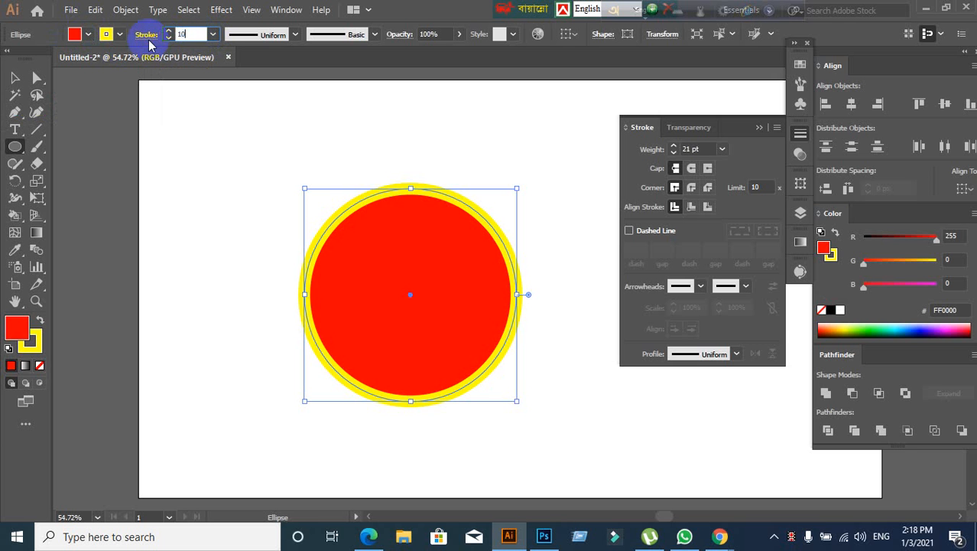
type("10")
key("Return")
Move the red circle toward the left side of the artboard
left_click(13, 78)
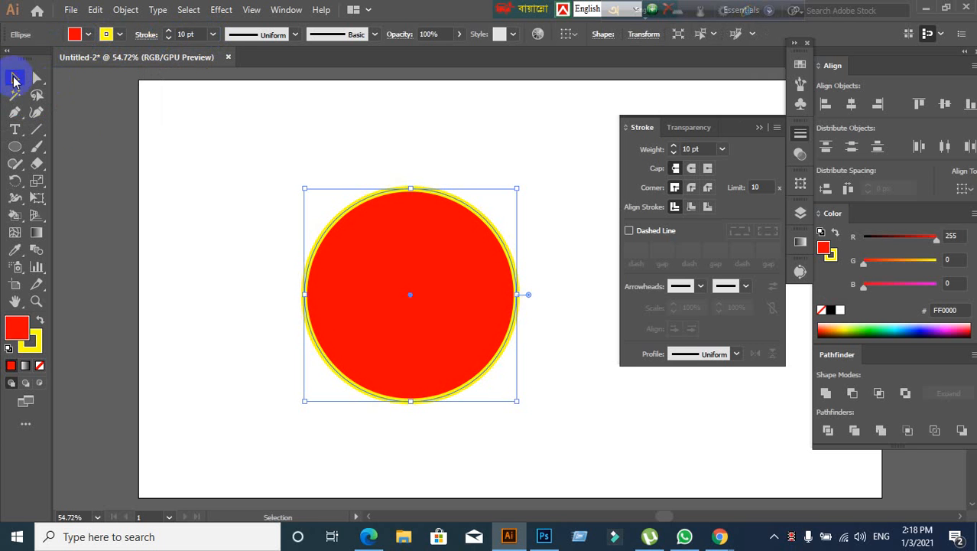
left_click_drag(390, 325, 279, 299)
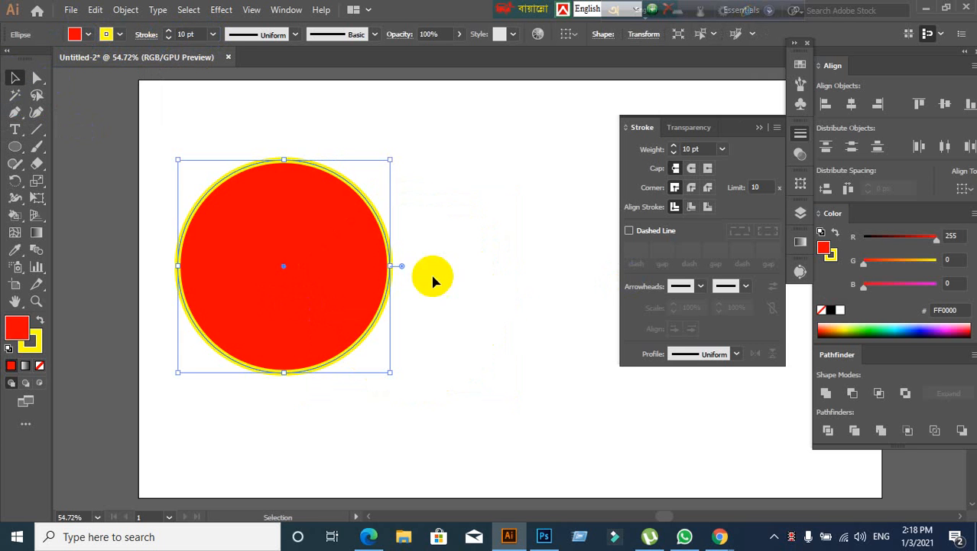
scroll(301, 335, "down", 1)
left_click_drag(481, 355, 394, 325)
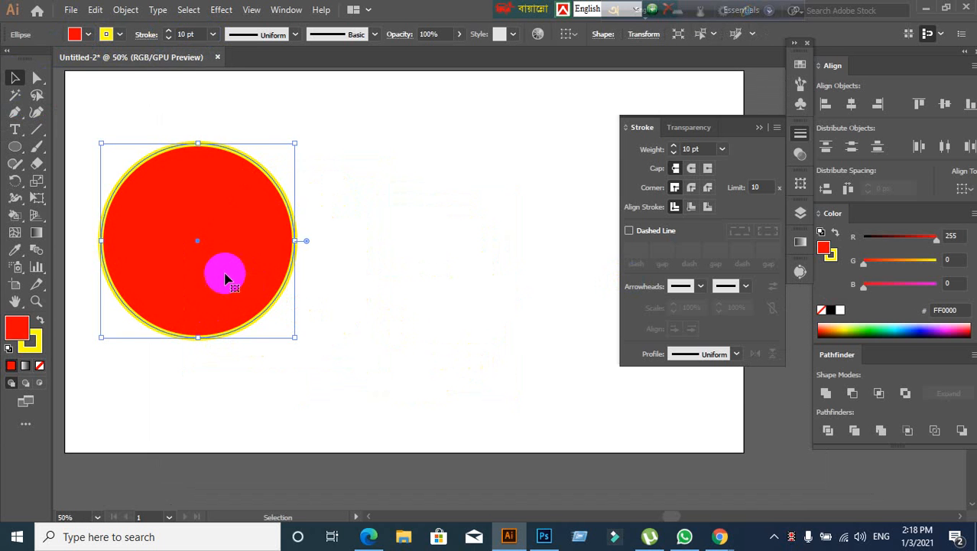
Duplicate the circle to its right by half its width and repeat the copy three times for a row of five overlapping circles
left_click_drag(212, 273, 334, 298)
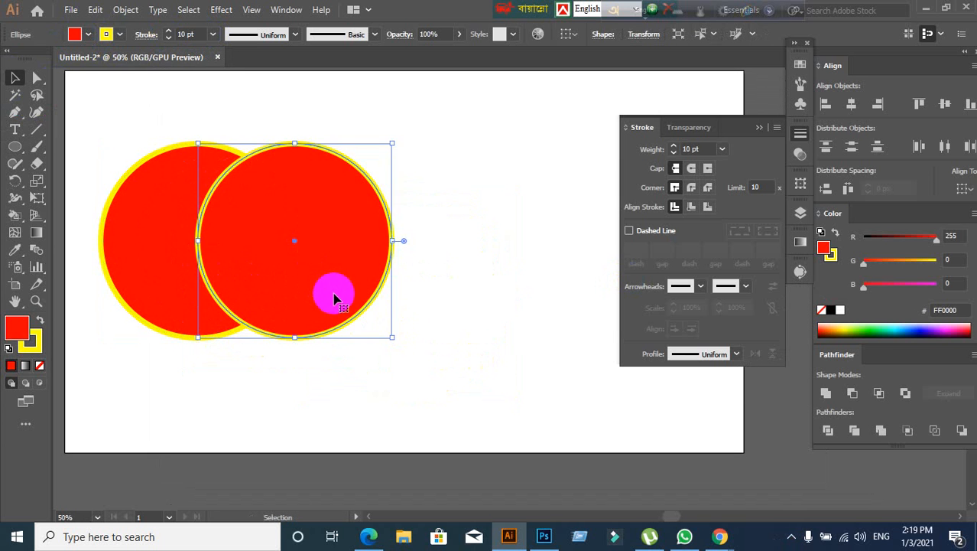
key("a")
key("ctrl+d")
key("ctrl+d")
key("ctrl+d")
left_click(360, 422)
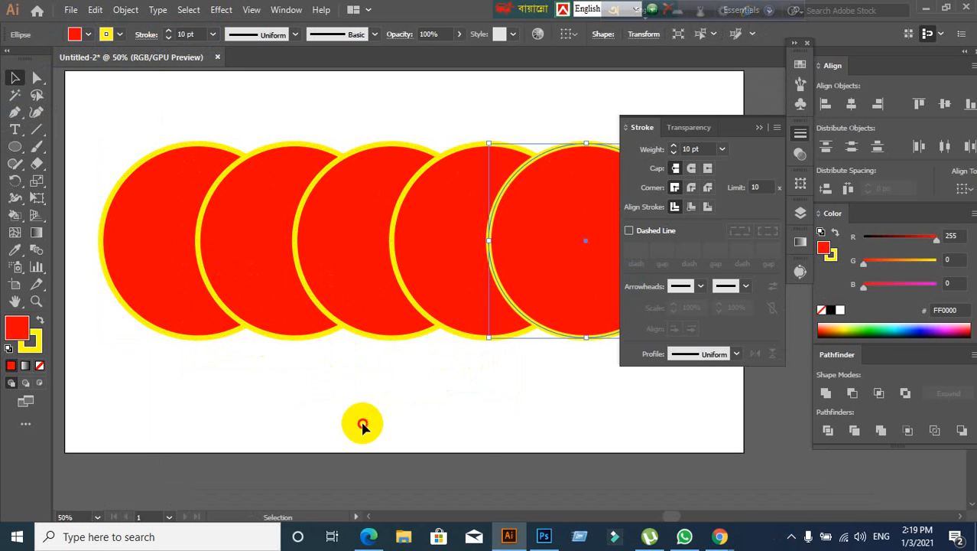
Switch to the Google Meet call in Chrome, admit the waiting participant, and return to Illustrator
mouse_move(727, 541)
left_click(622, 491)
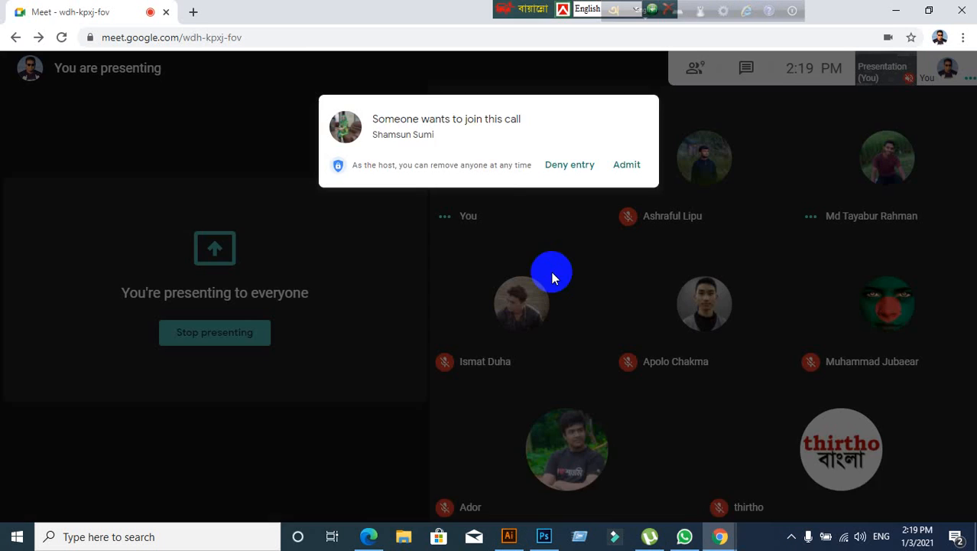
left_click(641, 136)
left_click(509, 536)
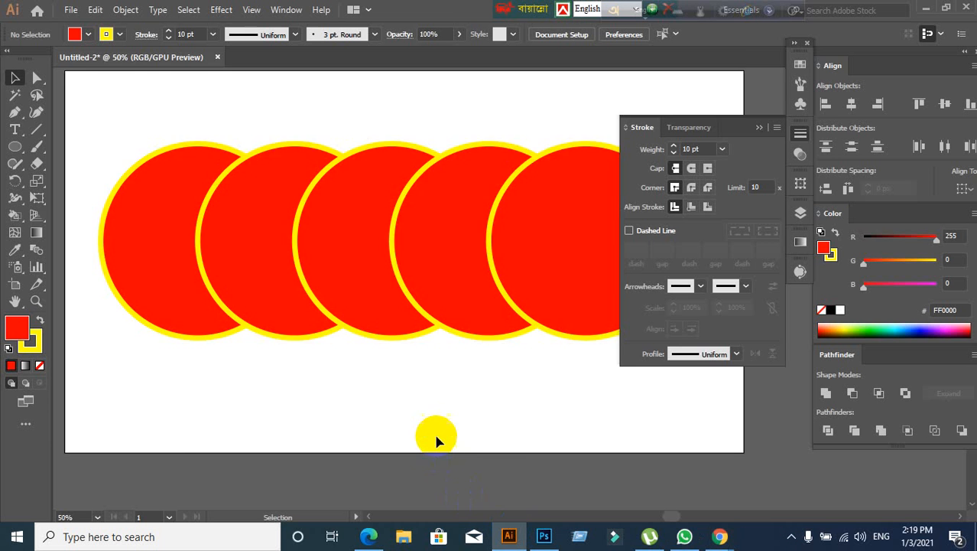
Select all five overlapping circles and convert them into a Live Paint group with the Live Paint Bucket
key("ctrl+minus")
left_click_drag(436, 436, 368, 415)
left_click_drag(126, 212, 560, 393)
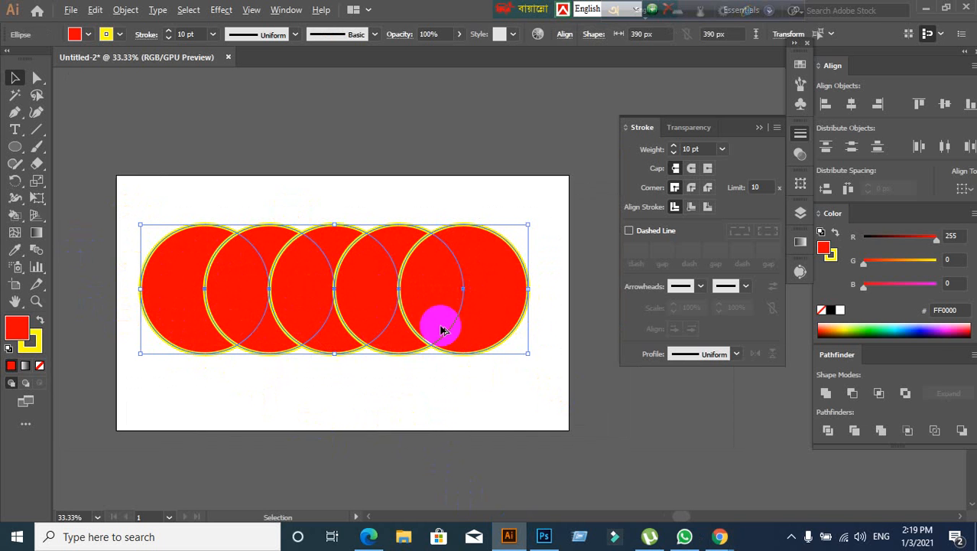
left_click(16, 220)
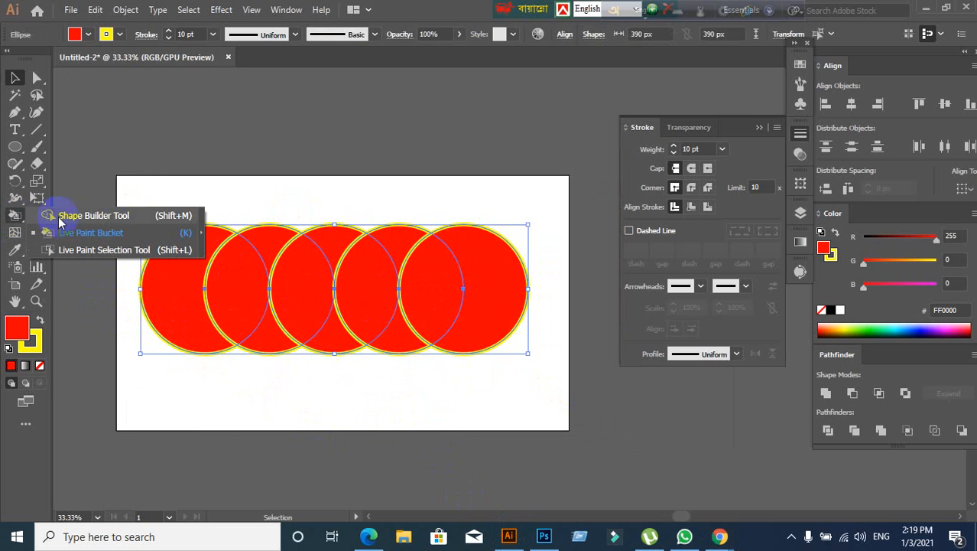
left_click(87, 233)
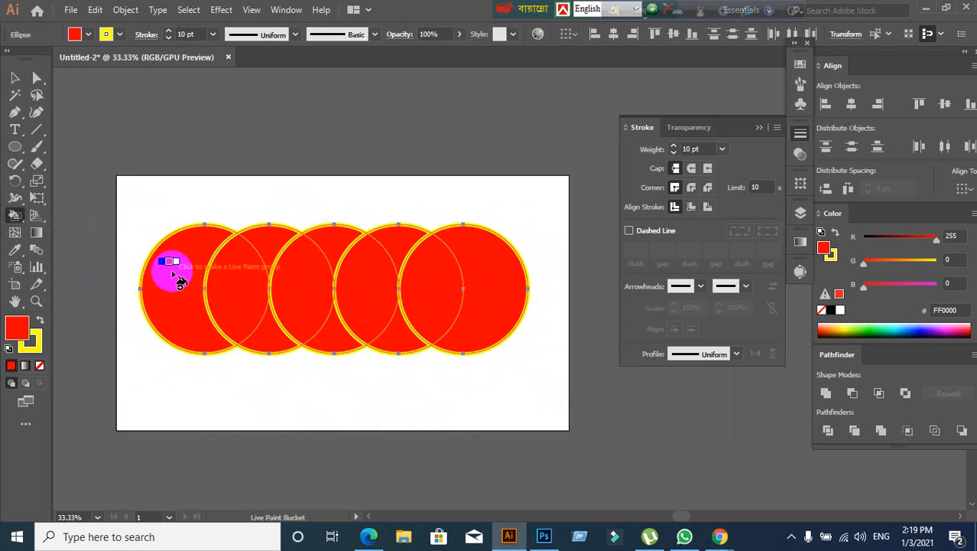
left_click(15, 215)
left_click(87, 233)
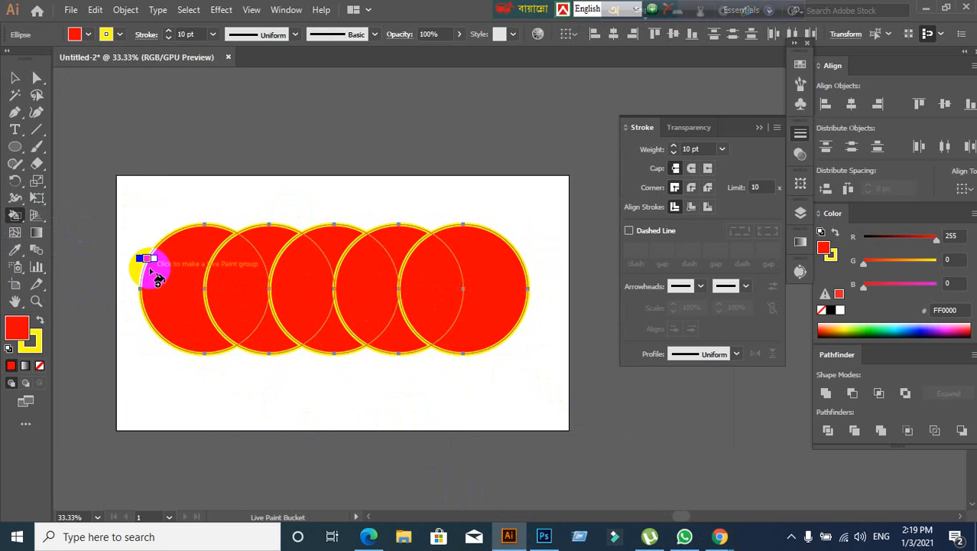
left_click(182, 303)
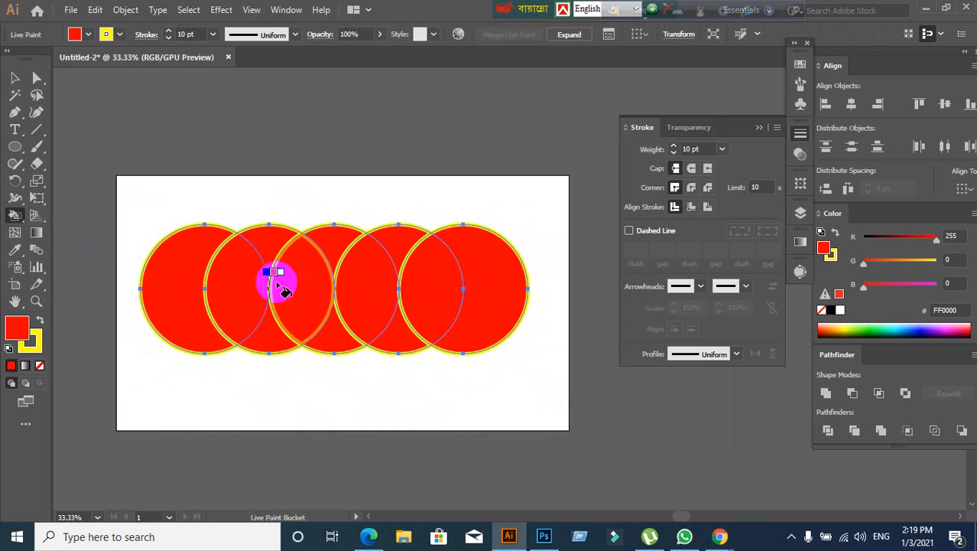
Set the Live Paint Bucket's fill colour to cyan (00FFFF)
left_click(88, 34)
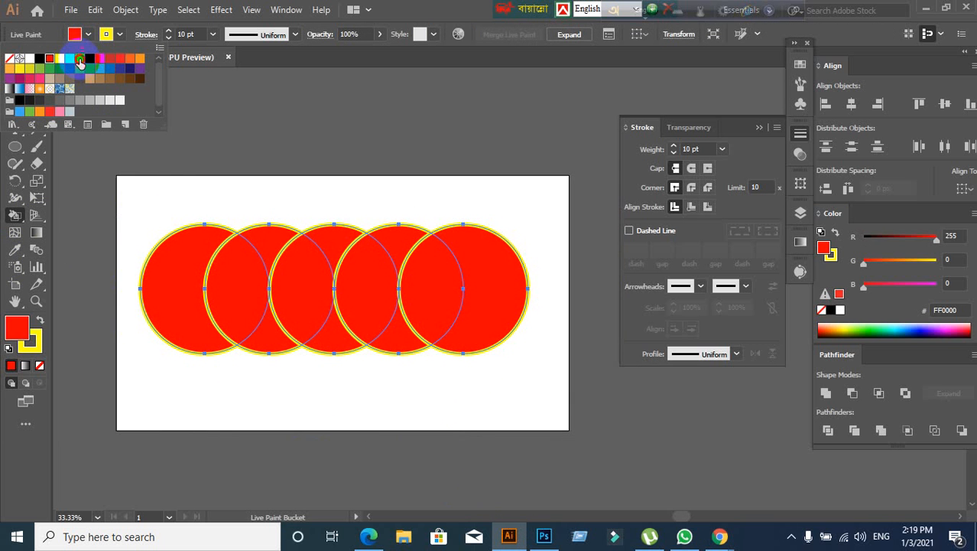
left_click(79, 58)
left_click(301, 123)
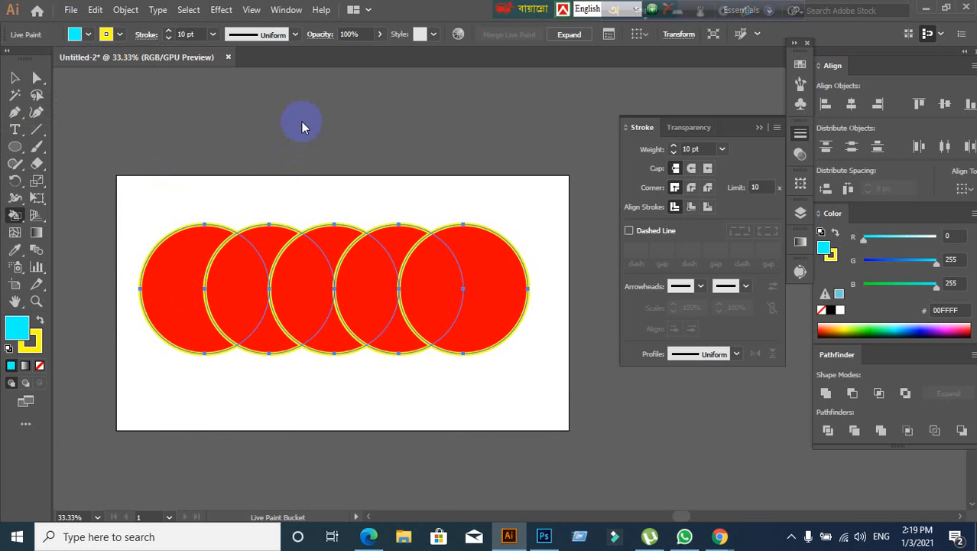
Try painting the first circle's crescent and its overlap with the second circle cyan, and undo both fills
left_click(176, 299)
left_click(248, 296)
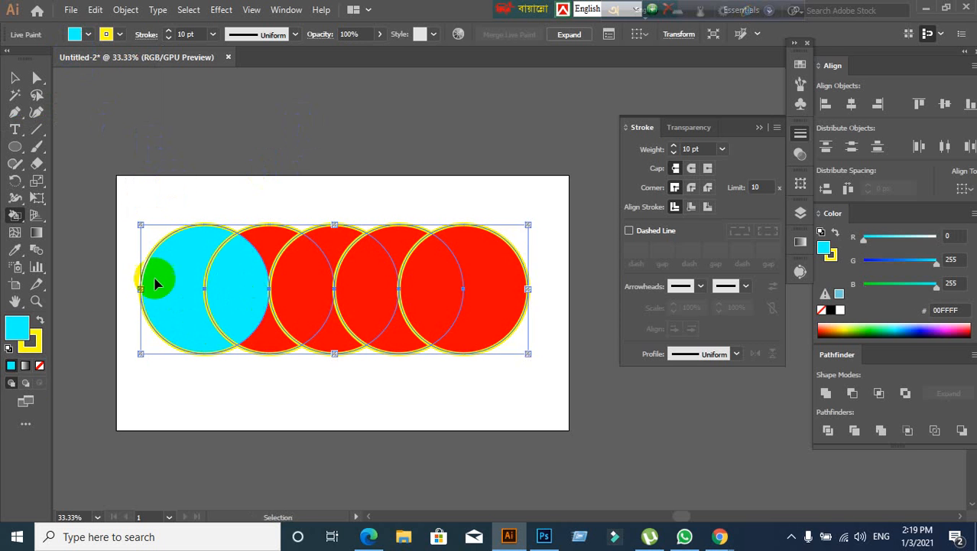
key("ctrl+z")
key("ctrl+z")
Paint the first circle's outer edge and the top edges of the second and third circles in different shades of green
scroll(189, 287, "up", 1)
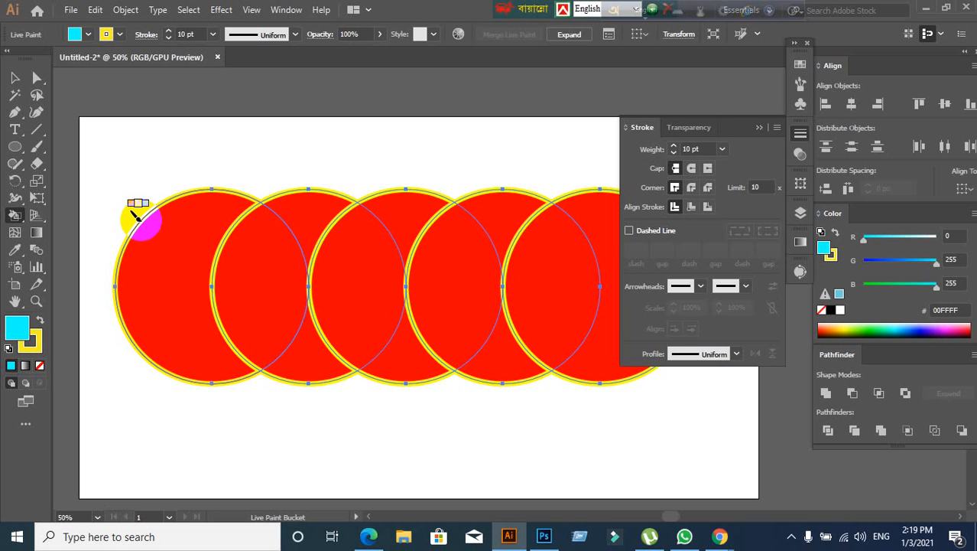
left_click(141, 221, "shift")
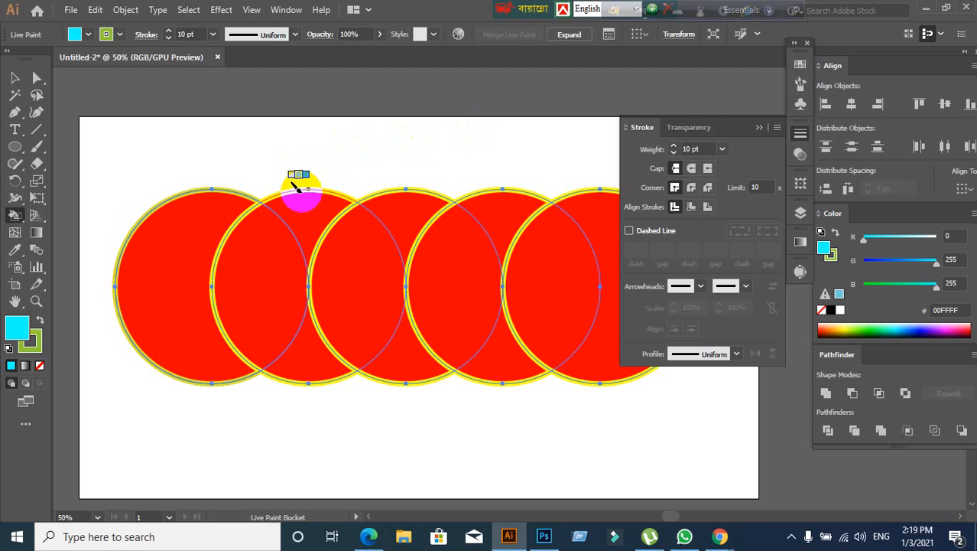
left_click(298, 188, "shift")
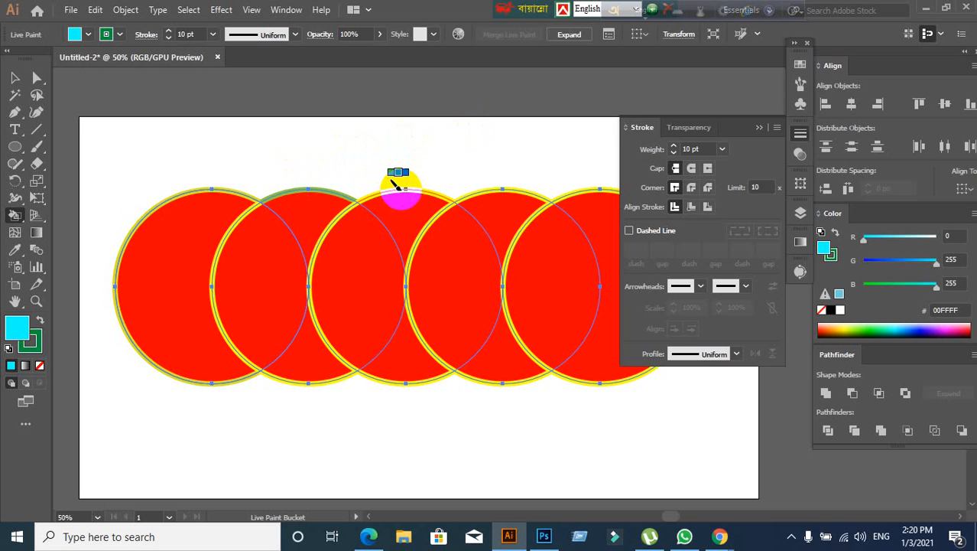
left_click(392, 185, "shift")
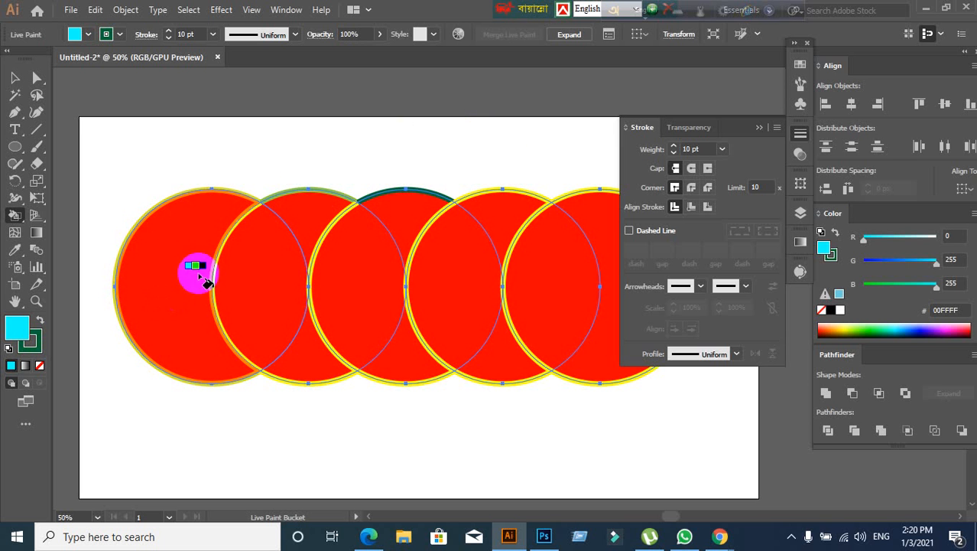
Fill all regions of the first and second circles with cyan using the Live Paint Bucket
left_click(173, 267)
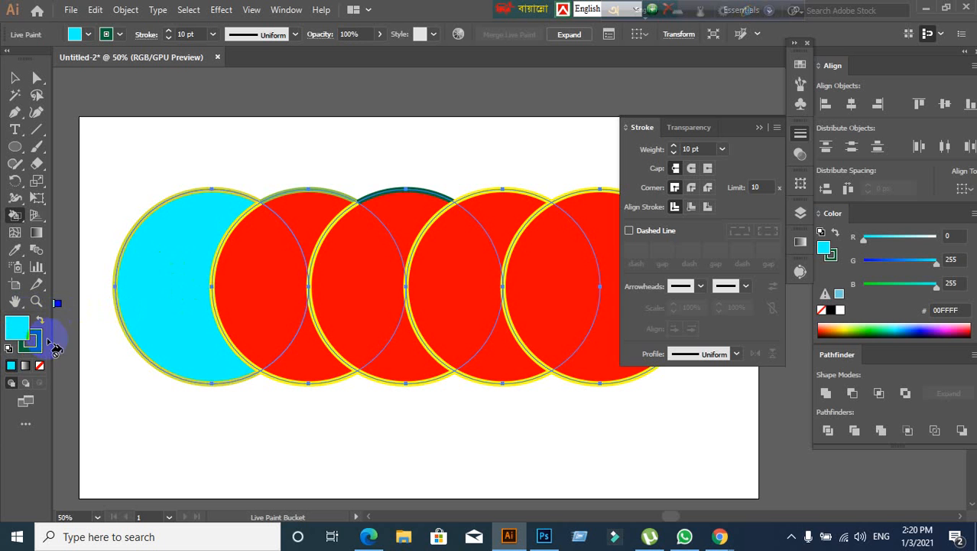
left_click(247, 286)
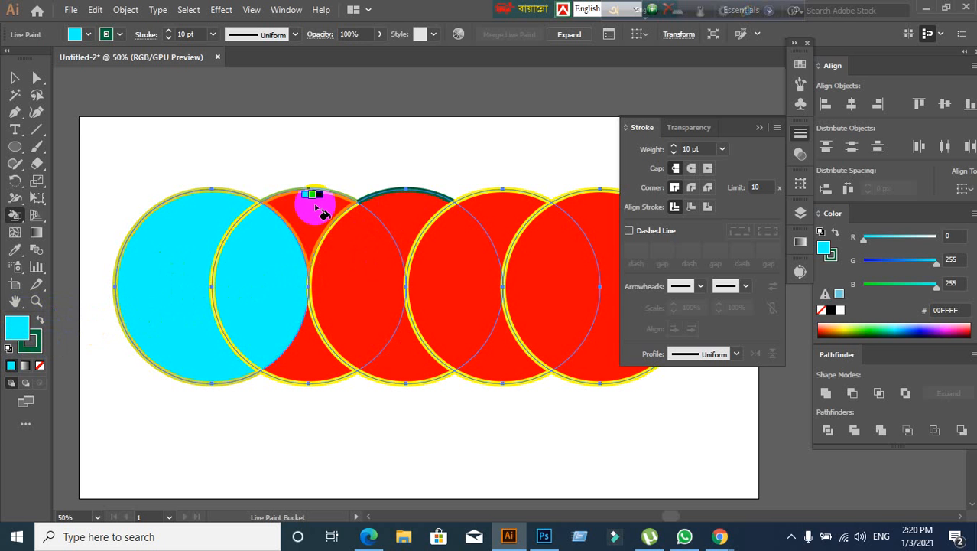
left_click(303, 350)
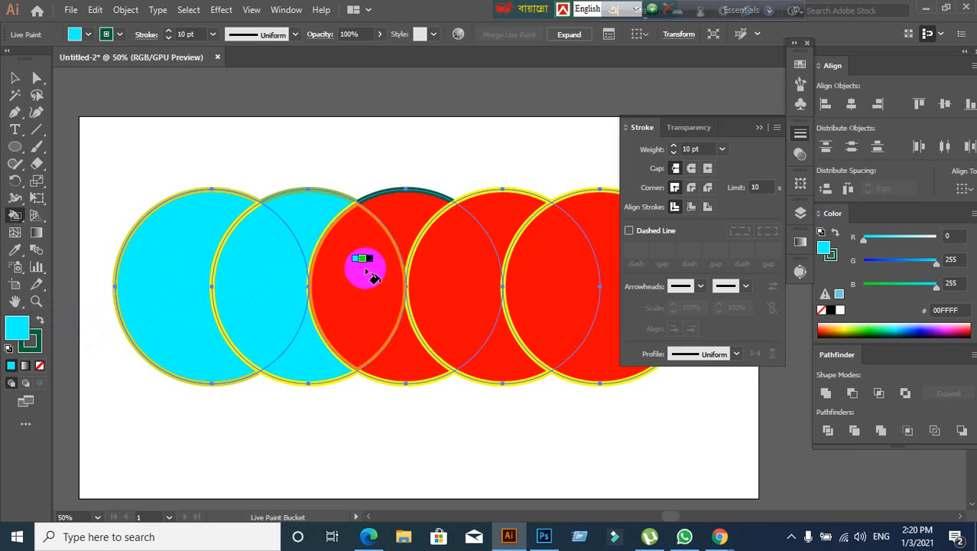
Fill the remaining regions of the third circle, including its overlap with the fourth, with blue (0000FF)
key("Right")
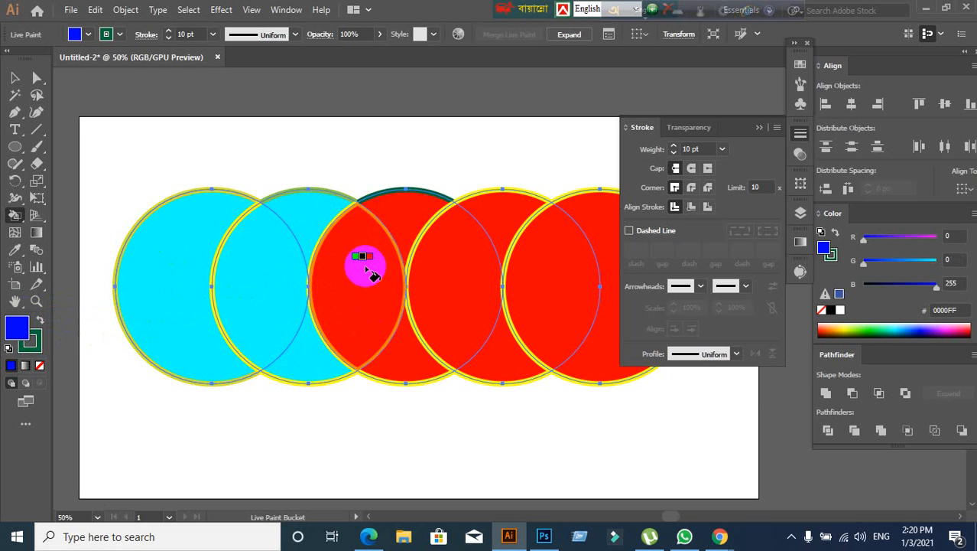
left_click(367, 268)
left_click(401, 213)
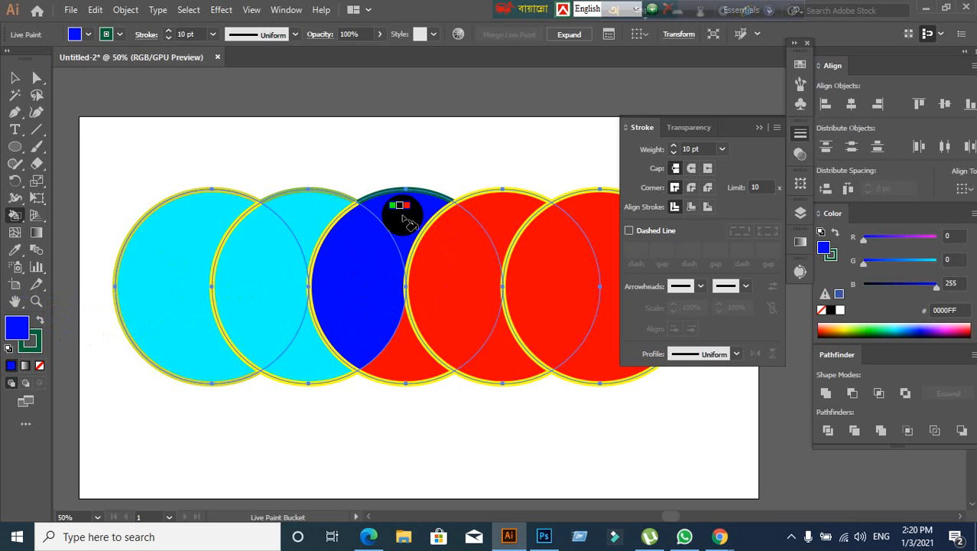
left_click(388, 365)
left_click(456, 283)
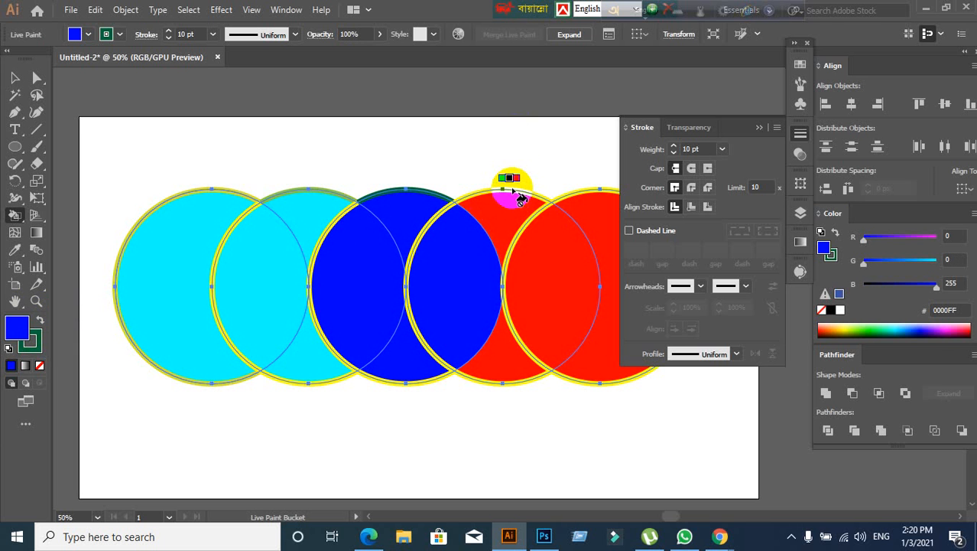
Cycle the stroke swatches to purple and paint the top edge of the fourth circle with it
key("Right")
key("Right")
key("Right")
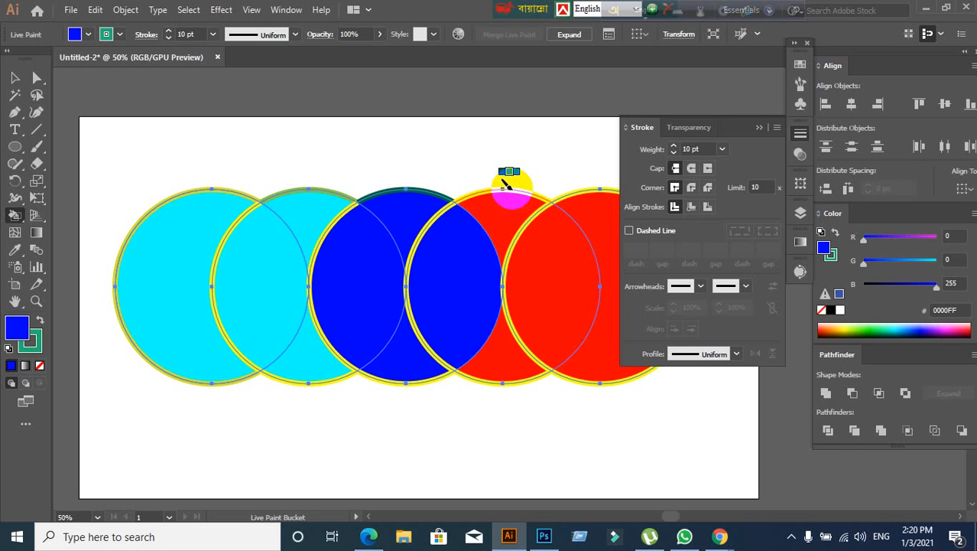
key("Left")
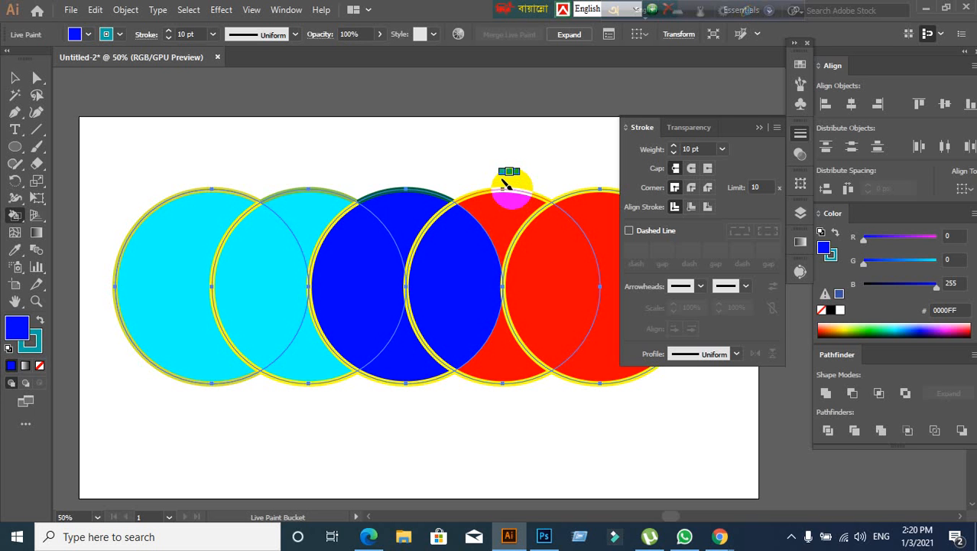
key("Right")
key("Right")
key("Right")
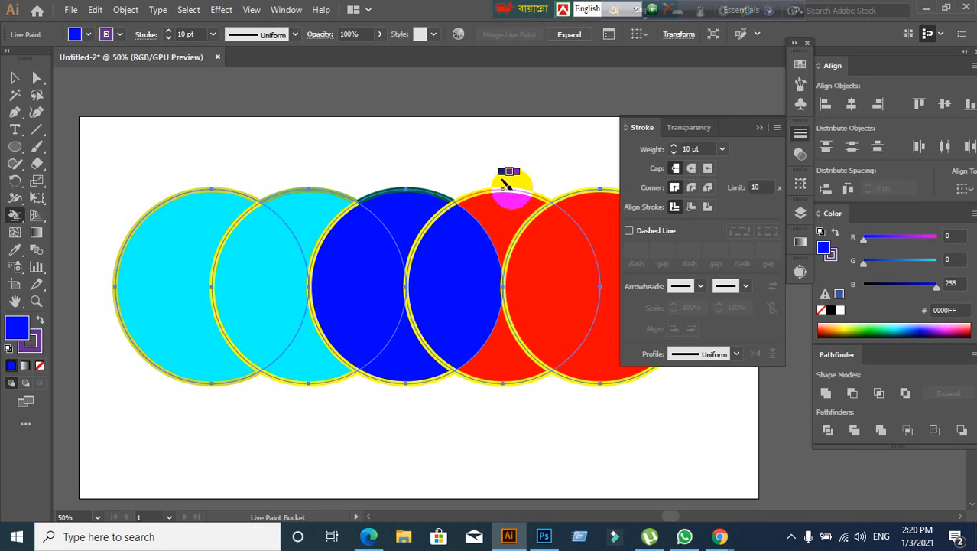
left_click(504, 185)
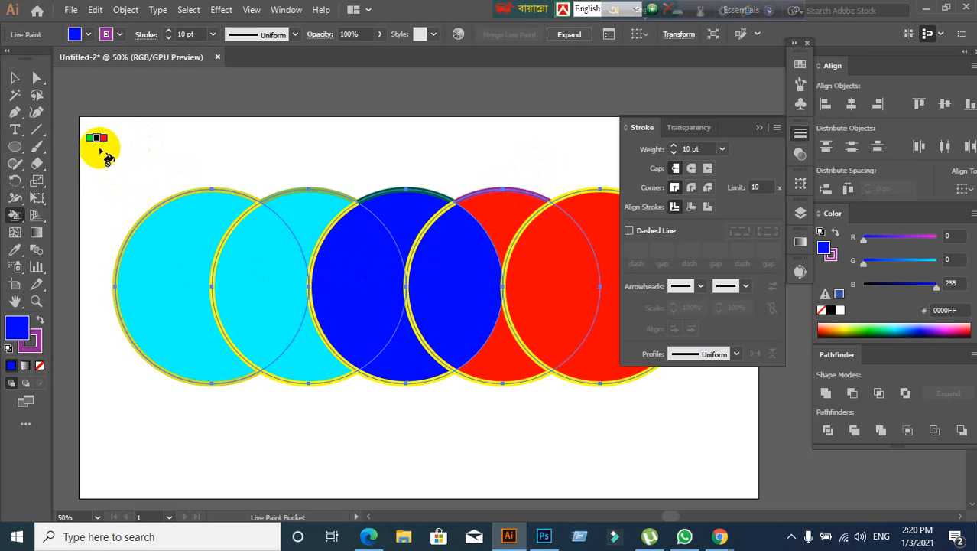
Select the whole Live Paint group of circles with the Selection tool
left_click(14, 78)
left_click(306, 250)
left_click(354, 283)
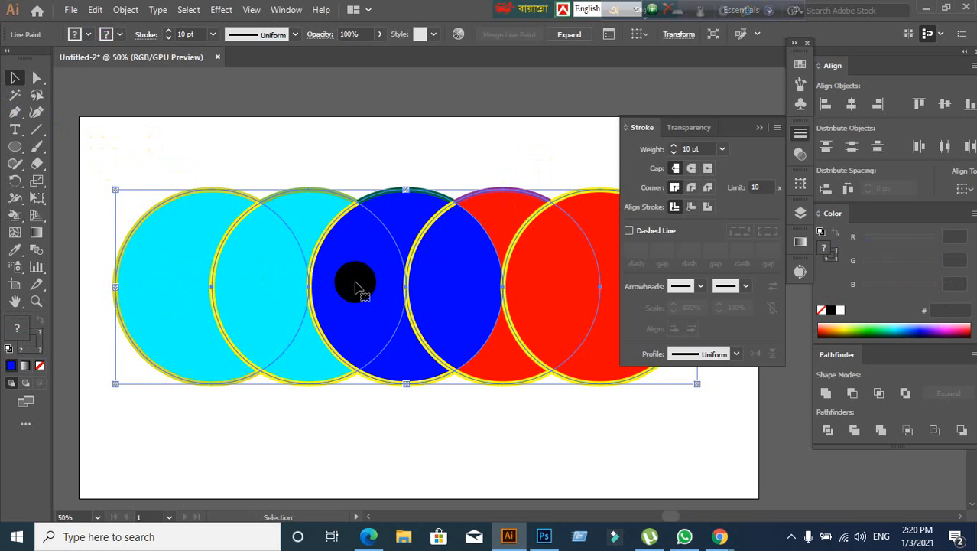
scroll(354, 287, "down", 2)
scroll(277, 270, "up", 2)
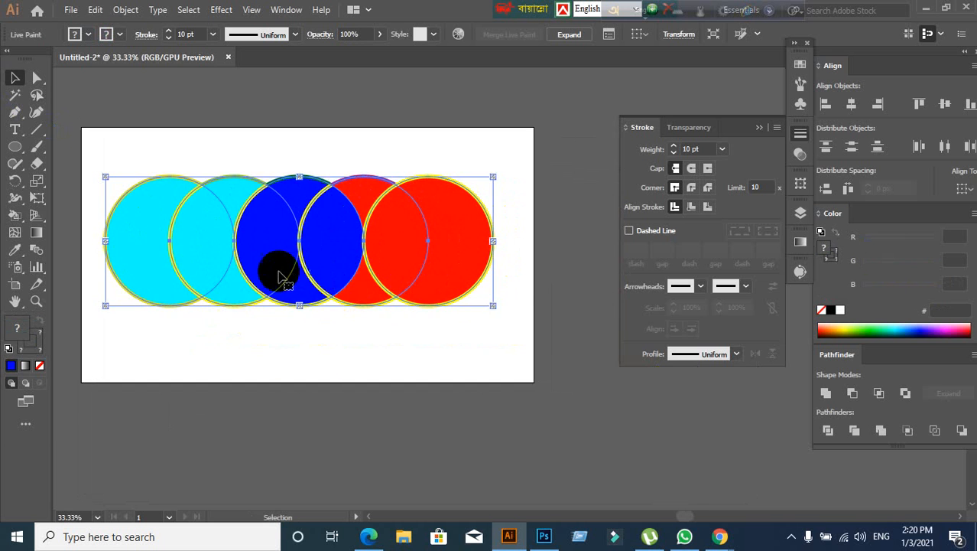
Select the outer edge of the first circle with the Live Paint Selection tool
scroll(269, 276, "down", 1)
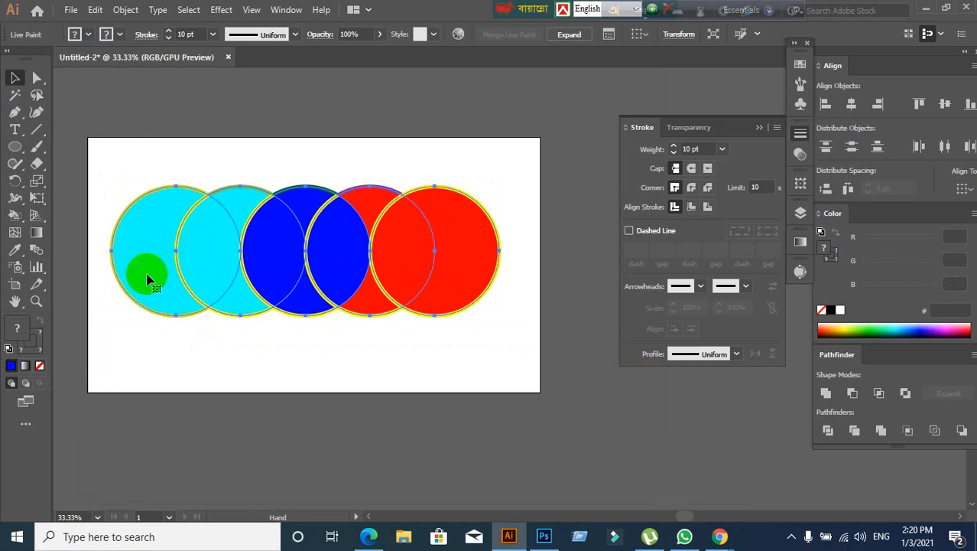
left_click_drag(15, 215, 104, 261)
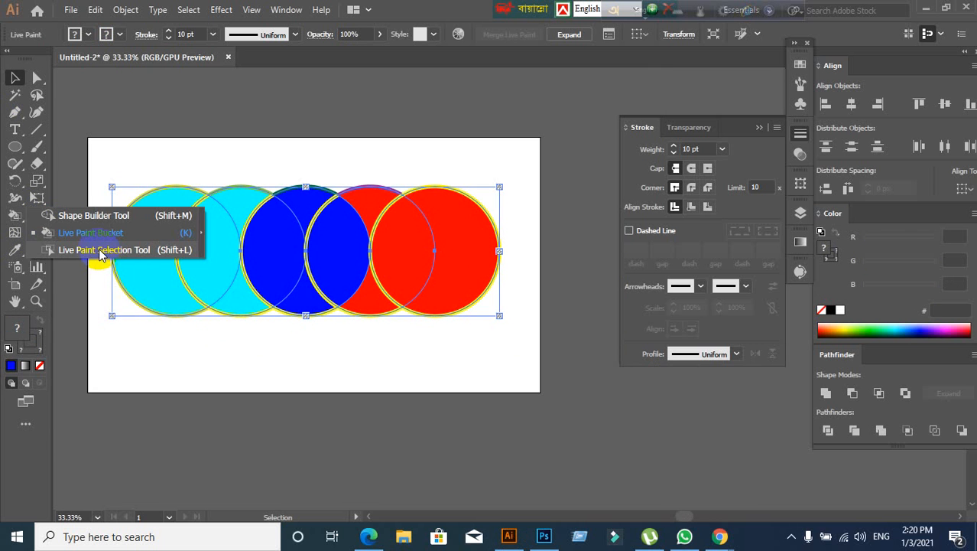
left_click_drag(98, 249, 99, 250)
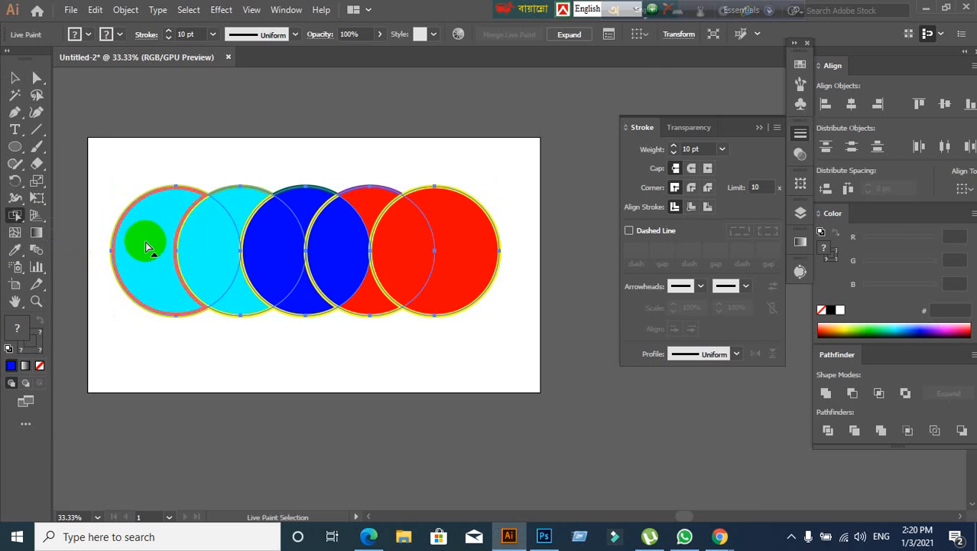
scroll(143, 243, "up", 2)
left_click_drag(146, 273, 170, 291)
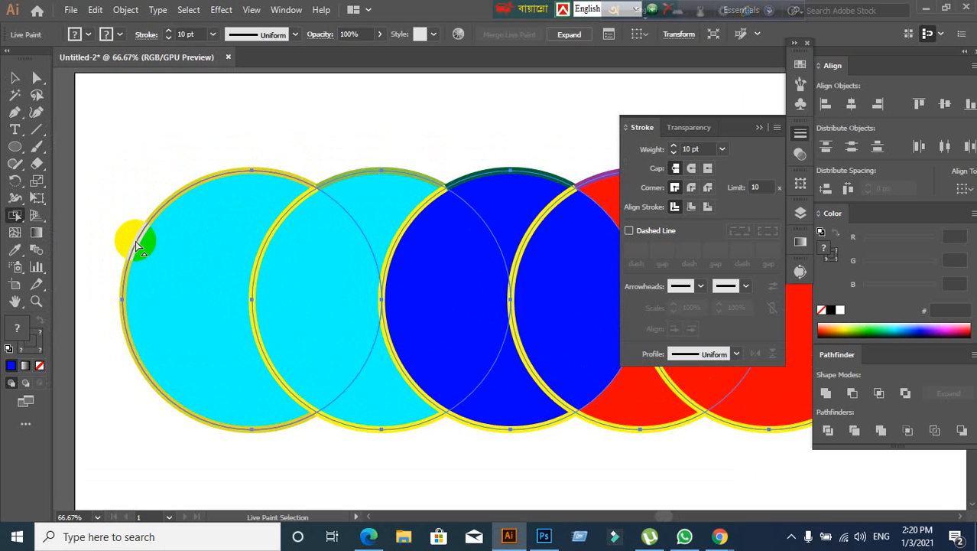
left_click(135, 237)
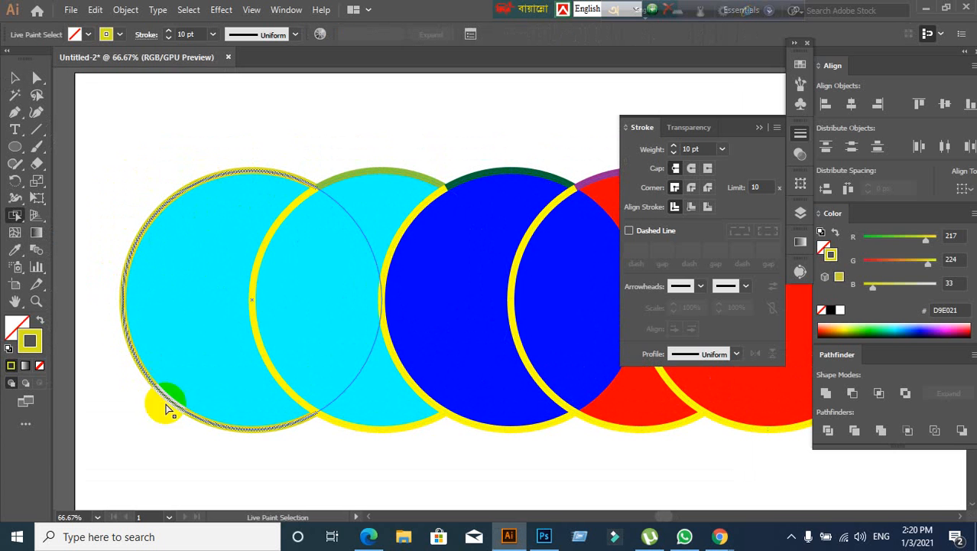
Give the first circle's selected edge a round cap and raise its stroke weight to 29 pt
left_click(690, 169)
left_click(700, 149)
key("Up")
key("Up")
key("Up")
key("Up")
key("Up")
key("Up")
key("Up")
key("Up")
key("Up")
key("Up")
key("Up")
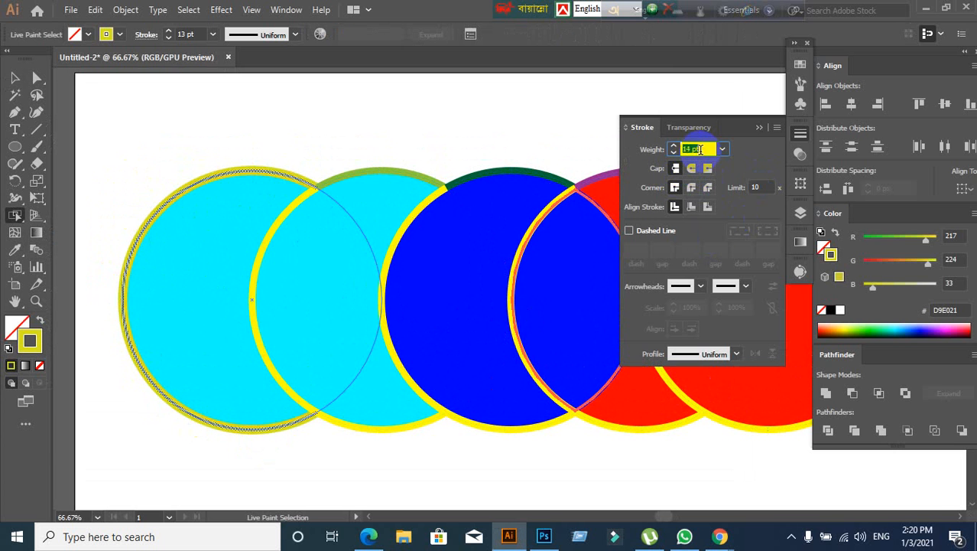
key("Up")
key("Up")
key("Up")
key("Up")
key("Up")
key("Up")
key("Up")
key("Up")
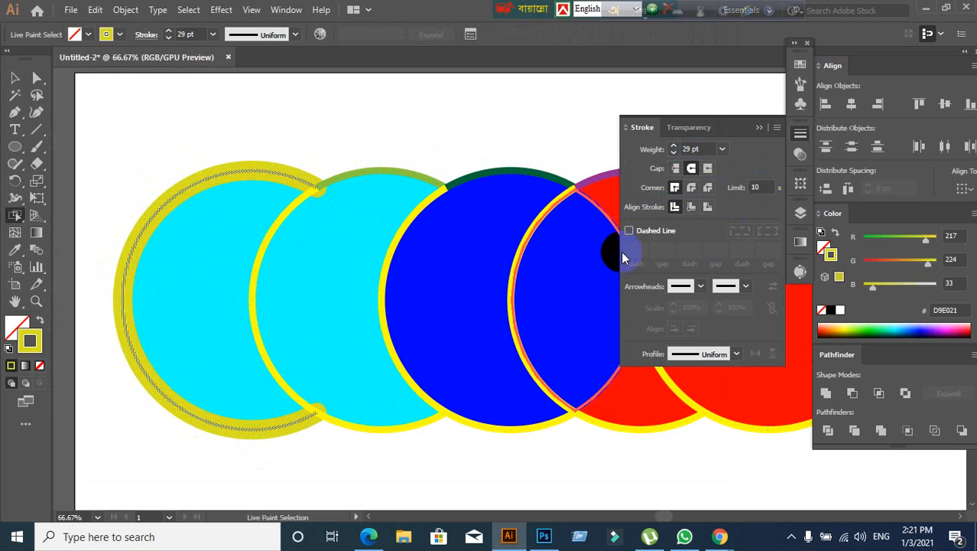
Try the Dashed Line option on the selected edge, turn it off again, and set the stroke weight to 18 pt
left_click(629, 231)
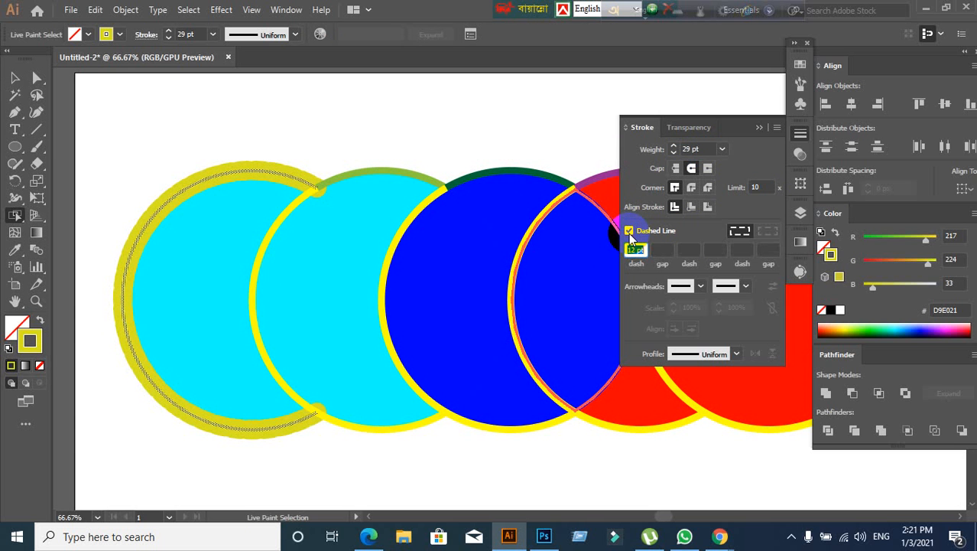
left_click(628, 230)
left_click(693, 147)
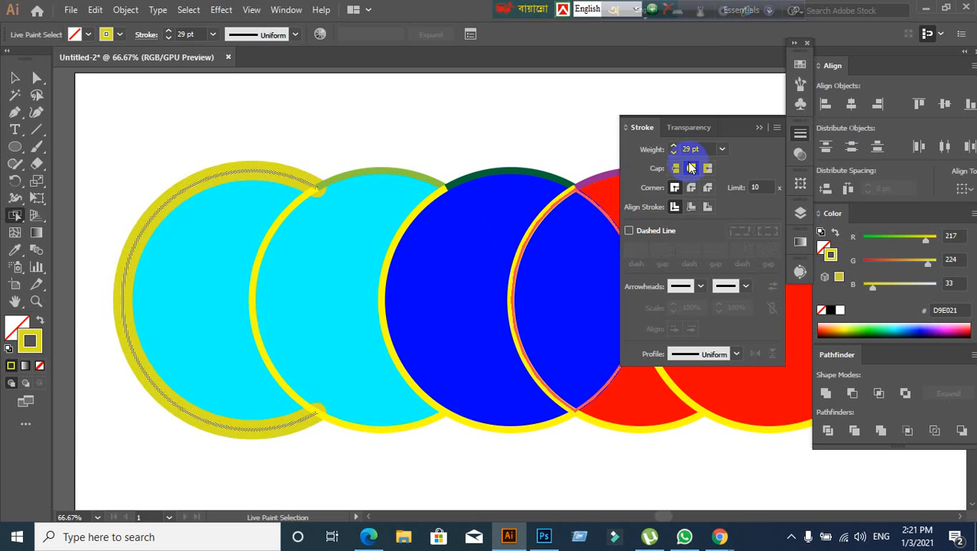
type("18")
key("Return")
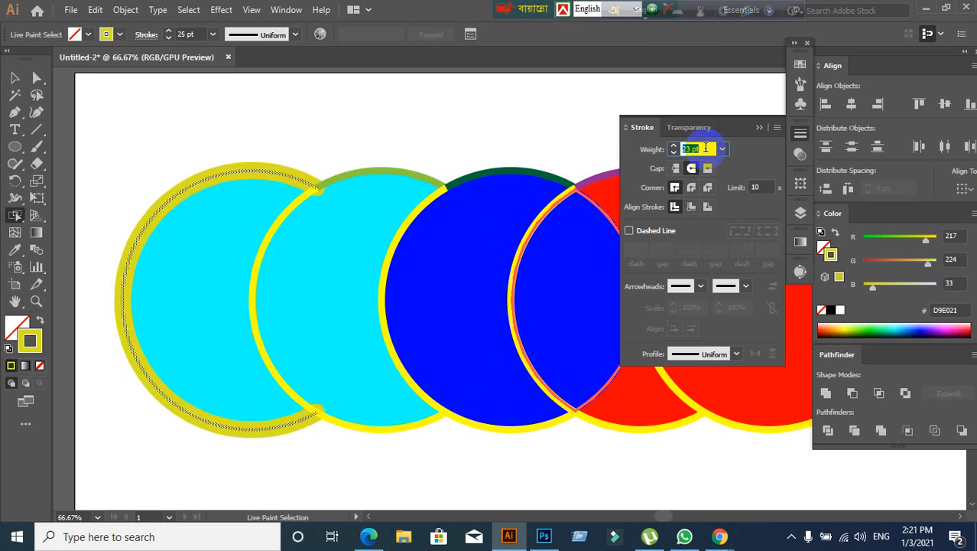
Select the first circle's cyan face and recolour it, trying green (00FF00) before settling on orange (F15A24)
left_click(383, 284)
left_click(168, 283)
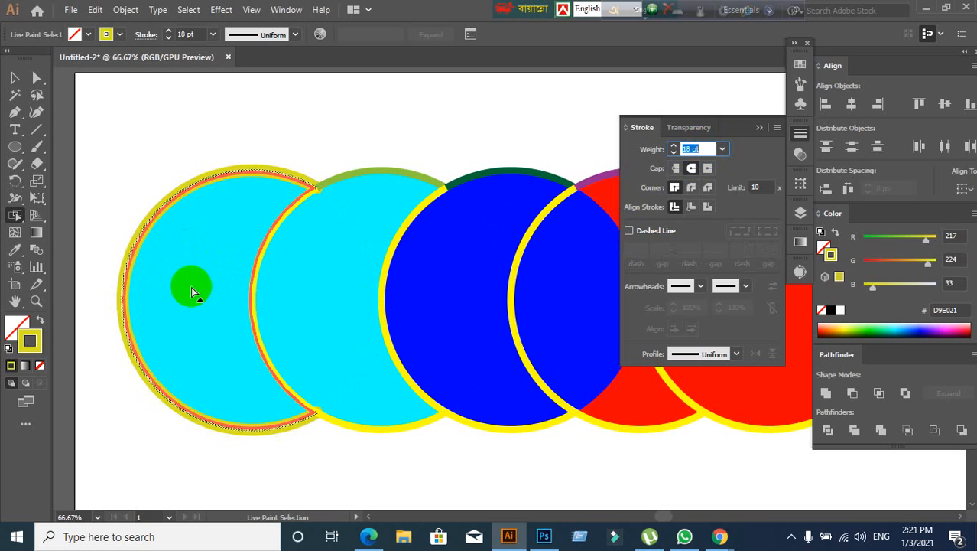
left_click(201, 280)
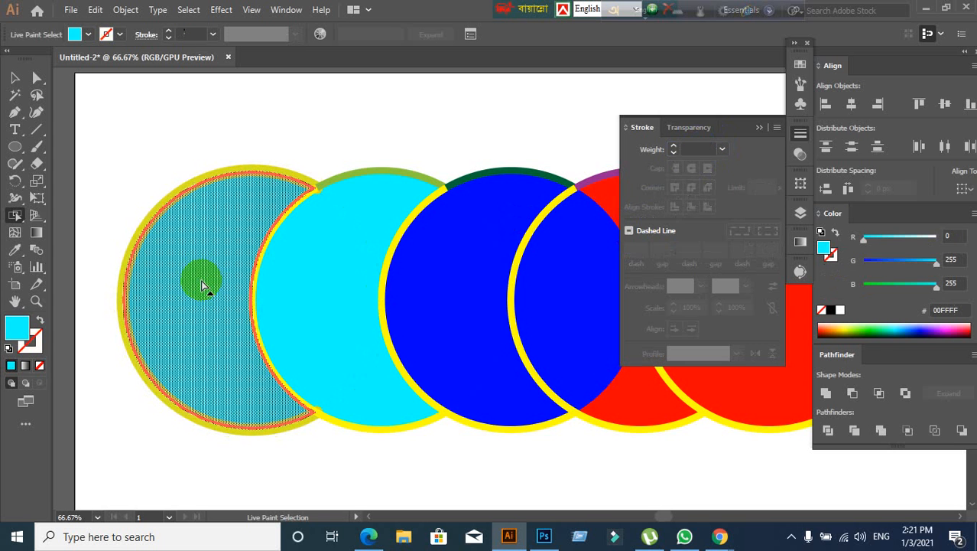
left_click(89, 35)
left_click(69, 58)
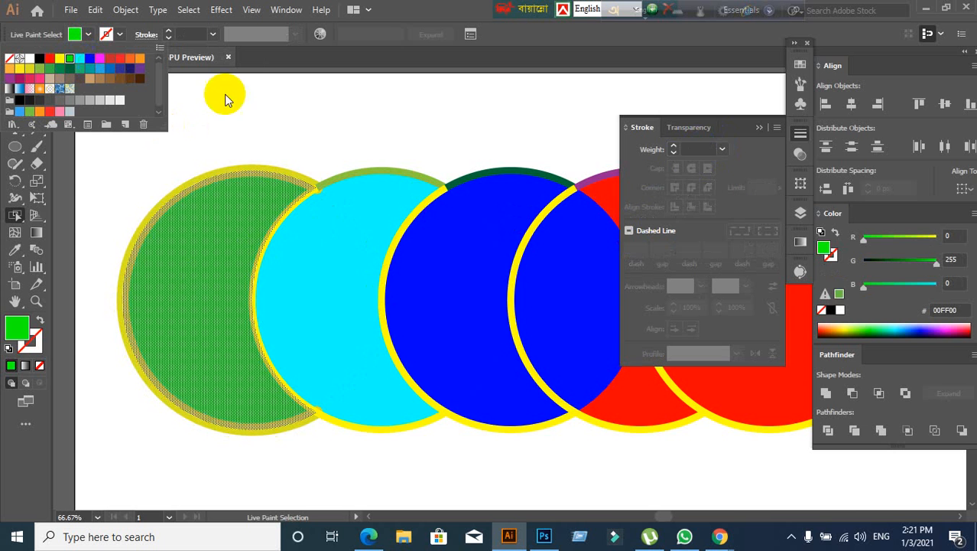
left_click(132, 59)
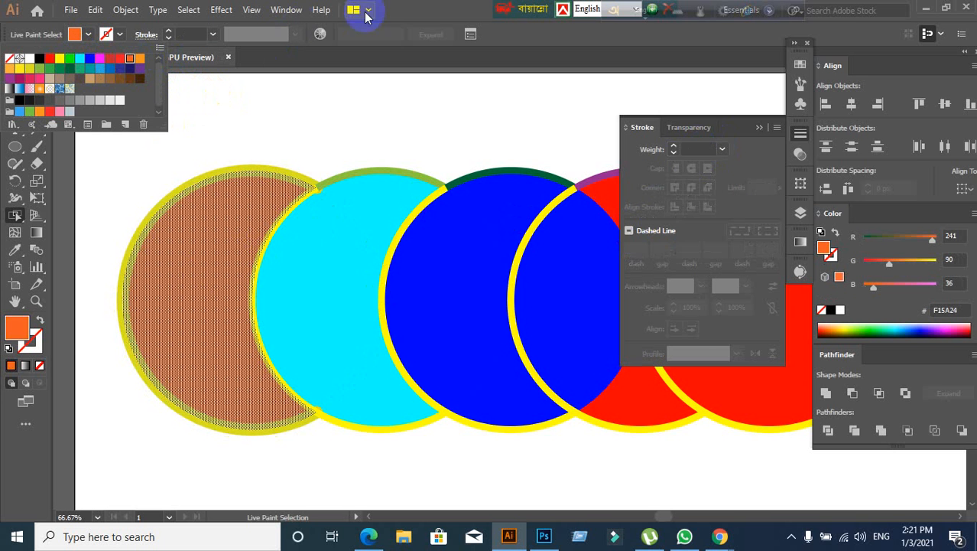
left_click(388, 6)
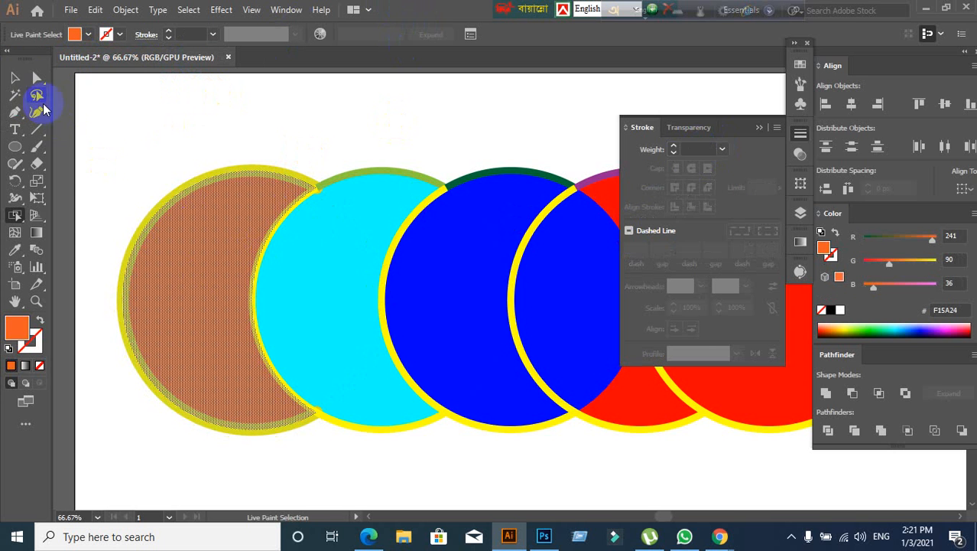
Shift the whole Live Paint group slightly to the right with the Selection tool and deselect it
left_click(15, 78)
left_click(201, 145)
scroll(210, 157, "down", 2)
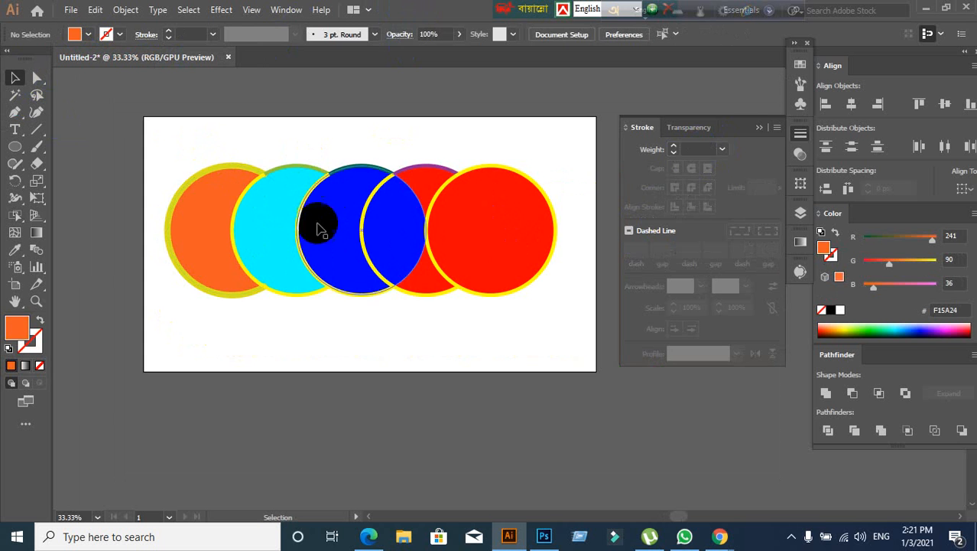
left_click(412, 237)
left_click_drag(342, 258, 284, 260)
left_click(308, 336)
left_click_drag(222, 262, 286, 263)
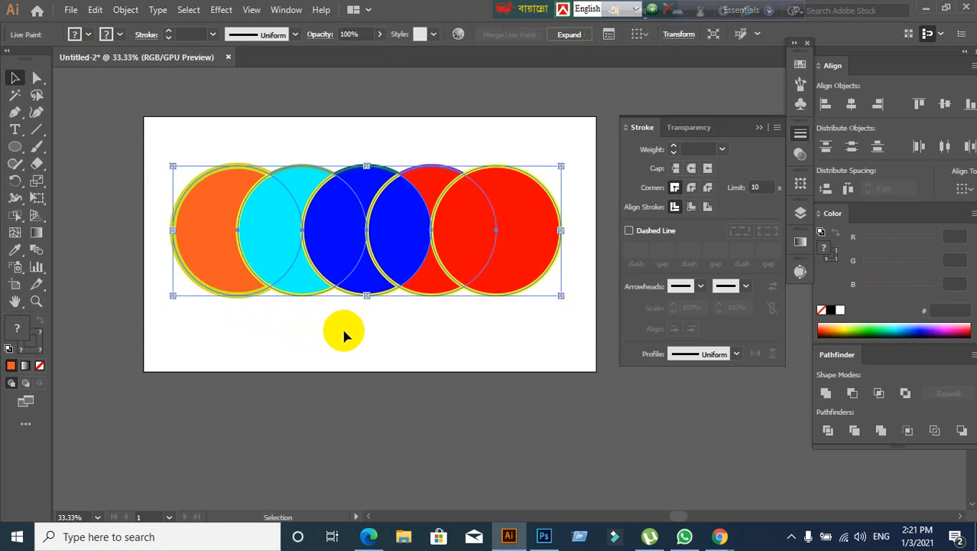
scroll(404, 228, "up", 1)
left_click(404, 356)
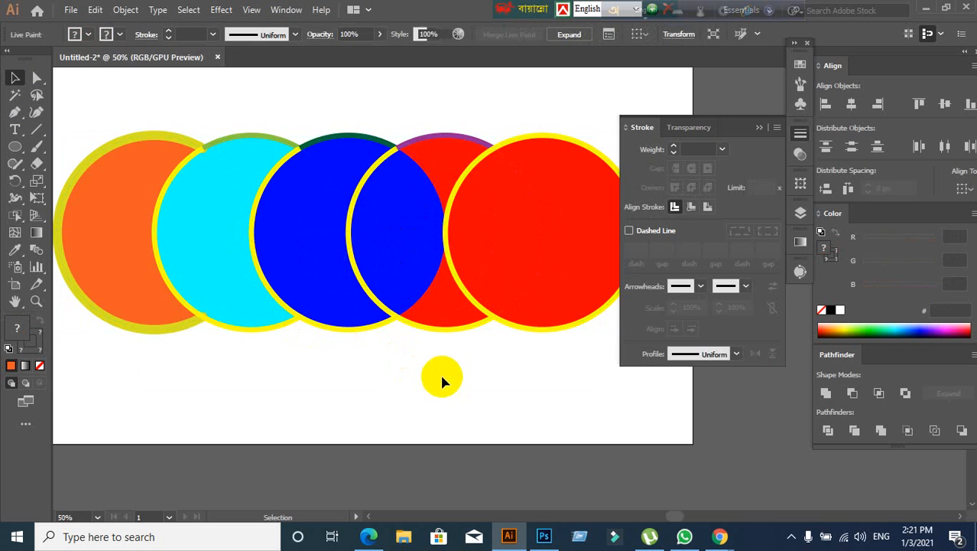
left_click(415, 273)
left_click(396, 365)
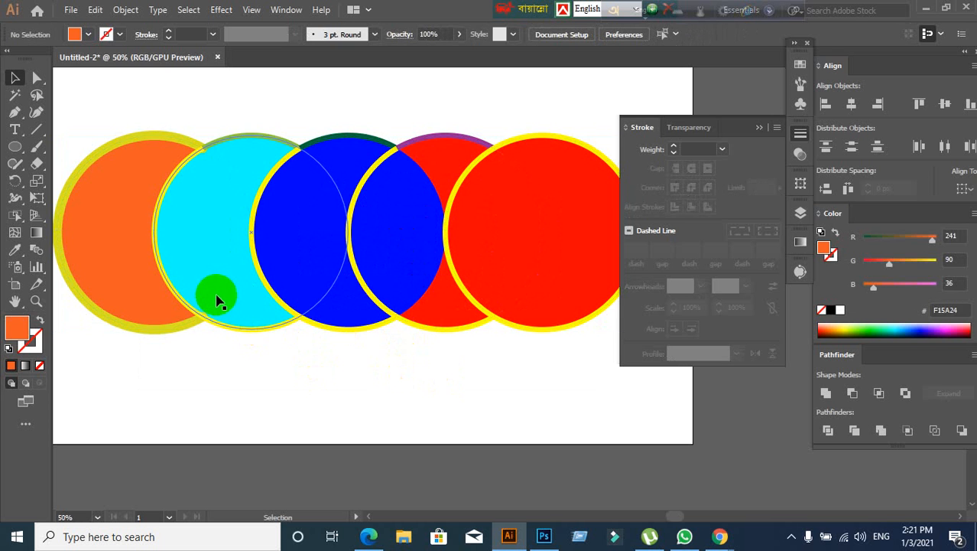
Select the fourth circle's purple top edge with the Live Paint Selection tool and give it a 30 pt weight and round cap
left_click(217, 295)
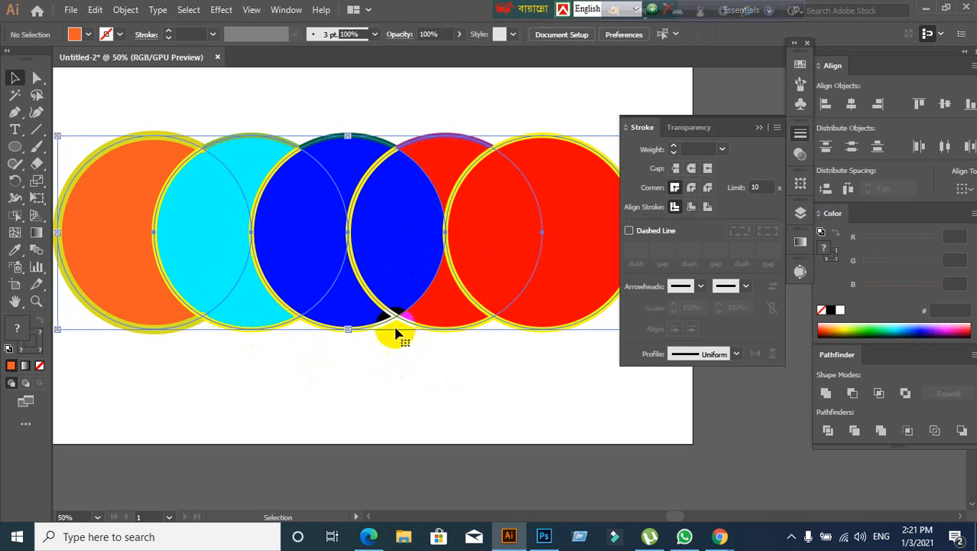
left_click(19, 218)
left_click(75, 251)
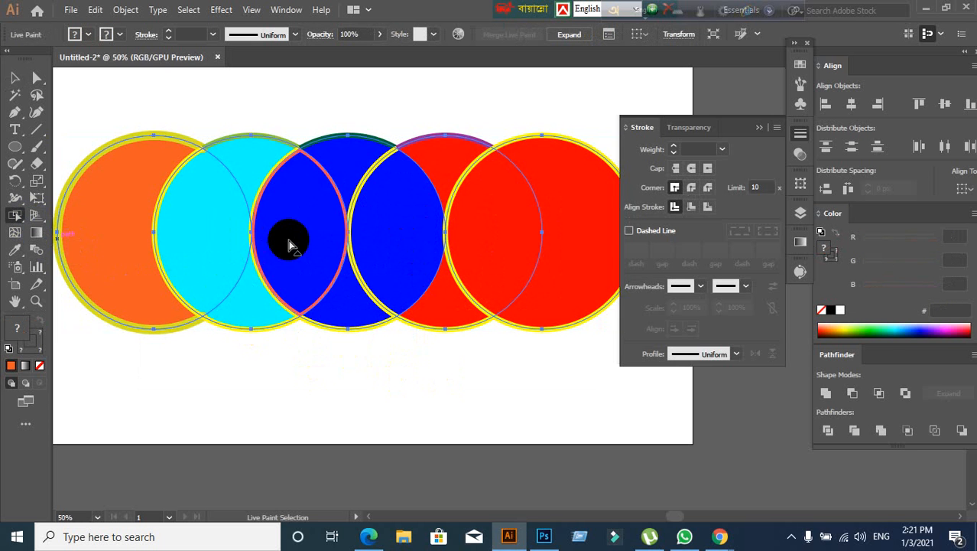
left_click(458, 135)
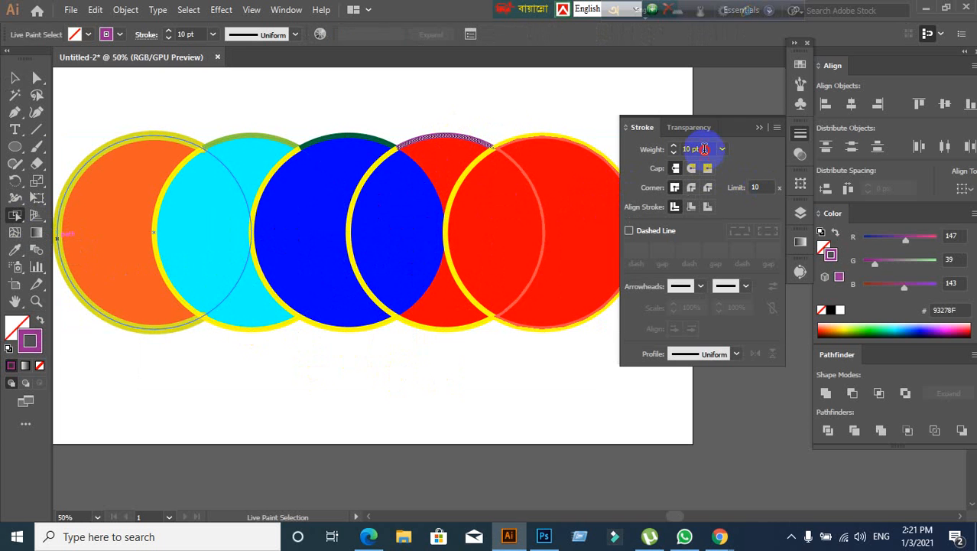
type("30")
key("Return")
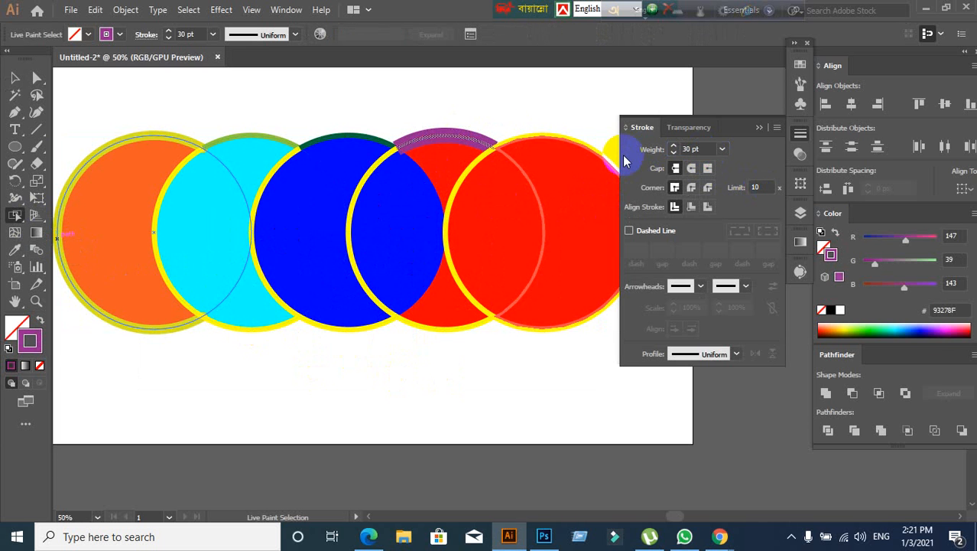
left_click(692, 167)
Select the whole Live Paint group and expand its object, fill and stroke into regular paths
left_click(15, 77)
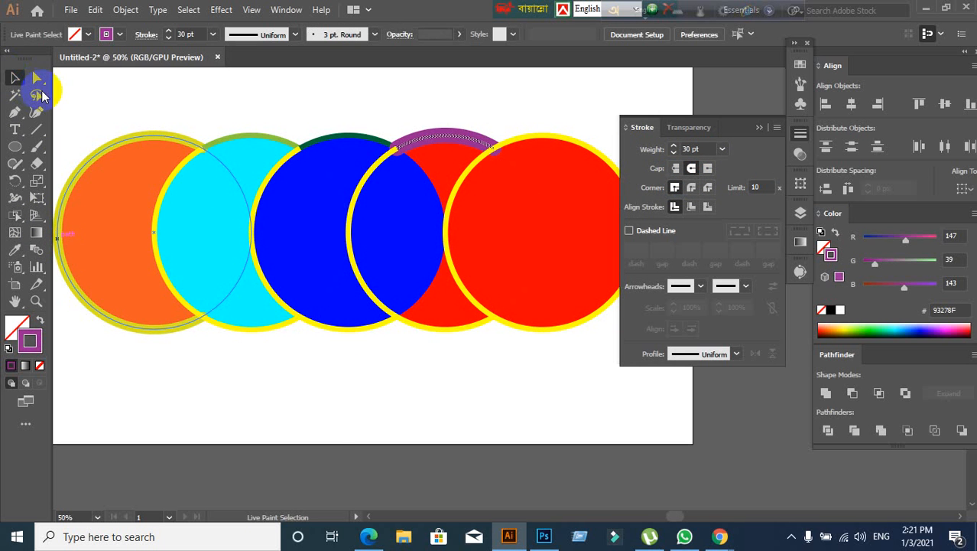
left_click(125, 9)
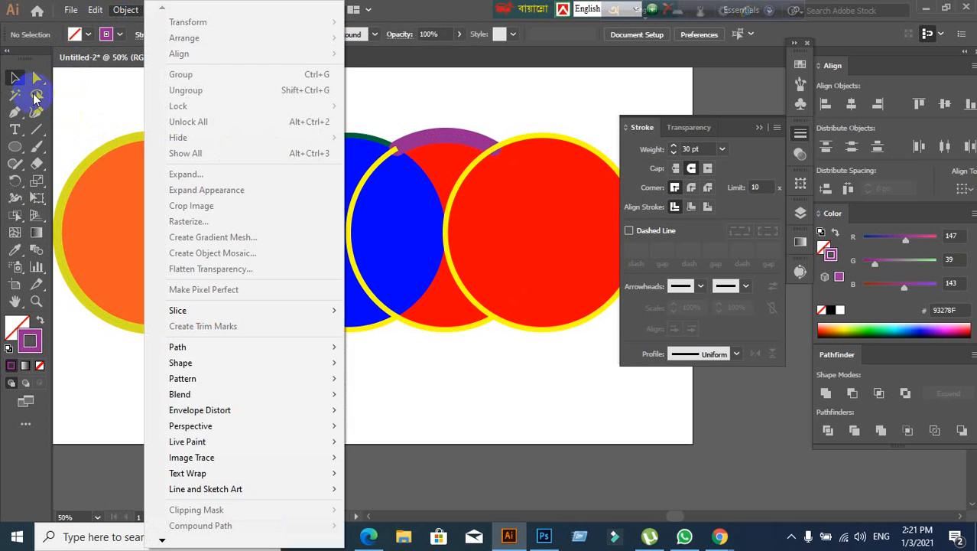
left_click(99, 131)
left_click(121, 169)
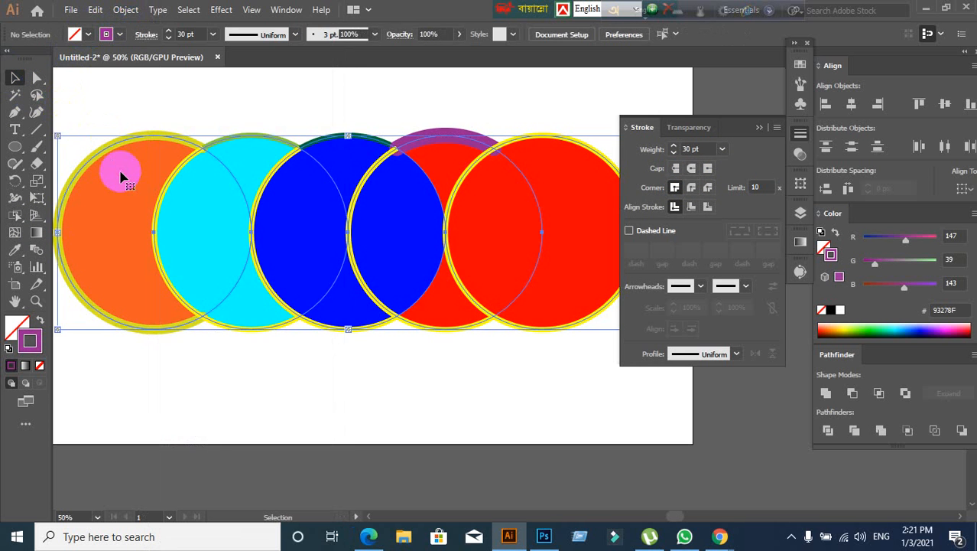
left_click(125, 9)
left_click(190, 174)
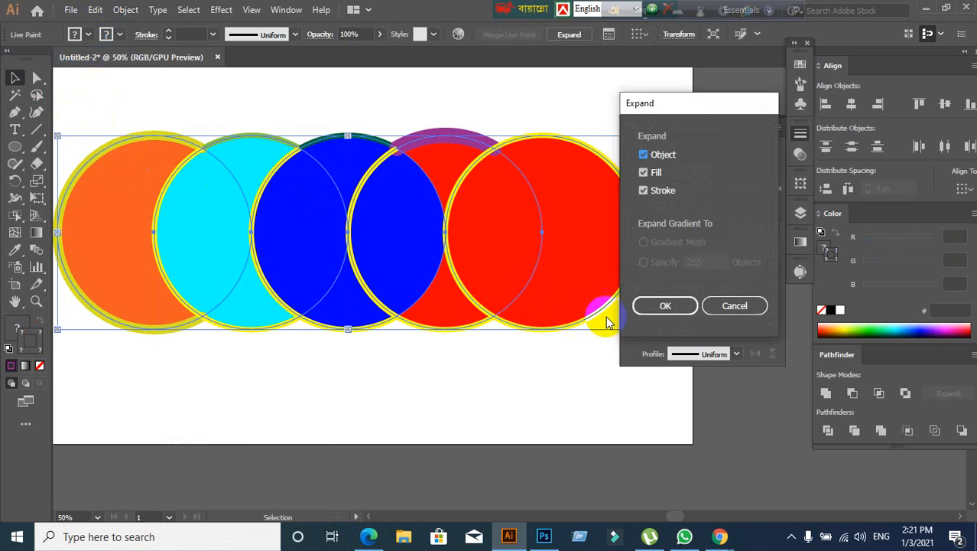
left_click(641, 306)
Ungroup the expanded artwork twice so its pieces are separate, and deselect everything
right_click(251, 193)
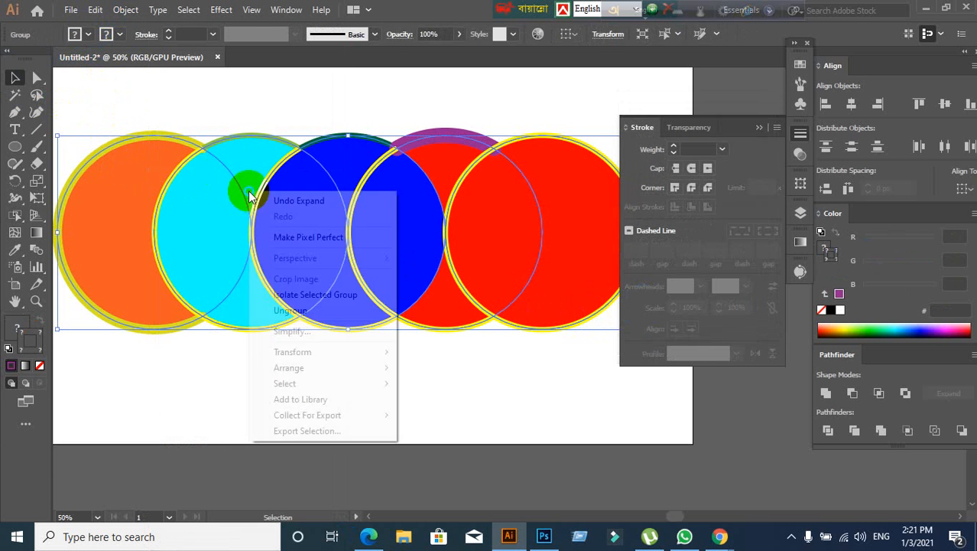
left_click(318, 311)
right_click(303, 212)
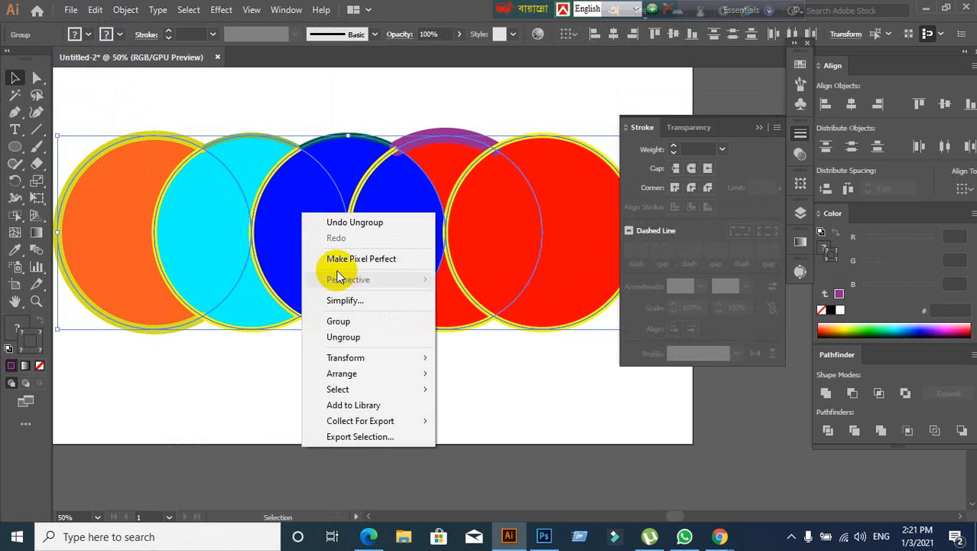
left_click(342, 348)
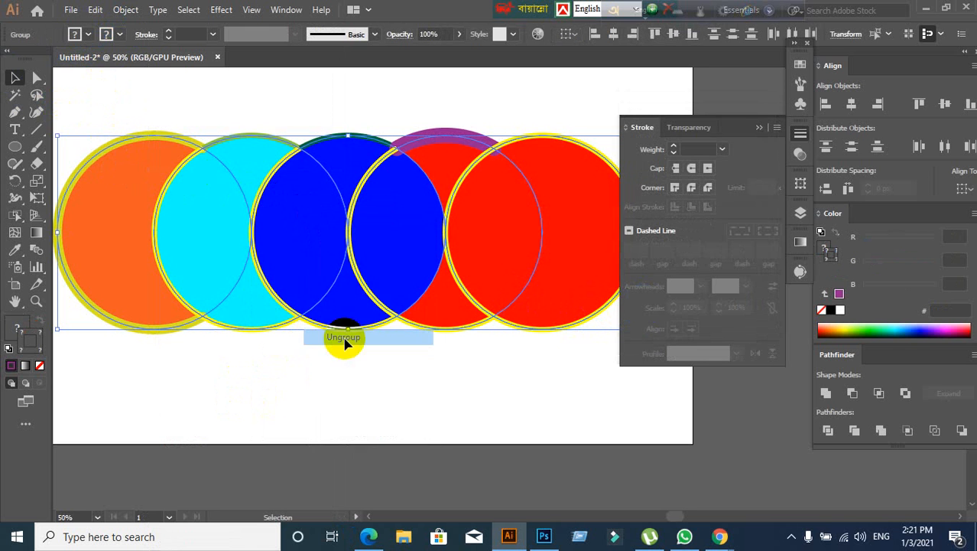
right_click(318, 261)
left_click(284, 373)
Move the blue overlap of the second and third circles onto the second circle, and try moving the neighbouring blue overlap down
right_click(323, 231)
left_click_drag(323, 232, 233, 205)
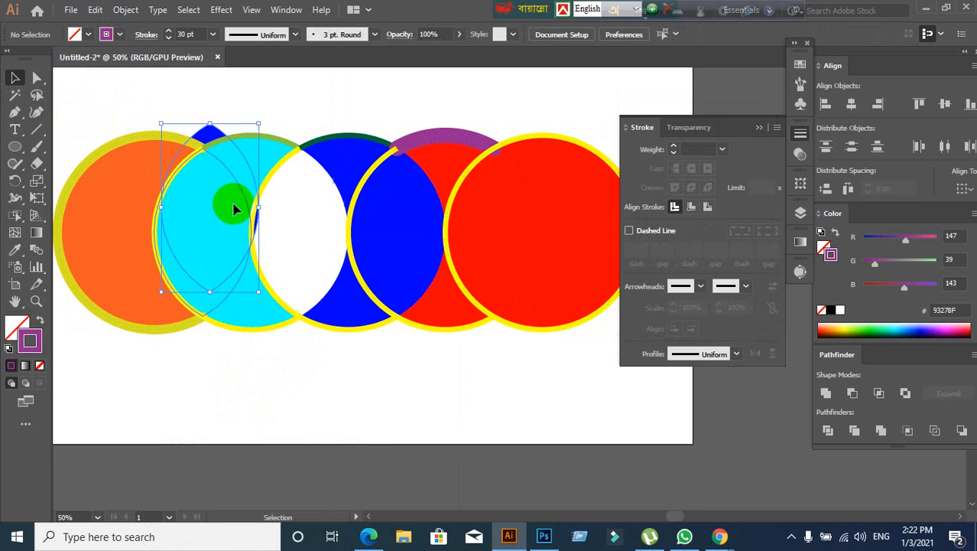
left_click_drag(384, 267, 342, 321)
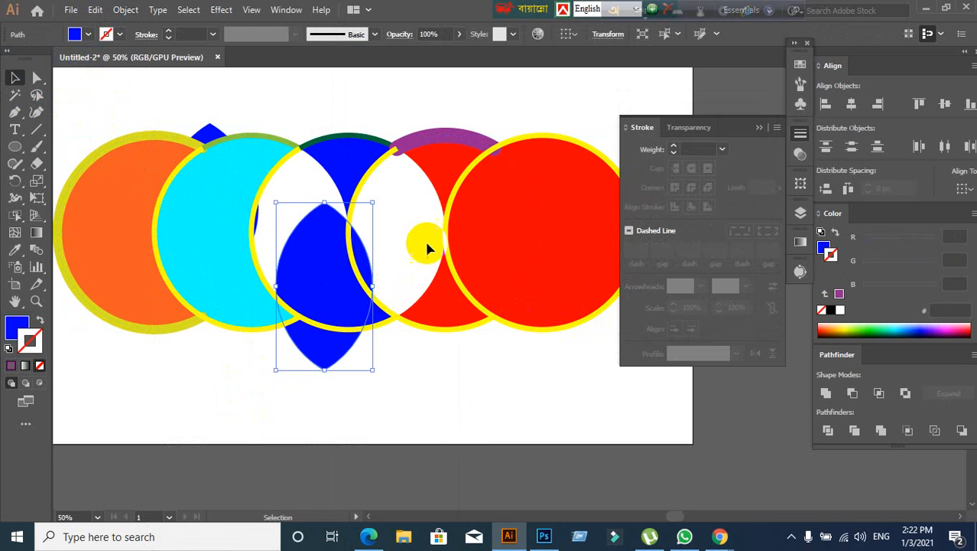
key("ctrl+z")
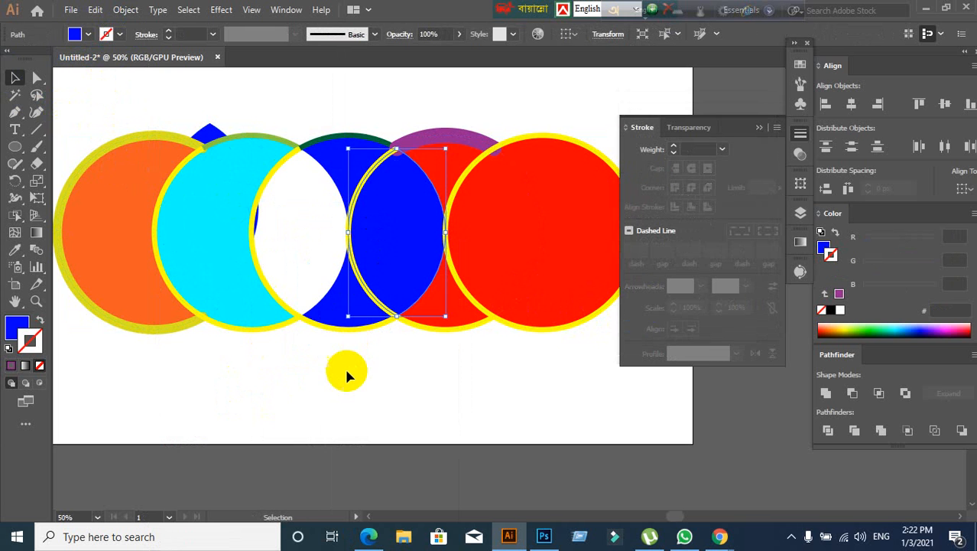
Pull the third circle apart: lower blue piece below the row, upper blue piece above it, and yellow outline over the first two circles
left_click(344, 367)
left_click_drag(329, 321, 249, 394)
left_click_drag(312, 214, 226, 99)
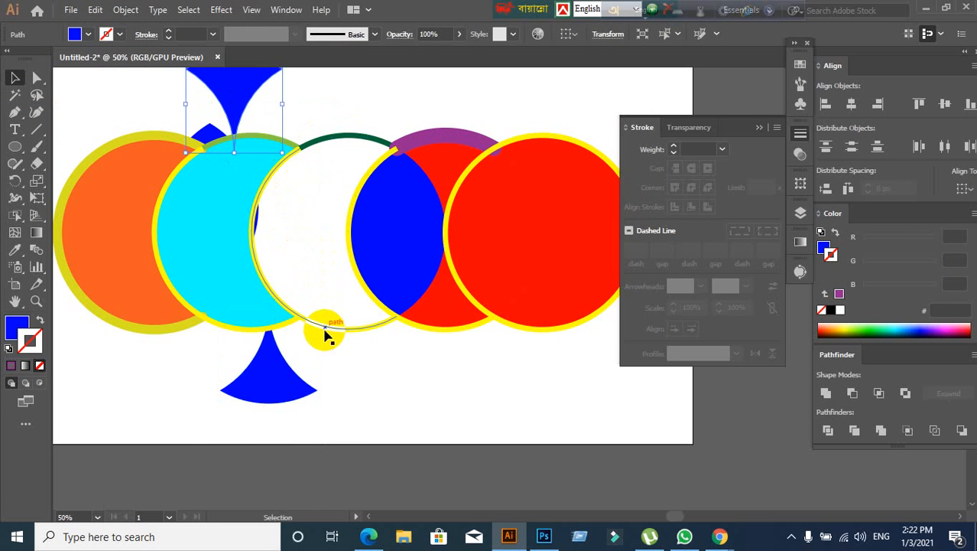
left_click_drag(324, 329, 198, 343)
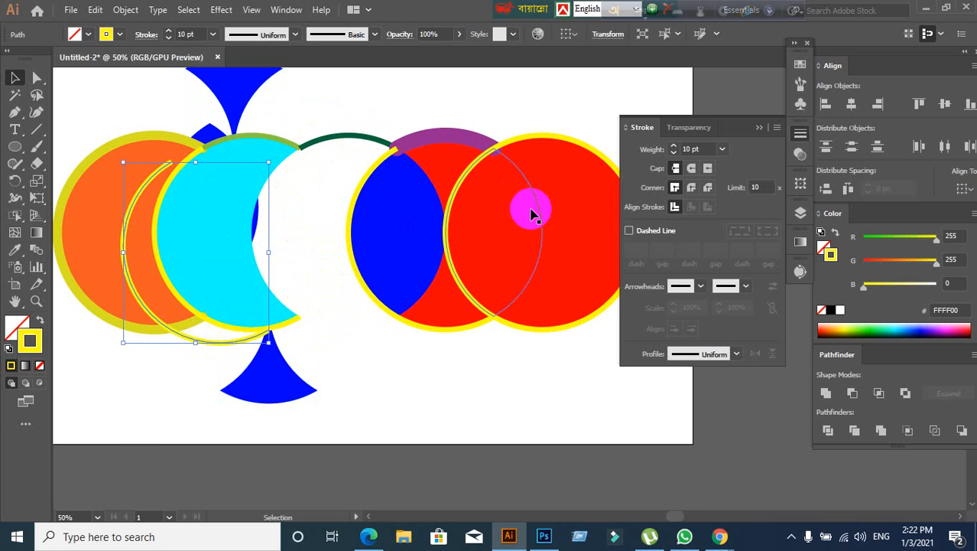
Delete all the circle artwork from the artboard and collapse the stroke settings
scroll(382, 235, "down", 1)
left_click_drag(146, 97, 548, 351)
key("Delete")
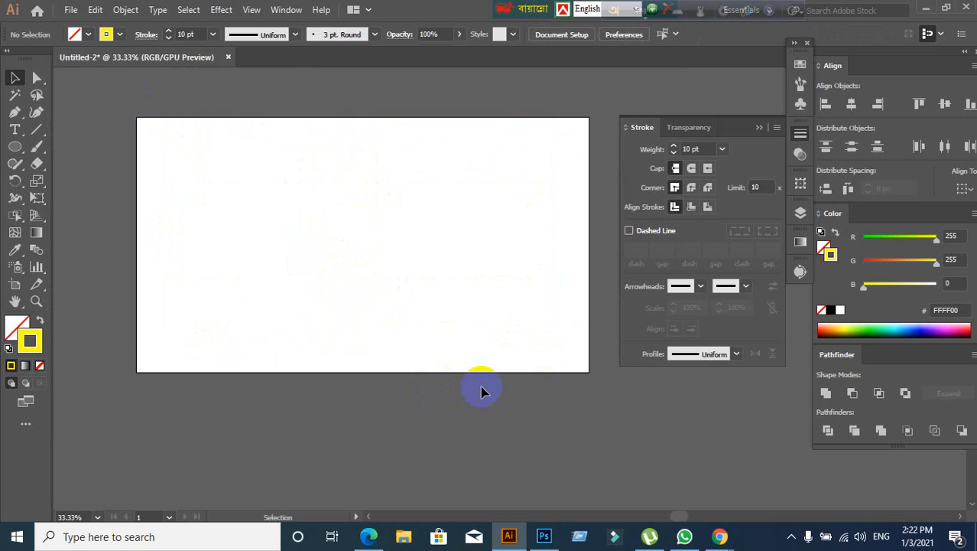
left_click(759, 128)
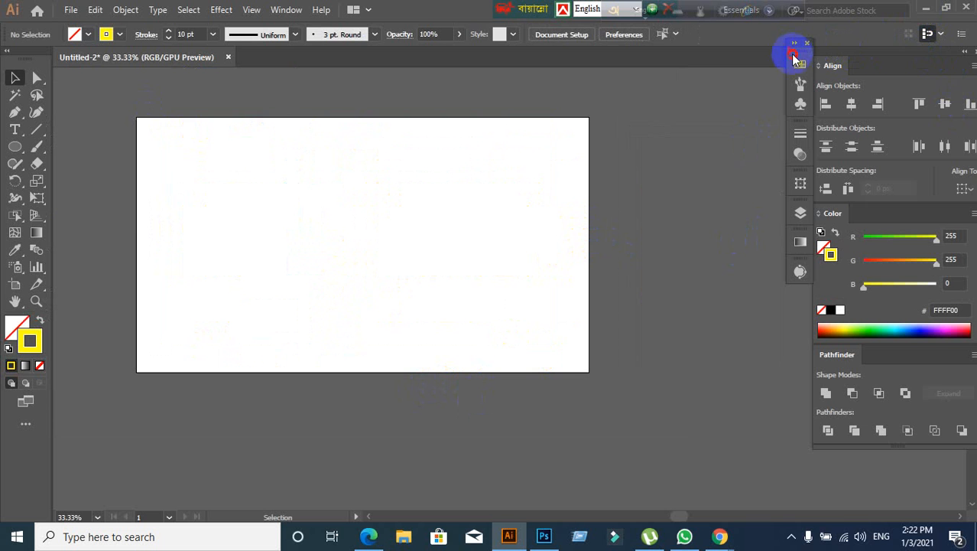
left_click_drag(793, 54, 788, 65)
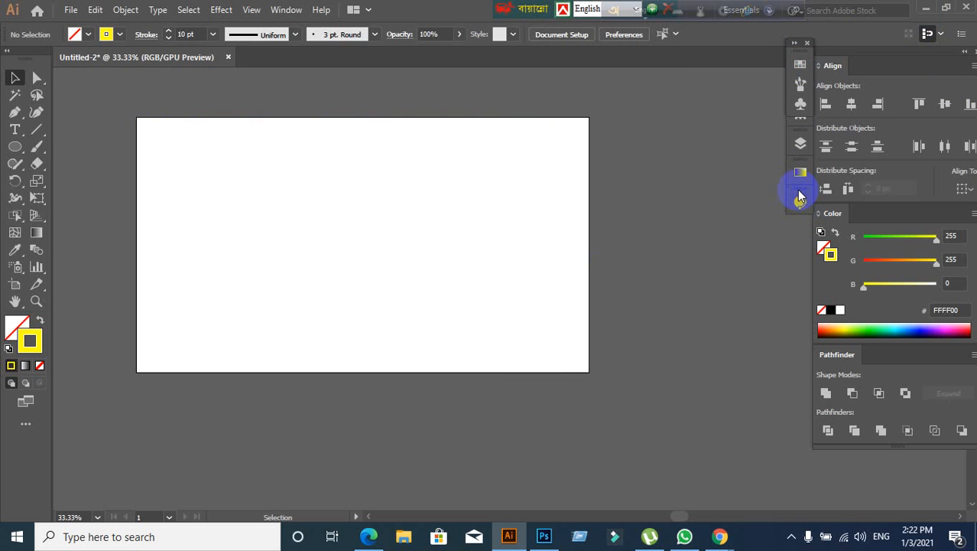
left_click_drag(797, 190, 800, 216)
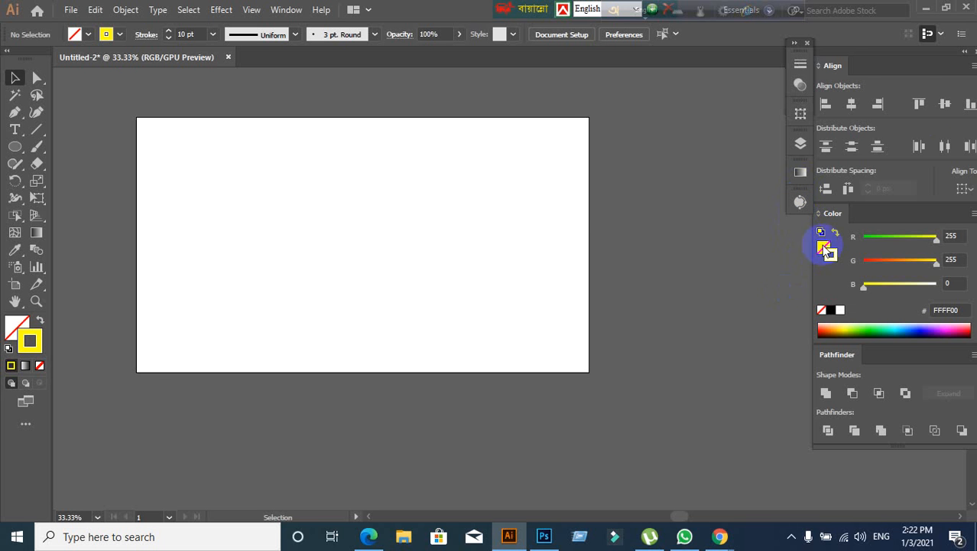
left_click(926, 10)
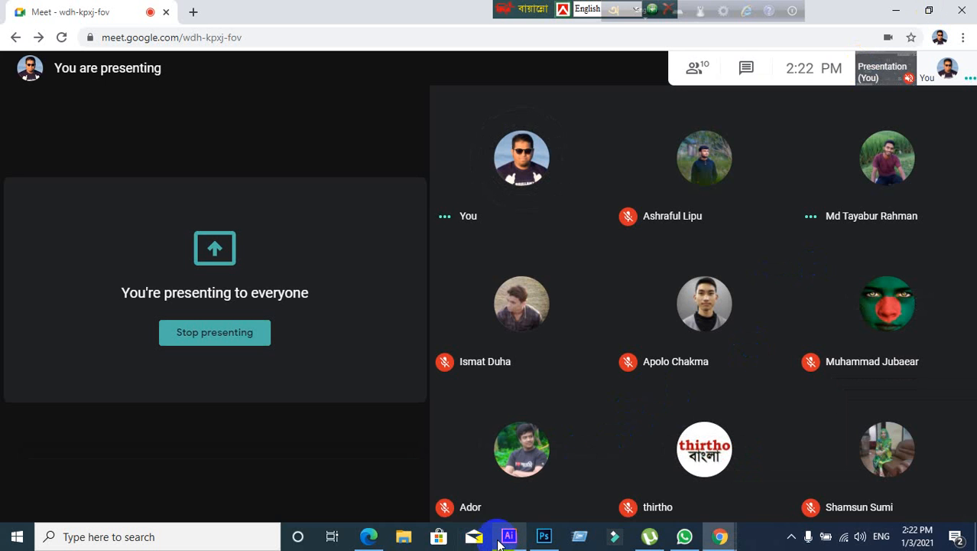
mouse_move(499, 542)
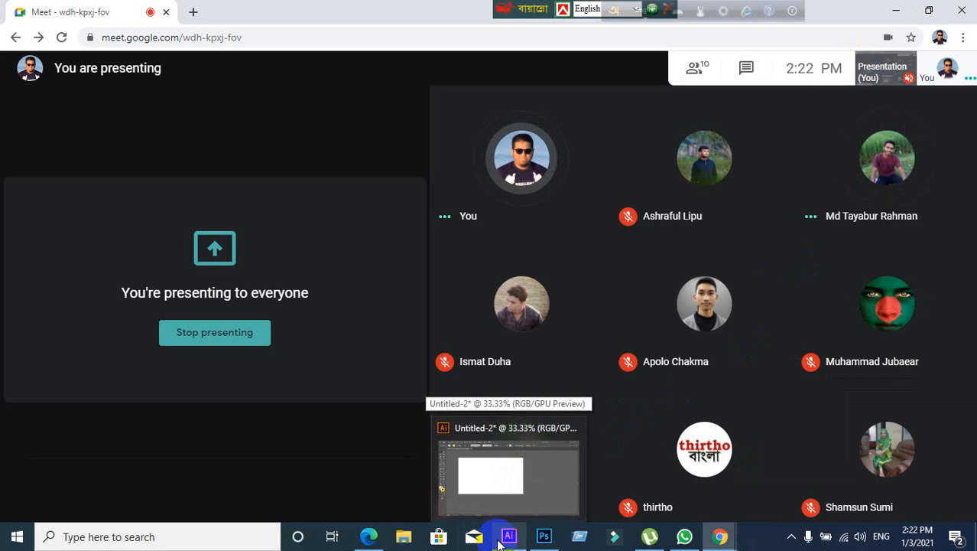
left_click(499, 542)
left_click(499, 542)
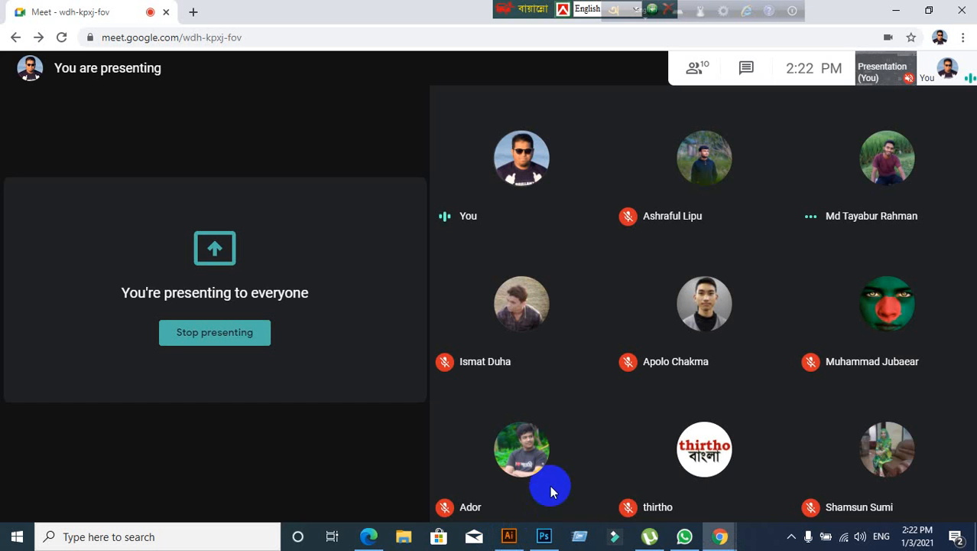
Return to Illustrator and close the Untitled-2 document without saving its changes
left_click(511, 539)
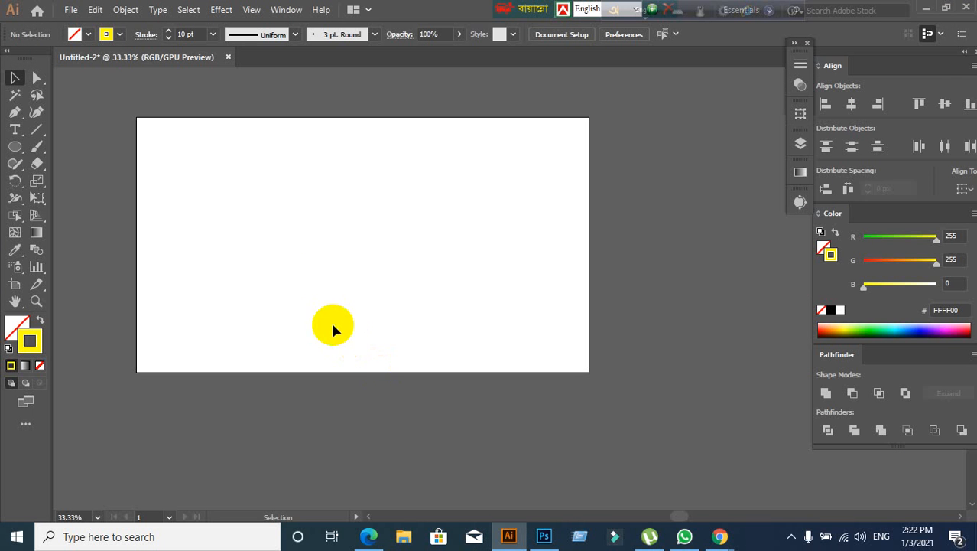
left_click(228, 58)
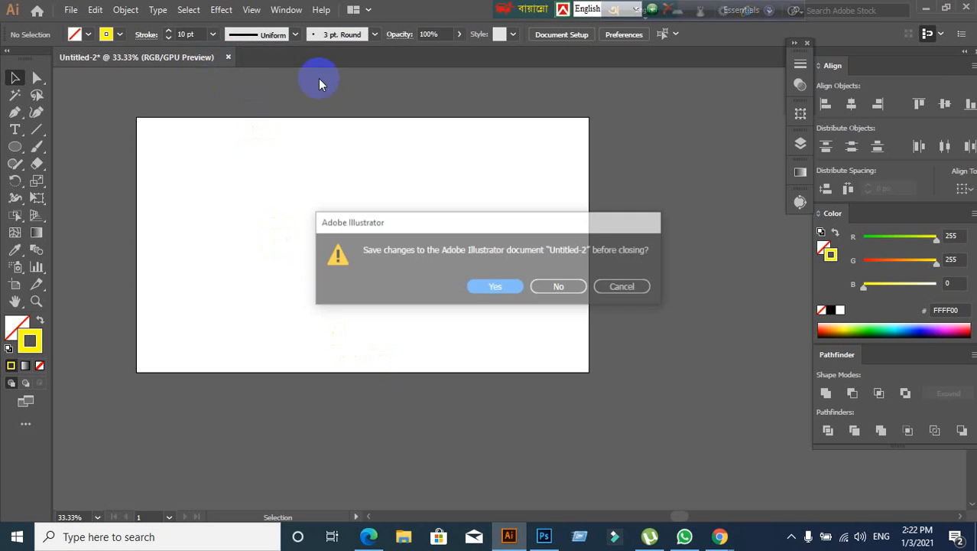
left_click(578, 291)
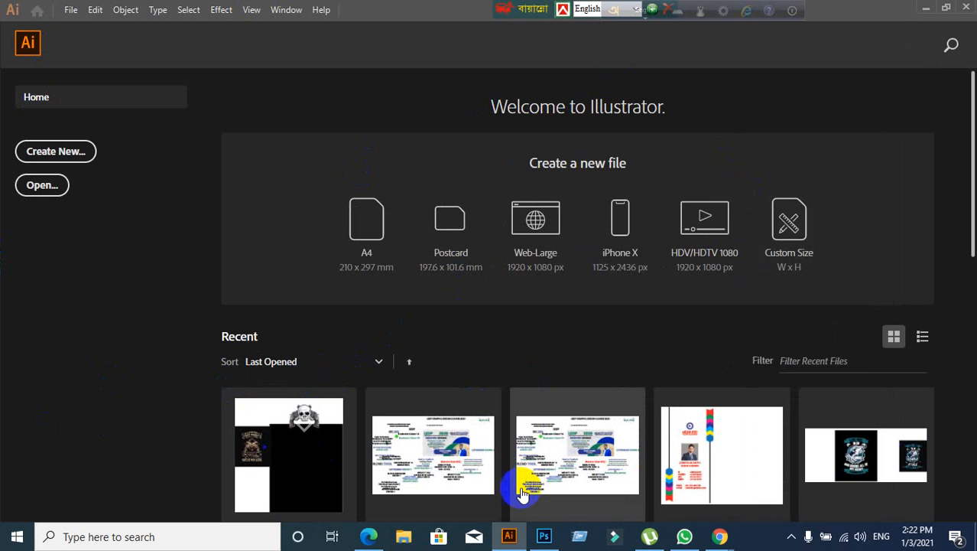
Switch to Photoshop and close the yellow Untitled-1 document without saving its changes
left_click(543, 536)
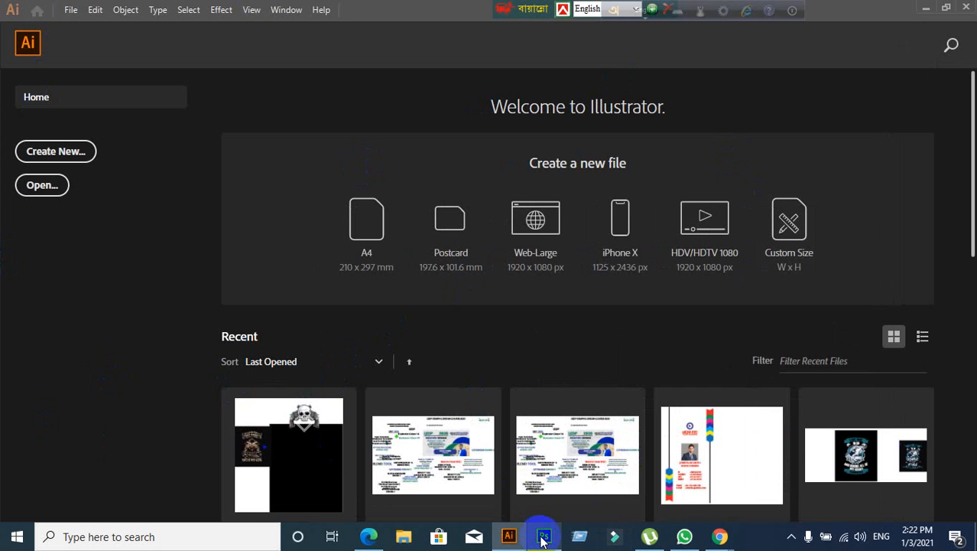
mouse_move(543, 537)
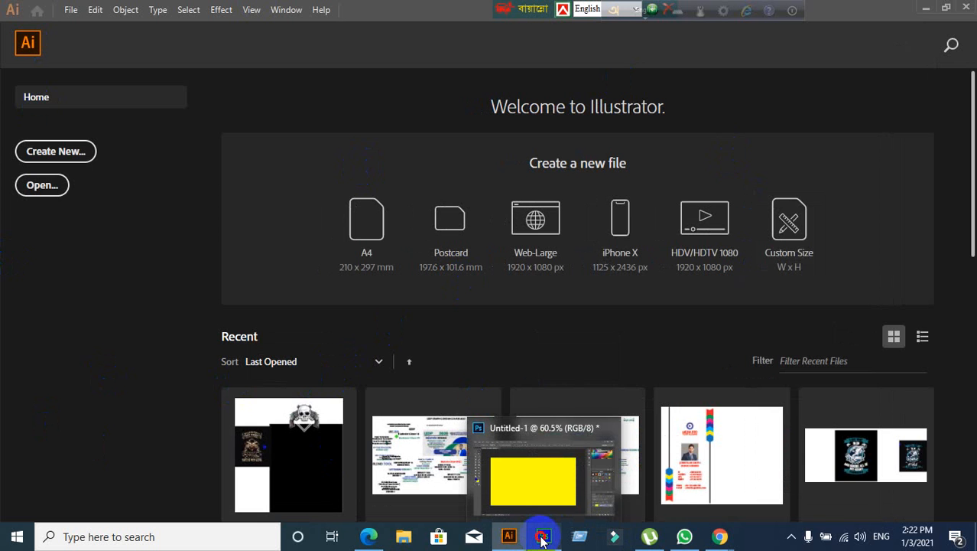
left_click(543, 538)
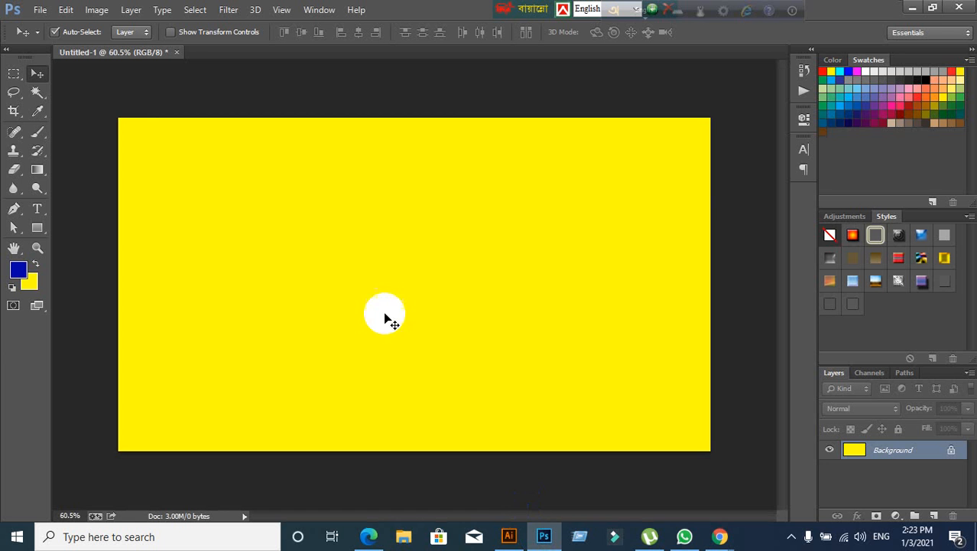
left_click(176, 52)
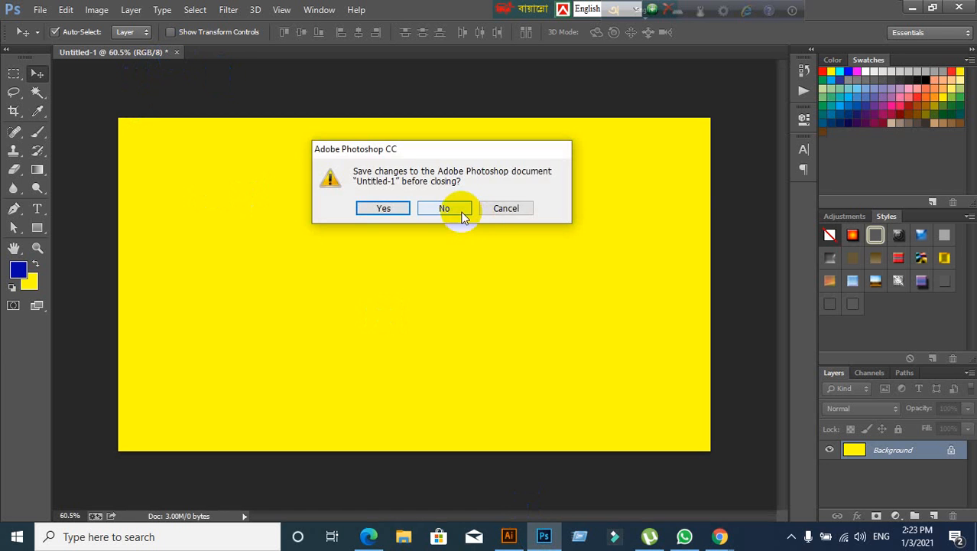
left_click(462, 212)
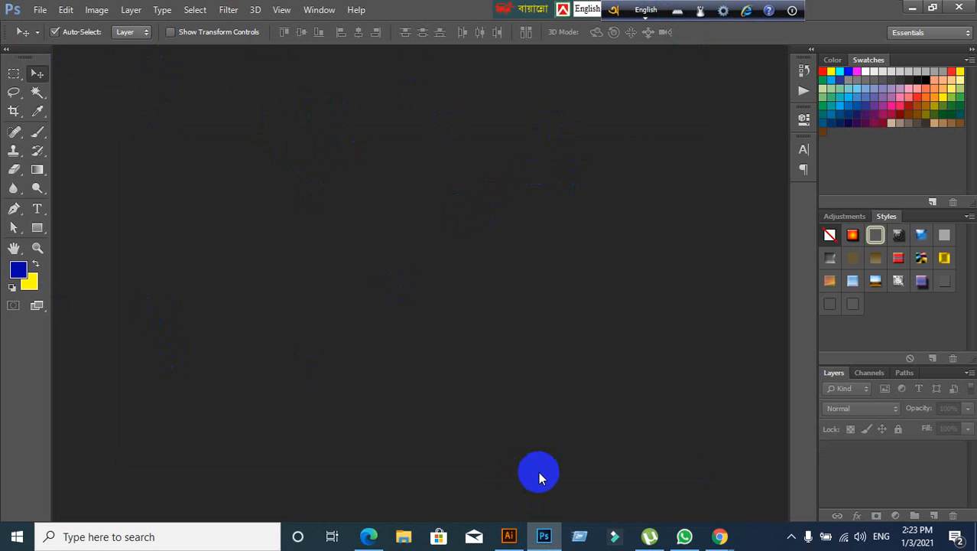
left_click(510, 535)
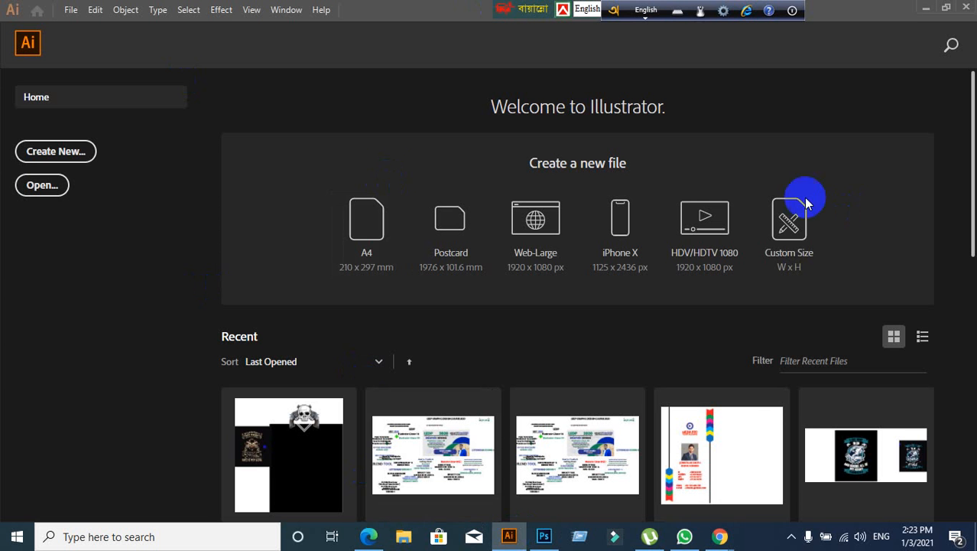
left_click(543, 538)
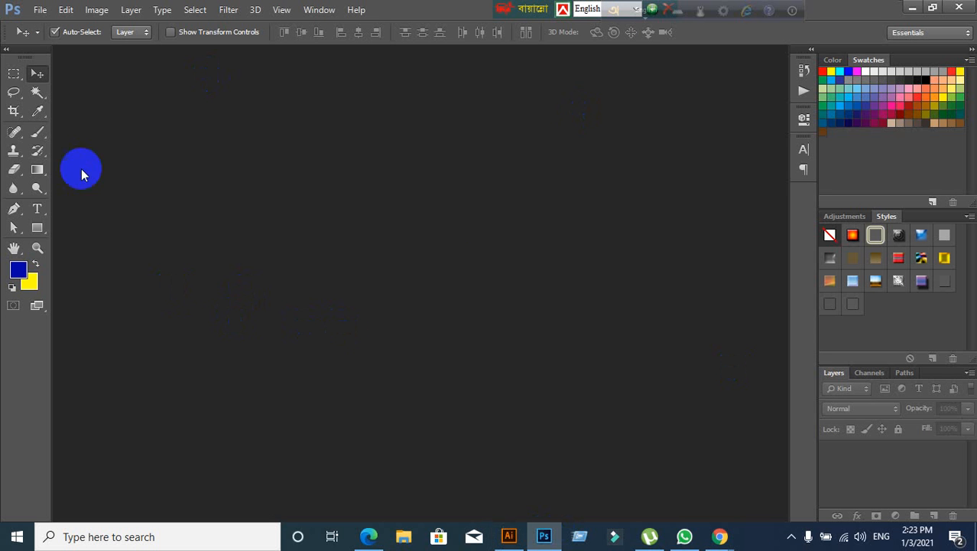
left_click(40, 11)
left_click(39, 10)
left_click(40, 10)
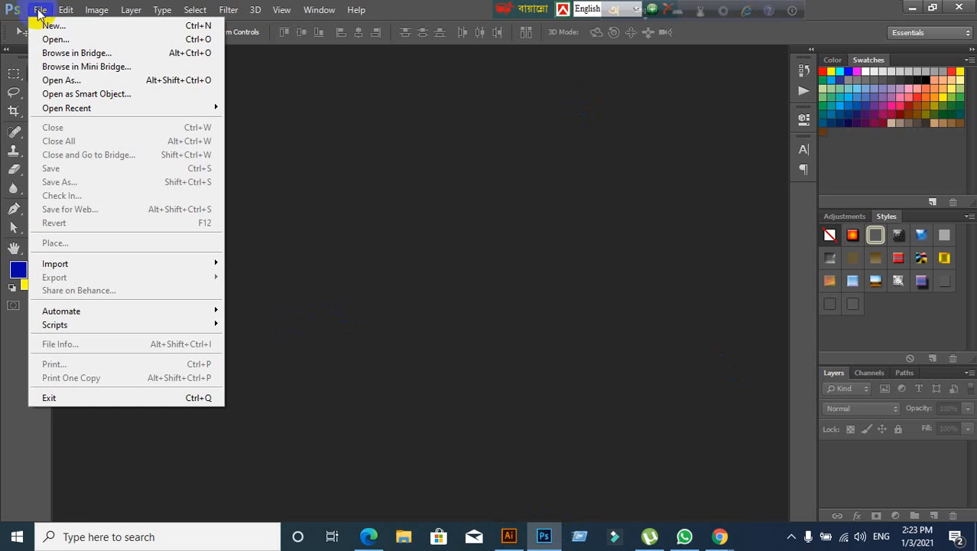
Switch to Illustrator, examine the advanced options for a new document, and close the setup without creating one
left_click(507, 535)
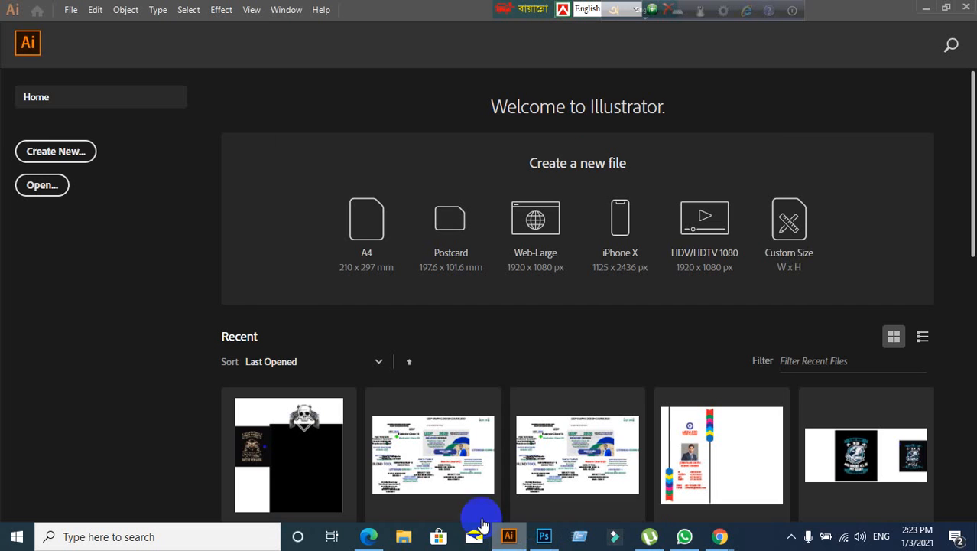
left_click(67, 9)
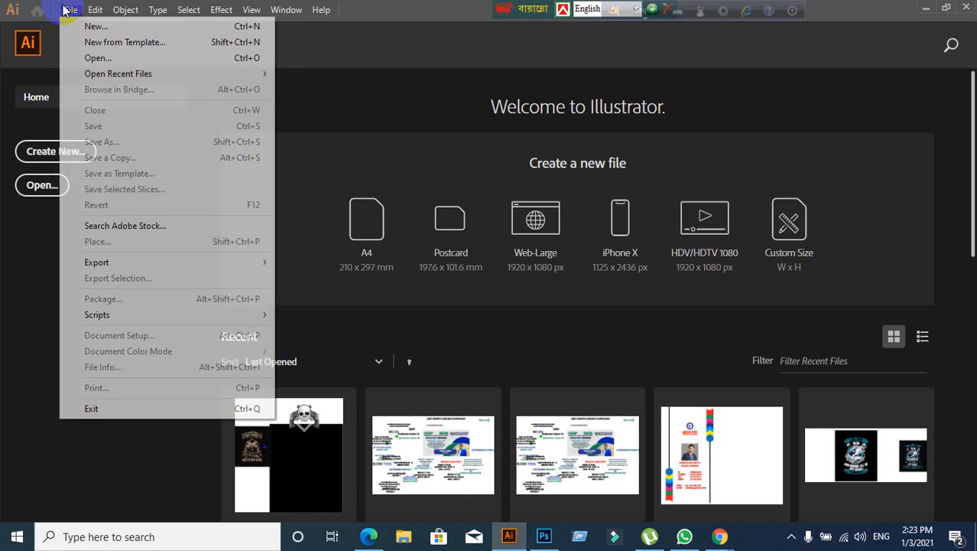
left_click(227, 129)
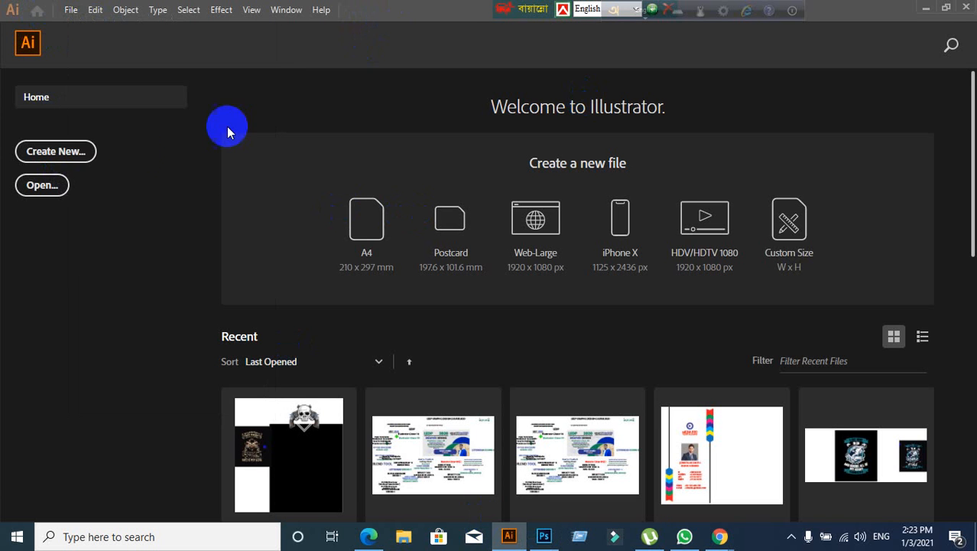
left_click(77, 150)
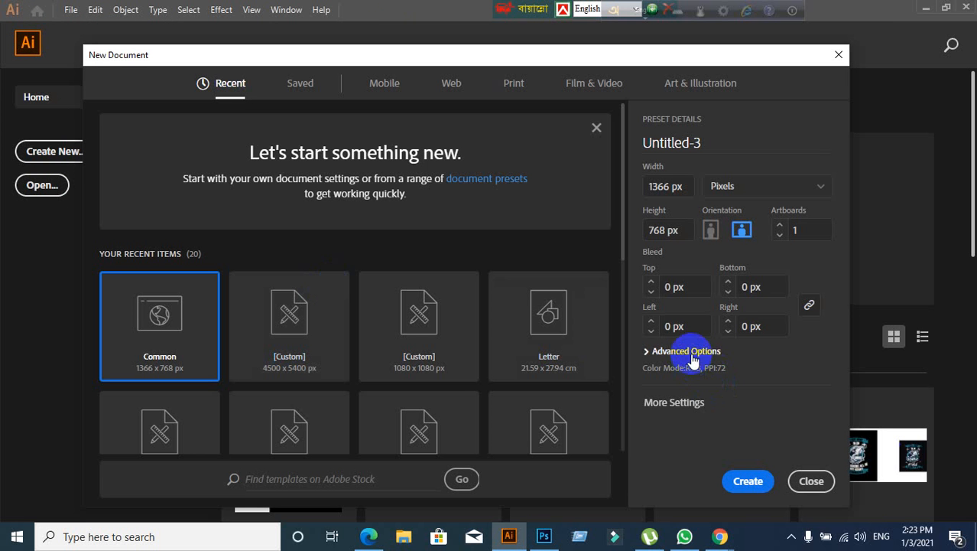
left_click(680, 351)
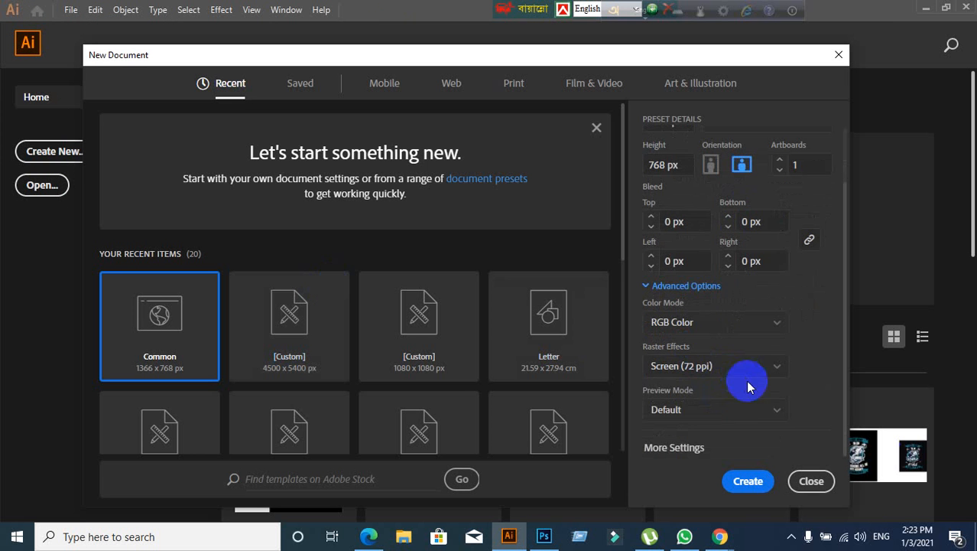
left_click(811, 480)
Switch to Photoshop, start a new document, and review its resolution and color mode choices, keeping RGB Color
left_click(544, 537)
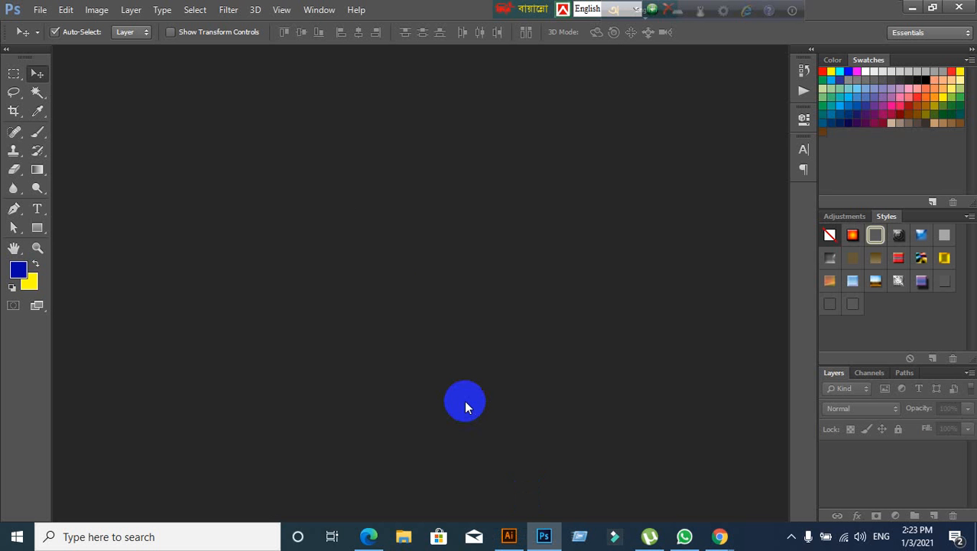
left_click(40, 12)
left_click(48, 26)
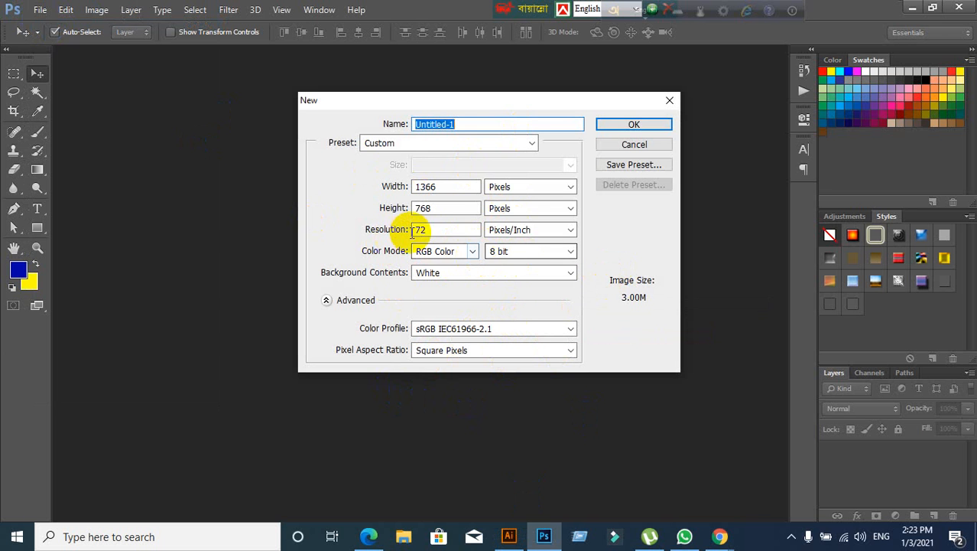
left_click(441, 228)
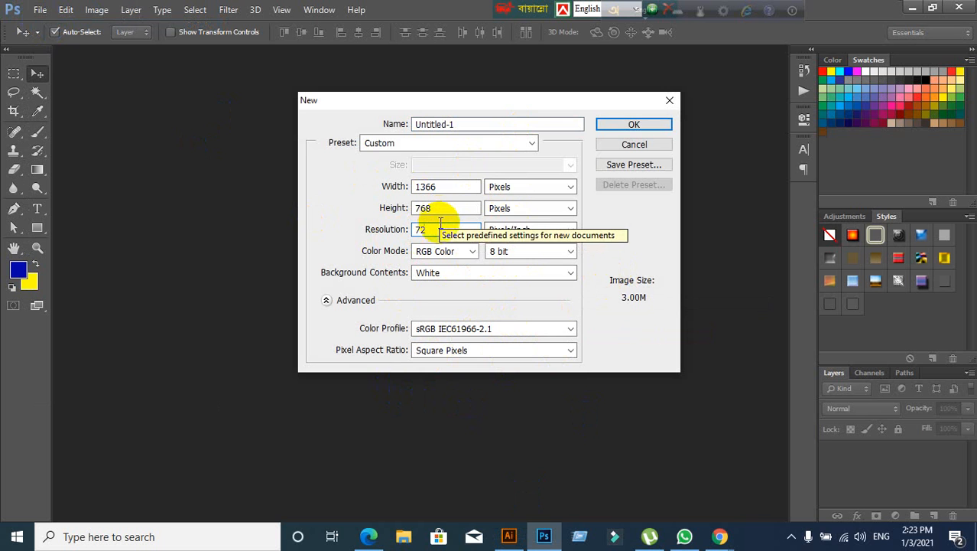
left_click(449, 260)
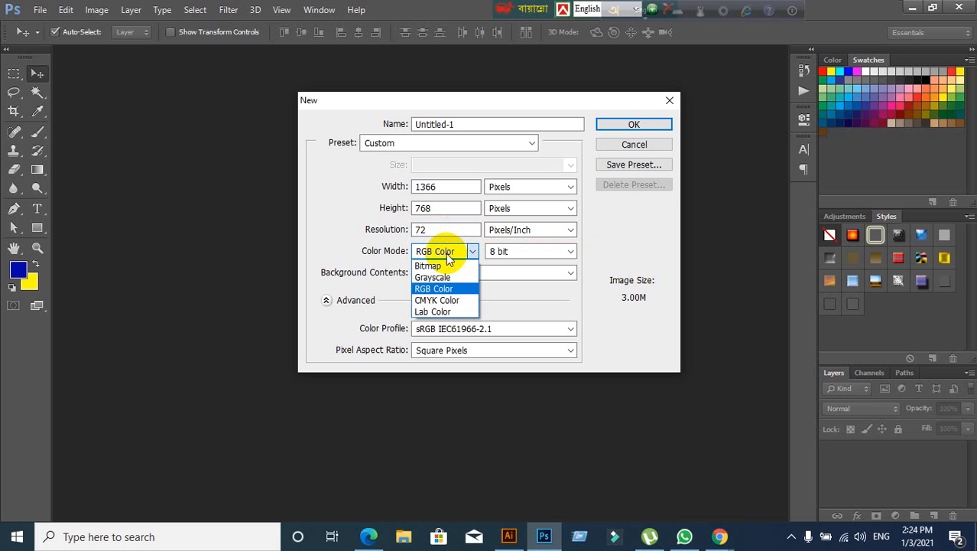
left_click(448, 259)
left_click(448, 258)
left_click(448, 258)
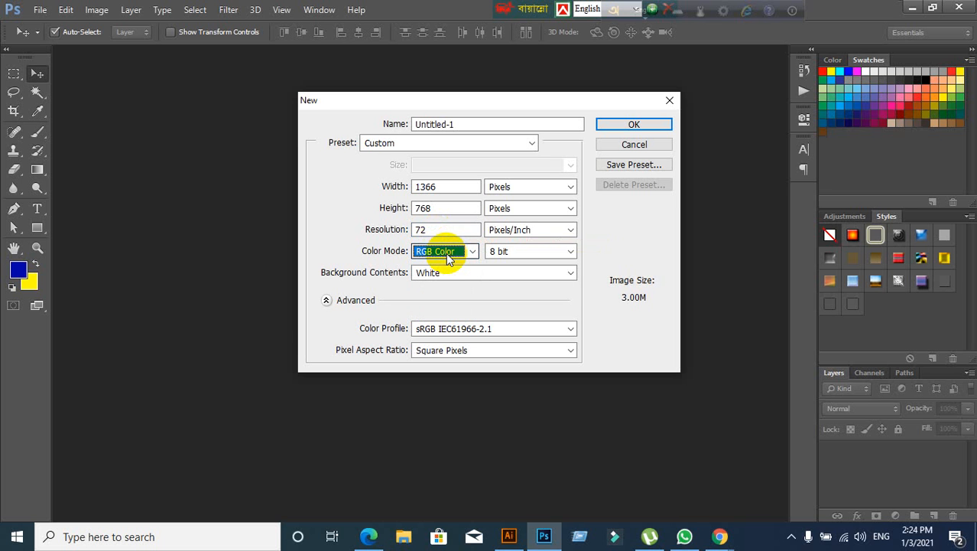
Review the bit depth choices, keep 8 bit, and create the 1366 × 768 pixel document at 72 pixels/inch with a white background
left_click(570, 251)
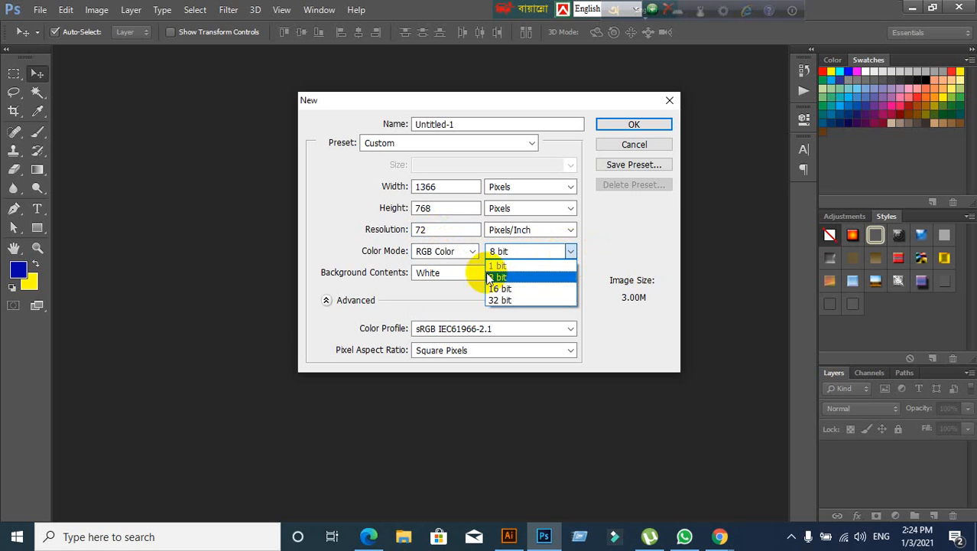
left_click(572, 252)
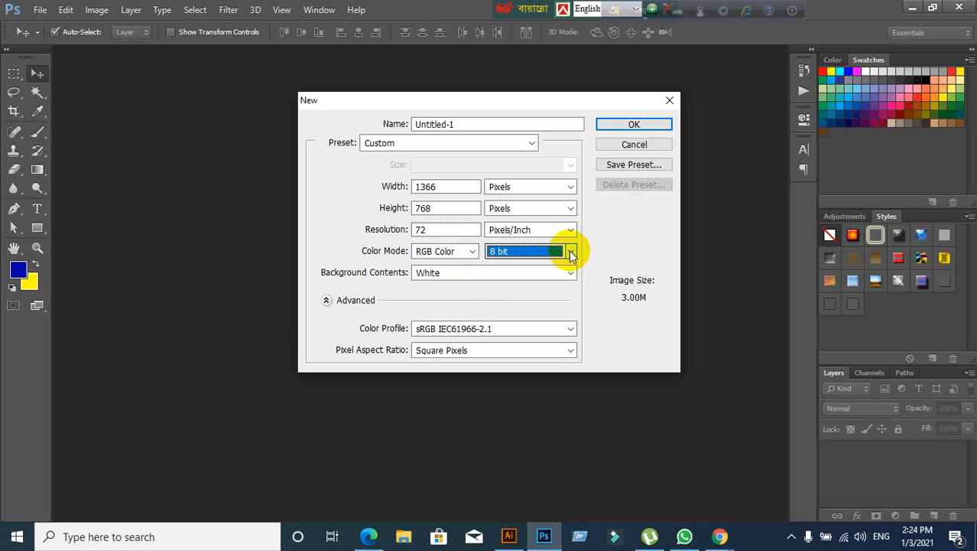
left_click(572, 252)
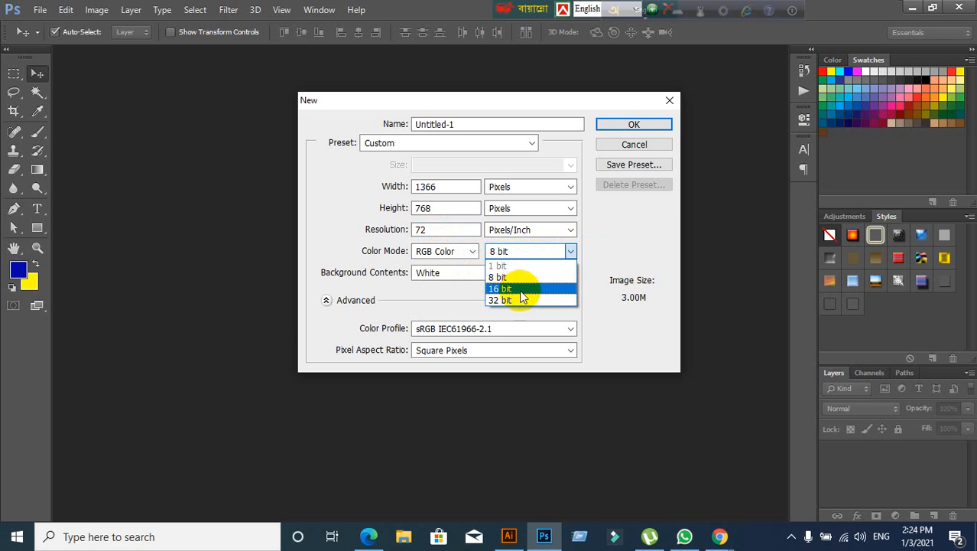
left_click(570, 254)
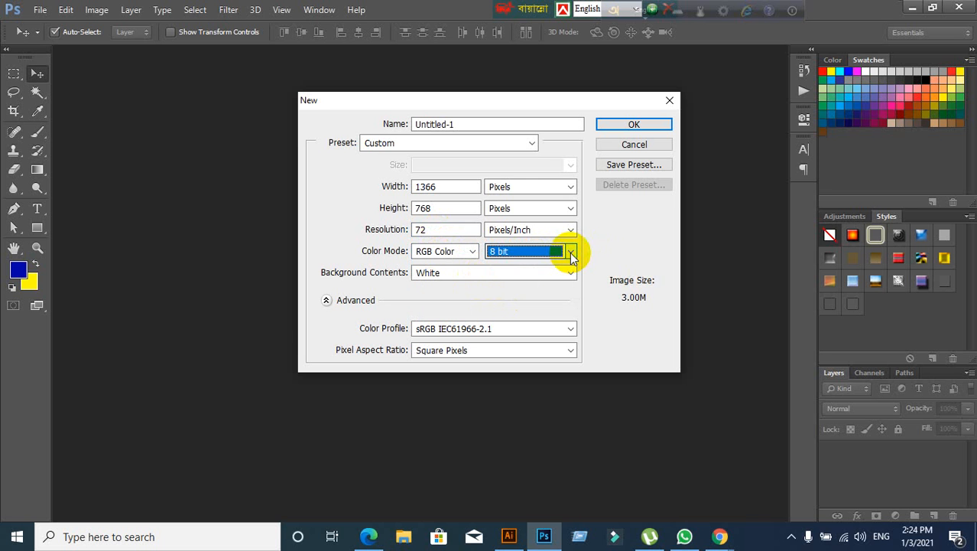
left_click(572, 256)
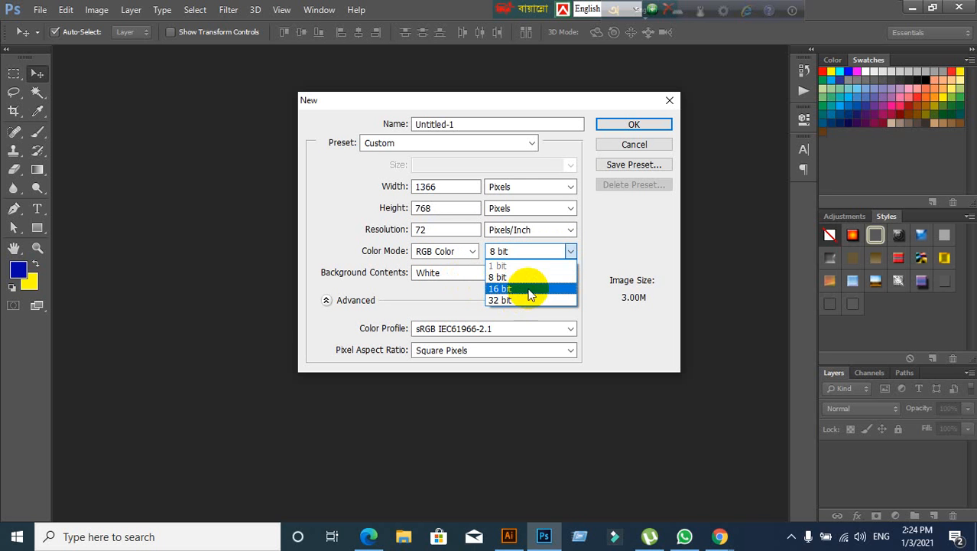
left_click(567, 255)
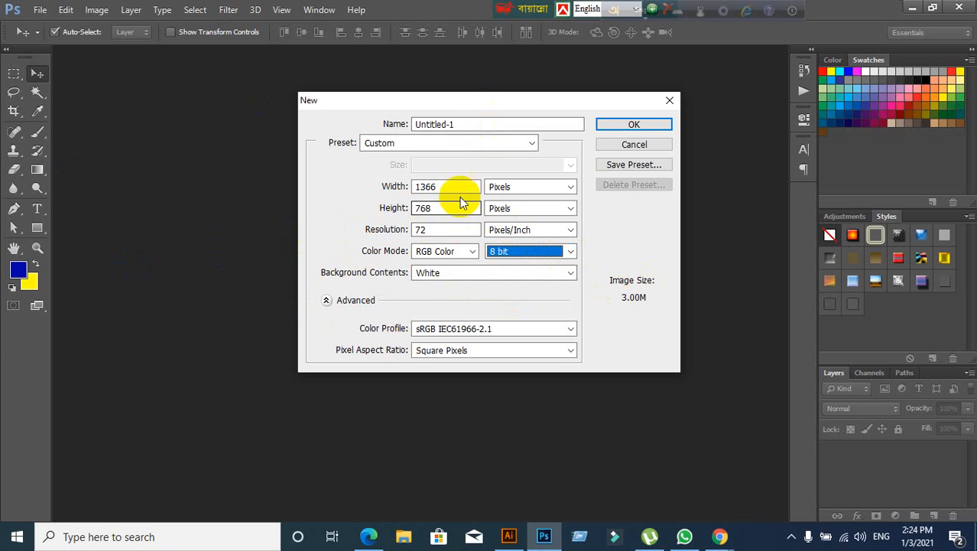
left_click(634, 126)
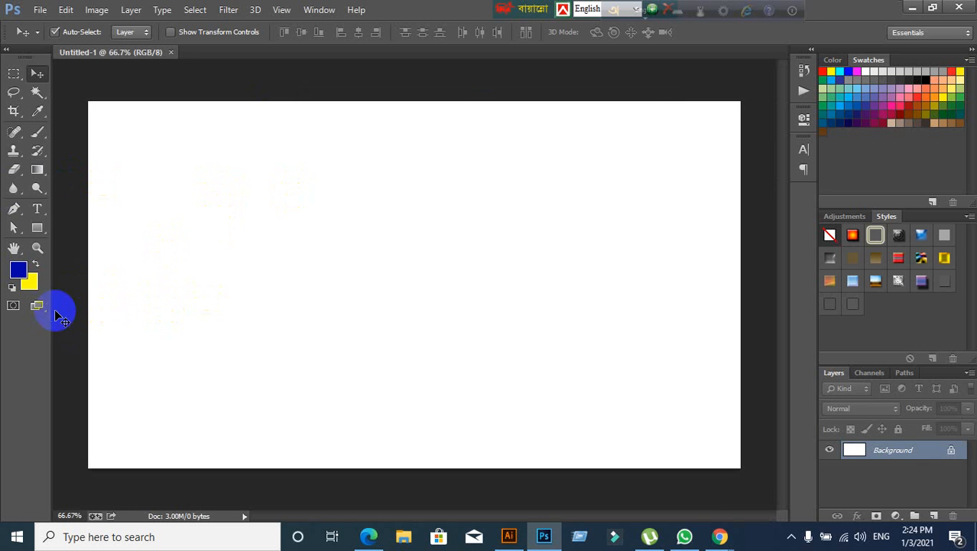
Switch to Illustrator and create the one-artboard 1366 × 768 px document in RGB color mode
left_click(16, 275)
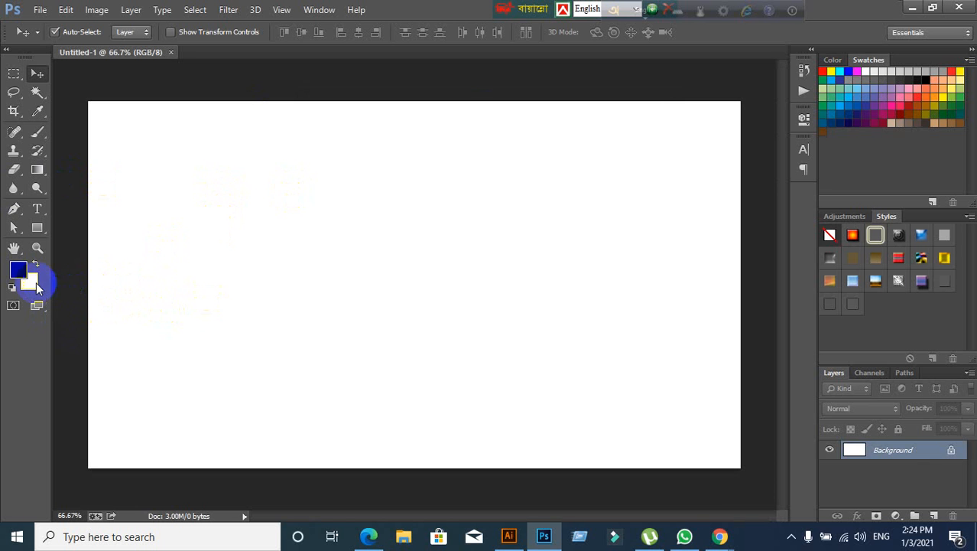
left_click(508, 537)
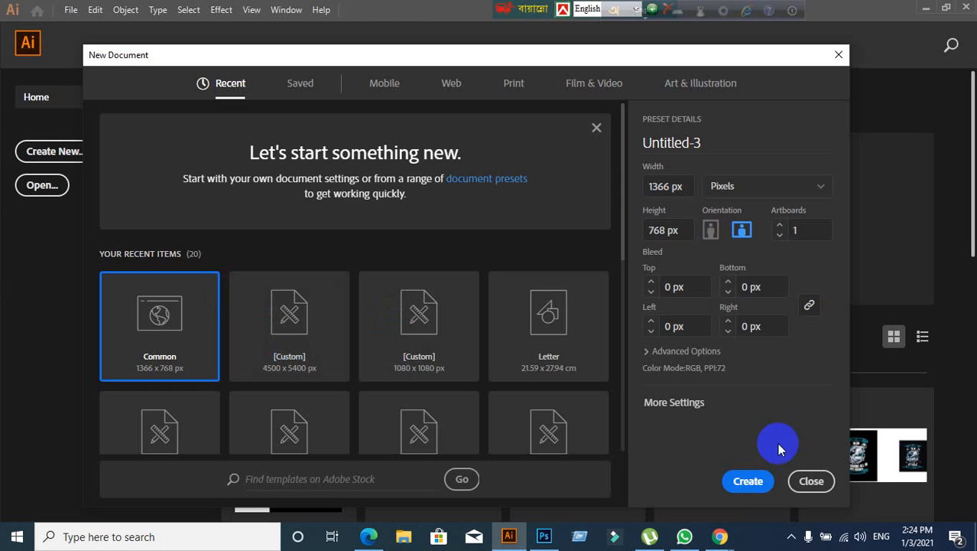
left_click(753, 480)
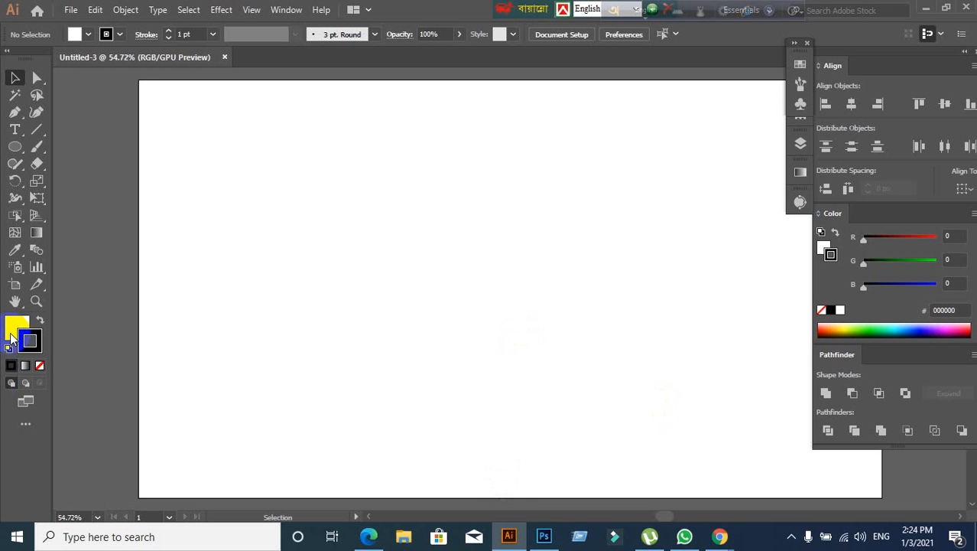
Examine the fill and stroke color controls by making each active in turn, ending with the stroke
left_click(11, 333)
left_click(33, 348)
left_click(9, 325)
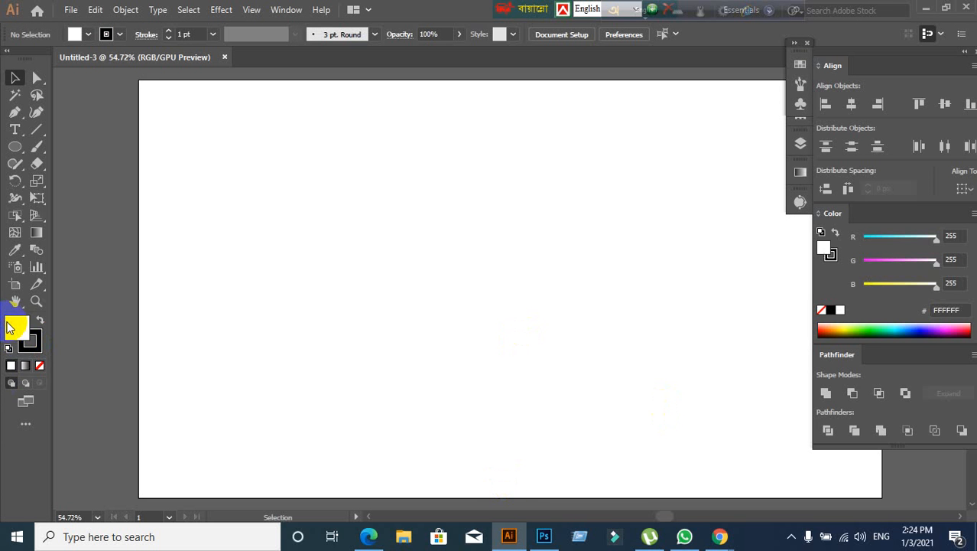
left_click(28, 348)
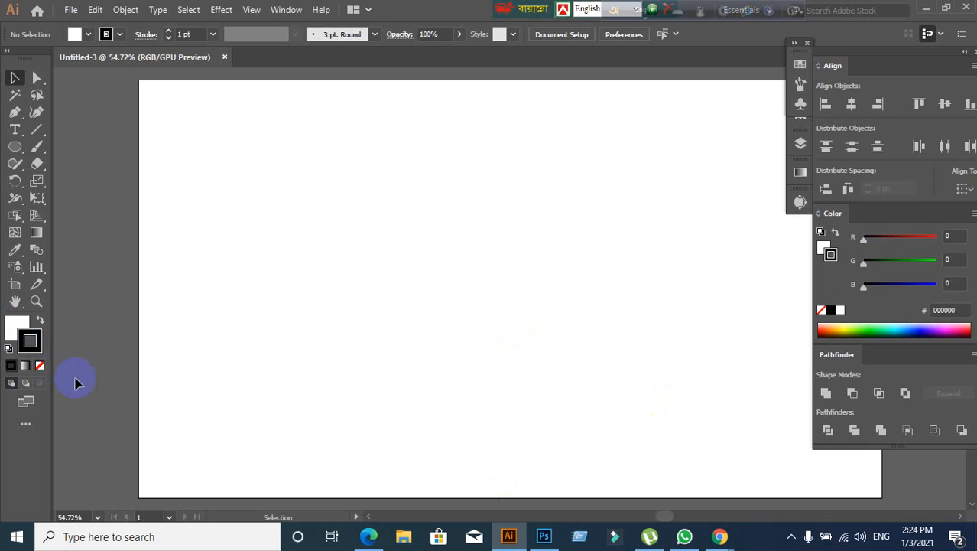
Switch to Photoshop, preview the lighter blue 4a4eff in the foreground Color Picker, and cancel the color change
left_click(544, 536)
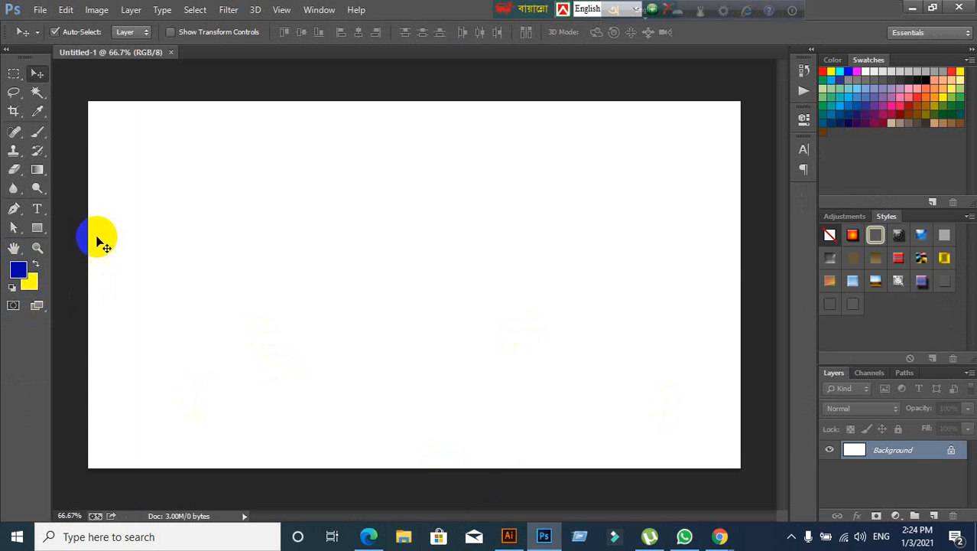
left_click(19, 271)
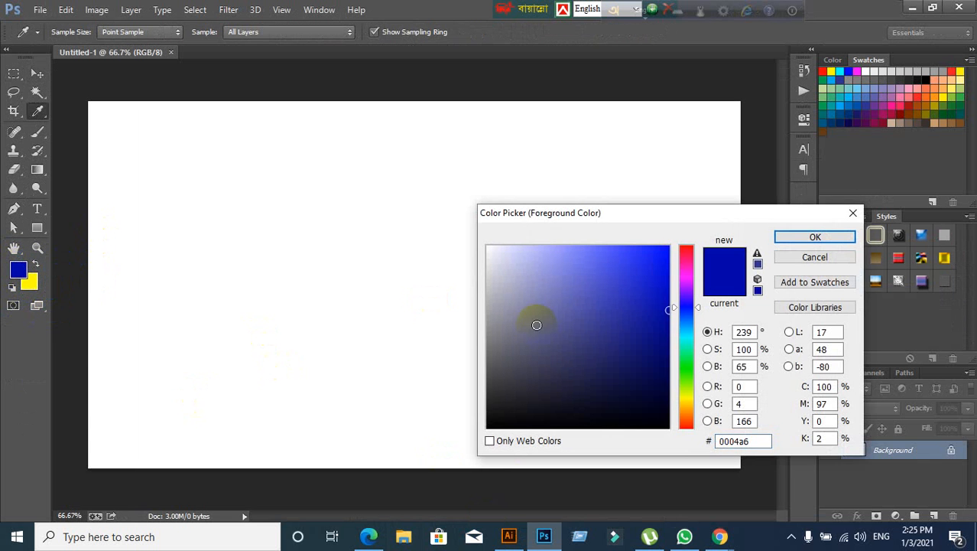
left_click_drag(613, 338, 617, 237)
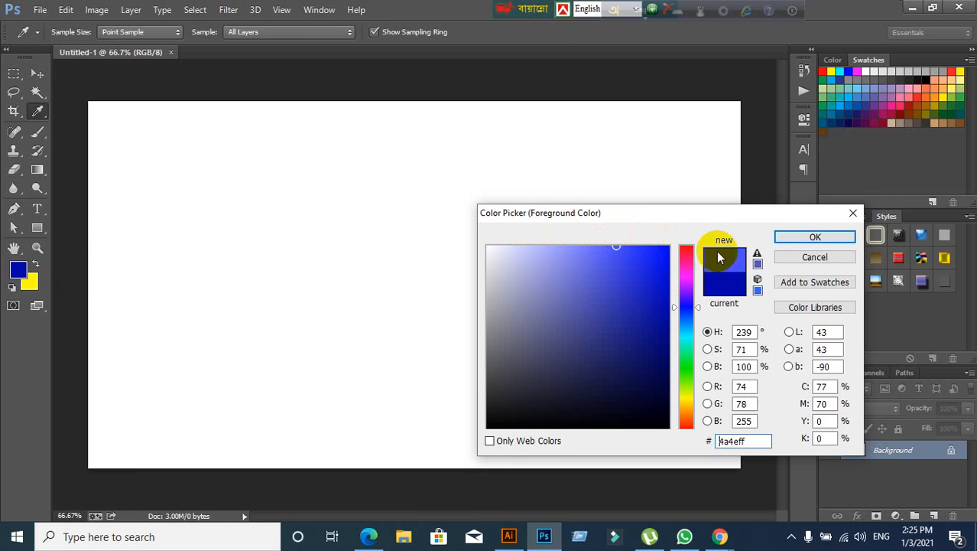
left_click(788, 258)
key("v")
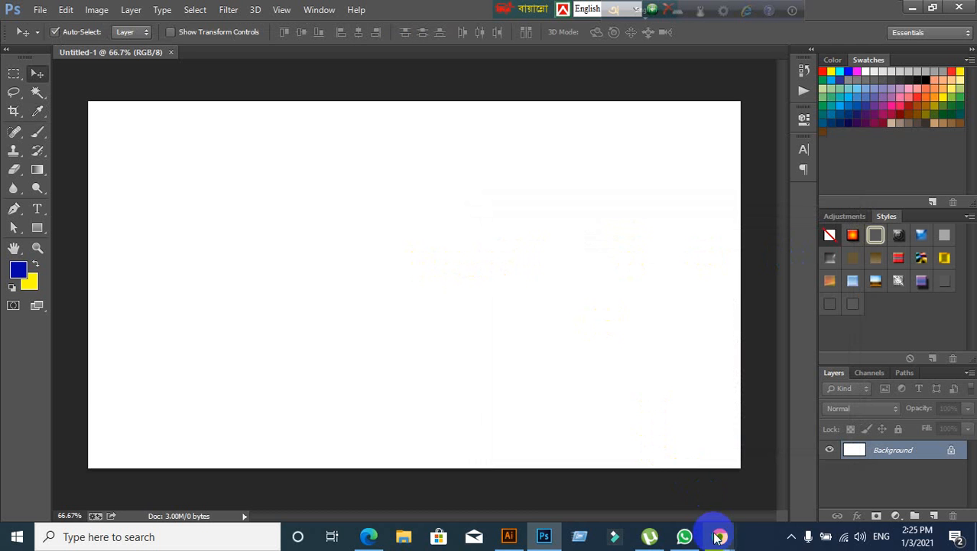
Switch to the Google Meet call, admit the waiting participant, and return to Photoshop
mouse_move(720, 535)
left_click(625, 464)
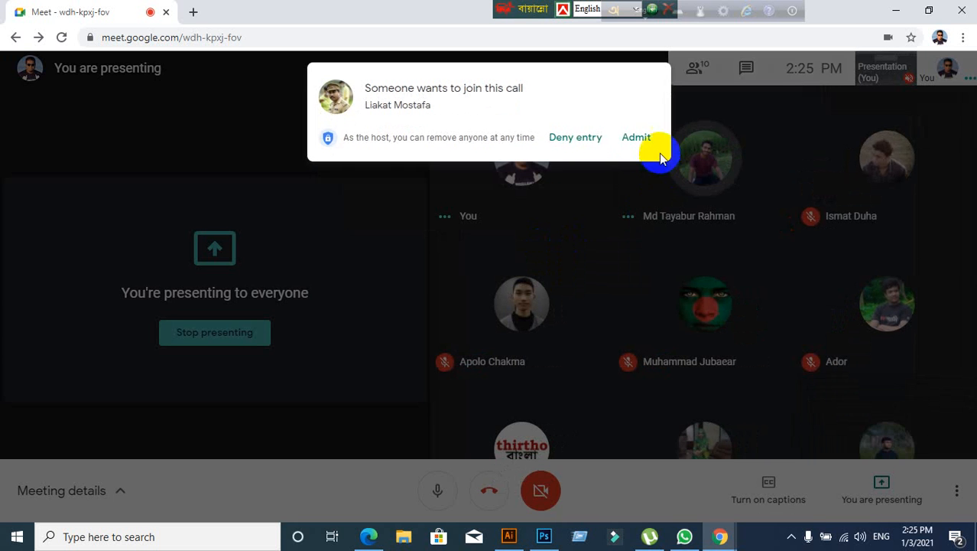
left_click(637, 138)
left_click(545, 537)
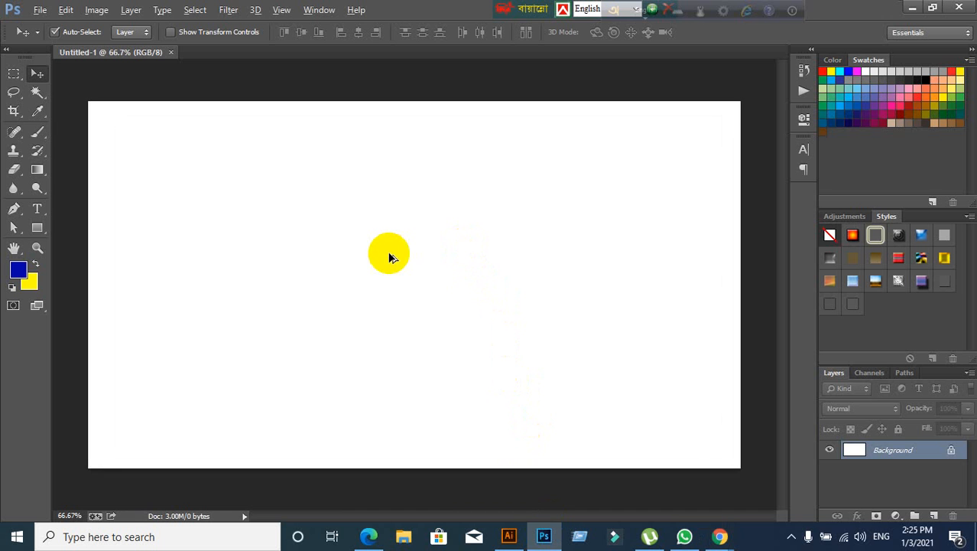
Draw a dark blue square shape about 425 × 425 px near the middle of the canvas with the Rectangle tool
key("alt")
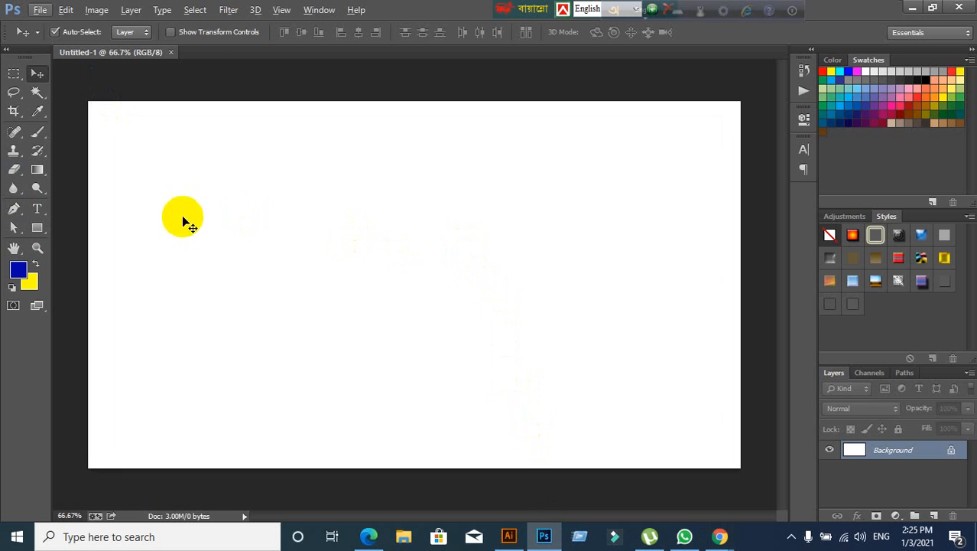
left_click(37, 229)
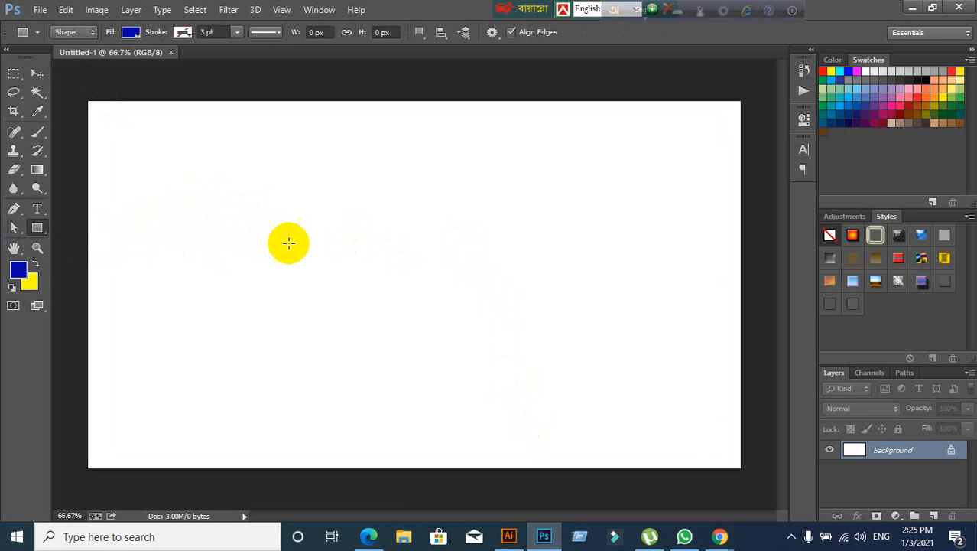
left_click(39, 228)
left_click(98, 225)
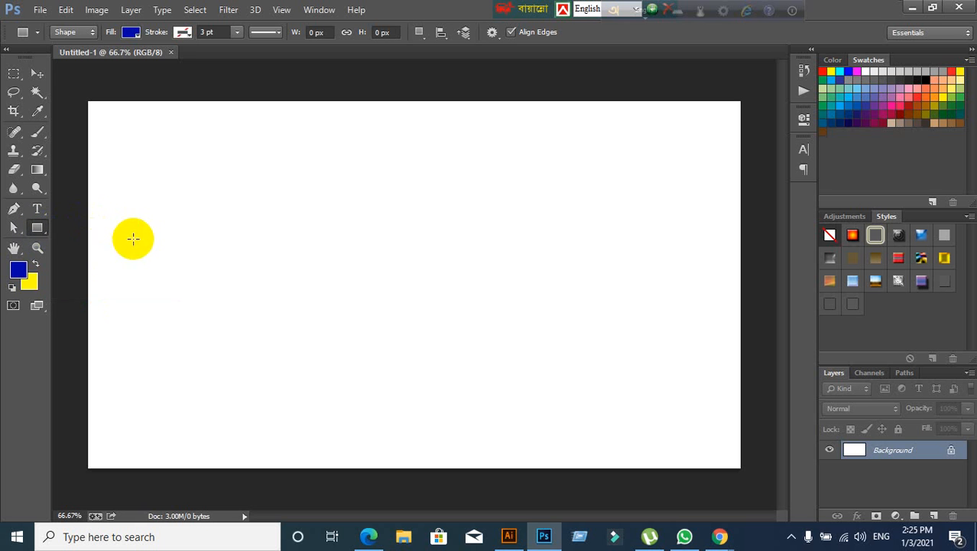
left_click_drag(266, 166, 532, 367)
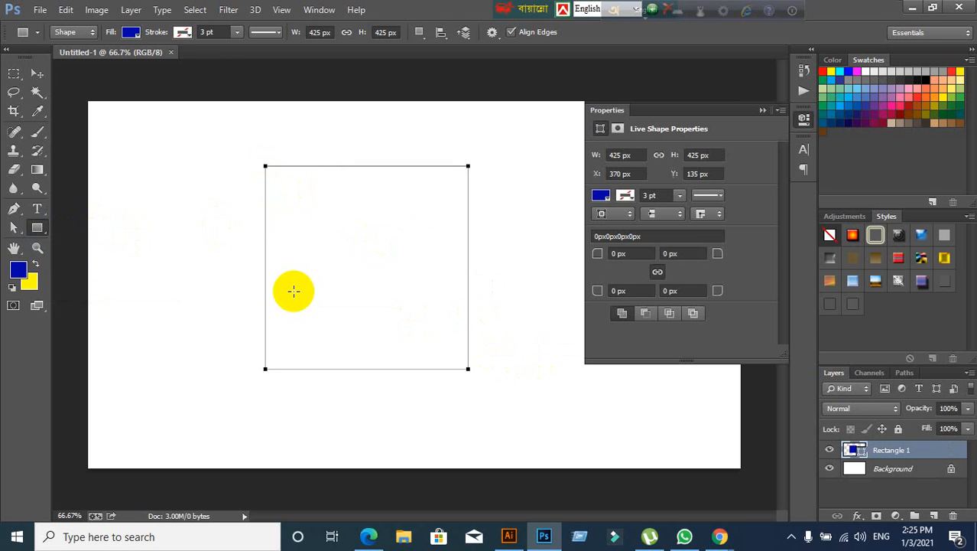
Examine the blue square at different magnifications, close enough to inspect its individual pixels
left_click(35, 74)
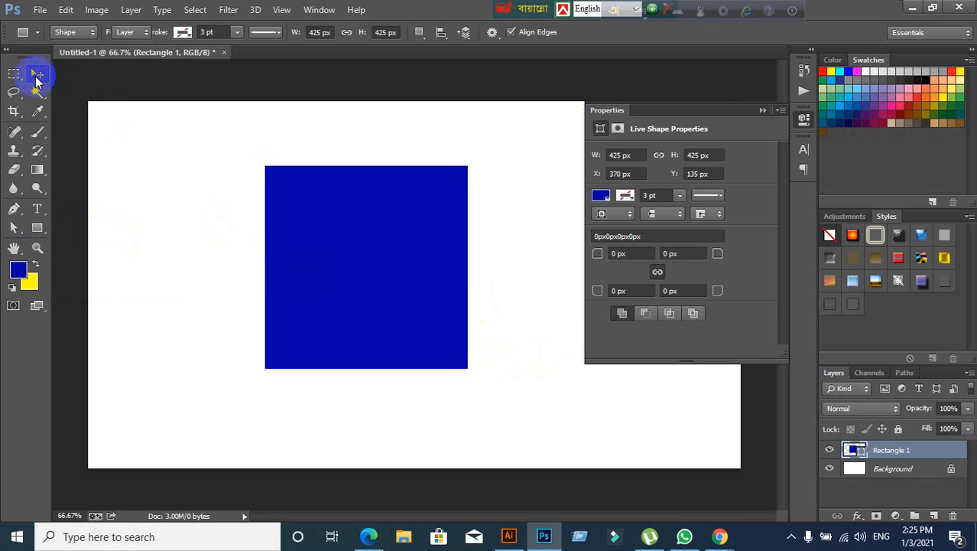
scroll(336, 214, "up", 4)
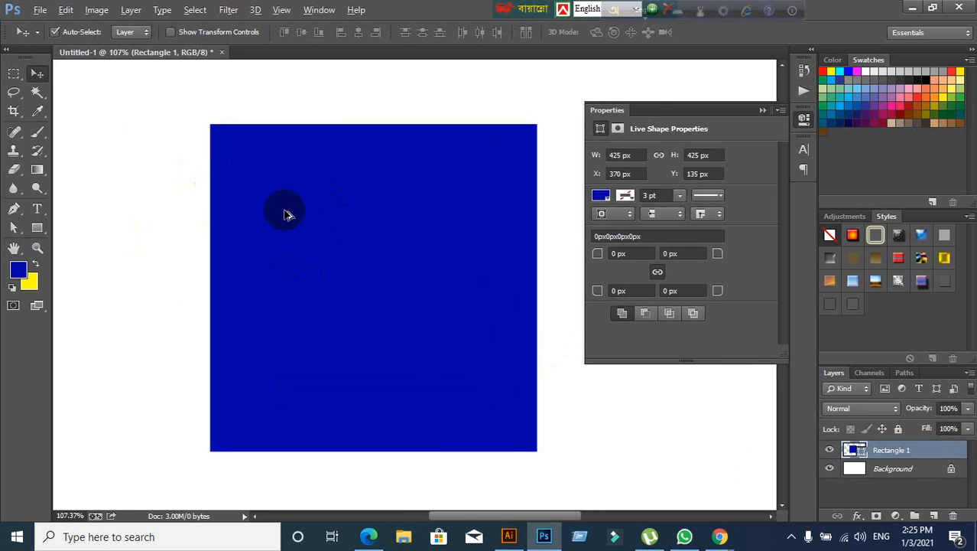
scroll(336, 218, "up", 3)
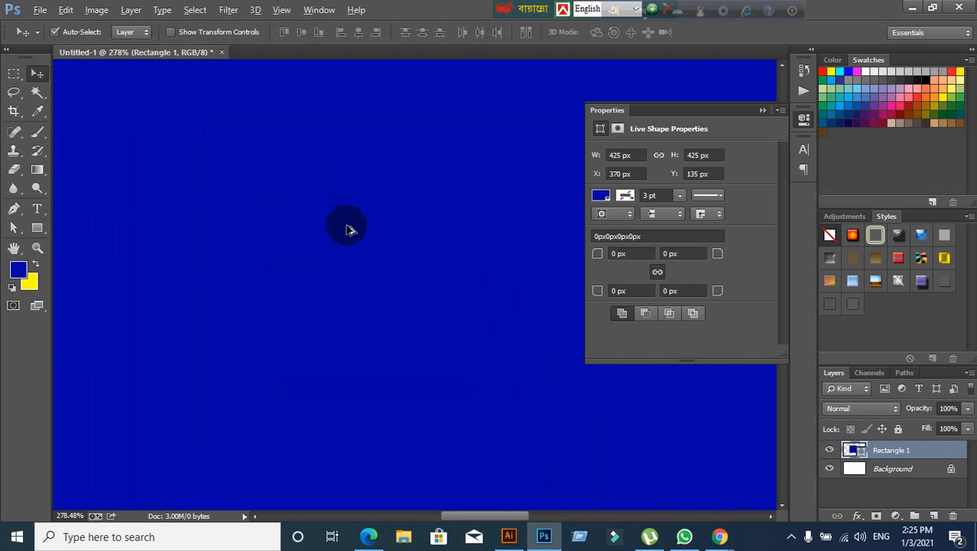
scroll(346, 229, "up", 2)
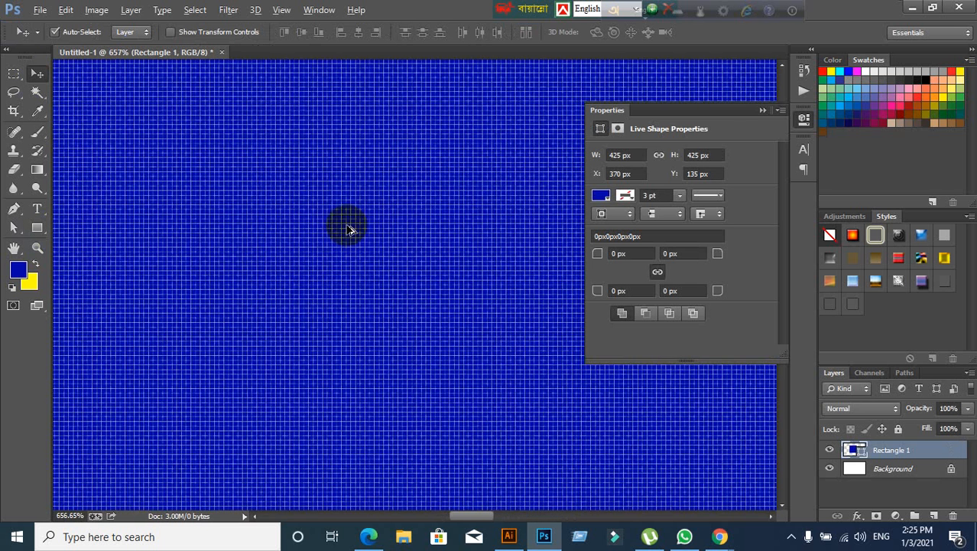
scroll(349, 230, "down", 2)
scroll(349, 230, "up", 2)
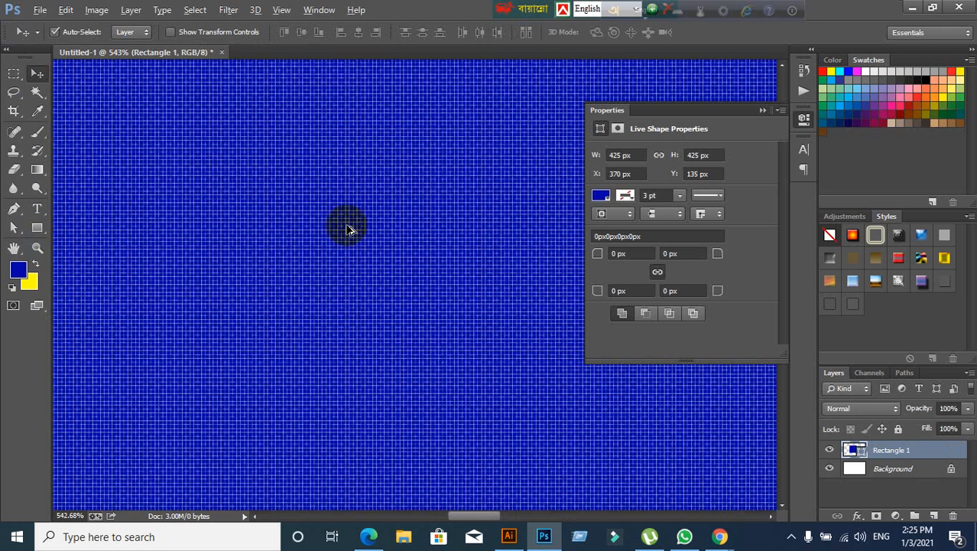
scroll(349, 230, "down", 1)
scroll(350, 231, "up", 1)
scroll(348, 230, "down", 2)
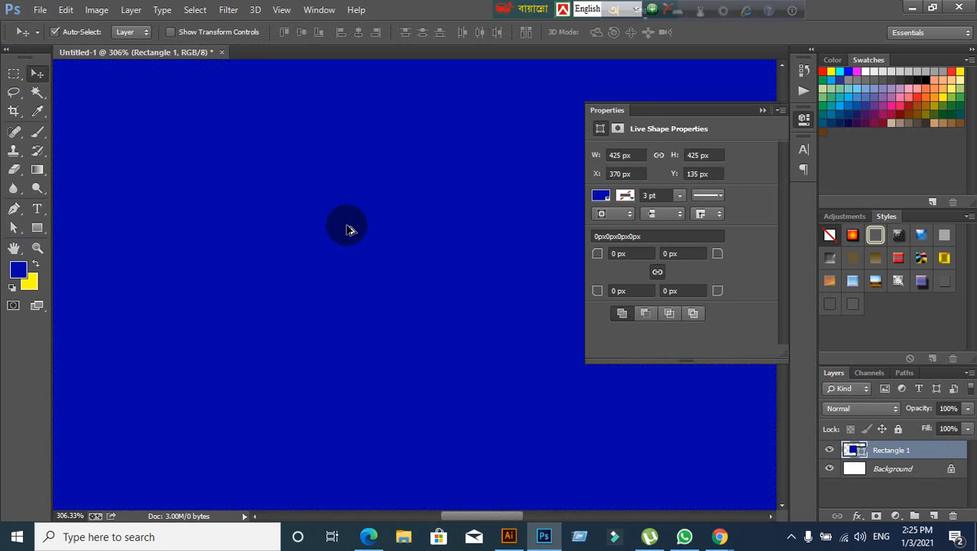
scroll(346, 230, "down", 5)
scroll(344, 314, "down", 1)
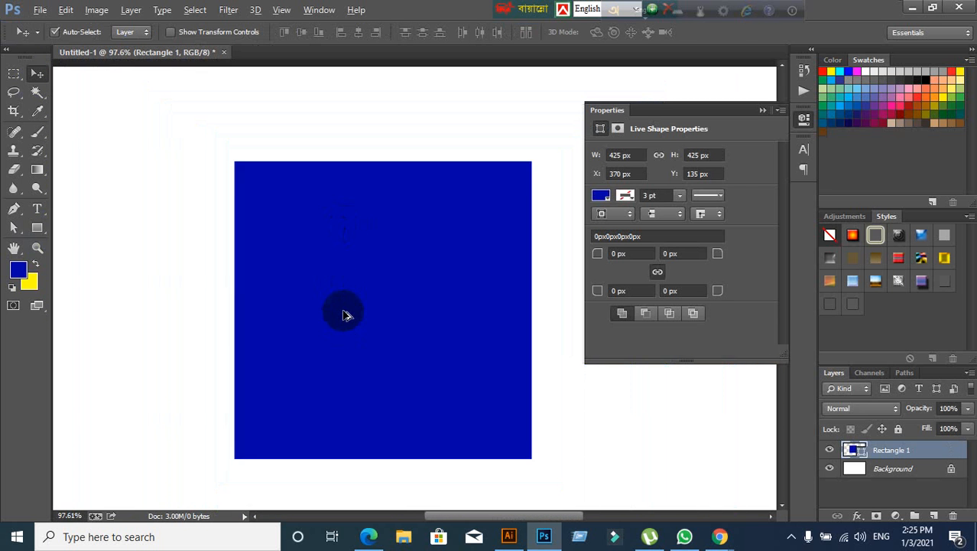
Move the blue square slightly up and to the right on the canvas, and delete it
scroll(344, 313, "down", 1)
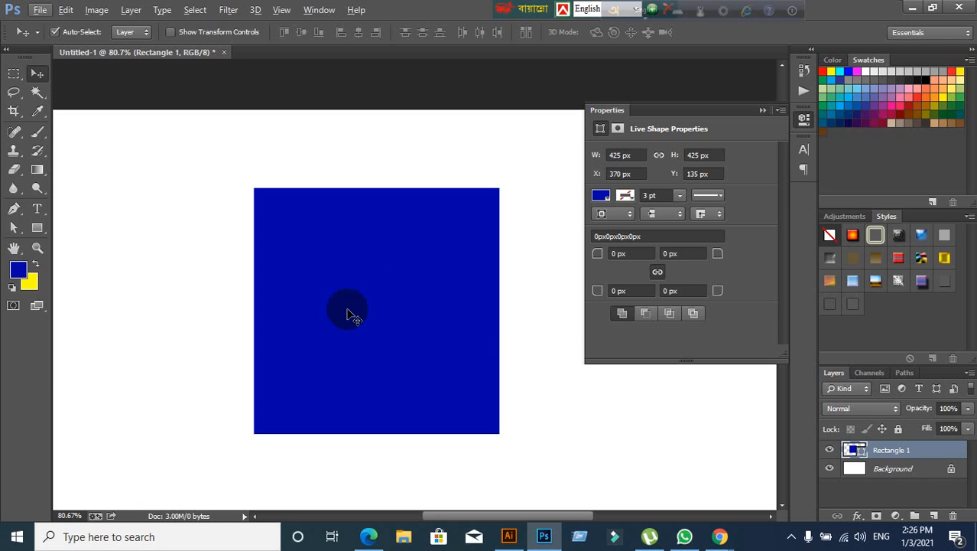
scroll(367, 294, "down", 1)
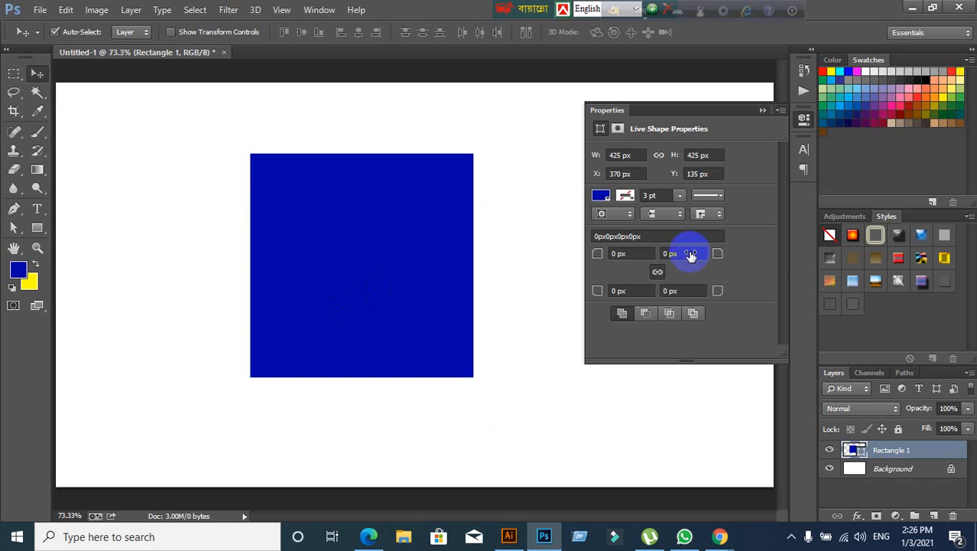
left_click(780, 111)
left_click_drag(386, 275, 433, 255)
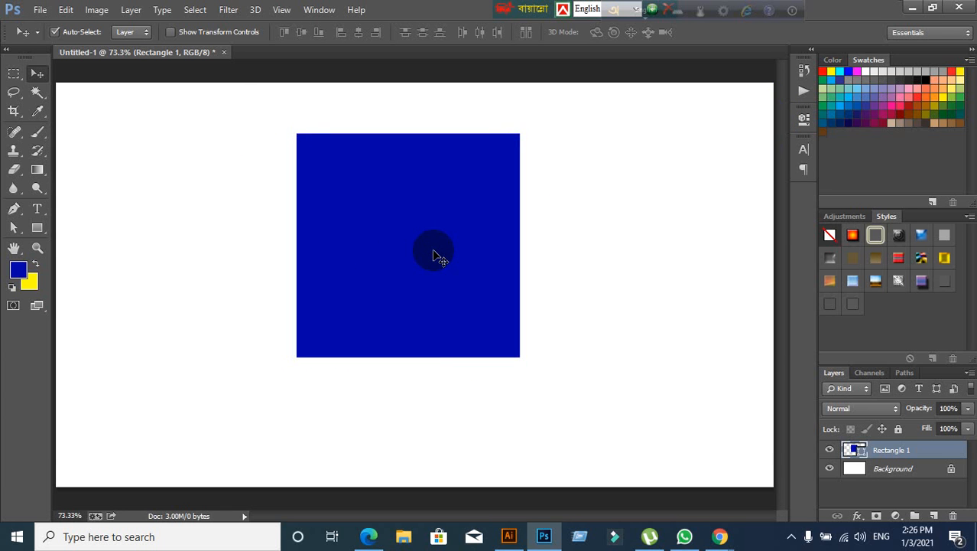
key("Delete")
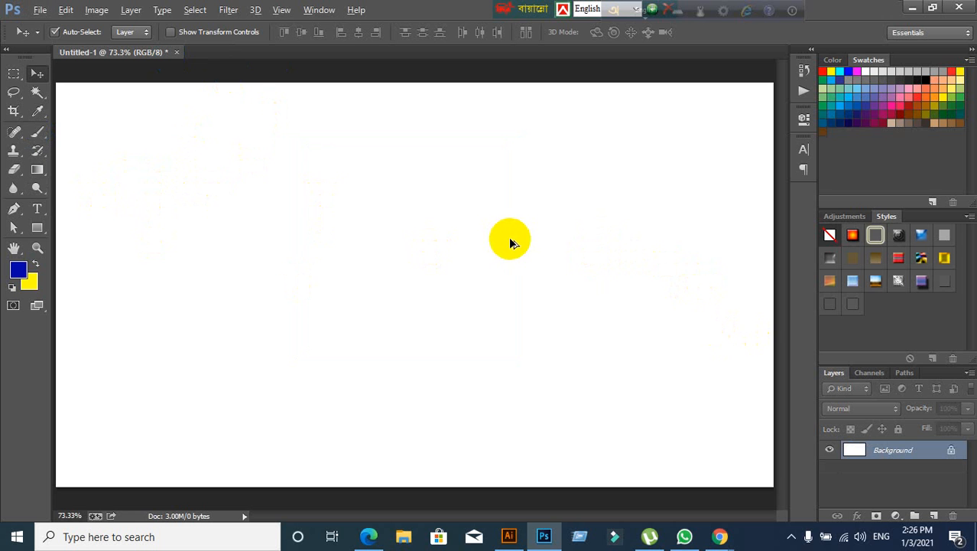
View the whole blank canvas and review which panels can be shown or hidden in the workspace
key("ctrl+minus")
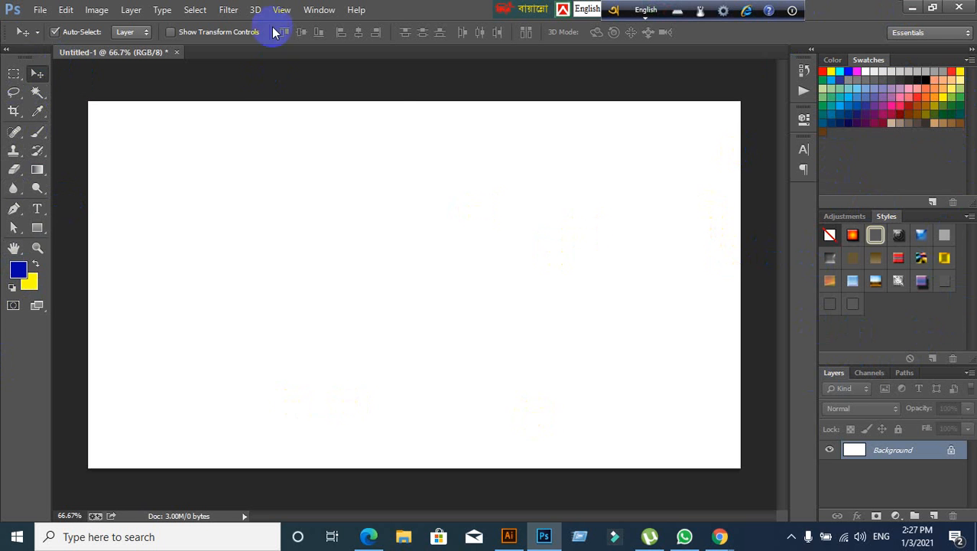
left_click(317, 9)
left_click(308, 10)
left_click(308, 10)
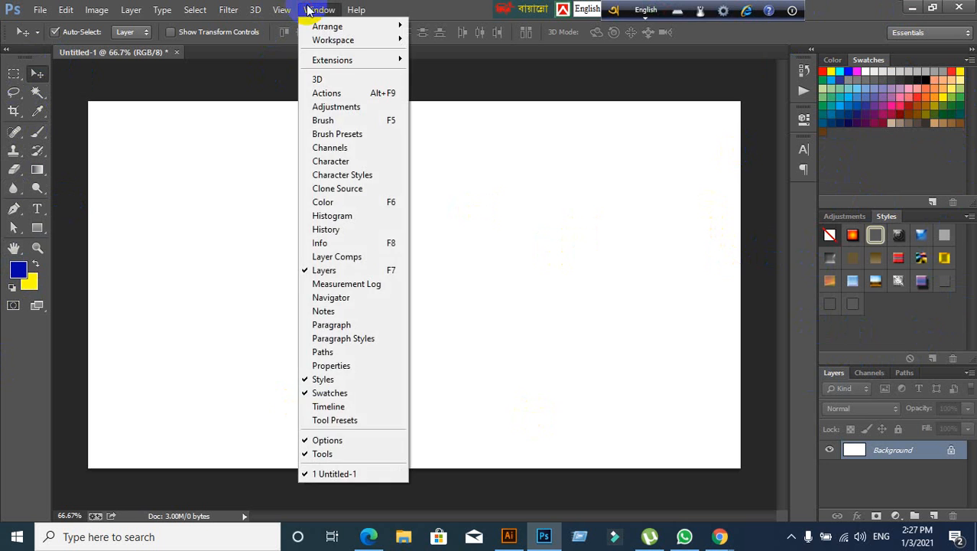
left_click(308, 10)
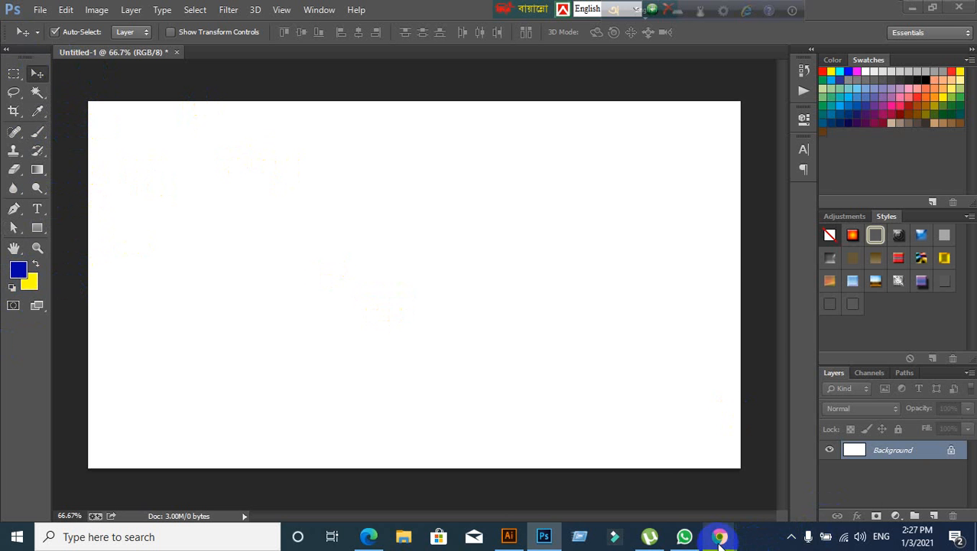
Check the participants in the Google Meet call, and minimize the browser, Photoshop and Illustrator windows
mouse_move(720, 535)
left_click(662, 490)
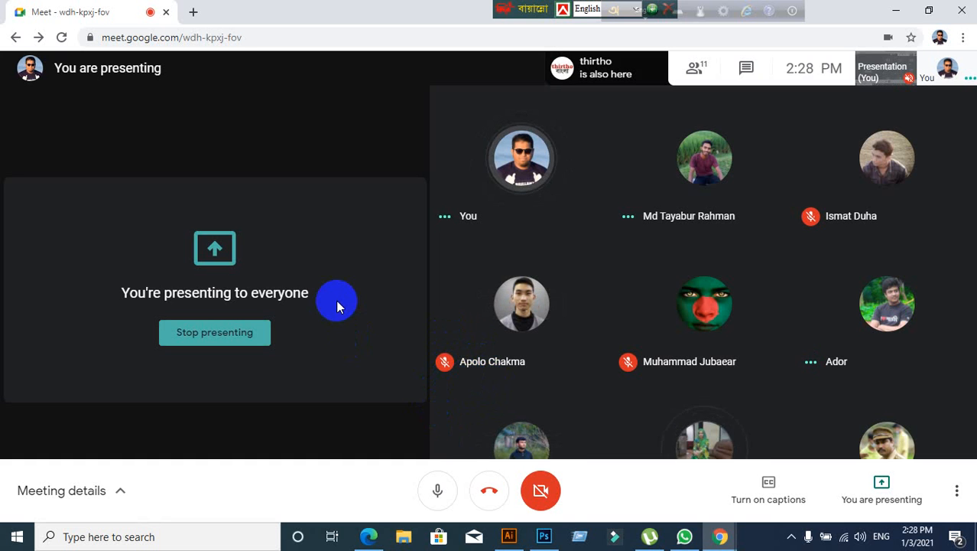
left_click(897, 10)
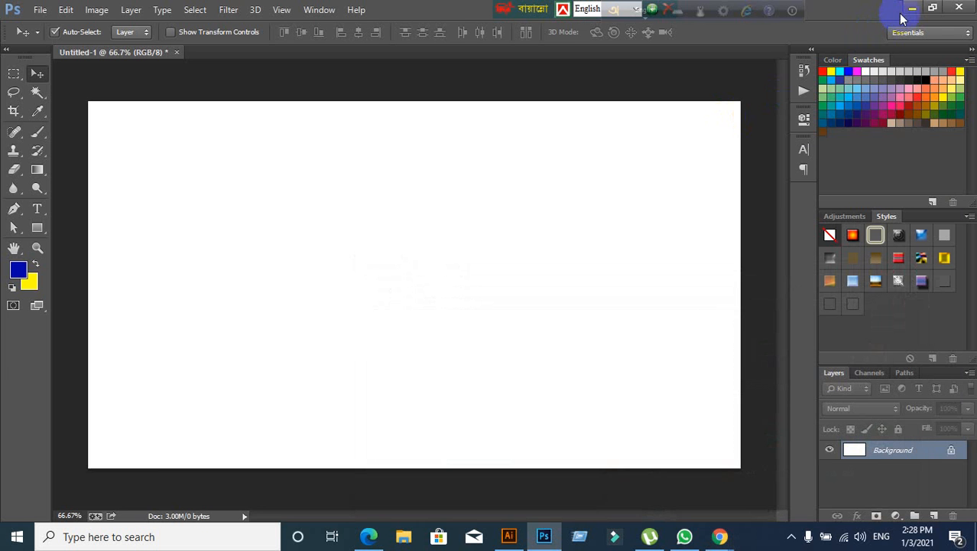
left_click(913, 9)
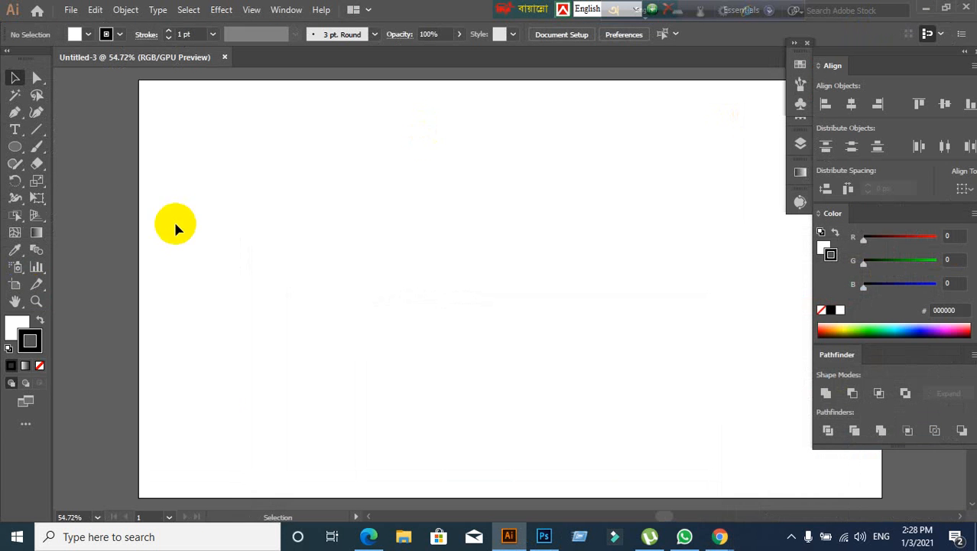
left_click(926, 9)
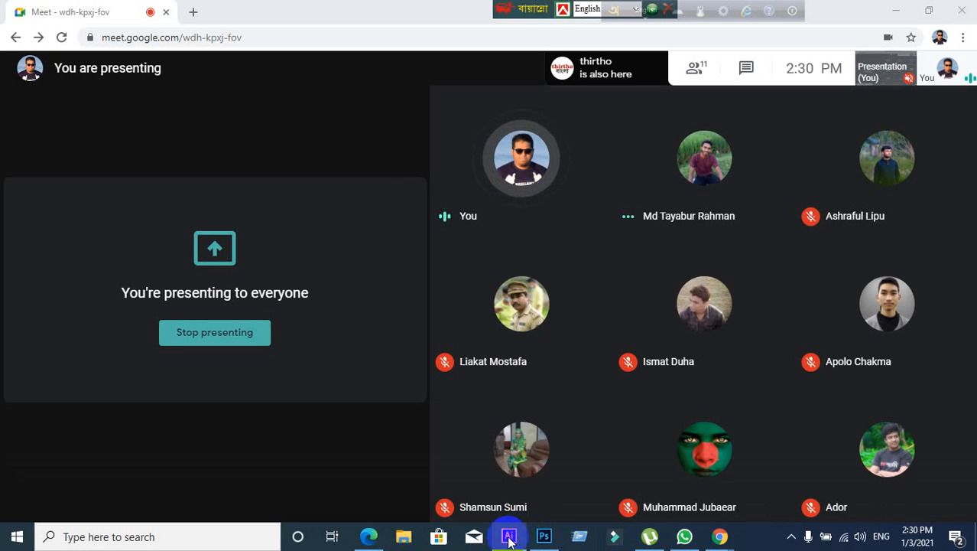
Restore the Illustrator and Photoshop windows, bringing the blank Photoshop document to the front
left_click(520, 534)
left_click(544, 536)
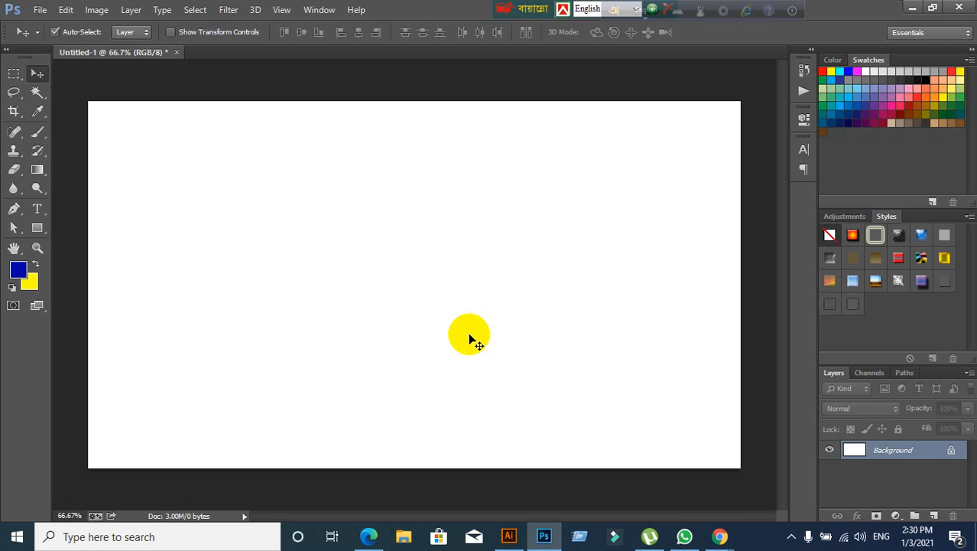
scroll(469, 283, "down", 1)
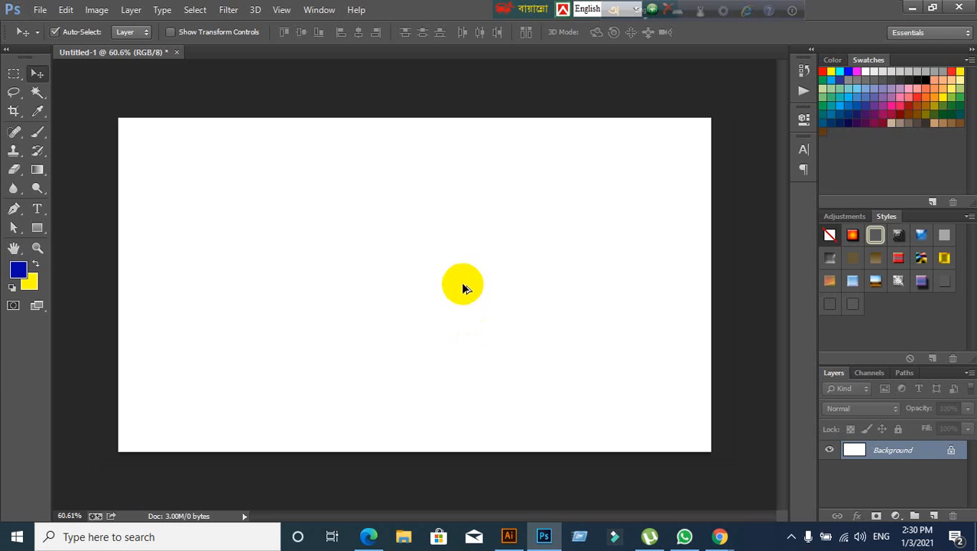
Review the list of workspace panels and the available screen modes without changing any of them
scroll(462, 283, "up", 1)
scroll(360, 287, "down", 1)
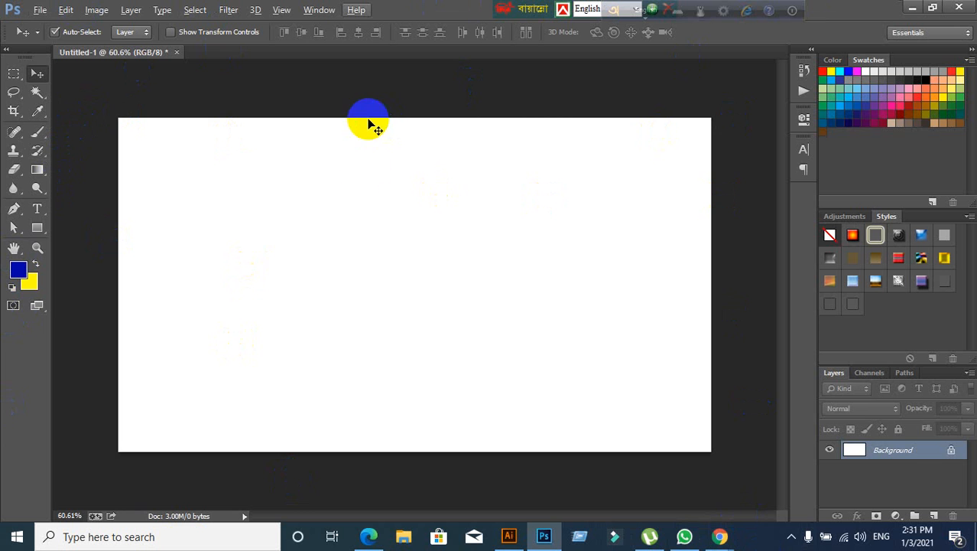
left_click(317, 11)
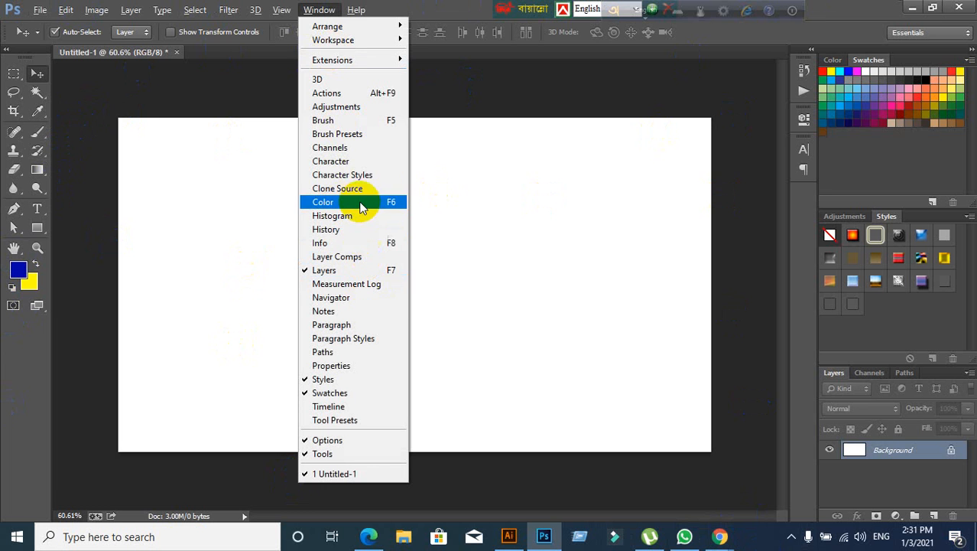
mouse_move(283, 10)
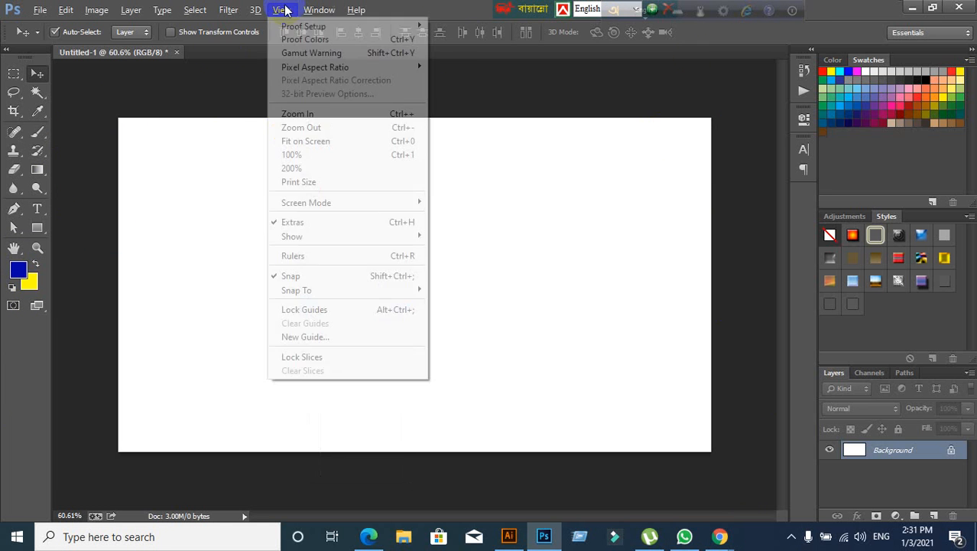
mouse_move(305, 205)
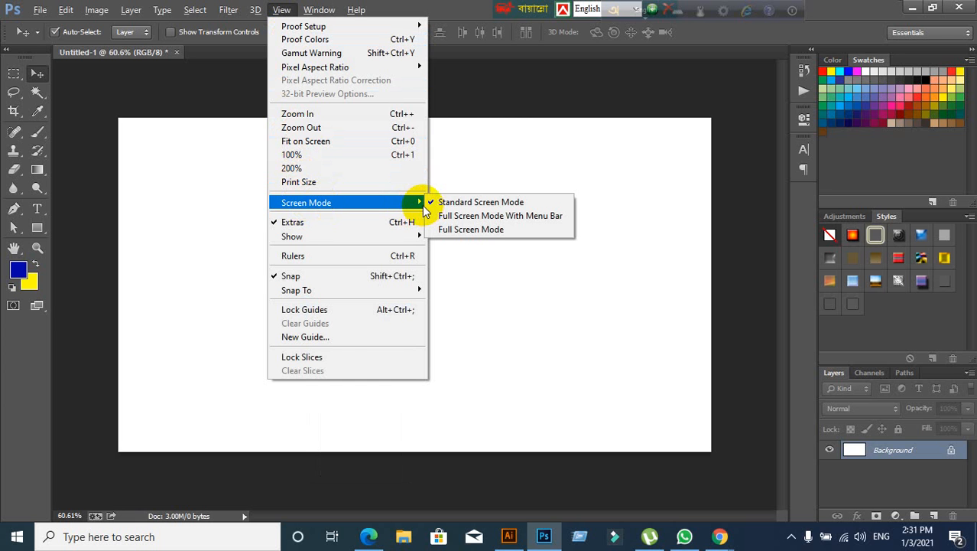
left_click(514, 148)
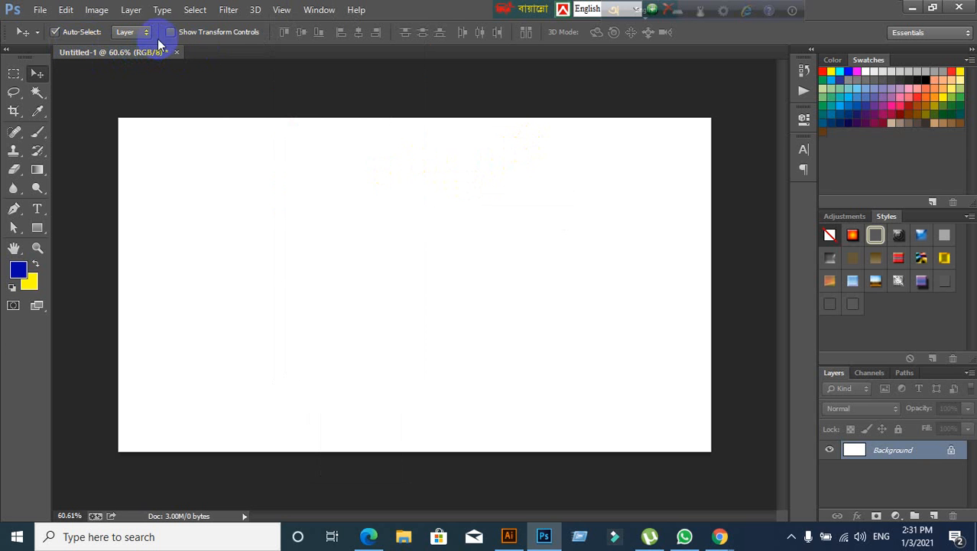
Create two more blank RGB documents, 1366 x 768 pixels at 72 pixels/inch with a white background
left_click(40, 9)
left_click(47, 31)
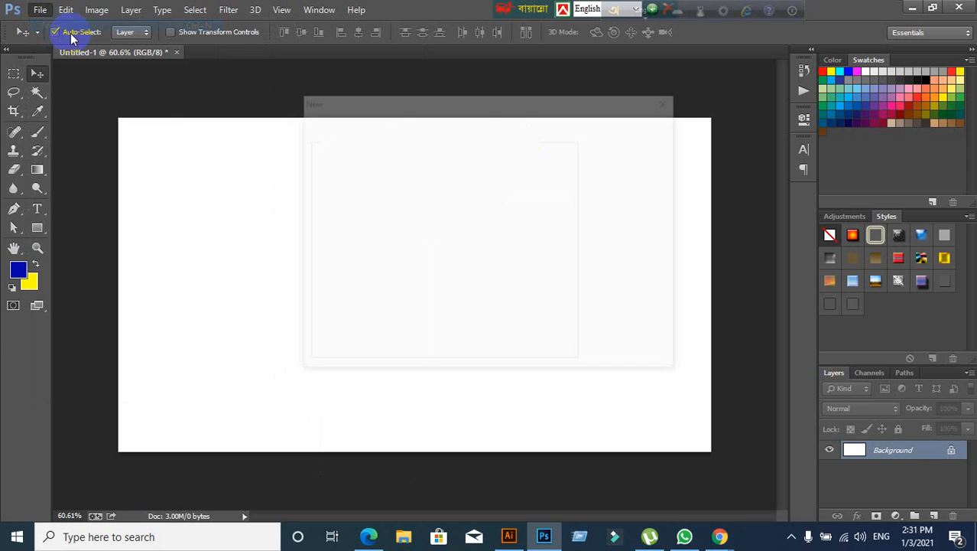
left_click(650, 124)
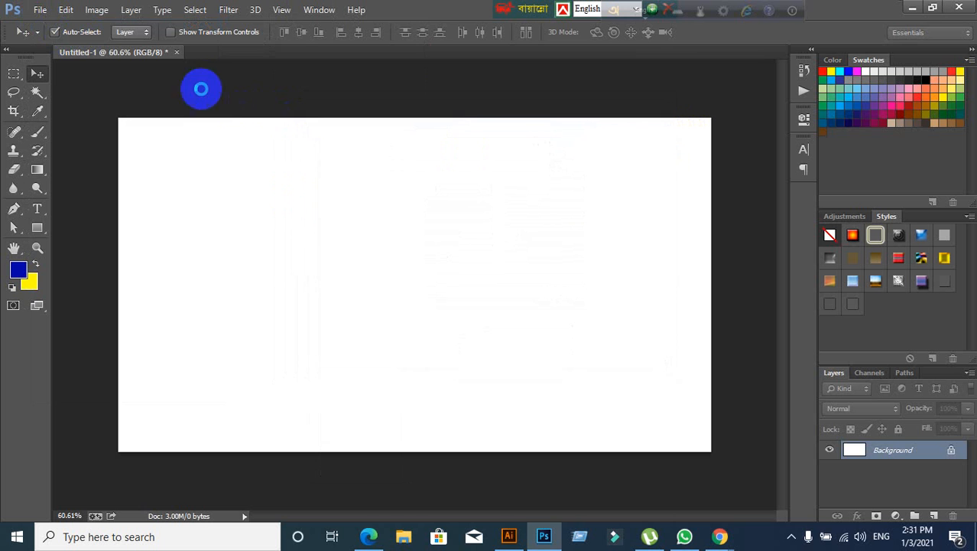
left_click(40, 9)
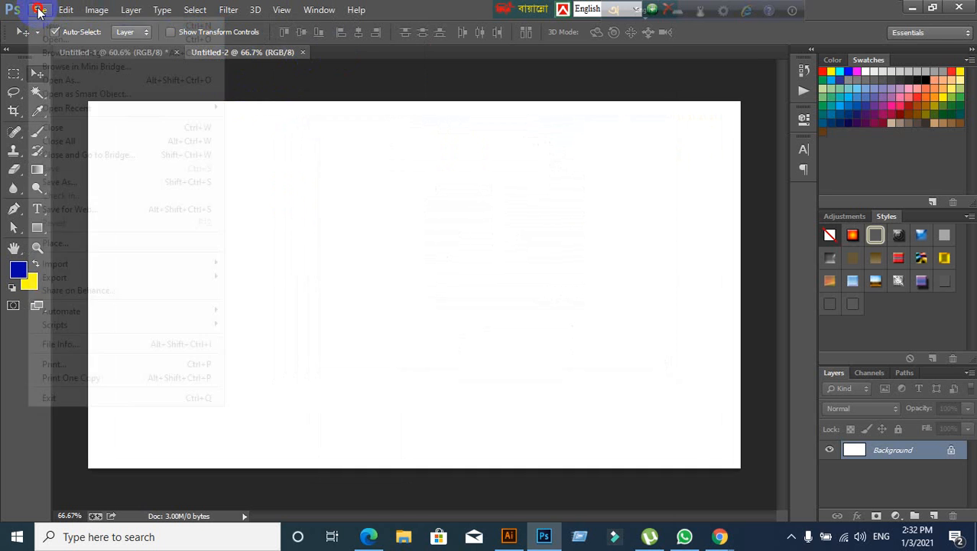
left_click(53, 27)
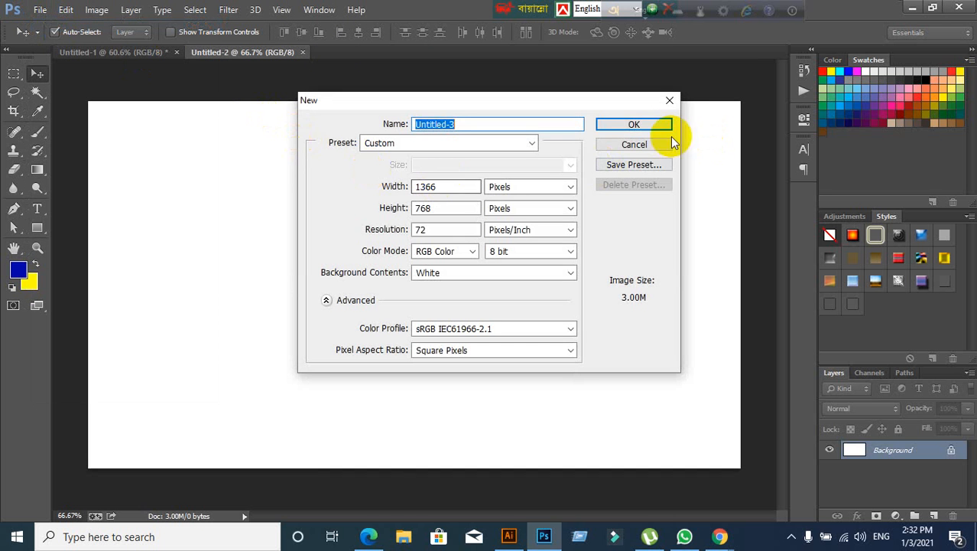
left_click(661, 129)
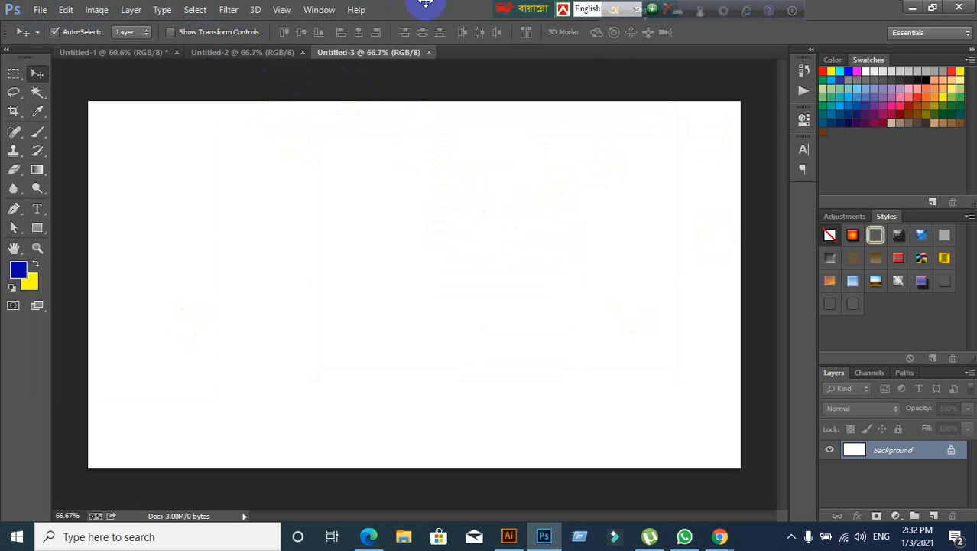
Switch between the open documents, and close Untitled-3 and Untitled-2
left_click(114, 53)
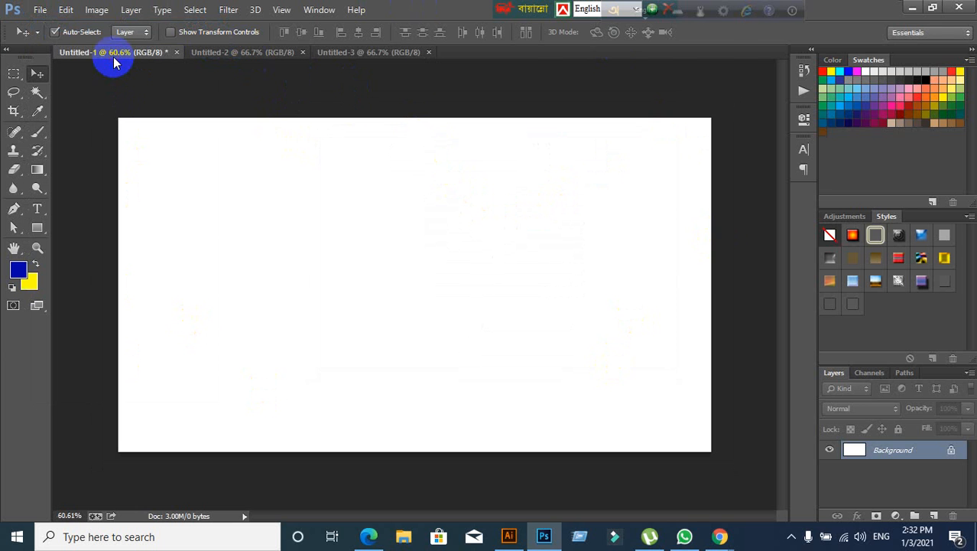
left_click(221, 54)
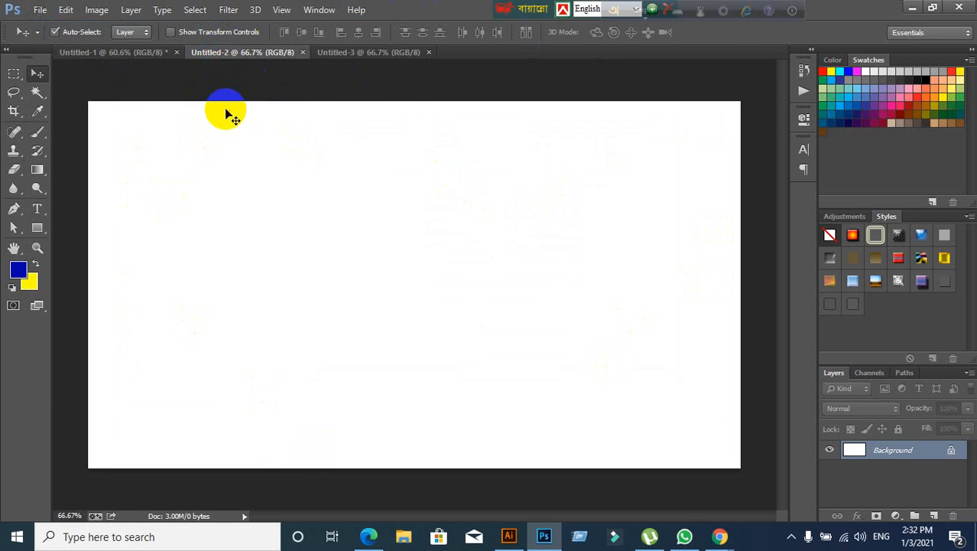
left_click(428, 52)
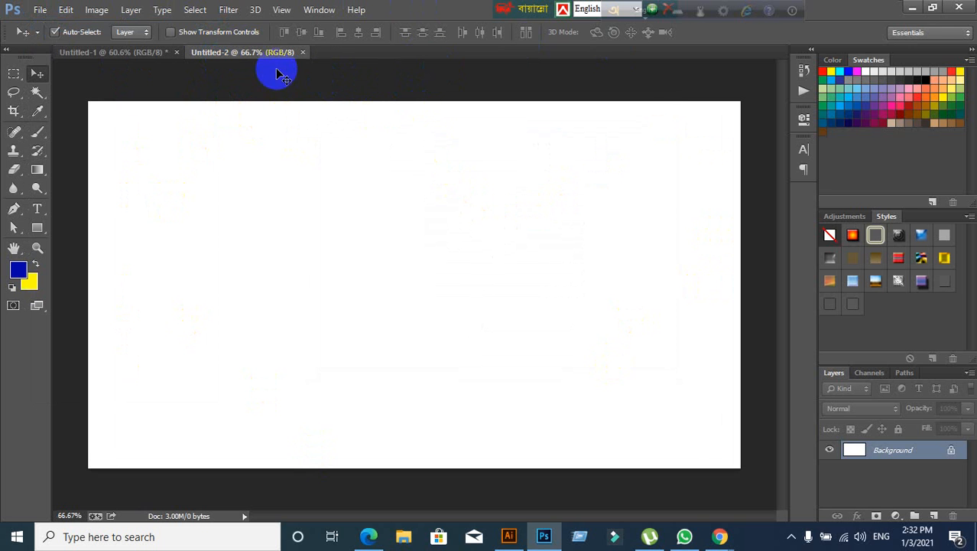
left_click(303, 53)
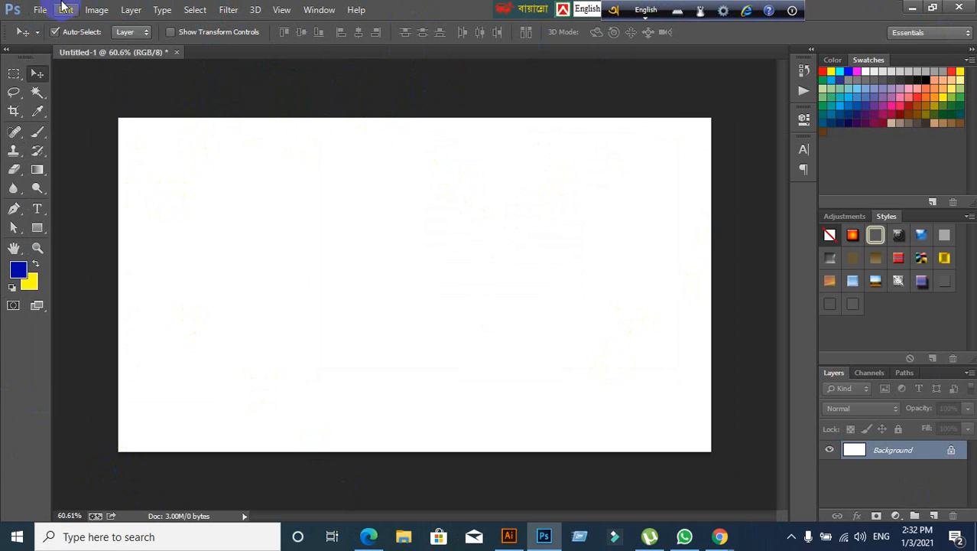
Switch to Full Screen Mode With Menu Bar, and reposition the canvas slightly up and to the left
left_click(284, 11)
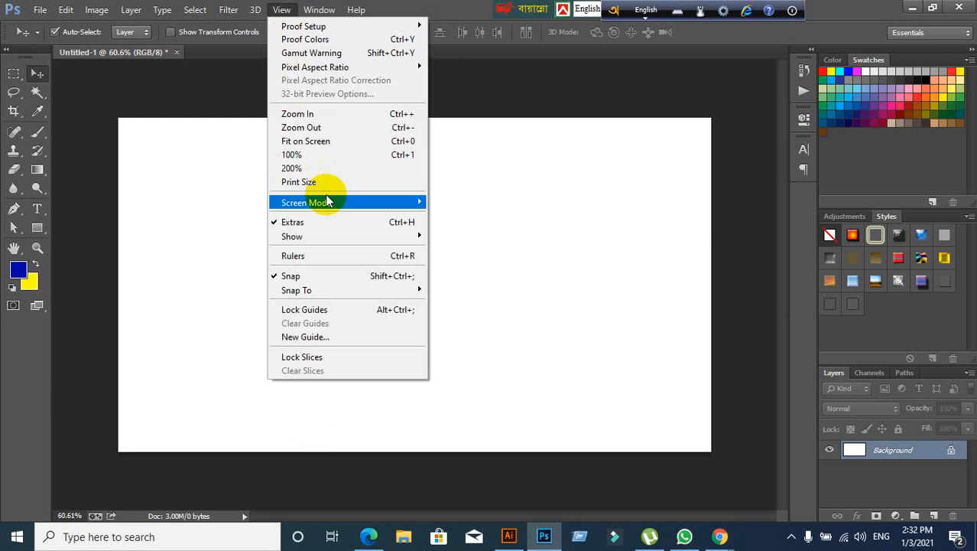
mouse_move(323, 202)
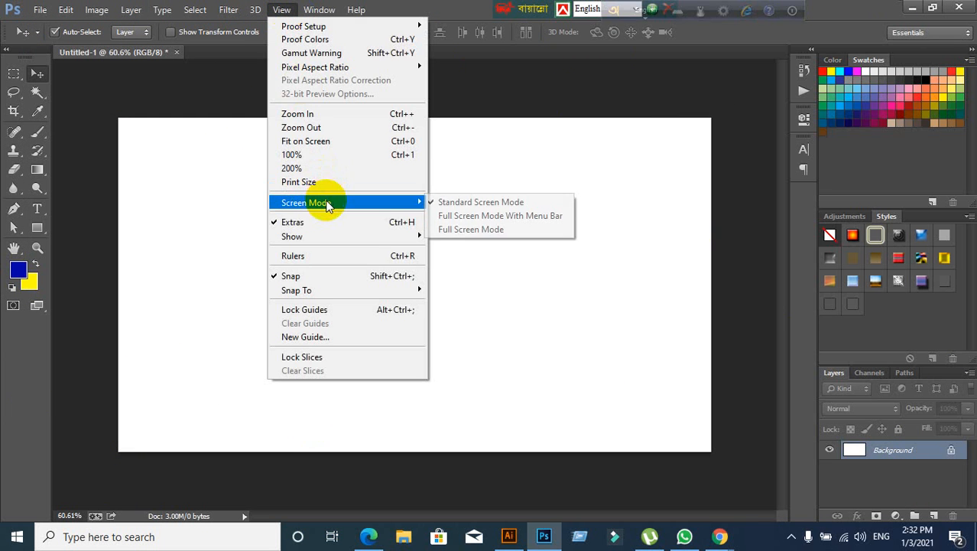
left_click(463, 217)
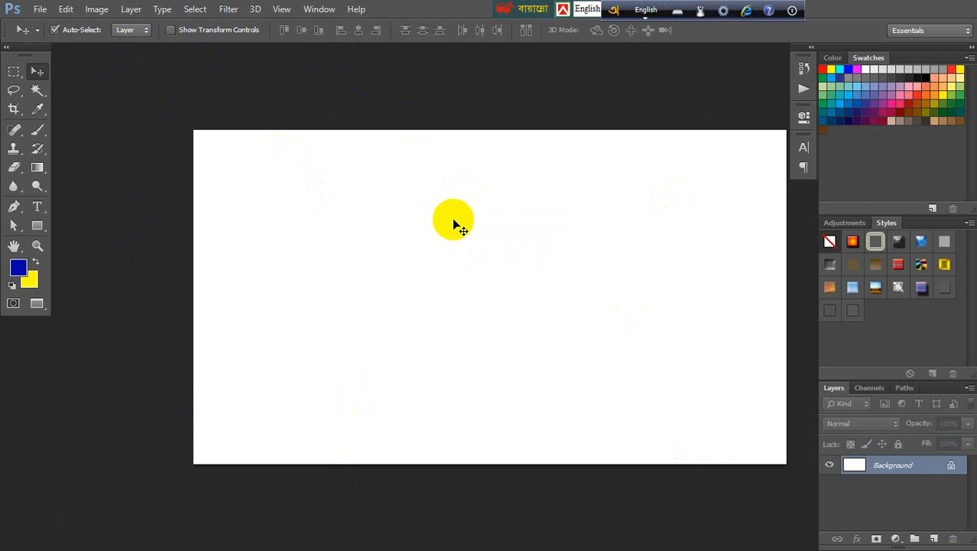
left_click_drag(454, 220, 375, 212)
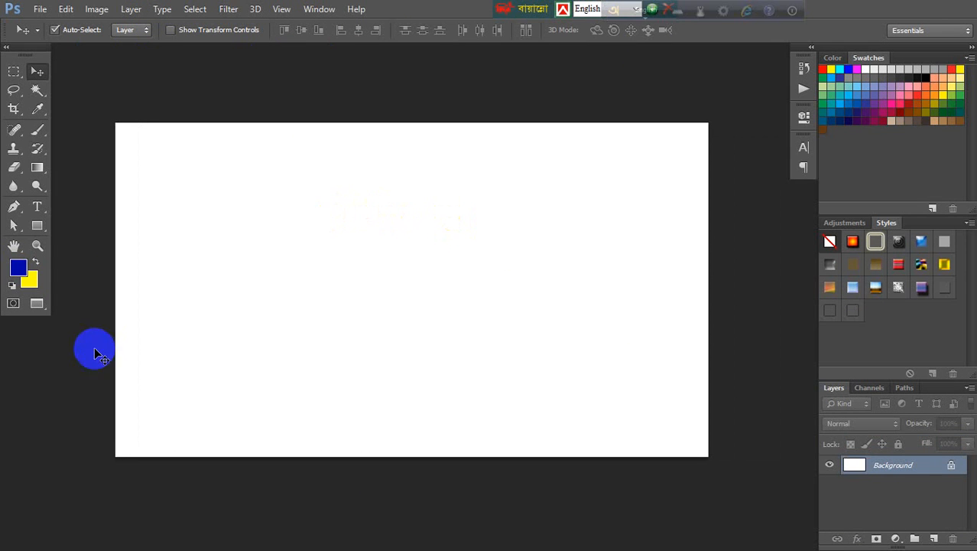
Switch the display to Full Screen Mode, and return to Standard Screen Mode
left_click(280, 9)
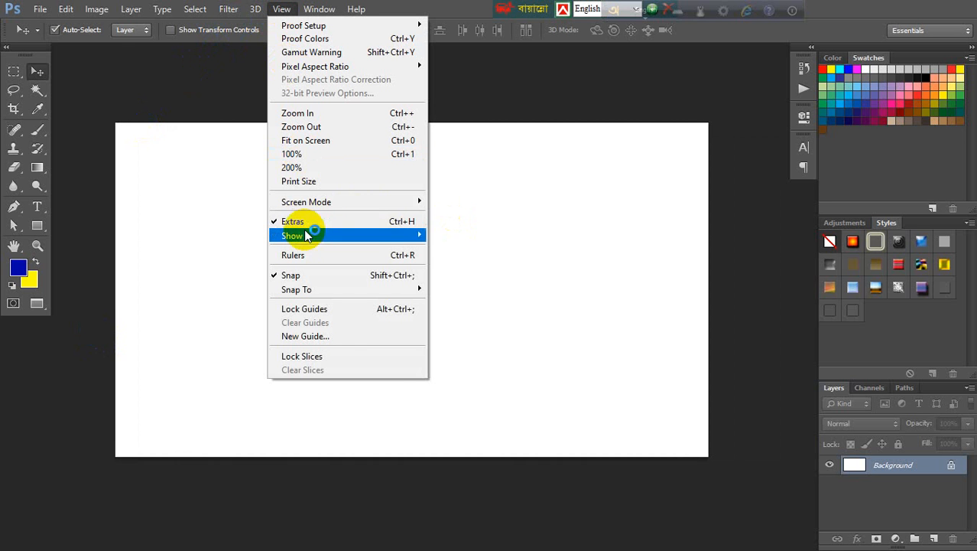
mouse_move(324, 201)
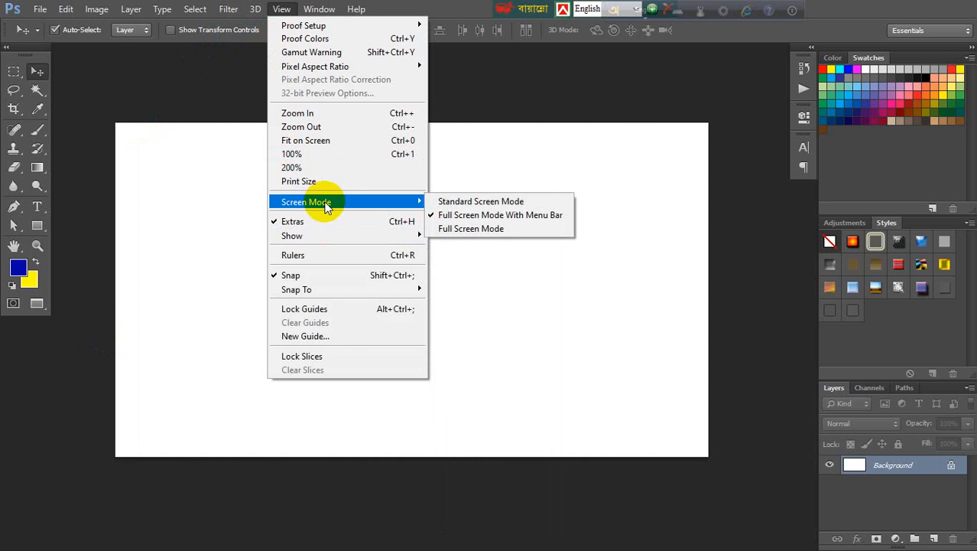
left_click(498, 228)
left_click(458, 235)
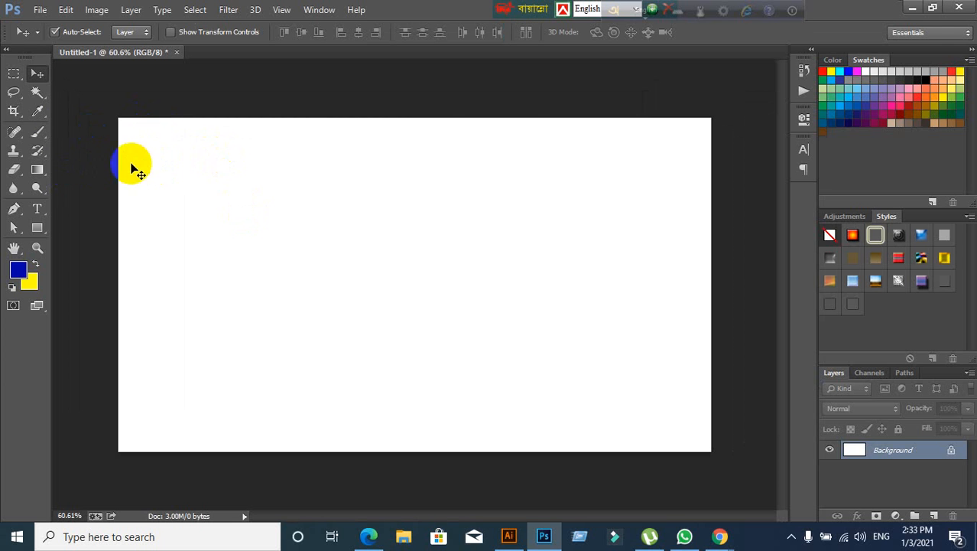
Try to move the locked Background layer with the Move tool
left_click(37, 75)
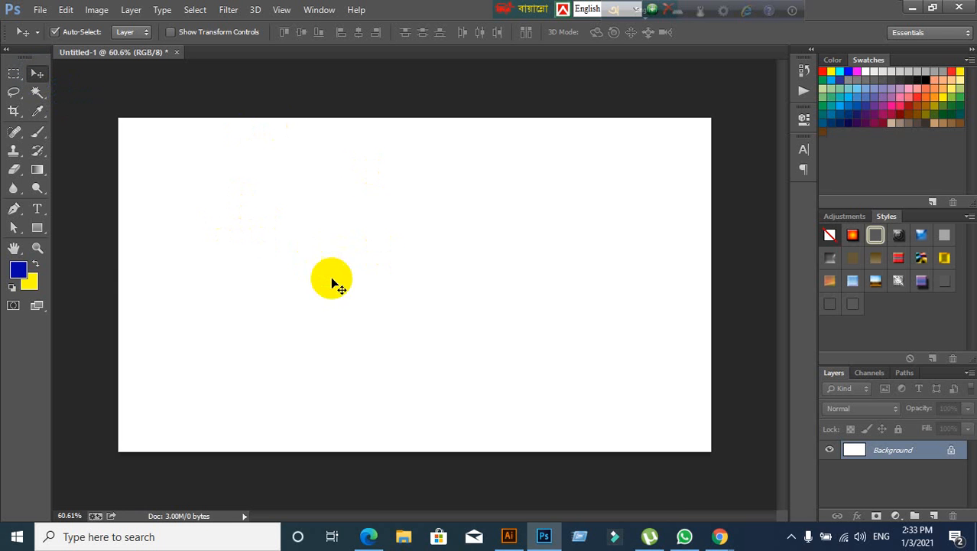
left_click(289, 237)
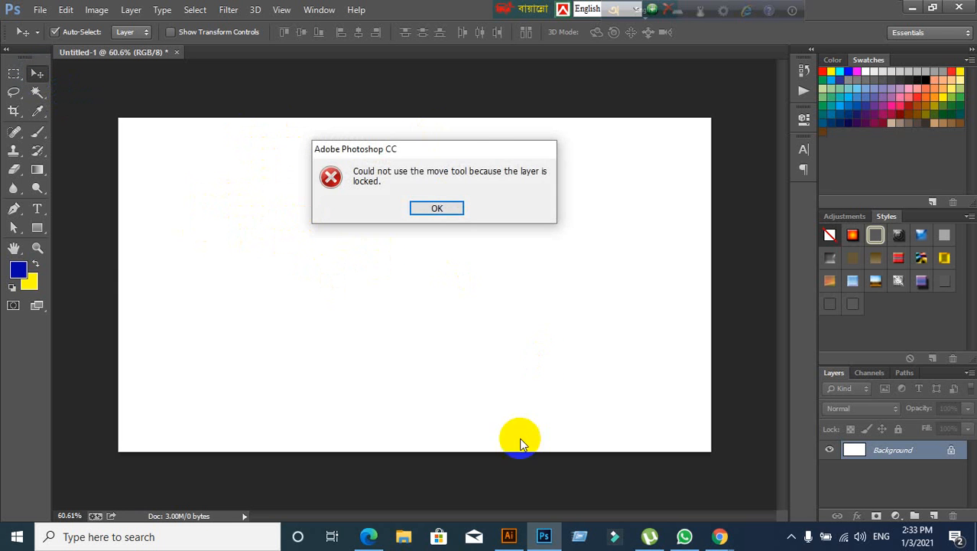
left_click(425, 209)
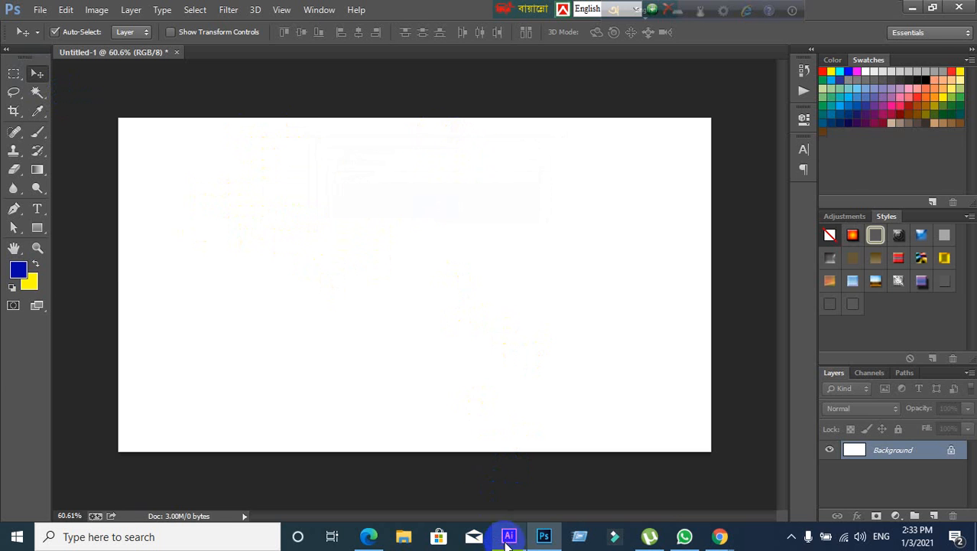
Switch to Illustrator, draw a nearly square rectangle in the upper middle of the artboard, and fill it with red
left_click(508, 536)
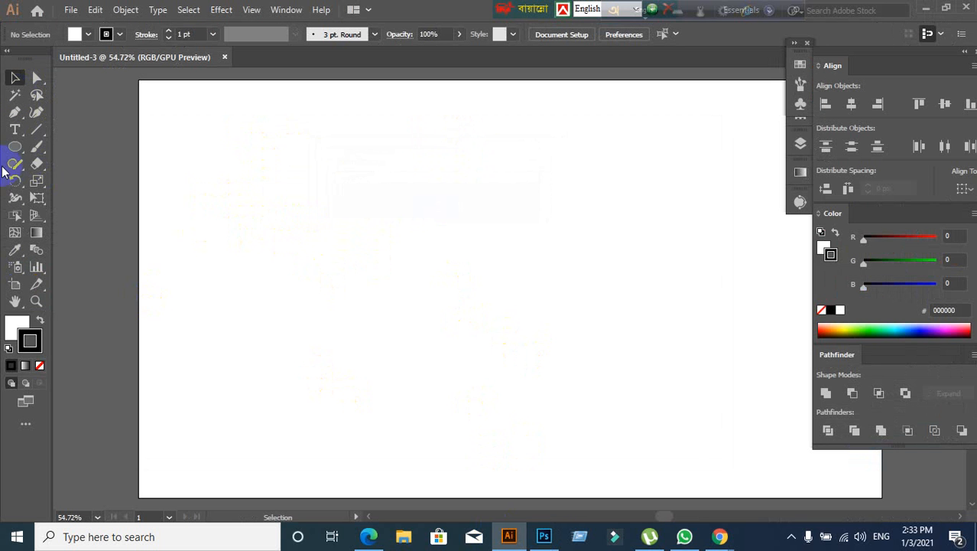
left_click_drag(16, 152, 48, 150)
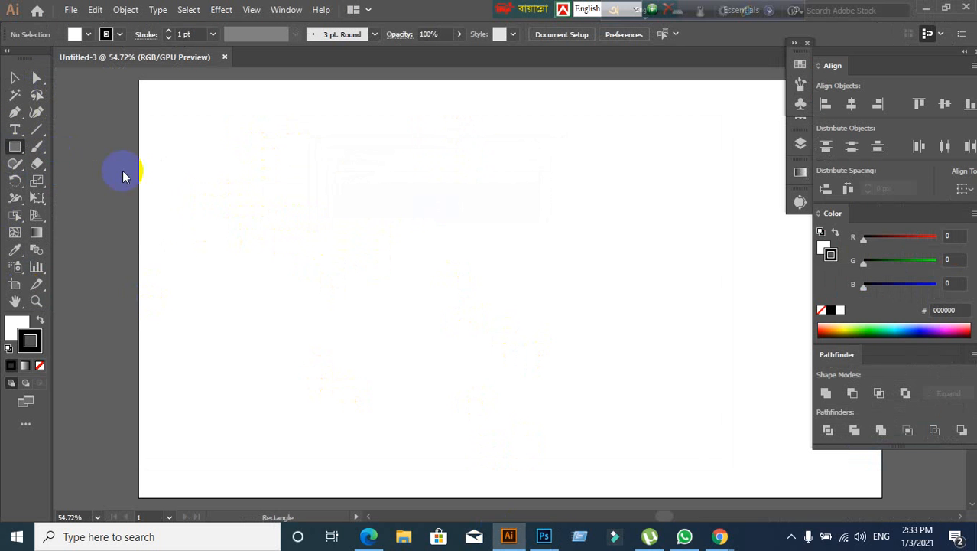
left_click_drag(306, 169, 474, 323)
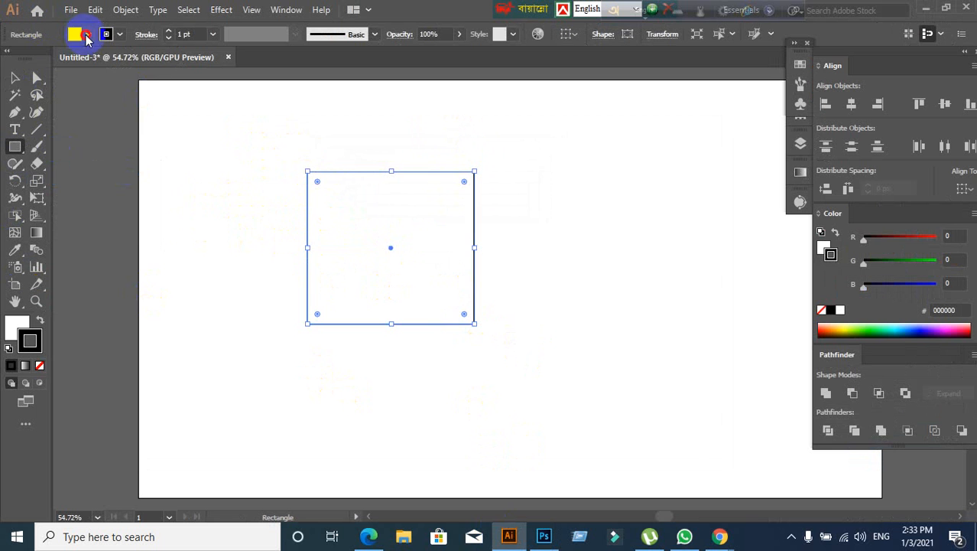
left_click(83, 34)
left_click(42, 63)
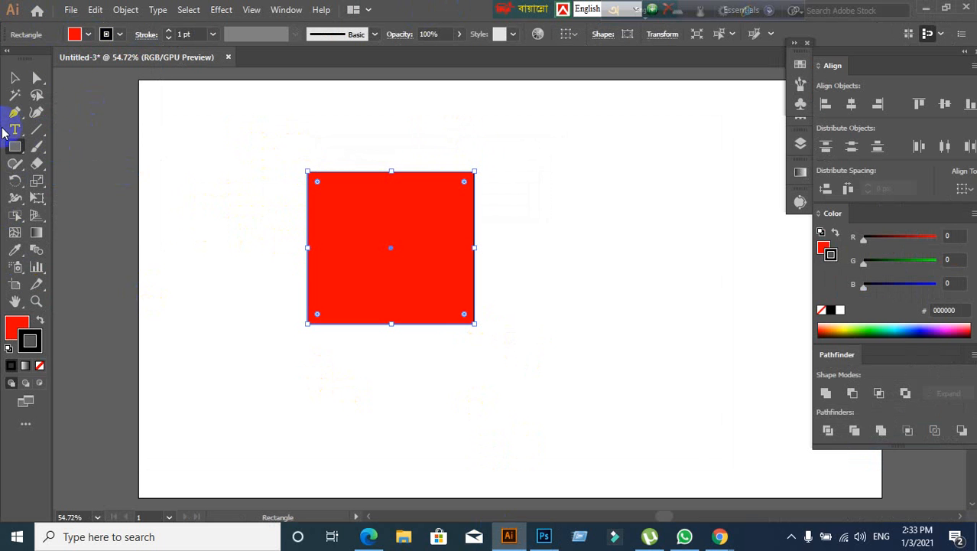
Move the red rectangle around the artboard with the Selection tool, and delete it
left_click(16, 81)
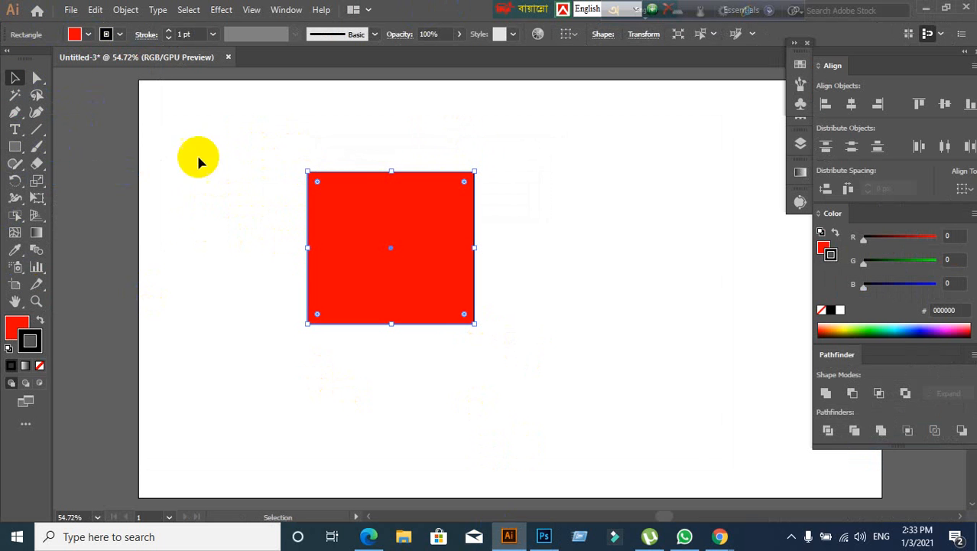
left_click_drag(406, 258, 353, 233)
left_click_drag(318, 208, 369, 177)
left_click(268, 217)
left_click(384, 209)
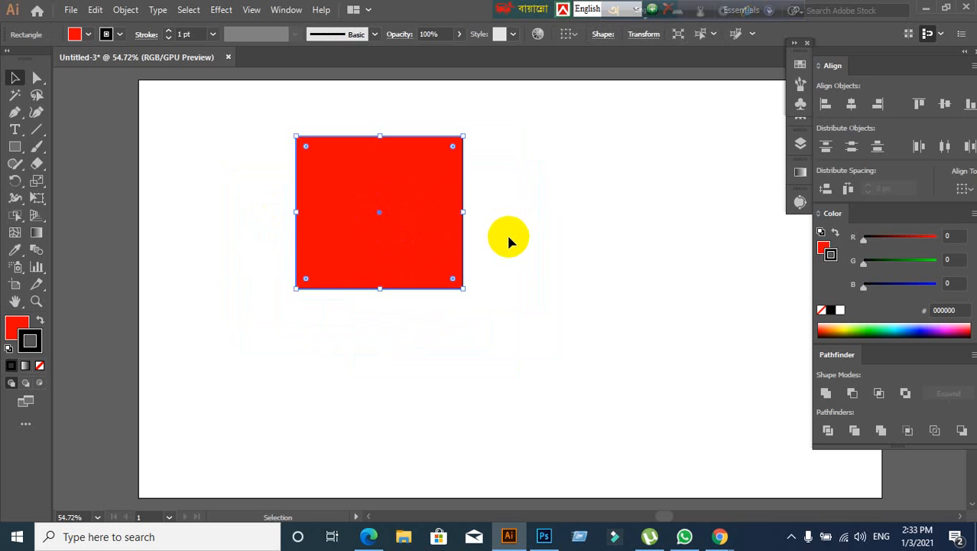
key("Delete")
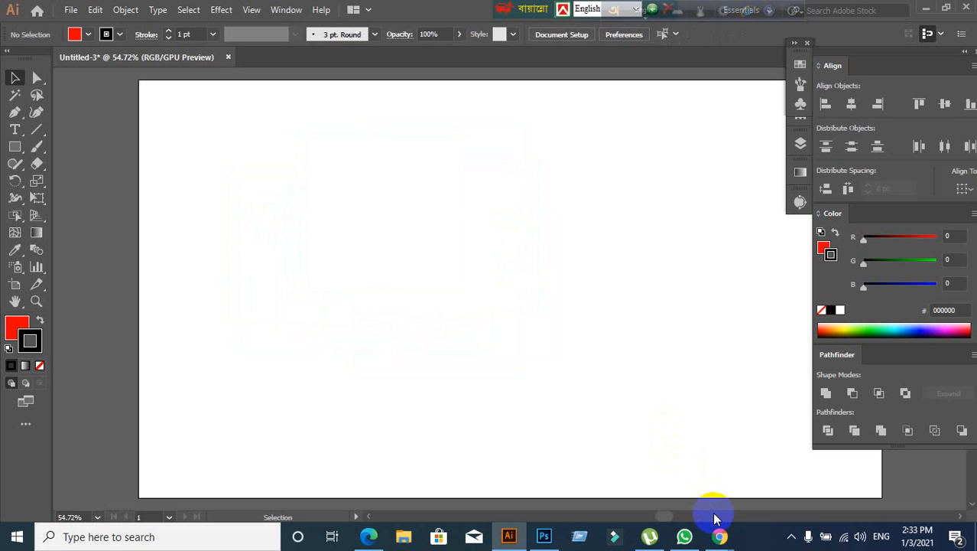
Check the Google Meet call, and return to Illustrator with the Selection tool active
mouse_move(719, 535)
left_click(612, 466)
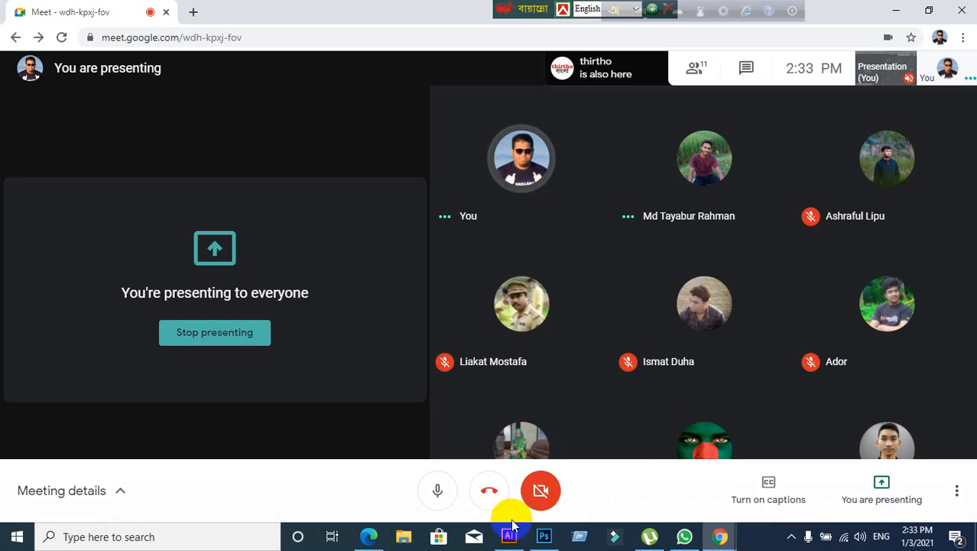
left_click(508, 536)
left_click(17, 74)
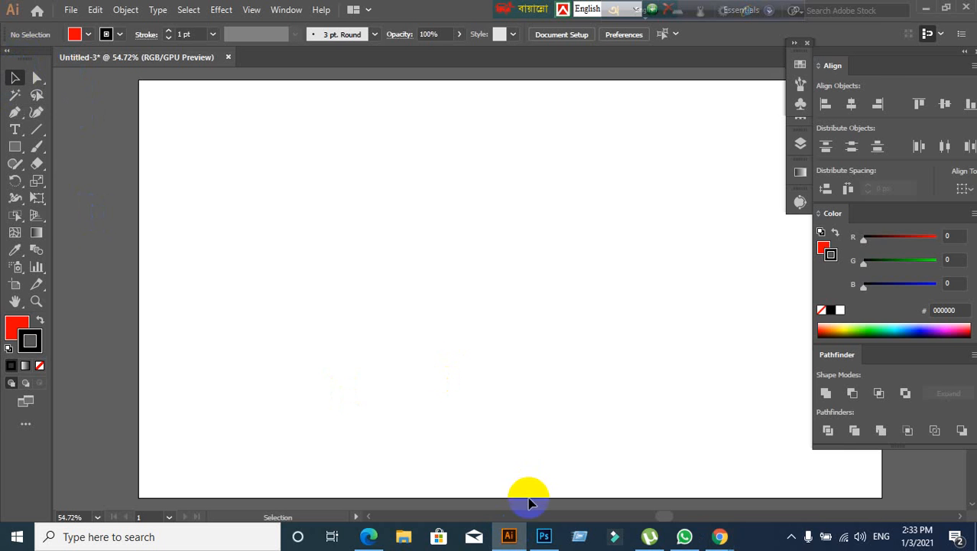
Switch to Photoshop and activate the Rectangular Marquee tool
left_click(549, 535)
left_click_drag(16, 73, 134, 74)
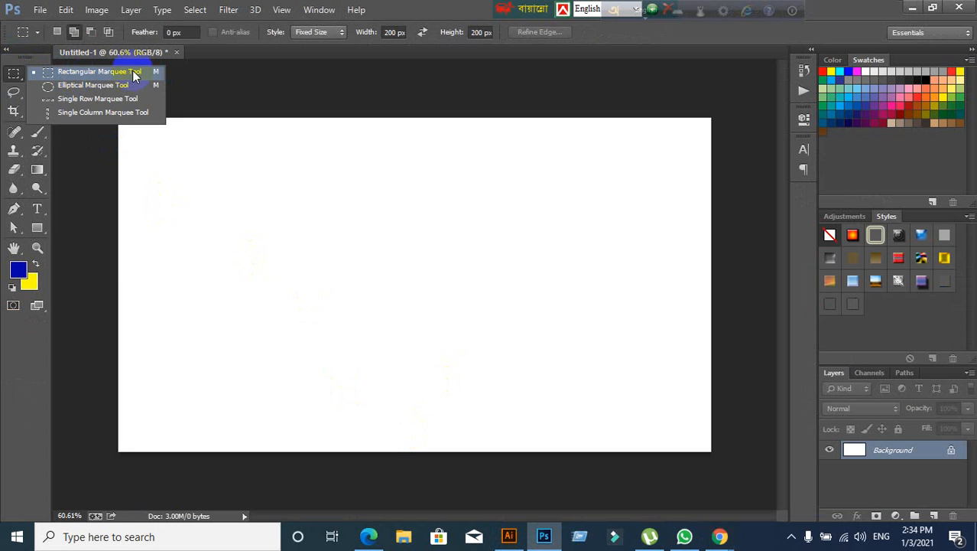
left_click_drag(134, 74, 133, 74)
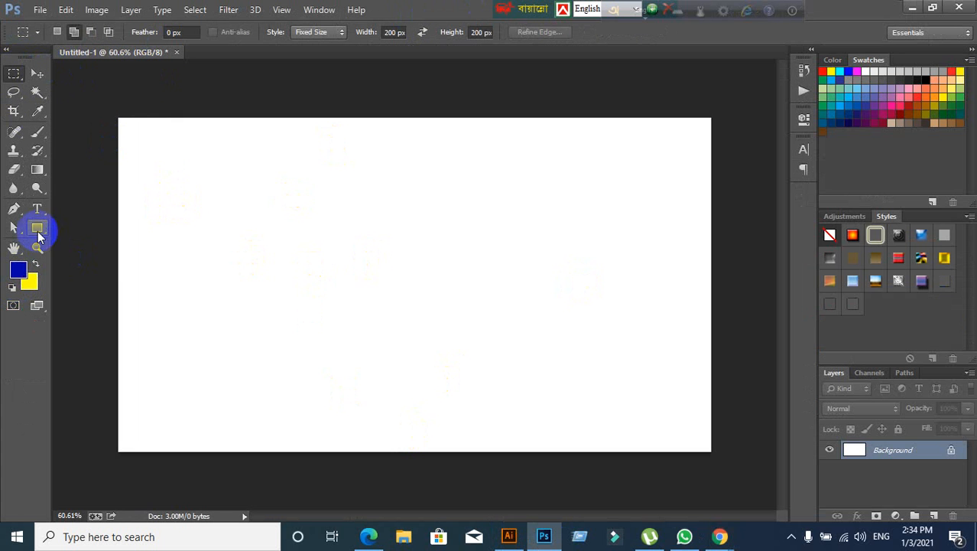
Activate the Move tool, zoom far into the blank canvas, and zoom out to 50%
left_click(35, 76)
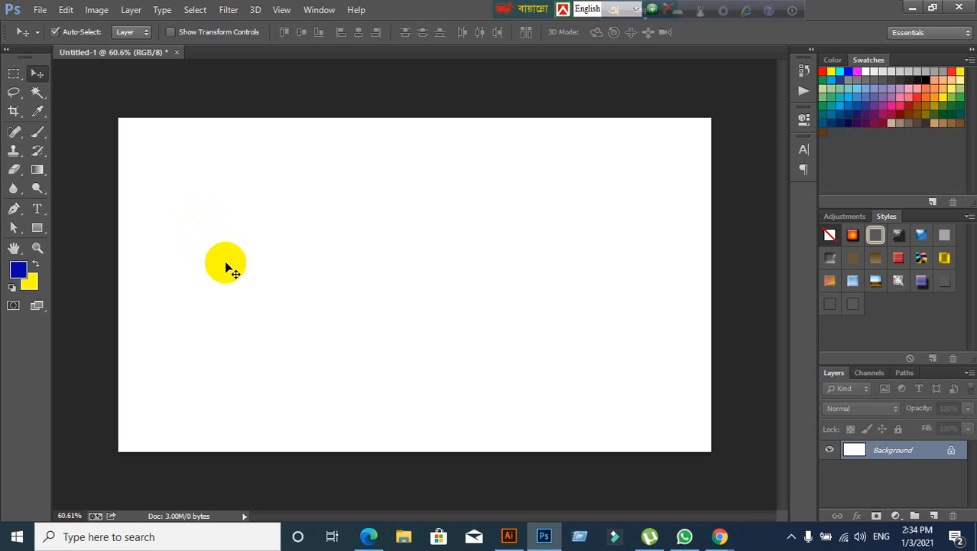
key("ctrl+plus")
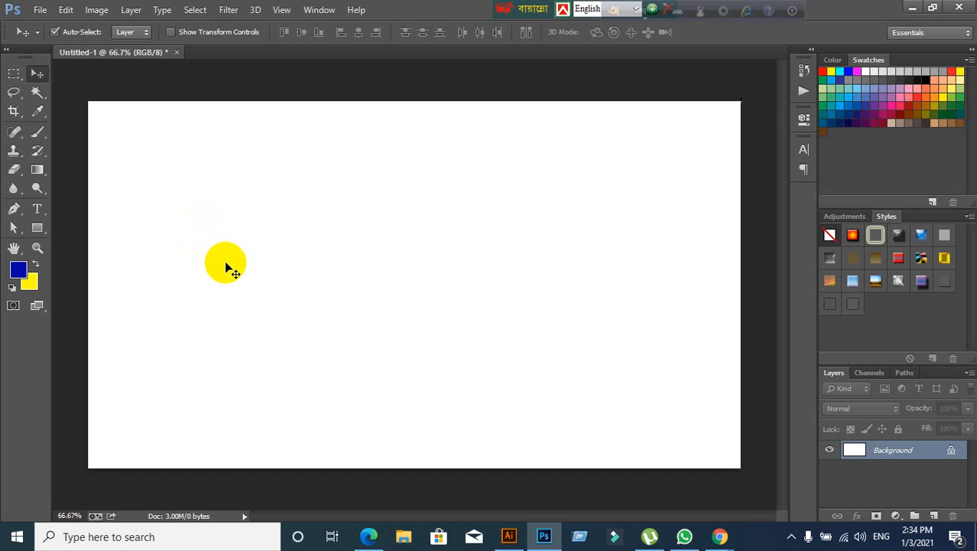
key("ctrl+plus")
key("ctrl+plus")
key("ctrl+plus")
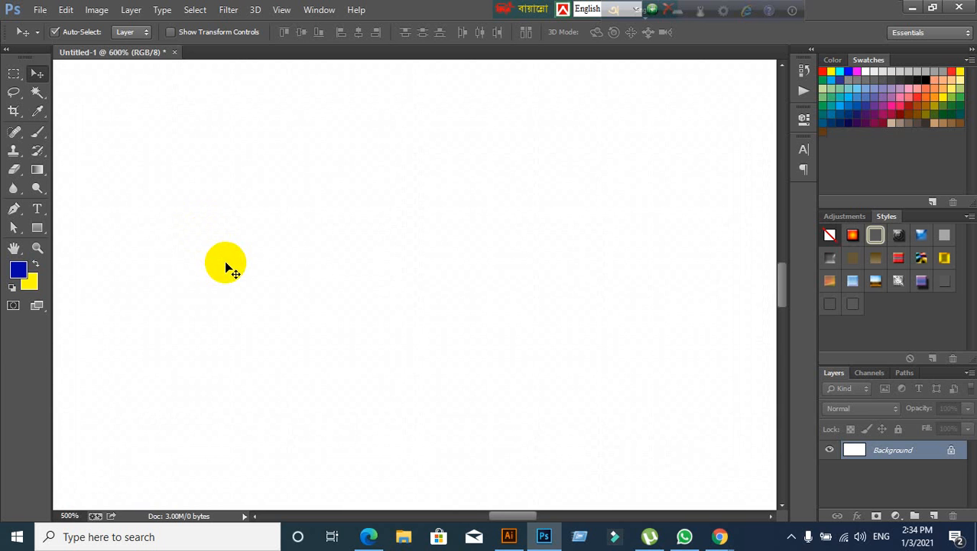
key("ctrl+minus")
key("ctrl+minus")
key("ctrl+minus")
key("ctrl+minus")
key("ctrl+minus")
key("ctrl+minus")
key("ctrl+minus")
key("ctrl+minus")
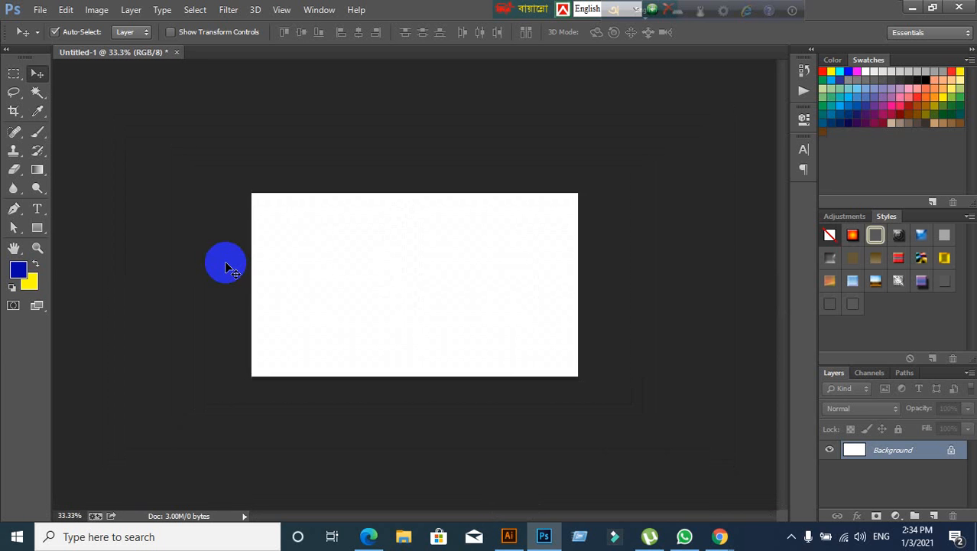
key("ctrl+plus")
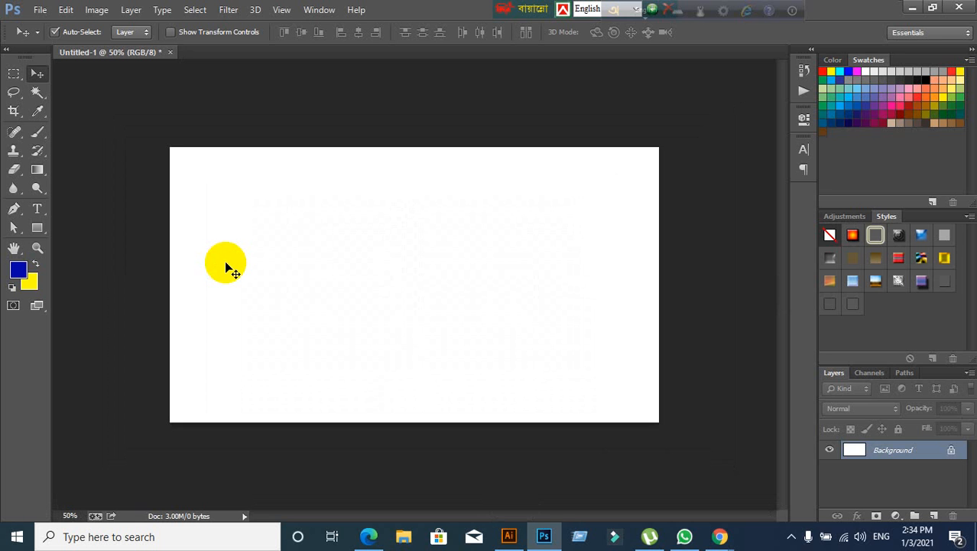
Use the Zoom tool to magnify the canvas to 400% and reduce it to 25%
left_click(37, 247)
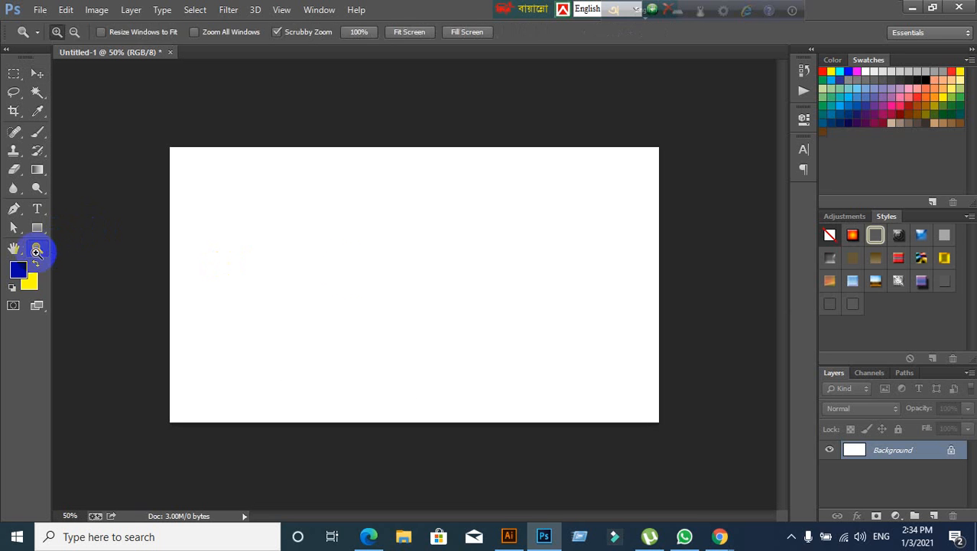
left_click(398, 295)
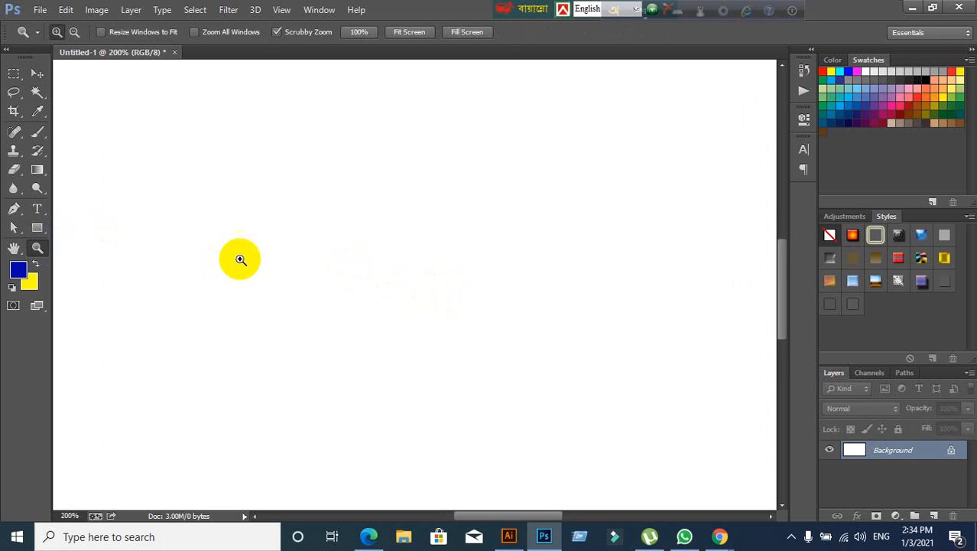
left_click(425, 260)
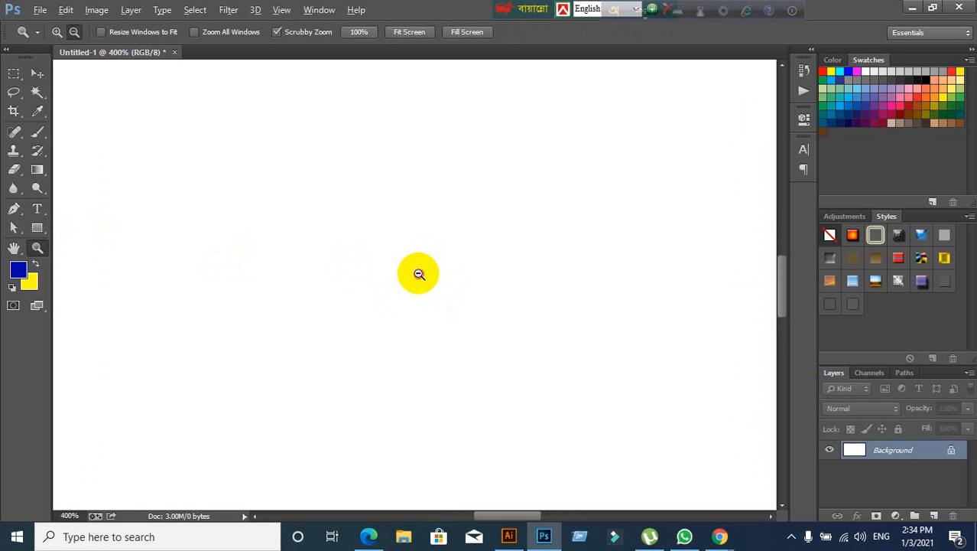
left_click(419, 273, "alt")
left_click(419, 273, "alt")
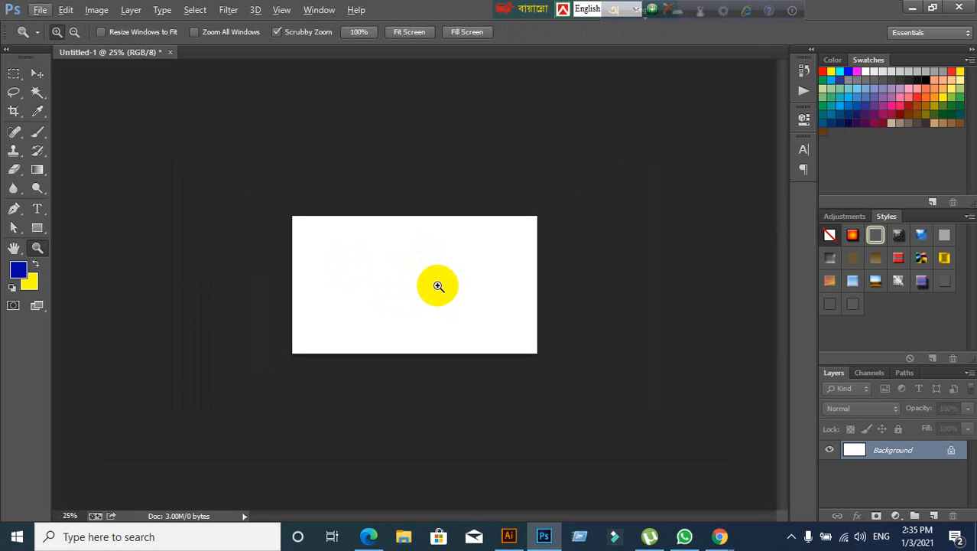
Return to the Move tool and zoom the canvas in past 100% and out to about 44%
left_click(37, 73)
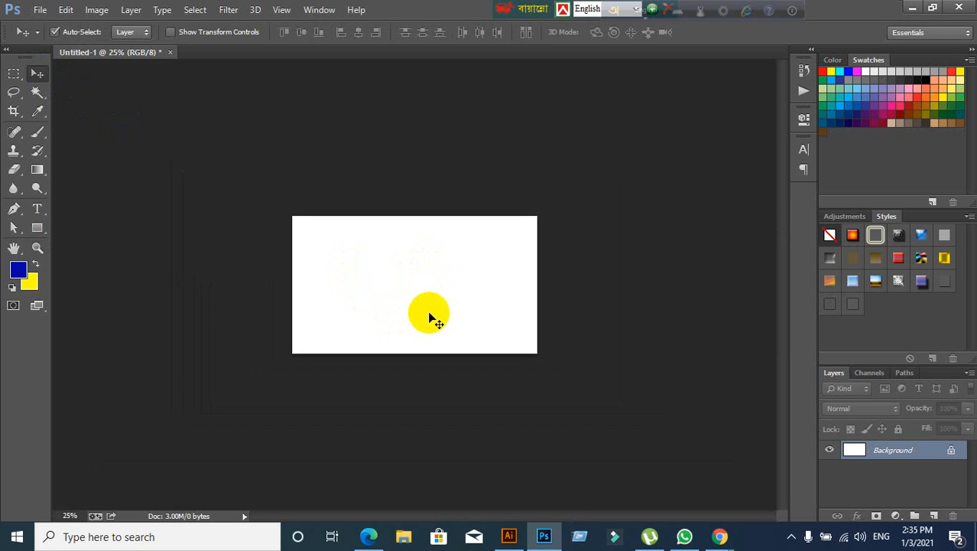
key("ctrl+plus")
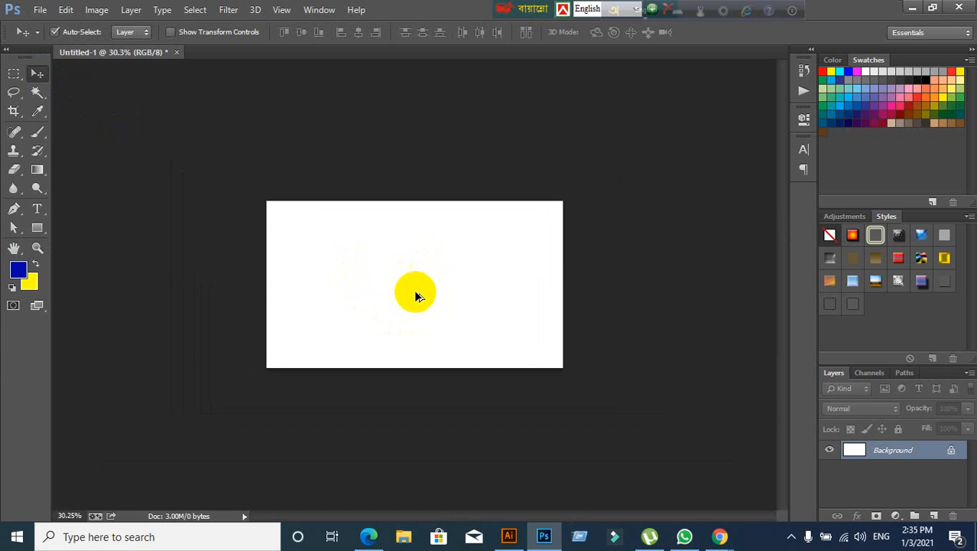
scroll(481, 324, "up", 6)
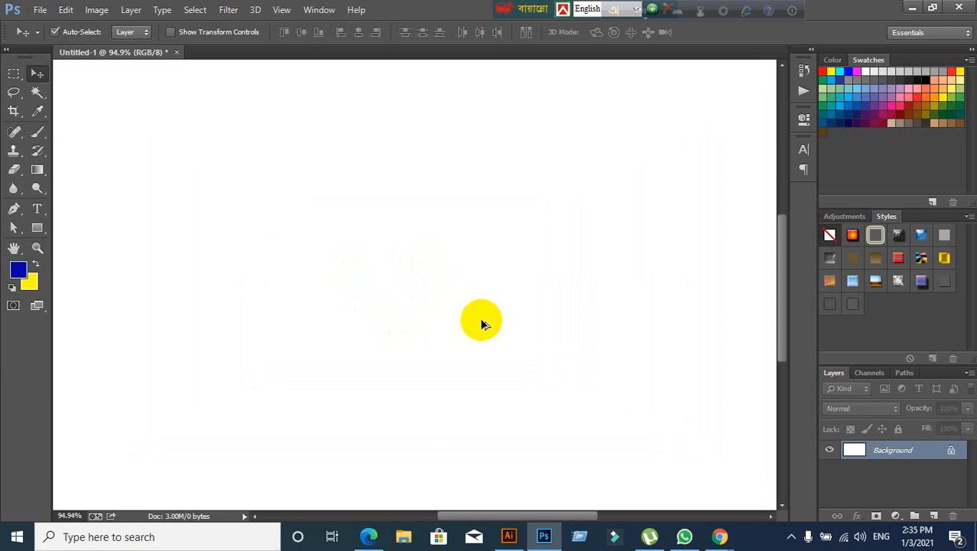
scroll(481, 324, "down", 3)
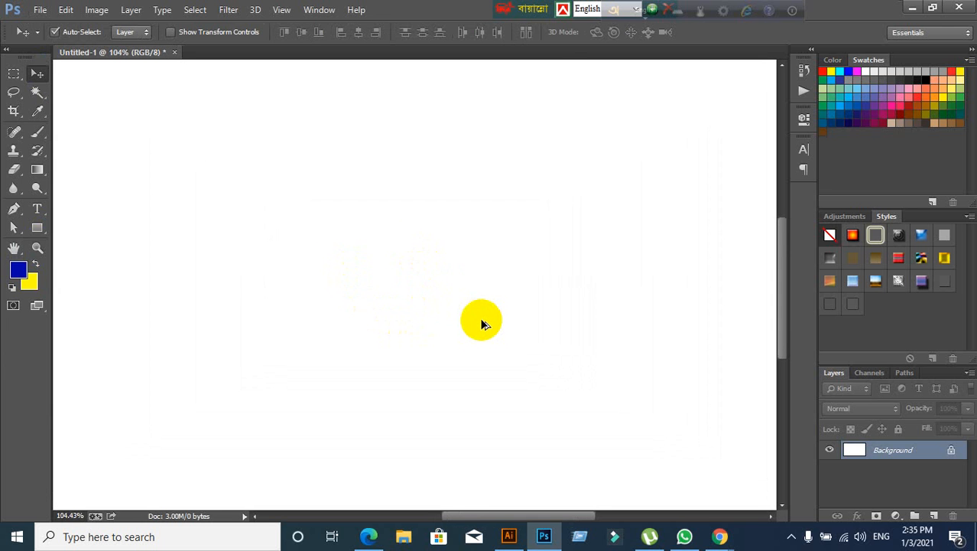
scroll(481, 324, "down", 4)
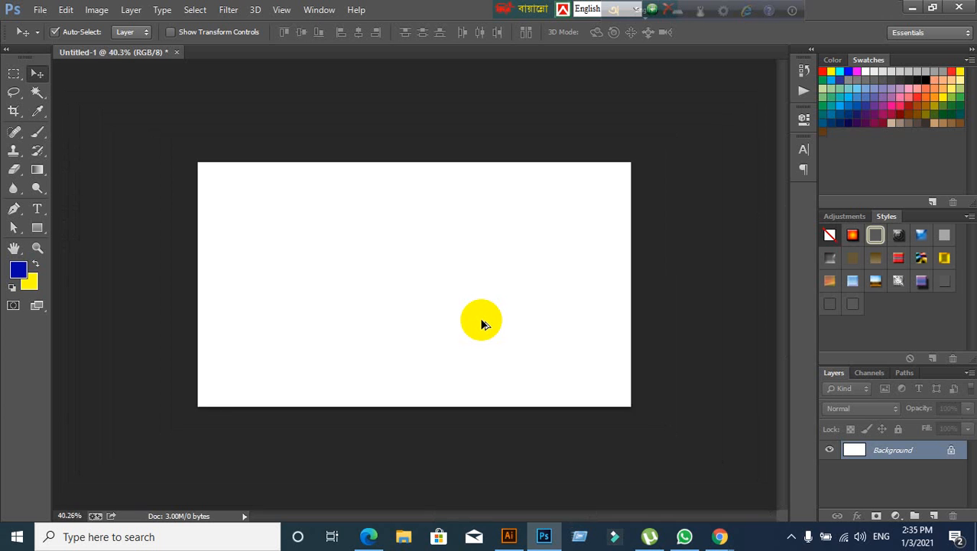
scroll(481, 324, "up", 1)
scroll(481, 324, "down", 2)
Open the New document dialog to review its size, resolution and color mode settings, and cancel it
left_click(39, 9)
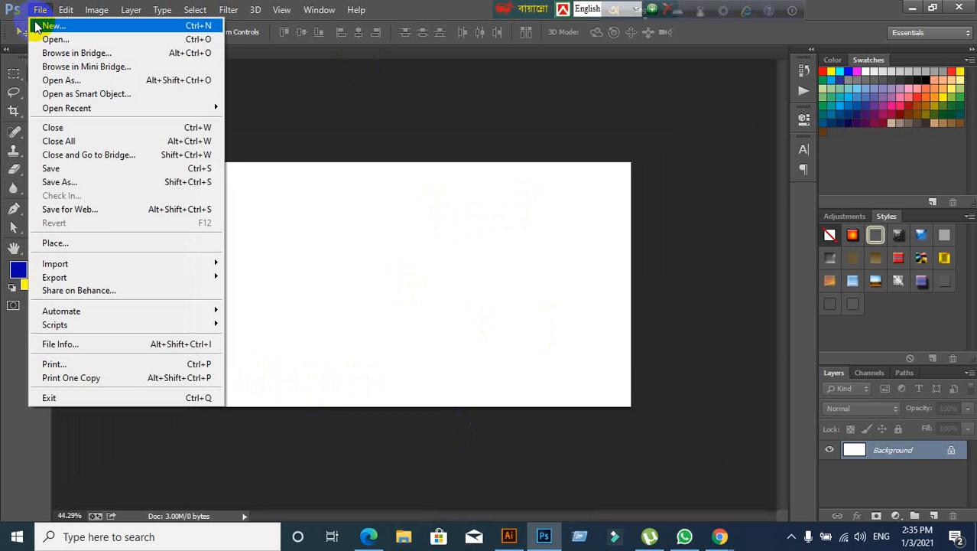
left_click(413, 197)
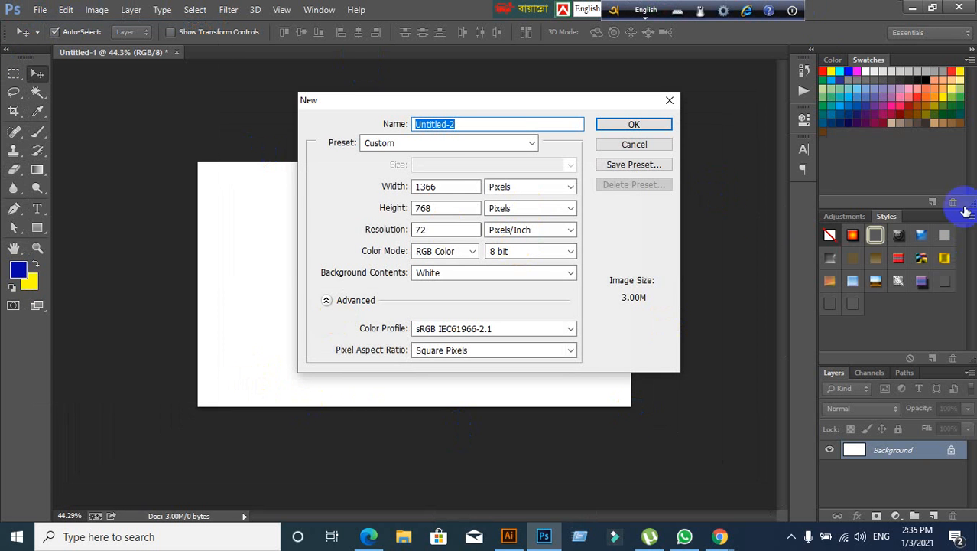
left_click(634, 145)
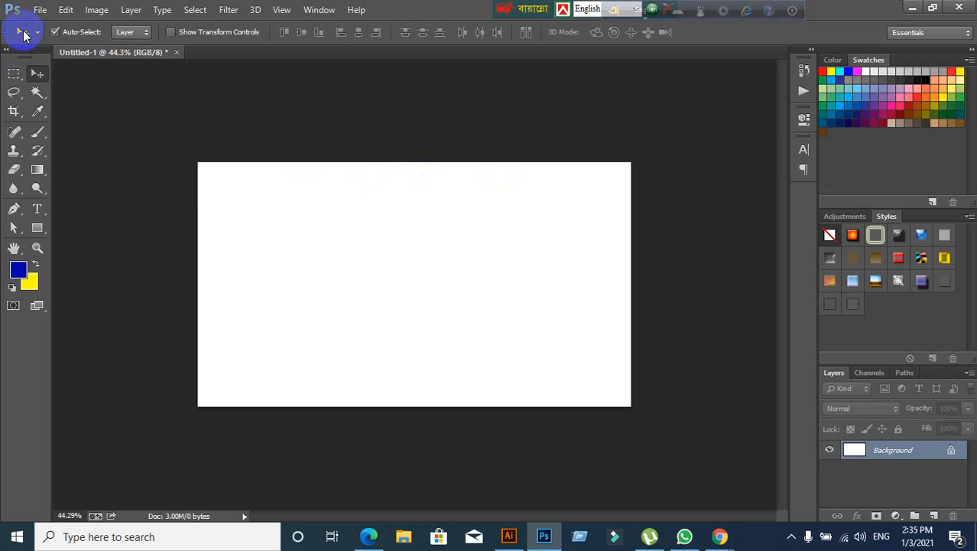
Switch to Illustrator, open the New Document dialog to review its preset details, and close it without creating a document
left_click(509, 536)
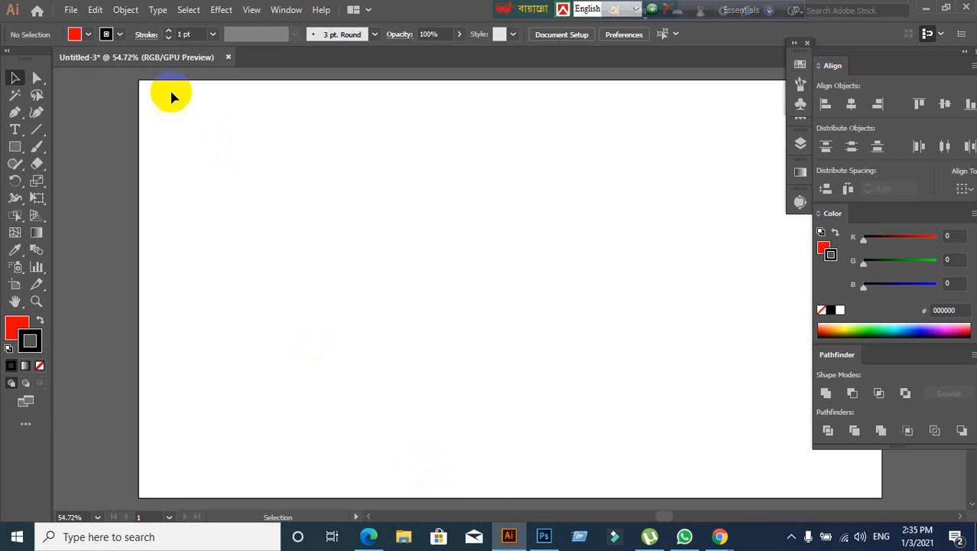
left_click(70, 10)
left_click(418, 233)
key("ctrl+n")
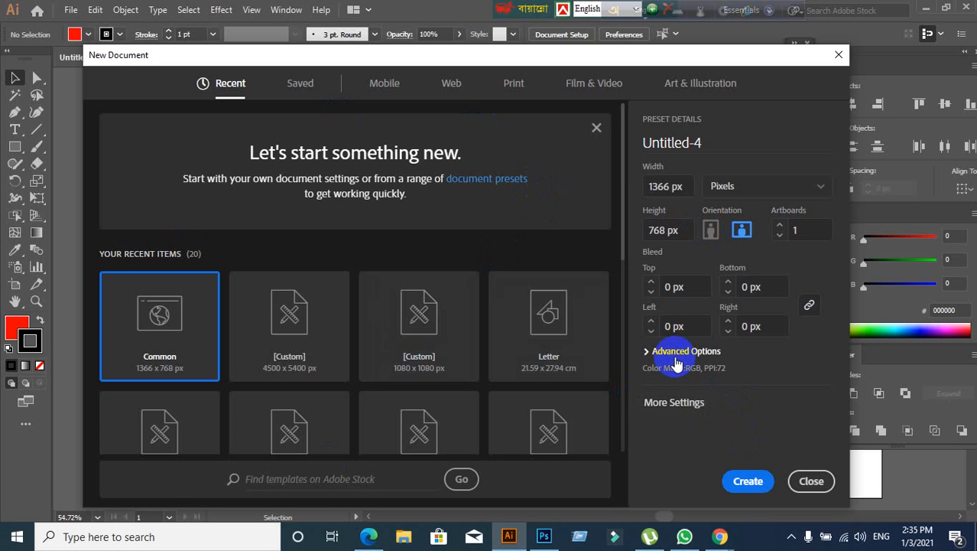
left_click(810, 478)
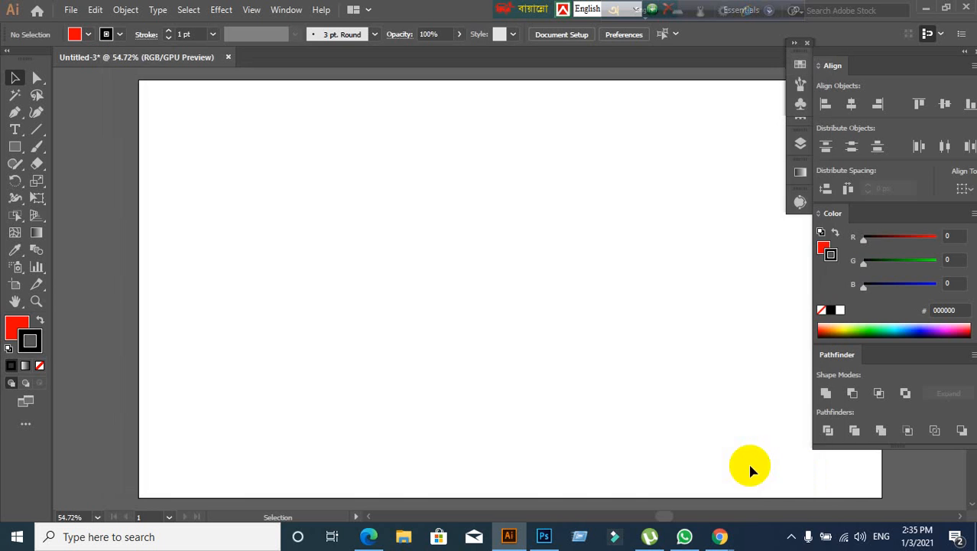
Switch to Photoshop, review the New document settings again, and cancel the dialog
left_click(544, 535)
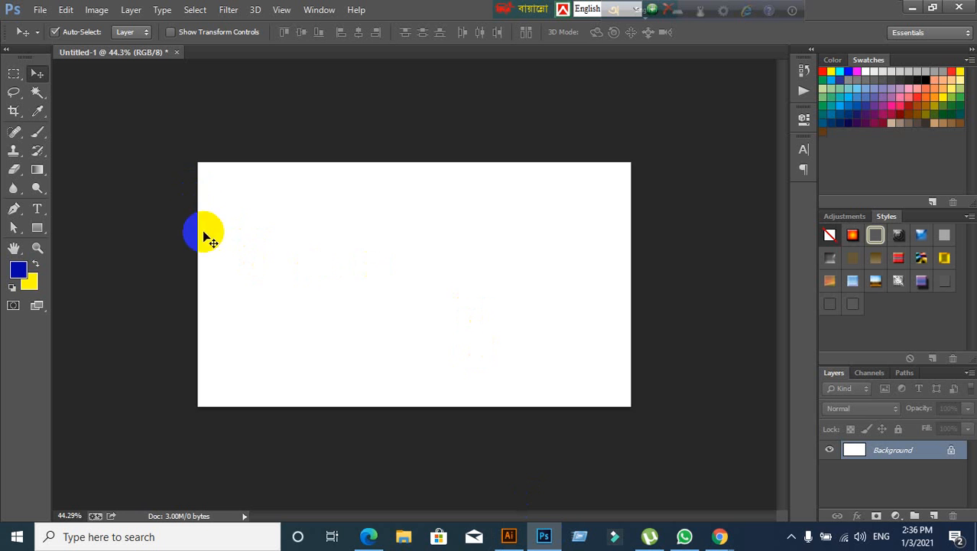
scroll(396, 276, "up", 3)
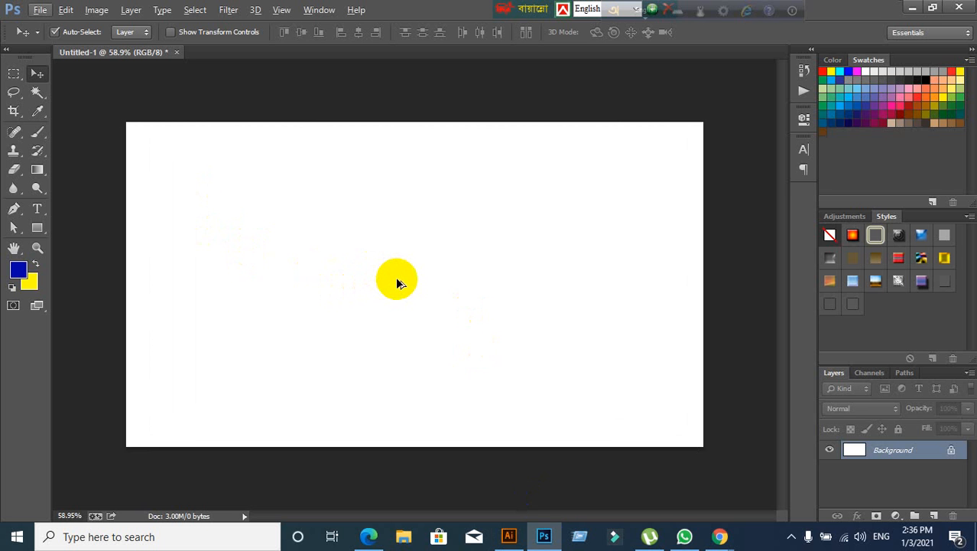
scroll(395, 276, "up", 1)
scroll(396, 276, "down", 2)
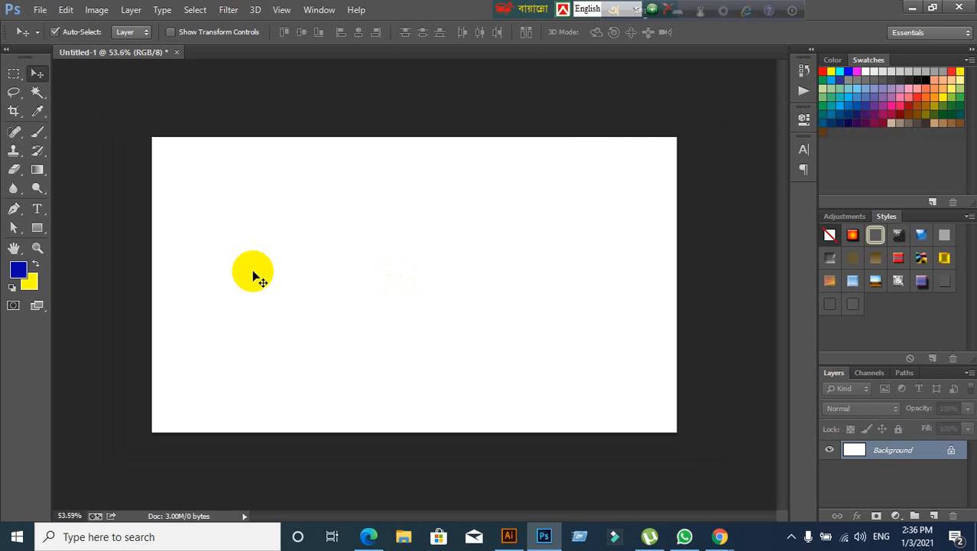
left_click(40, 9)
left_click(54, 35)
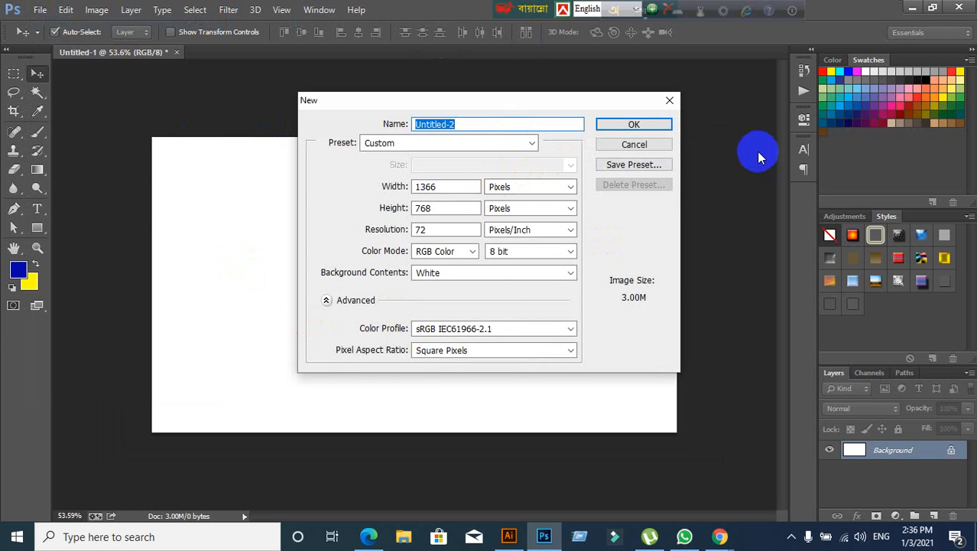
left_click(656, 143)
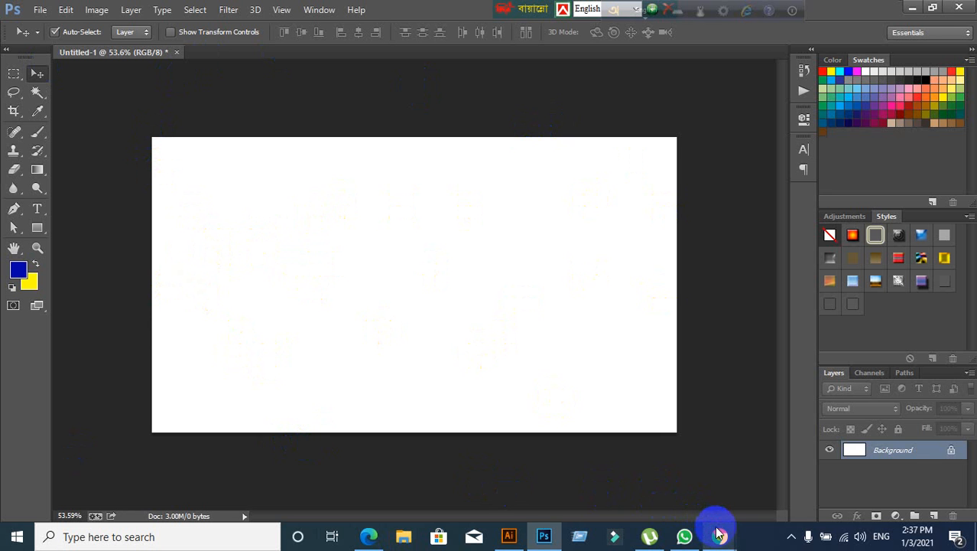
Admit the waiting participant to the Google Meet call and return to Photoshop
mouse_move(720, 534)
left_click(655, 466)
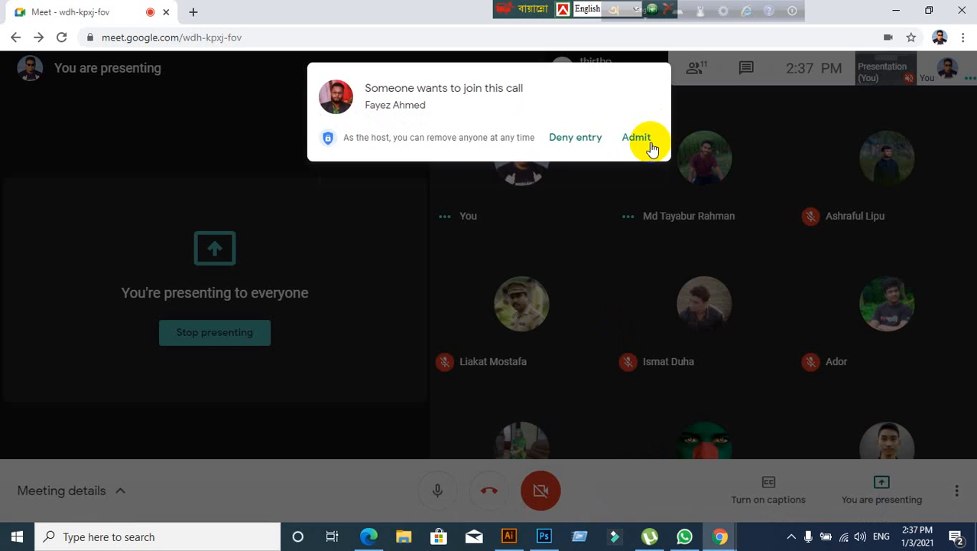
left_click(651, 133)
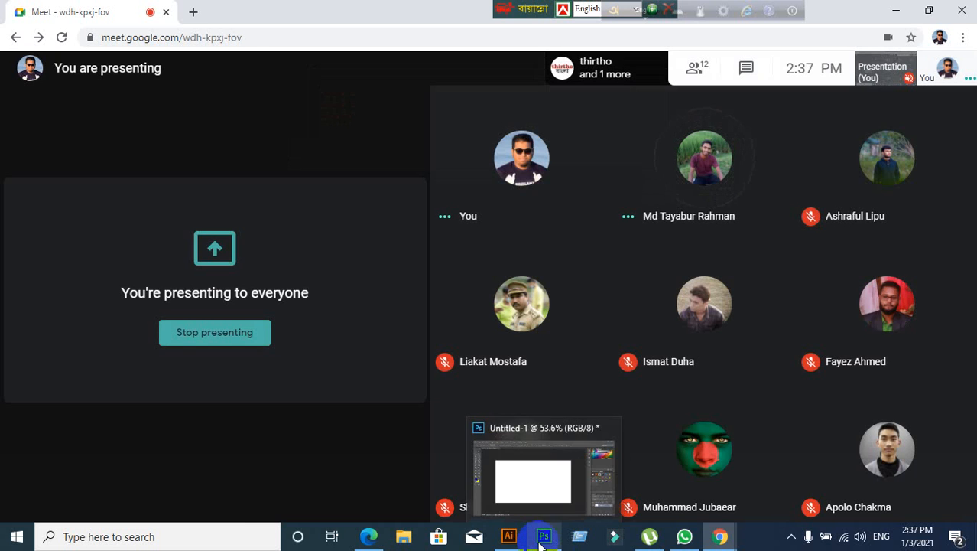
left_click(543, 539)
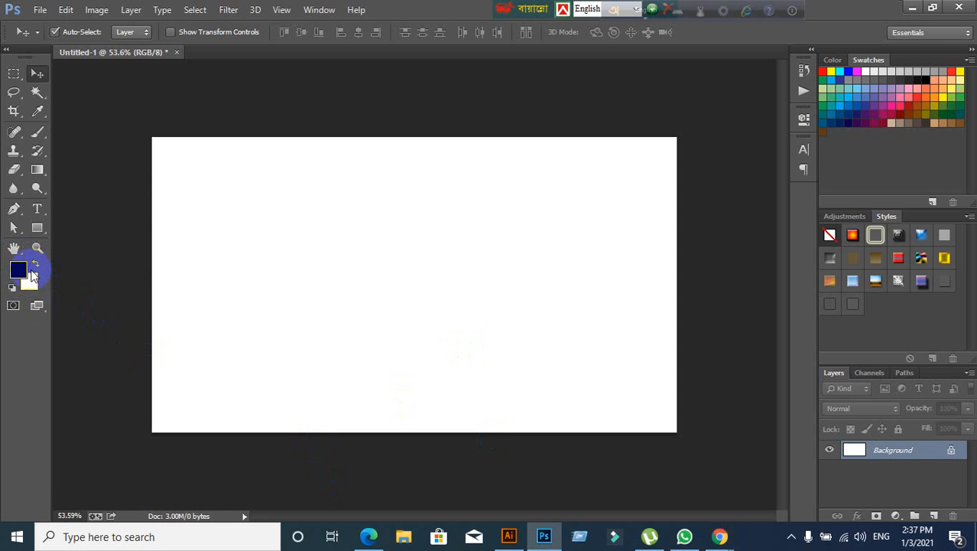
Switch to Illustrator and point out the fill and stroke color controls
left_click(509, 536)
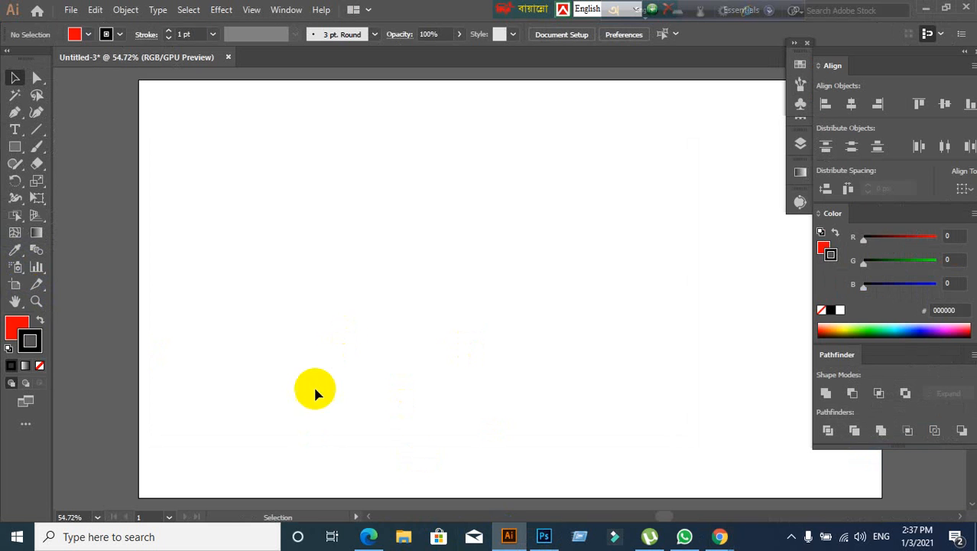
left_click(13, 327)
left_click(36, 343)
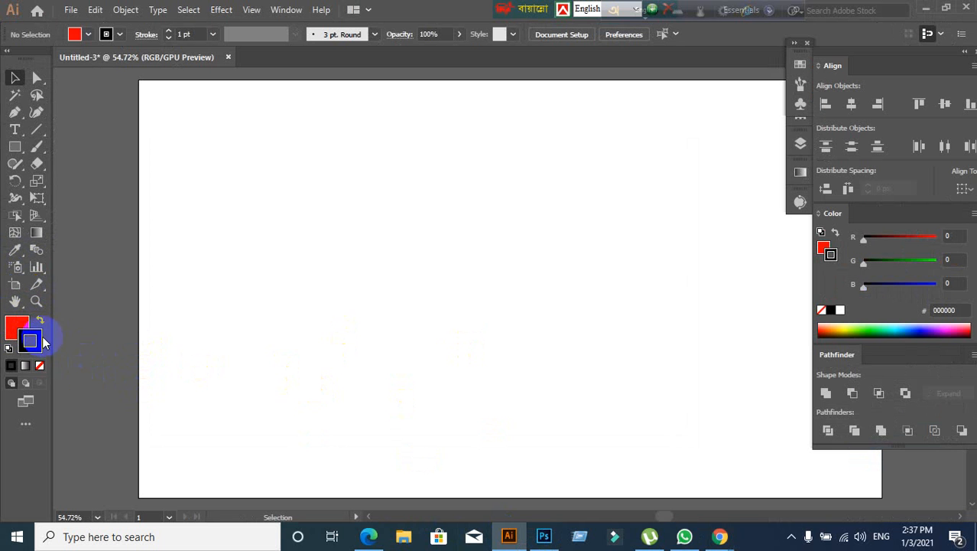
Switch to Photoshop, inspect the foreground color picker, and cancel it without choosing a color
left_click(545, 537)
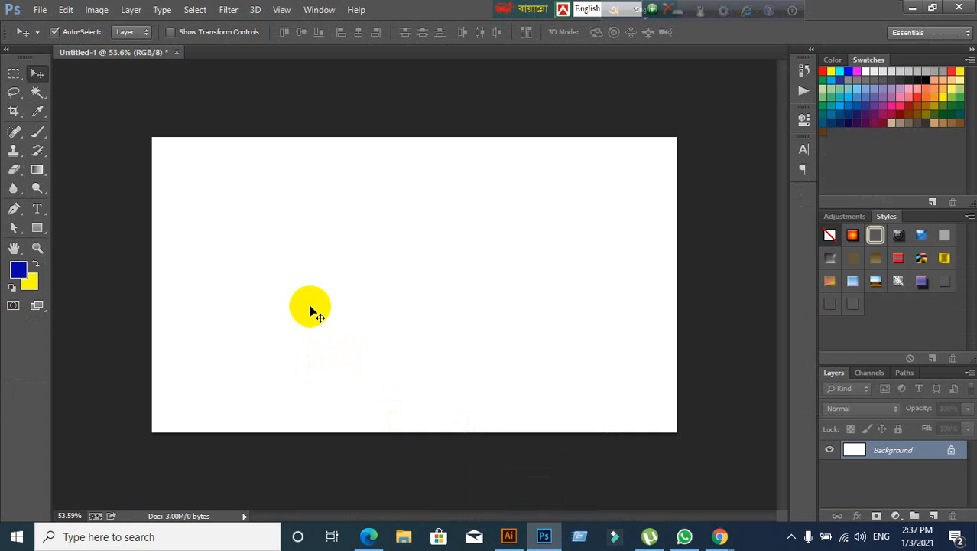
left_click(12, 287)
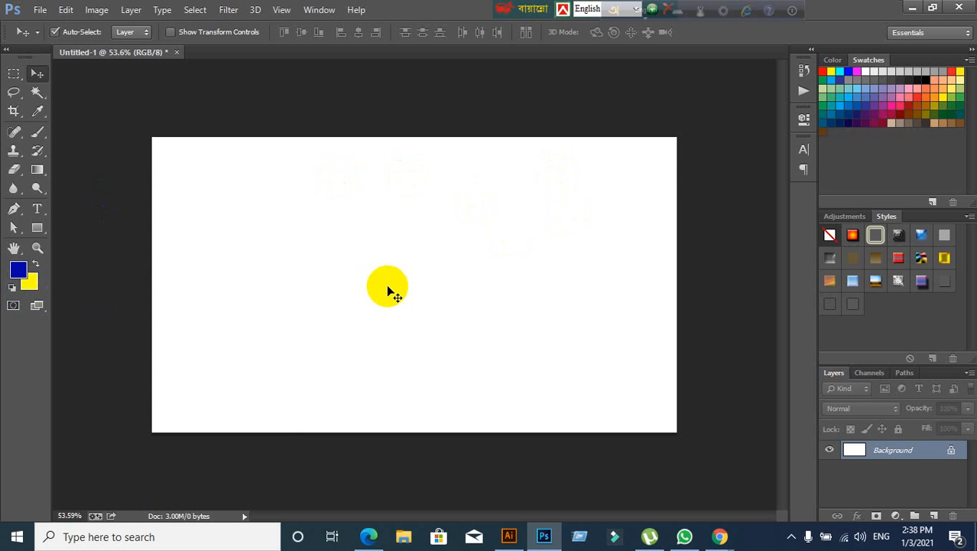
left_click(18, 269)
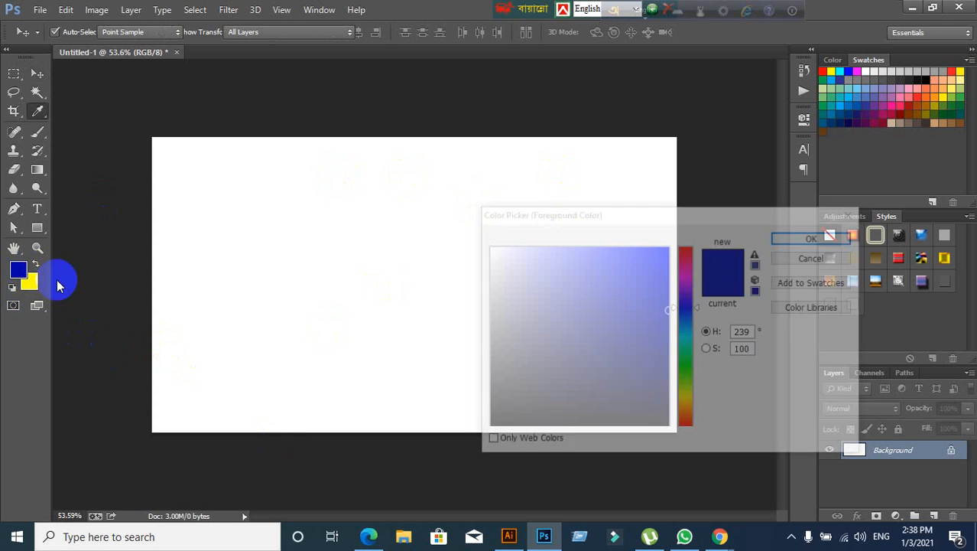
left_click(809, 258)
key("v")
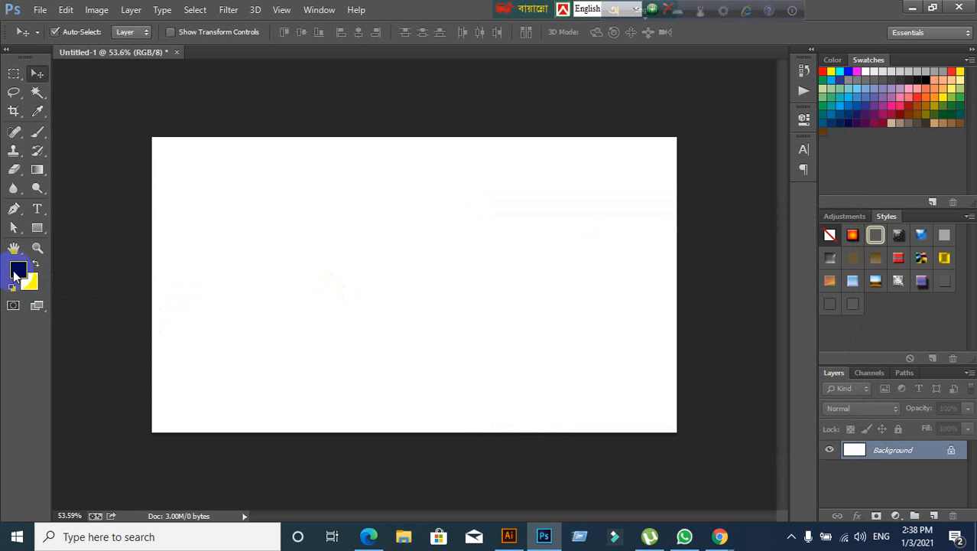
Set the foreground color to bright green by choosing a hue of 117° at full saturation and brightness
left_click(17, 273)
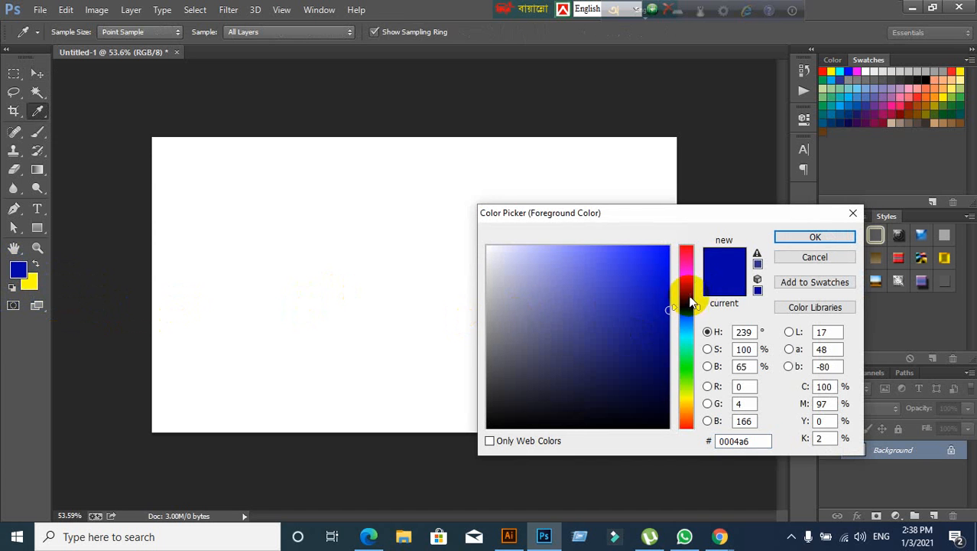
left_click(680, 368)
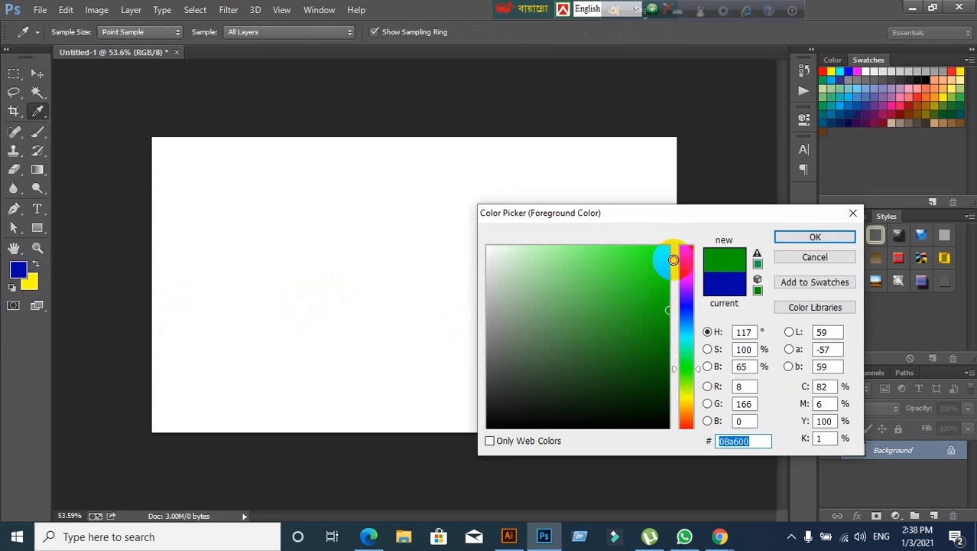
left_click_drag(670, 255, 704, 228)
key("Return")
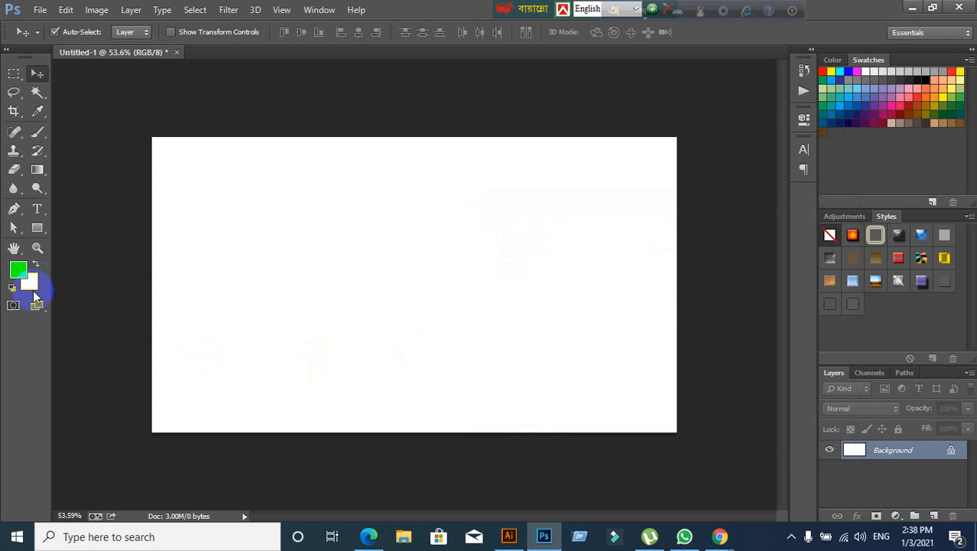
Set the background color to magenta-pink with a hue of 311°
left_click(30, 281)
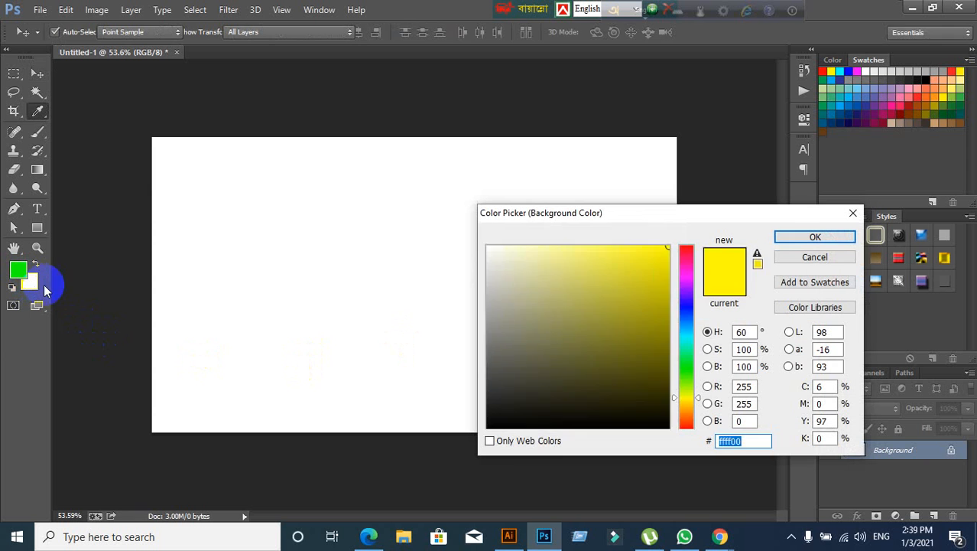
left_click(681, 270)
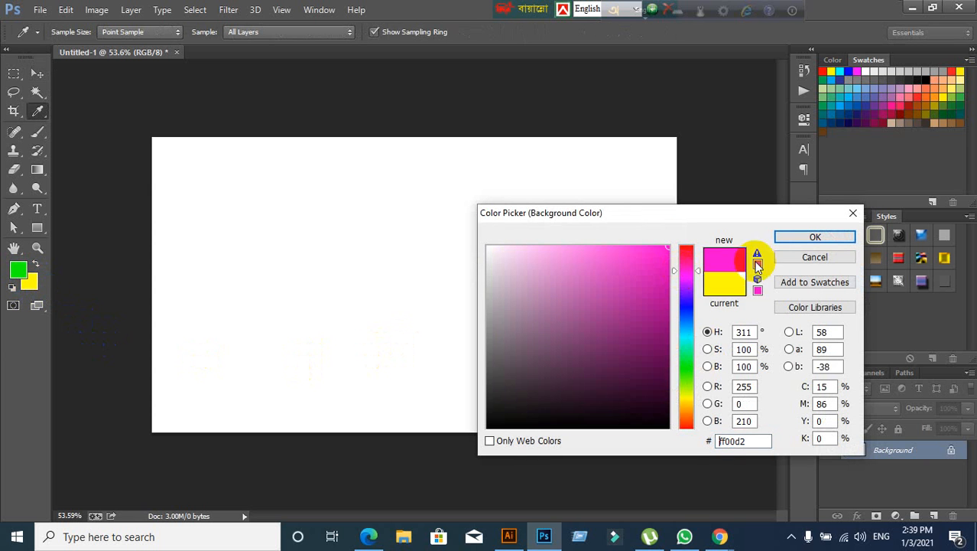
left_click(797, 245)
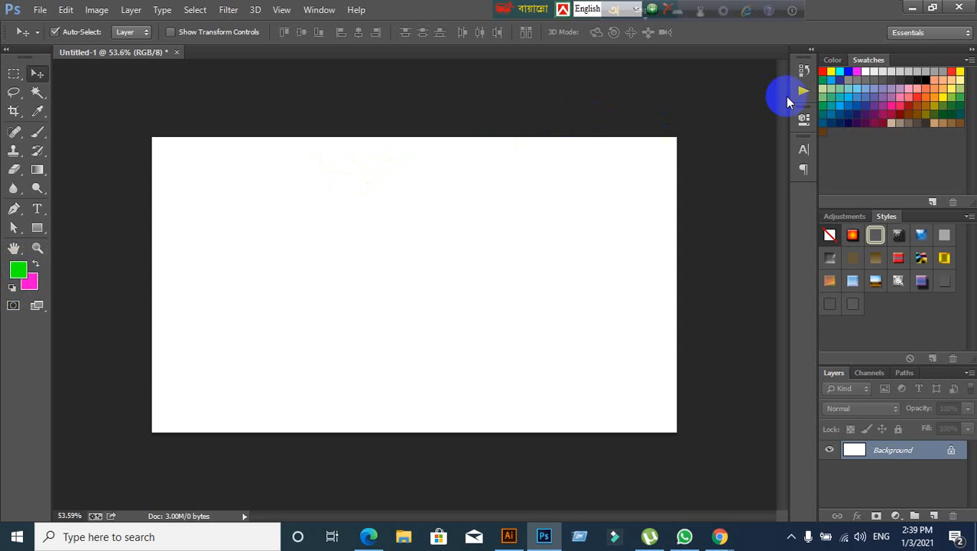
Review the foreground color picker without changing the color, and compare the Color sliders with the Swatches
left_click(19, 275)
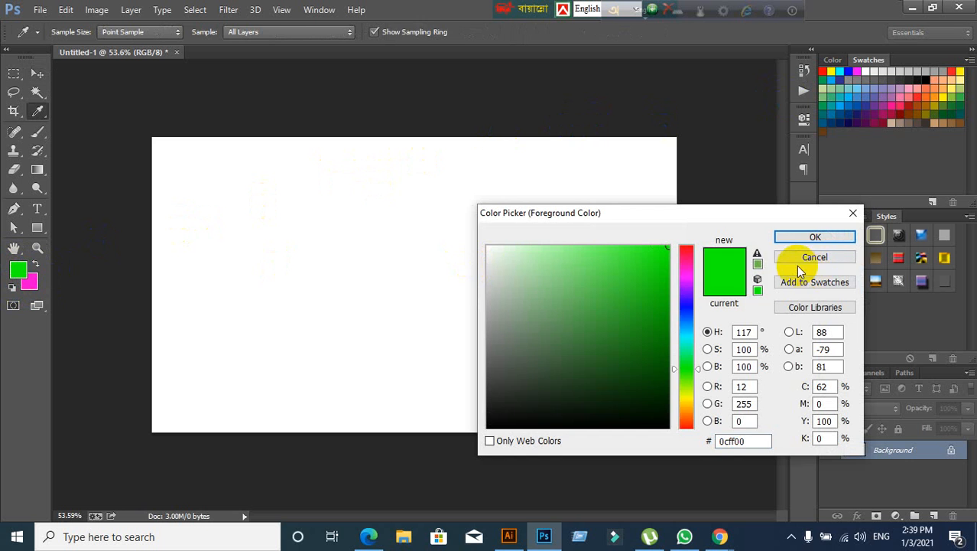
left_click(815, 237)
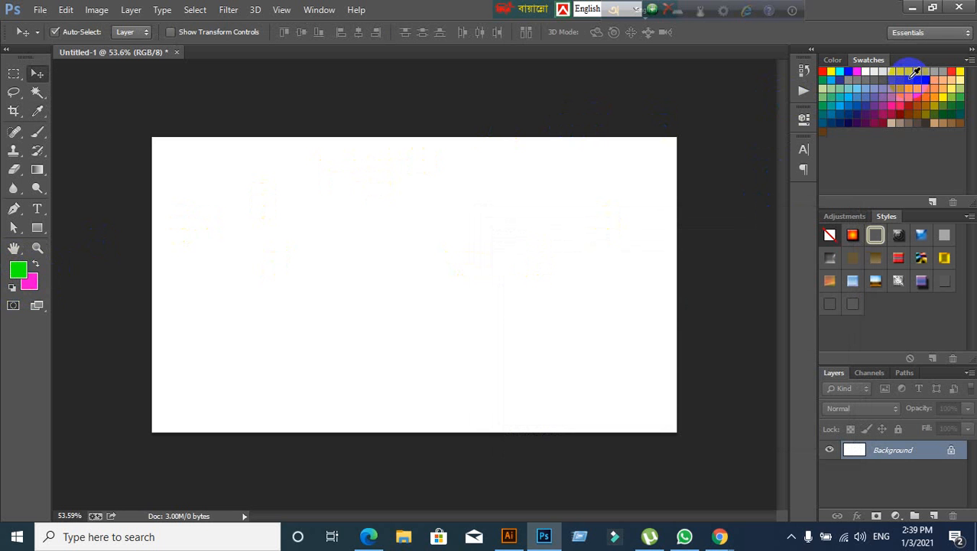
left_click(832, 60)
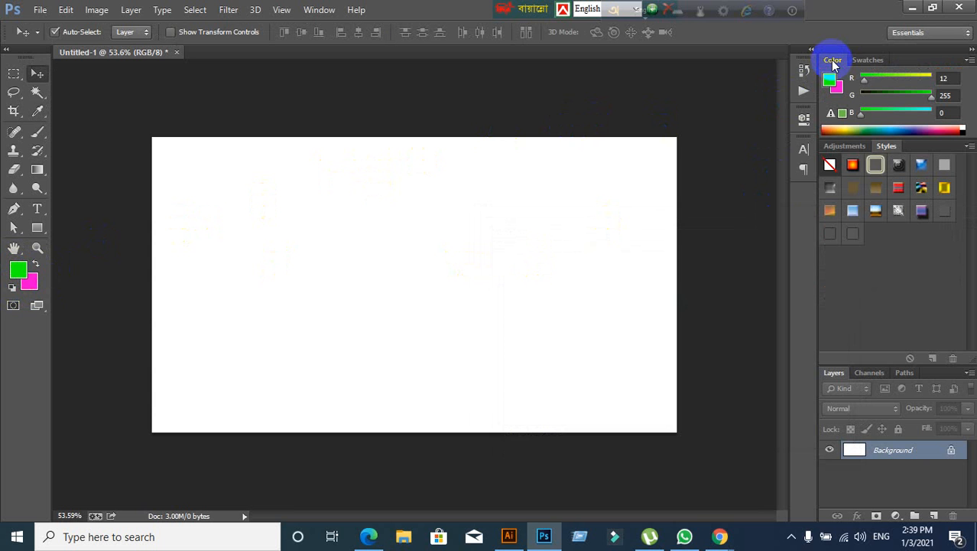
left_click(868, 60)
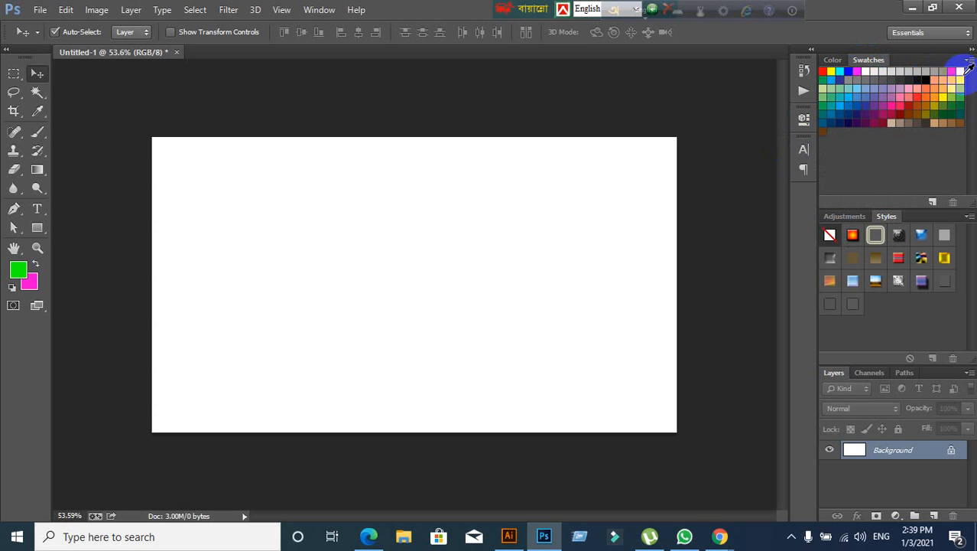
Try yellow, dark blue, green and light blue swatches as the foreground color, and assign a pink-red swatch to the background
left_click(961, 71)
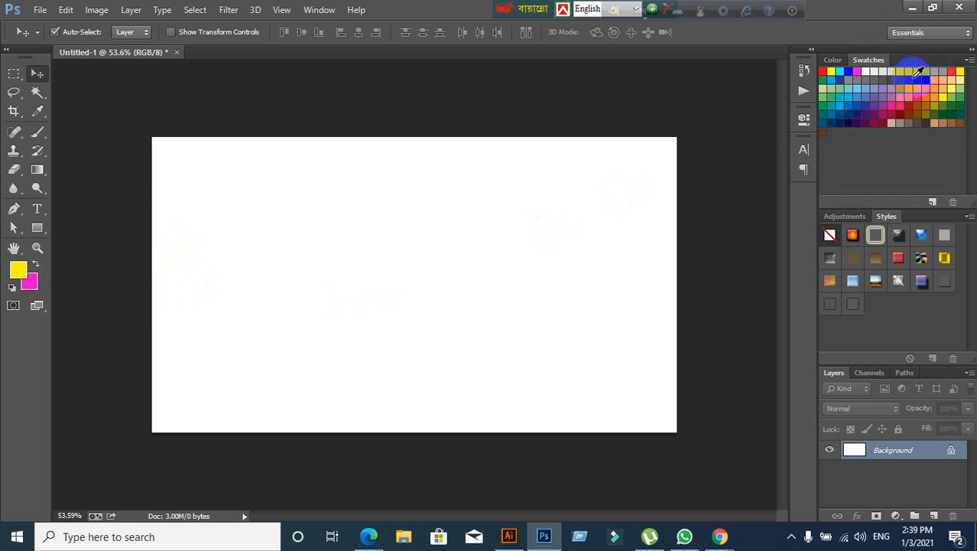
left_click(840, 79)
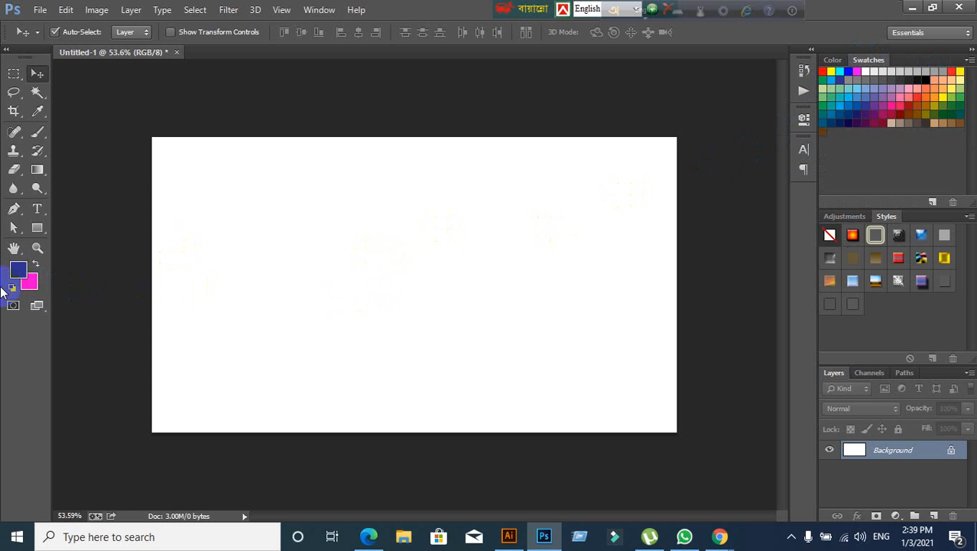
left_click(962, 94)
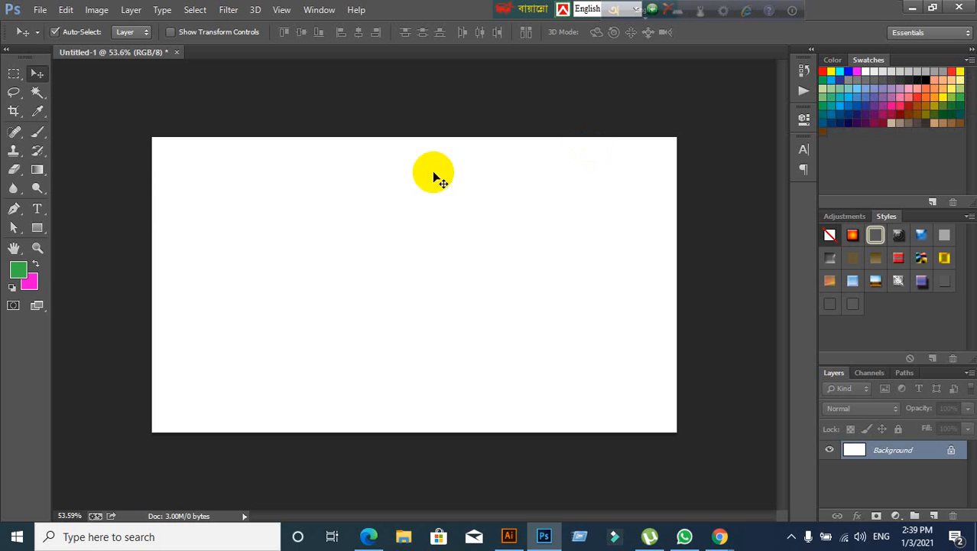
left_click(879, 92, "ctrl")
left_click(904, 106, "ctrl")
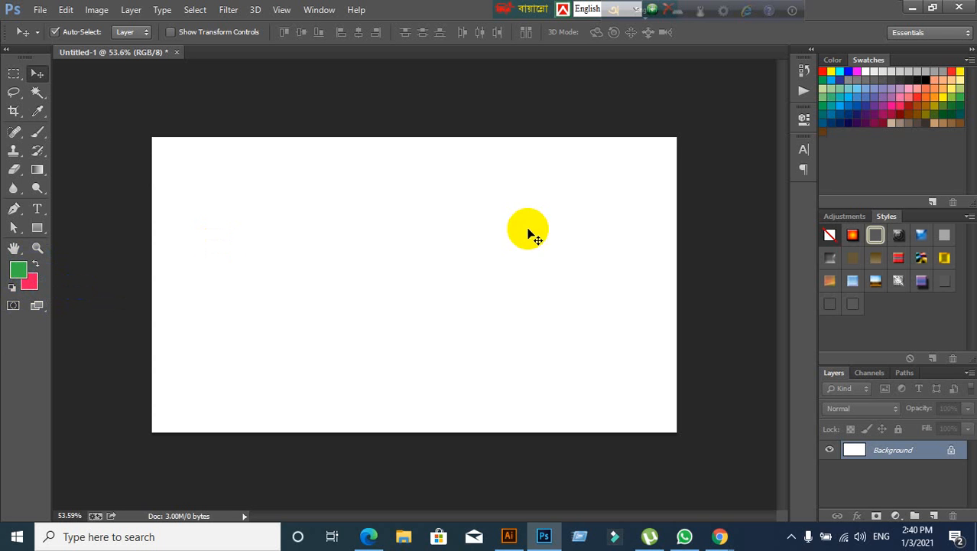
left_click(855, 115)
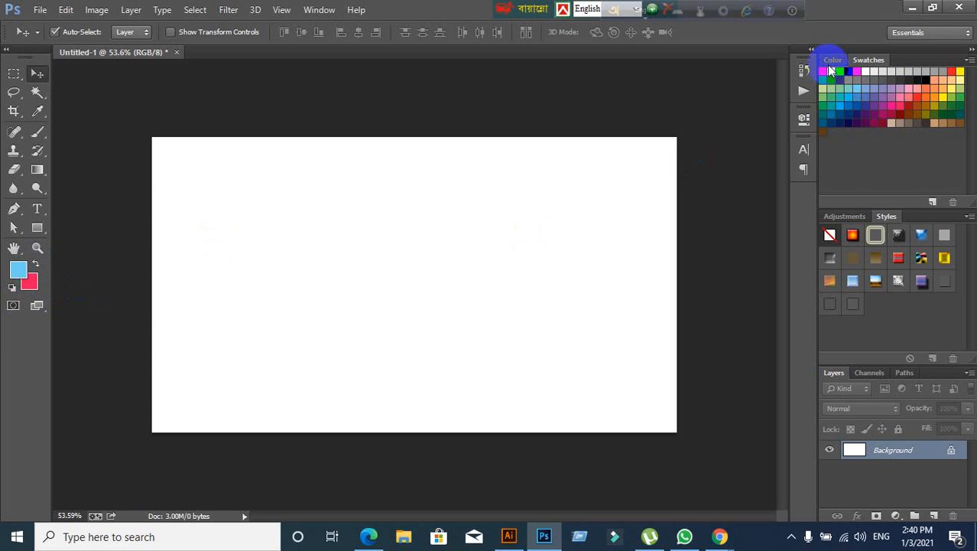
Sample yellow, green and teal foreground colors from the color spectrum, and switch the spectrum ramp to grayscale
left_click(832, 60)
left_click(850, 123)
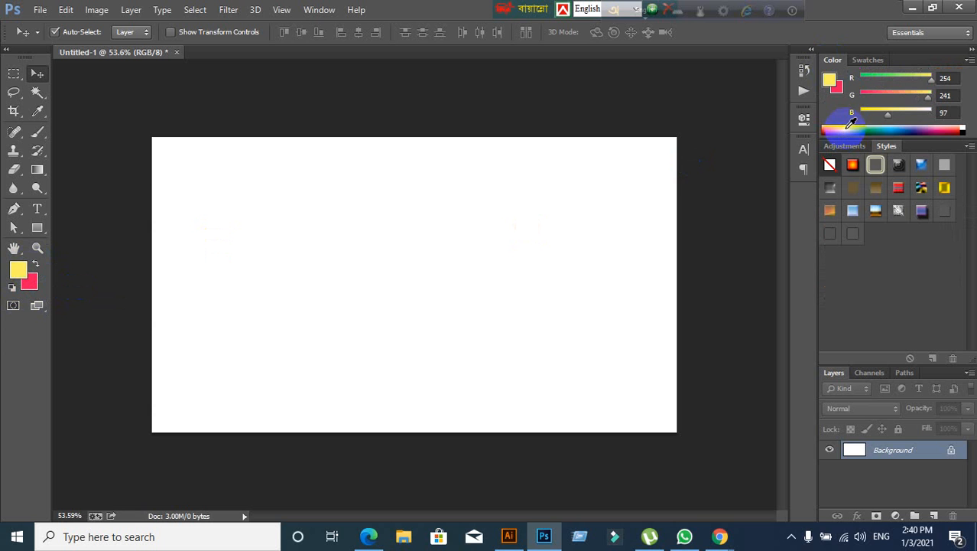
left_click(868, 127)
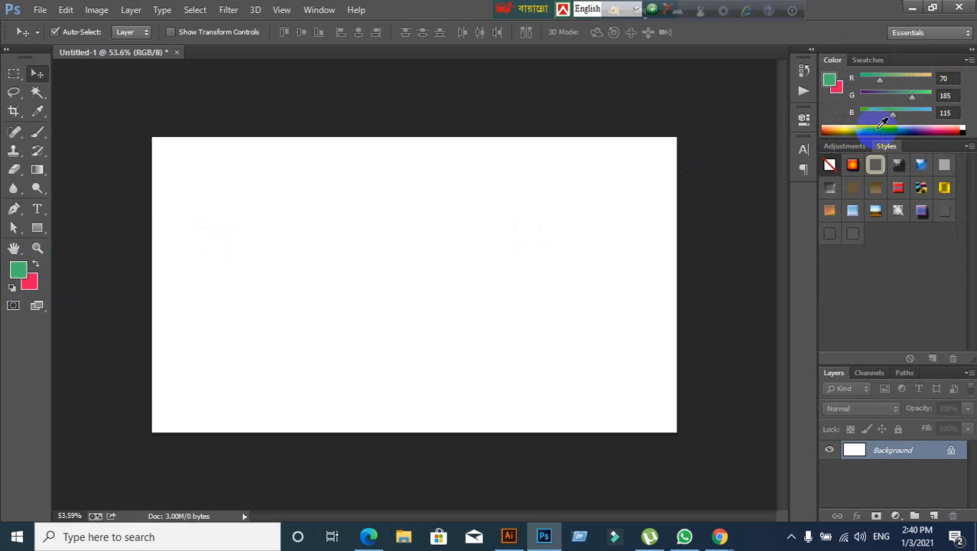
left_click(880, 127)
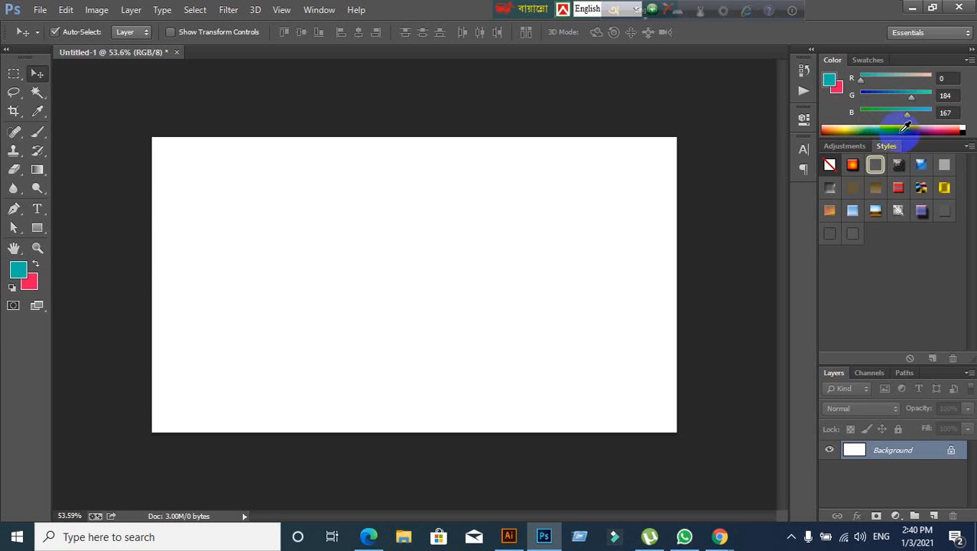
left_click(902, 131, "shift")
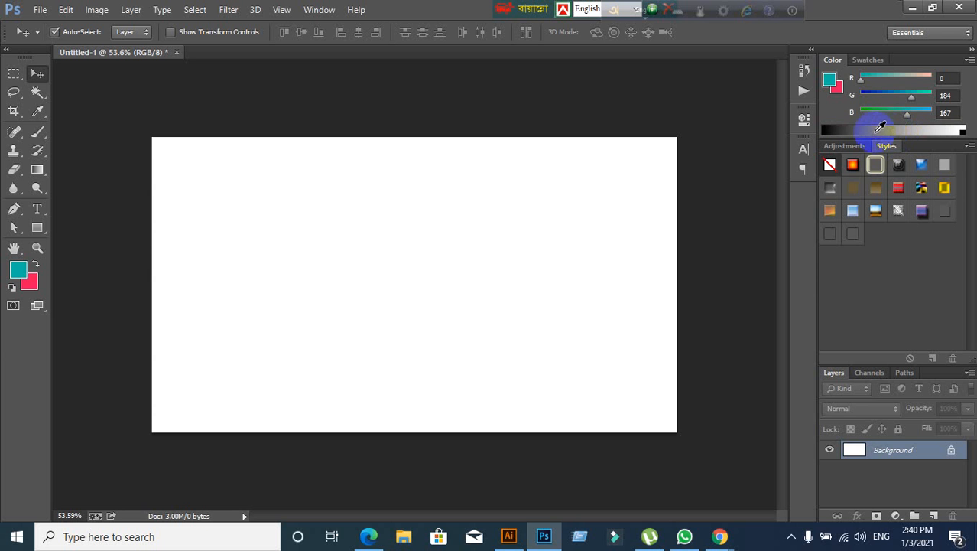
Compare the Swatches and Color views, and review the available slider and spectrum options without changing them
left_click(872, 61)
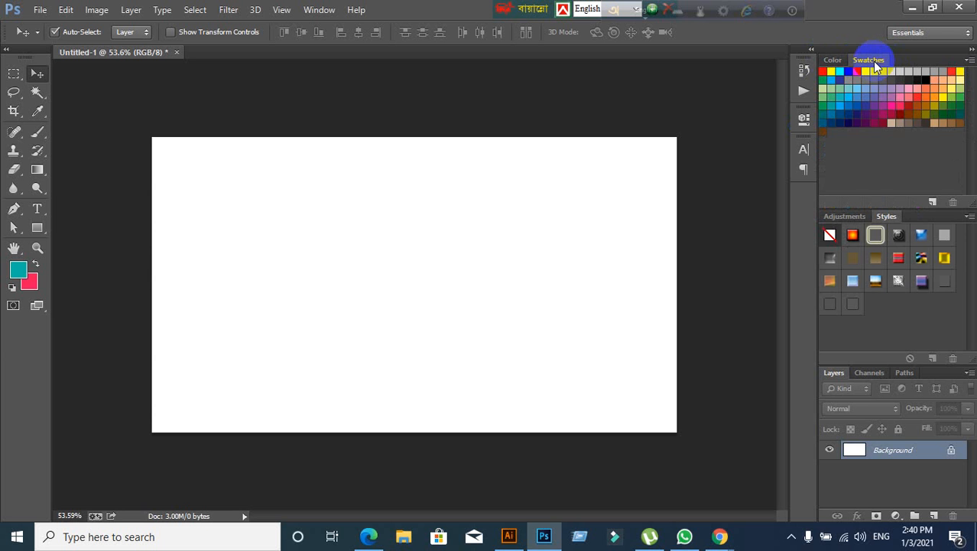
left_click(833, 61)
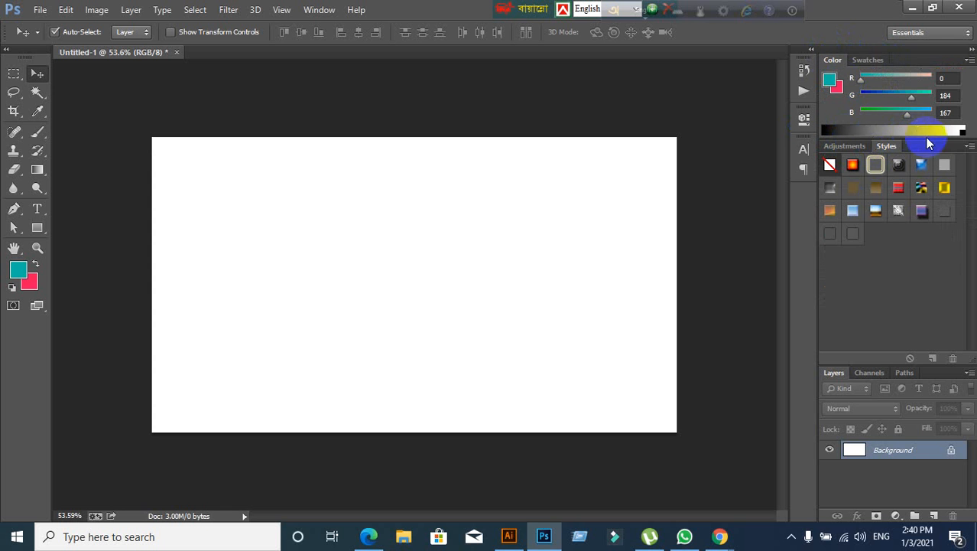
left_click(969, 61)
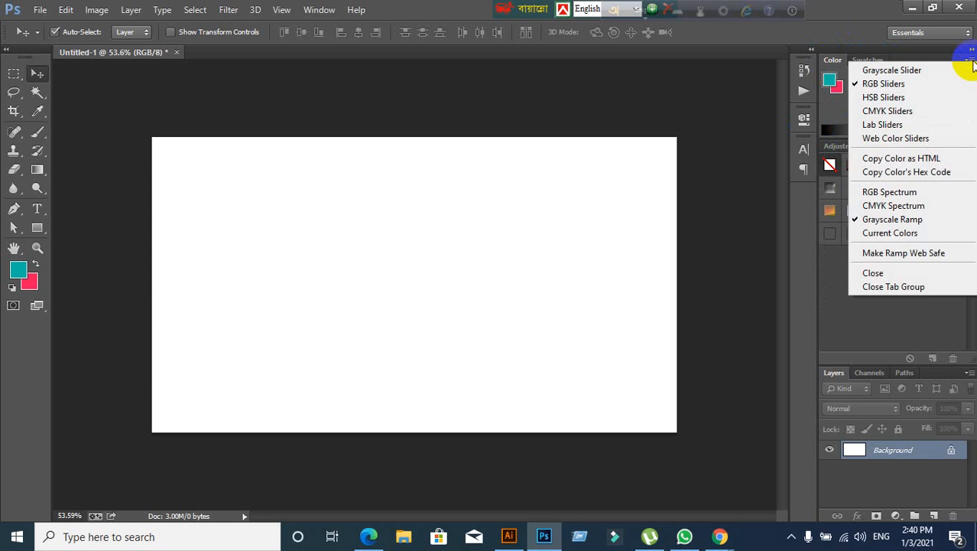
left_click(973, 62)
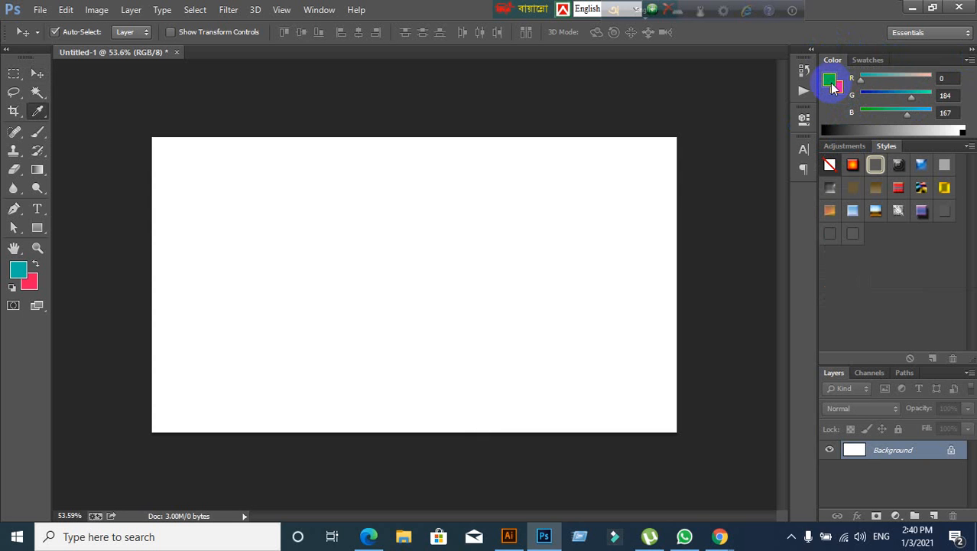
Set the foreground color to dark teal #157c72, and replace it with gray RGB 96, 96, 96 from the grayscale ramp
left_click(829, 80)
left_click(622, 309)
left_click(645, 260)
left_click(635, 327)
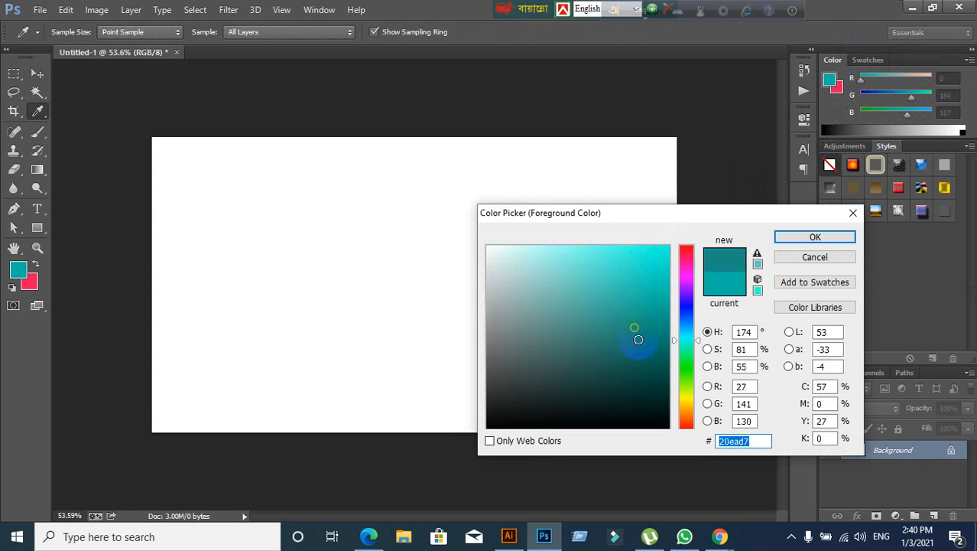
left_click(639, 340)
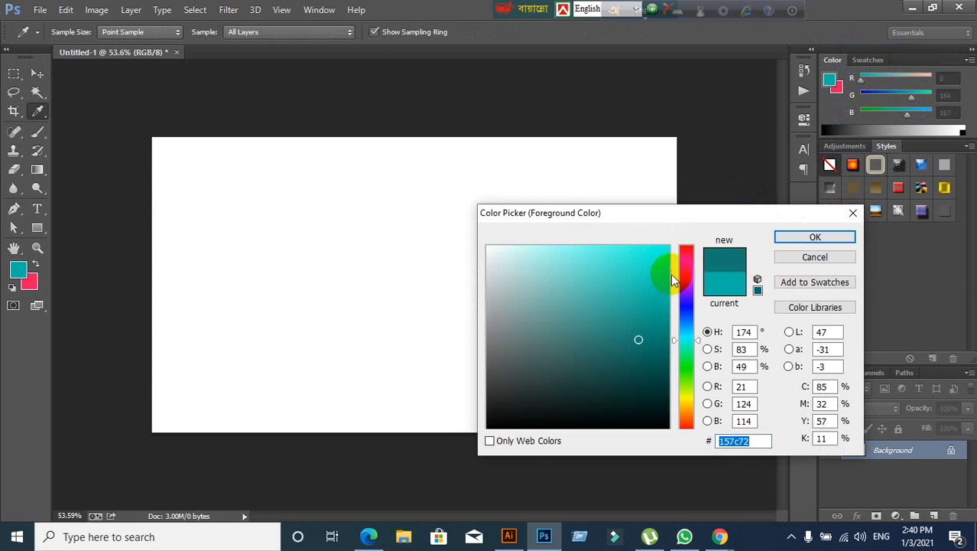
left_click(784, 237)
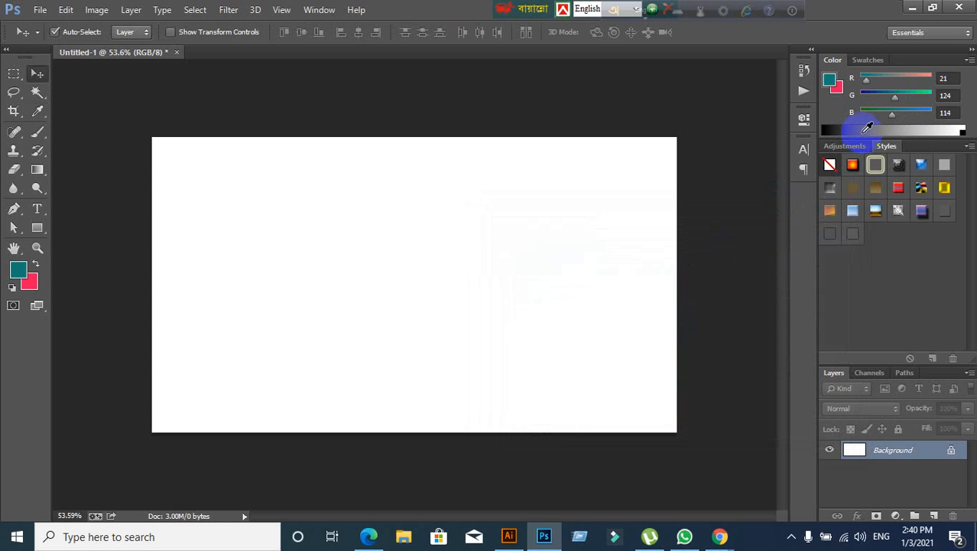
left_click(866, 128)
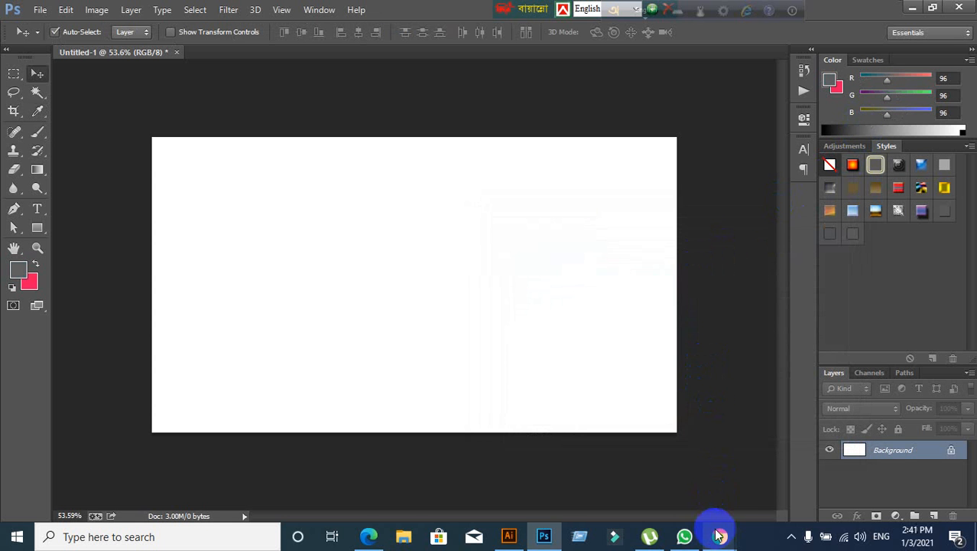
Check the participants in the Google Meet call and return to Photoshop
mouse_move(721, 533)
left_click(692, 517)
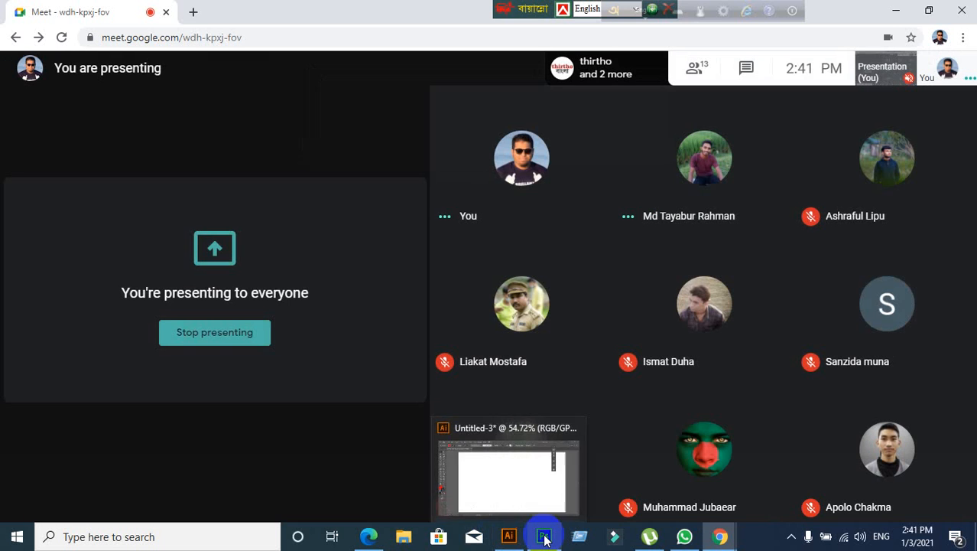
left_click(544, 537)
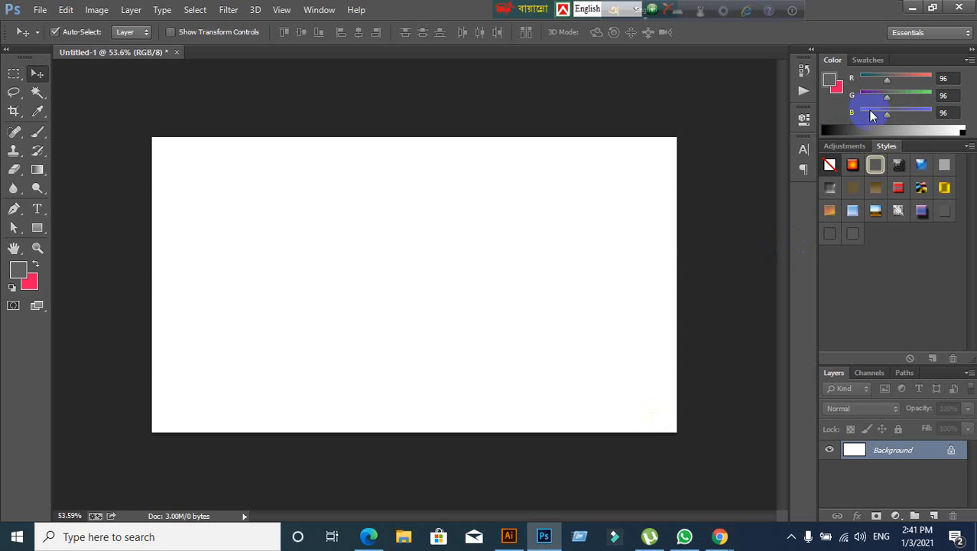
Set the foreground color's green value to 193 and blue value to 0, and bring up the Adjustments
left_click_drag(887, 98, 861, 114)
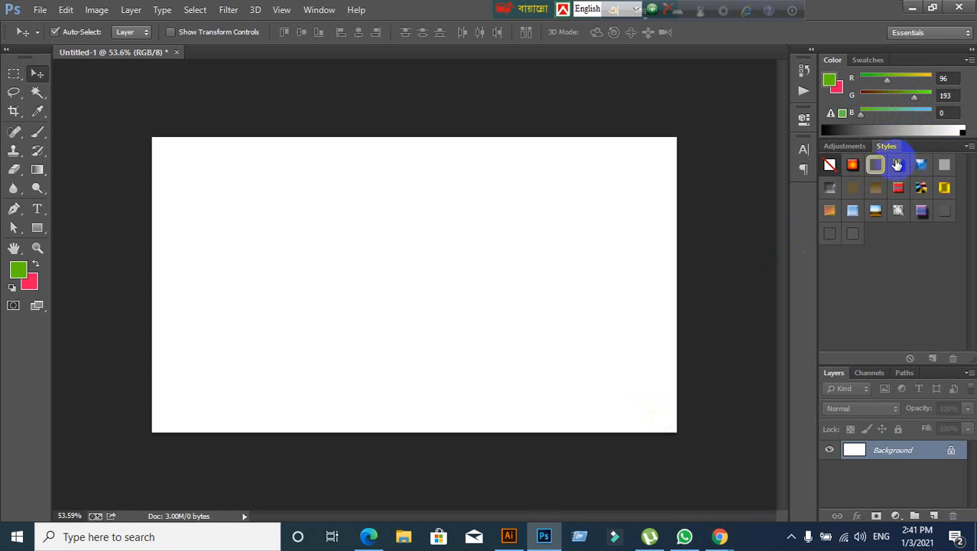
left_click(835, 147)
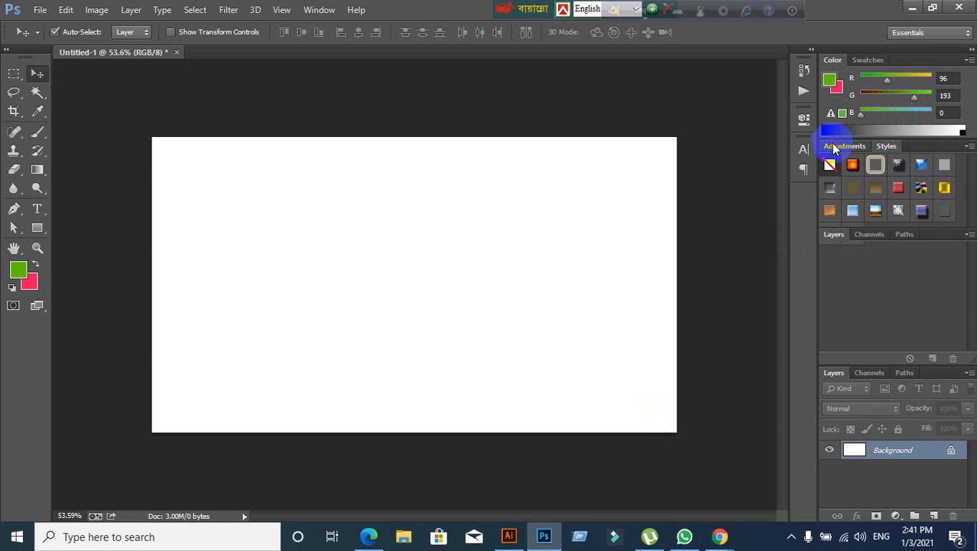
Show the layer styles, and compare the foreground color's CMYK sliders with its RGB sliders
left_click(885, 146)
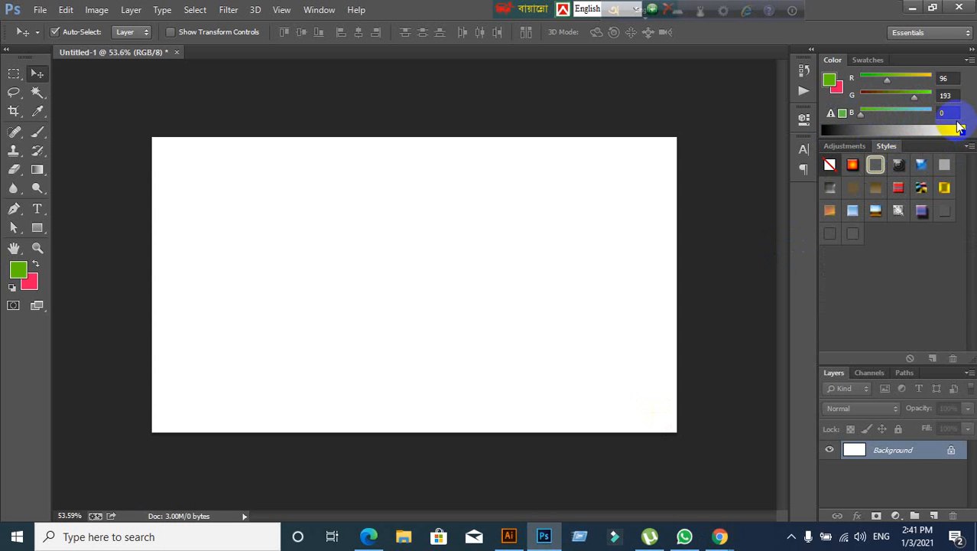
left_click(969, 60)
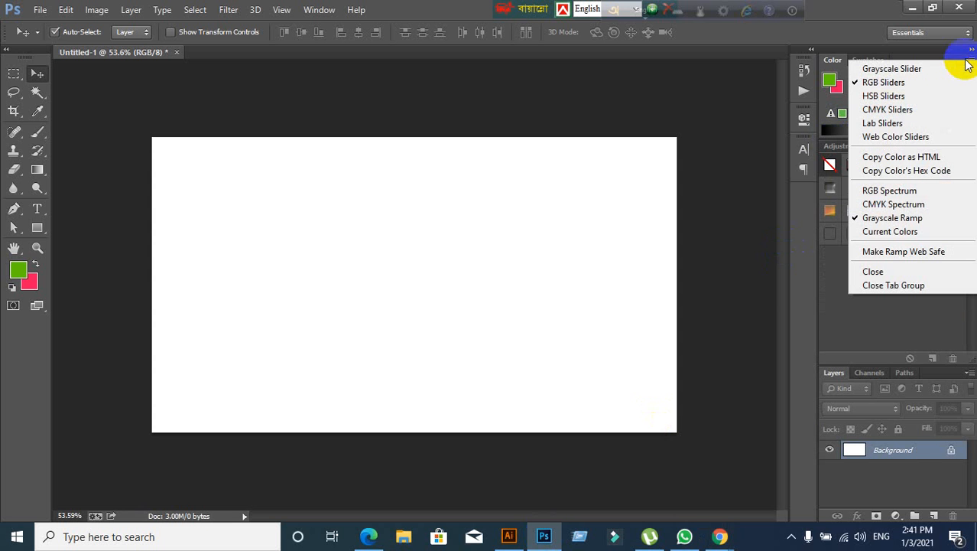
left_click(909, 108)
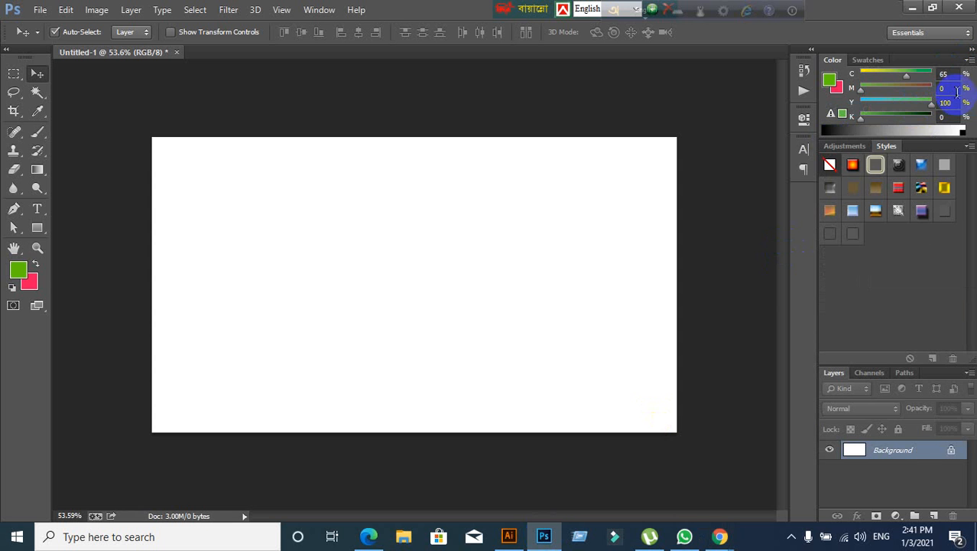
left_click(969, 60)
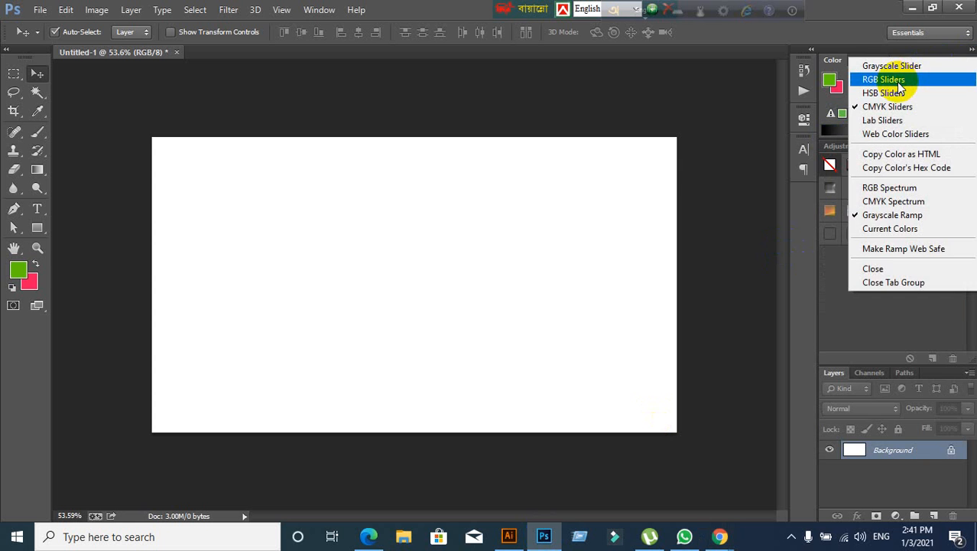
left_click(893, 80)
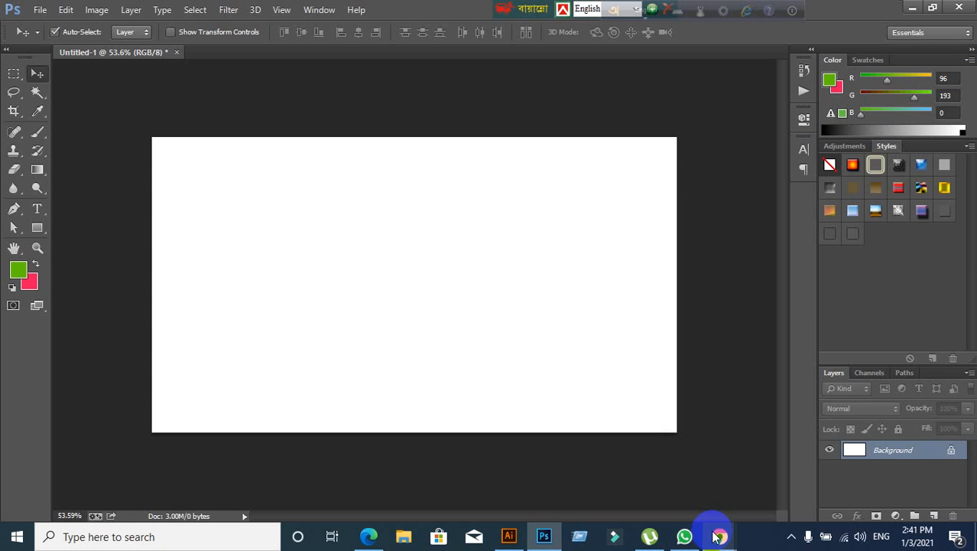
Look in on the Google Meet call and switch back to Photoshop
mouse_move(719, 536)
left_click(643, 481)
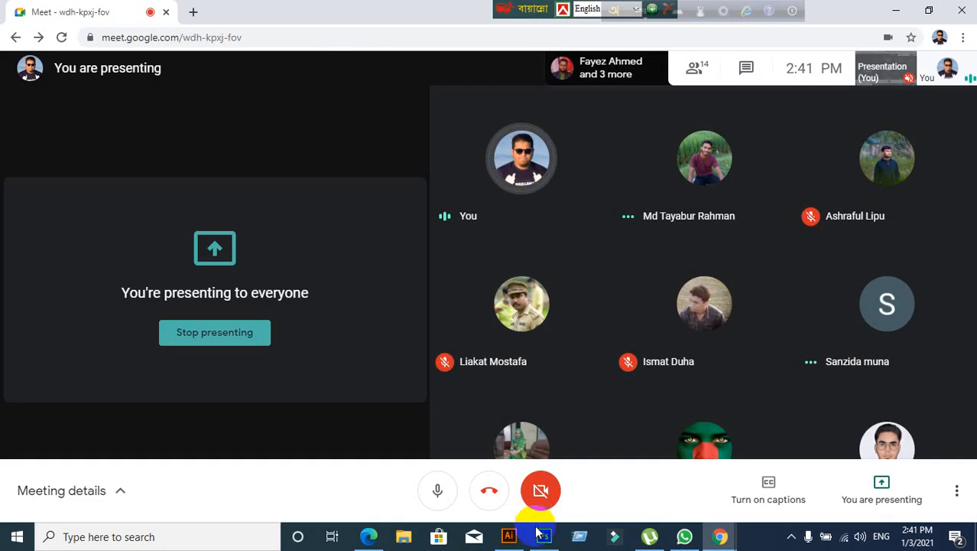
left_click(544, 536)
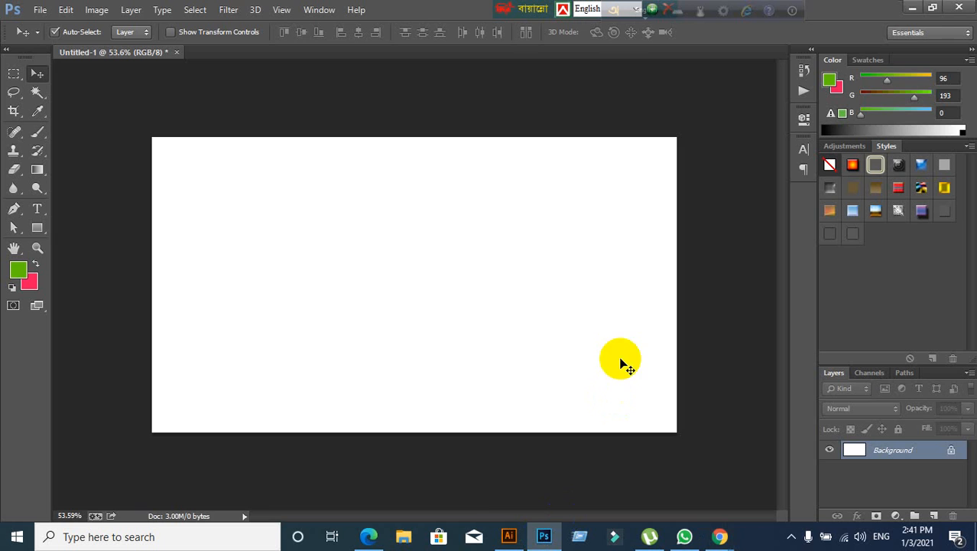
Replace the out-of-gamut foreground green with its printable match, and pick dark gray RGB 58, 58, 58 from the grayscale ramp
left_click(841, 116)
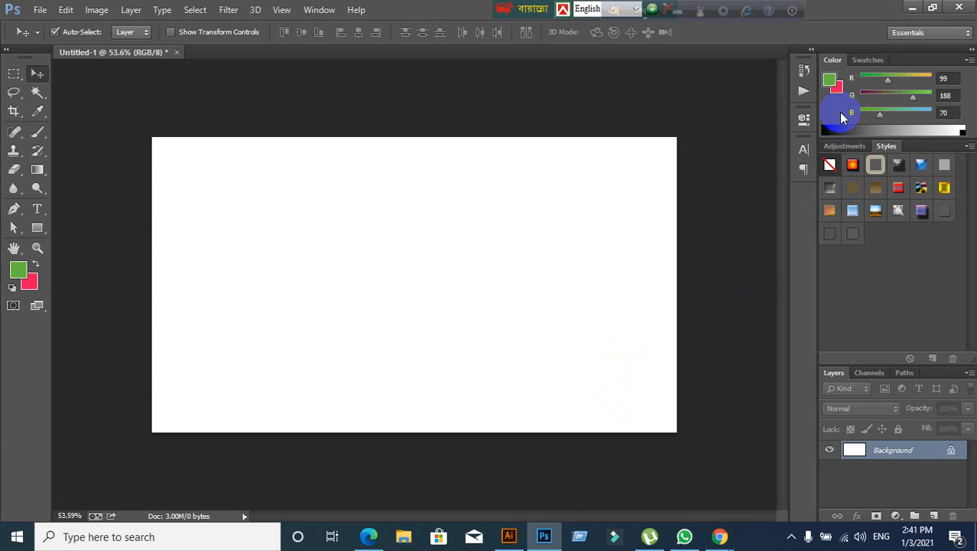
left_click(862, 60)
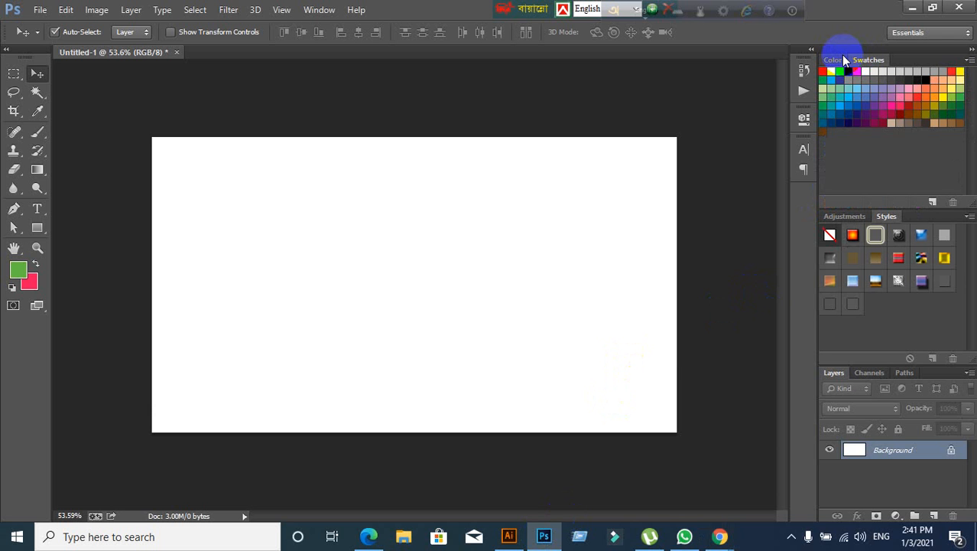
left_click(841, 60)
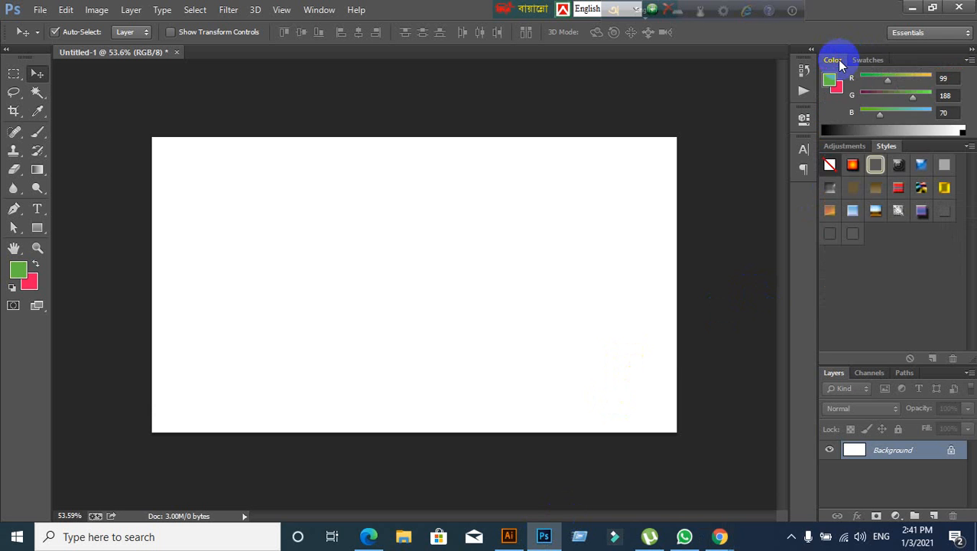
left_click(846, 129)
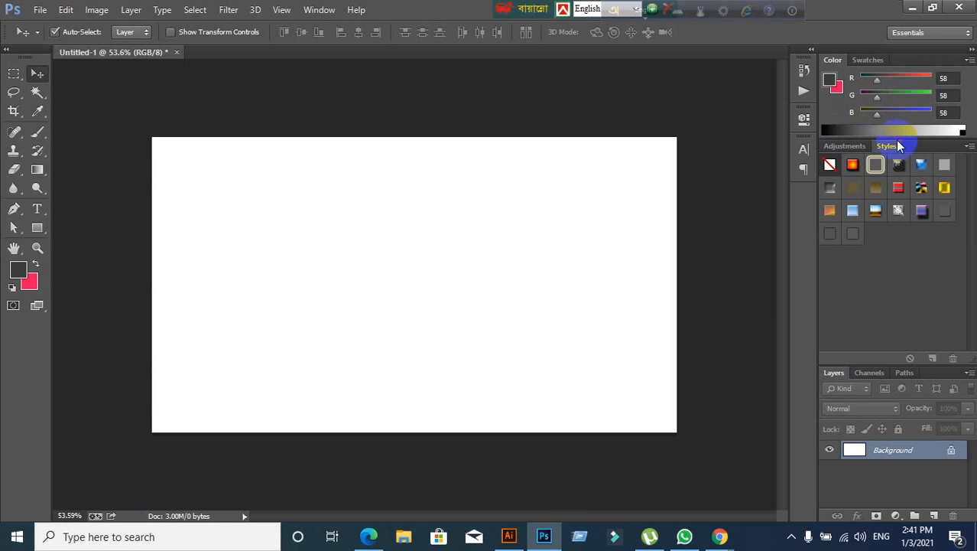
Swap the foreground and background colors, and sample black and a light gray from the grayscale ramp as the foreground
left_click(35, 263)
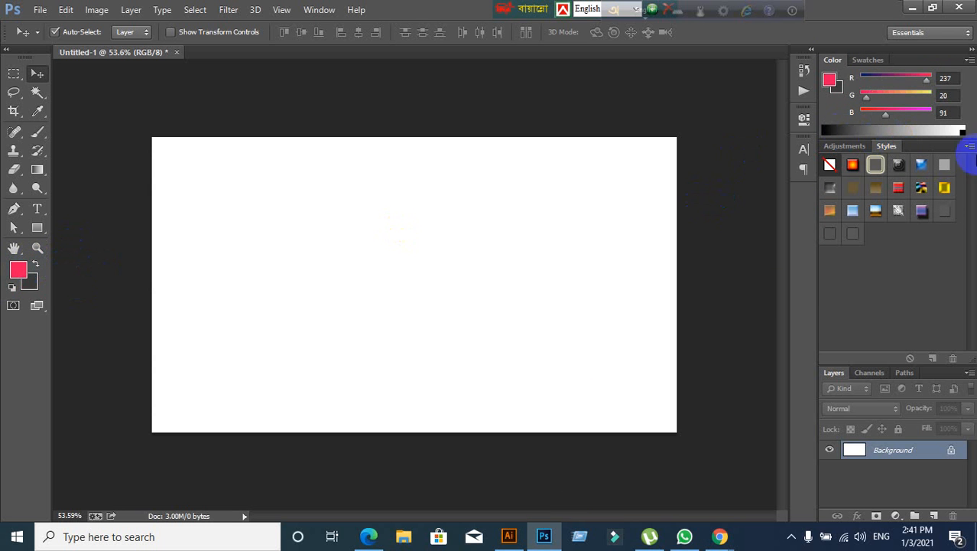
left_click(962, 131)
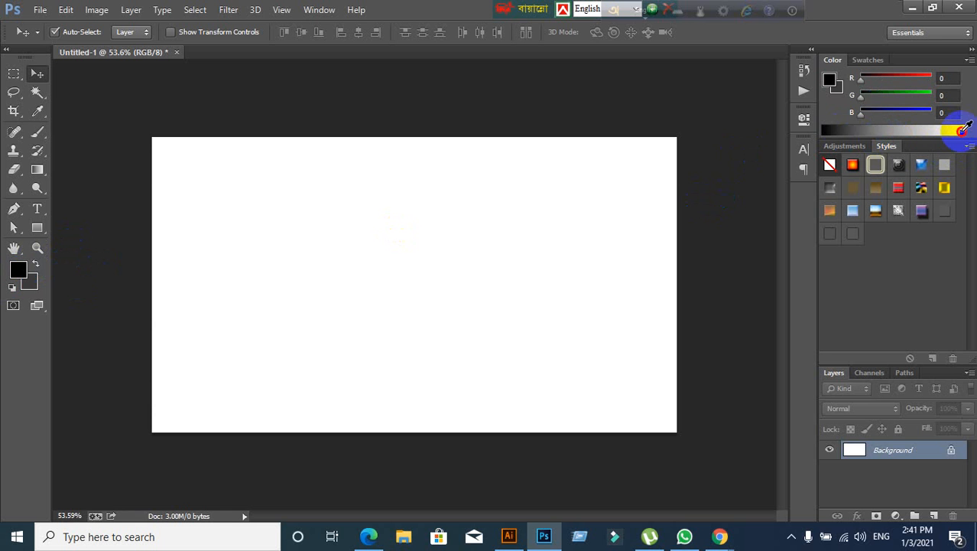
left_click(907, 132)
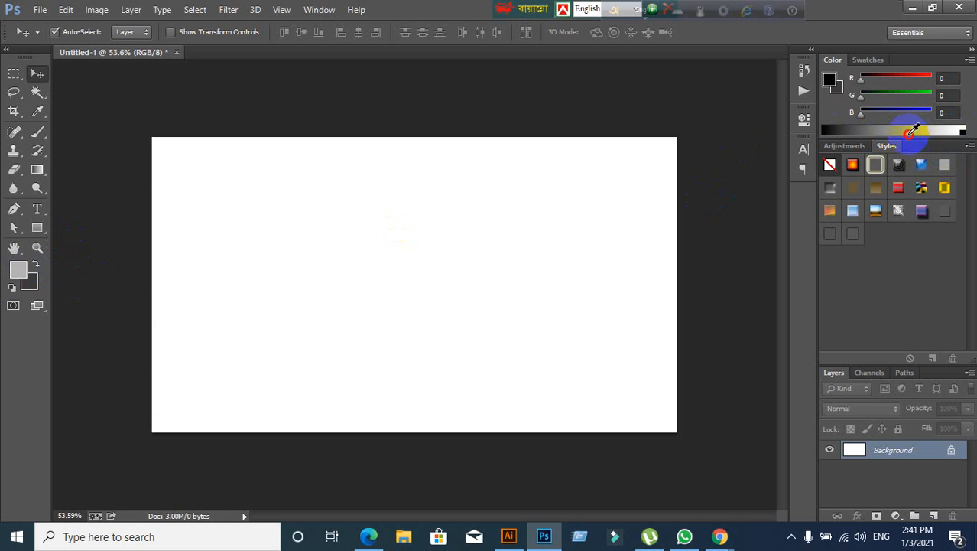
Try gray swatches as the foreground color, and choose red for the foreground and blue for the background from the swatches
left_click(863, 64)
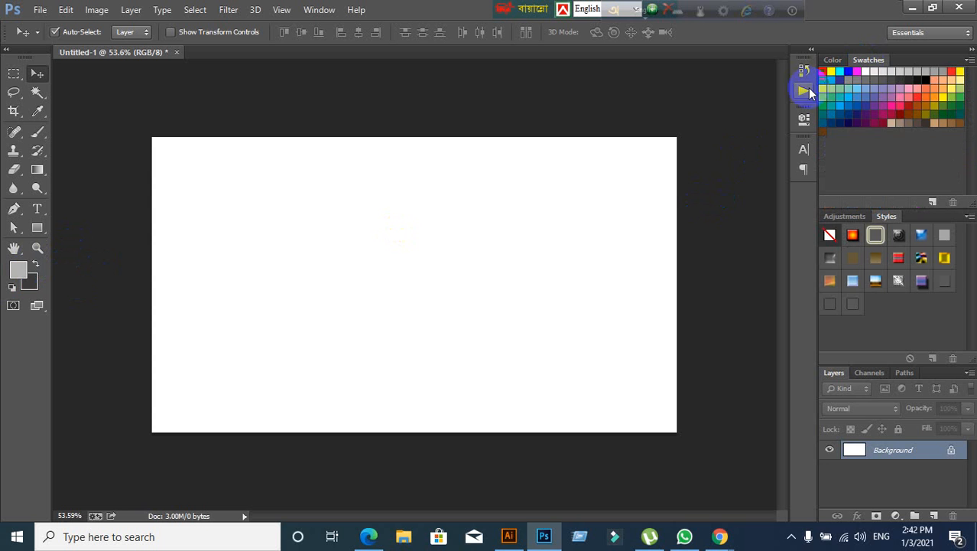
left_click(865, 78)
left_click(905, 80)
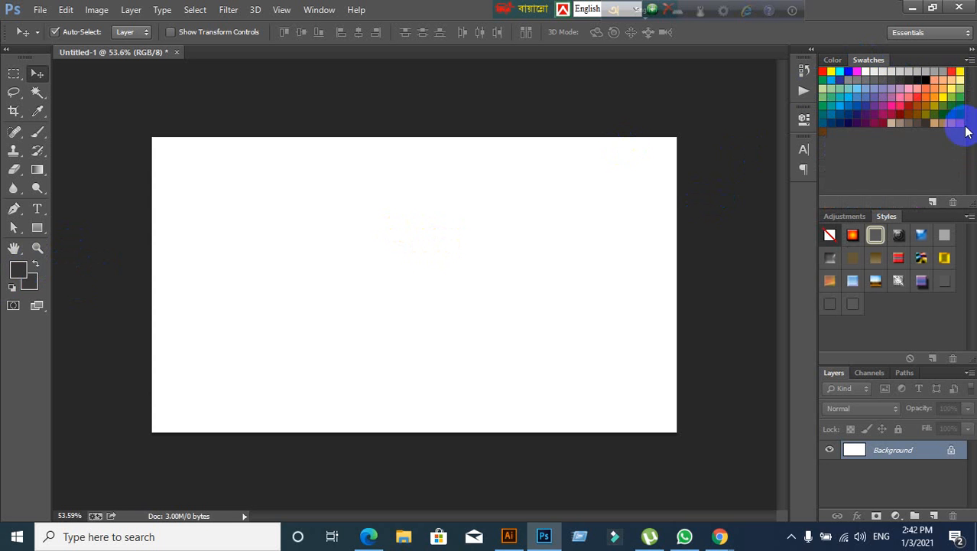
left_click(953, 71)
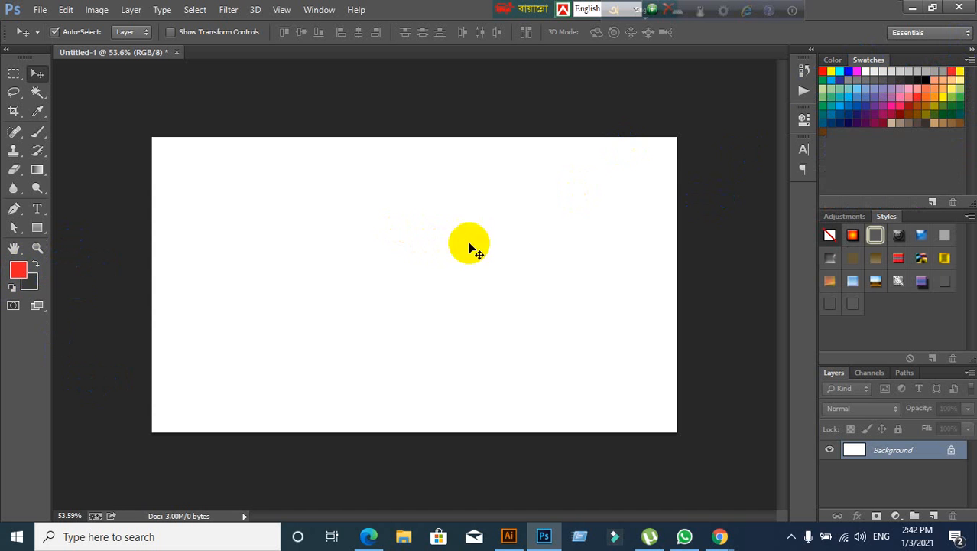
left_click(849, 71, "ctrl")
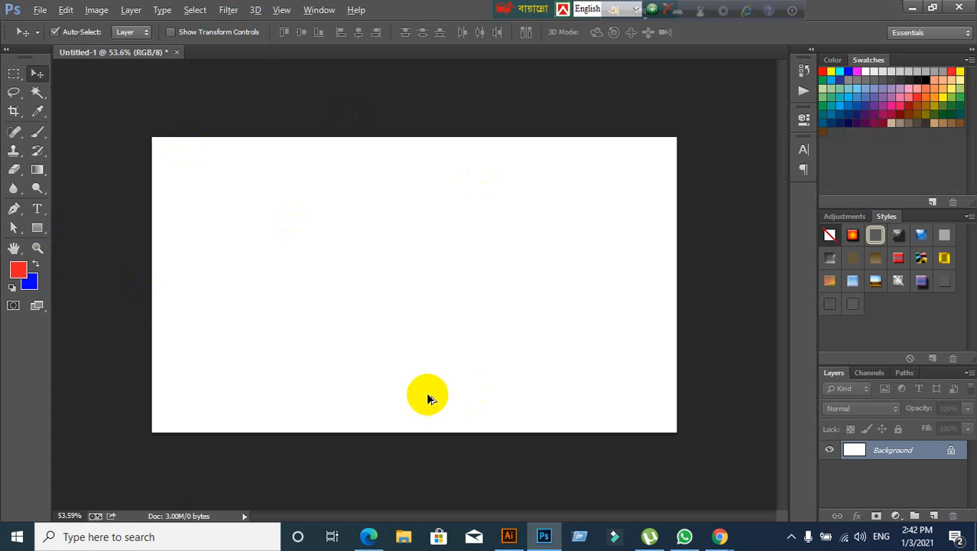
Fill the Background layer with the red foreground color, and refill it with the blue background color
key("alt+BackSpace")
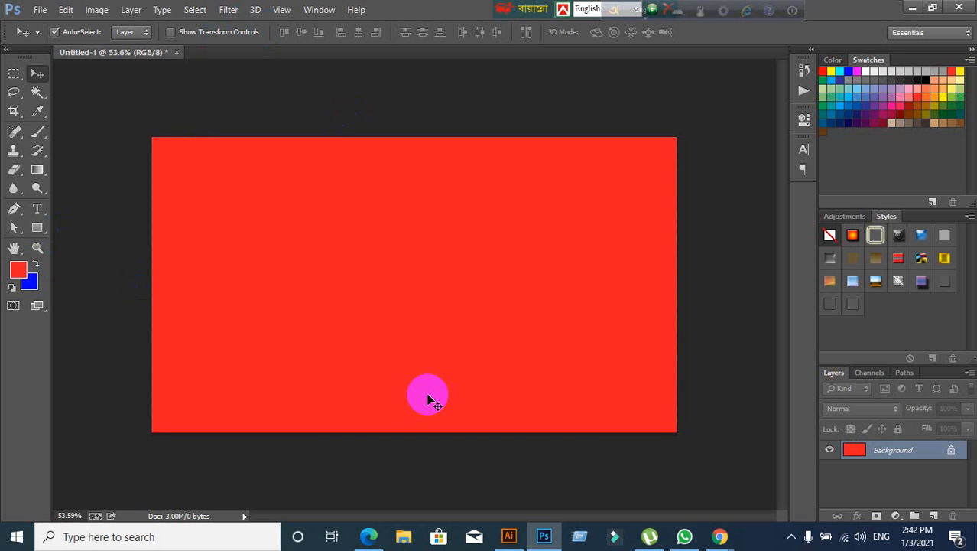
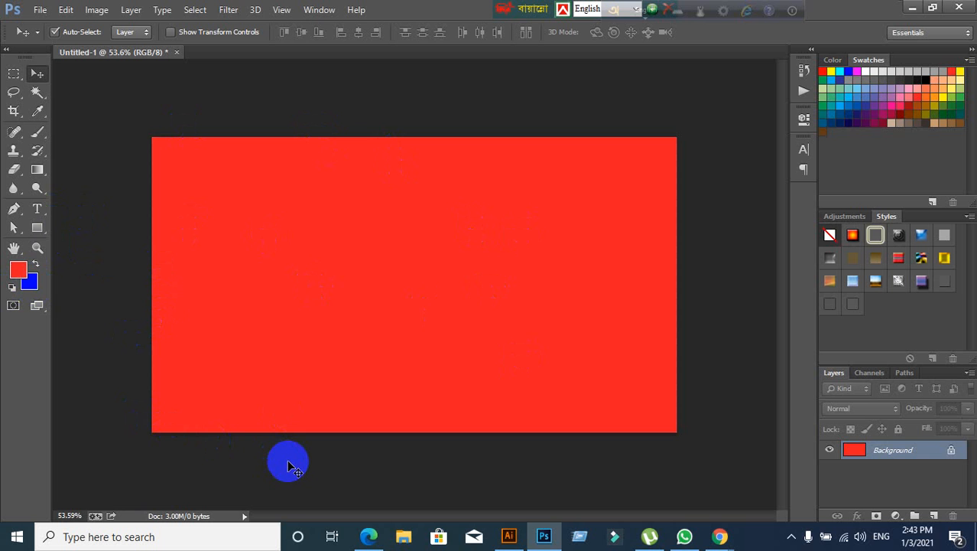
key("ctrl+BackSpace")
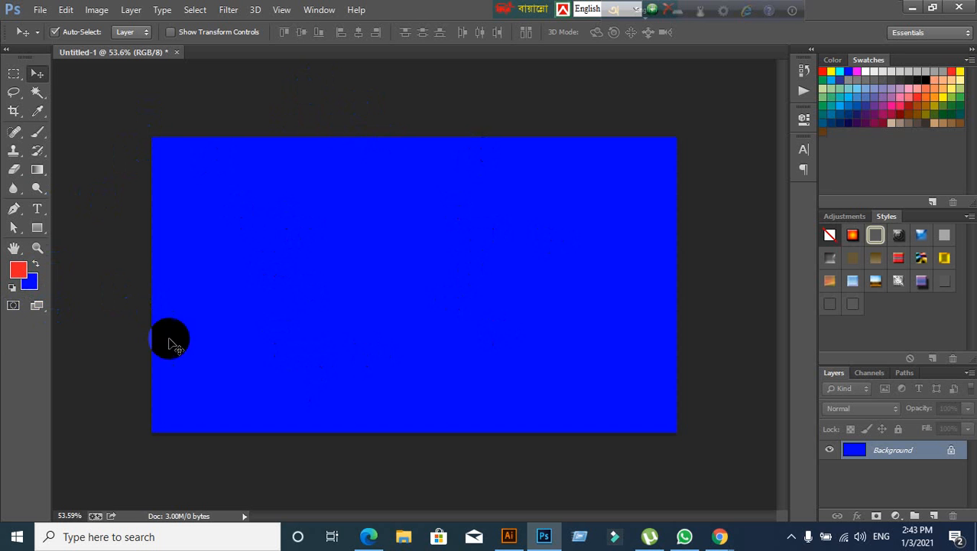
Set the foreground color to turquoise #00ffd2 and fill the Background layer with it
left_click(16, 271)
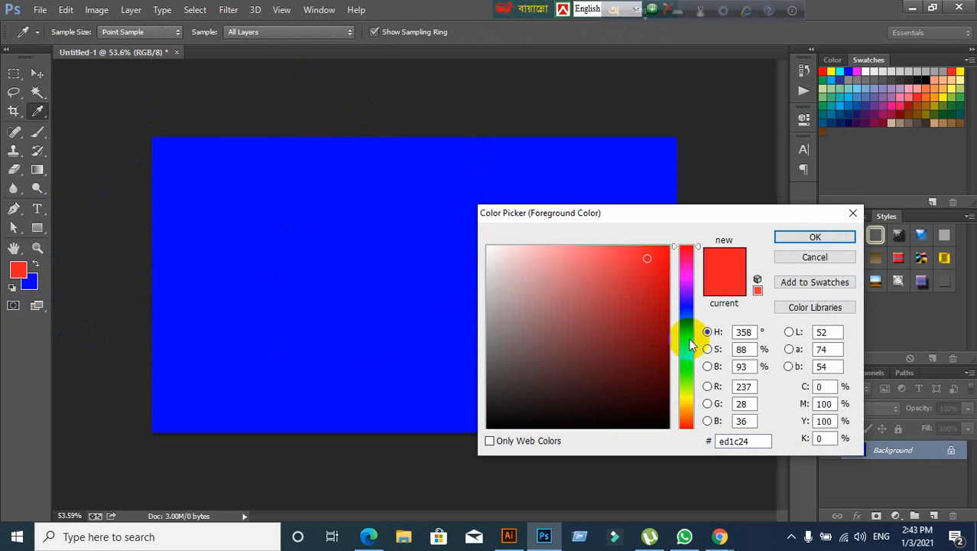
left_click(689, 426)
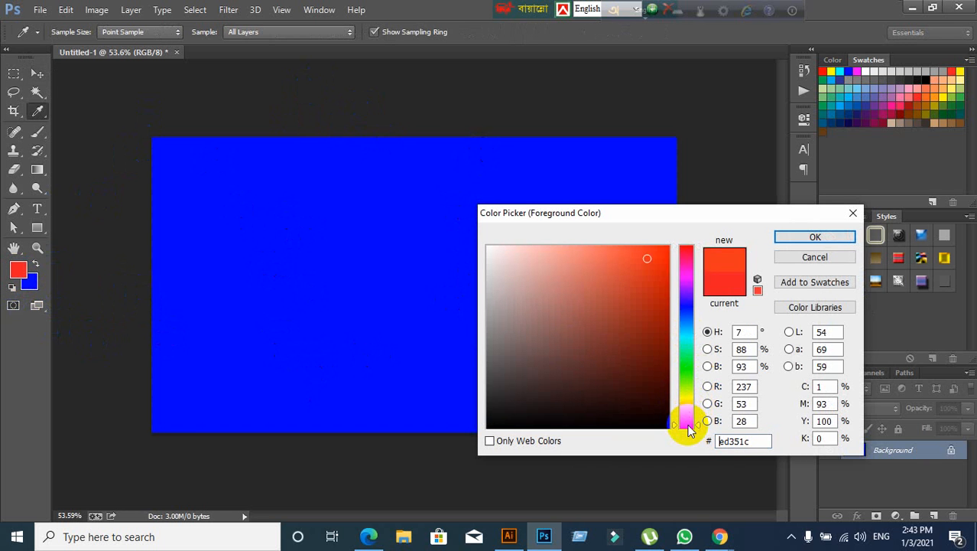
left_click(671, 257)
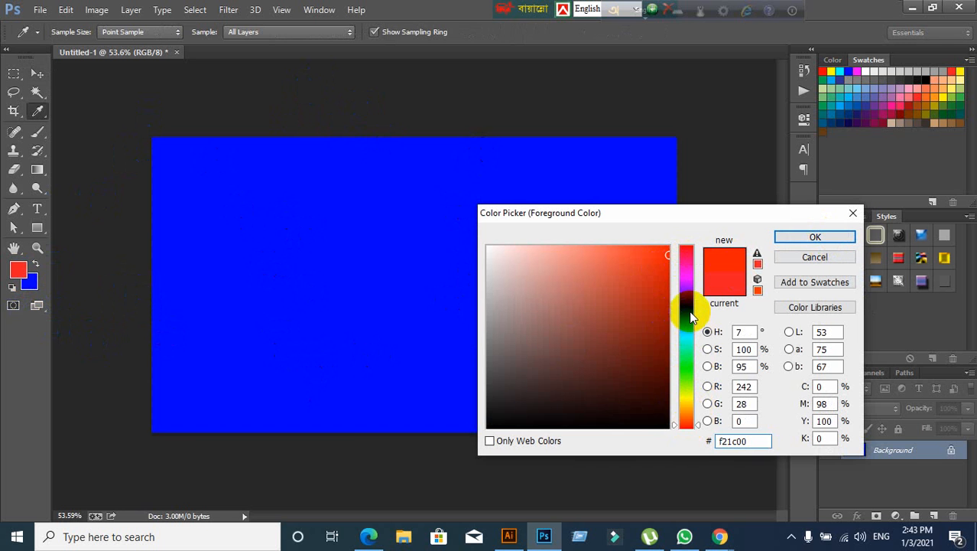
left_click(686, 341)
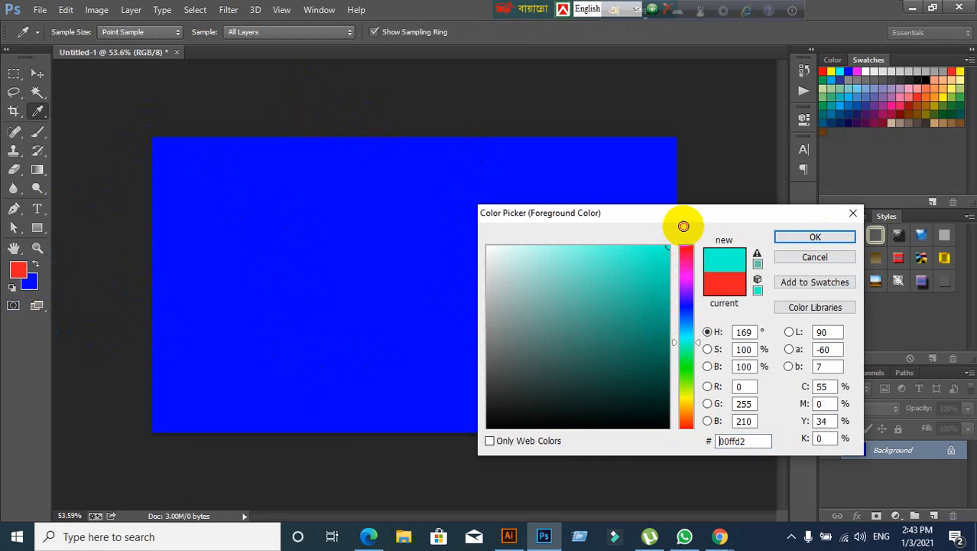
left_click(814, 238)
key("v")
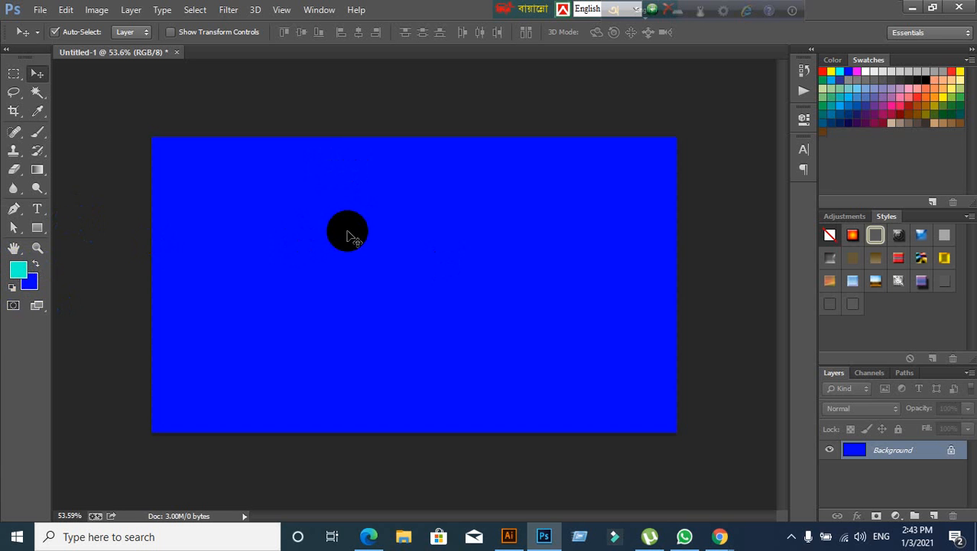
key("alt+BackSpace")
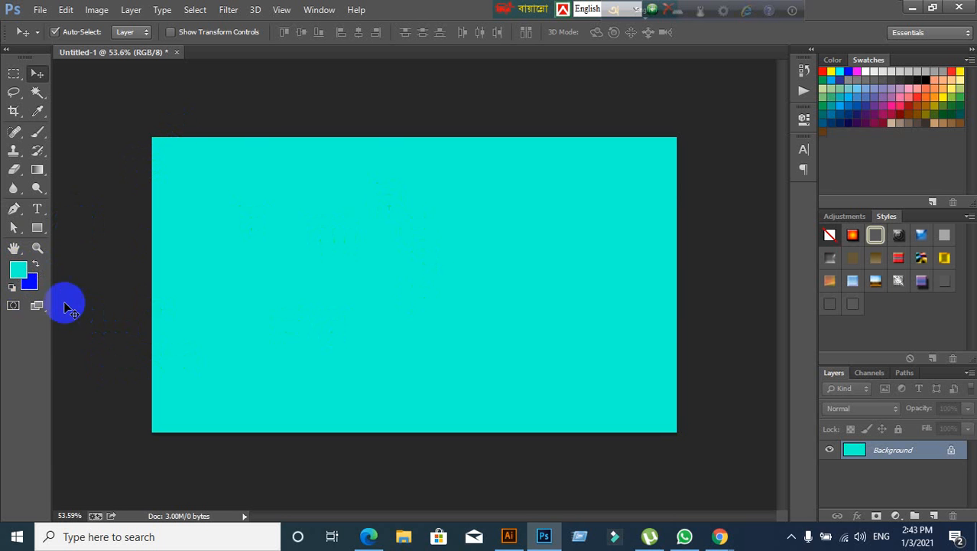
Set the background color to pinkish red #ff0042 and fill the Background layer with it
left_click(31, 285)
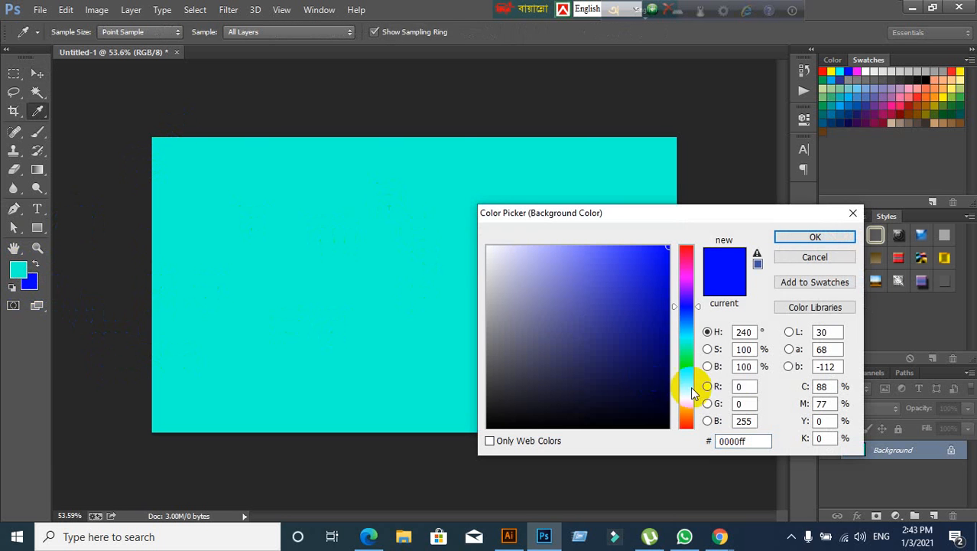
left_click(689, 255)
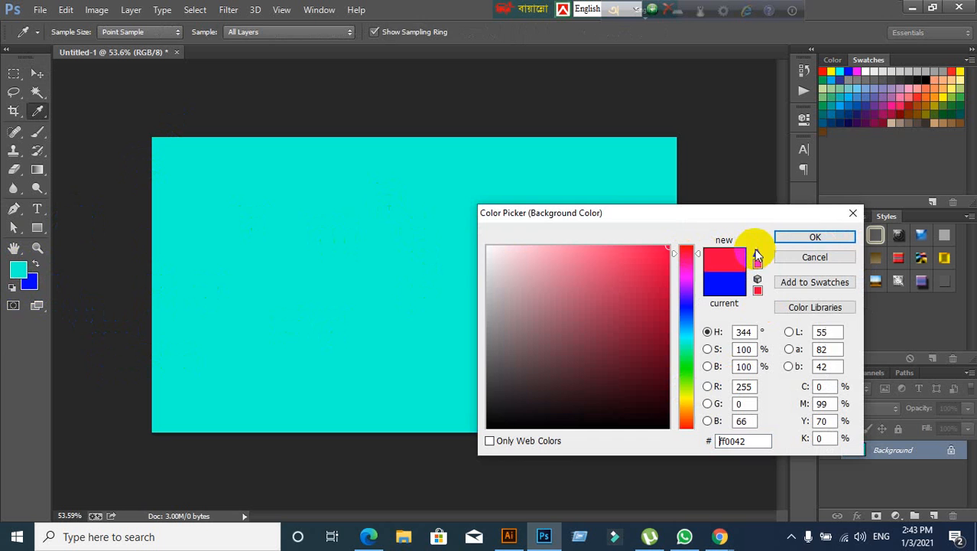
left_click(833, 238)
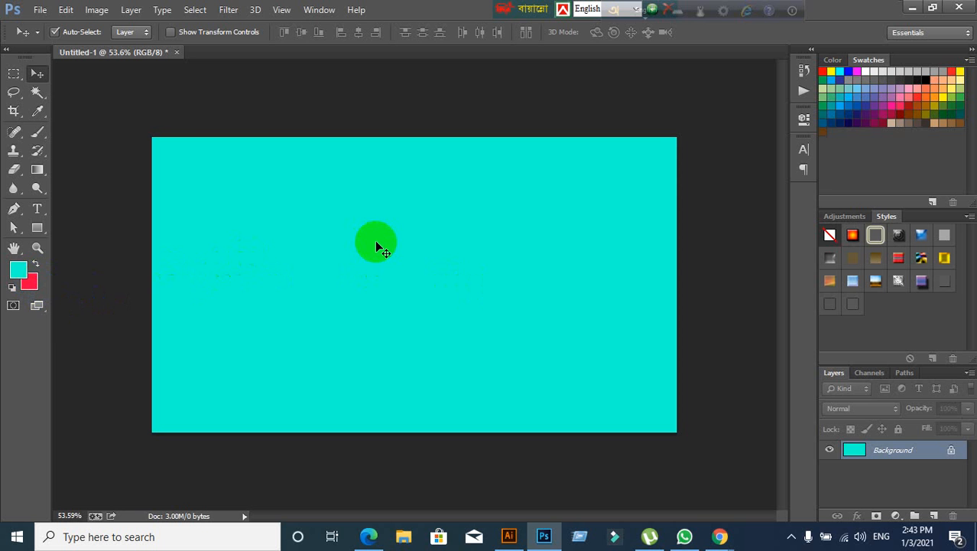
key("ctrl+BackSpace")
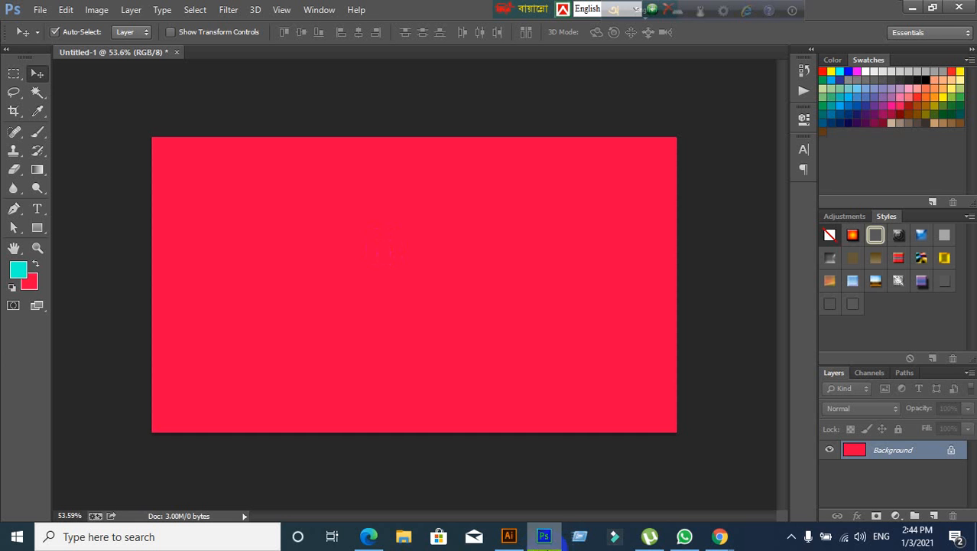
Switch to the Google Meet call and look over the participants
mouse_move(723, 539)
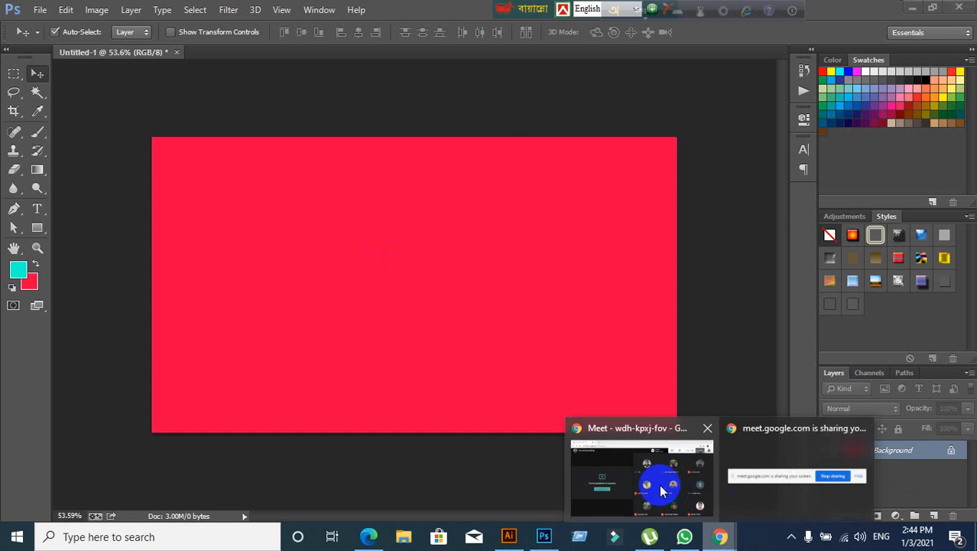
left_click(636, 454)
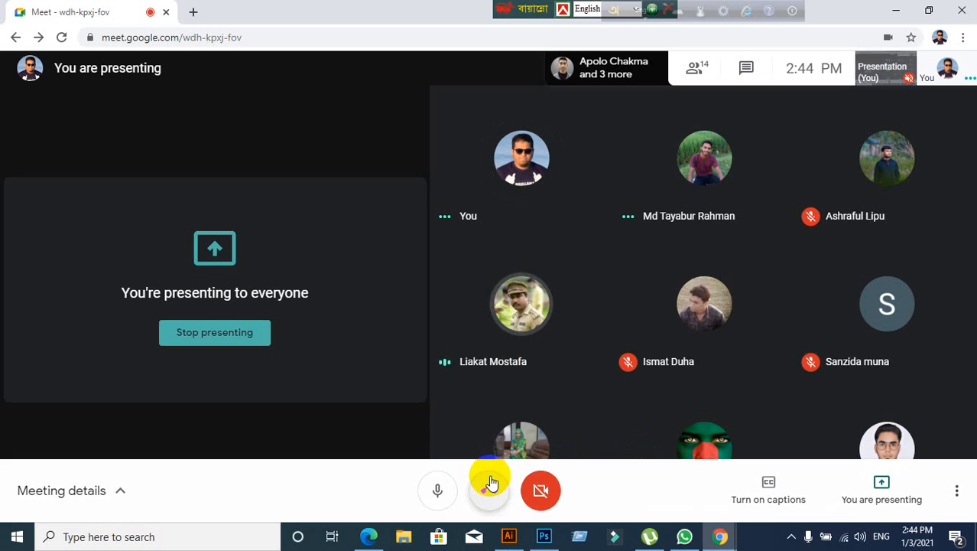
mouse_move(505, 538)
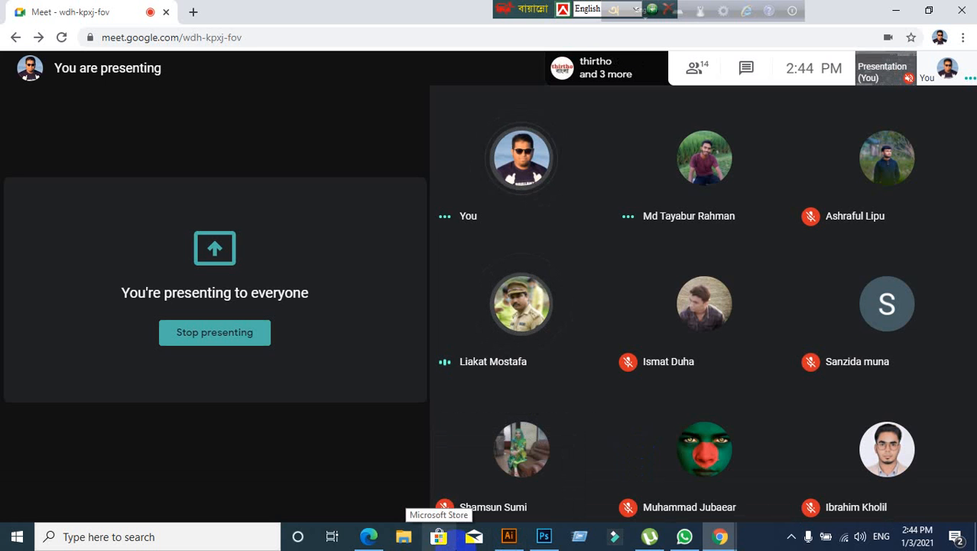
mouse_move(491, 394)
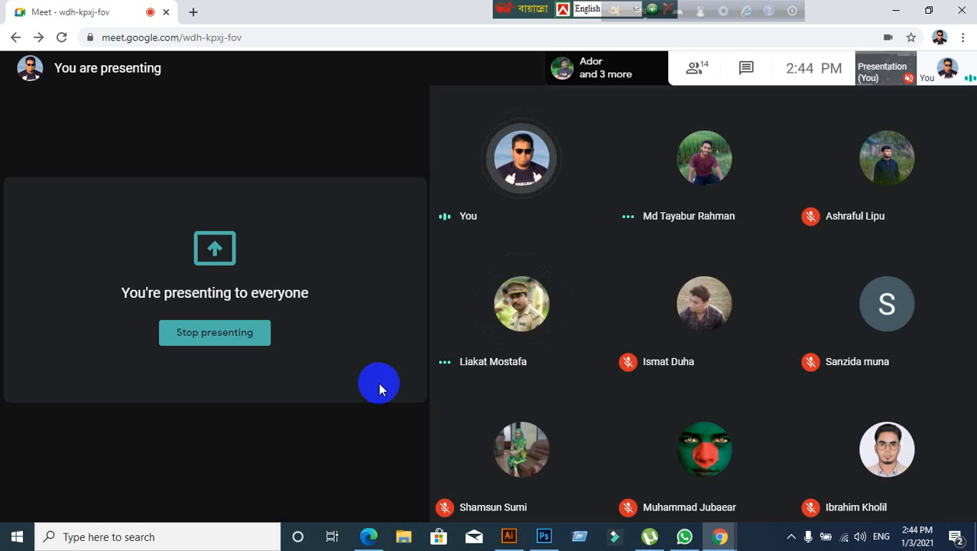
Minimize the Google Meet and Illustrator windows and switch back to the red Untitled-1 document in Photoshop
left_click(543, 536)
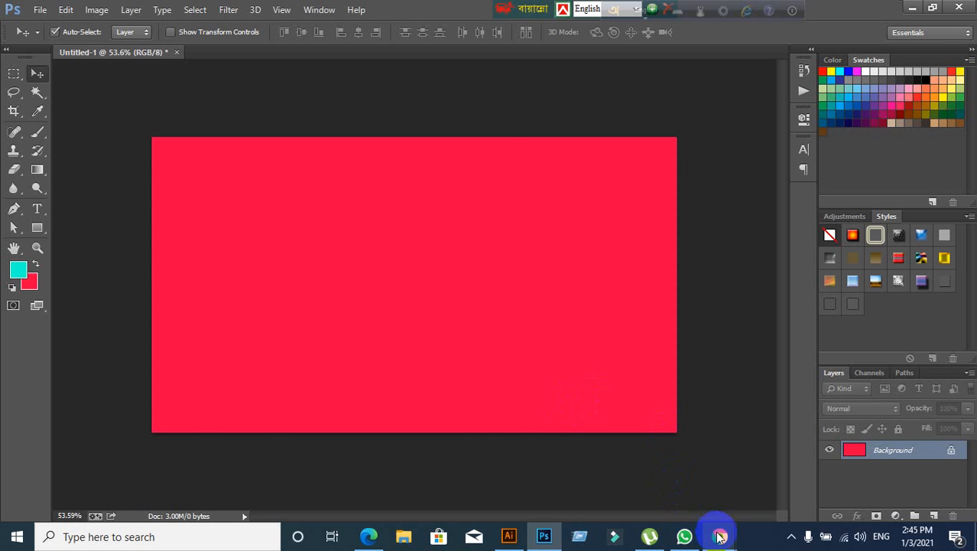
mouse_move(720, 533)
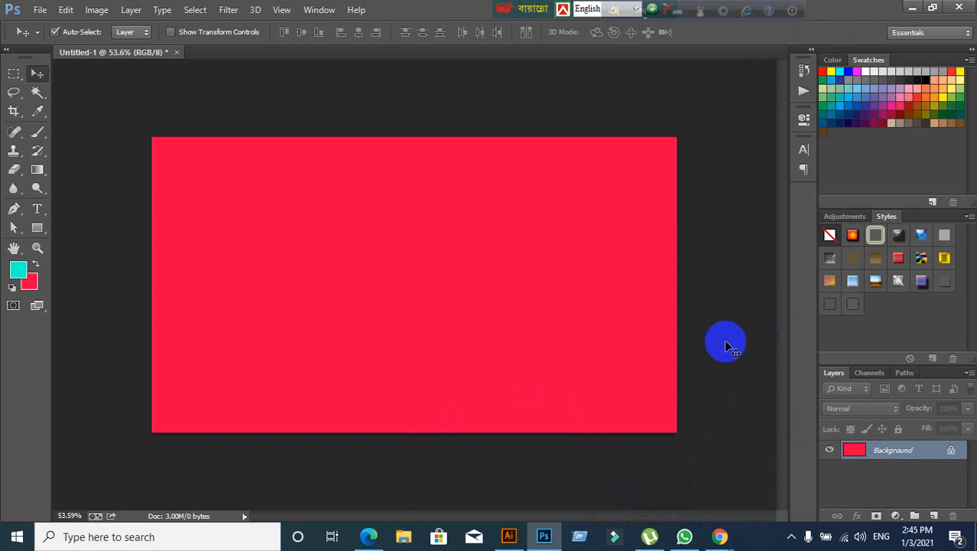
left_click(644, 474)
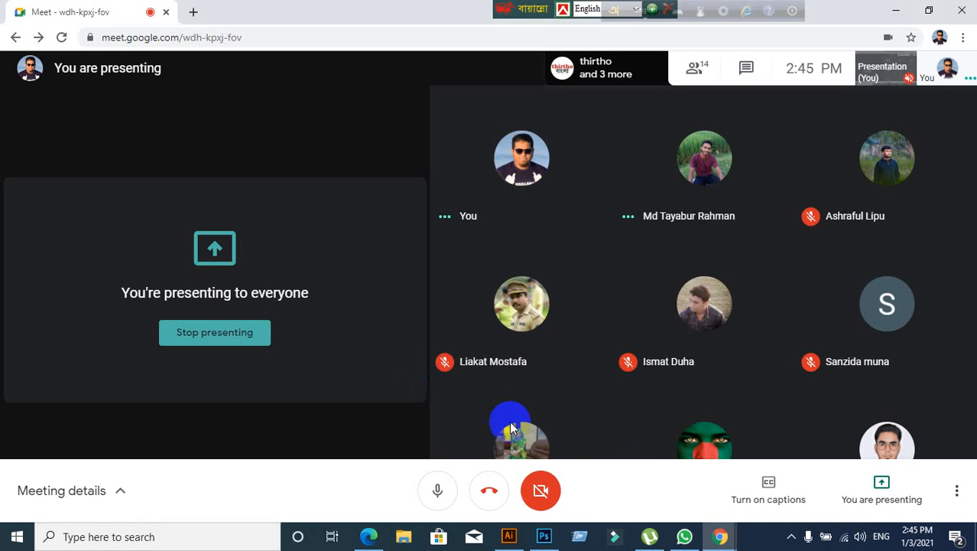
left_click(552, 536)
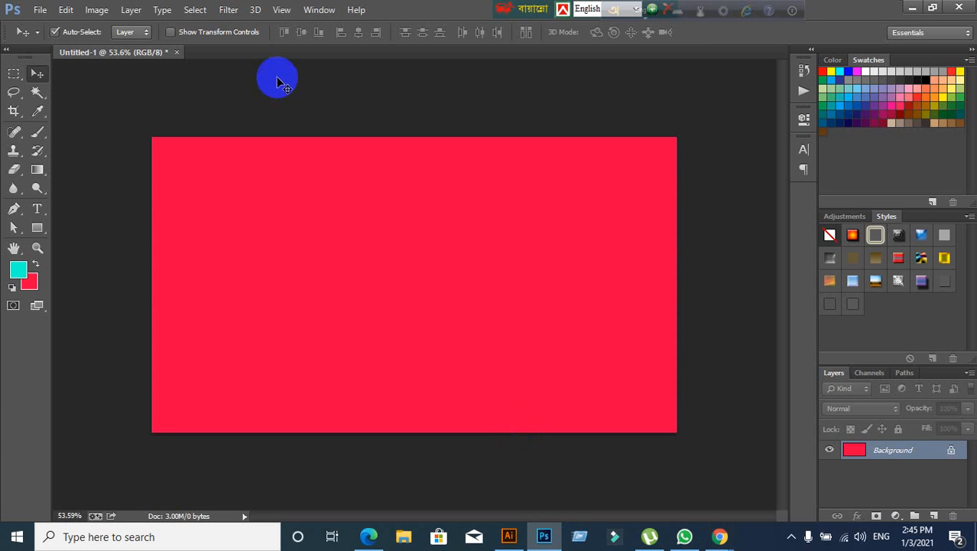
left_click(914, 9)
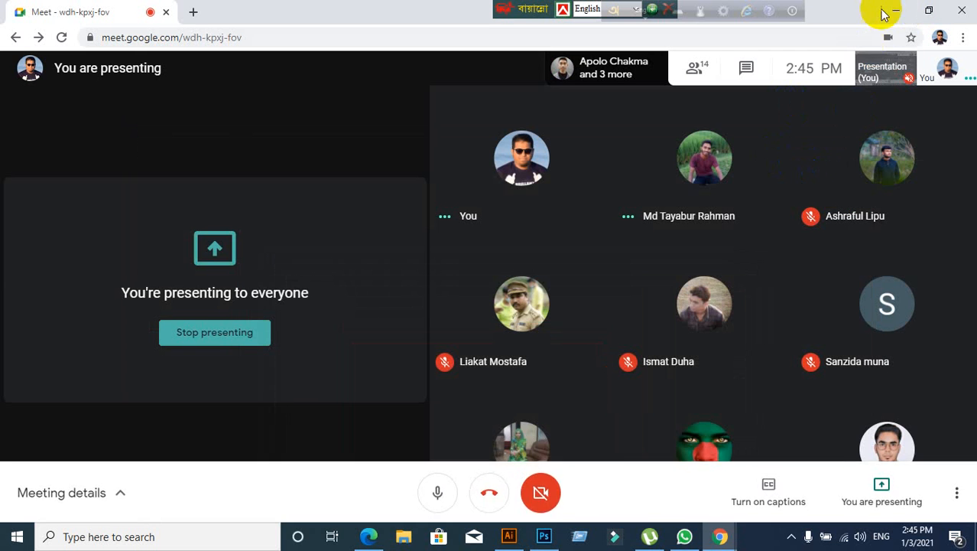
left_click(904, 9)
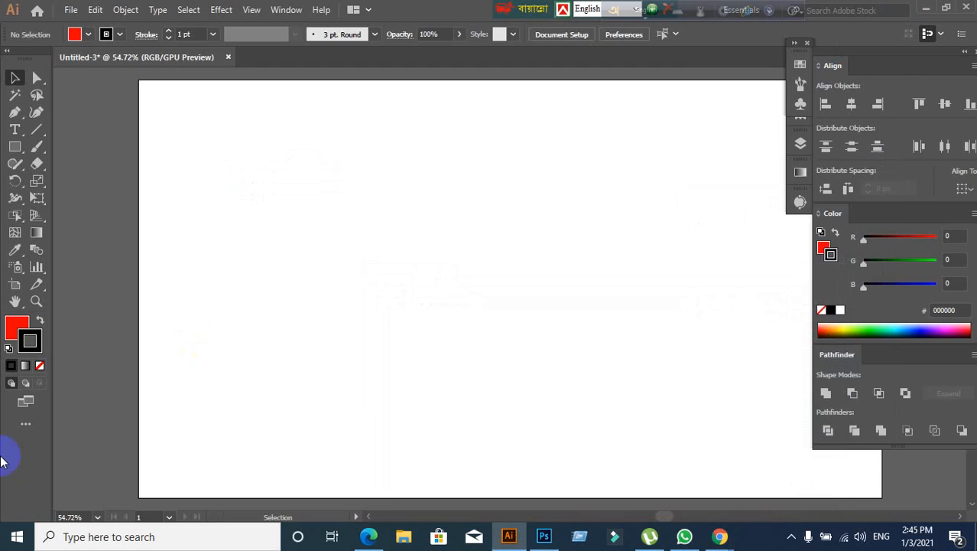
left_click(926, 10)
left_click(544, 536)
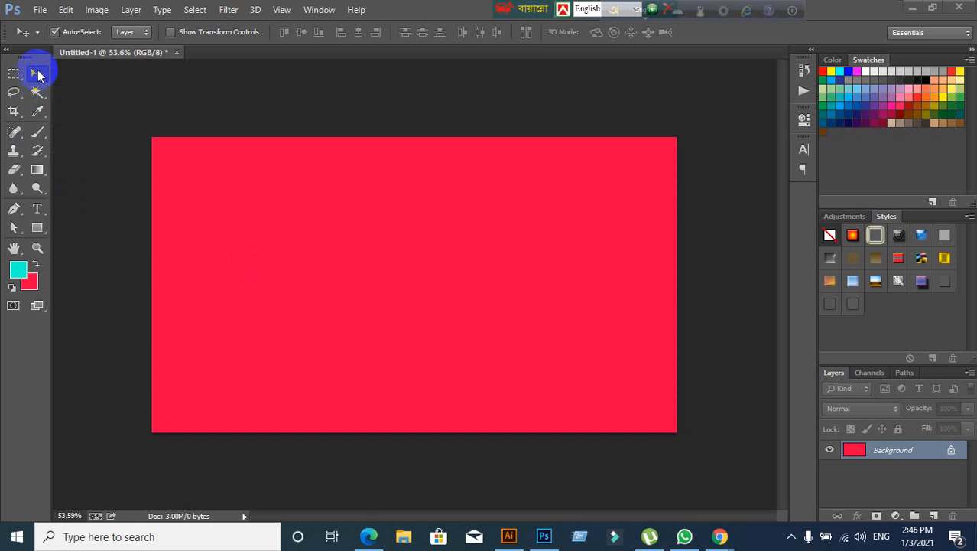
left_click(446, 240)
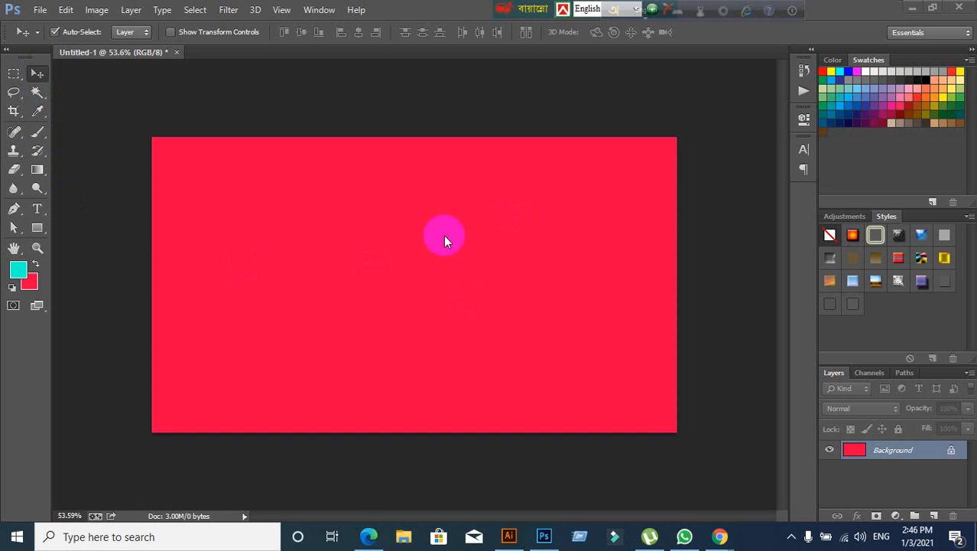
Examine the selection tools available in the Marquee and Lasso tool groups
left_click(23, 75)
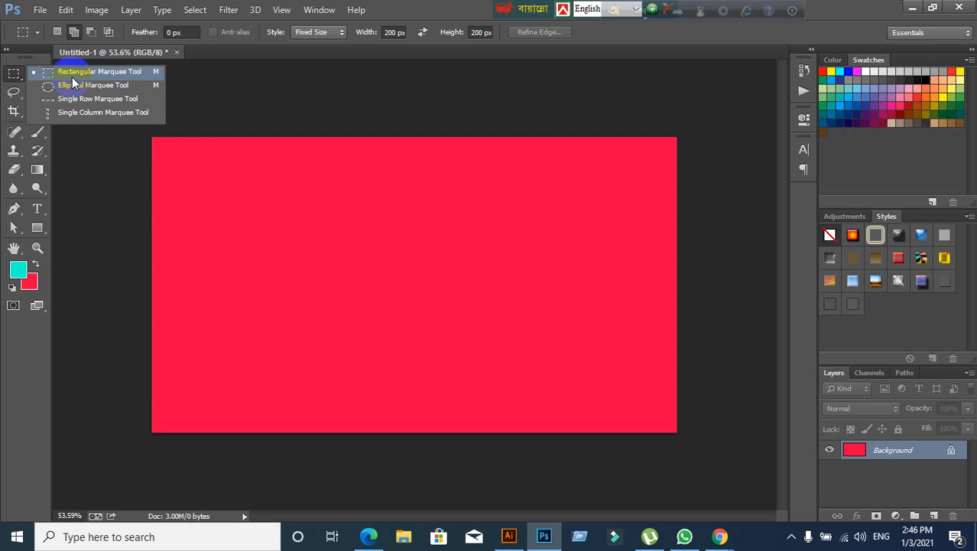
left_click(14, 94)
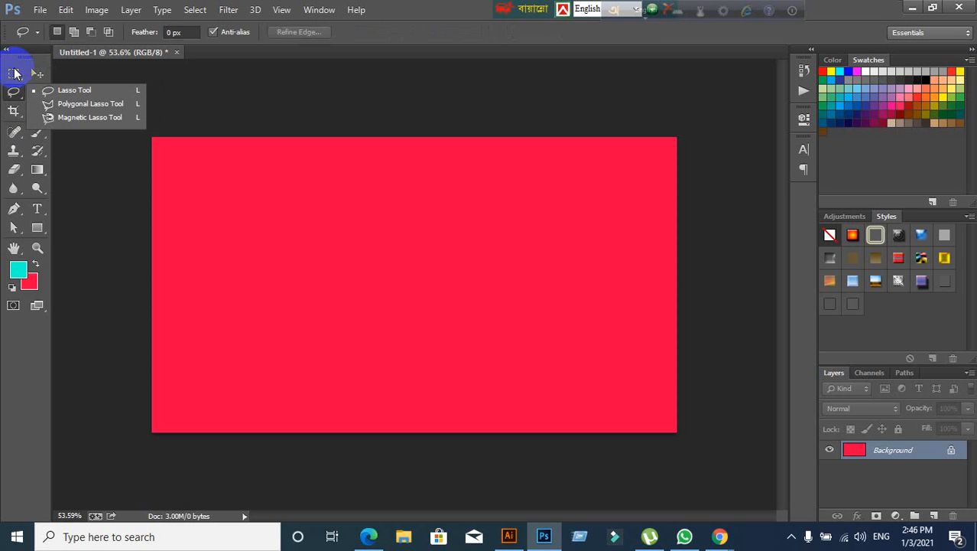
left_click(15, 73)
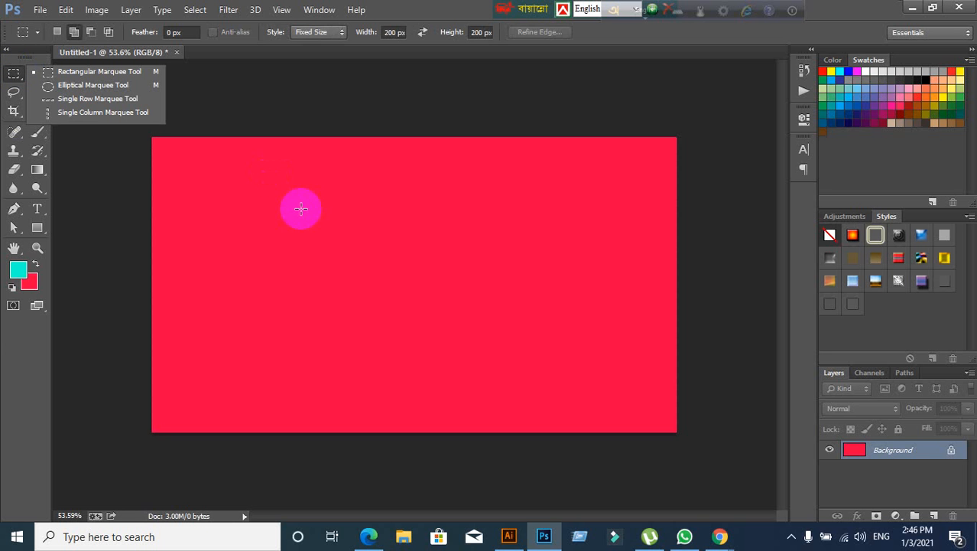
left_click(397, 7)
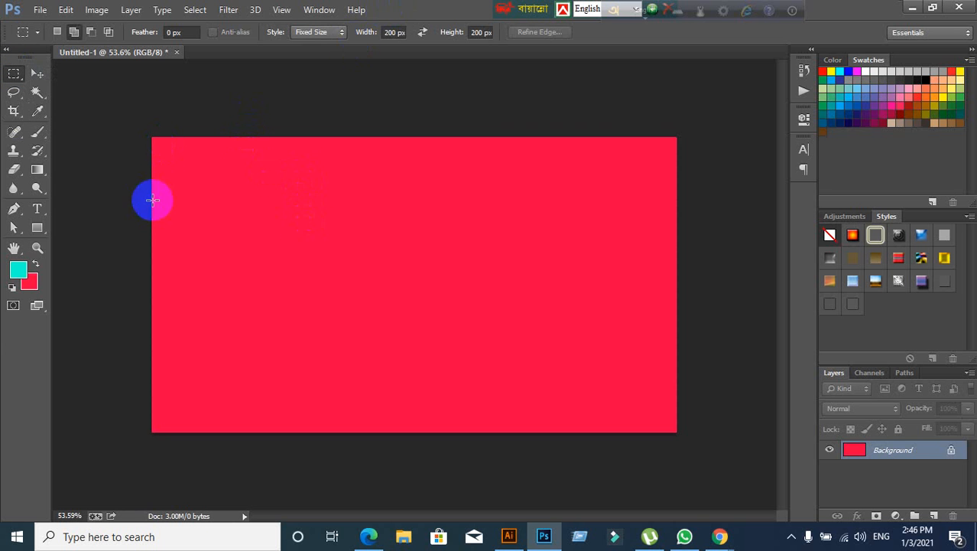
left_click(38, 73)
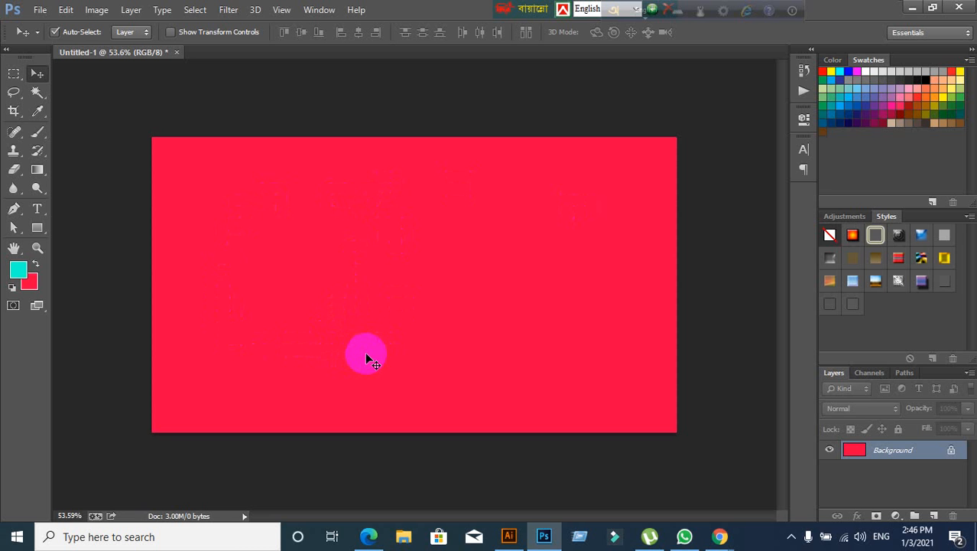
left_click(15, 77)
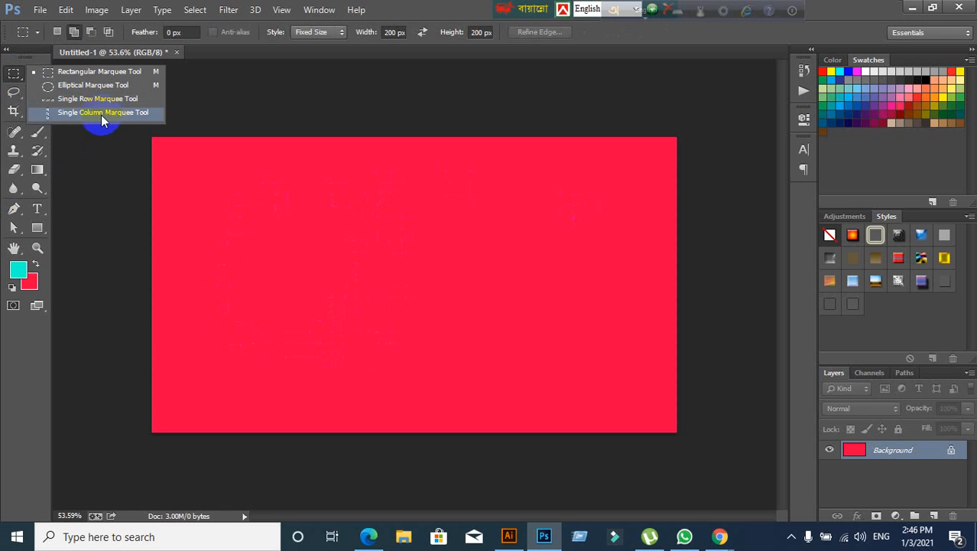
left_click(14, 92)
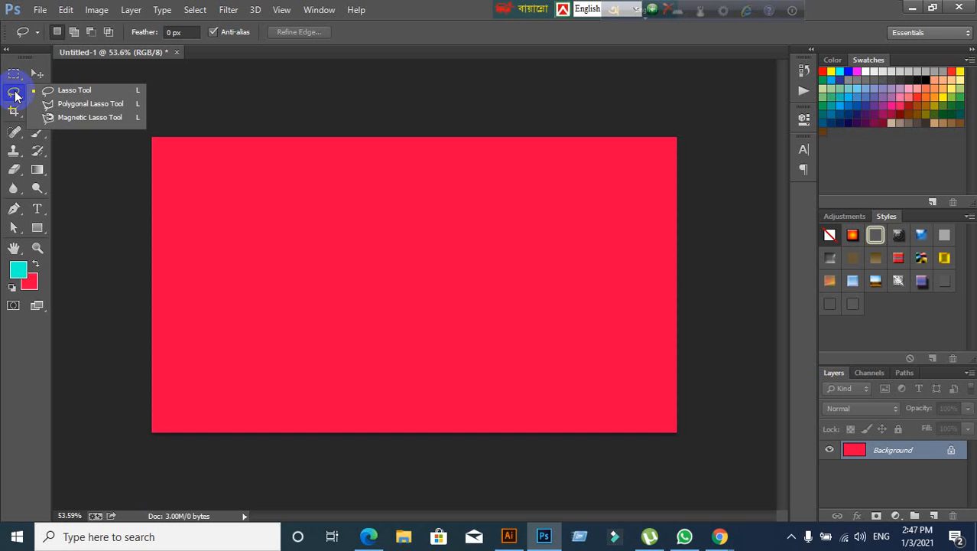
Try a fixed-size 200 by 200 px rectangular marquee, deselect it, and set the marquee style to Normal
left_click(15, 76)
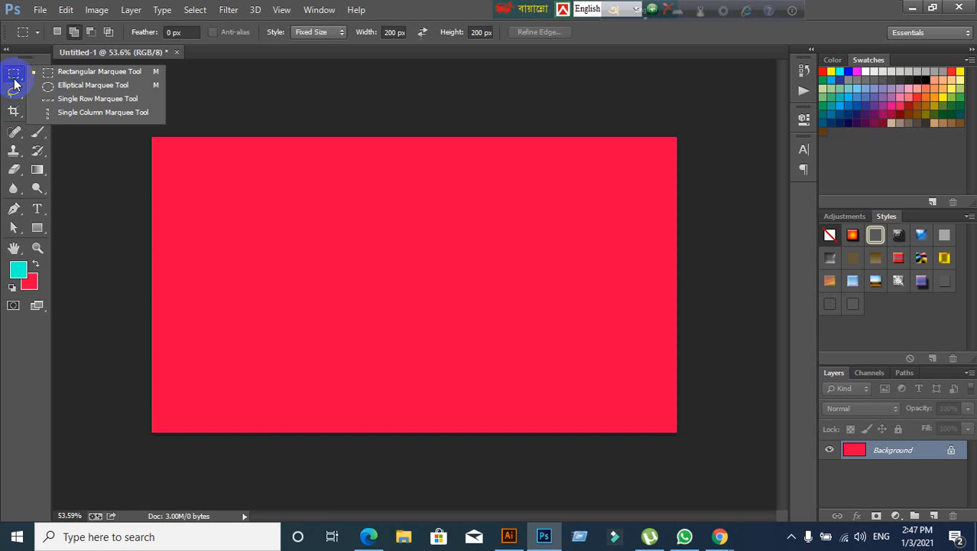
left_click(104, 71)
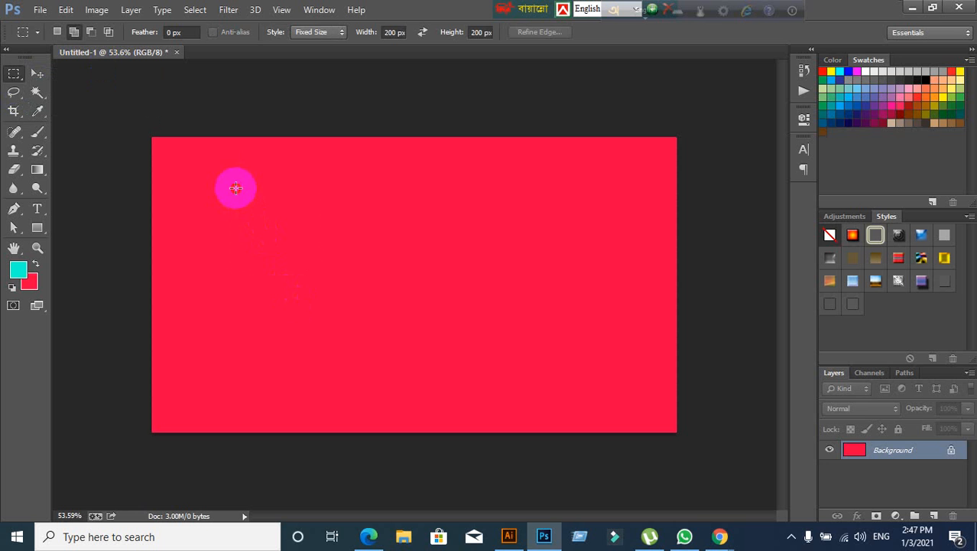
left_click_drag(235, 187, 259, 212)
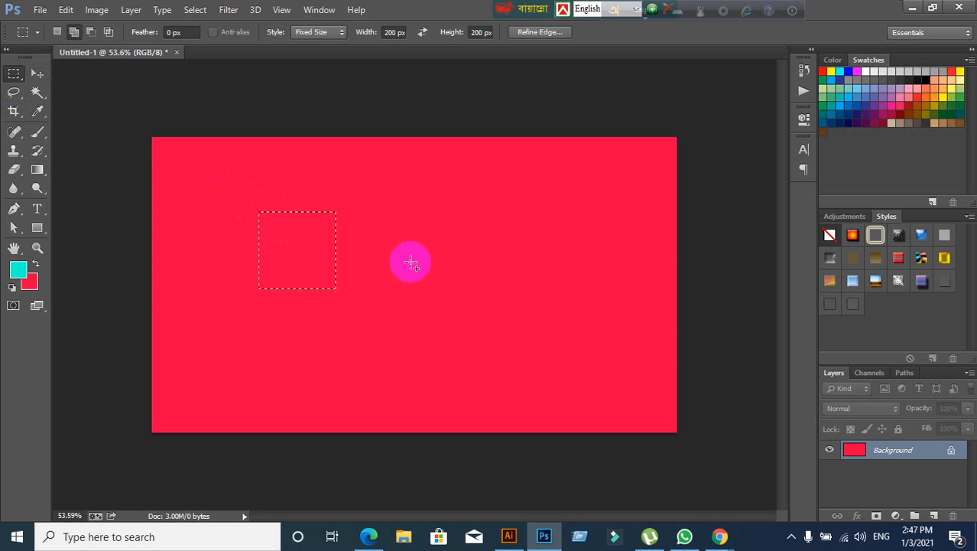
left_click(401, 184)
left_click(334, 35)
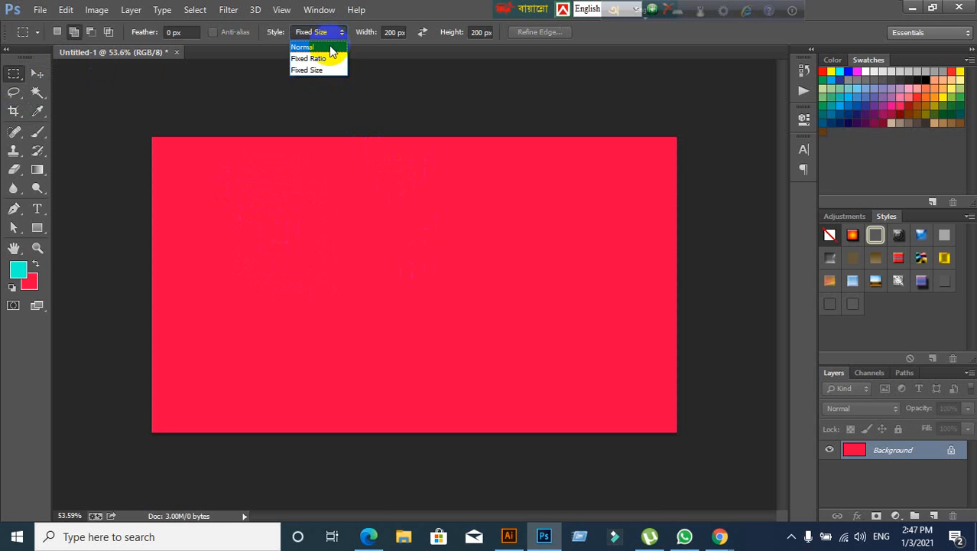
left_click(329, 48)
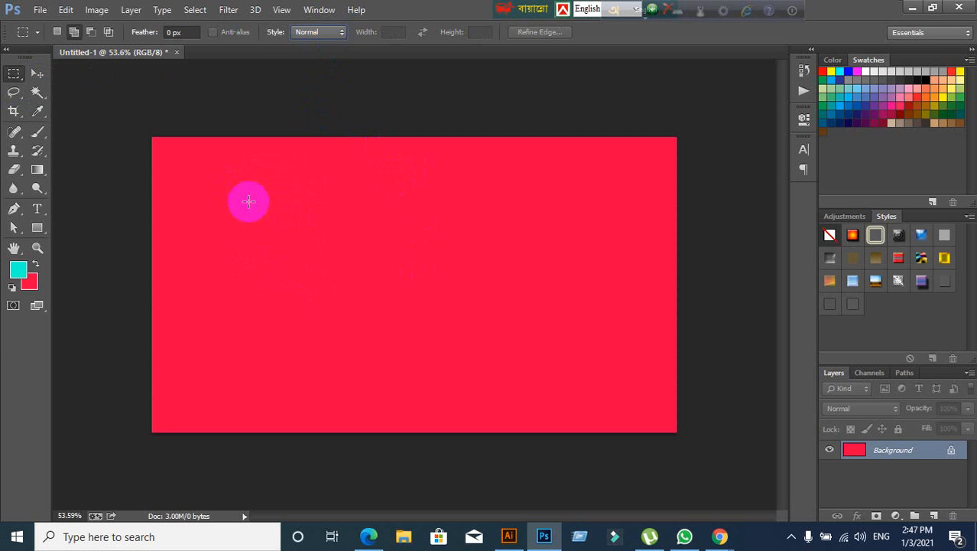
Draw freehand rectangular marquee selections on alternating halves of the canvas, ending with a large one left of center
left_click_drag(203, 182, 389, 357)
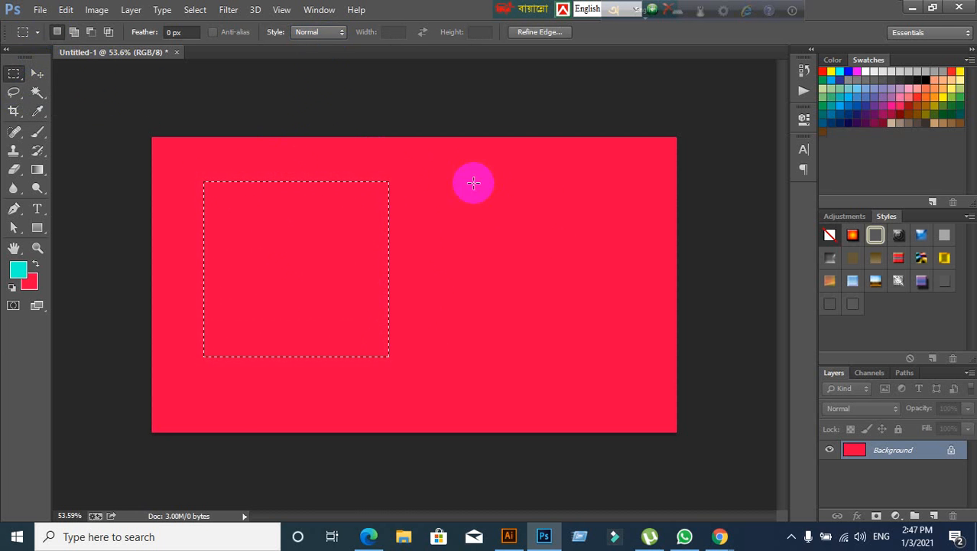
left_click_drag(450, 179, 601, 350)
left_click_drag(197, 182, 351, 351)
left_click_drag(443, 197, 601, 360)
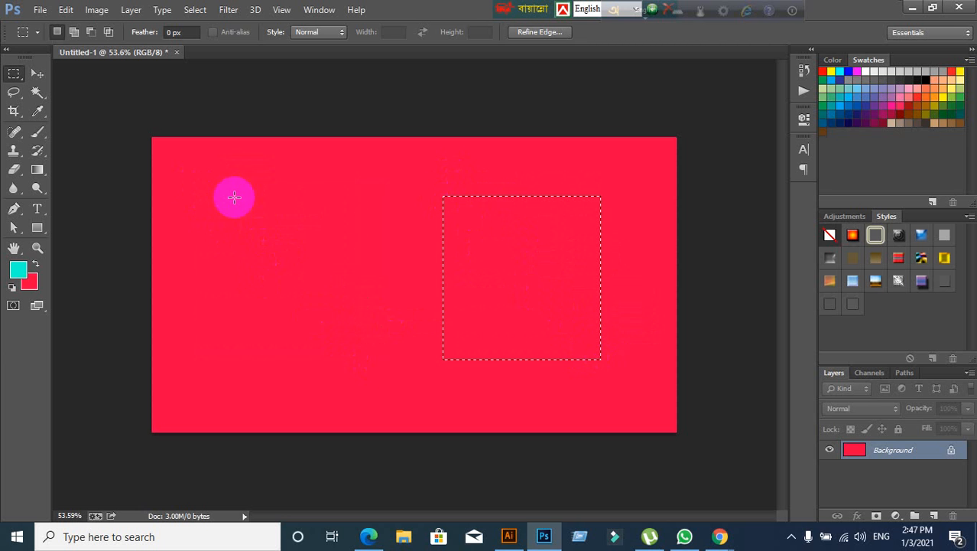
left_click_drag(234, 198, 436, 370)
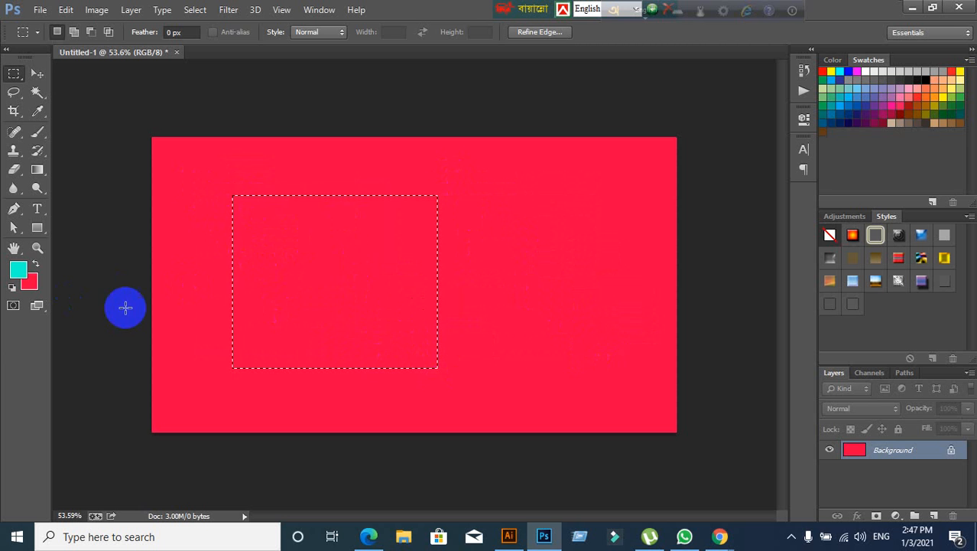
Set the background color to blue #0000ff, fill the rectangular selection with it, and deselect
left_click(32, 280)
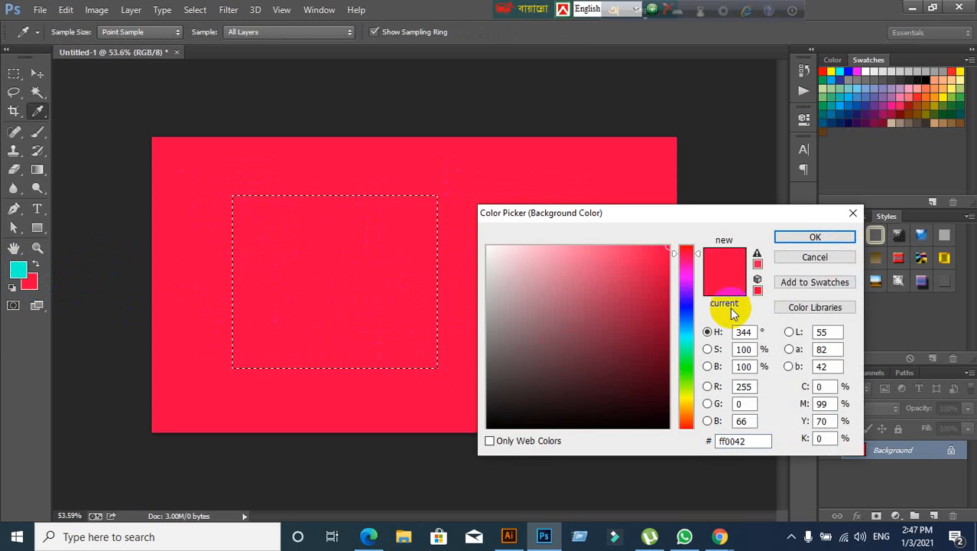
left_click(687, 306)
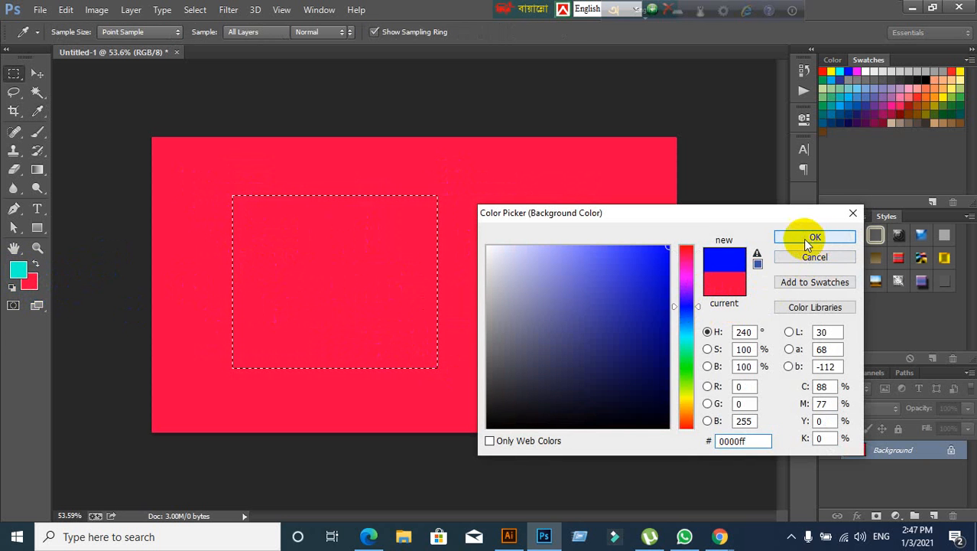
left_click(807, 242)
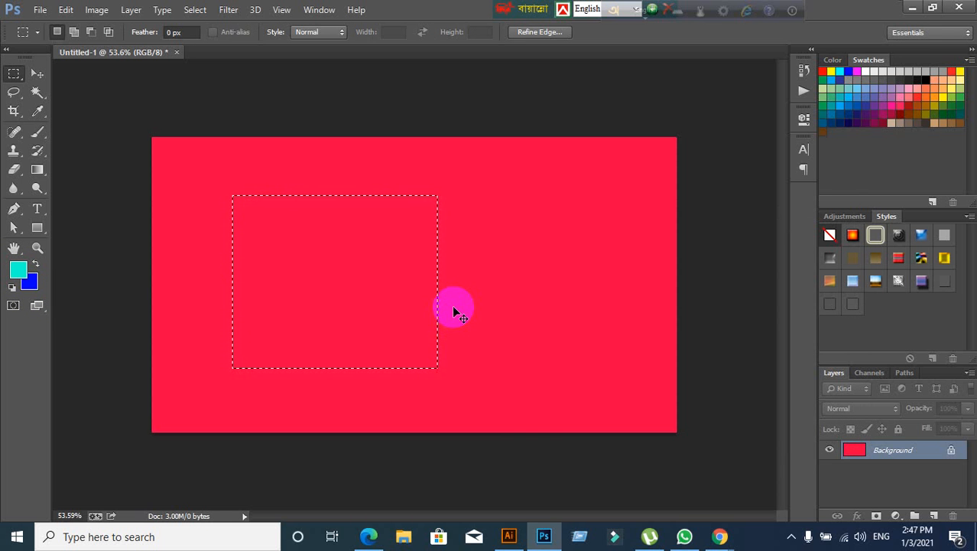
key("ctrl+BackSpace")
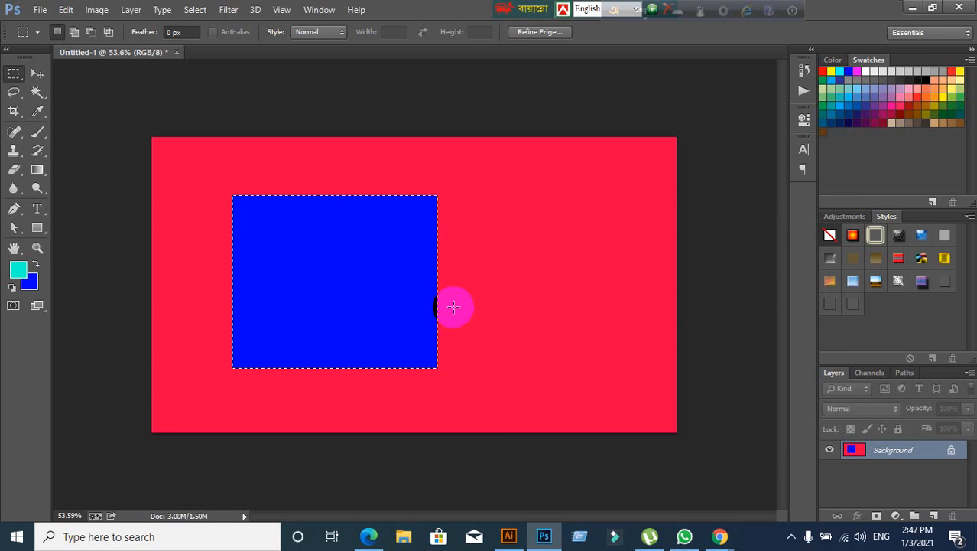
left_click(36, 75)
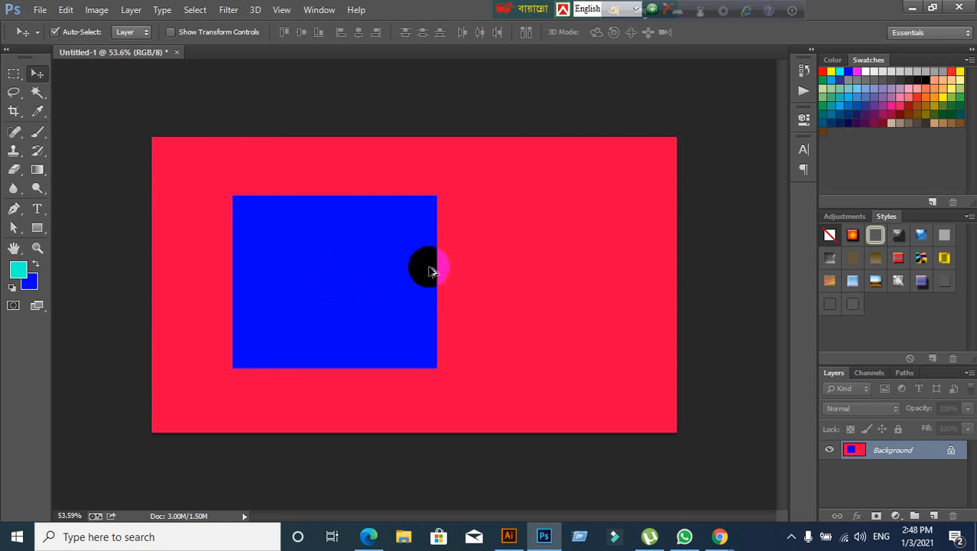
scroll(418, 272, "up", 1)
scroll(418, 272, "down", 1)
scroll(421, 270, "down", 2)
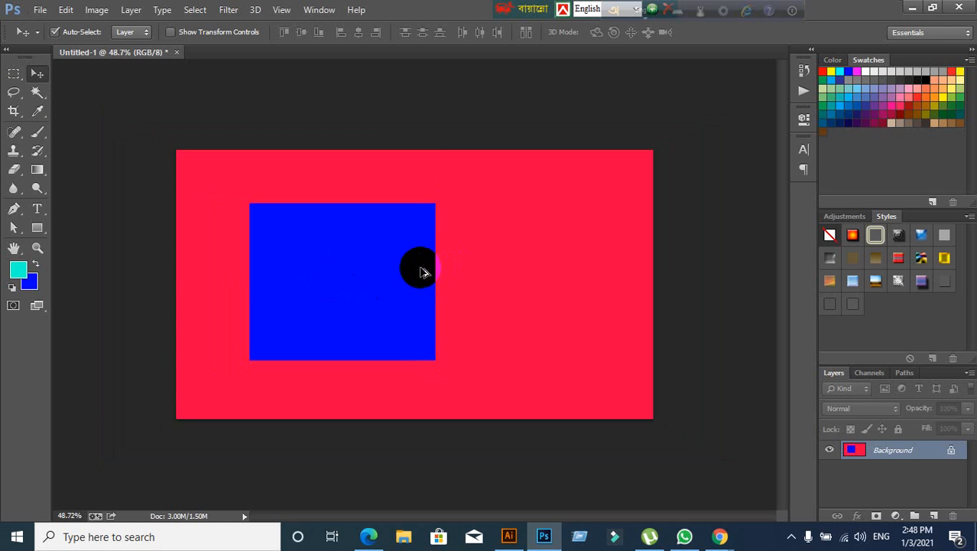
scroll(379, 257, "up", 3)
scroll(348, 257, "down", 1)
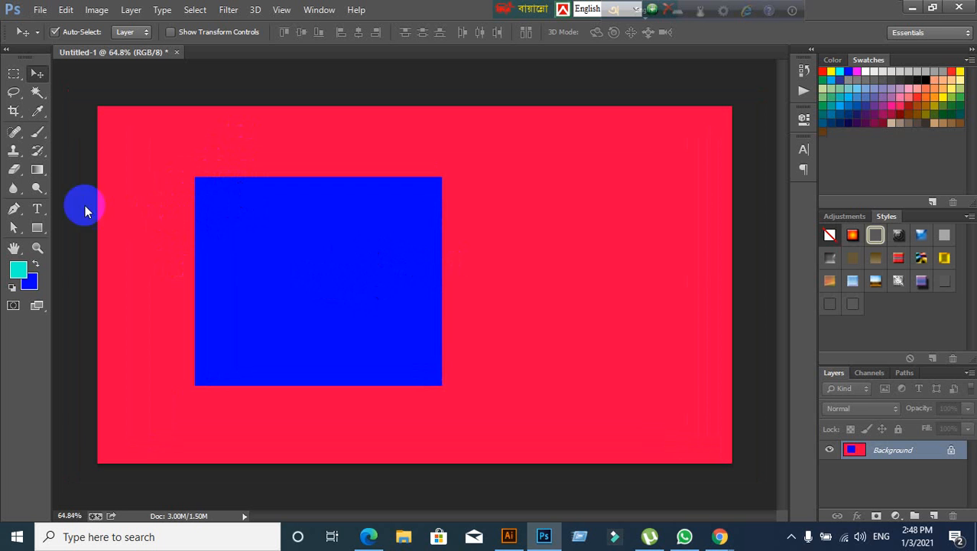
Draw several rectangular marquee selections in the red area beside the blue rectangle, clearing each one
left_click(14, 74)
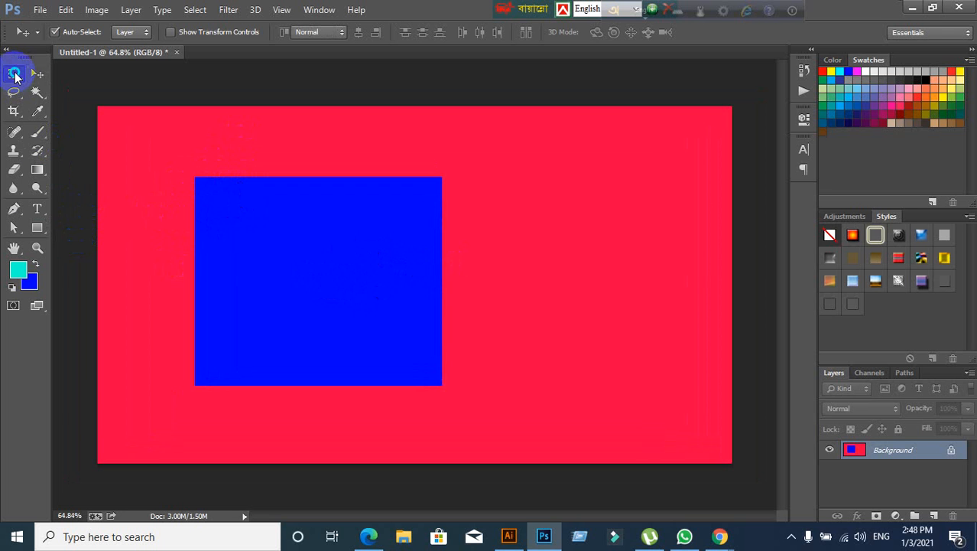
right_click(15, 75)
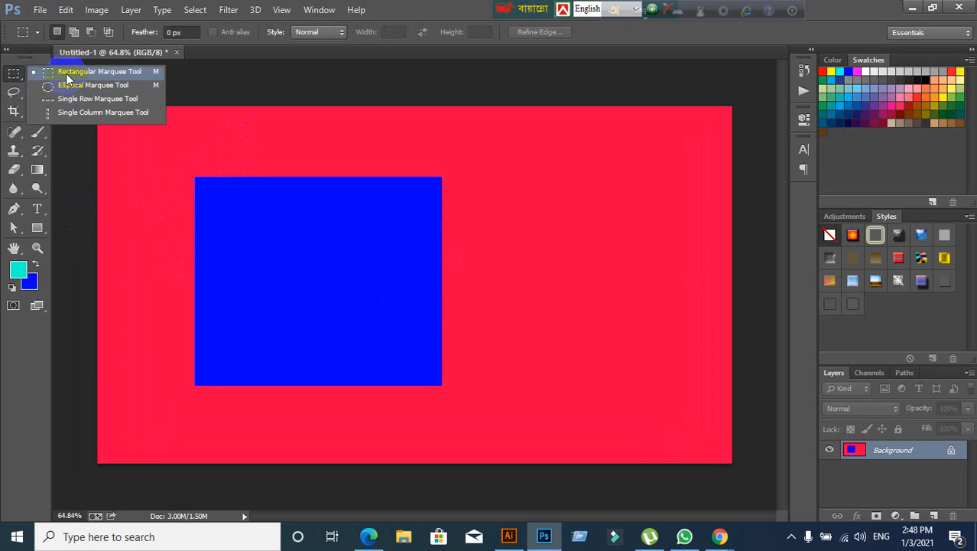
left_click(66, 73)
left_click_drag(506, 152, 613, 312)
left_click(510, 166)
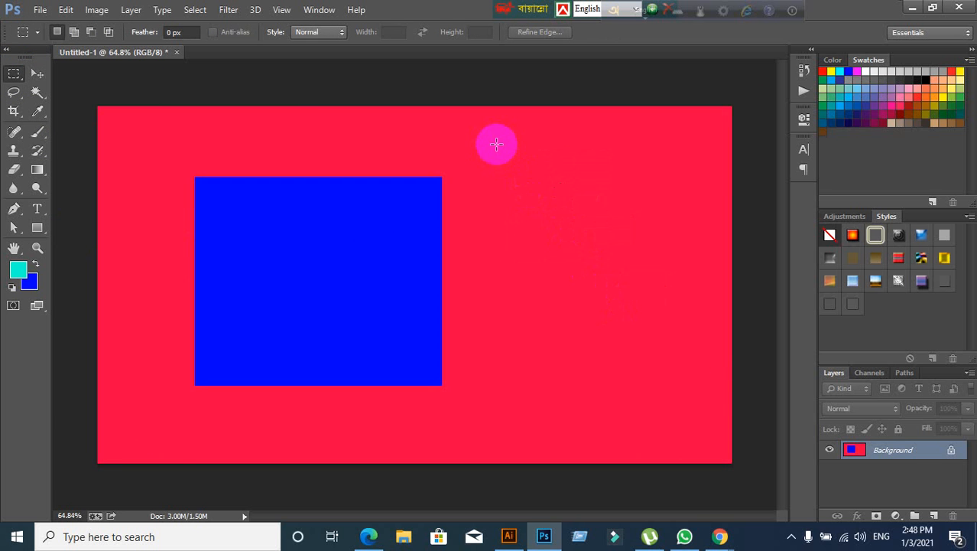
left_click_drag(497, 144, 596, 271)
key("ctrl+d")
left_click_drag(529, 191, 582, 242)
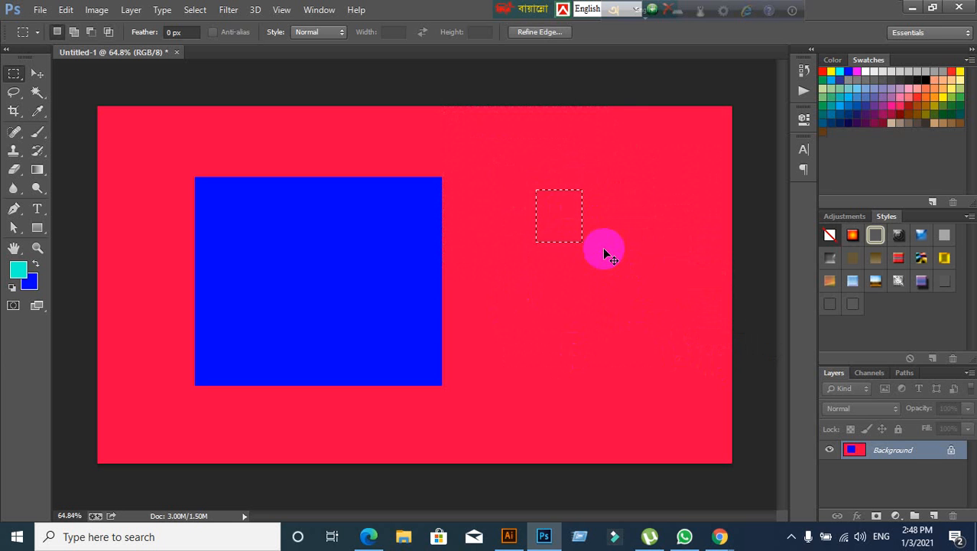
key("ctrl+d")
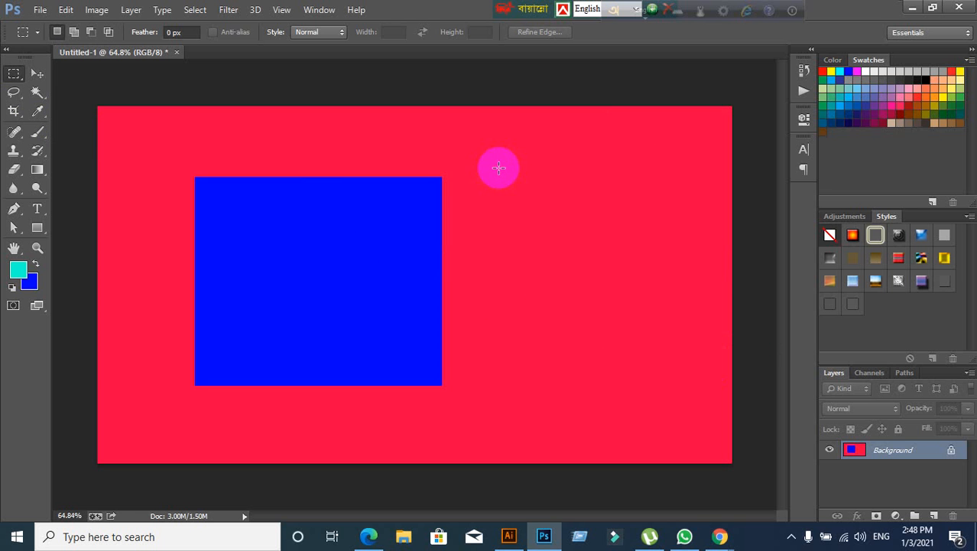
Compare the tool options of the Move, Rectangular Marquee, Lasso, Spot Healing Brush and History Brush tools
left_click(37, 73)
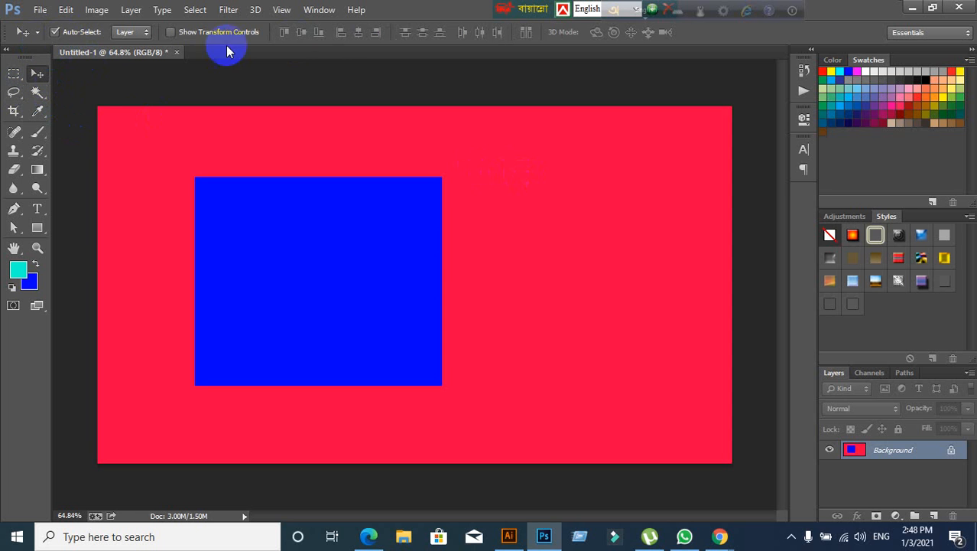
left_click(14, 73)
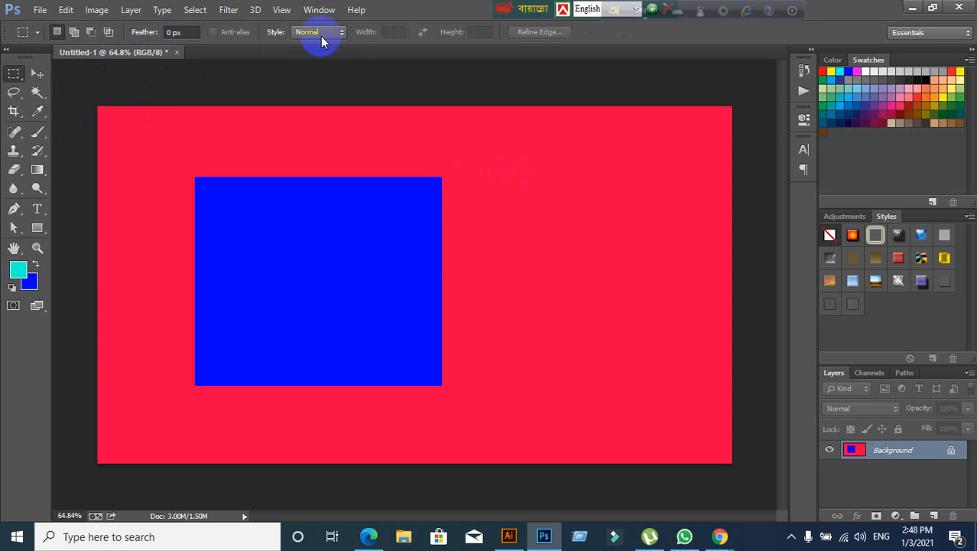
left_click(12, 94)
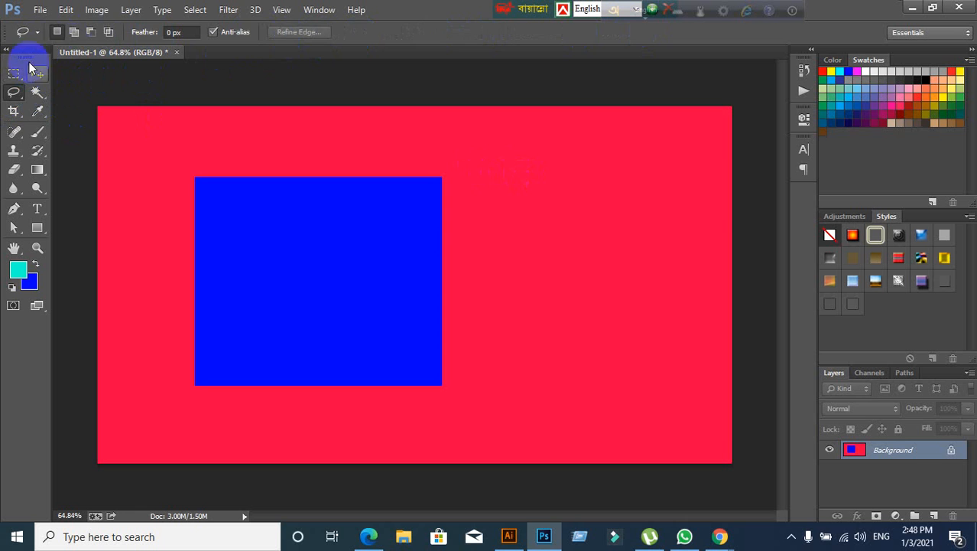
left_click(10, 135)
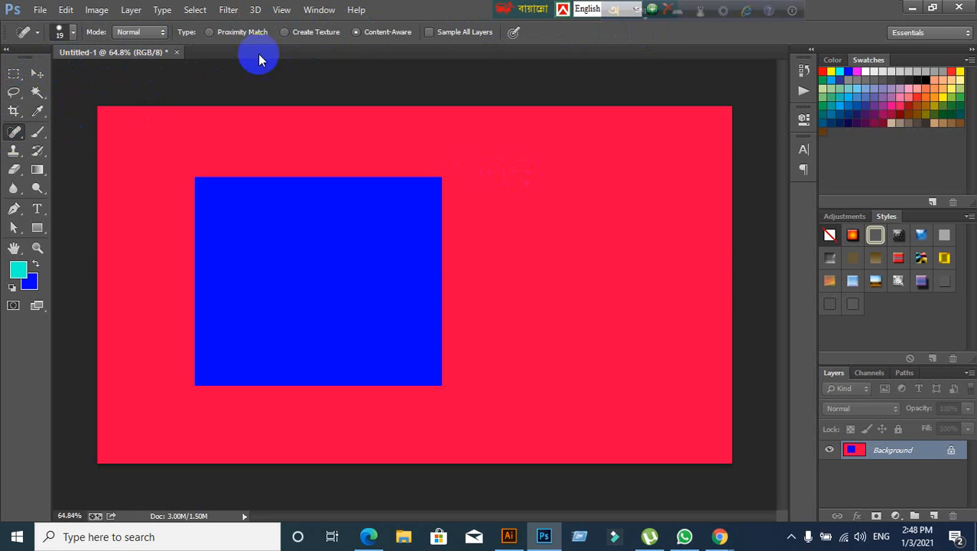
left_click(37, 151)
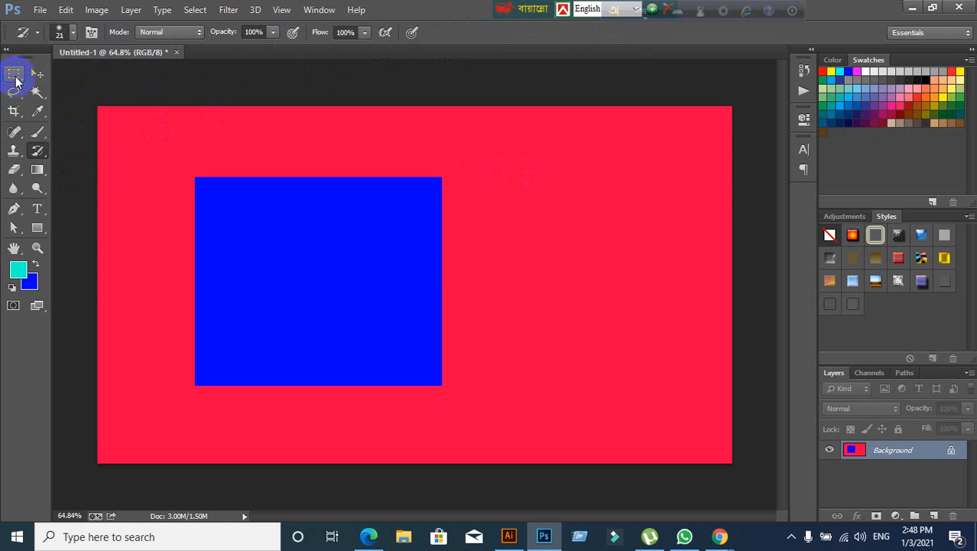
Draw a rectangular marquee in the red area beside the blue rectangle, fill it with the turquoise foreground color, and deselect
left_click(15, 75)
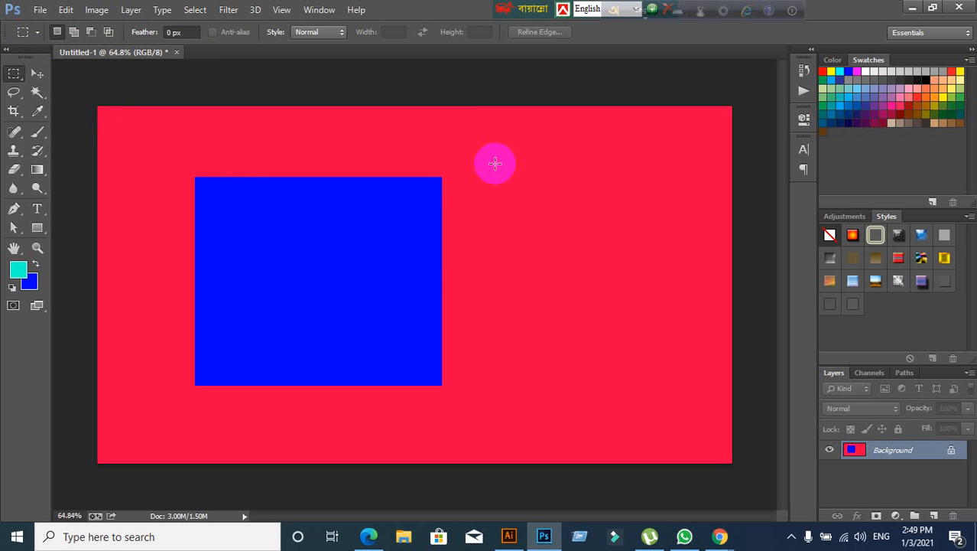
left_click_drag(495, 163, 633, 311)
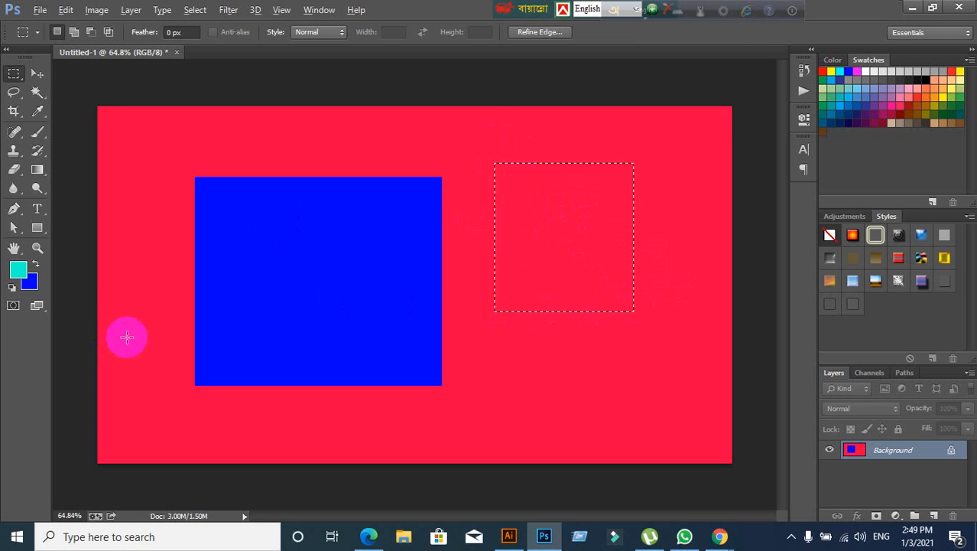
key("alt+BackSpace")
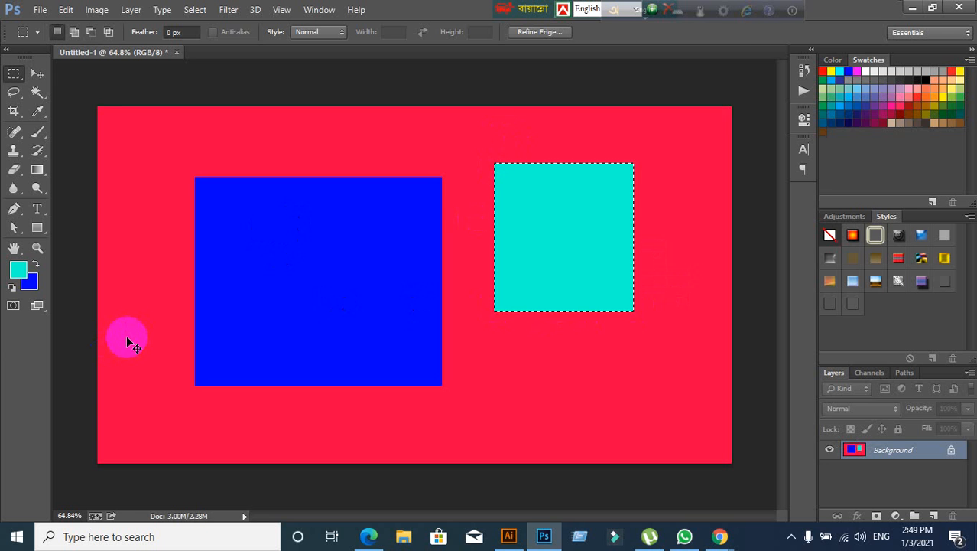
key("ctrl+d")
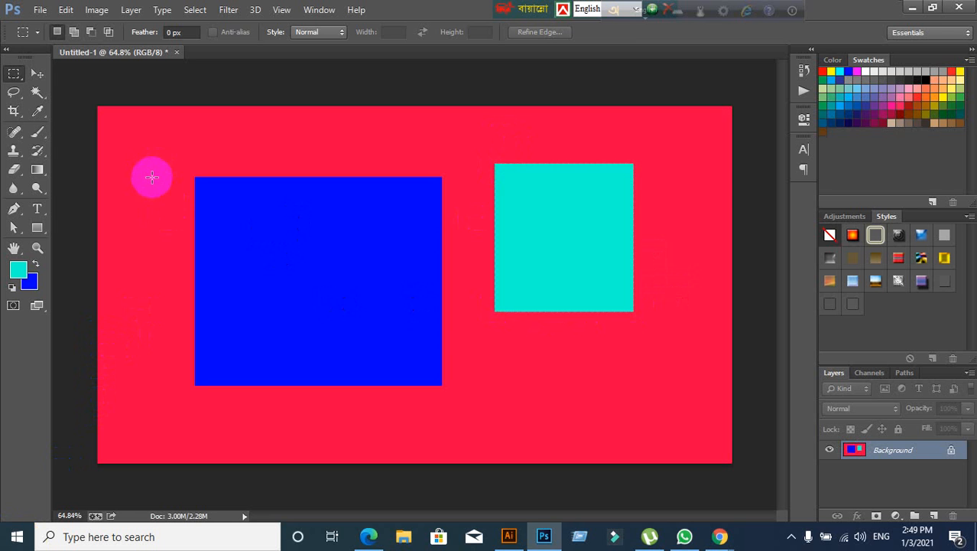
Draw a series of new rectangular marquee selections around the blue and turquoise rectangles, each one replacing the previous selection
left_click_drag(141, 155, 341, 328)
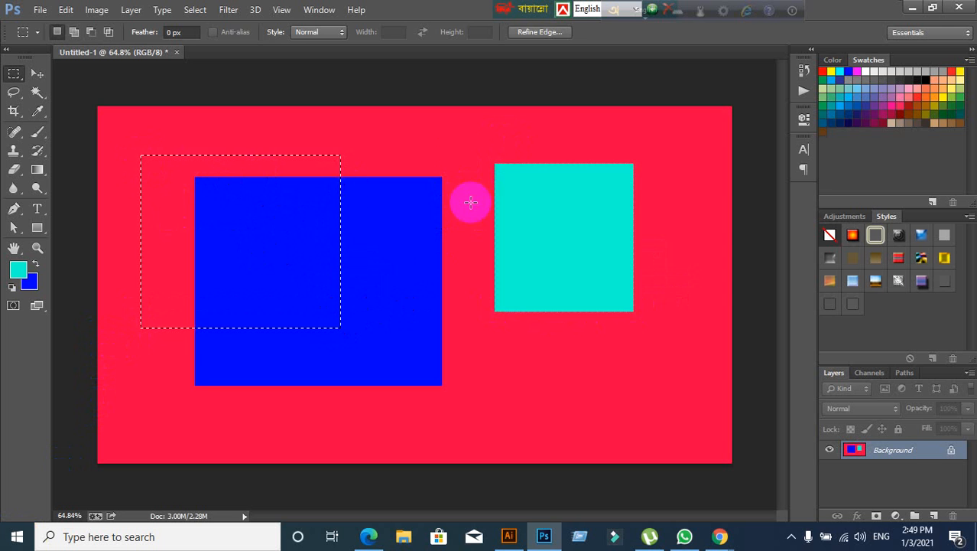
left_click_drag(453, 144, 584, 301)
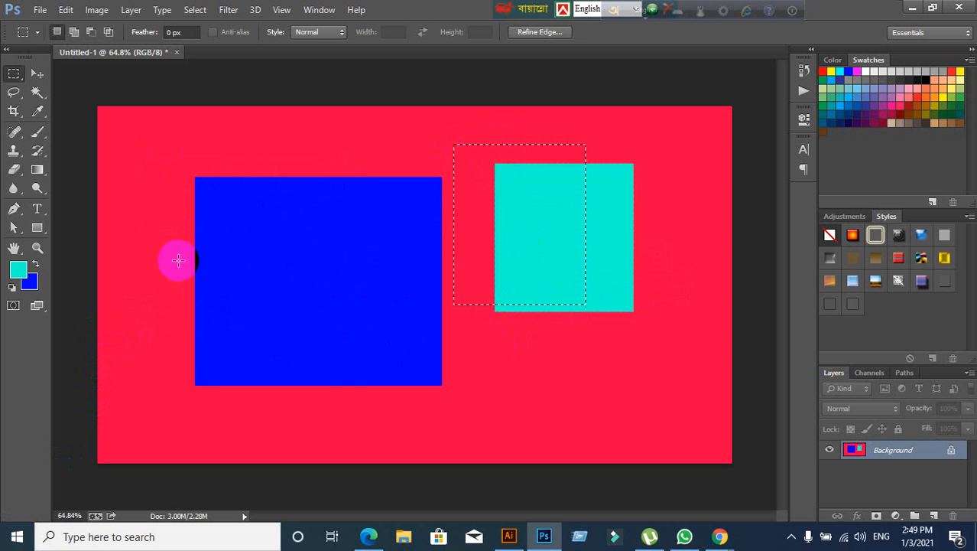
left_click_drag(178, 260, 309, 412)
left_click_drag(440, 313, 563, 408)
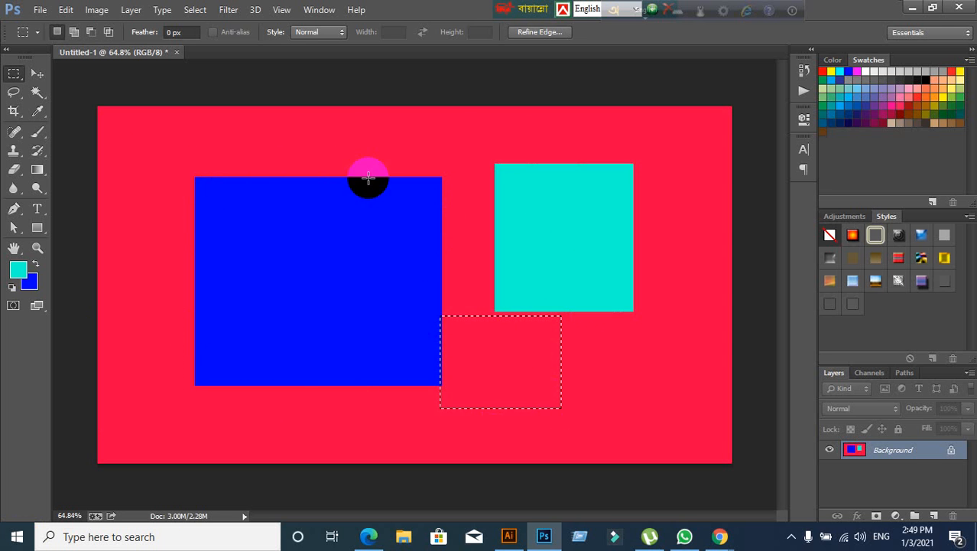
left_click_drag(368, 178, 508, 274)
left_click(255, 163)
left_click_drag(178, 125, 283, 269)
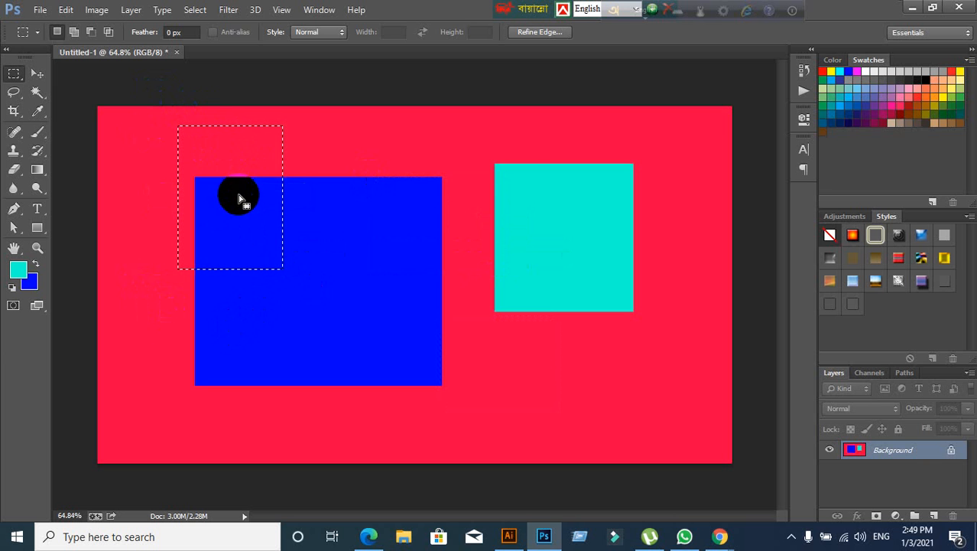
left_click_drag(389, 137, 508, 258)
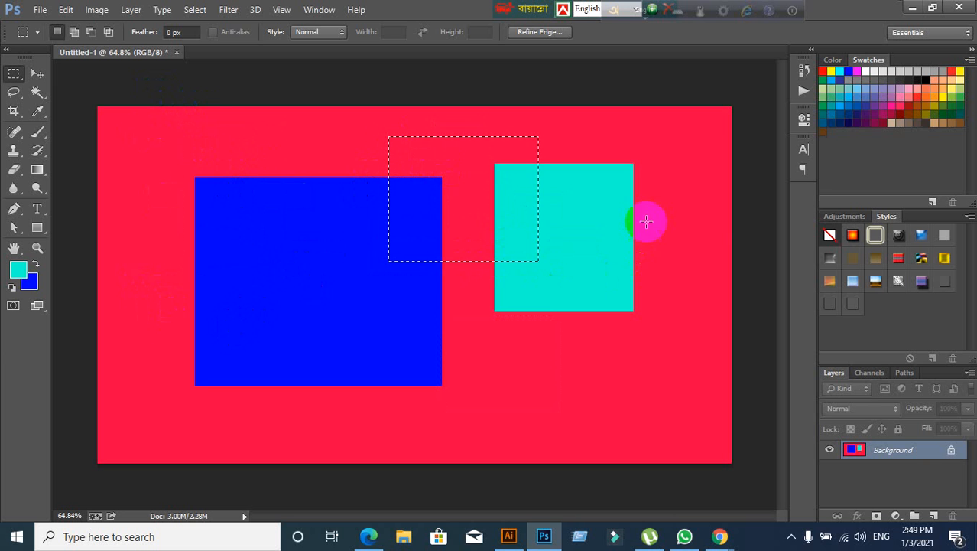
left_click_drag(596, 139, 709, 286)
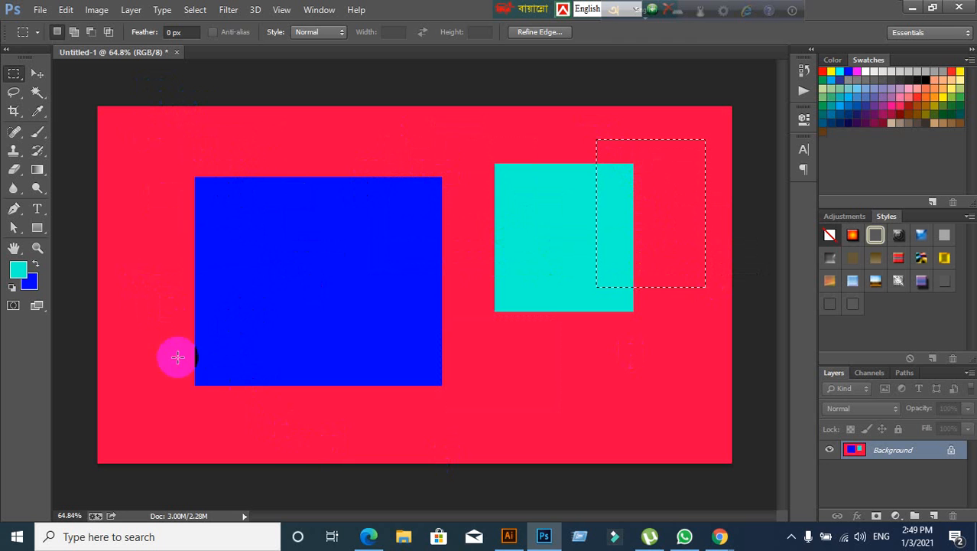
left_click_drag(159, 347, 278, 436)
left_click_drag(129, 187, 302, 321)
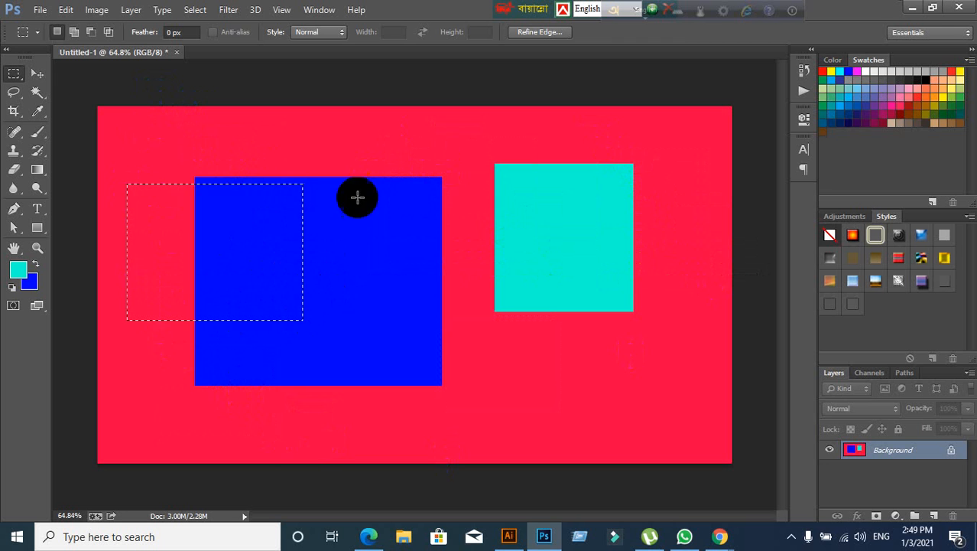
left_click_drag(354, 163, 519, 342)
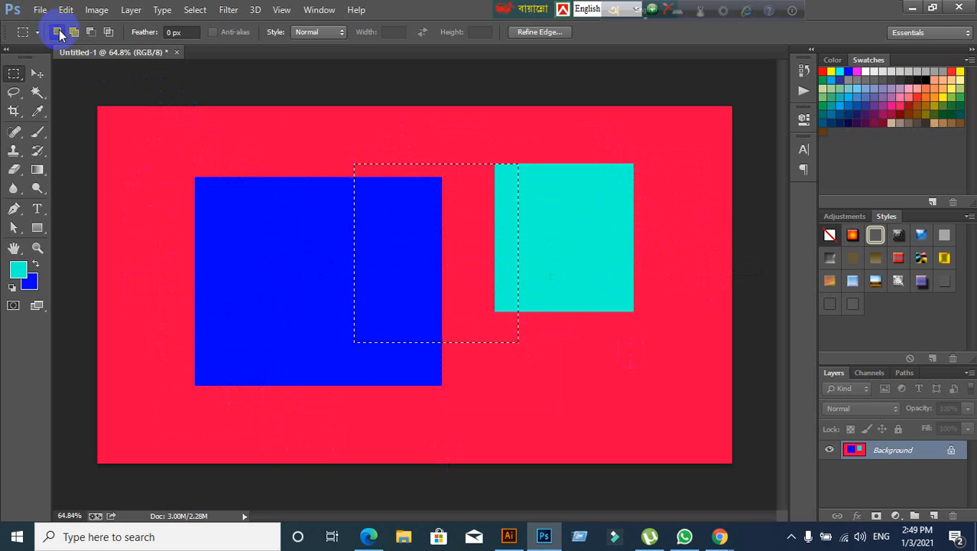
left_click_drag(142, 149, 235, 276)
left_click(319, 151)
left_click_drag(319, 151, 452, 292)
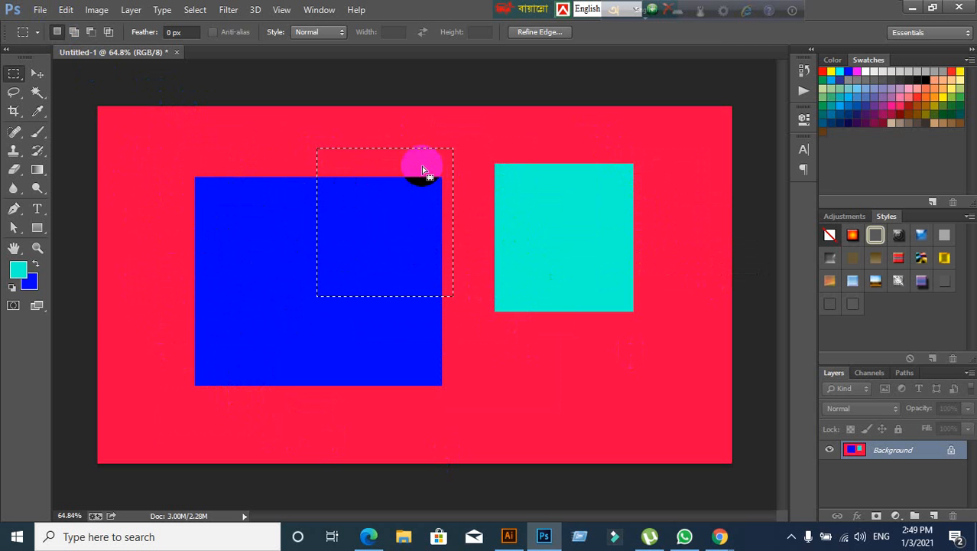
left_click_drag(422, 166, 557, 316)
left_click_drag(273, 151, 392, 254)
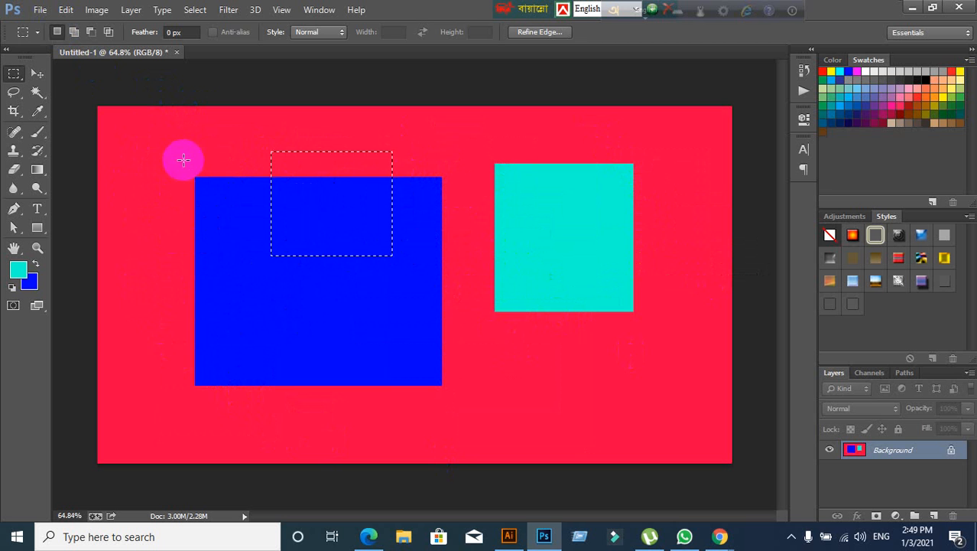
Draw a wide rectangular marquee over the blue rectangle's upper part, move the selection outline, and deselect it
left_click_drag(183, 160, 394, 283)
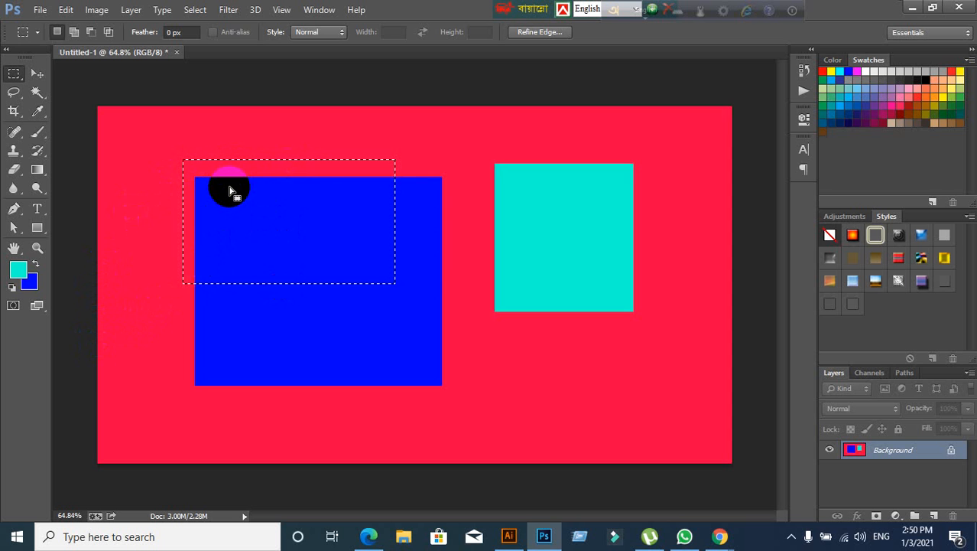
left_click_drag(233, 193, 256, 234)
left_click(292, 316)
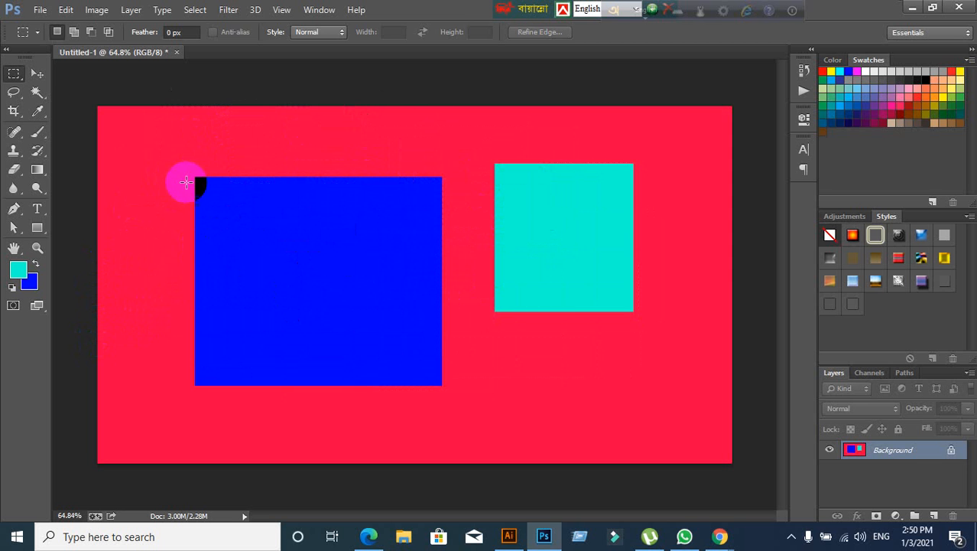
Draw a rectangular marquee about 7.6 by 6.1 in across the blue rectangle's upper-left corner and deselect it
left_click_drag(158, 132, 412, 337)
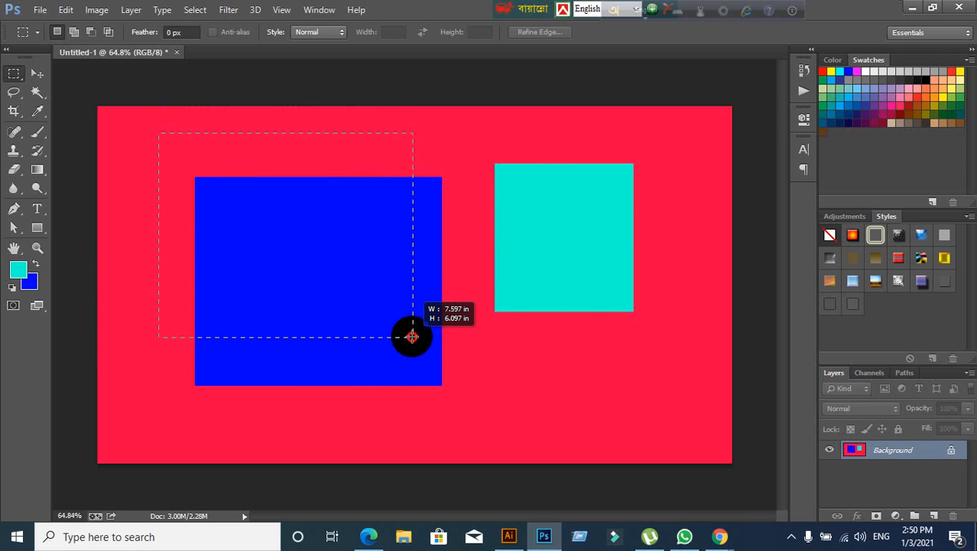
left_click_drag(413, 335, 413, 337)
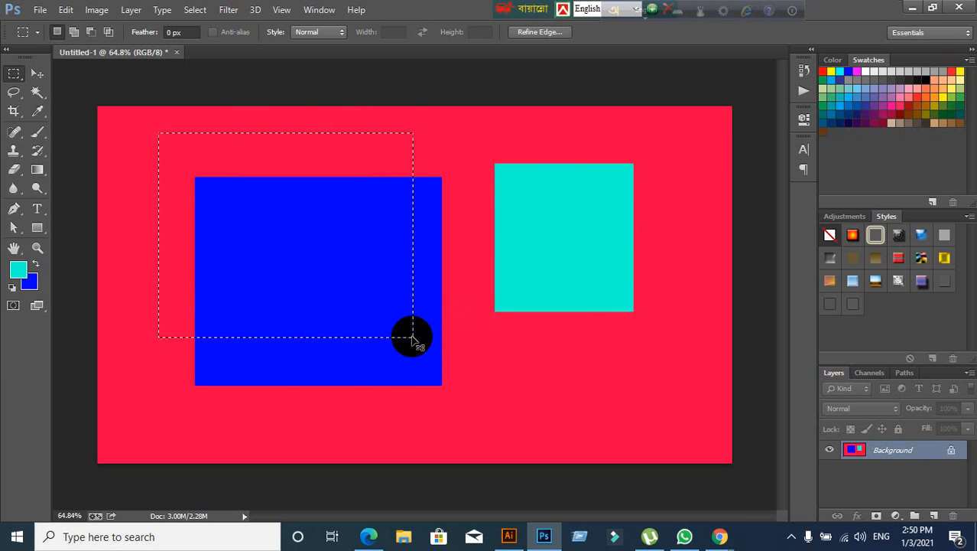
left_click(338, 296)
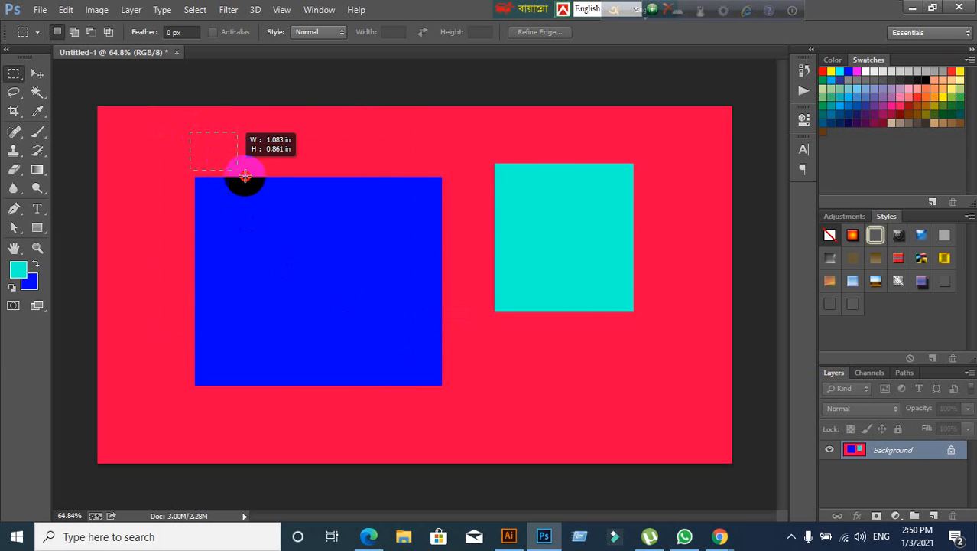
Draw a rectangular marquee about 7.9 by 6.4 in over the blue rectangle, reposition it while still drawing, and deselect it
left_click_drag(245, 176, 453, 345)
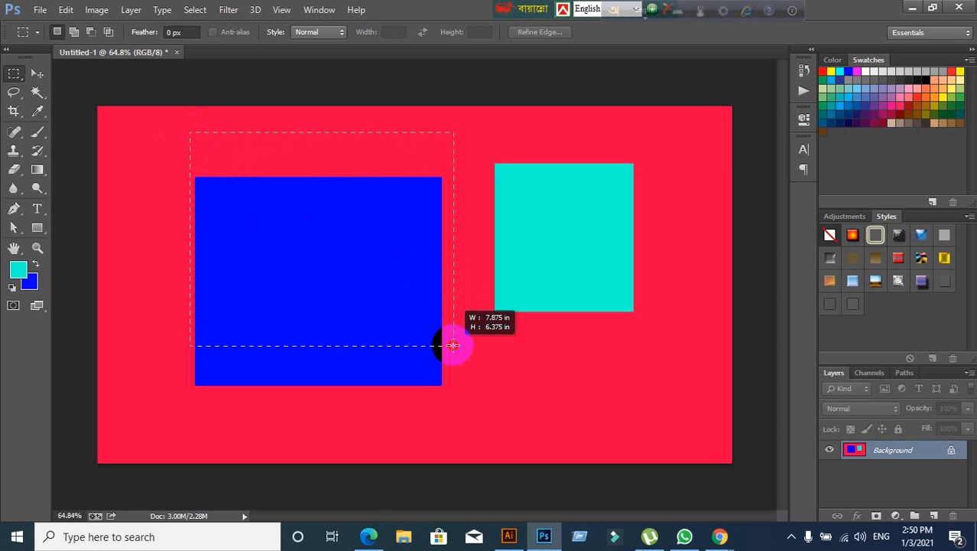
key("space")
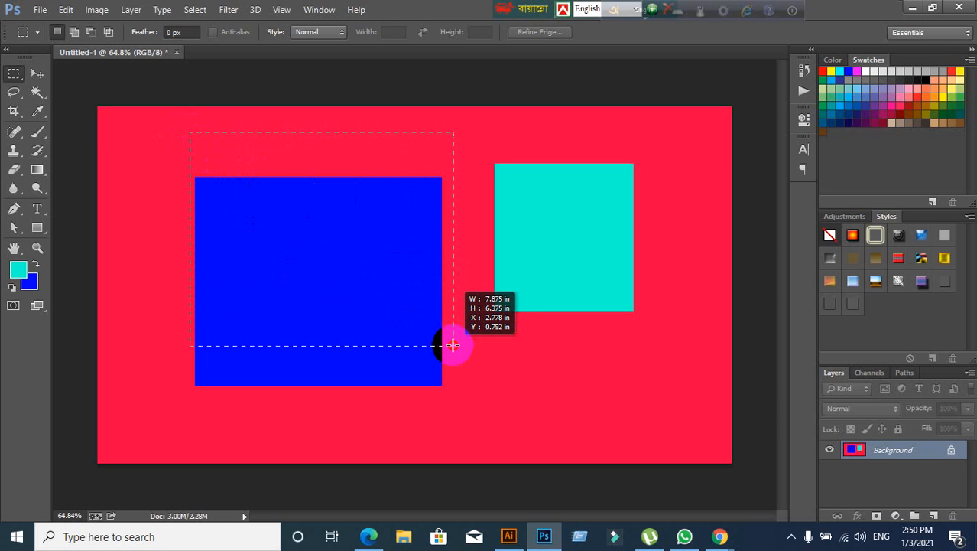
left_click_drag(453, 345, 448, 381)
left_click(234, 266)
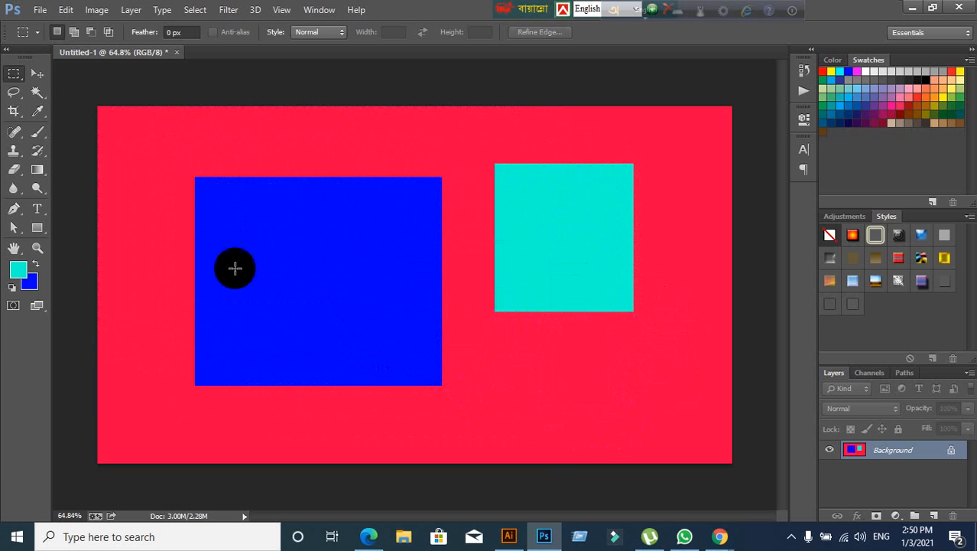
Draw a rectangular marquee enclosing the whole blue rectangle, move the finished selection outline, and deselect it
left_click_drag(177, 142, 454, 397)
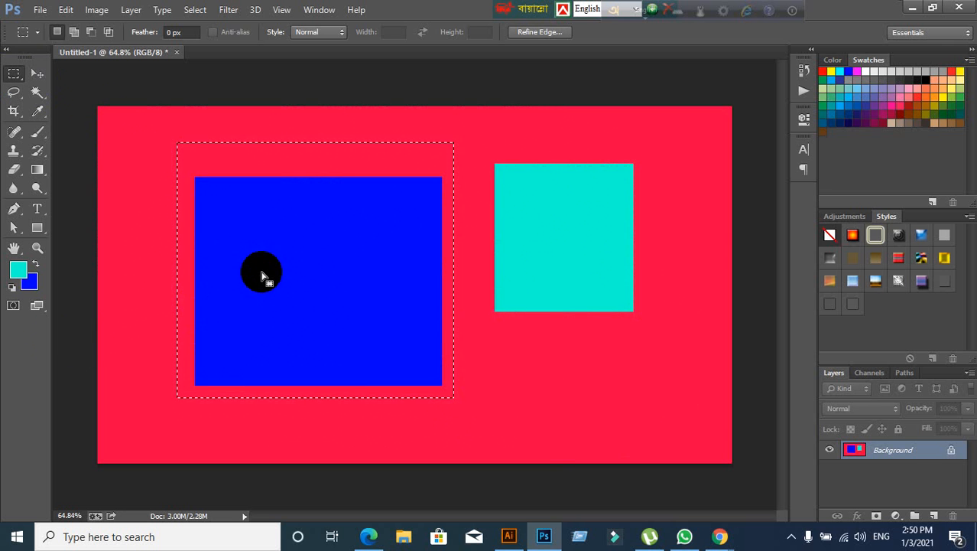
left_click_drag(266, 277, 289, 249)
left_click(320, 330)
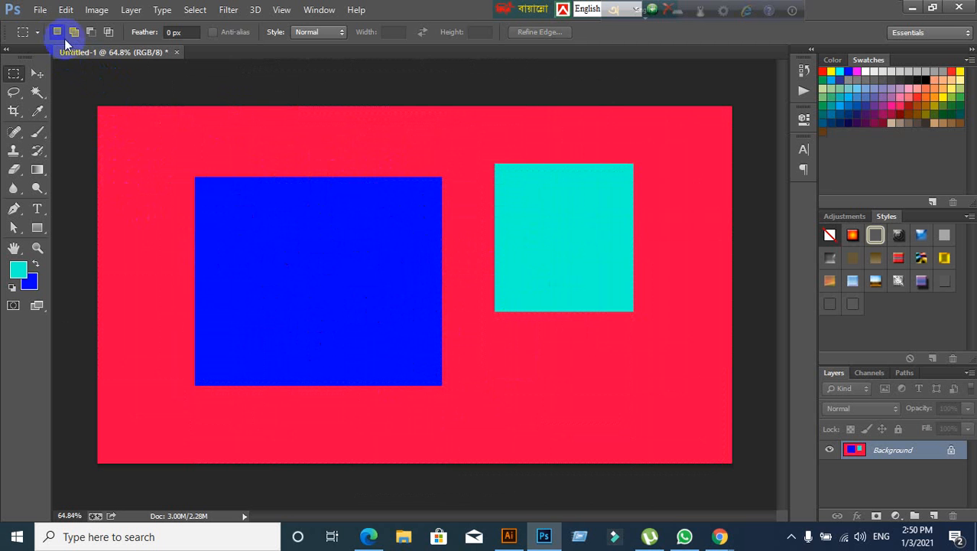
Draw new rectangular marquee selections alternately over the blue rectangle's left side and the area to its right, then clear the selection
left_click_drag(135, 192, 274, 349)
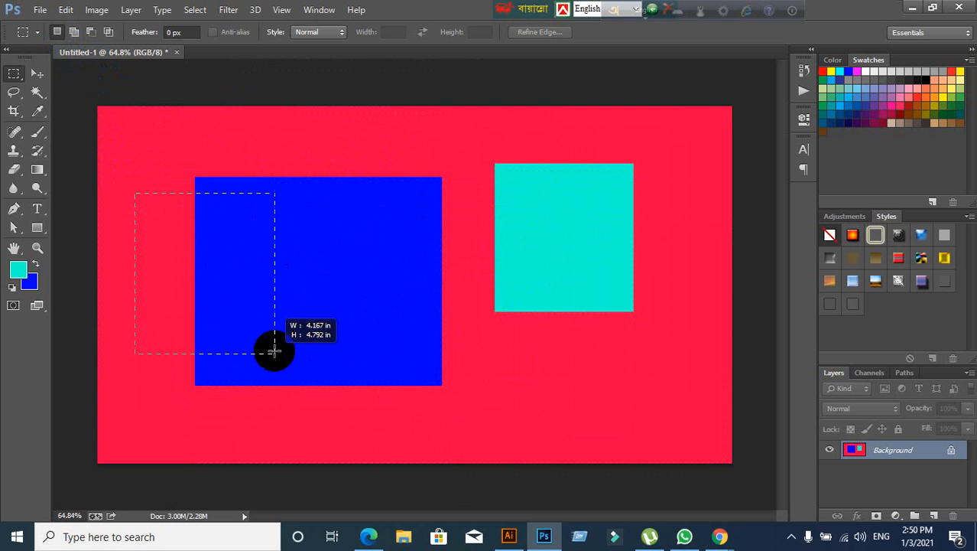
left_click_drag(324, 156, 538, 392)
left_click_drag(186, 211, 338, 458)
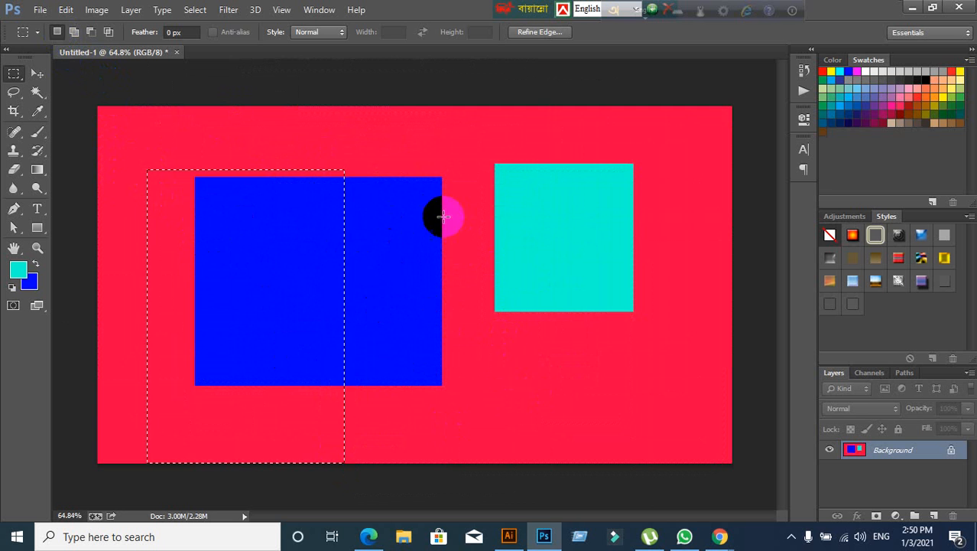
left_click_drag(442, 216, 633, 371)
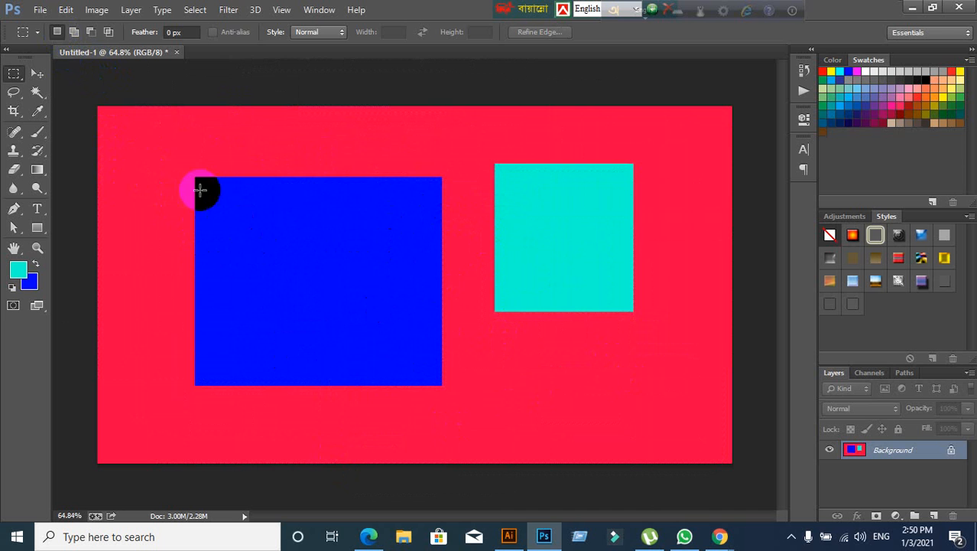
Set the rectangular marquee to Add to selection mode and try to nudge the Background layer's content to the right
left_click(76, 31)
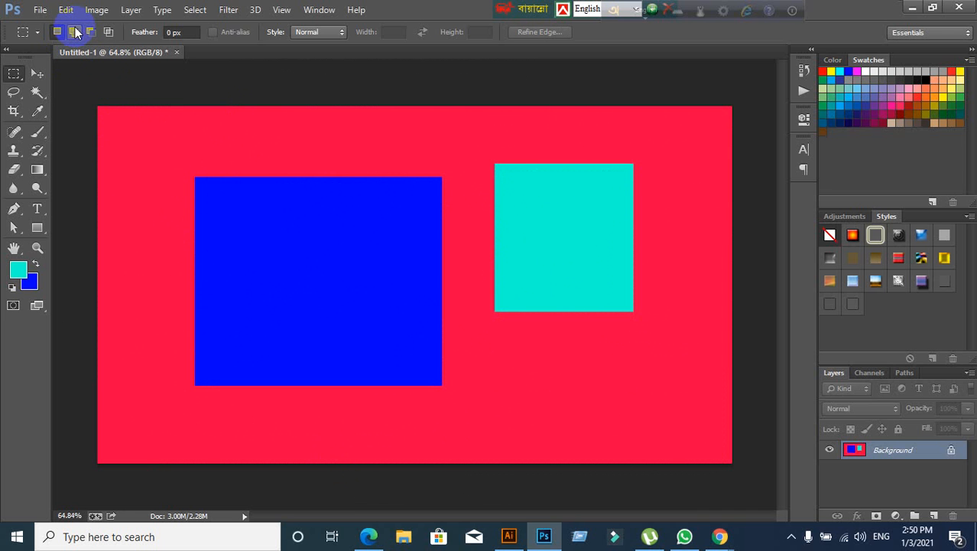
left_click(75, 34)
left_click(76, 34)
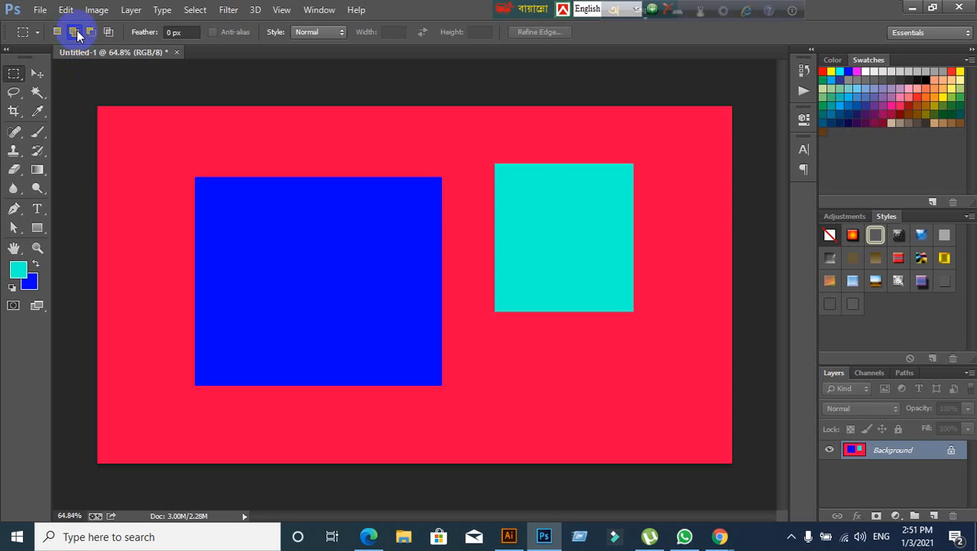
key("ctrl+Right")
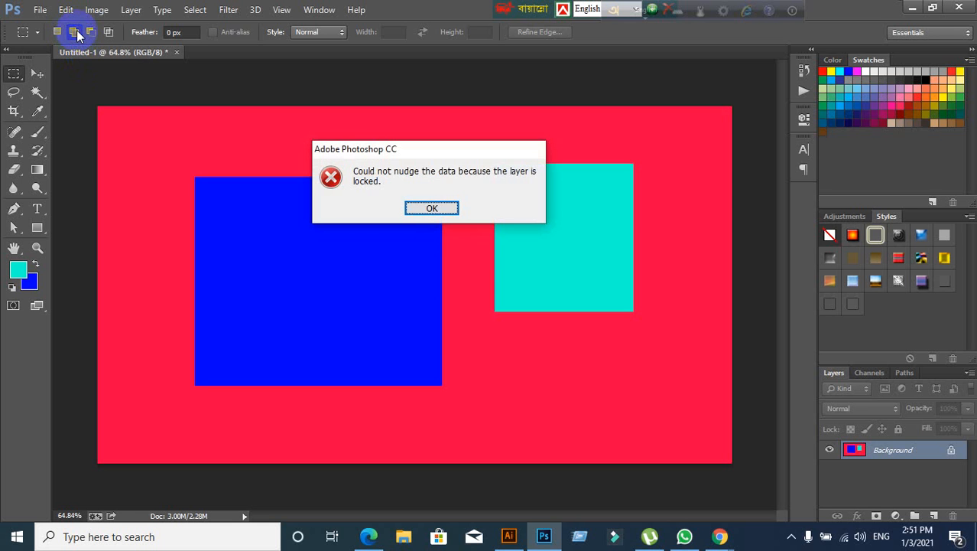
Dismiss the locked-layer error and add separate rectangular marquees over the blue rectangle, the turquoise square and the surrounding red area
left_click(423, 209)
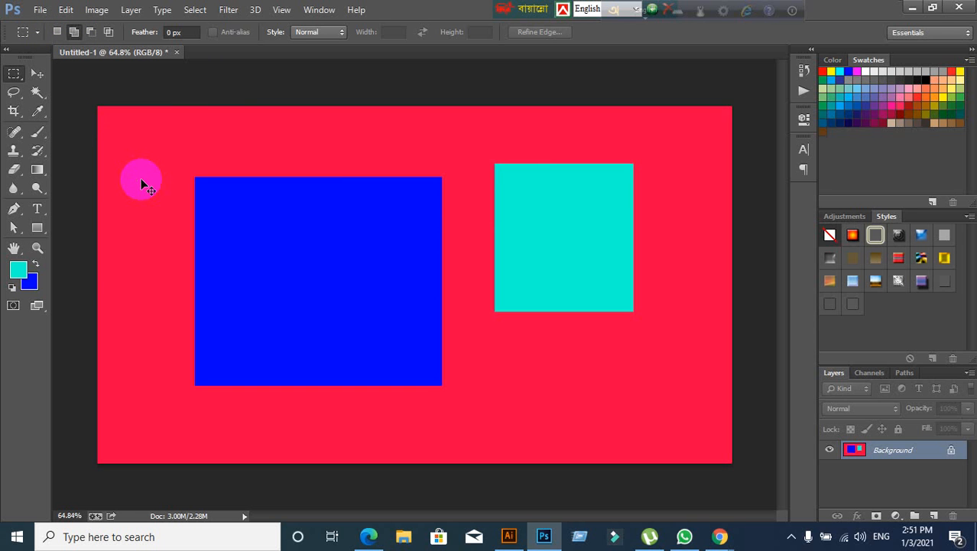
key("Return")
left_click(56, 33)
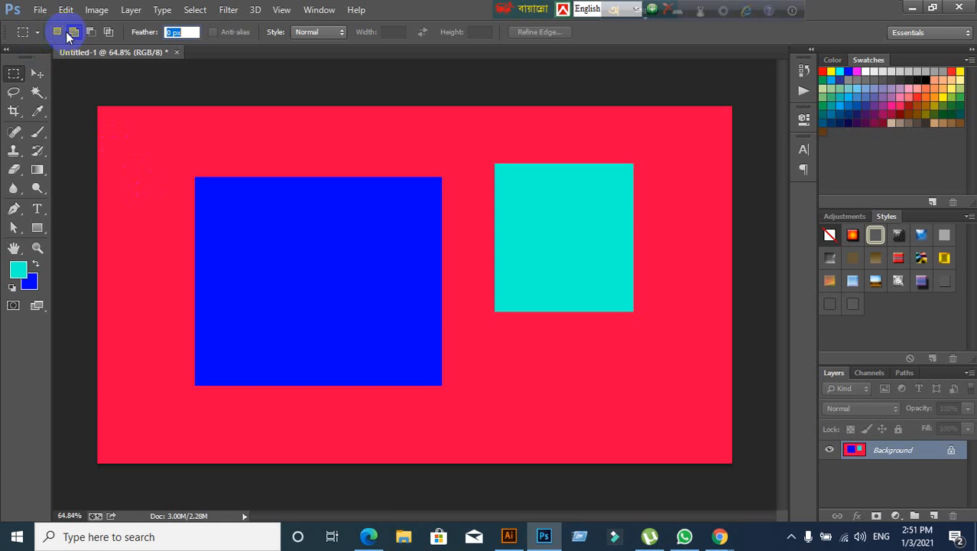
left_click(37, 75)
left_click(14, 74)
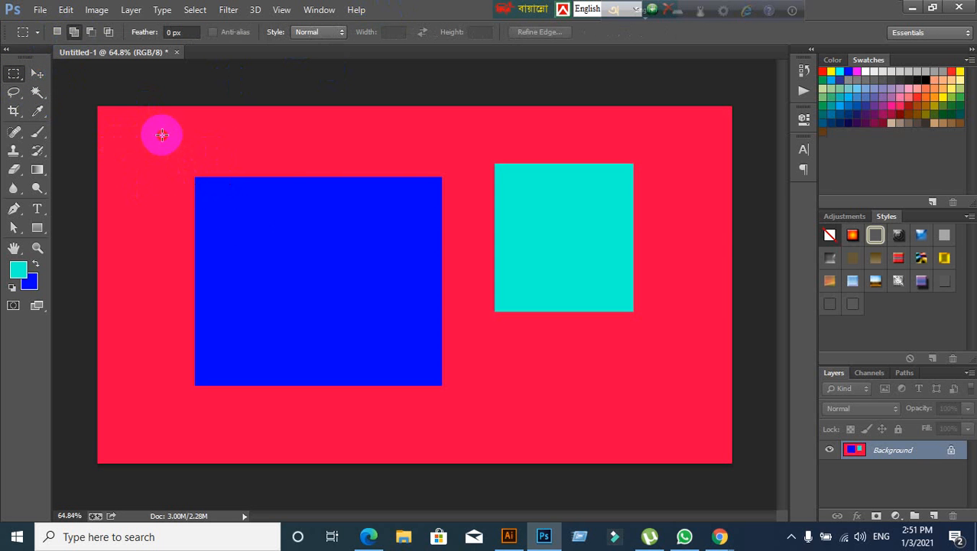
left_click_drag(162, 134, 256, 234)
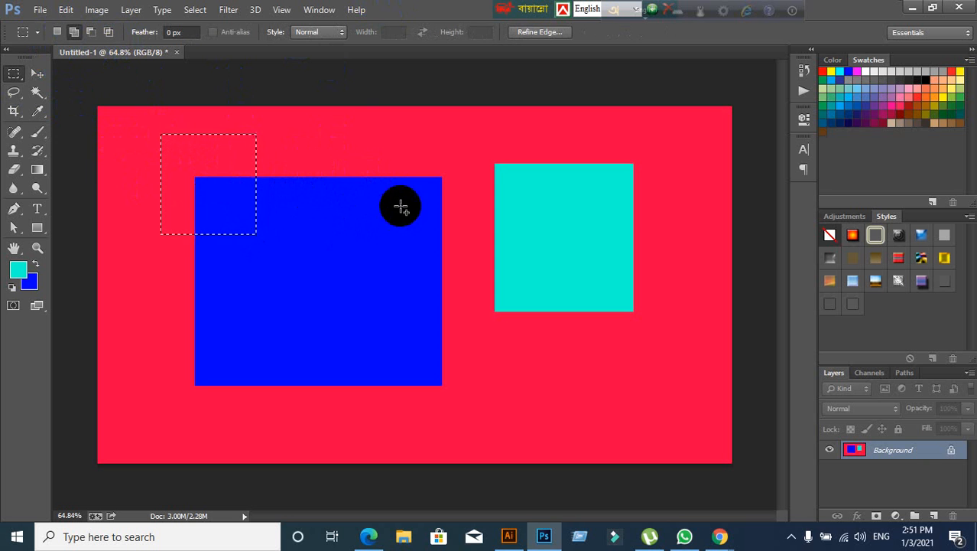
left_click_drag(348, 155, 459, 261)
left_click_drag(498, 159, 620, 283)
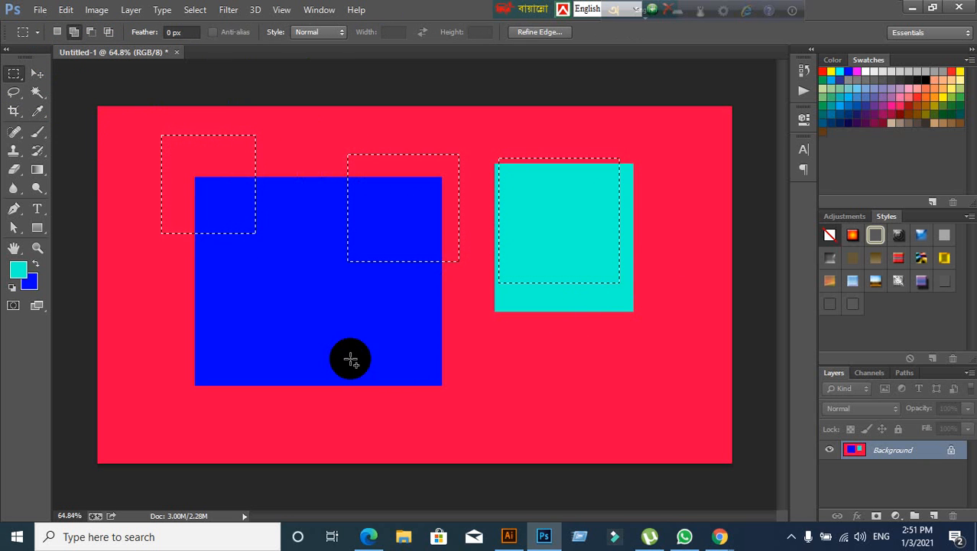
left_click_drag(212, 332, 300, 388)
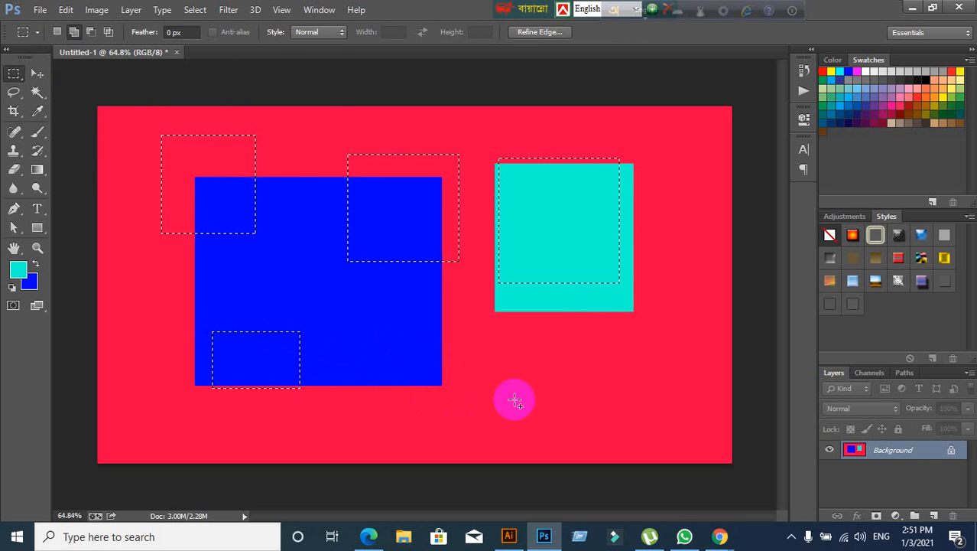
left_click_drag(529, 366, 602, 418)
left_click_drag(144, 297, 177, 381)
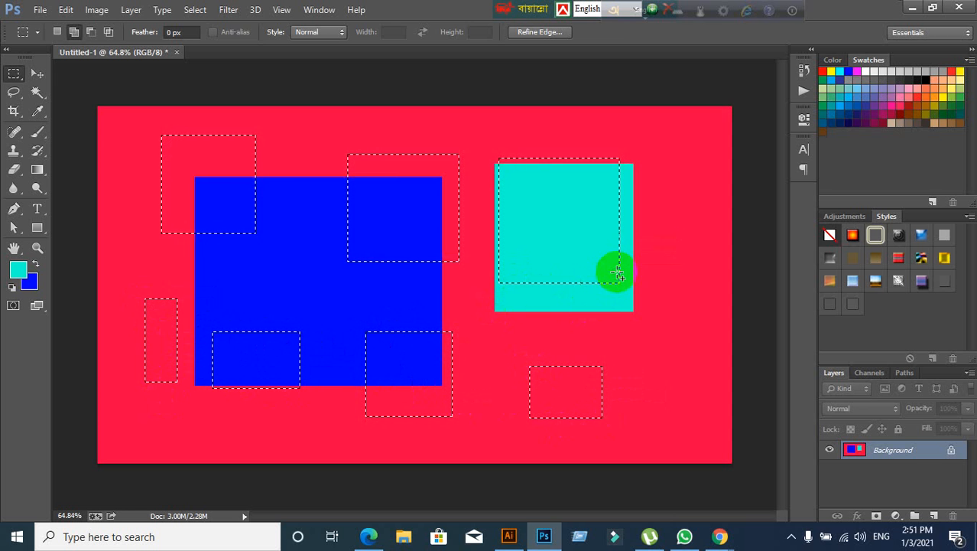
Add overlapping rectangular marquees to extend the selections around the turquoise square and the blue rectangle's upper-right corner and left half
left_click_drag(616, 273, 581, 307)
left_click_drag(526, 130, 649, 282)
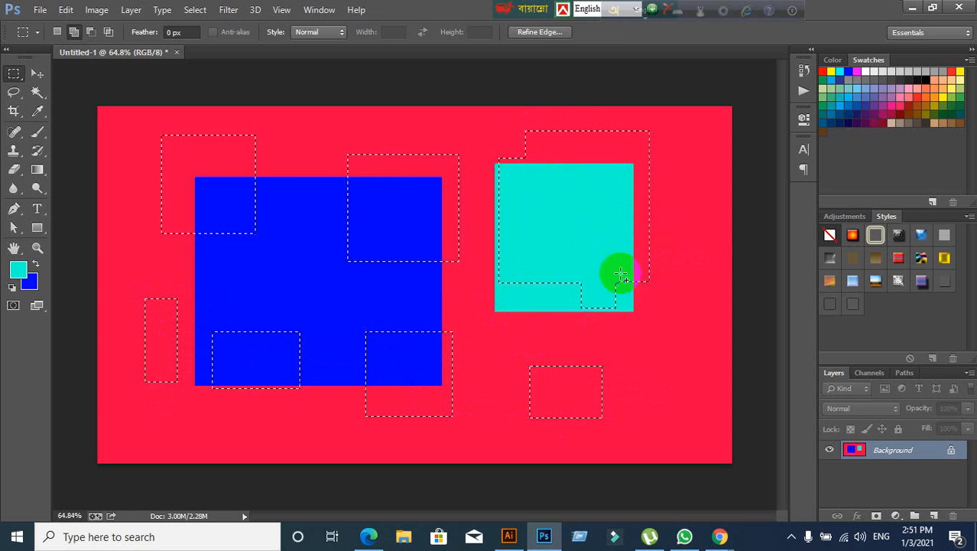
left_click_drag(342, 120, 459, 261)
left_click_drag(210, 198, 326, 298)
left_click_drag(112, 177, 240, 314)
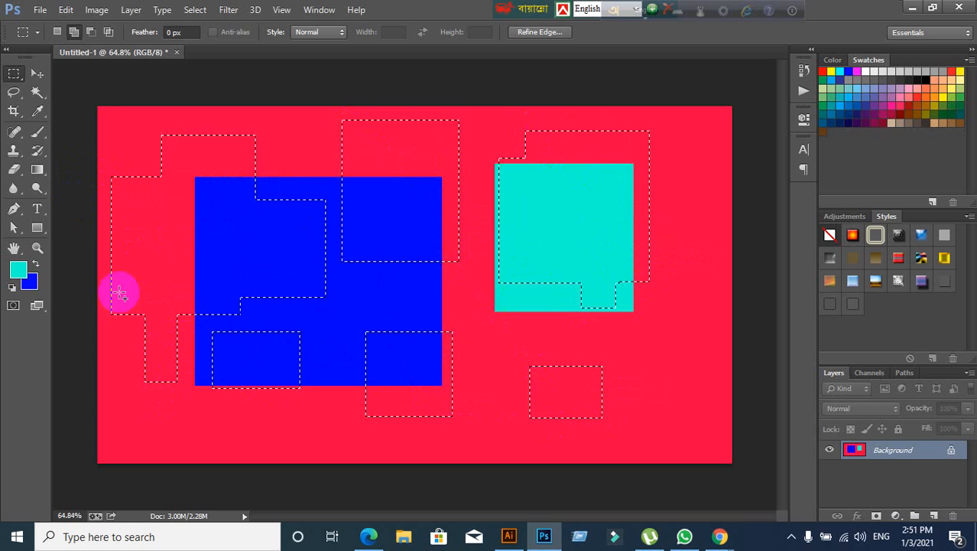
left_click_drag(104, 294, 220, 381)
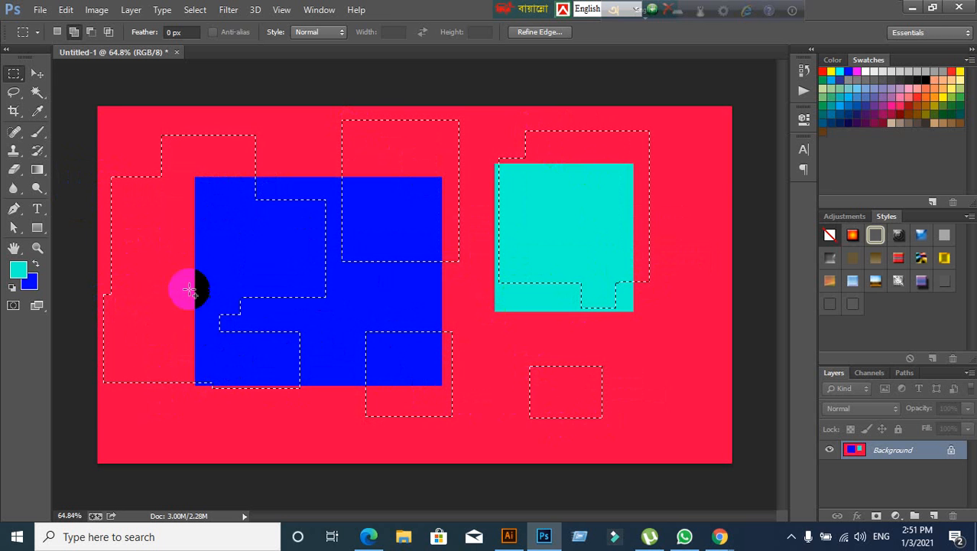
left_click_drag(189, 289, 338, 387)
Deselect all the marquees with the Move tool active, and toggle undo and redo of the deselection repeatedly
left_click(38, 73)
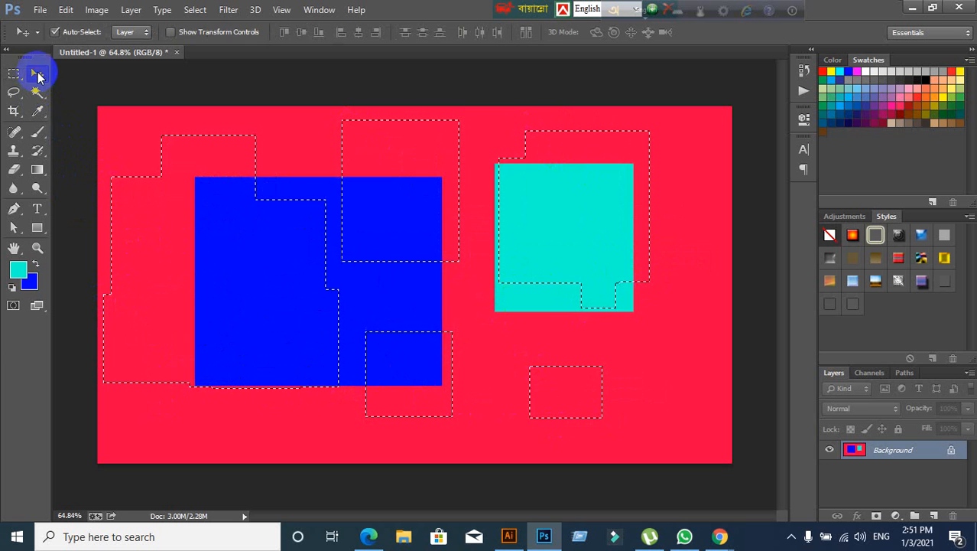
key("ctrl+d")
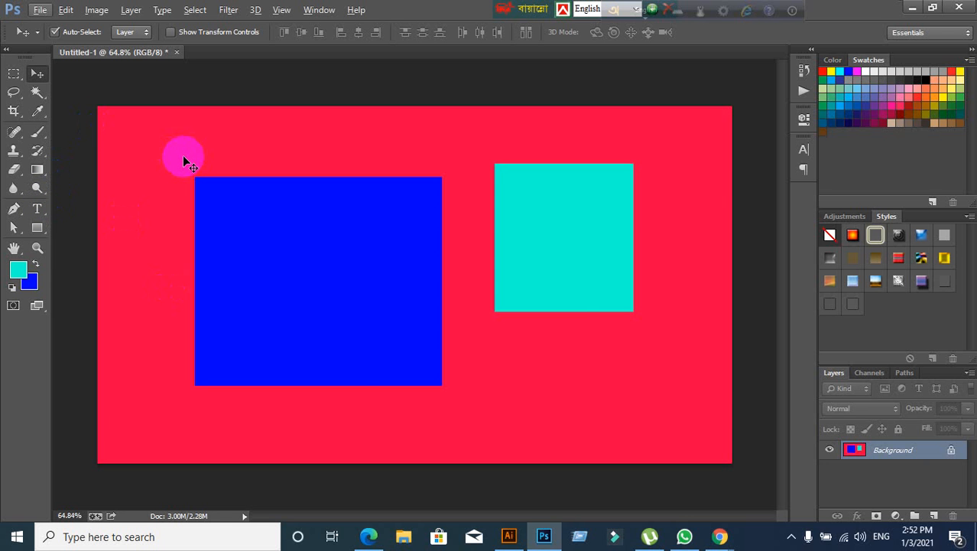
key("ctrl+z")
key("ctrl+z")
key("ctrl+z")
key("ctrl+z")
key("ctrl+z")
key("ctrl+z")
key("ctrl+z")
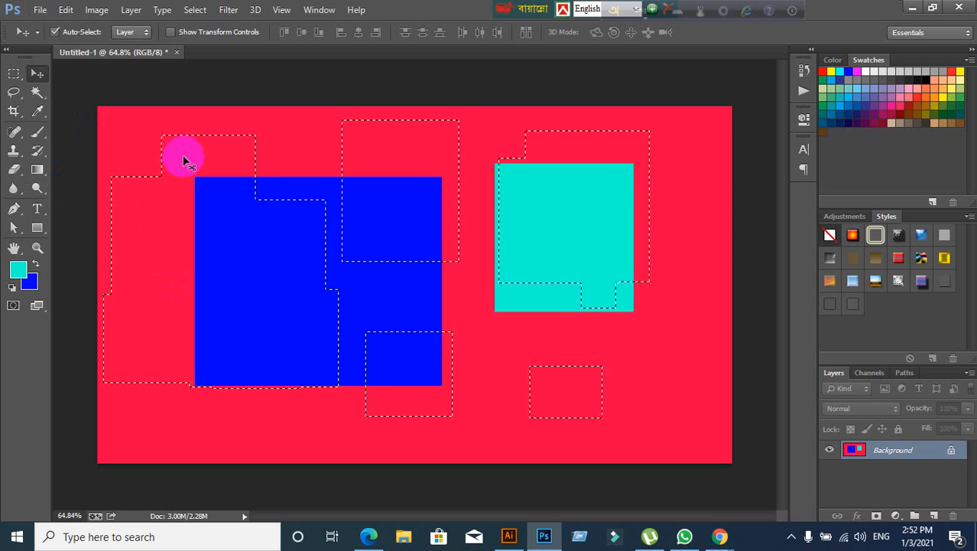
key("ctrl+z")
key("ctrl+z")
key("ctrl+z")
key("ctrl+z")
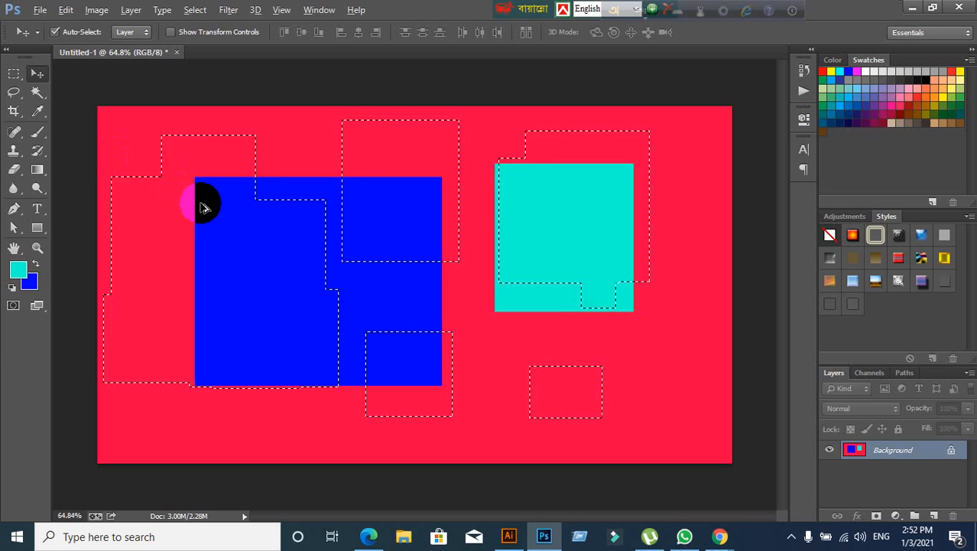
Step backward through the added marquees to the earlier single selection over the blue rectangle's left side
key("ctrl+alt+z")
key("ctrl+alt+z")
key("ctrl+alt+z")
key("ctrl+alt+z")
key("ctrl+alt+z")
key("ctrl+alt+z")
key("ctrl+alt+z")
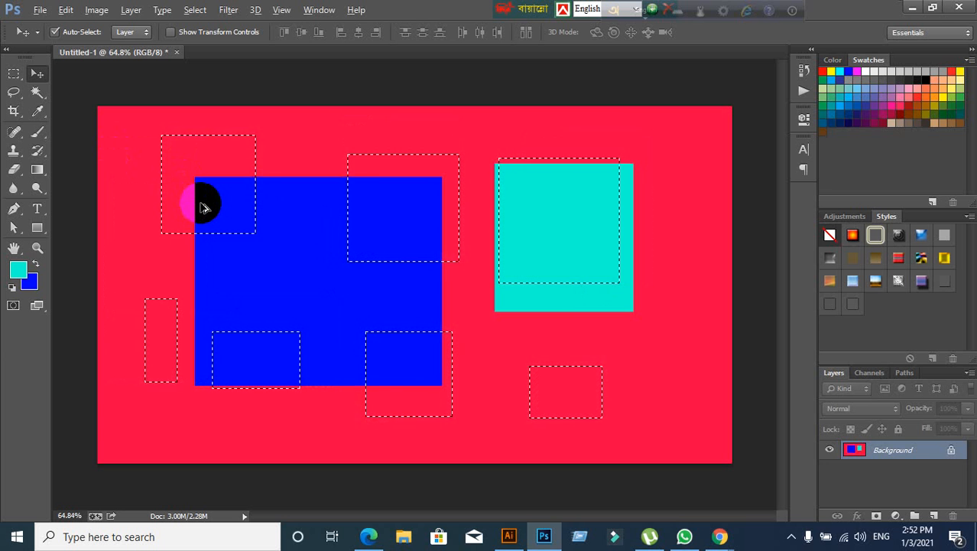
key("ctrl+alt+z")
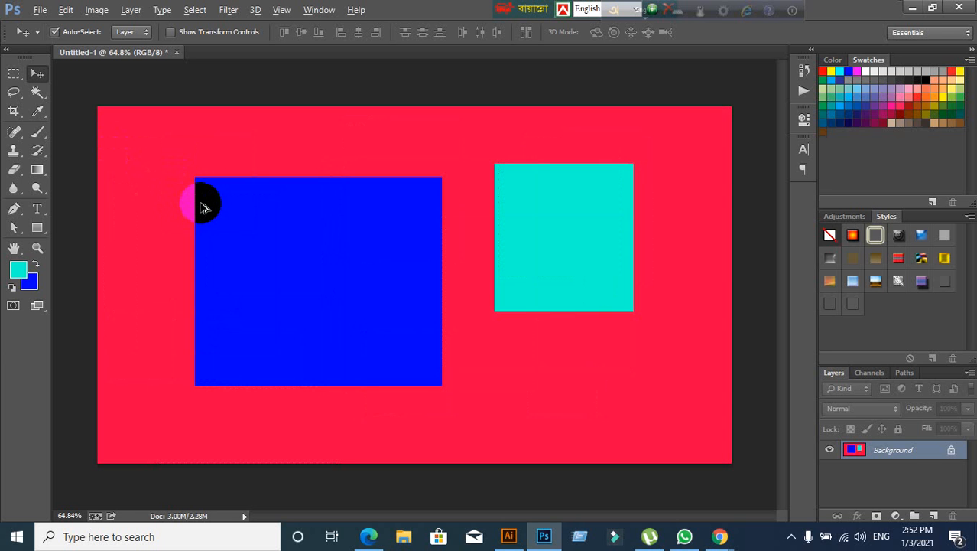
key("ctrl+alt+z")
key("ctrl+alt+z")
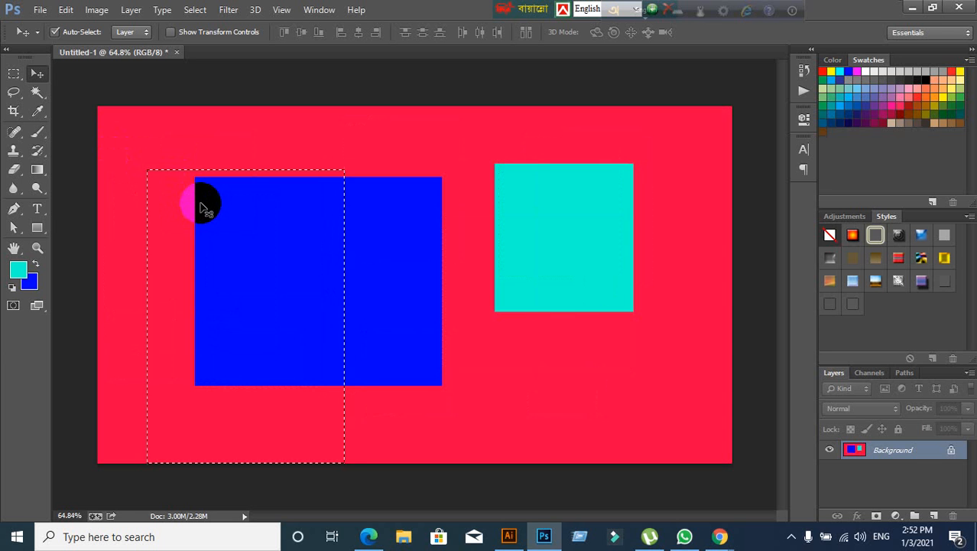
Step forward through the history to restore all the added and merged marquee selections
key("ctrl+shift+z")
key("ctrl+shift+z")
key("ctrl+shift+z")
key("ctrl+shift+z")
key("ctrl+shift+z")
key("ctrl+shift+z")
key("ctrl+shift+z")
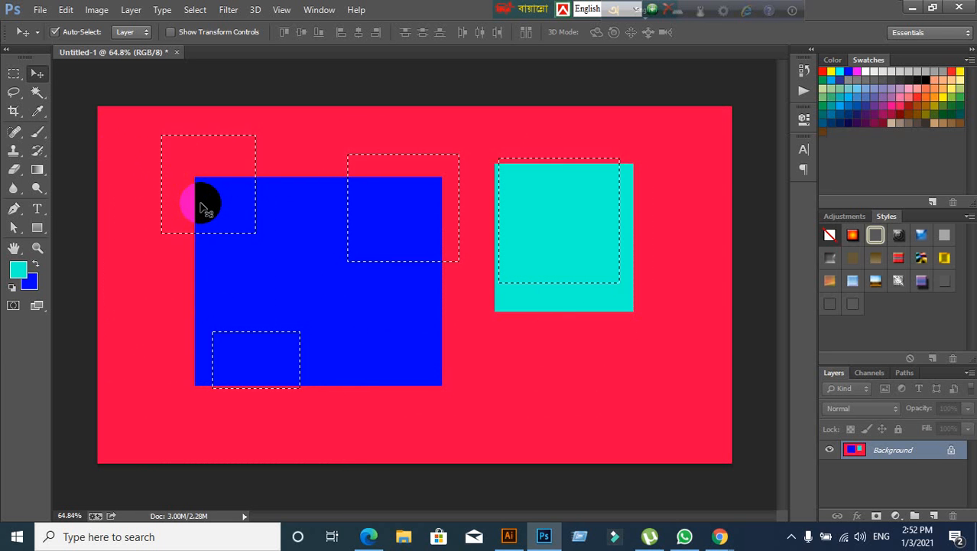
key("ctrl+shift+z")
key("ctrl+shift+z")
key("ctrl+shift+z")
key("ctrl+shift+z")
key("ctrl+shift+z")
key("ctrl+shift+z")
key("ctrl+shift+z")
key("ctrl+shift+z")
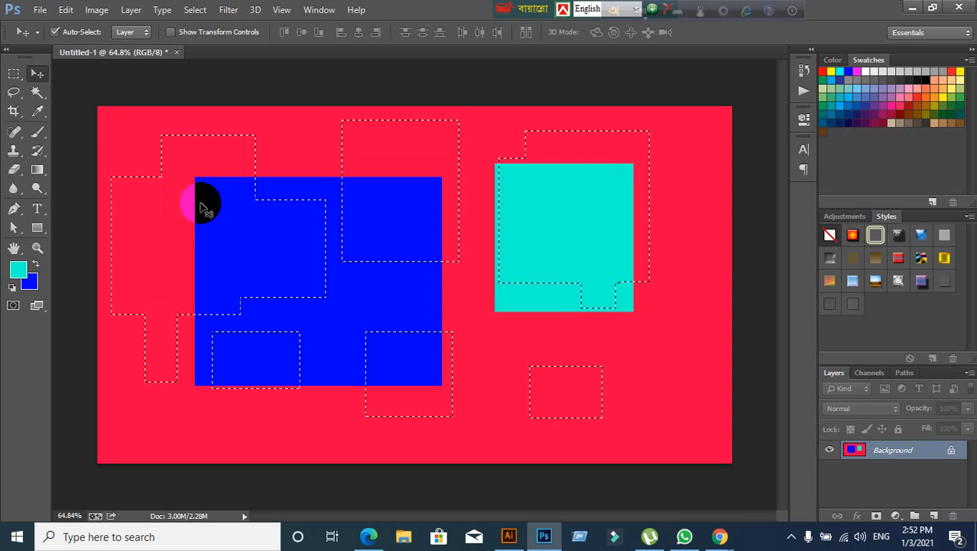
key("ctrl+shift+z")
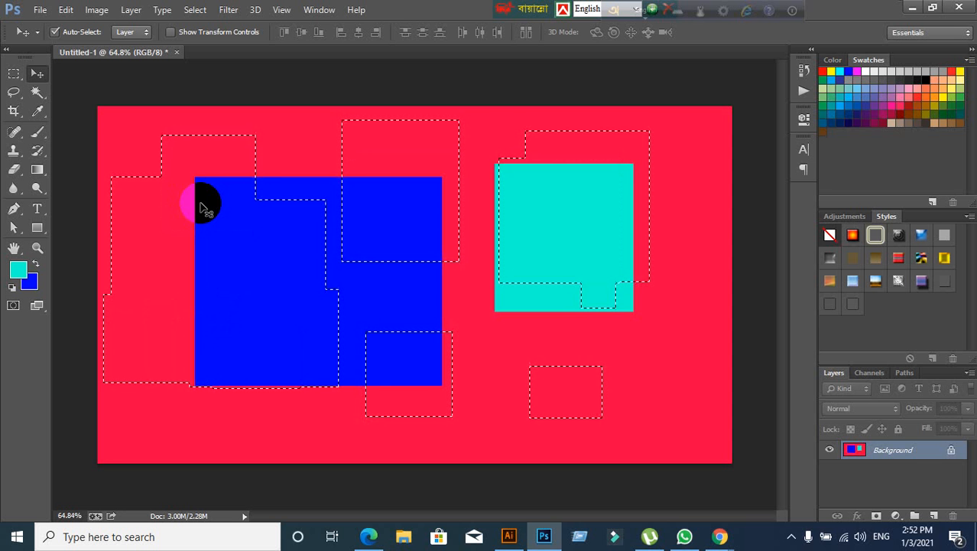
Review the Undo, Step Forward and Step Backward commands and deselect all the marquees
left_click(61, 10)
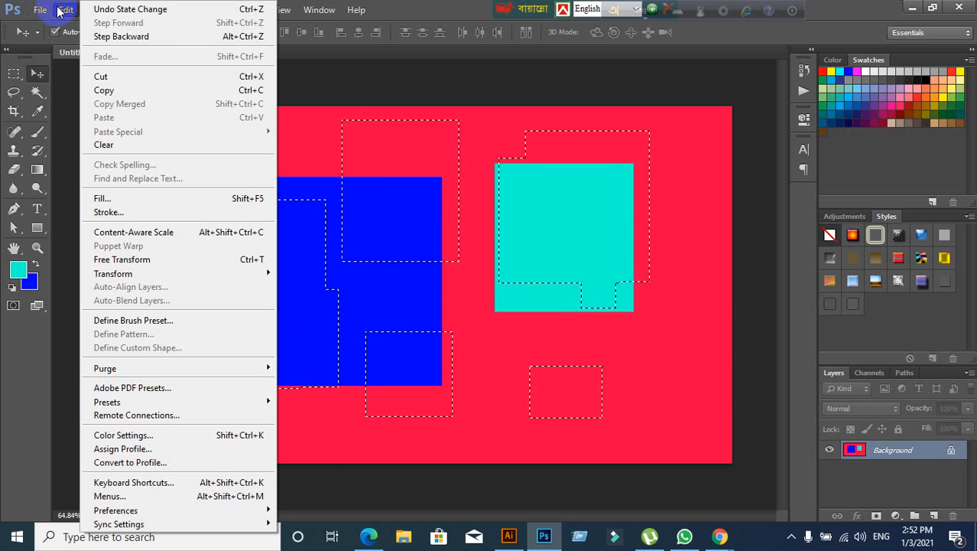
left_click(59, 9)
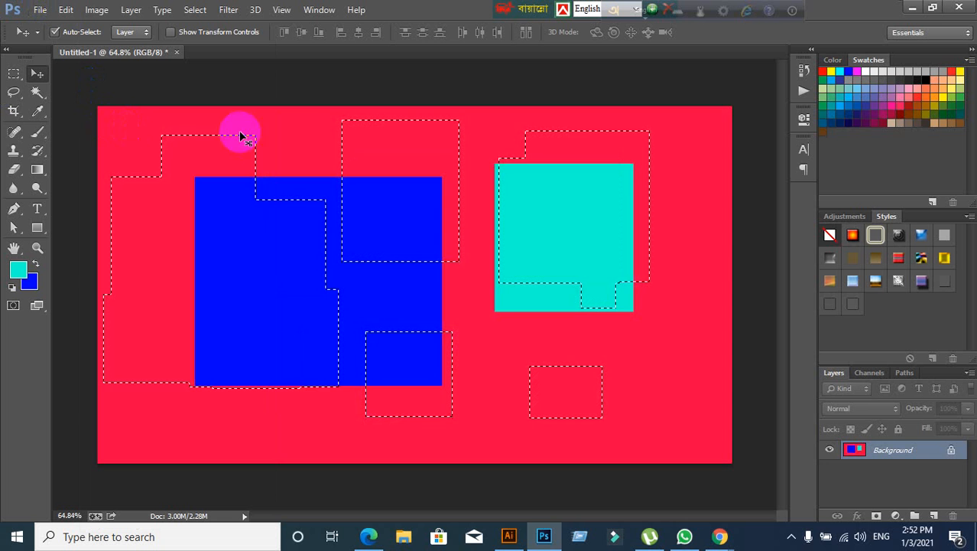
key("ctrl+d")
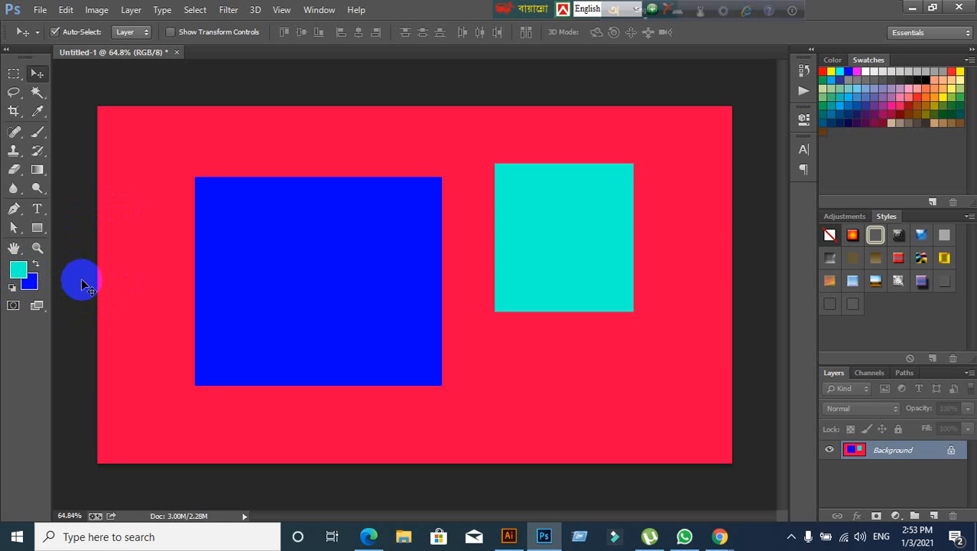
Set the foreground color to blue and the background color to yellow
key("d")
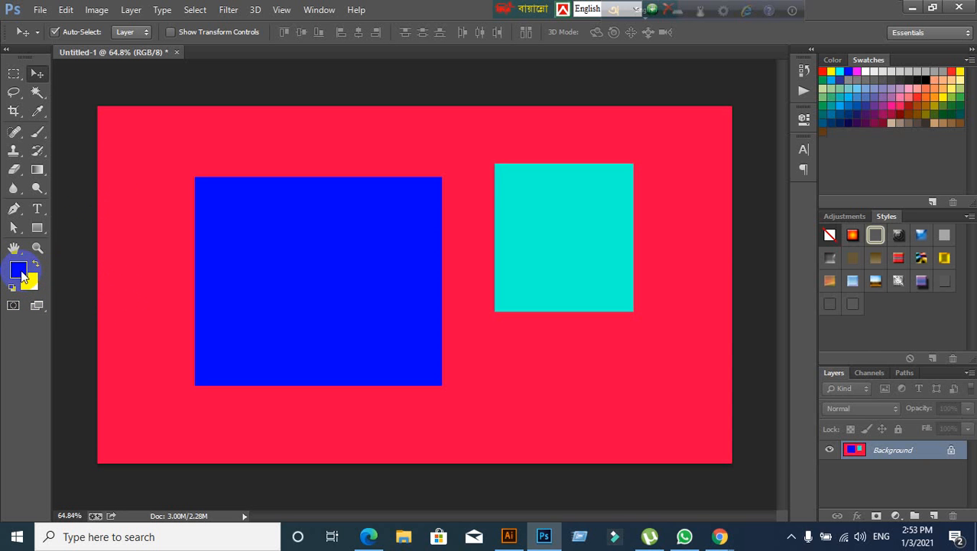
Fill the Background layer with black and then with white, and reset the foreground and background colours to default black and white
left_click(19, 271)
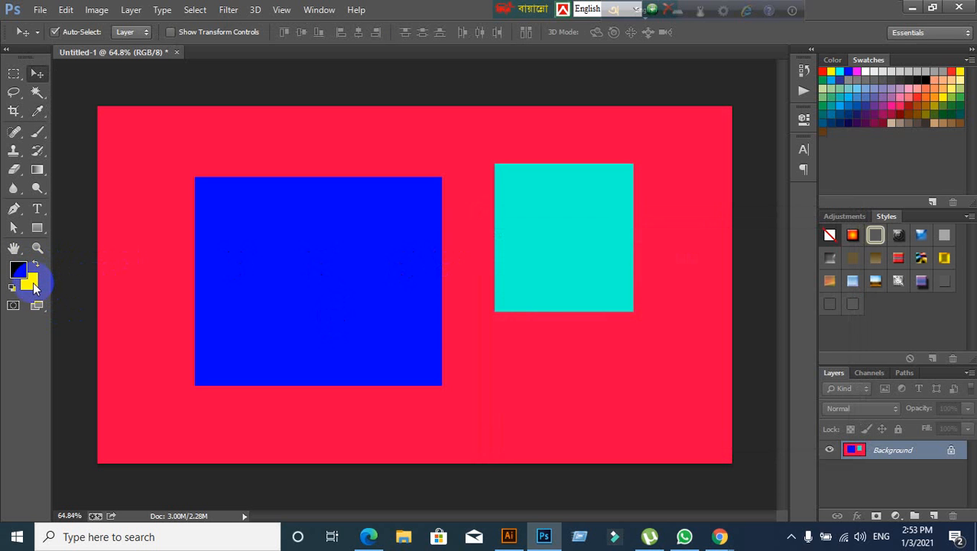
key("alt+BackSpace")
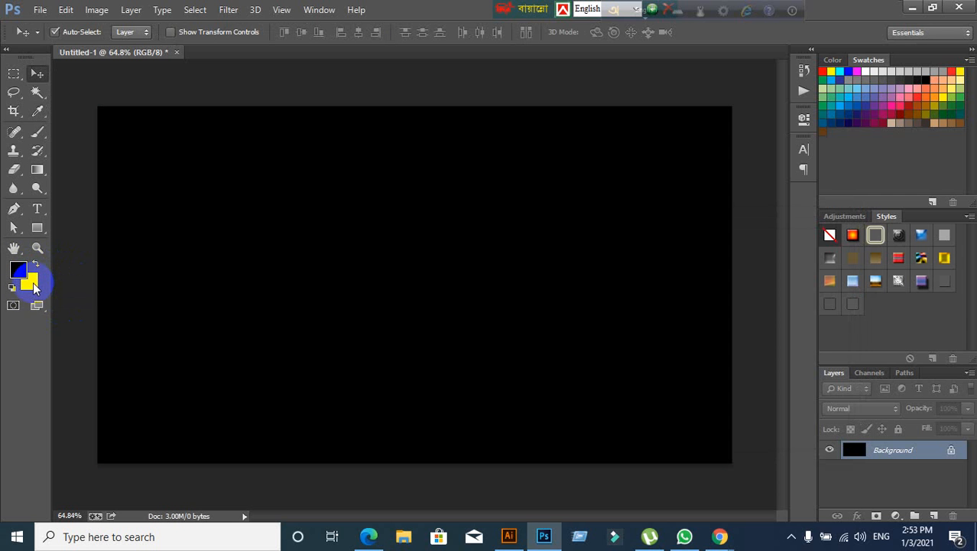
key("ctrl+BackSpace")
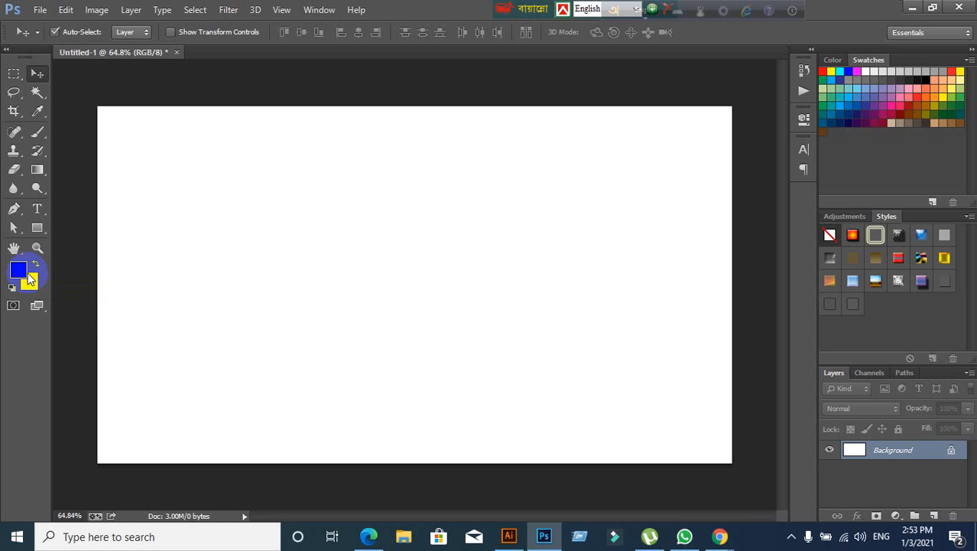
left_click(12, 287)
Combine five overlapping rectangular selections into one stepped outline with the Rectangular Marquee in add-to-selection mode, and deselect it
left_click(13, 73)
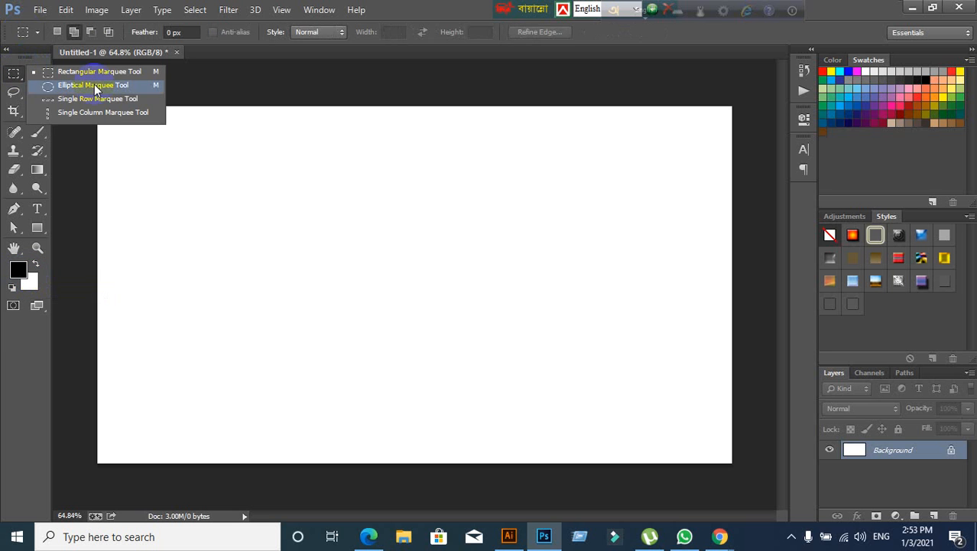
left_click(90, 73)
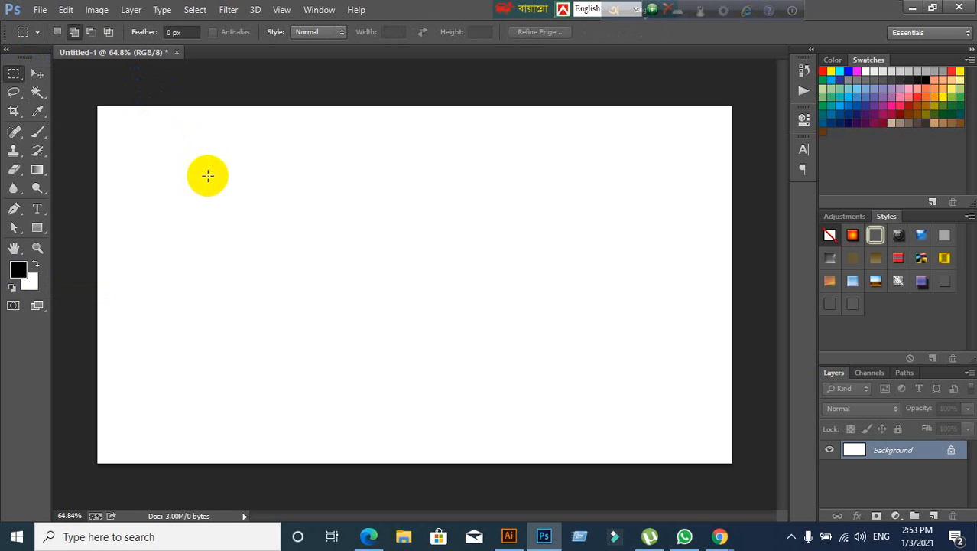
left_click_drag(212, 161, 355, 305)
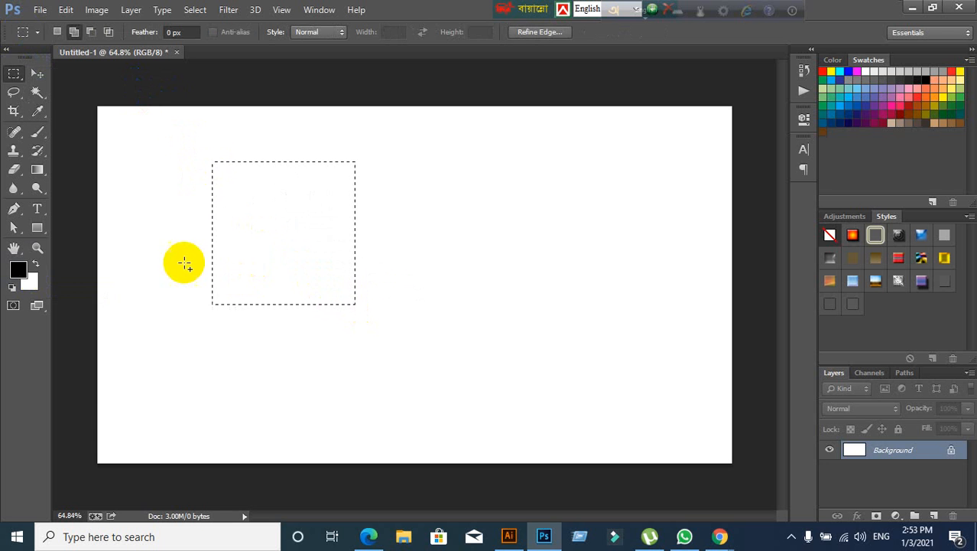
left_click(75, 34)
left_click_drag(270, 363, 415, 245)
left_click_drag(304, 194, 484, 294)
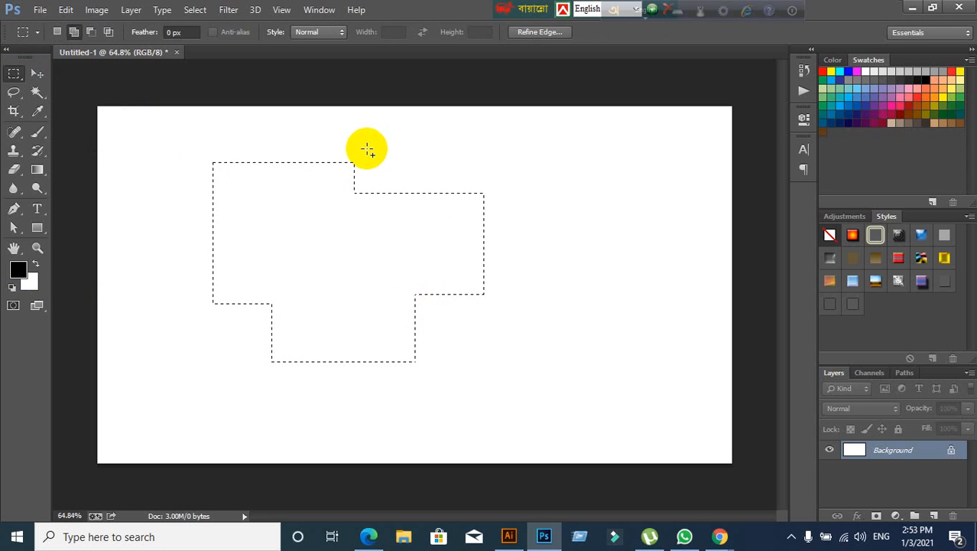
left_click_drag(368, 151, 545, 300)
left_click_drag(128, 216, 495, 406)
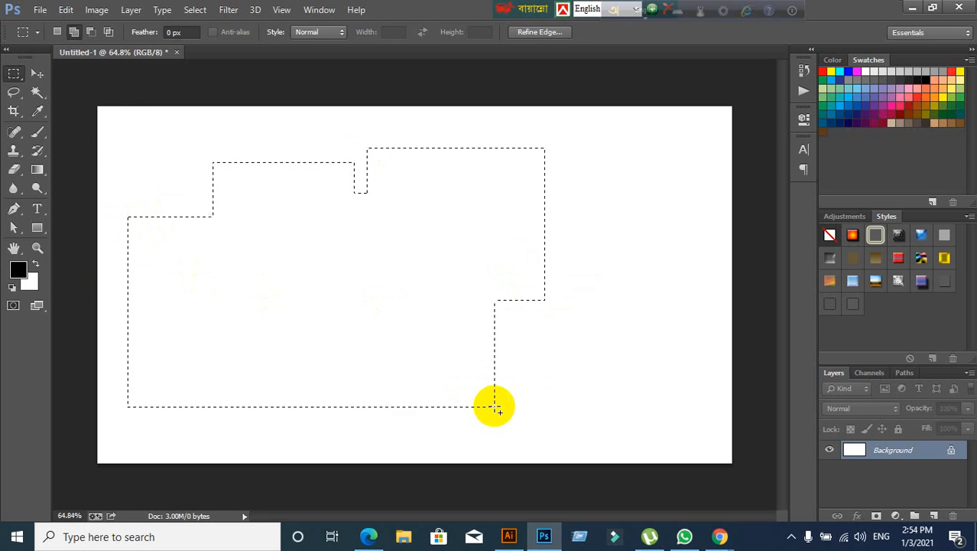
key("ctrl+d")
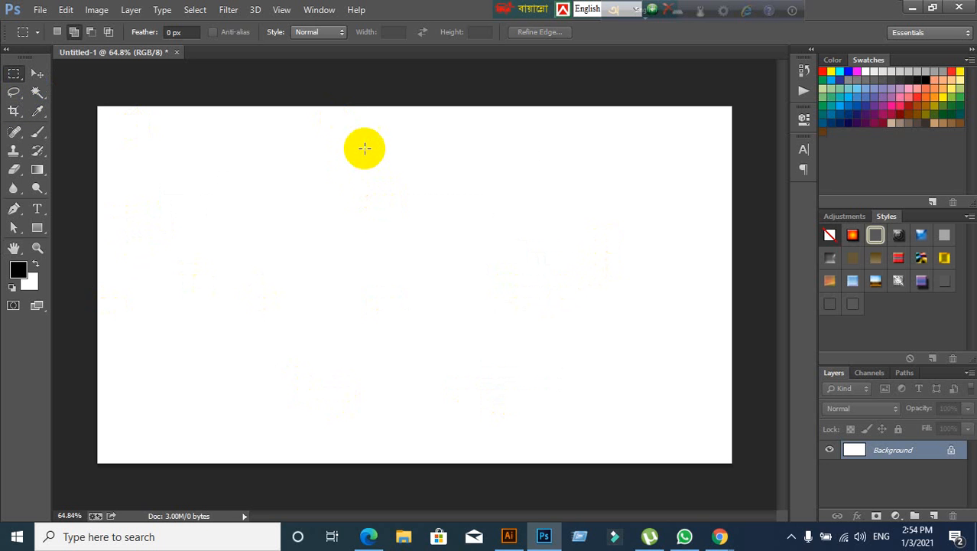
Try to combine a narrow vertical rectangular selection with an ellipse over its lower end using the Elliptical Marquee
left_click_drag(376, 129, 389, 272)
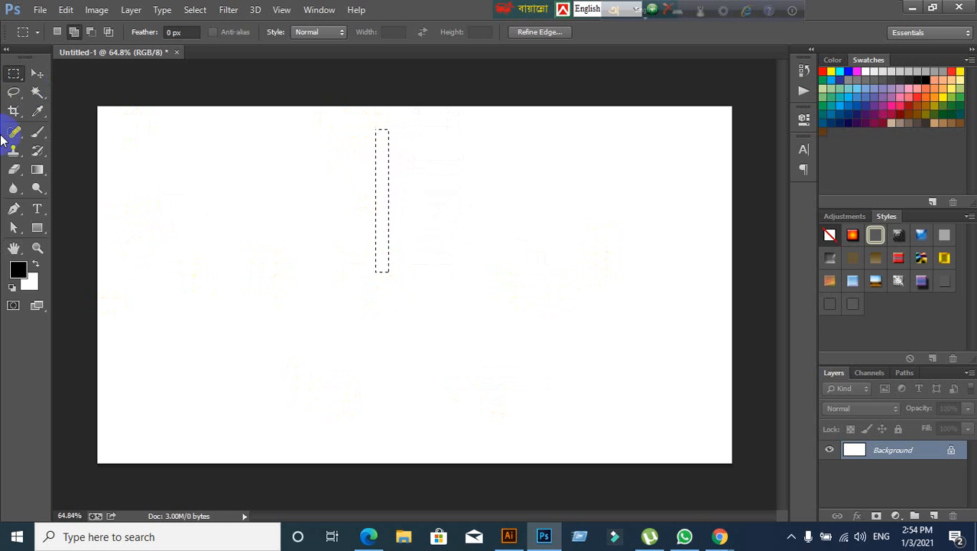
left_click_drag(13, 73, 58, 88)
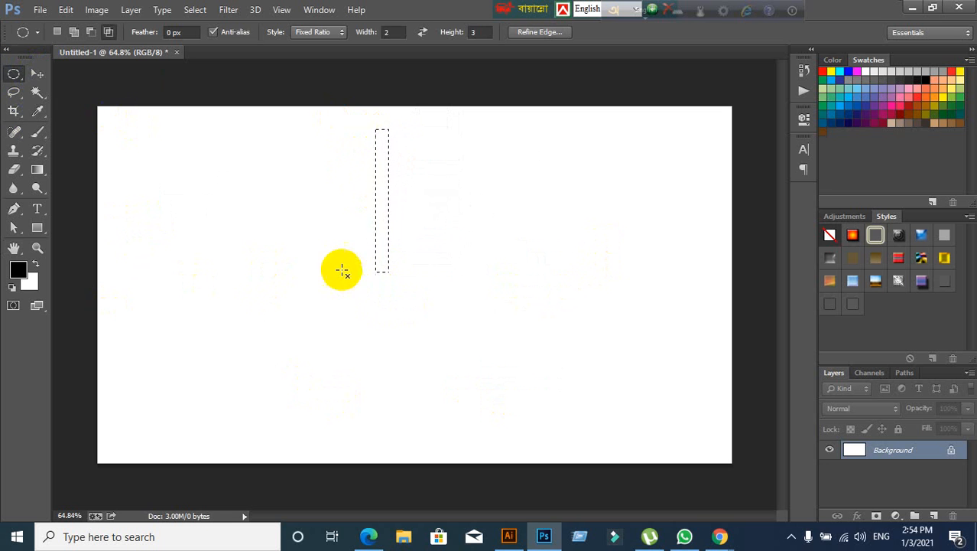
left_click_drag(321, 238, 480, 345)
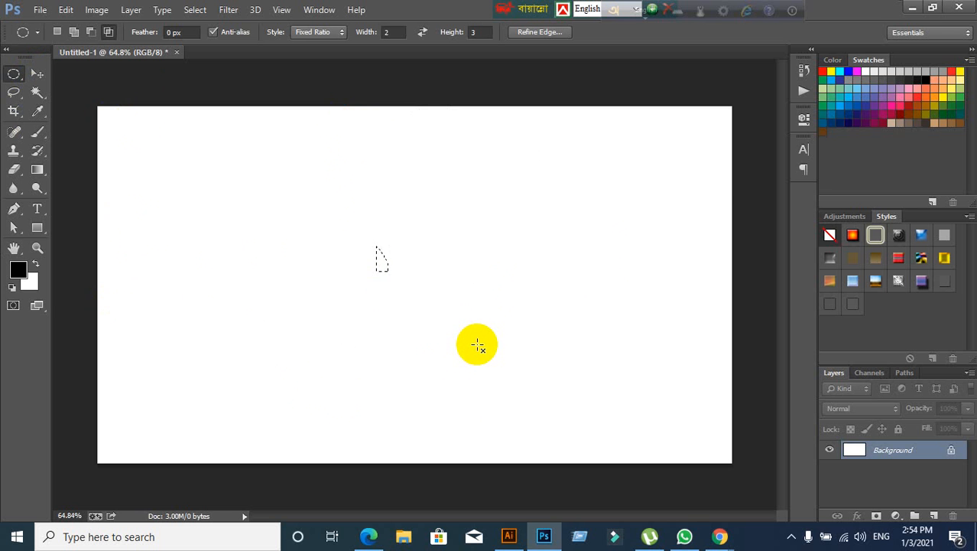
left_click(469, 345)
Select a narrow vertical strip in the upper middle of the canvas and set the Elliptical Marquee to add to the selection
right_click(13, 74)
left_click(56, 75)
left_click_drag(349, 124, 361, 271)
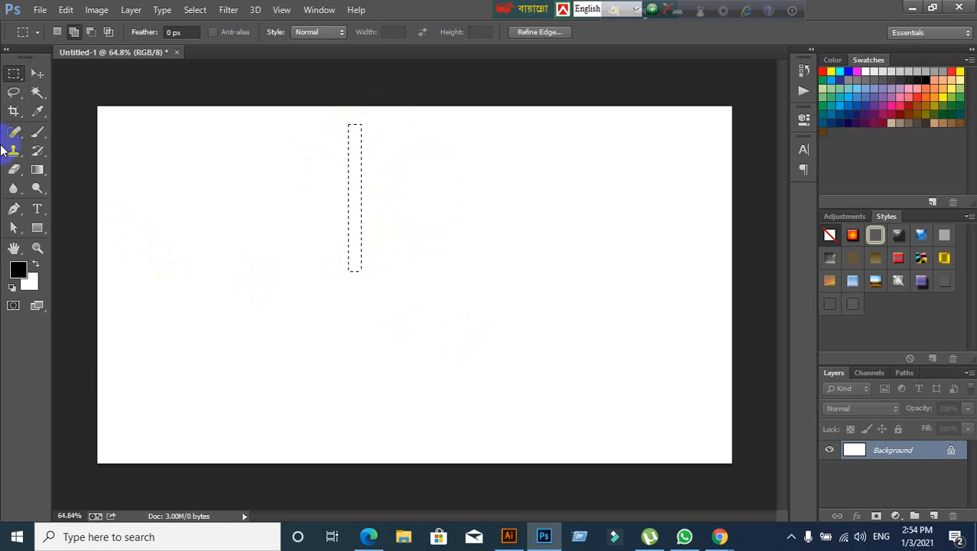
right_click(13, 74)
left_click(72, 87)
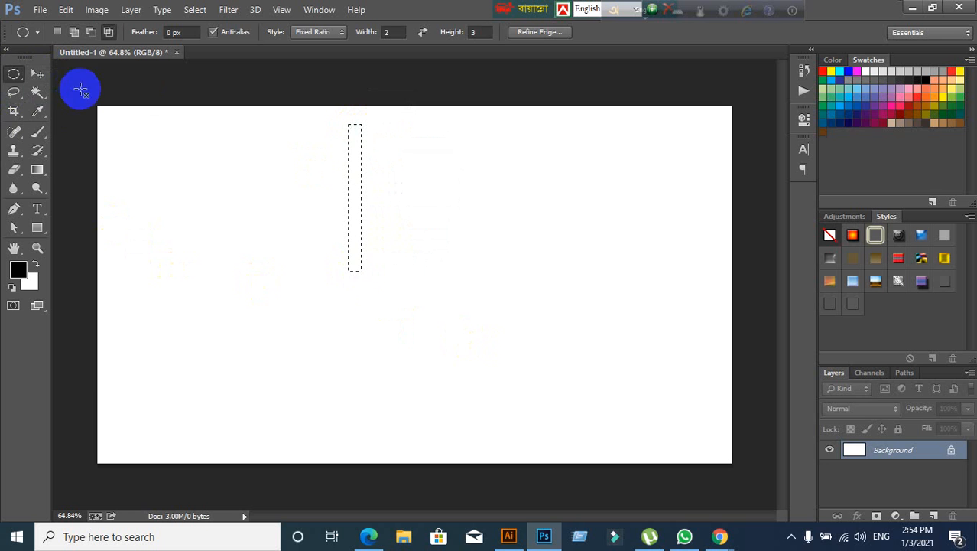
left_click(74, 32)
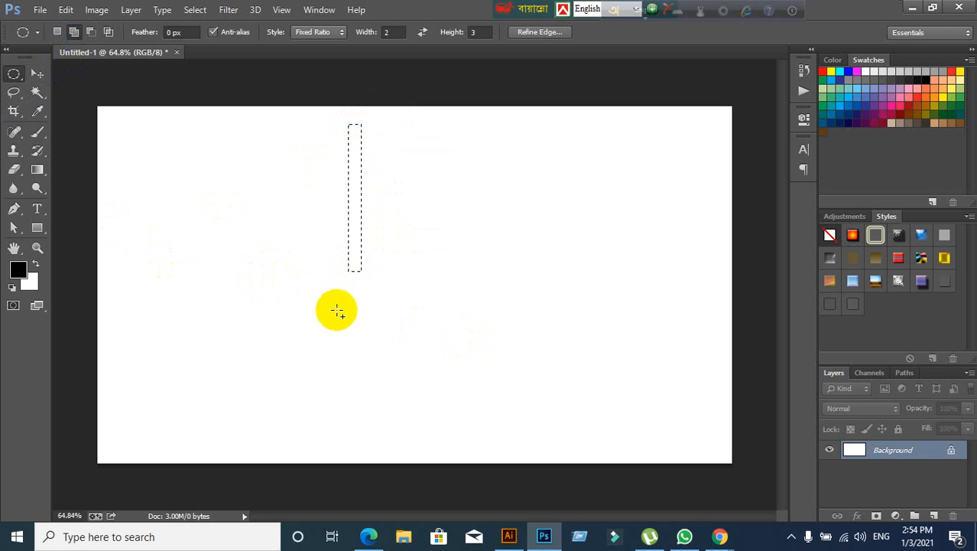
Try to add an elliptical selection at the lower end of the vertical strip, undoing the misplaced ellipses
left_click_drag(291, 265, 406, 344)
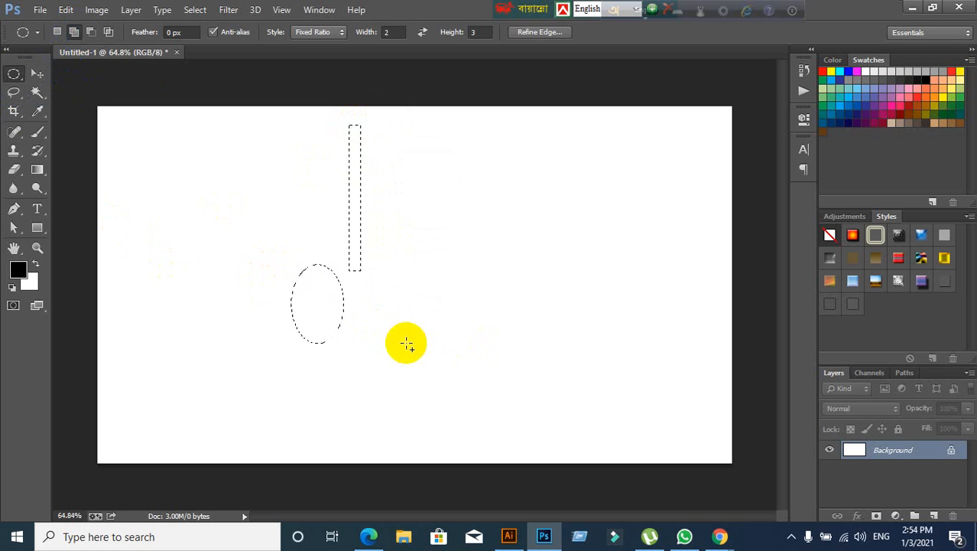
key("ctrl+z")
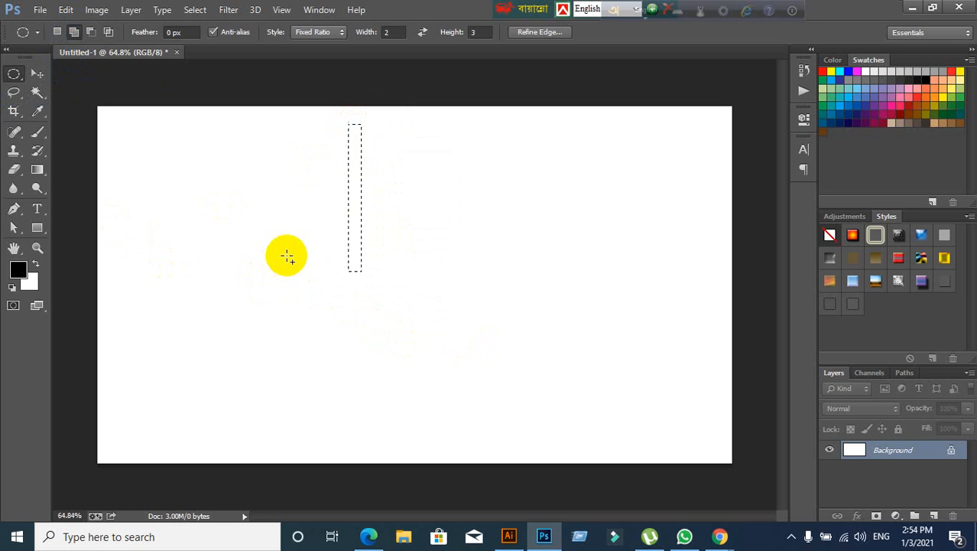
left_click_drag(287, 256, 384, 345)
key("ctrl+z")
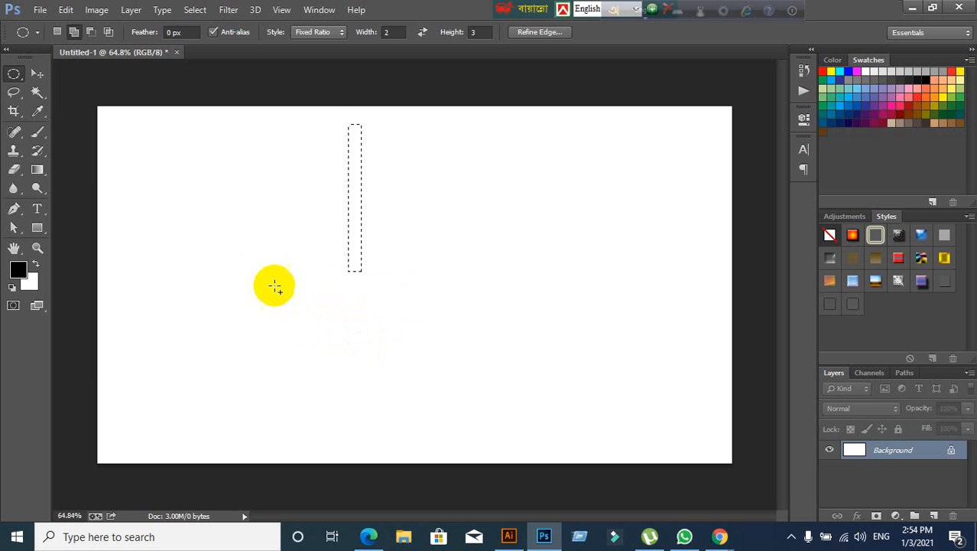
left_click_drag(251, 261, 334, 334)
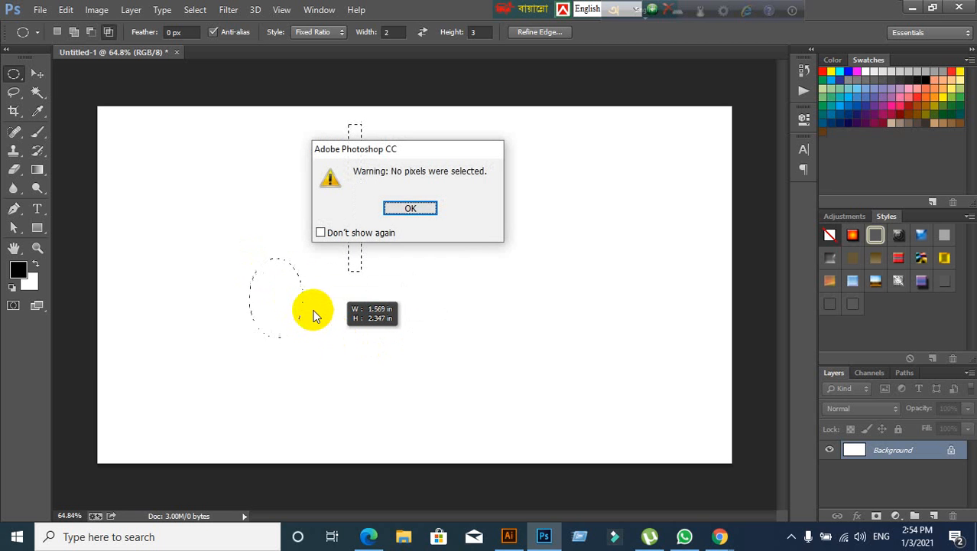
left_click(422, 207)
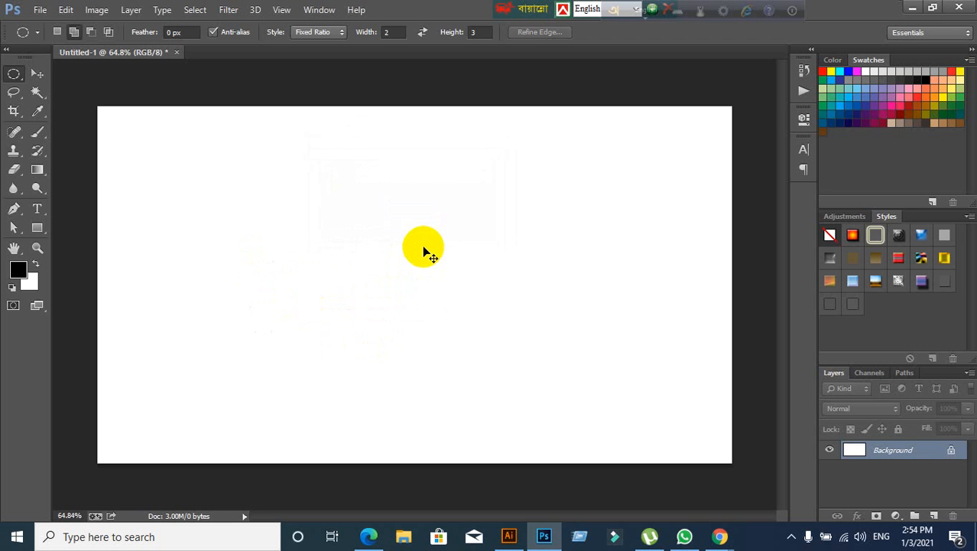
Select another narrow vertical strip, try adding an ellipse below its lower end, and clear the whole selection
left_click(17, 77)
left_click(98, 71)
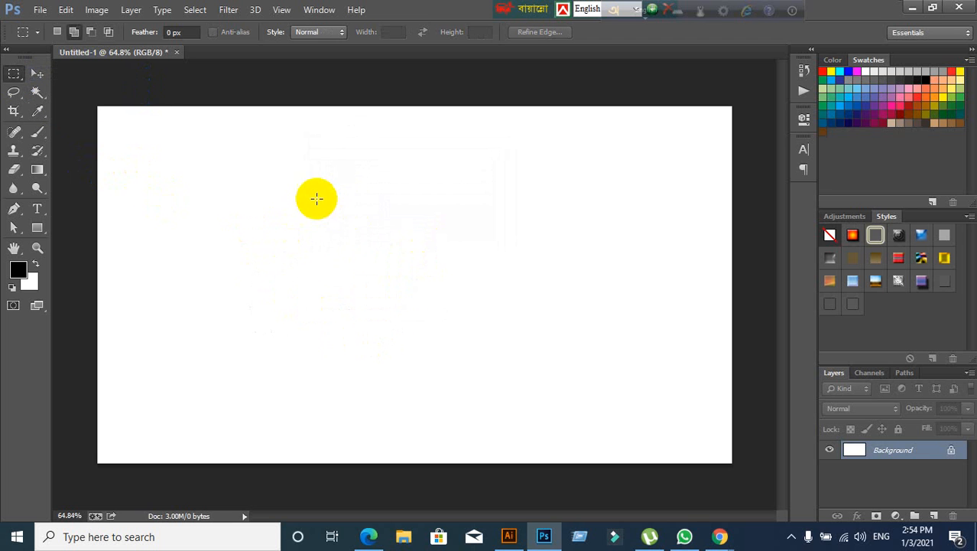
left_click_drag(316, 199, 334, 317)
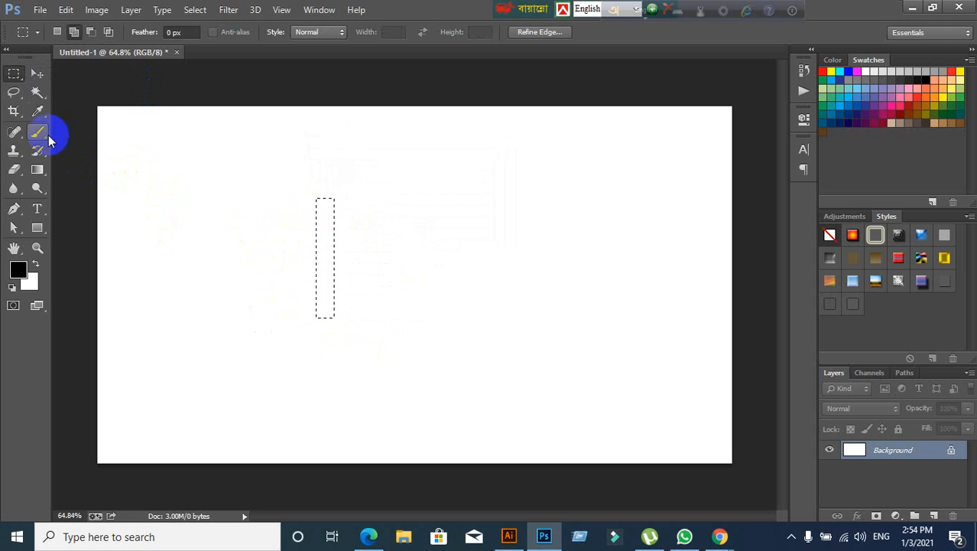
left_click(13, 76)
left_click(40, 84)
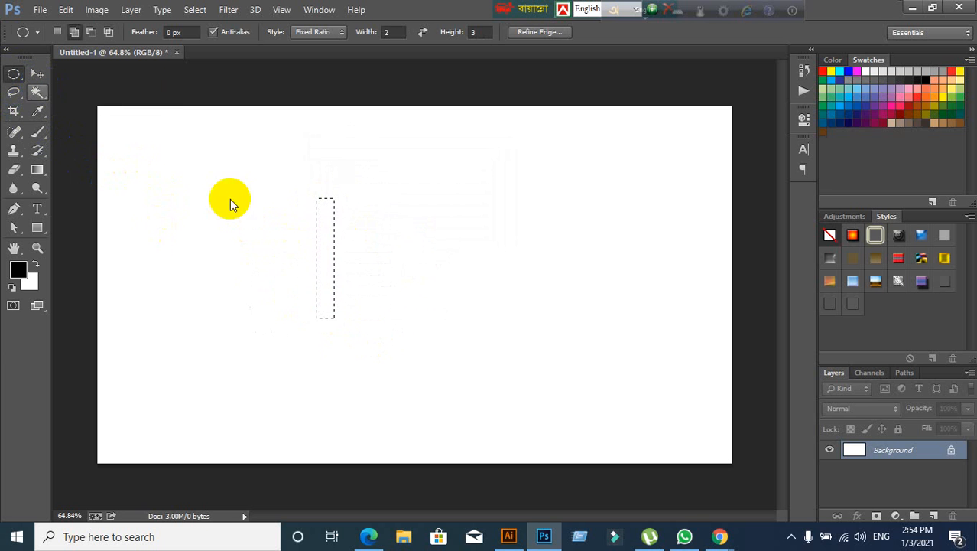
left_click_drag(278, 350, 344, 390)
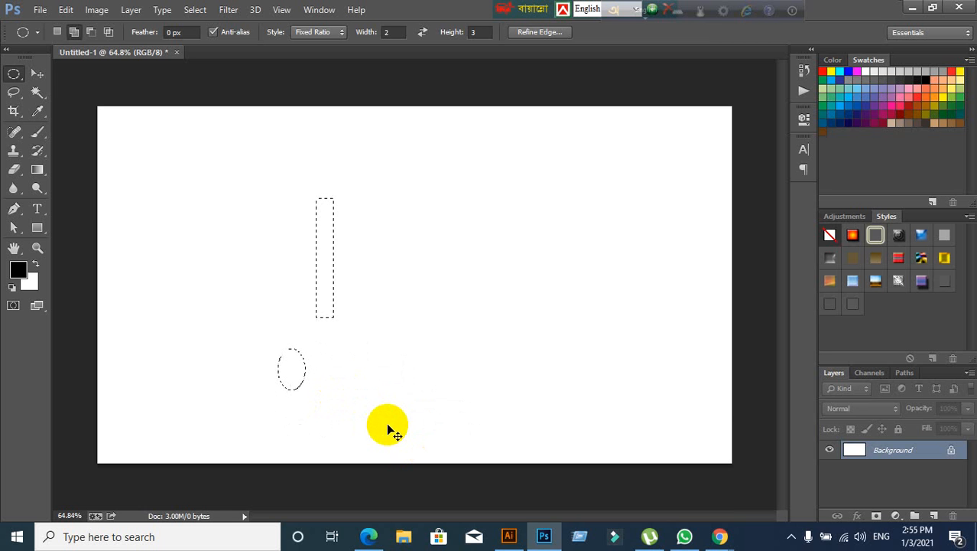
key("ctrl+z")
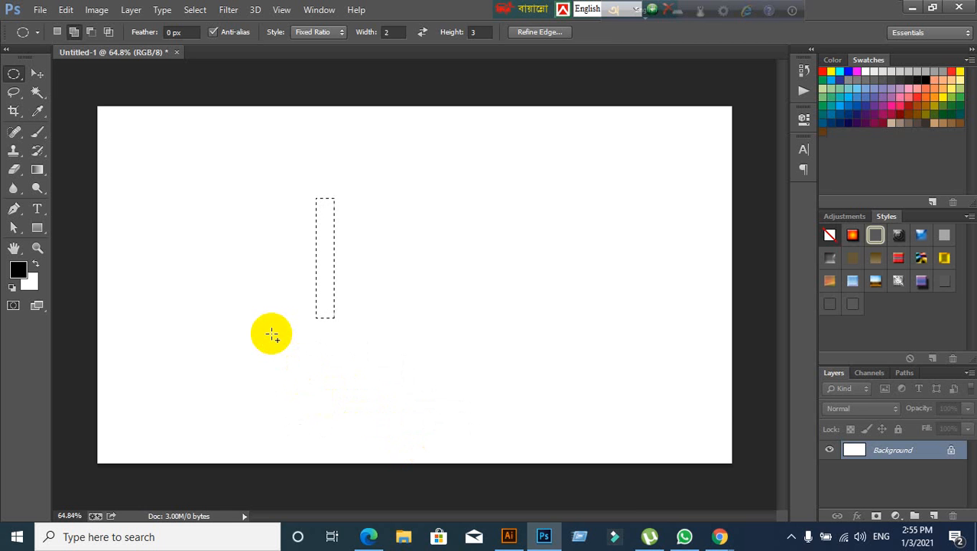
left_click_drag(272, 333, 407, 415)
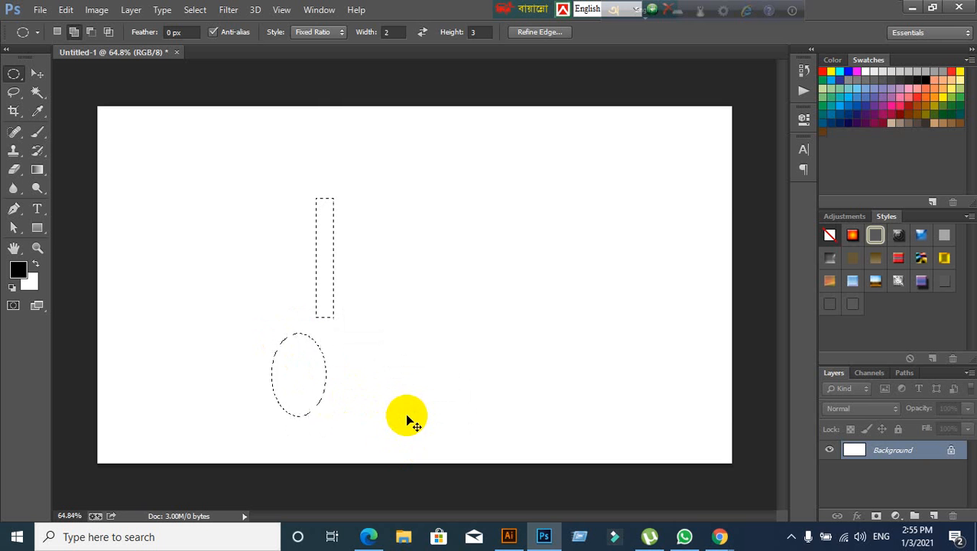
key("ctrl+d")
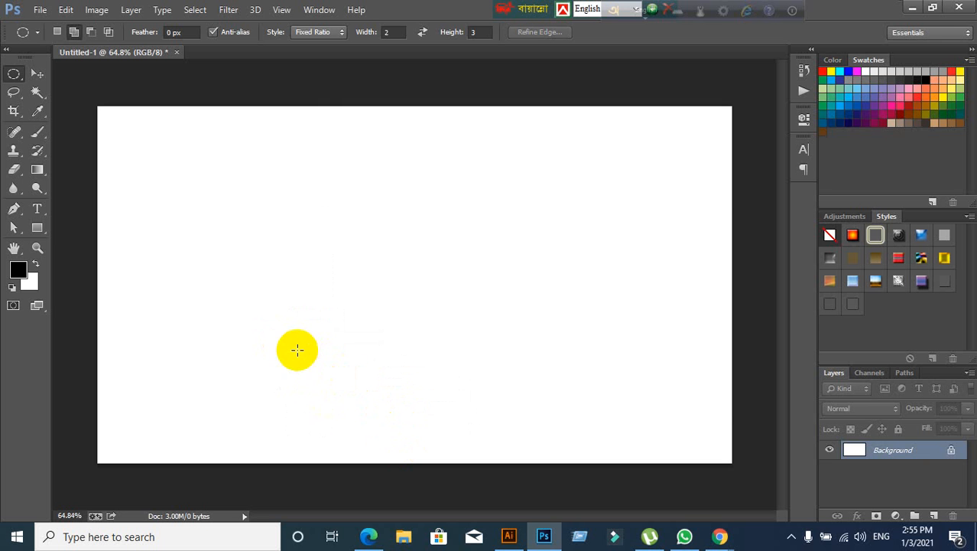
Activate the Rectangular Marquee tool for a new strip selection
right_click(16, 74)
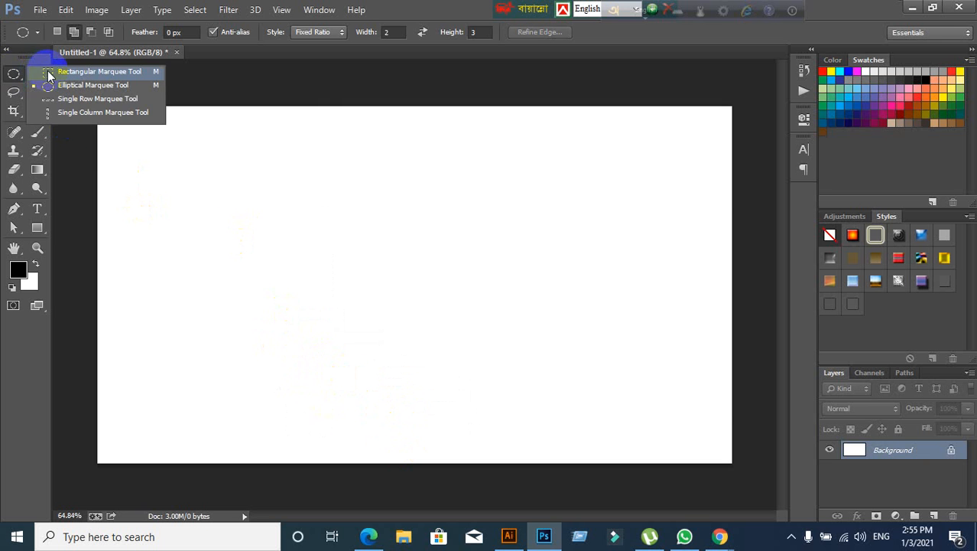
left_click(84, 71)
Switch to the Google Meet call, admit the waiting participant, and return to Photoshop
left_click(696, 529)
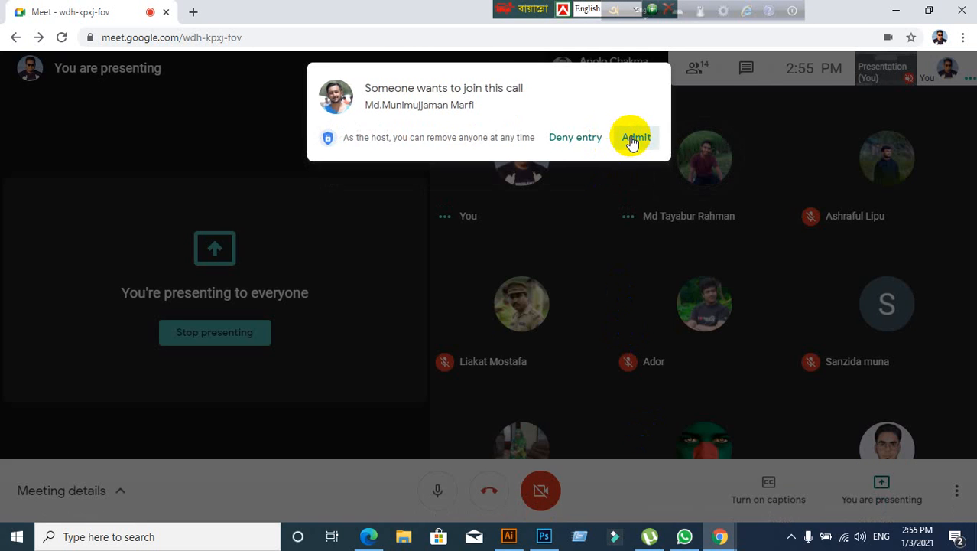
left_click(635, 137)
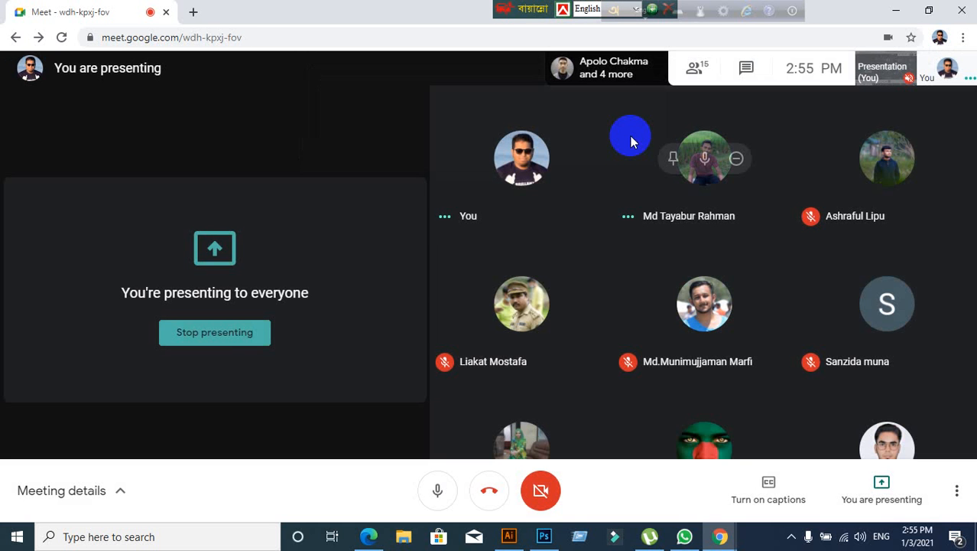
left_click(545, 541)
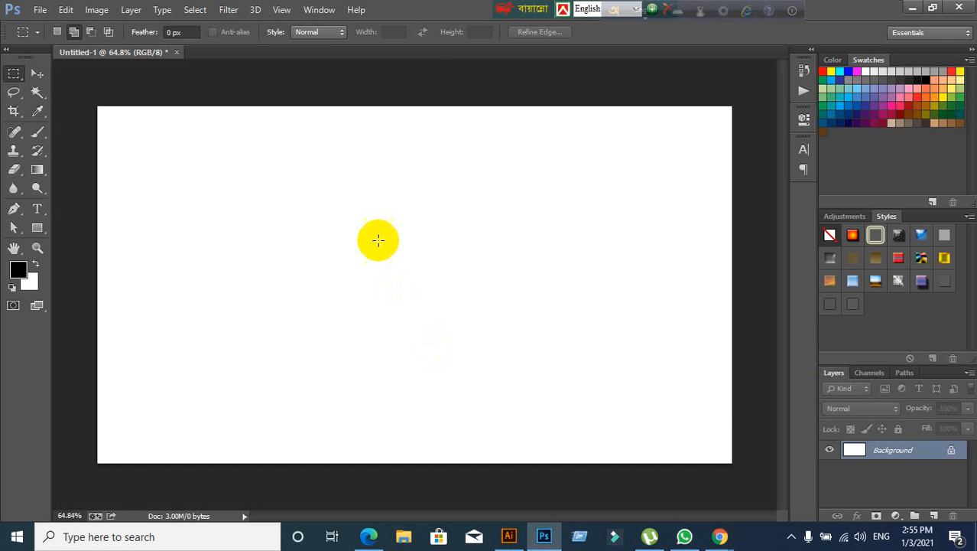
Select a narrow vertical strip, join an ellipse over its lower end into one spoon-shaped selection, and activate the Move tool
left_click_drag(370, 126, 381, 277)
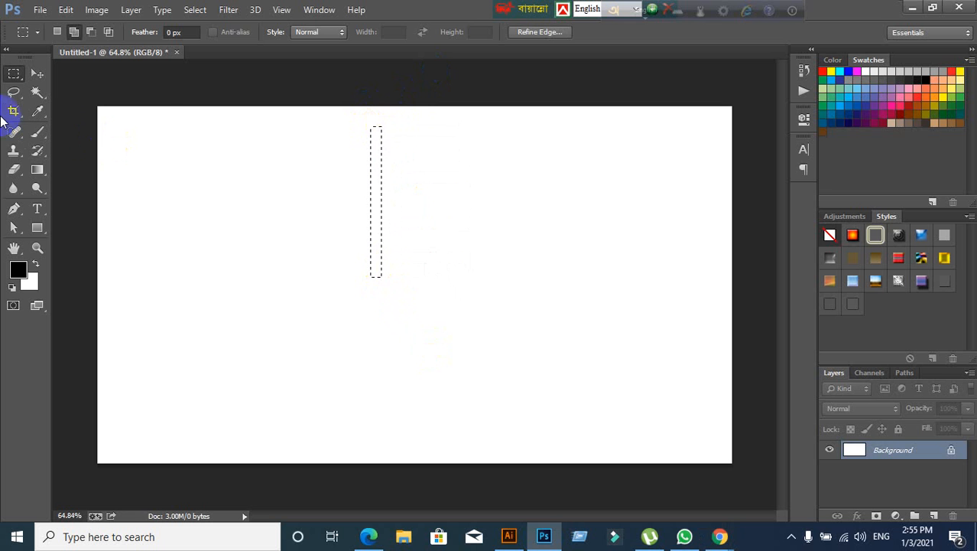
right_click(13, 74)
left_click(73, 87)
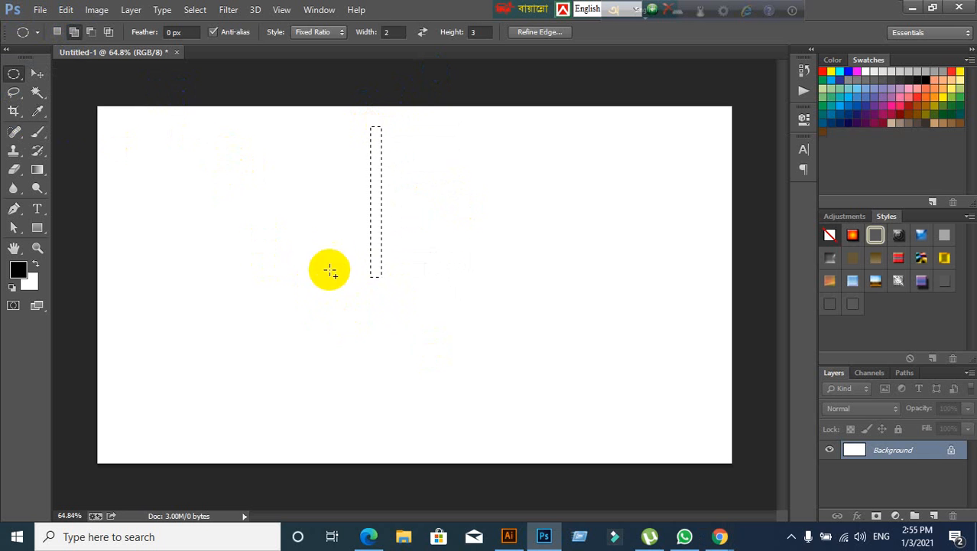
left_click_drag(327, 242, 423, 341)
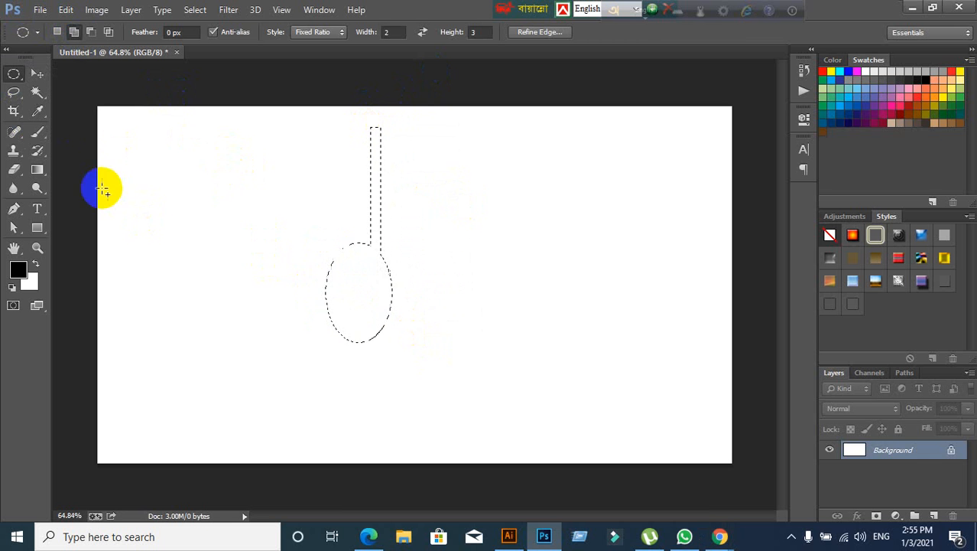
left_click(36, 73)
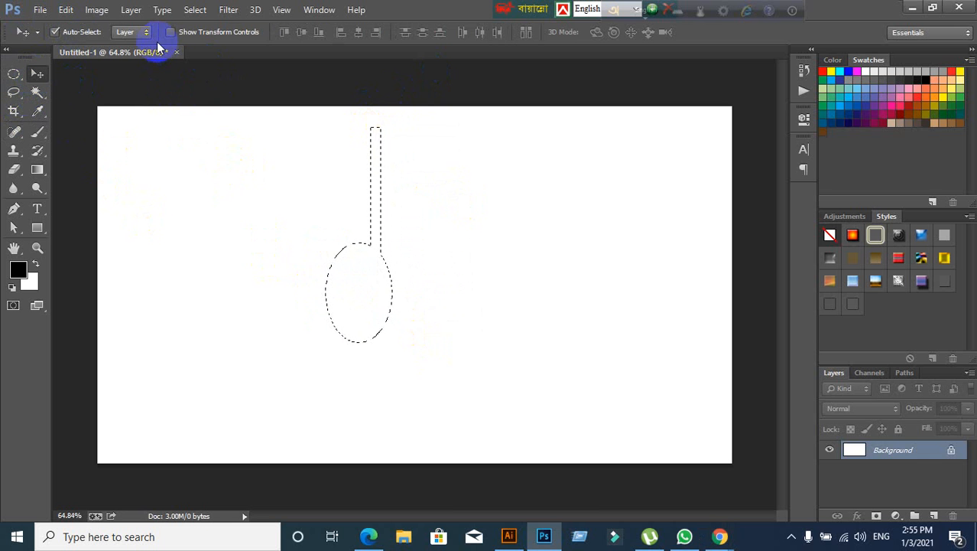
Clear the spoon-shaped selection and reset the Essentials workspace, keeping a two-column toolbox
key("ctrl+d")
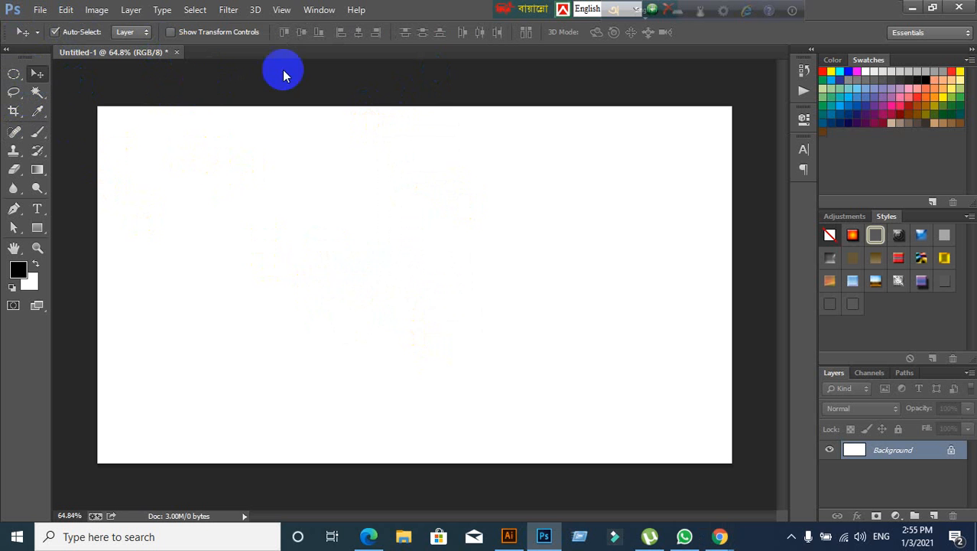
left_click(319, 10)
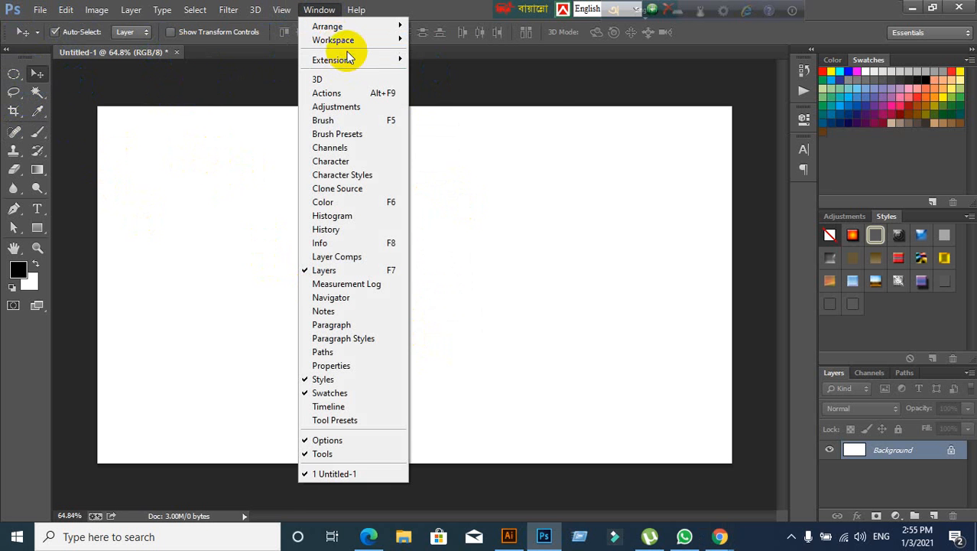
mouse_move(352, 41)
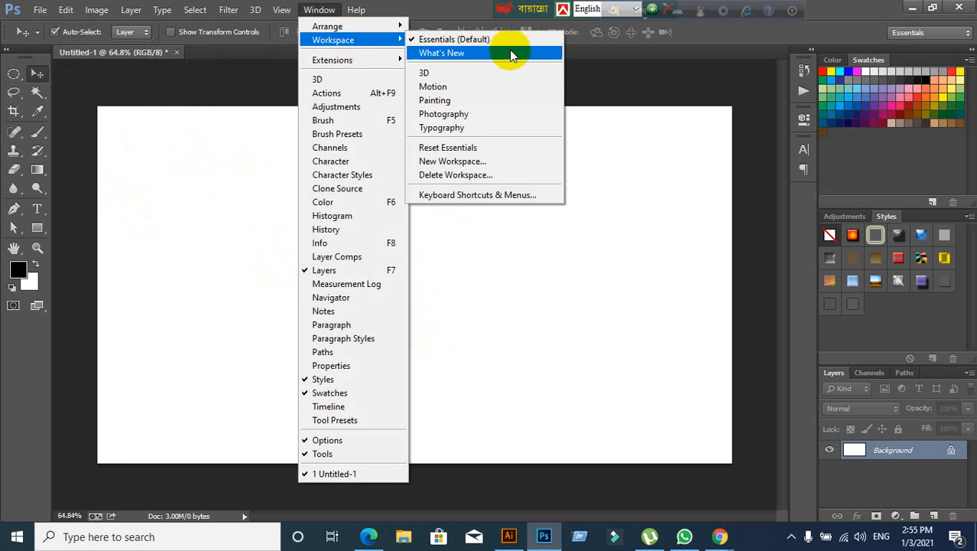
left_click(501, 153)
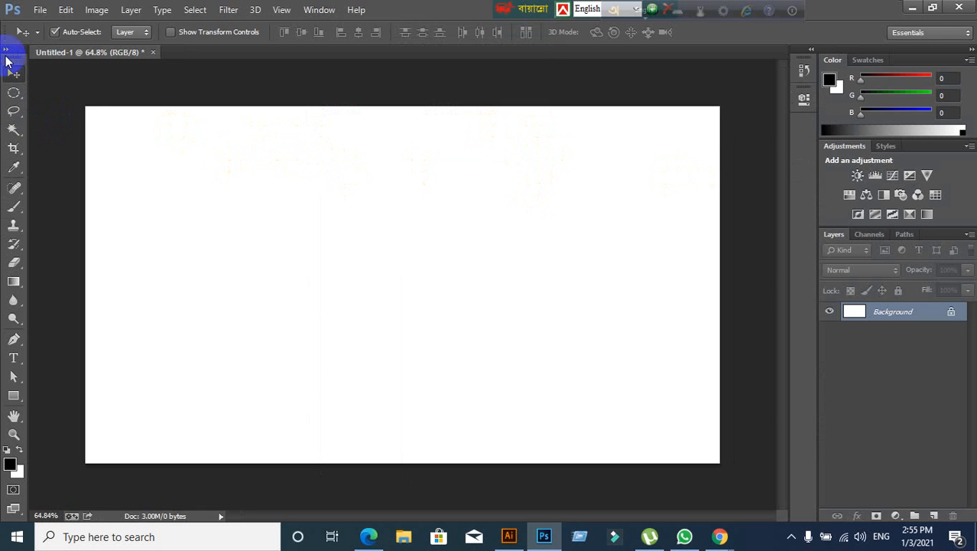
left_click(7, 49)
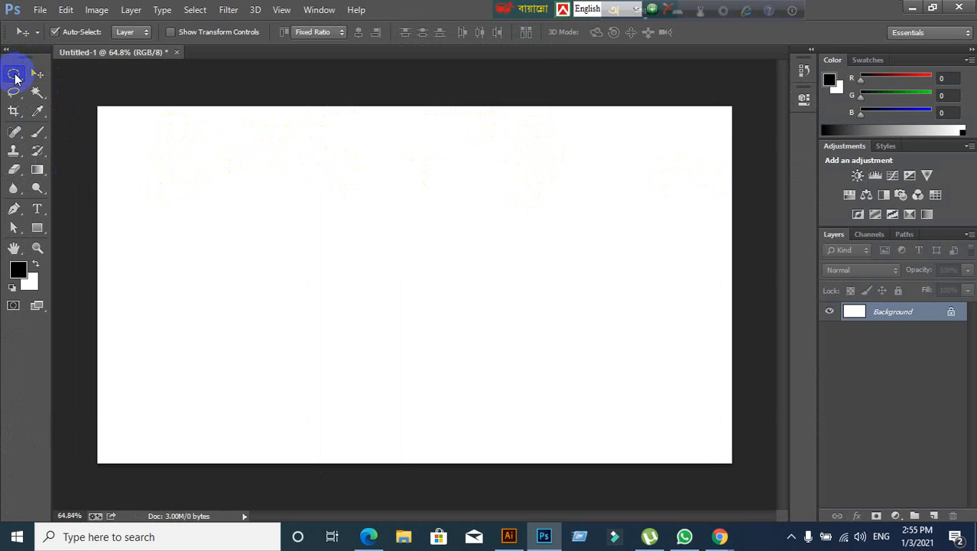
Try drawing elliptical selections with the 2:3 fixed ratio on the canvas and clear them
left_click(15, 73)
left_click_drag(255, 178, 393, 328)
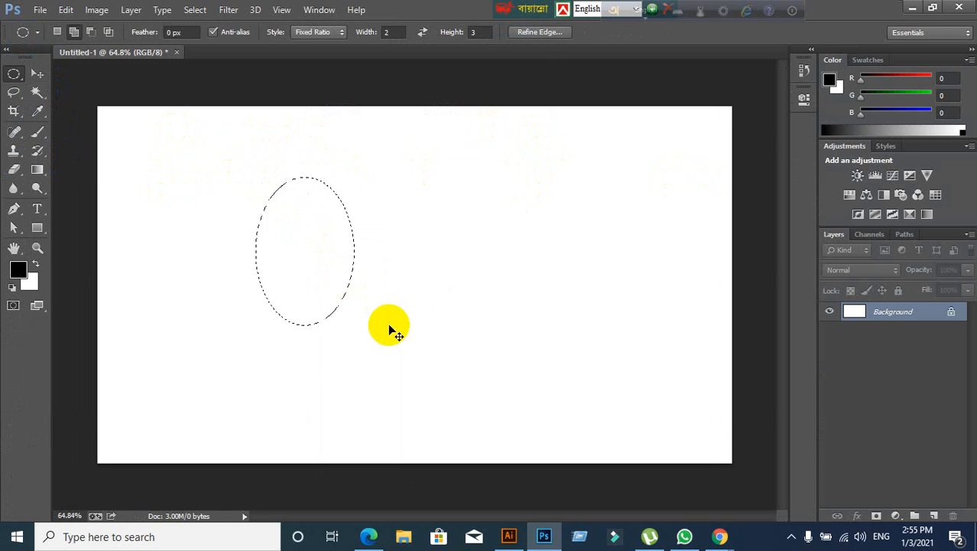
left_click(262, 190)
left_click_drag(249, 174, 413, 309)
left_click(403, 297)
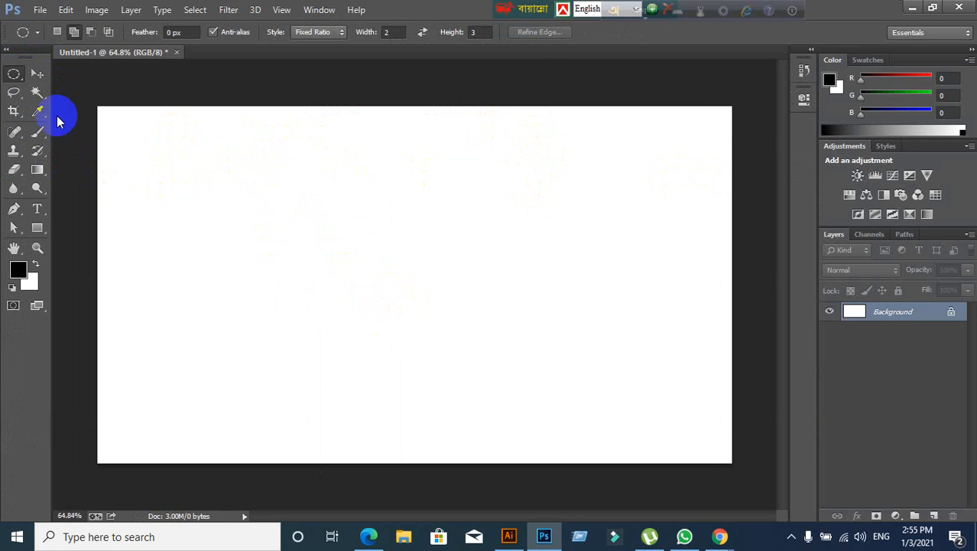
Set the Elliptical Marquee tool's style to Normal
left_click(42, 78)
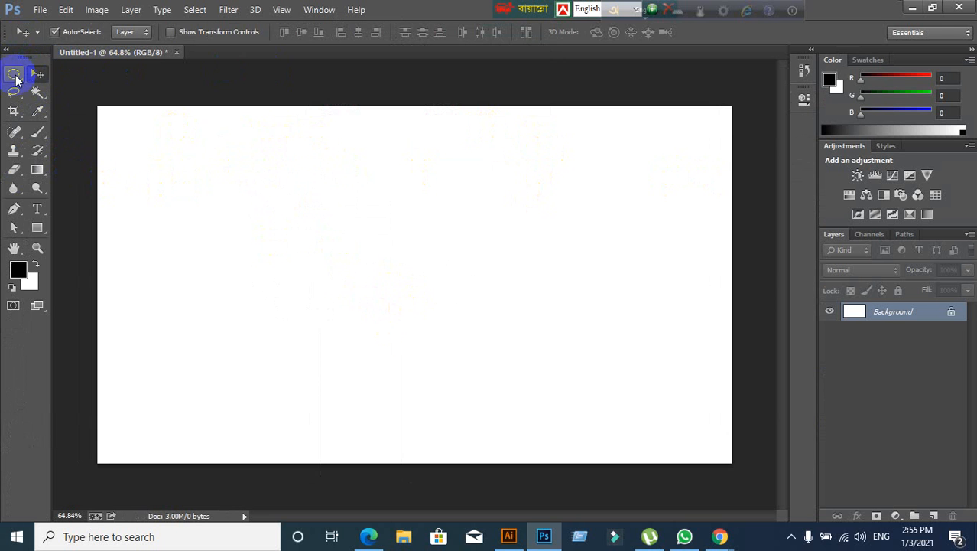
left_click(14, 74)
left_click(337, 38)
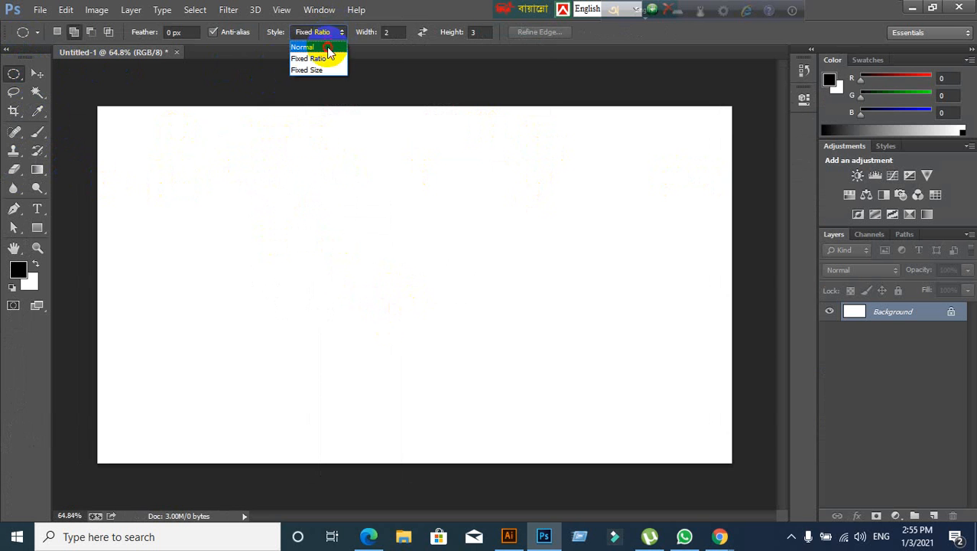
left_click(318, 42)
Try freely proportioned, nearly circular selections around the canvas centre and clear them
left_click_drag(251, 194, 428, 360)
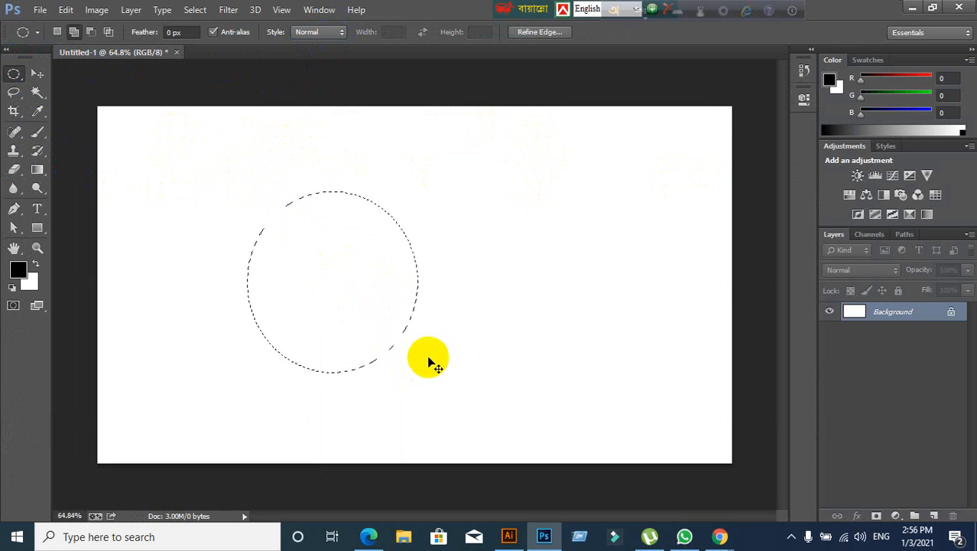
left_click(297, 198)
left_click_drag(296, 198, 444, 349)
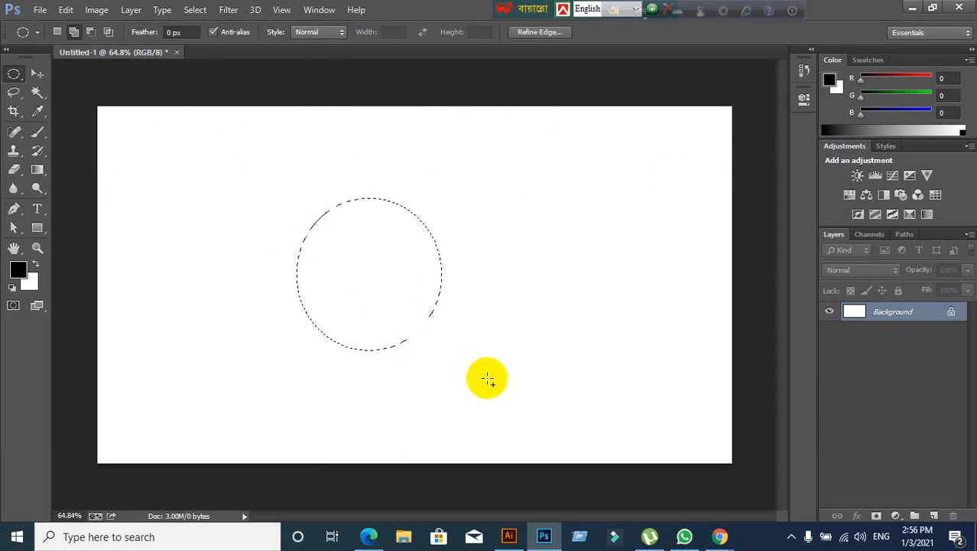
left_click_drag(199, 89, 352, 324)
left_click(257, 291)
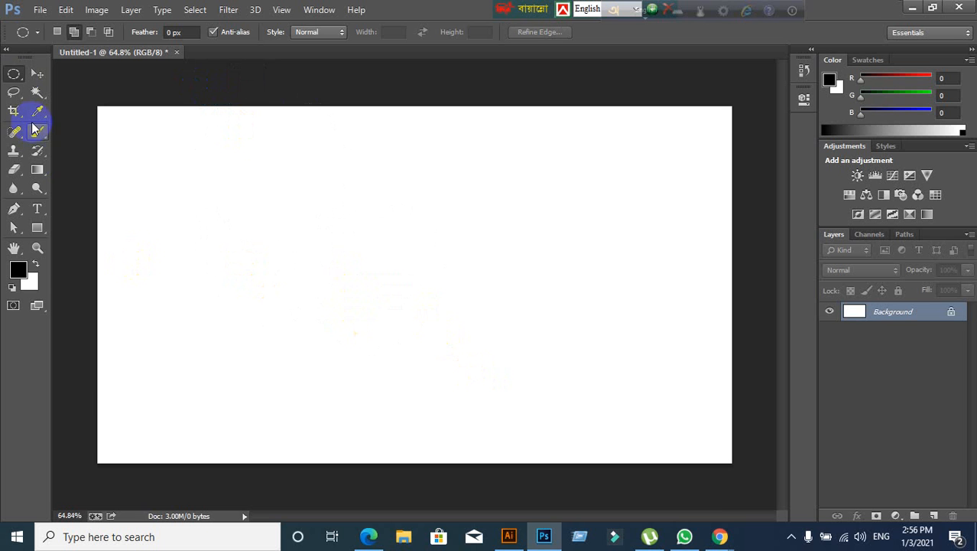
Select a narrow vertical strip with the Rectangular Marquee and add a circular selection over its lower end
right_click(7, 75)
left_click(49, 72)
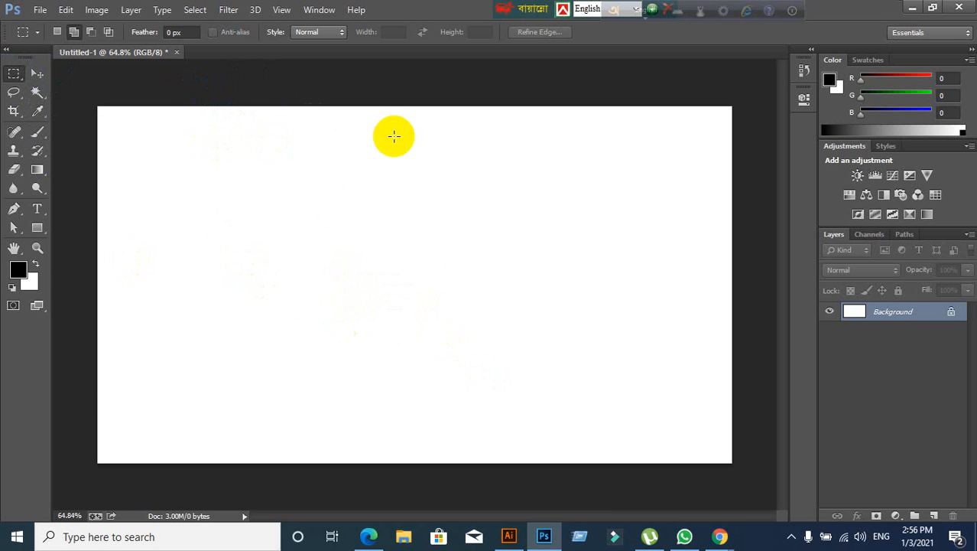
left_click_drag(383, 113, 395, 282)
right_click(16, 77)
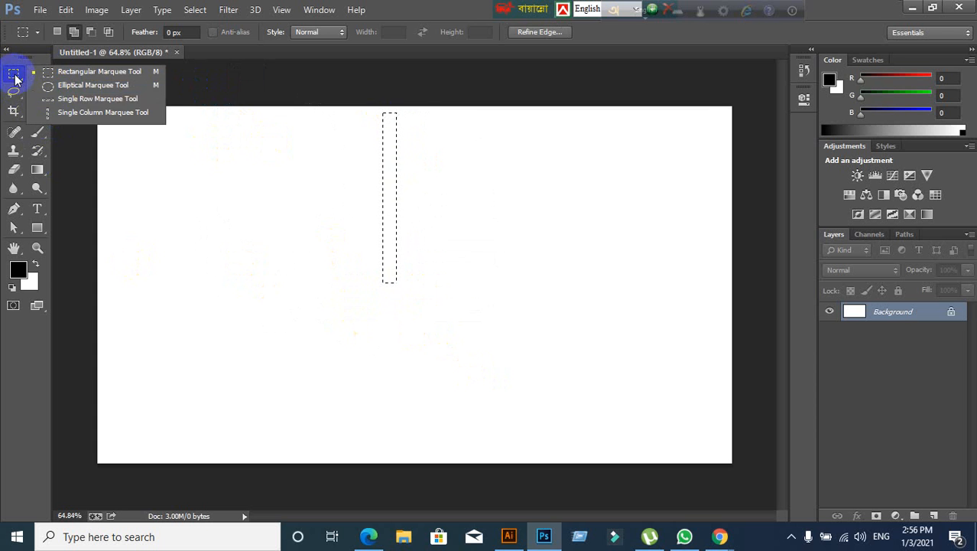
left_click(61, 85)
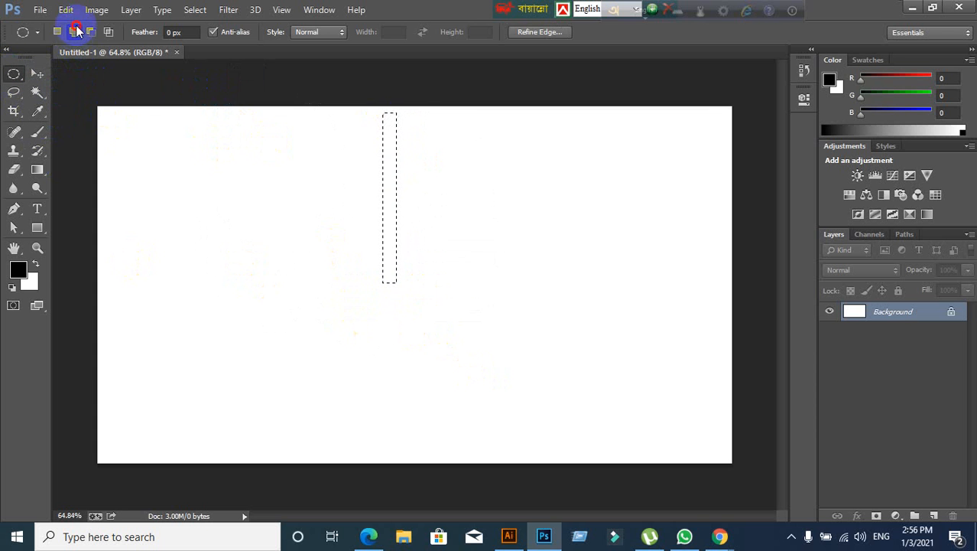
left_click_drag(339, 243, 464, 380)
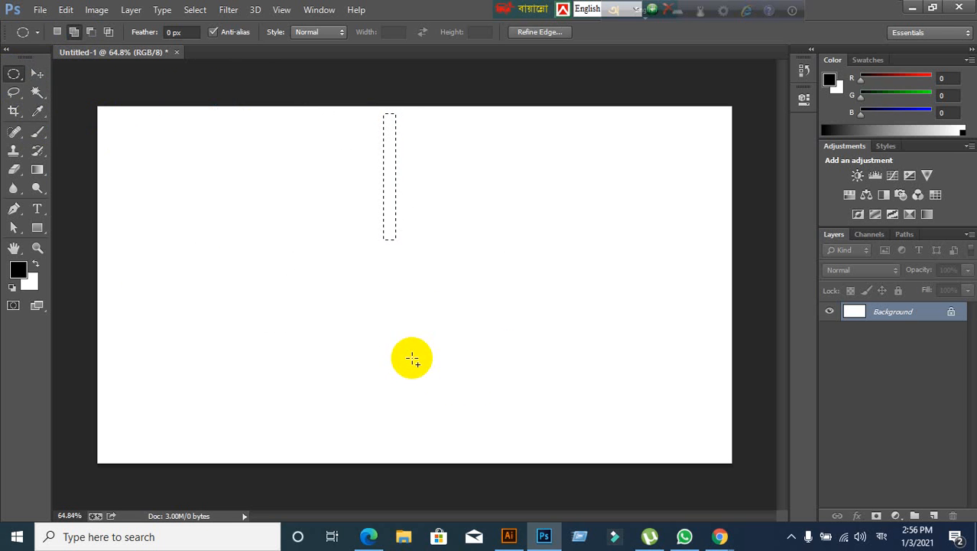
key("ctrl+z")
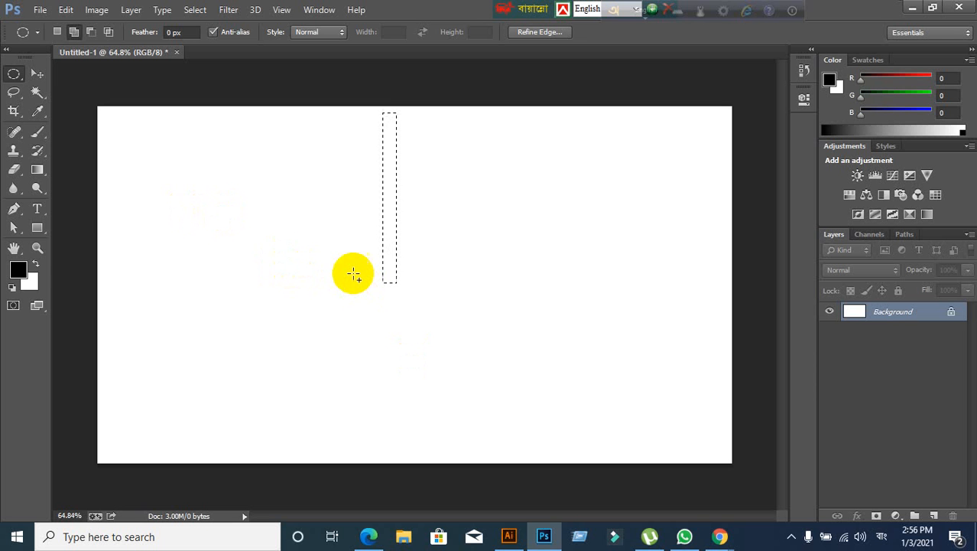
left_click_drag(351, 269, 431, 354)
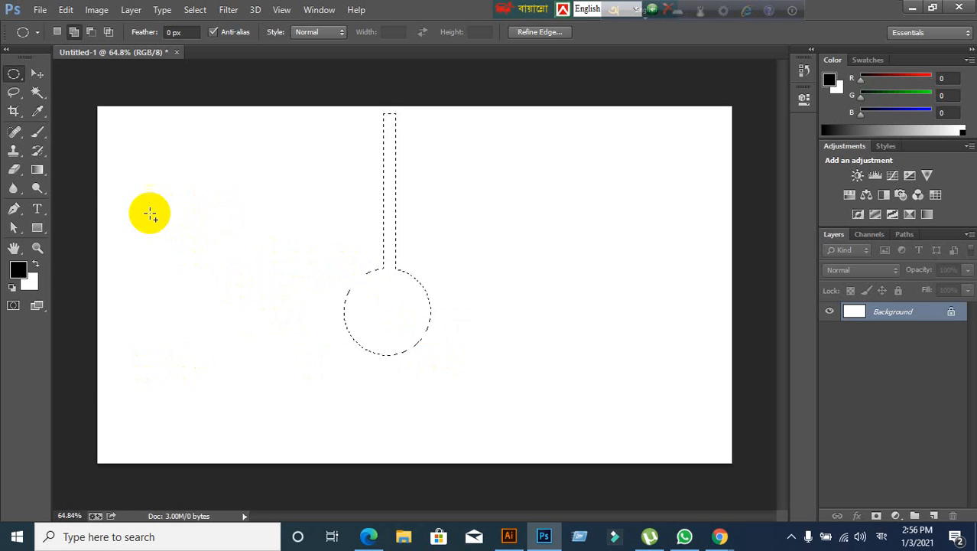
Add two horizontal rectangular bars extending right from the strip's upper part, the lower one shorter, forming a key-shaped selection
left_click(13, 74)
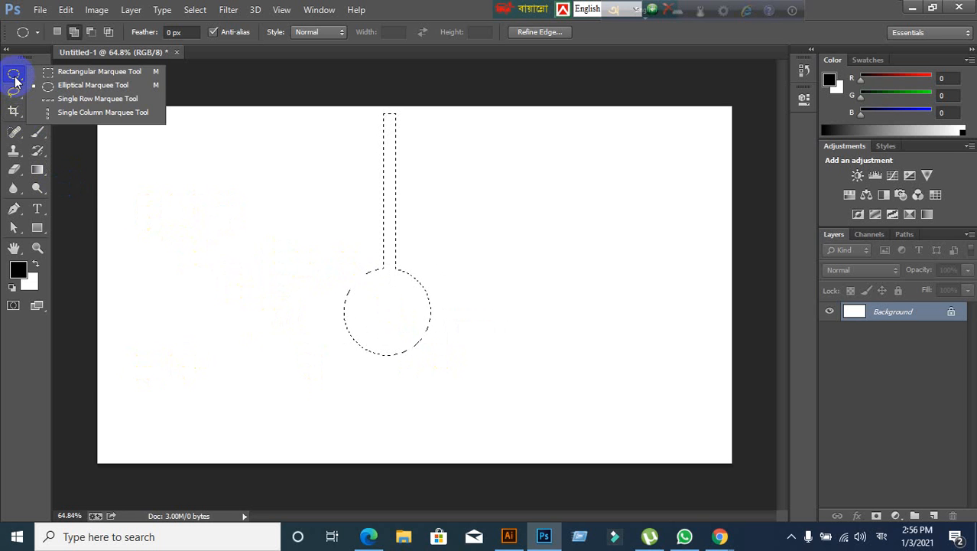
left_click(71, 72)
left_click_drag(394, 134, 485, 150)
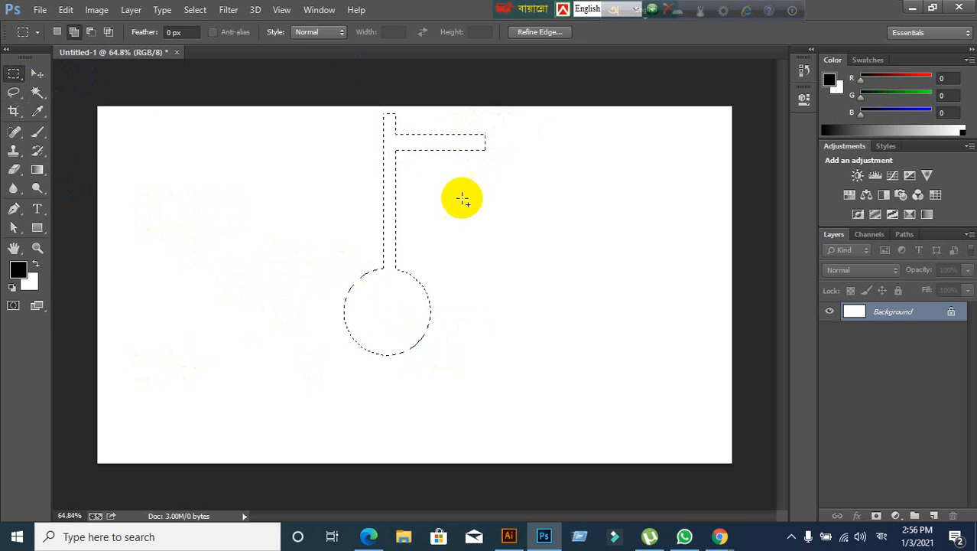
left_click_drag(391, 179, 459, 192)
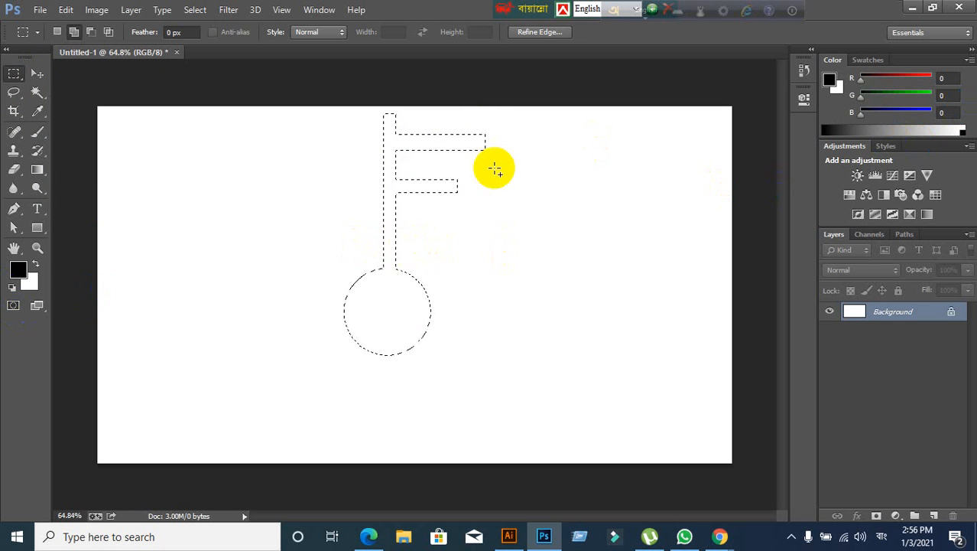
Set the foreground colour to bright blue (RGB 0, 84, 255) and fill the key-shaped selection with it
left_click(18, 269)
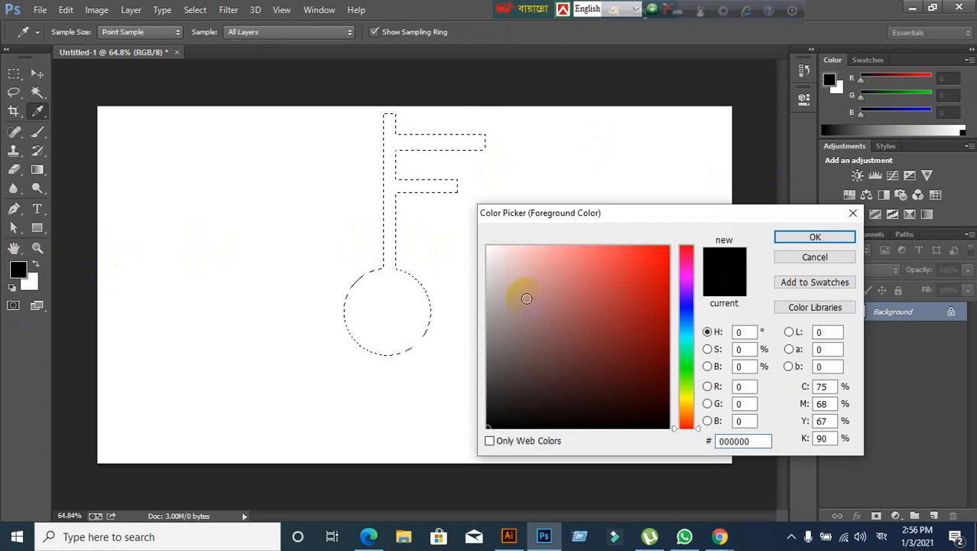
left_click(685, 316)
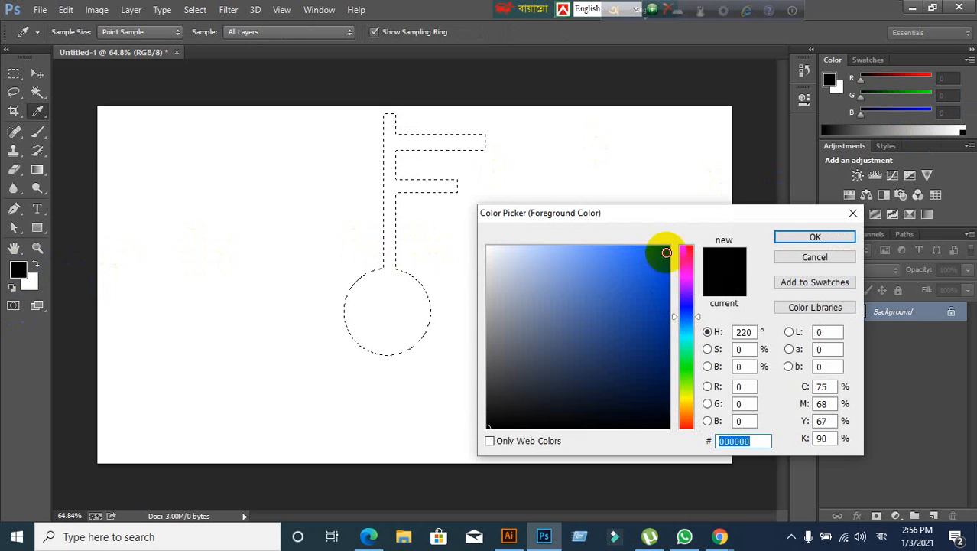
left_click(666, 253)
left_click(814, 236)
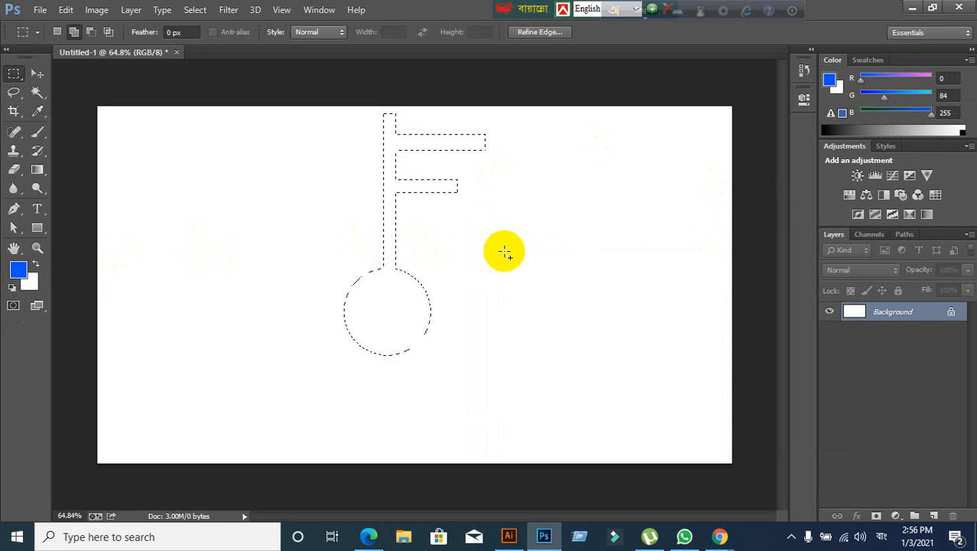
key("alt+BackSpace")
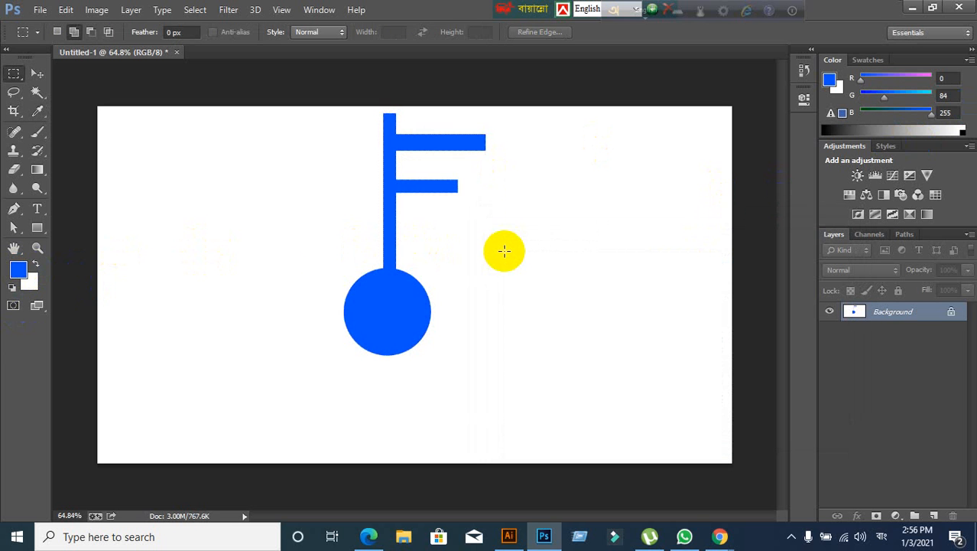
Try to move the blue key shape on the locked Background layer with the Move tool
left_click(35, 75)
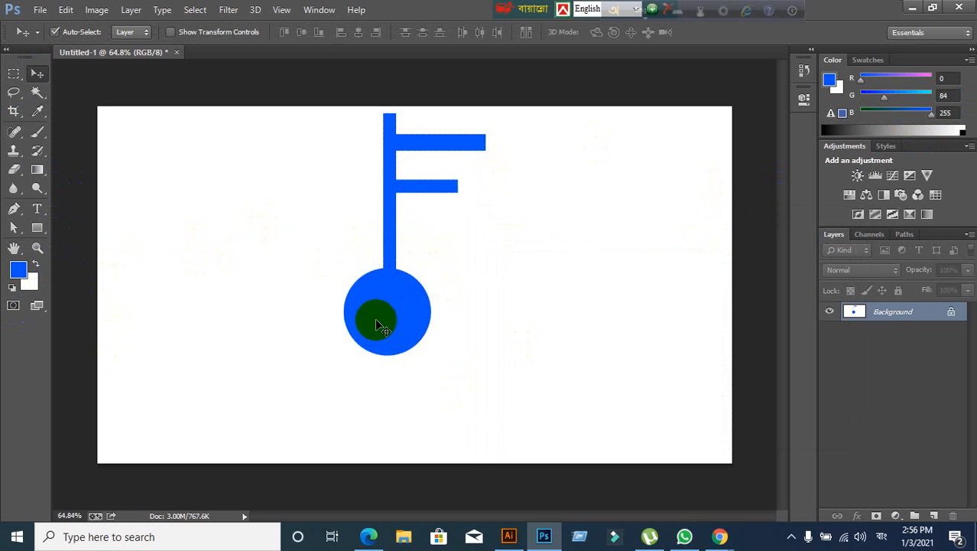
left_click_drag(375, 320, 407, 246)
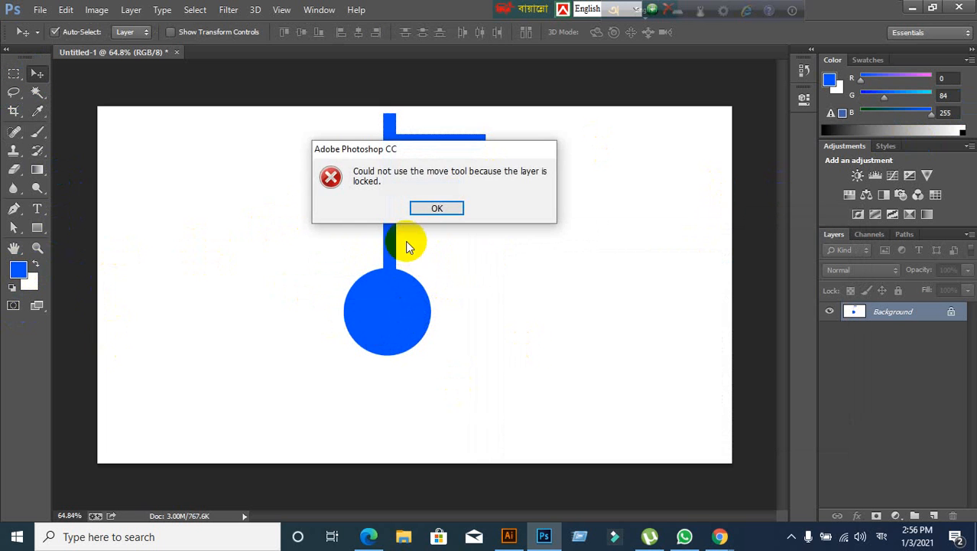
left_click(423, 208)
left_click_drag(343, 179, 611, 298)
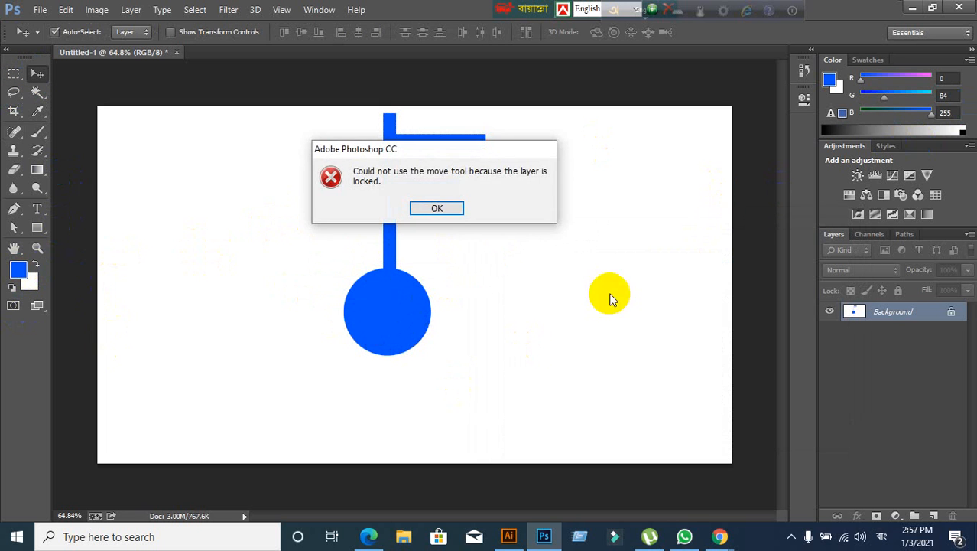
left_click(437, 208)
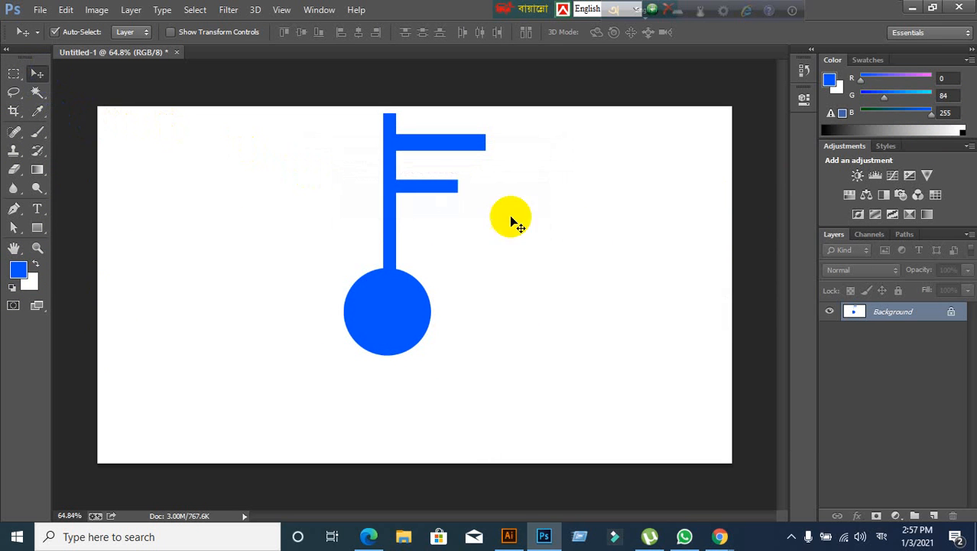
left_click(390, 192)
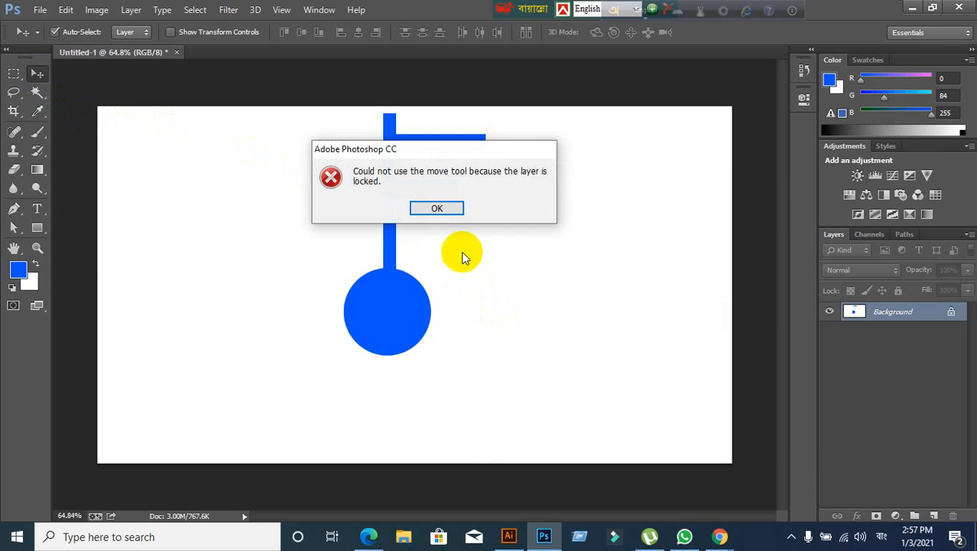
left_click(435, 214)
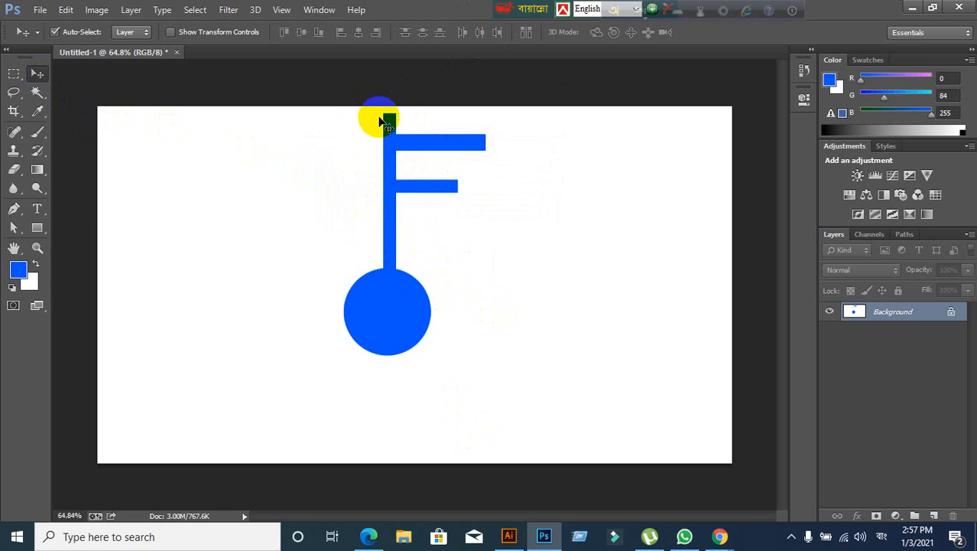
Undo the blue key fill and reactivate the Rectangular Marquee tool with the Normal style
key("ctrl+alt+z")
key("ctrl+alt+z")
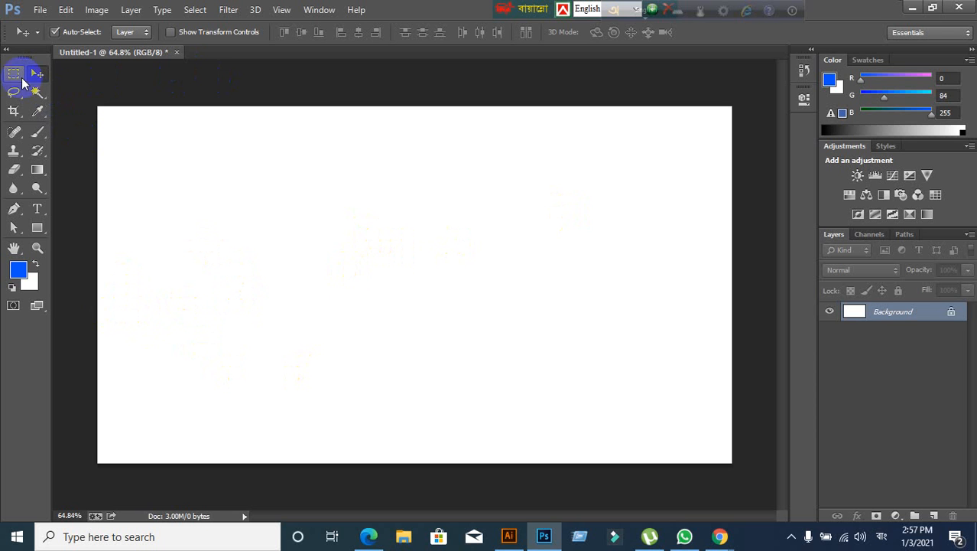
left_click_drag(18, 75, 43, 75)
left_click(55, 73)
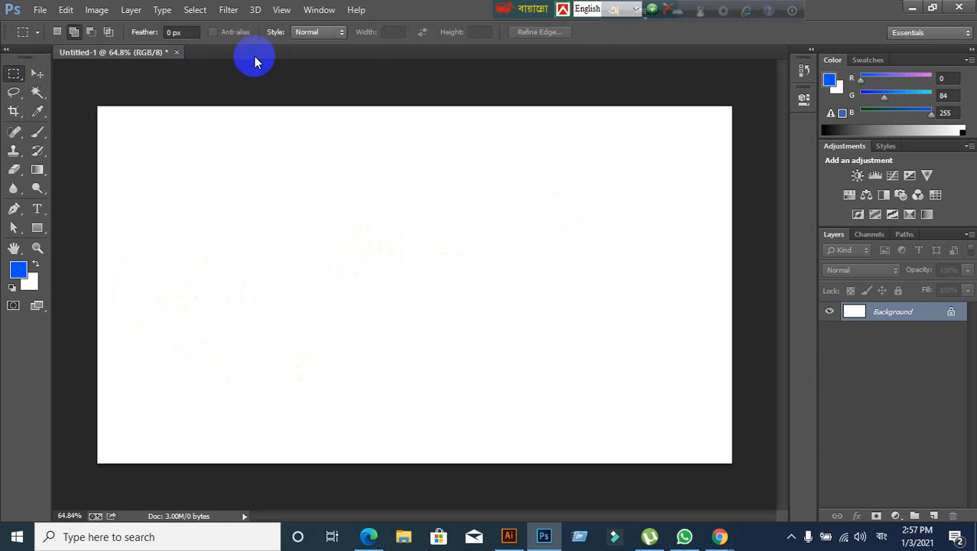
left_click(326, 32)
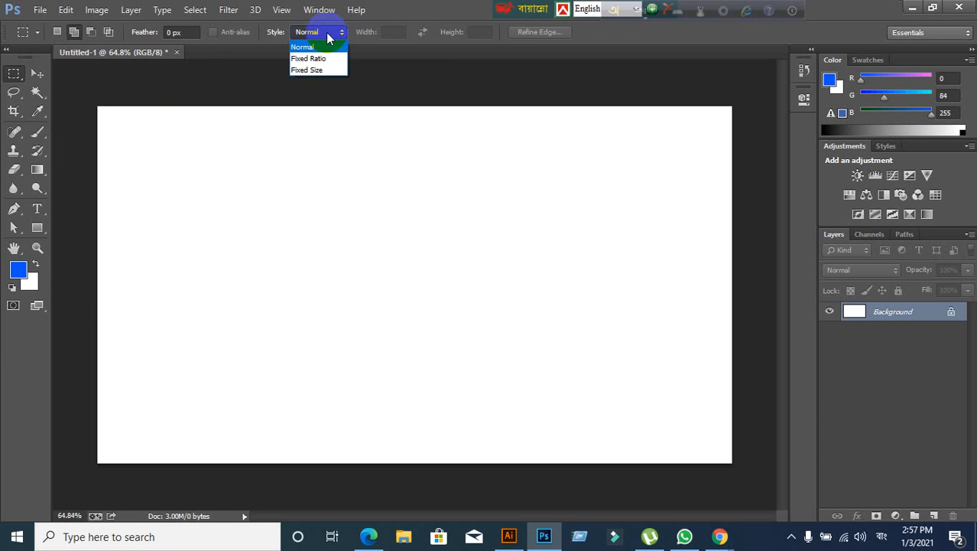
left_click(306, 44)
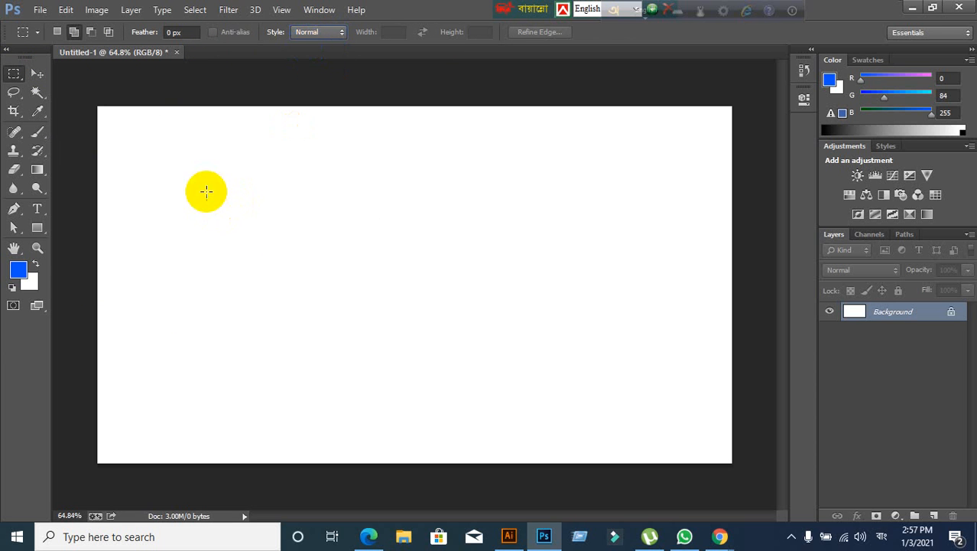
Draw two separate rectangular selections in Normal style, and replace them with a single central rectangle in New Selection mode
left_click(314, 32)
left_click(308, 48)
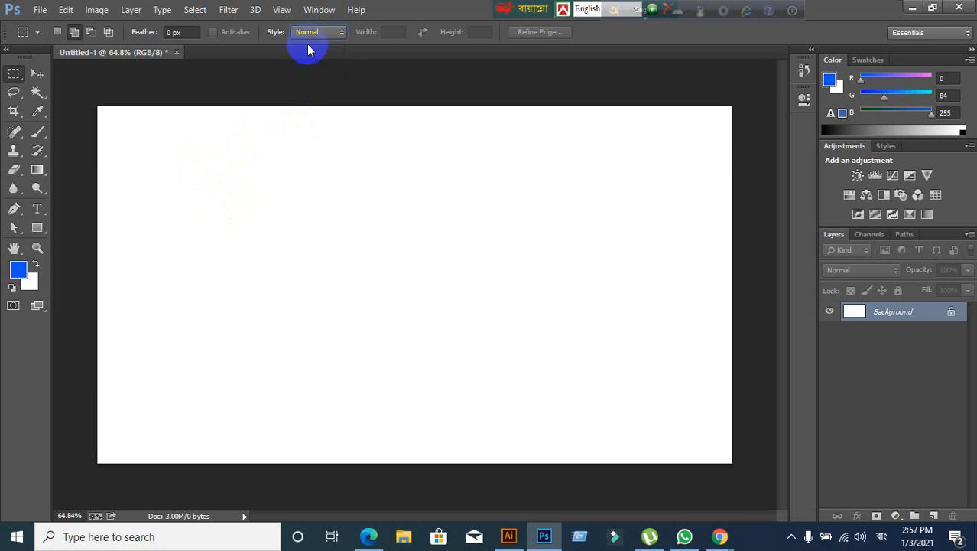
left_click_drag(192, 146, 306, 255)
left_click_drag(434, 121, 567, 271)
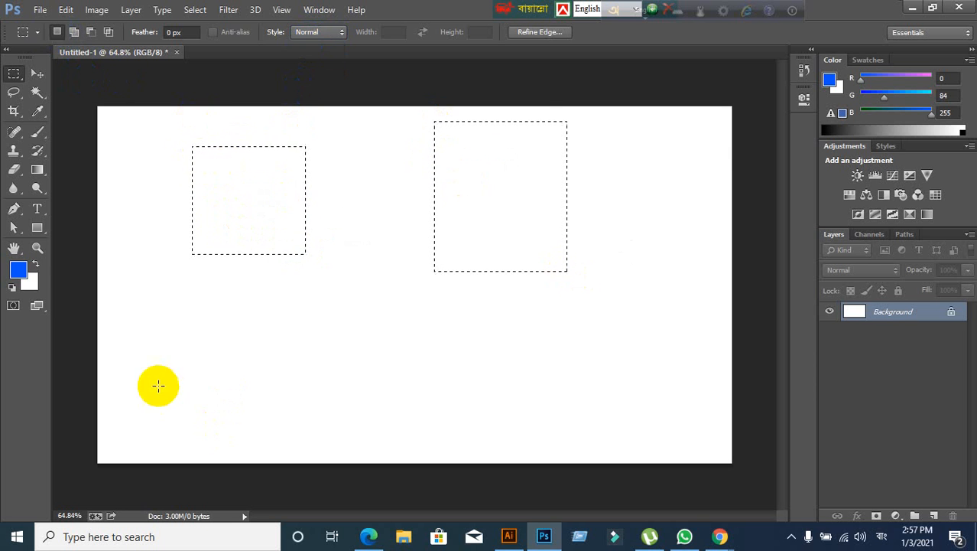
left_click_drag(148, 319, 343, 462)
left_click_drag(330, 221, 533, 332)
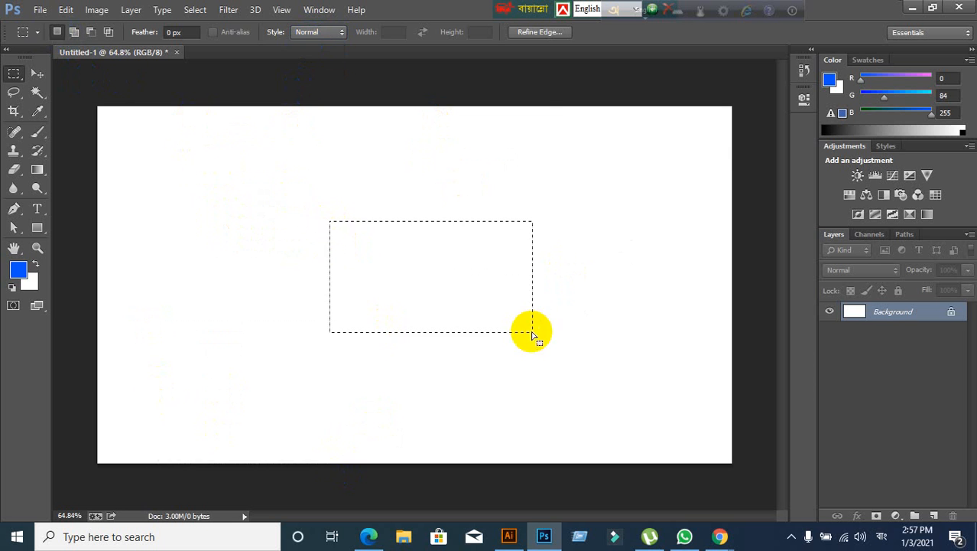
Add one rectangle overlapping the central selection's upper-left corner and another separate one to its right, and deselect everything
left_click(73, 31)
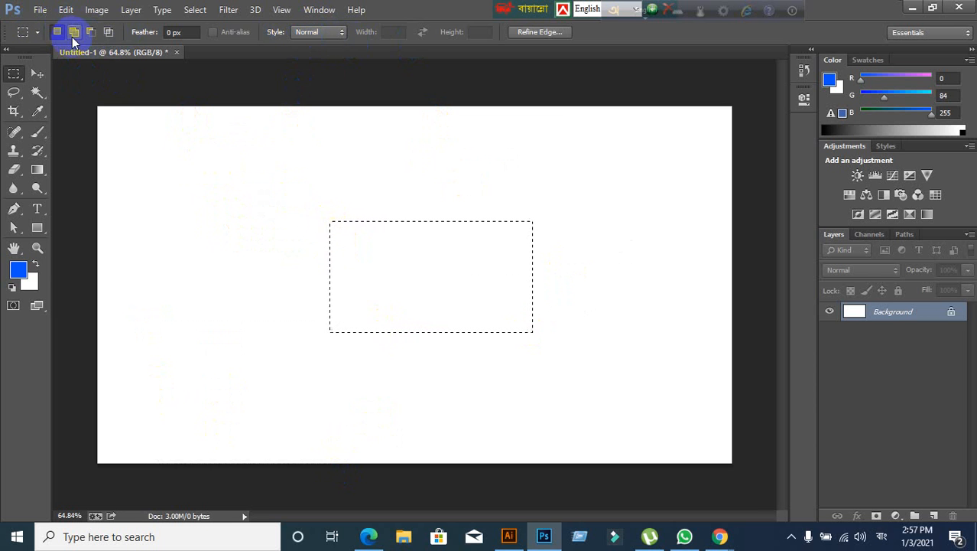
left_click_drag(202, 146, 340, 238)
left_click_drag(581, 180, 694, 282)
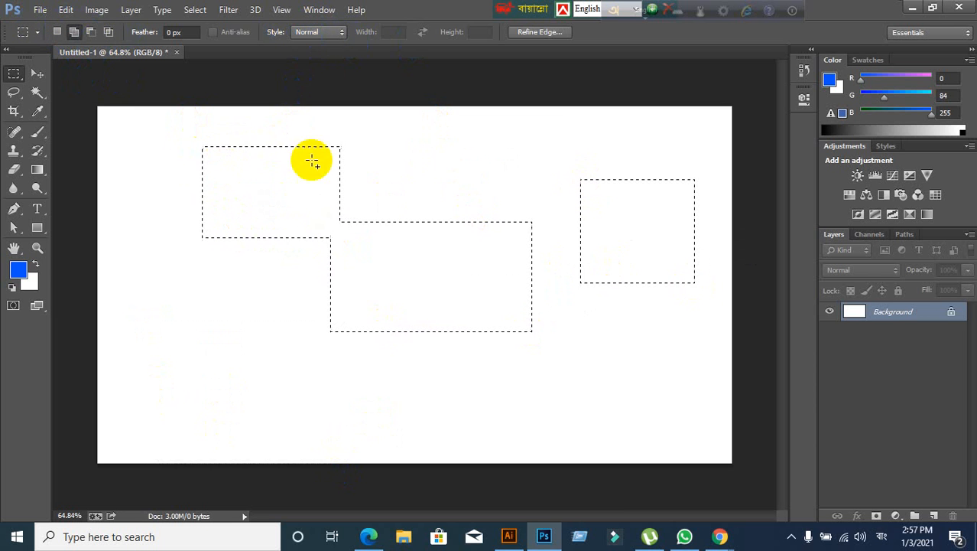
left_click(91, 32)
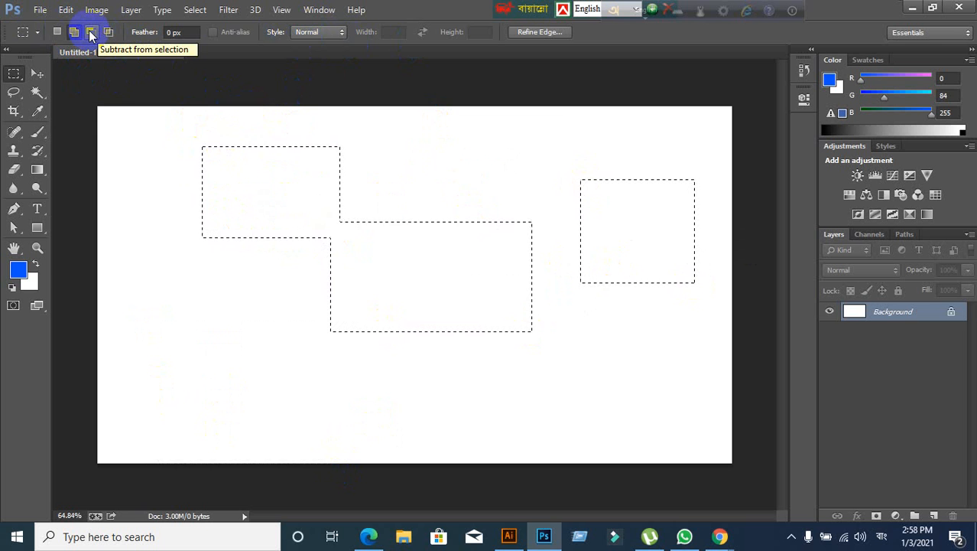
left_click(173, 136)
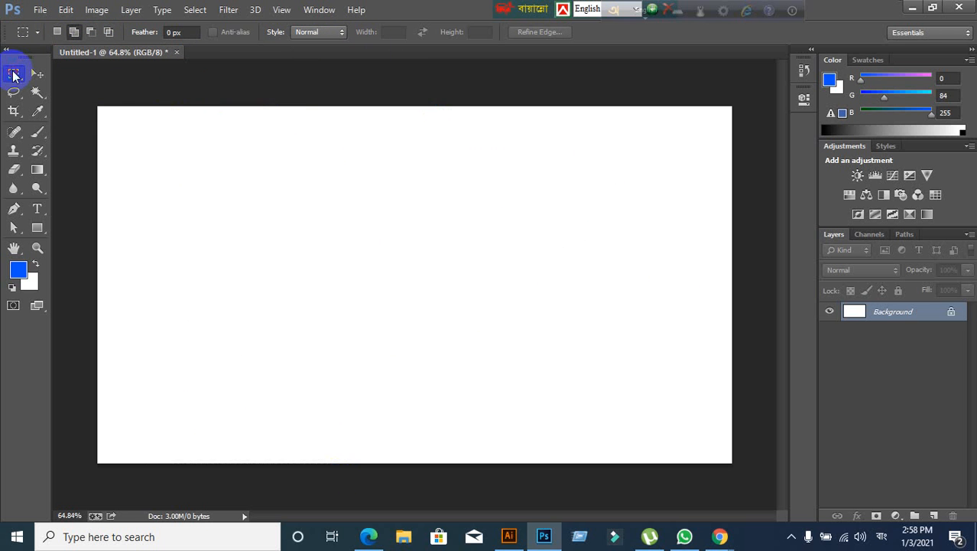
Draw a new rectangular selection and subtract its lower-right and lower-left corners to form a T-like shape
left_click_drag(225, 162, 420, 291)
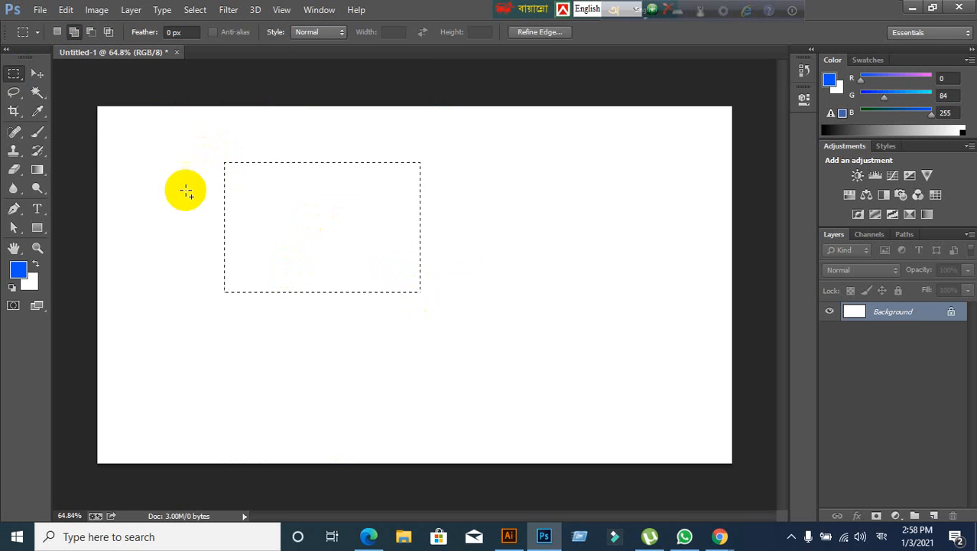
left_click(72, 34)
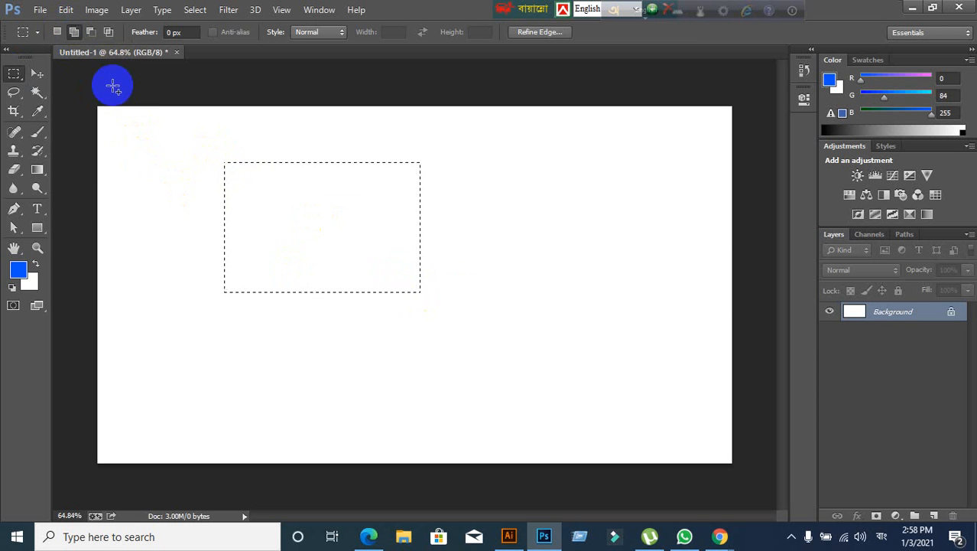
left_click(93, 35)
left_click_drag(325, 393, 459, 245)
left_click_drag(153, 217, 266, 338)
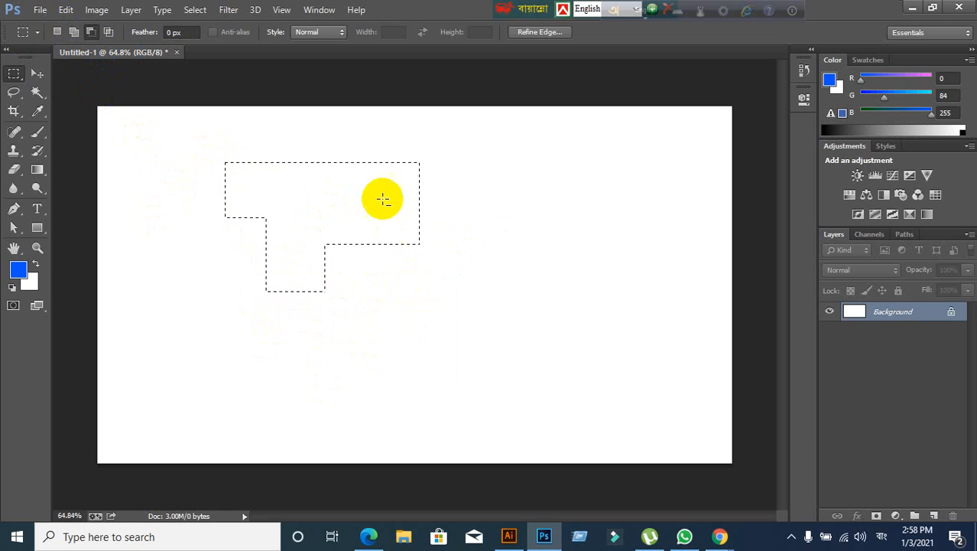
Subtract further overlapping rectangles from the right, left and lower parts of the T-like selection, and clear what remains
left_click_drag(348, 145, 462, 278)
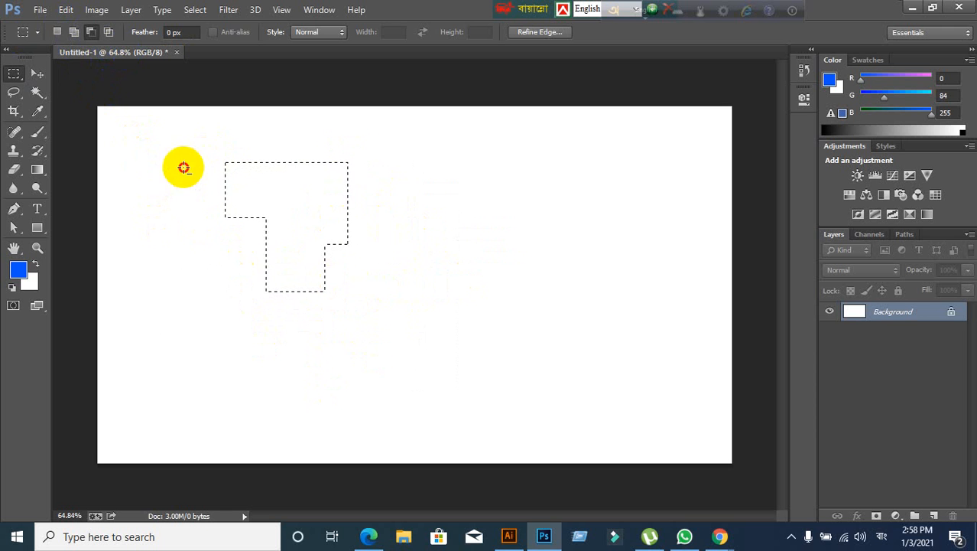
left_click_drag(184, 167, 298, 294)
left_click_drag(310, 153, 393, 245)
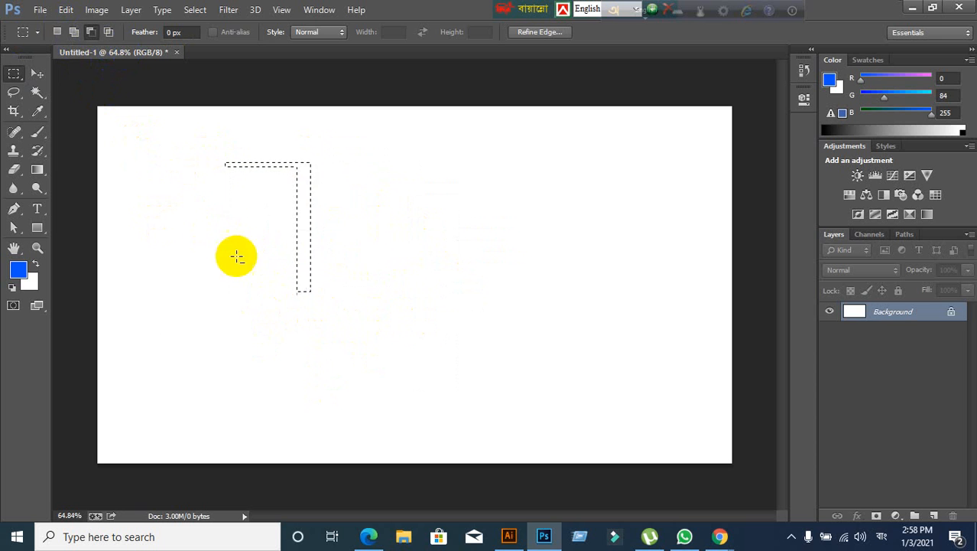
left_click_drag(218, 226, 455, 336)
key("ctrl+d")
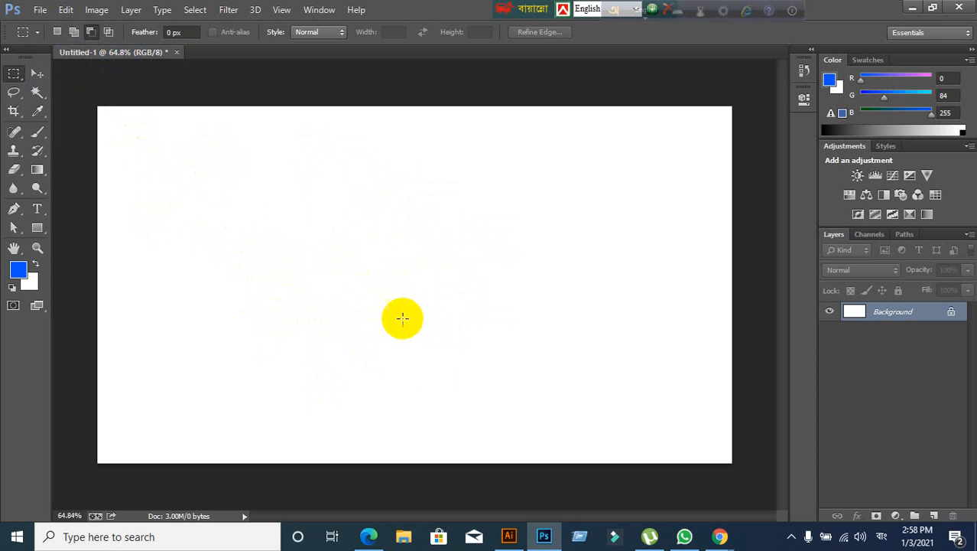
Draw a large rectangular selection, reduce it with overlapping rectangles in Intersect mode, and deselect the remainder
left_click_drag(187, 140, 390, 319)
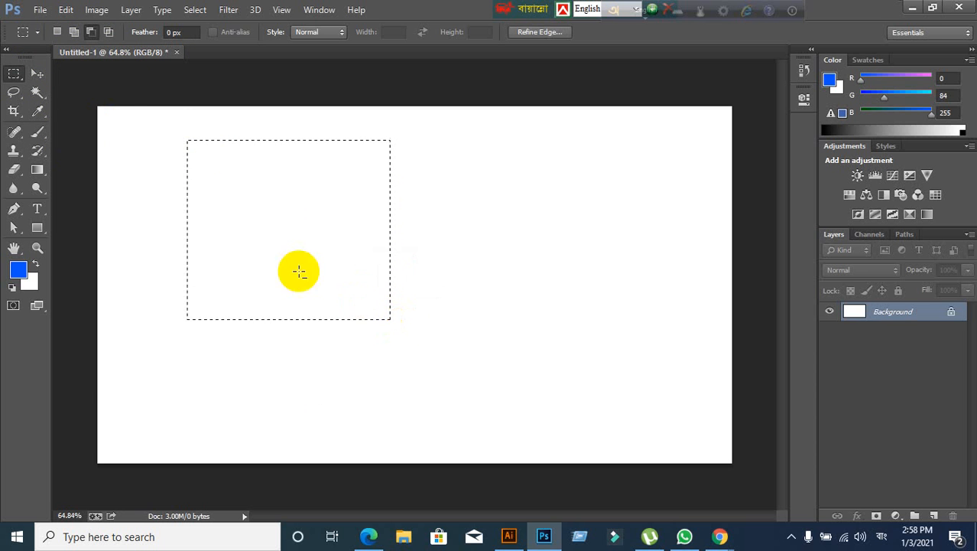
left_click(108, 31)
left_click_drag(285, 389, 494, 226)
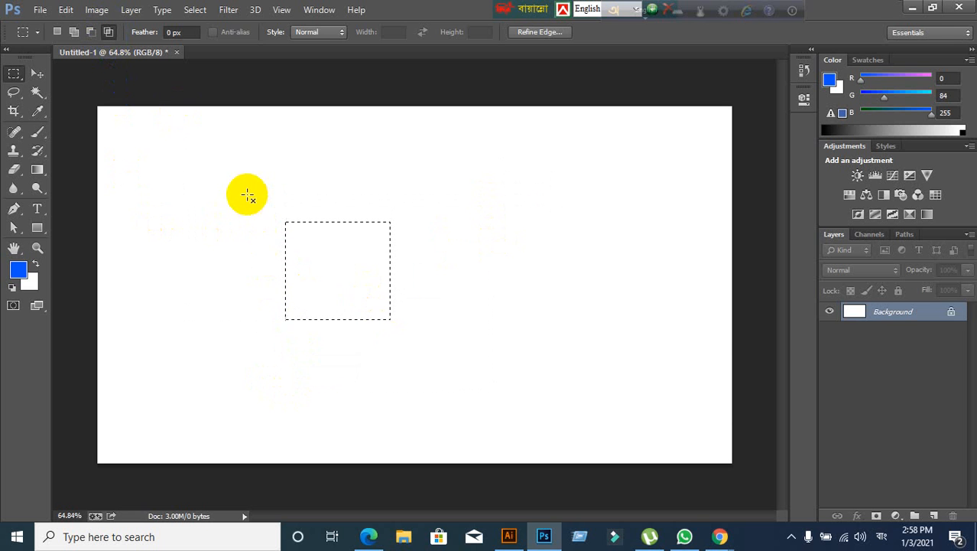
left_click_drag(252, 193, 309, 256)
left_click_drag(240, 171, 353, 256)
left_click(363, 268)
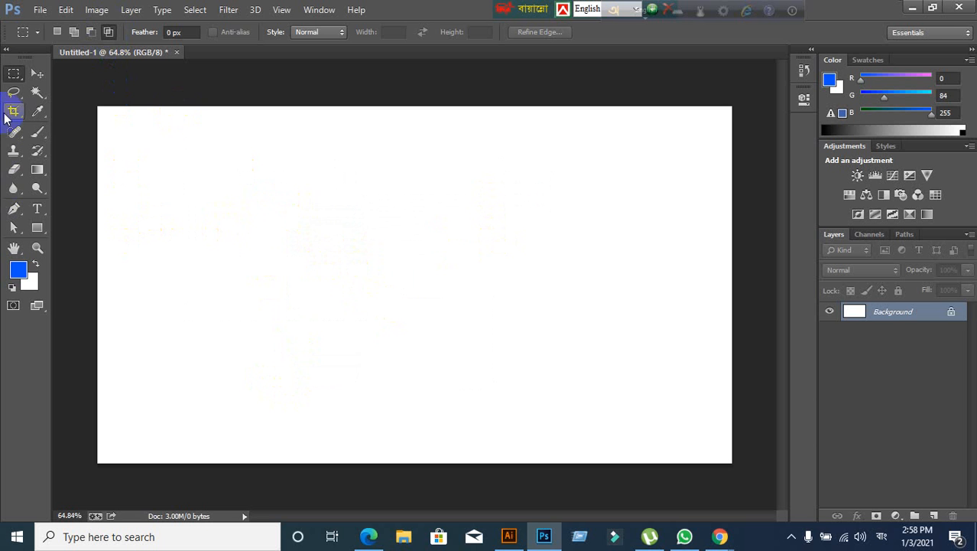
Draw a circular selection with the Elliptical Marquee tool, and try adding an overlapping larger ellipse before undoing that addition
left_click_drag(12, 72, 49, 86)
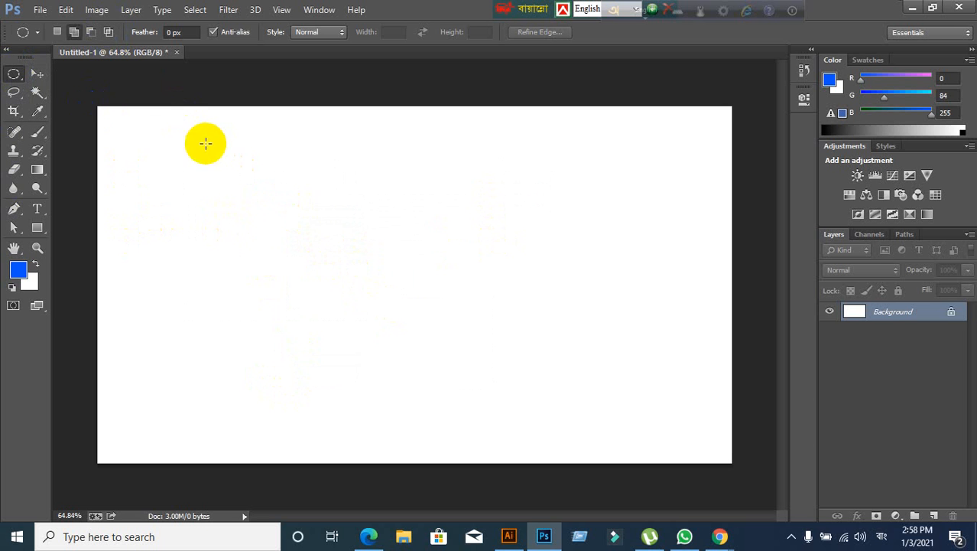
left_click_drag(204, 143, 416, 348)
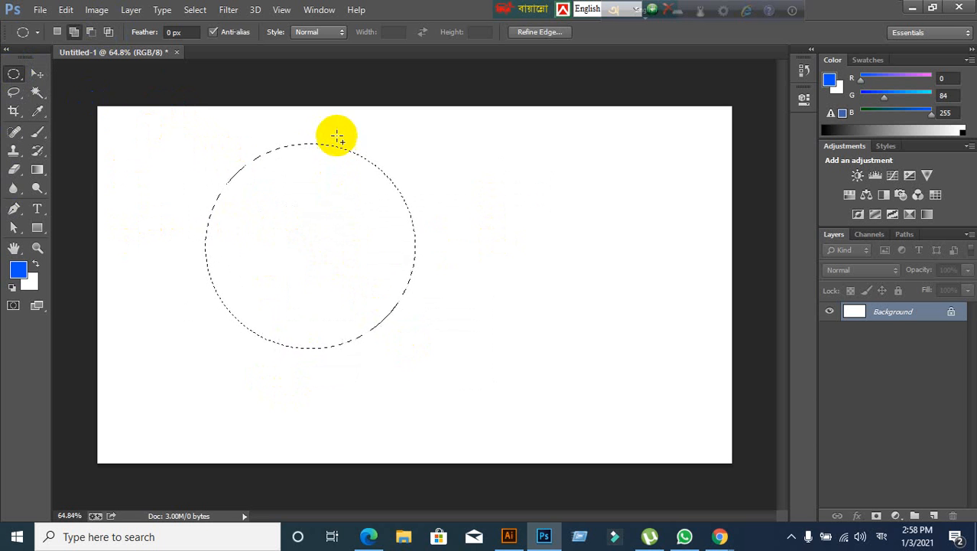
left_click_drag(340, 133, 567, 429)
key("ctrl+z")
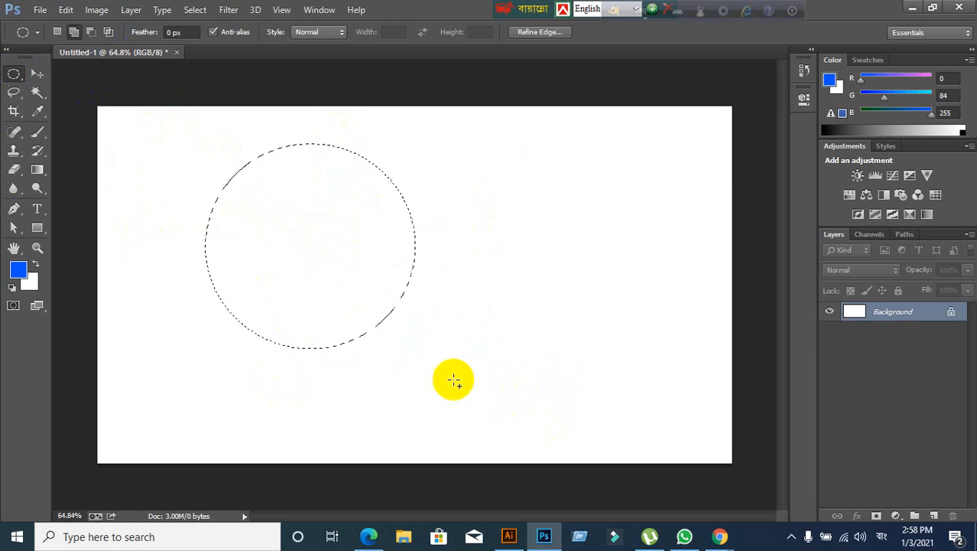
Intersect the circular selection with a larger overlapping ellipse on its right to form a leaf shape, and deselect it
left_click(111, 32)
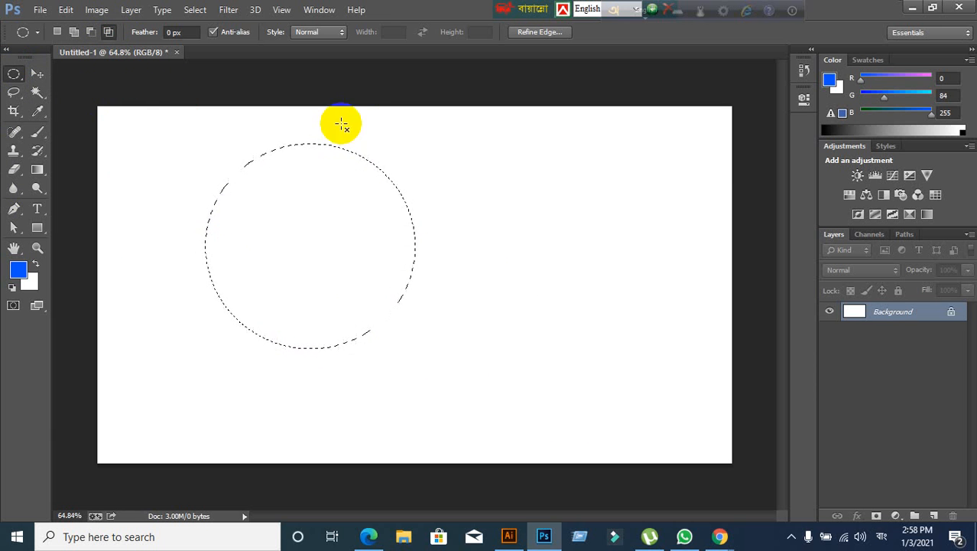
left_click_drag(342, 126, 552, 433)
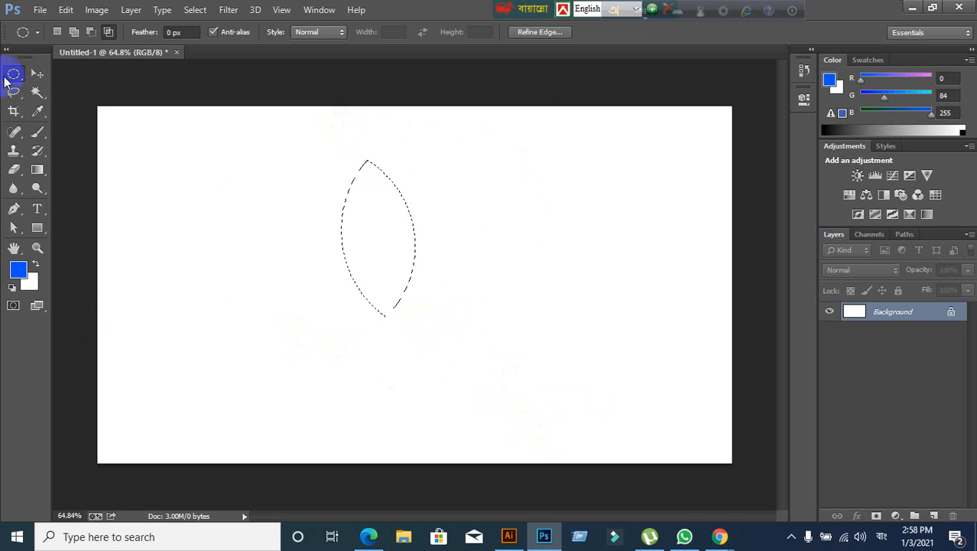
left_click(36, 74)
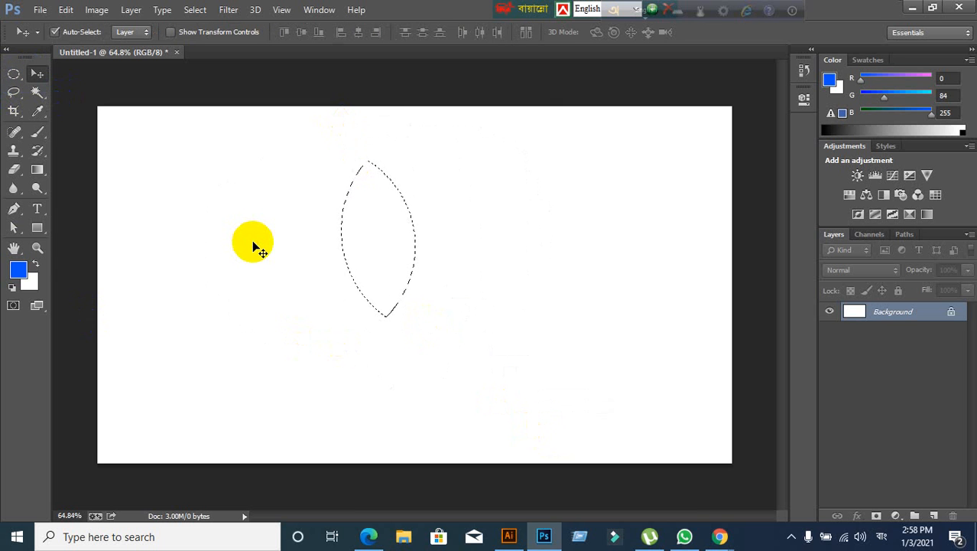
key("ctrl+d")
Set the Elliptical Marquee style to Fixed Ratio with width 3 and height 5, and test it with a temporary tall ellipse
left_click(20, 77)
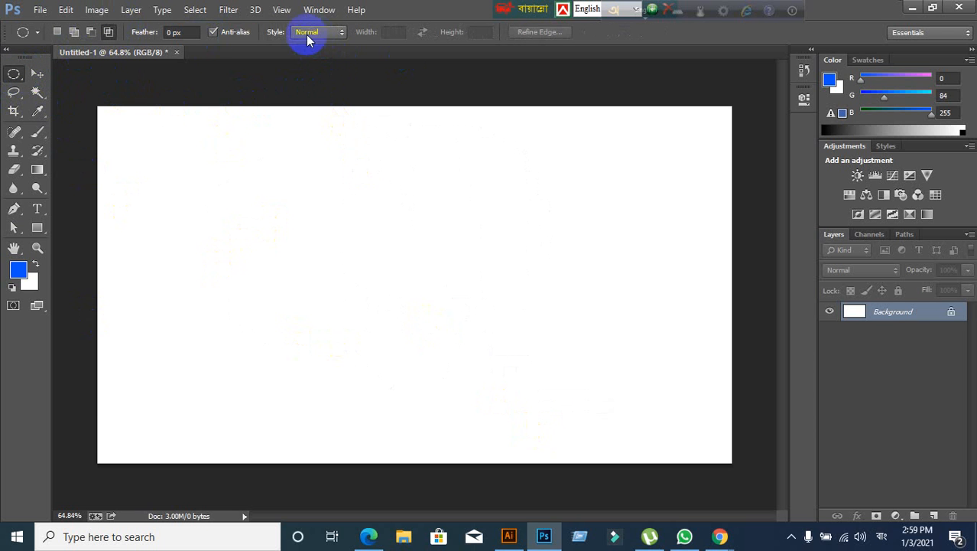
left_click(329, 34)
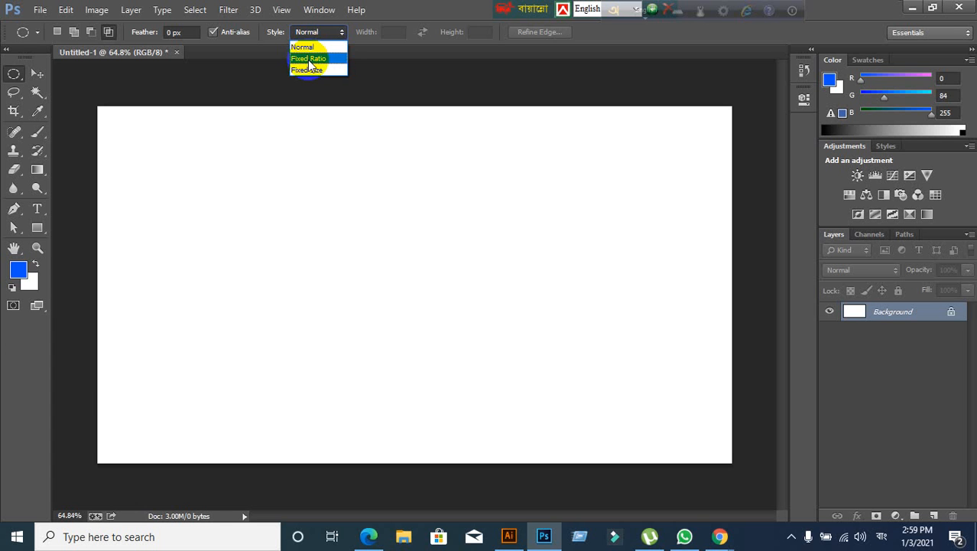
left_click(308, 60)
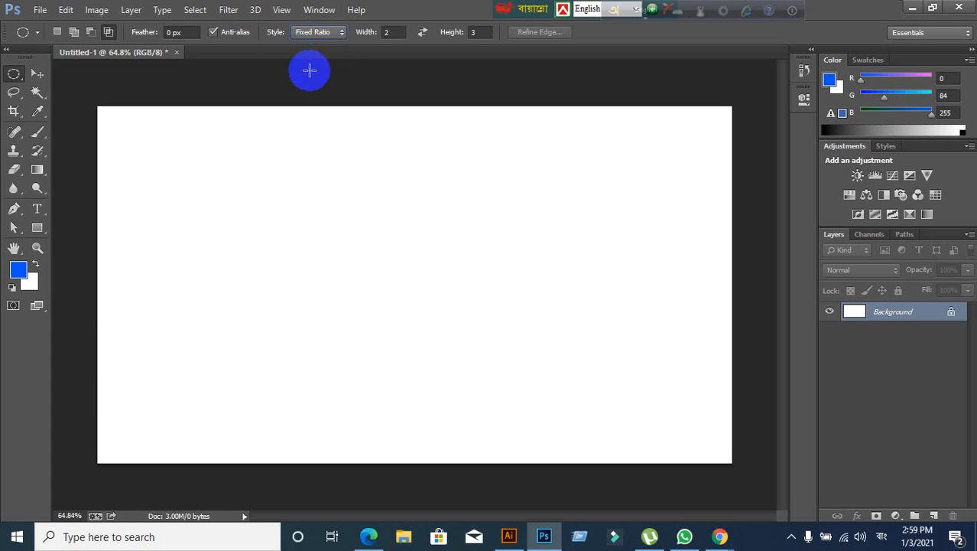
left_click(317, 35)
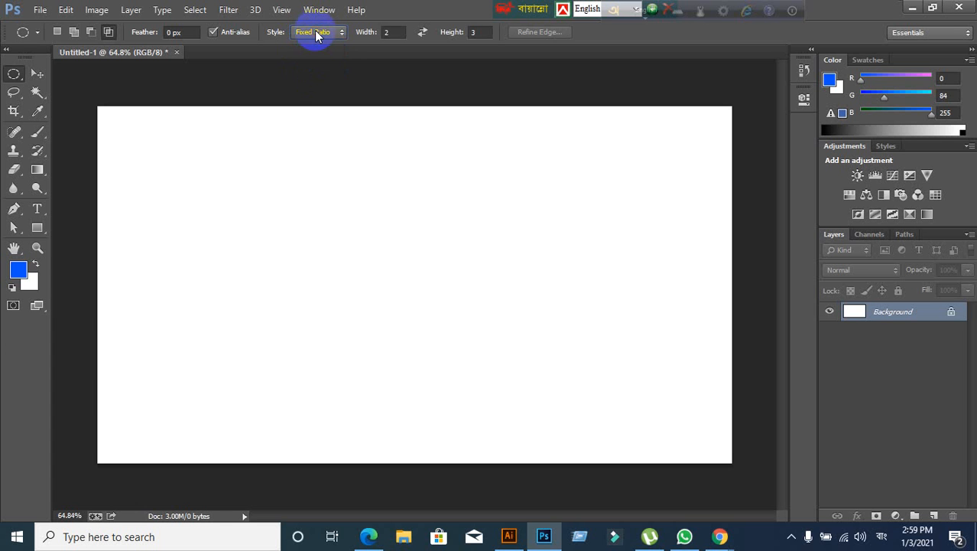
left_click(324, 35)
left_click(419, 60)
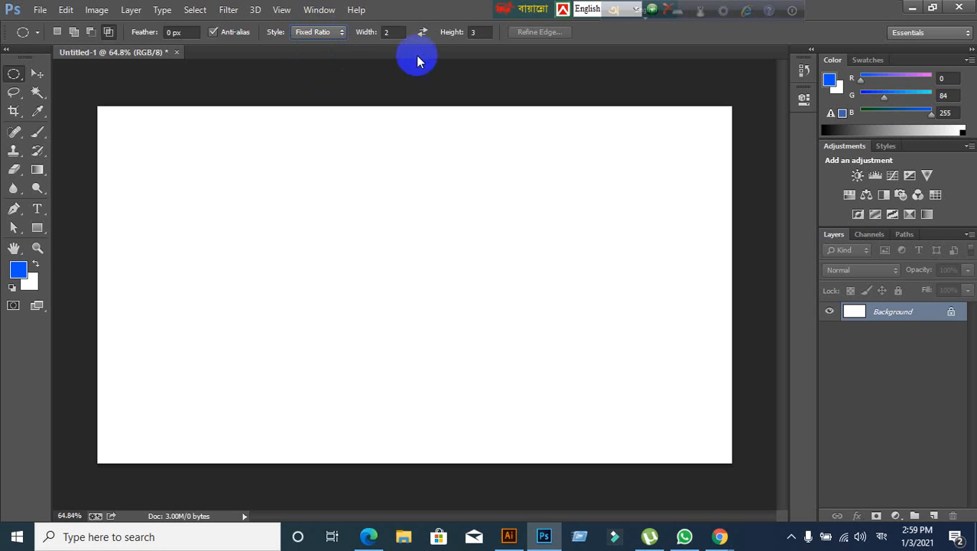
left_click(382, 33)
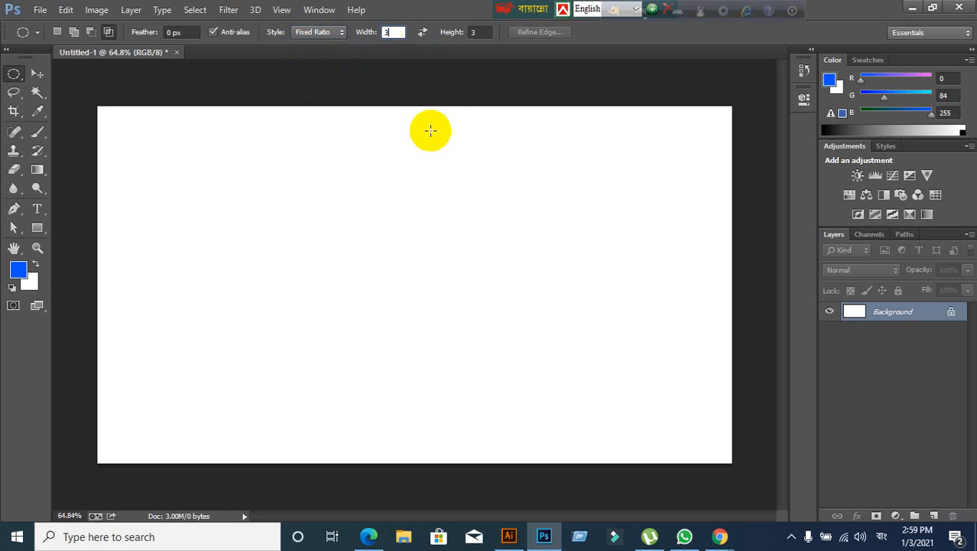
left_click(484, 32)
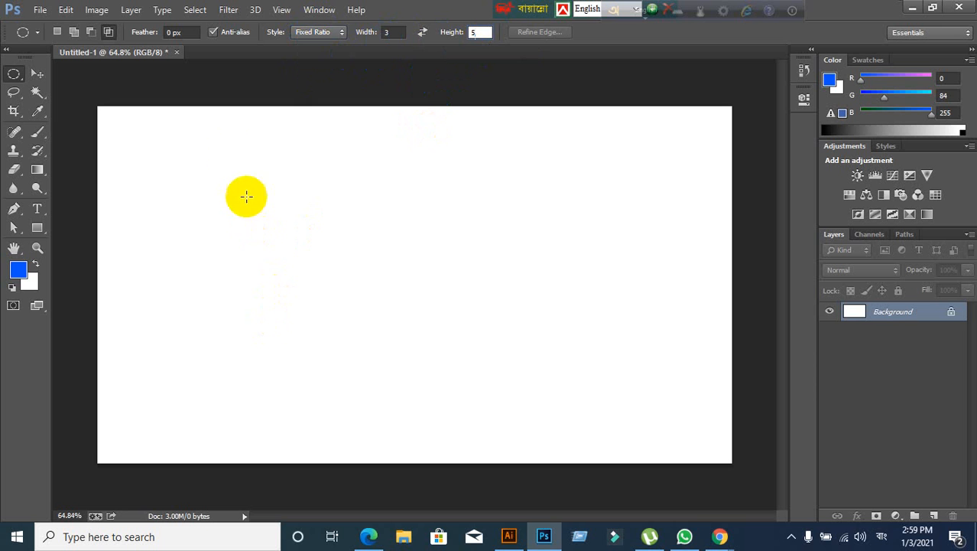
left_click_drag(242, 163, 442, 355)
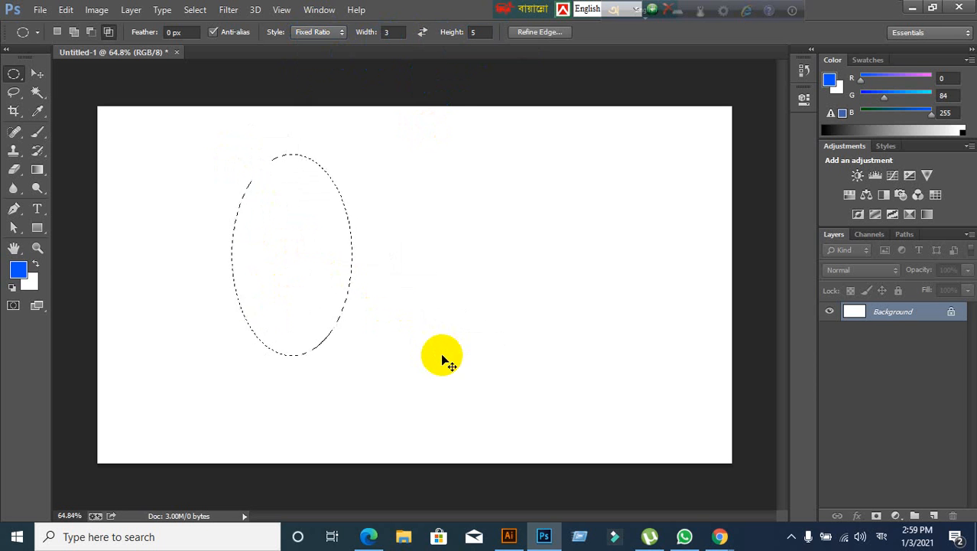
left_click(170, 212)
Switch to the Rectangular Marquee tool, draw a large rectangular selection in Normal style, and clear it
right_click(21, 80)
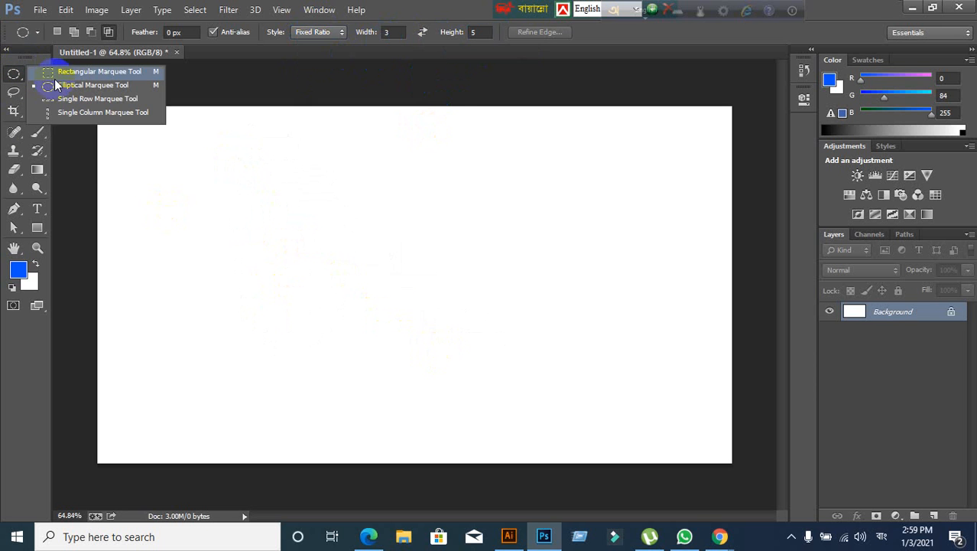
left_click(58, 76)
left_click_drag(202, 152, 497, 373)
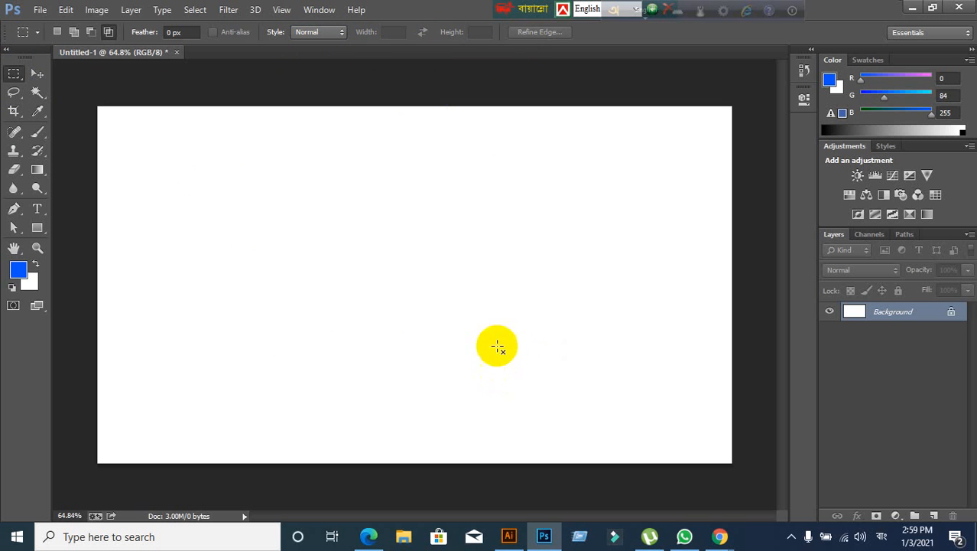
left_click(539, 166)
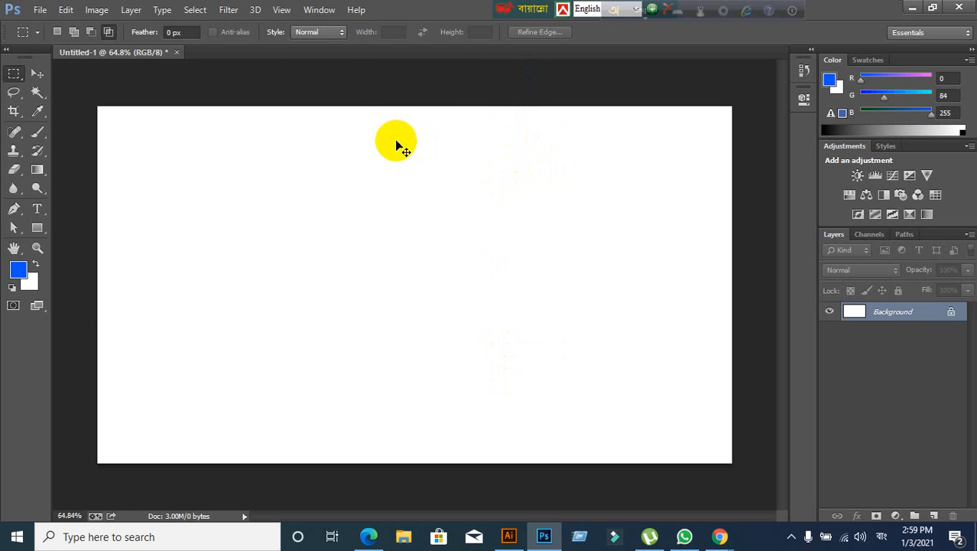
Set the Rectangular Marquee style to Fixed Ratio with width 3 and height 5
left_click(317, 32)
left_click(313, 57)
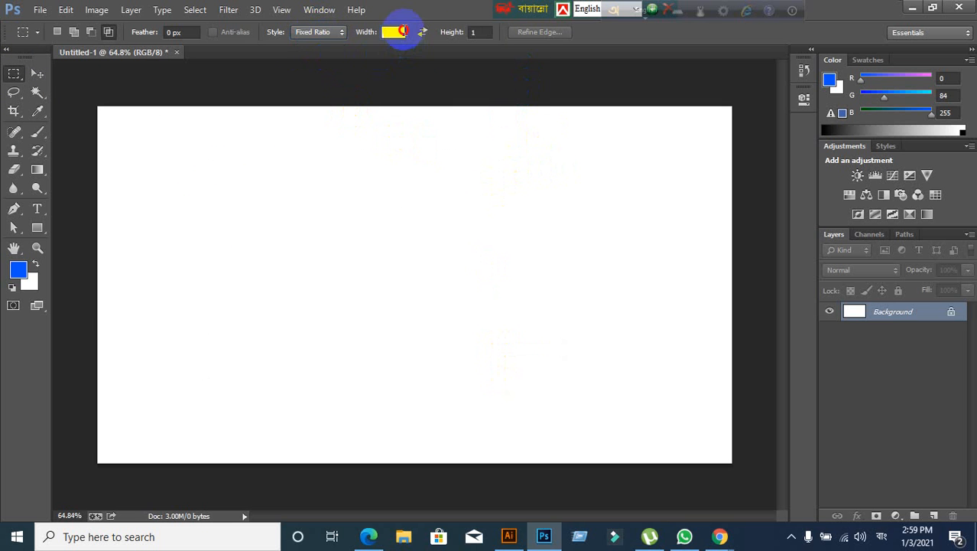
left_click(399, 31)
type("3")
left_click(476, 33)
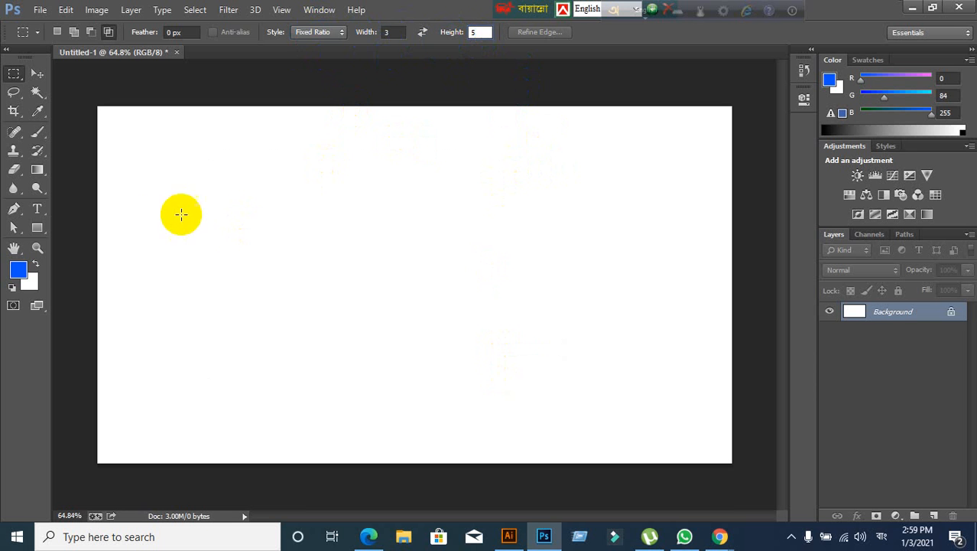
Draw a tall 3:5 rectangular selection and try to intersect it with a separate, non-overlapping rectangle to its right
left_click_drag(212, 145, 459, 428)
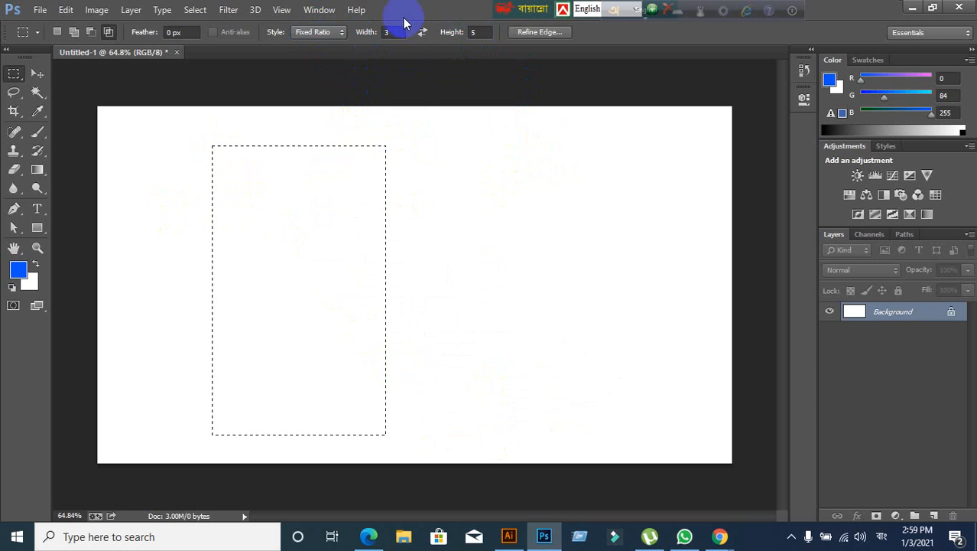
left_click_drag(436, 140, 627, 439)
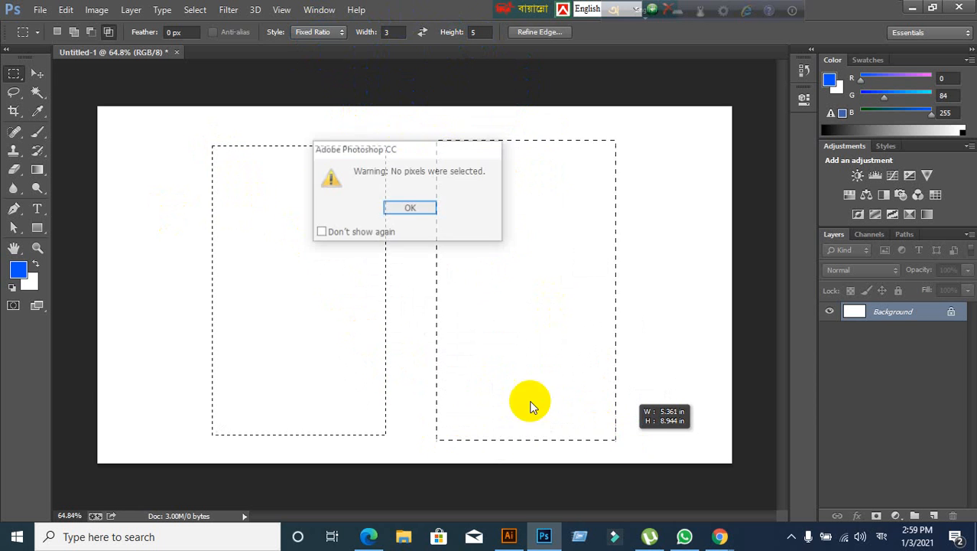
left_click(414, 204)
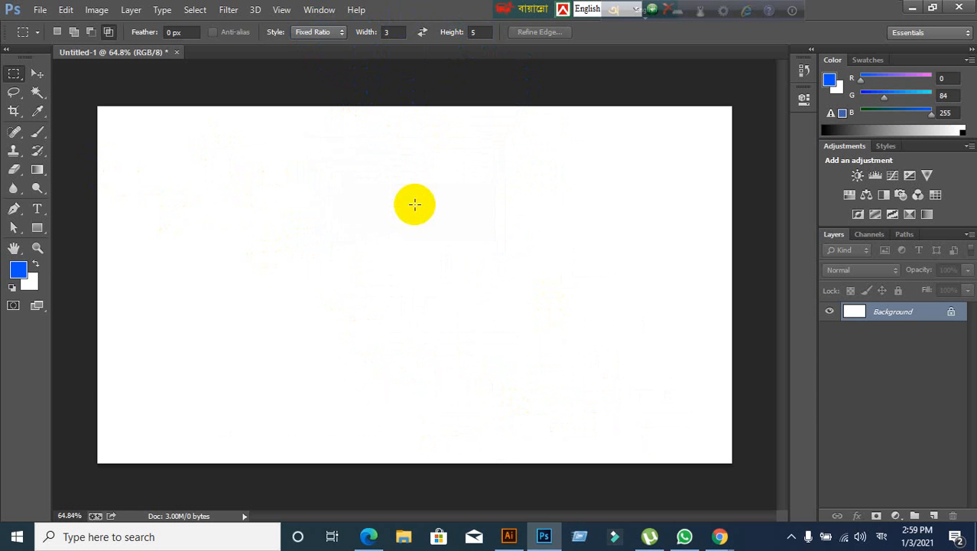
Try drawing more pairs of separate 3:5 rectangular selections in intersect mode, and dismiss the alerts
left_click_drag(133, 150, 273, 397)
left_click_drag(378, 164, 572, 320)
left_click(387, 214)
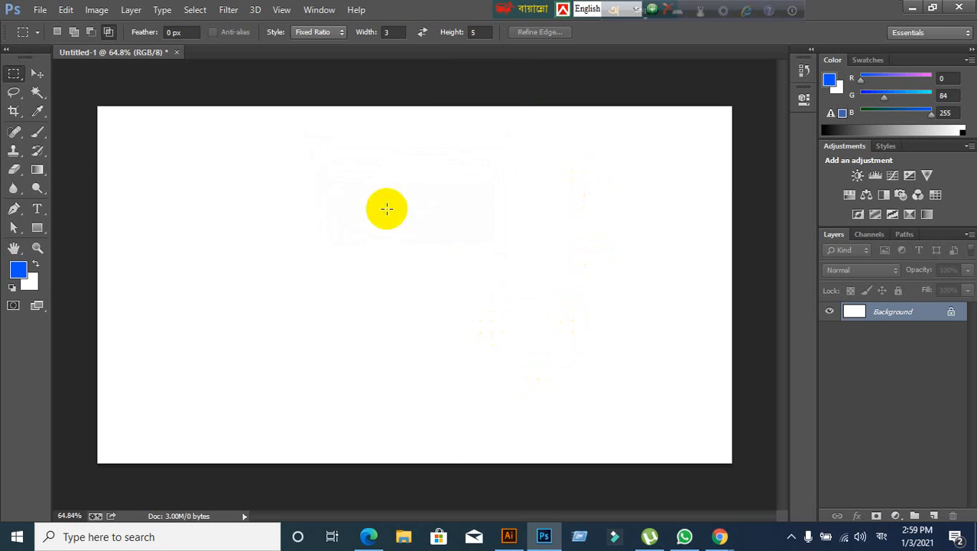
left_click_drag(277, 160, 419, 284)
left_click_drag(442, 168, 582, 225)
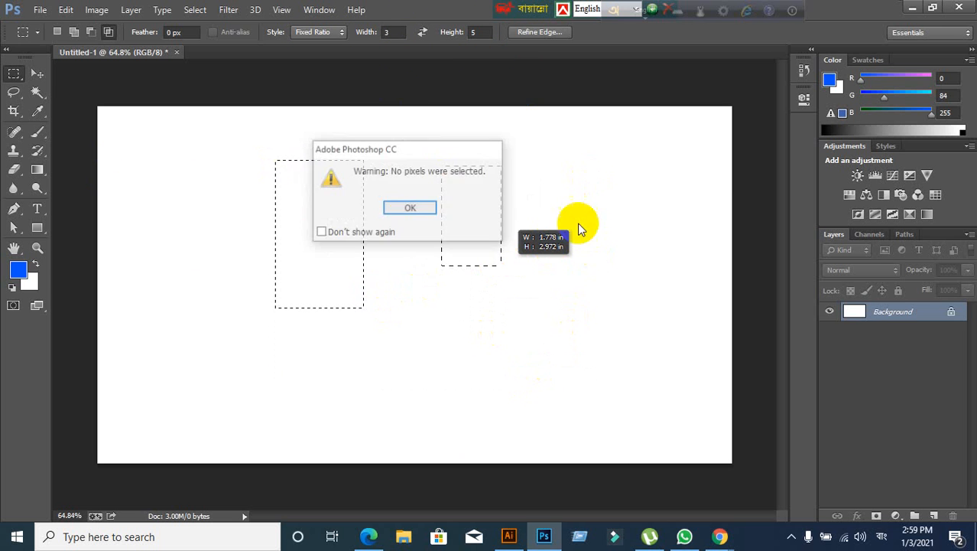
left_click(423, 209)
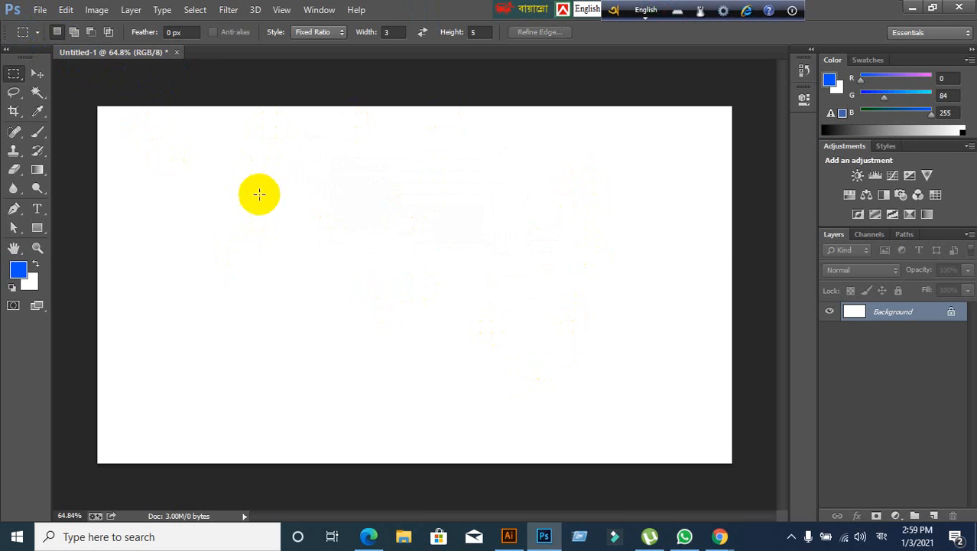
Draw several 3:5 rectangular selections across the canvas in new-selection mode, and deselect the last one
left_click_drag(184, 149, 517, 415)
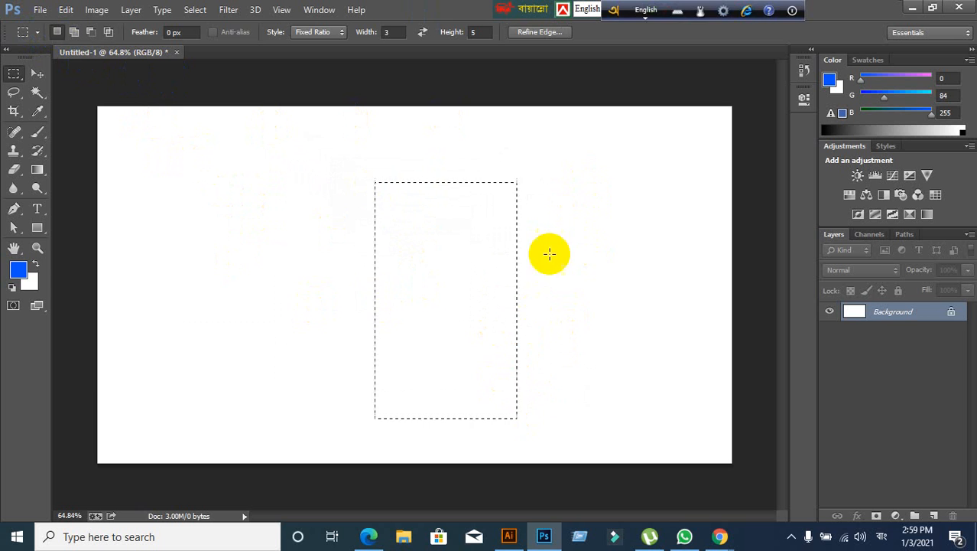
left_click_drag(568, 205, 705, 433)
left_click_drag(177, 147, 376, 426)
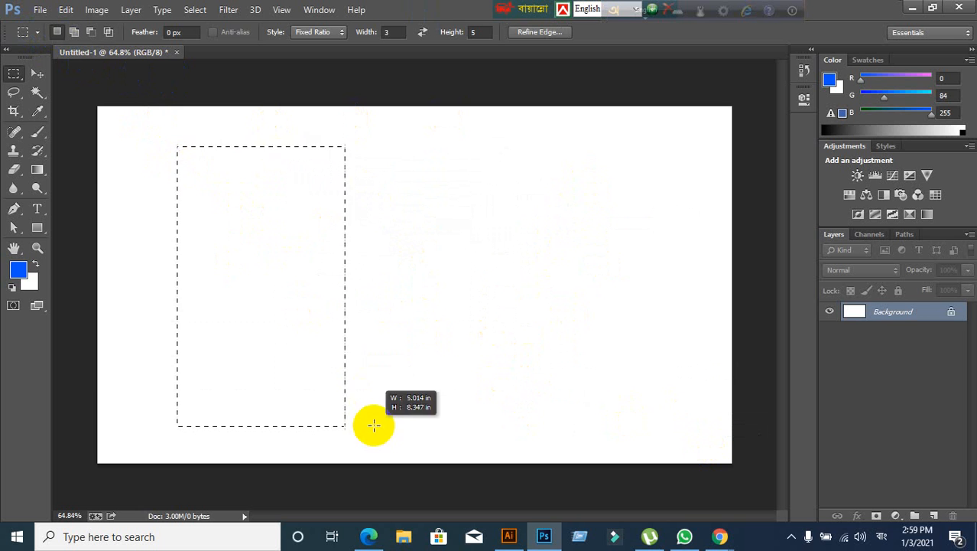
left_click_drag(401, 163, 549, 394)
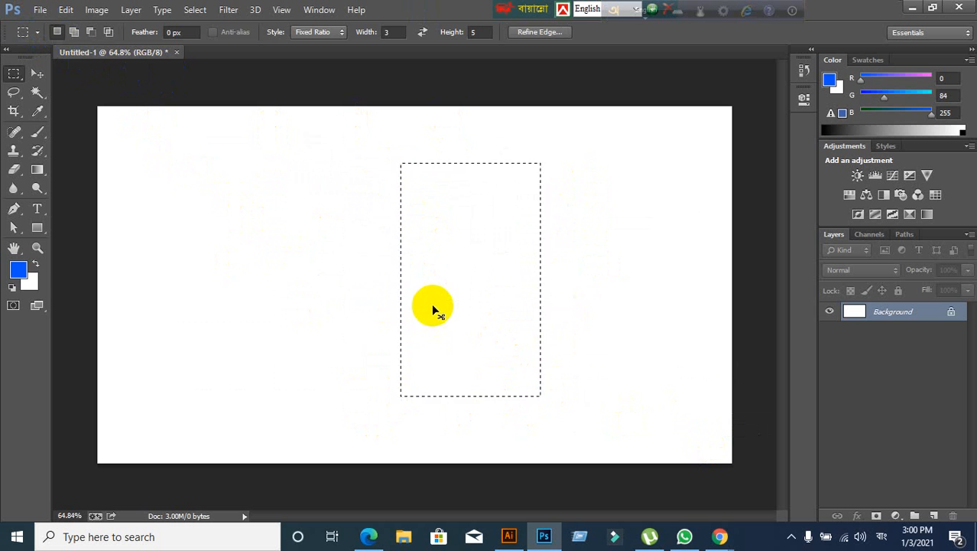
left_click(383, 314)
Set the Rectangular Marquee style to Fixed Size with a width of 400 px
left_click(319, 32)
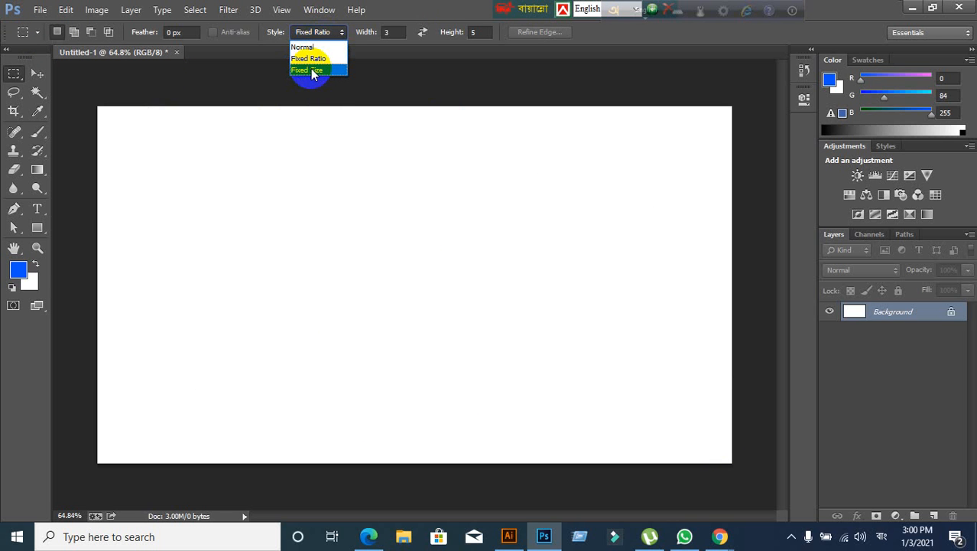
left_click(312, 70)
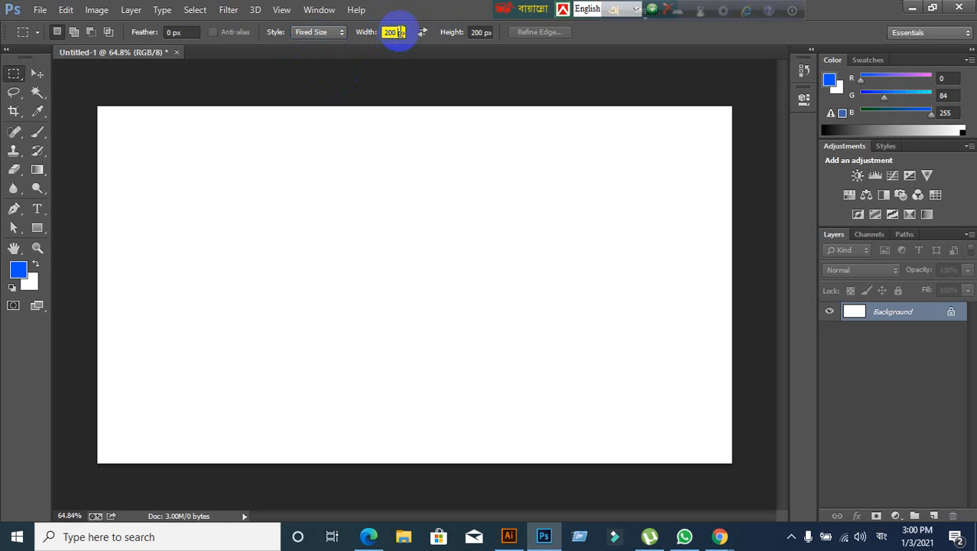
left_click(358, 34)
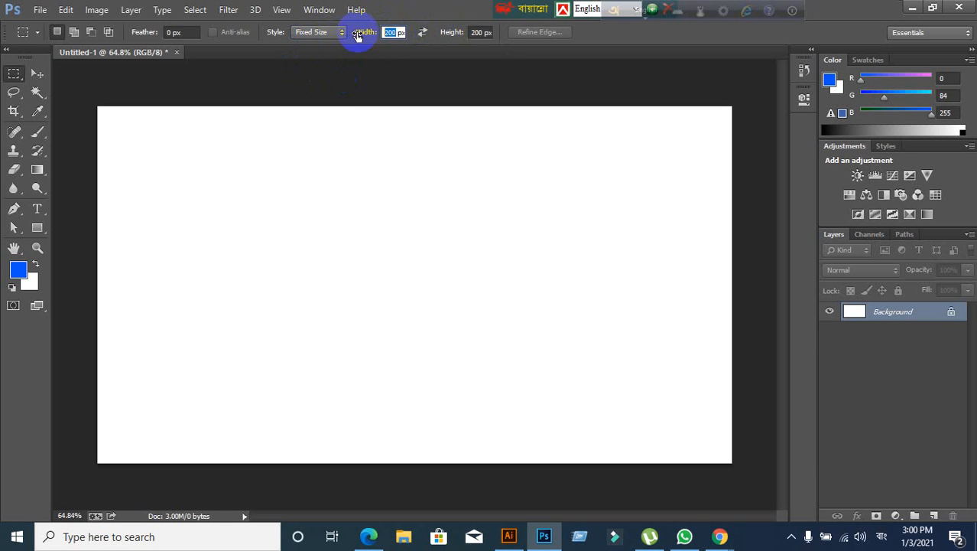
type("400")
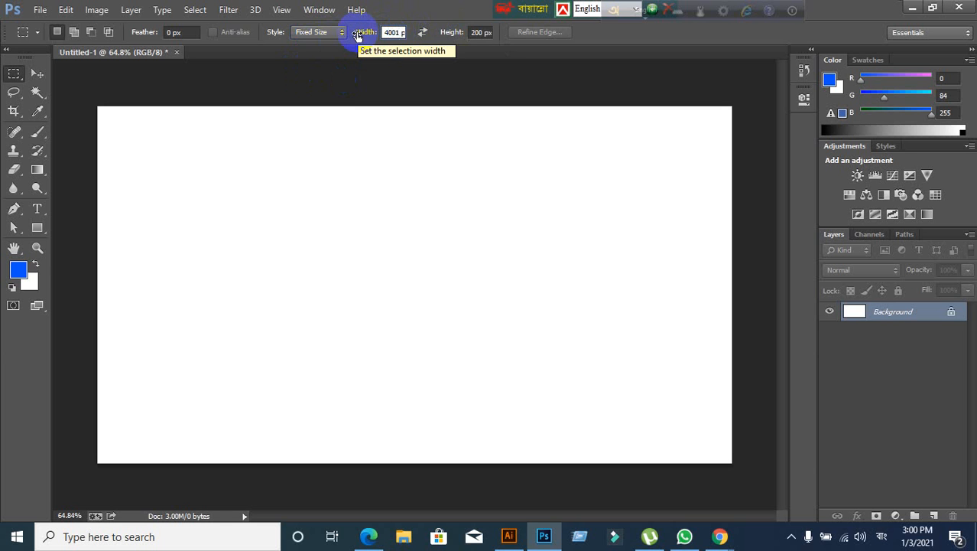
Switch to the Google Meet window in Chrome to check the meeting, and return to Photoshop
left_click(717, 531)
left_click(636, 460)
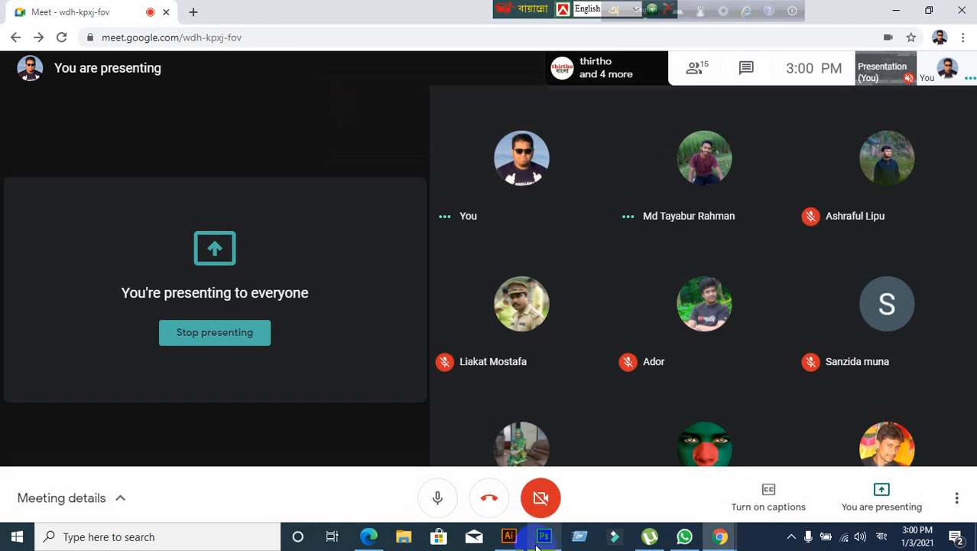
left_click(545, 537)
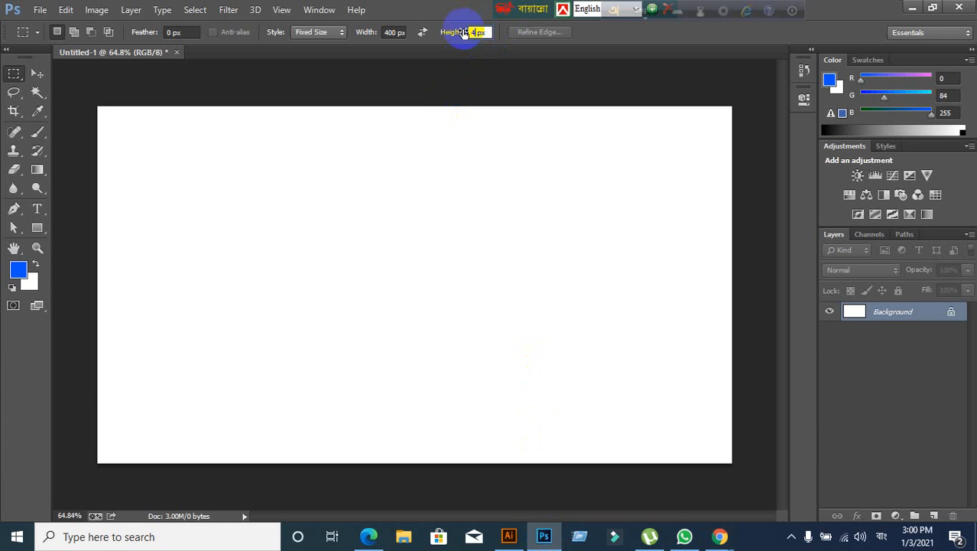
Set the Rectangular Marquee's fixed height to 400 px and place a 400 by 400 px square selection near the canvas centre
left_click(12, 74)
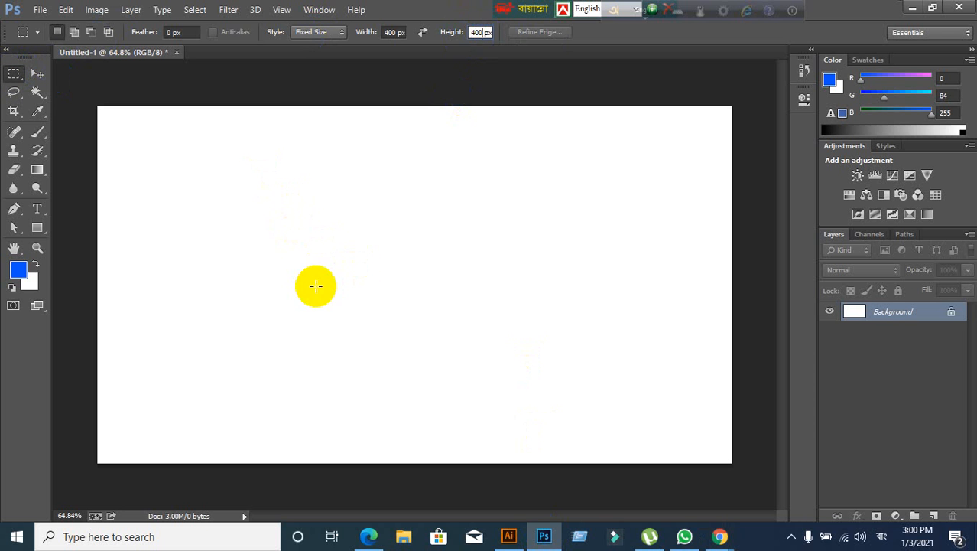
left_click(261, 221)
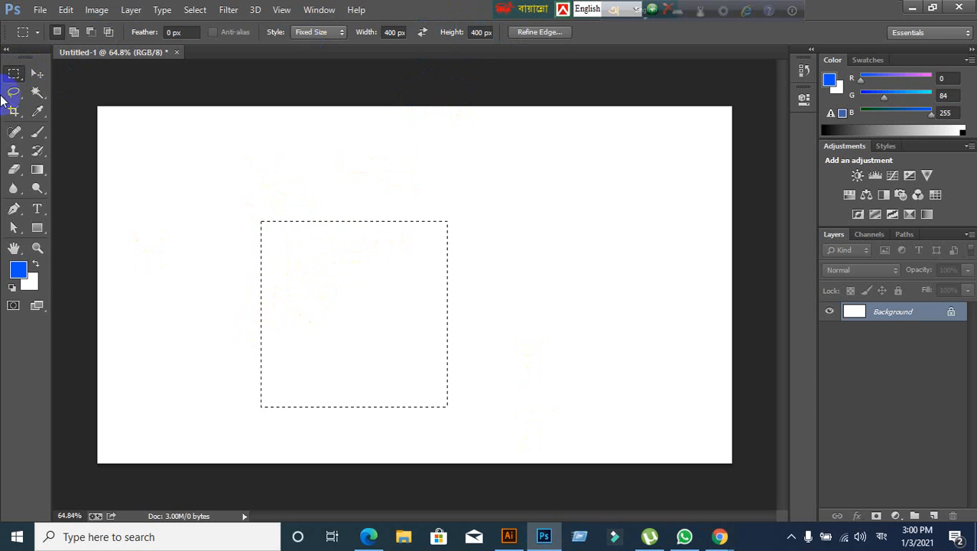
Switch to the Elliptical Marquee tool and set its style to Fixed Size
right_click(16, 74)
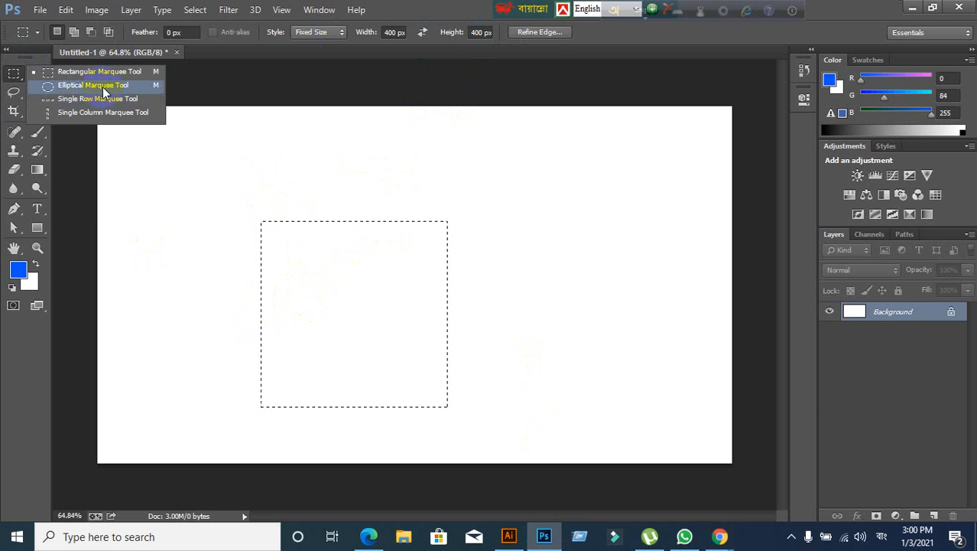
left_click(103, 84)
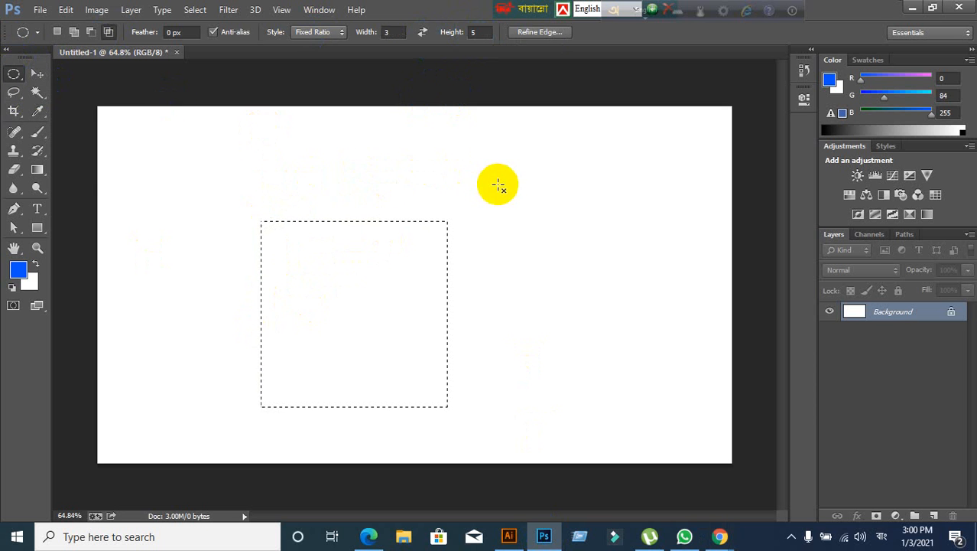
left_click(325, 34)
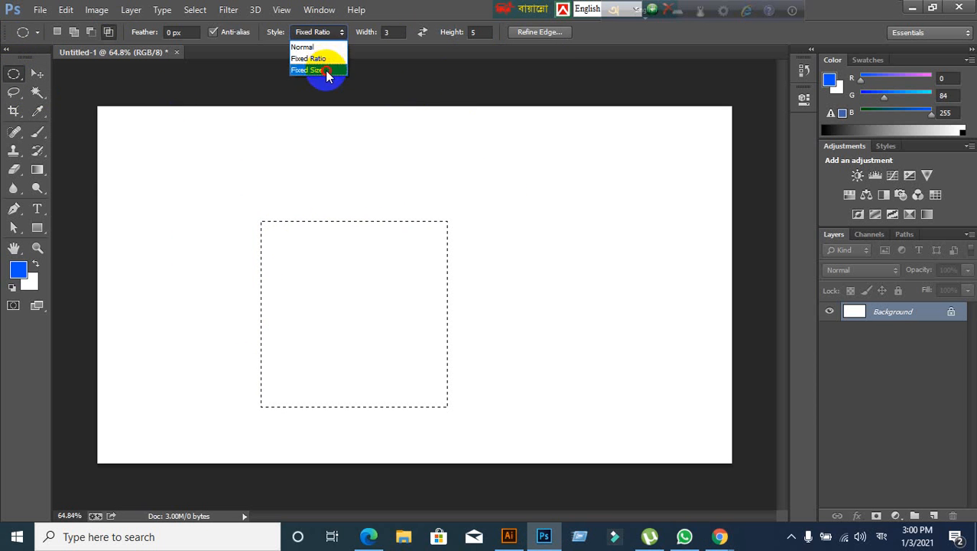
left_click(319, 72)
Try to intersect the square selection with a 64 px circle outside it, and place another 64 px circular selection
left_click_drag(456, 77, 510, 197)
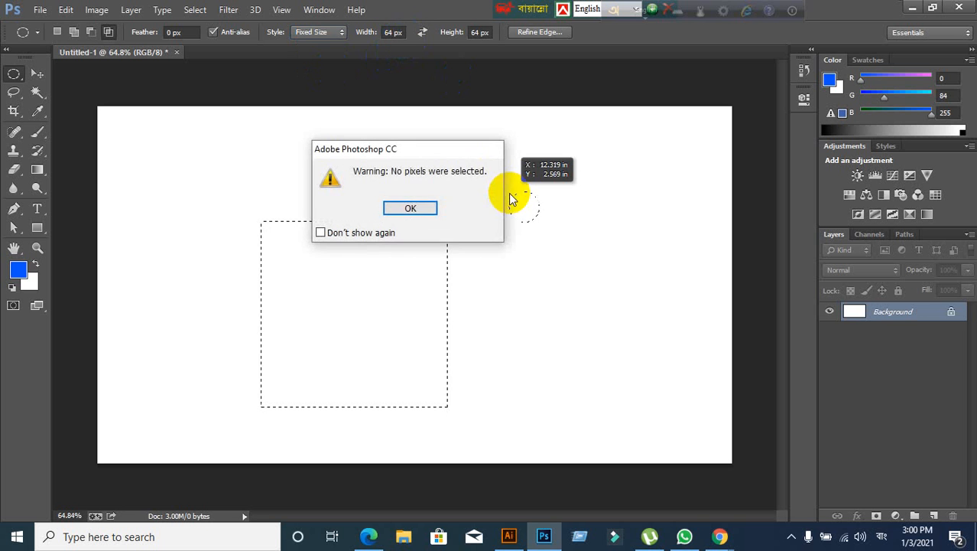
left_click(413, 209)
left_click(311, 175)
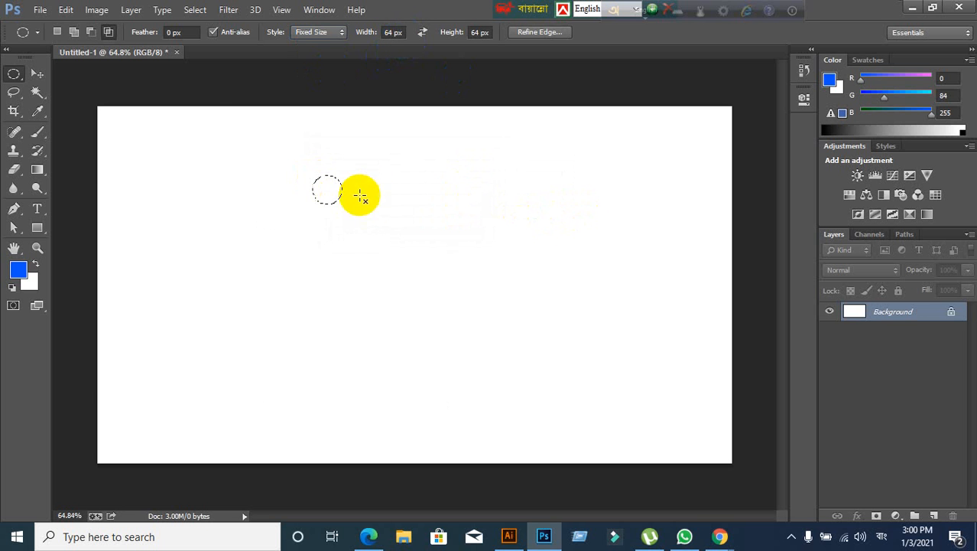
Set the Elliptical Marquee to new-selection mode and place 64 px circular selections at different spots on the canvas
left_click(59, 35)
left_click(458, 188)
left_click(229, 219)
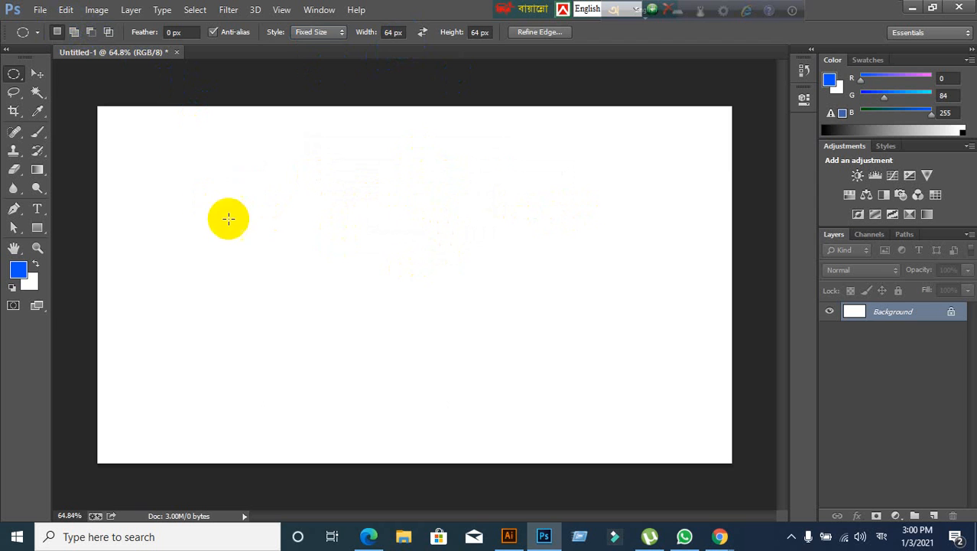
left_click(416, 301)
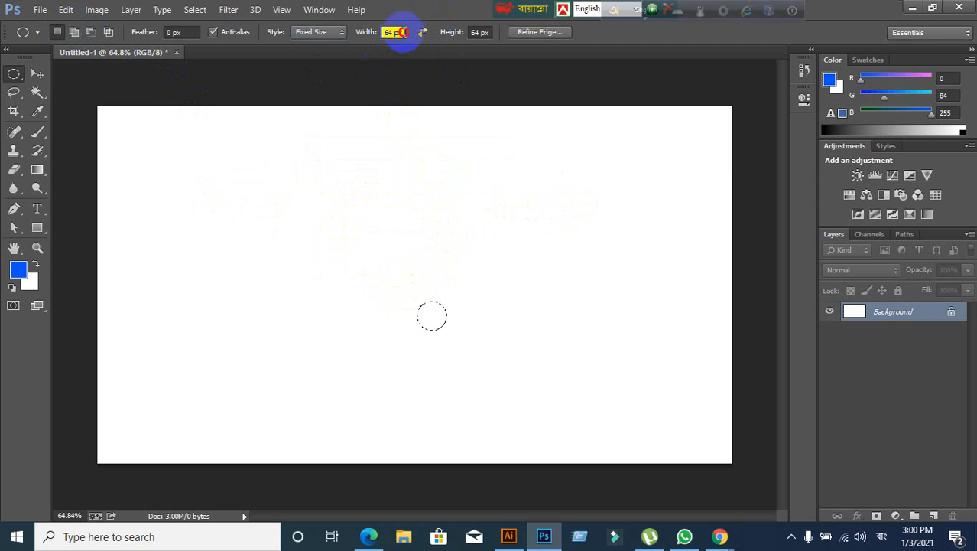
Set the fixed ellipse width to 300 px, try a height of 300 px, and place a test elliptical selection
left_click(398, 32)
type("300")
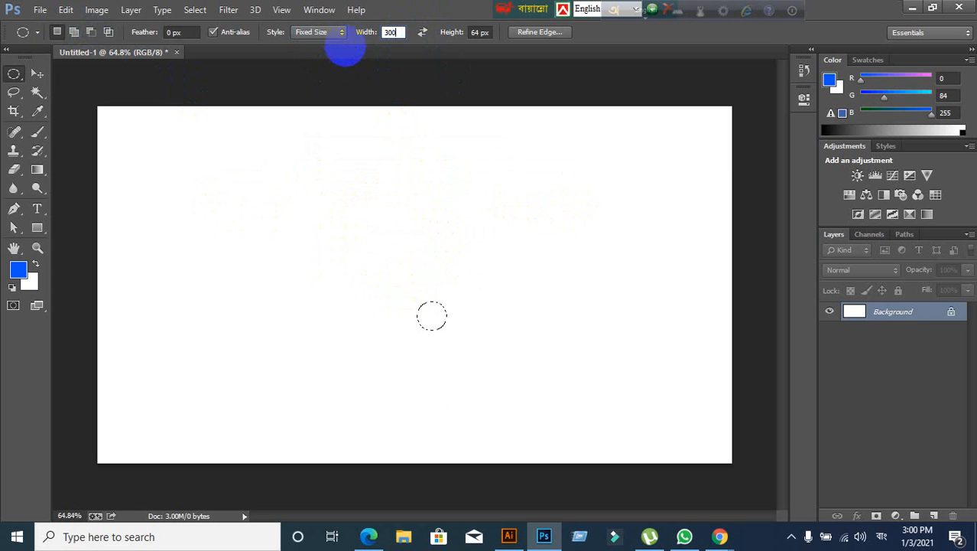
left_click(481, 33)
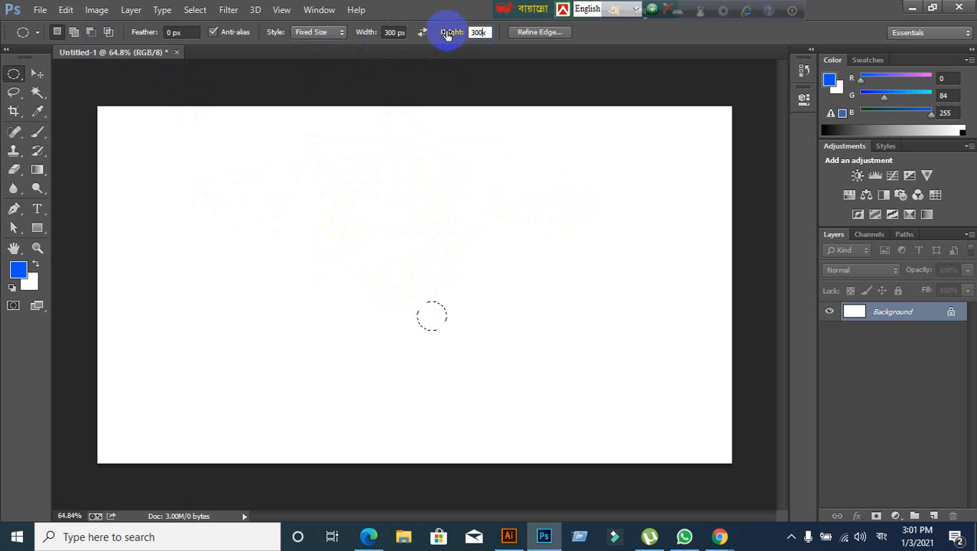
key("Return")
left_click(459, 217)
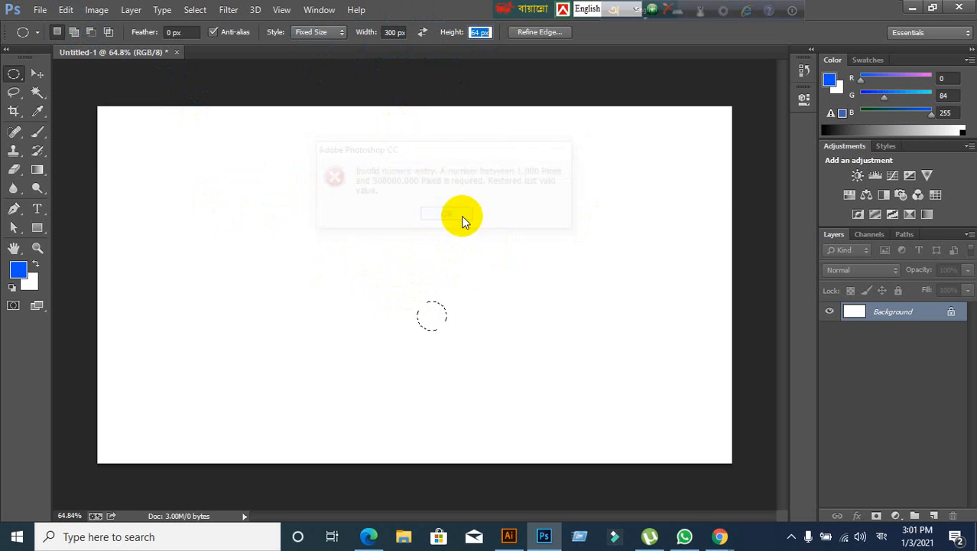
left_click(294, 203)
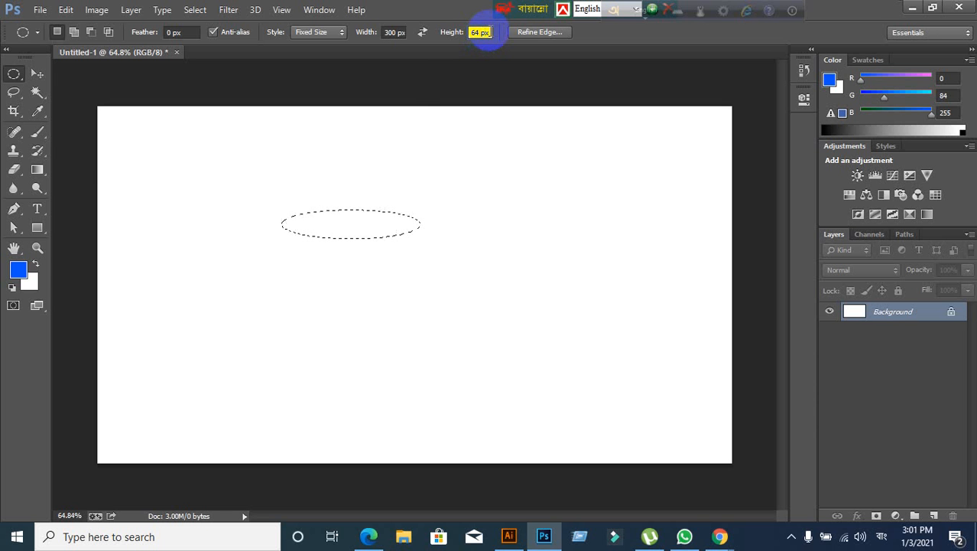
Set the fixed ellipse height to 400 px and place 300 by 400 px elliptical selections at several positions on the canvas
left_click_drag(489, 32, 444, 34)
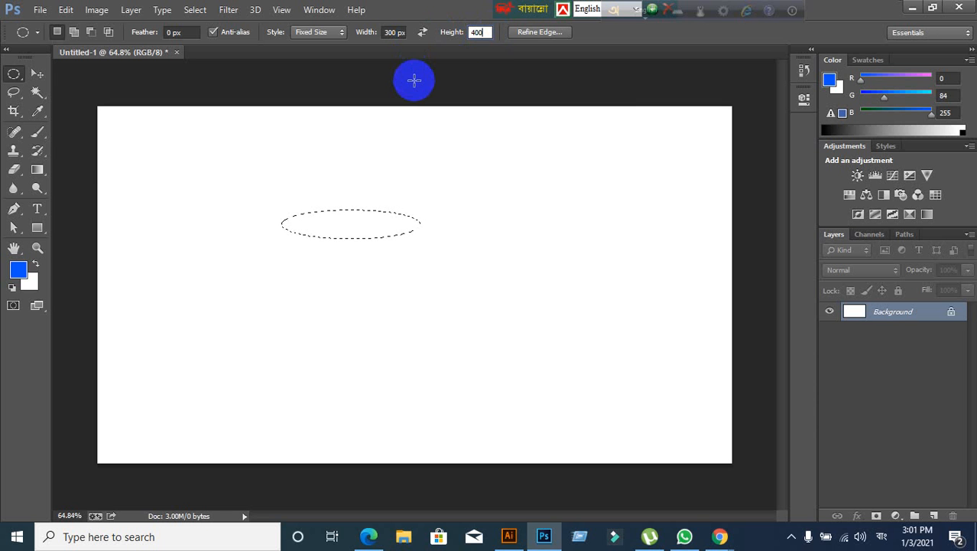
left_click(411, 358)
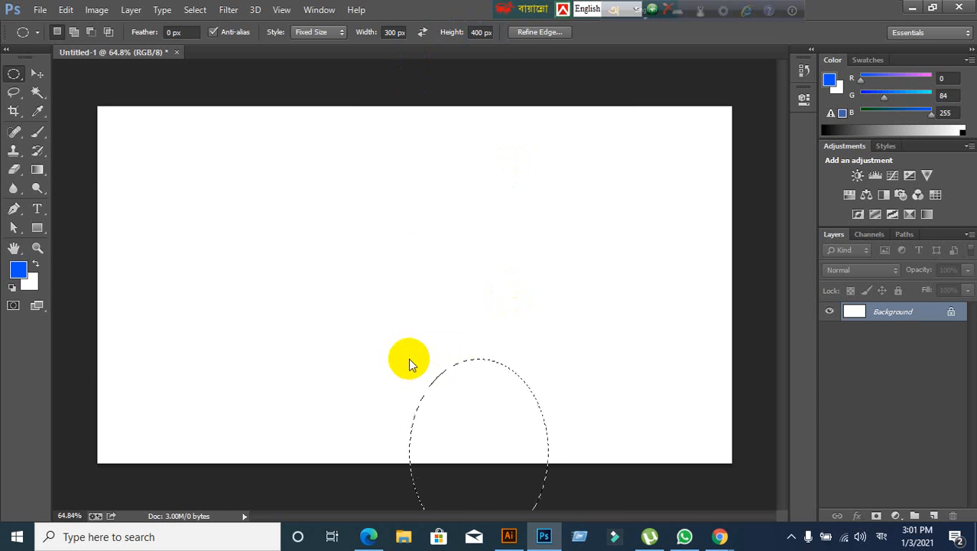
left_click(245, 216)
left_click(455, 222)
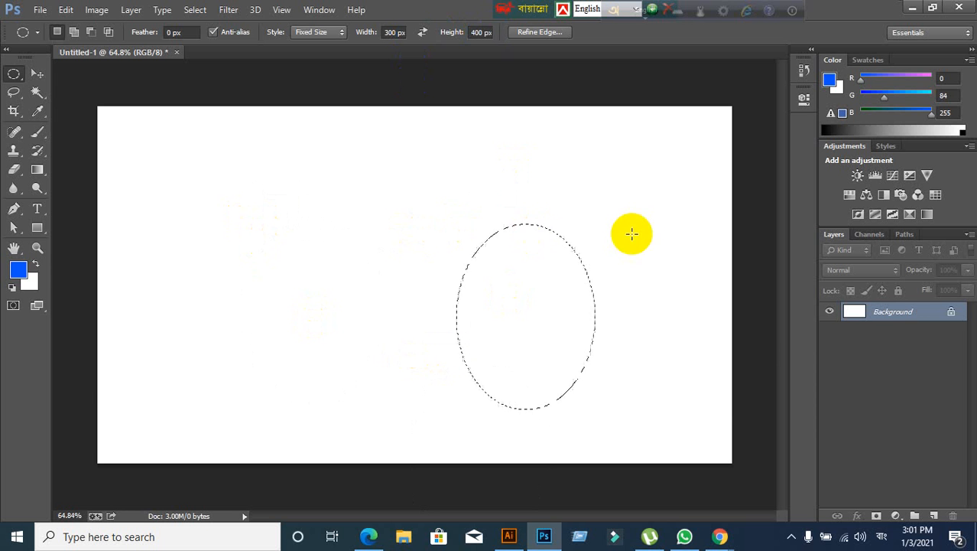
left_click(607, 227)
left_click_drag(606, 227, 634, 233)
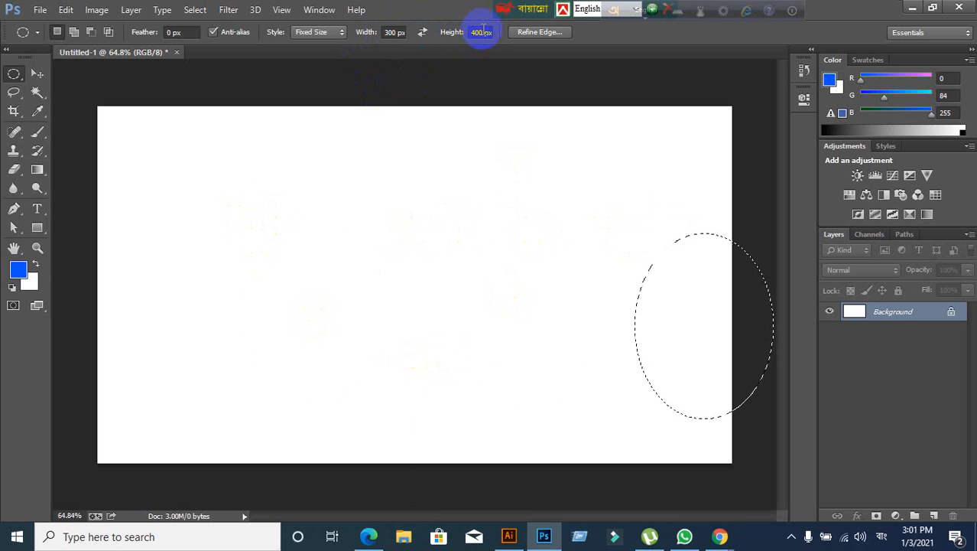
left_click(195, 245)
left_click(399, 222)
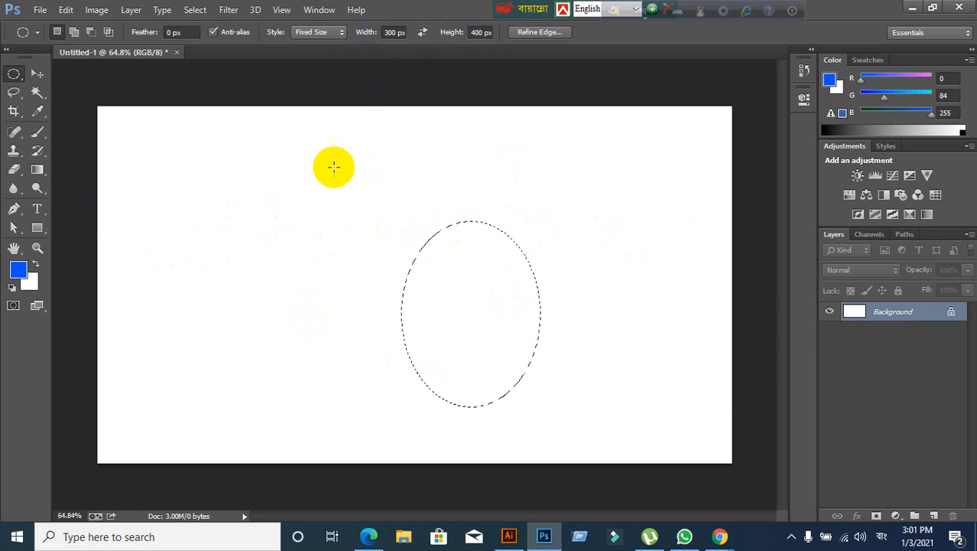
left_click(334, 167)
left_click(224, 220)
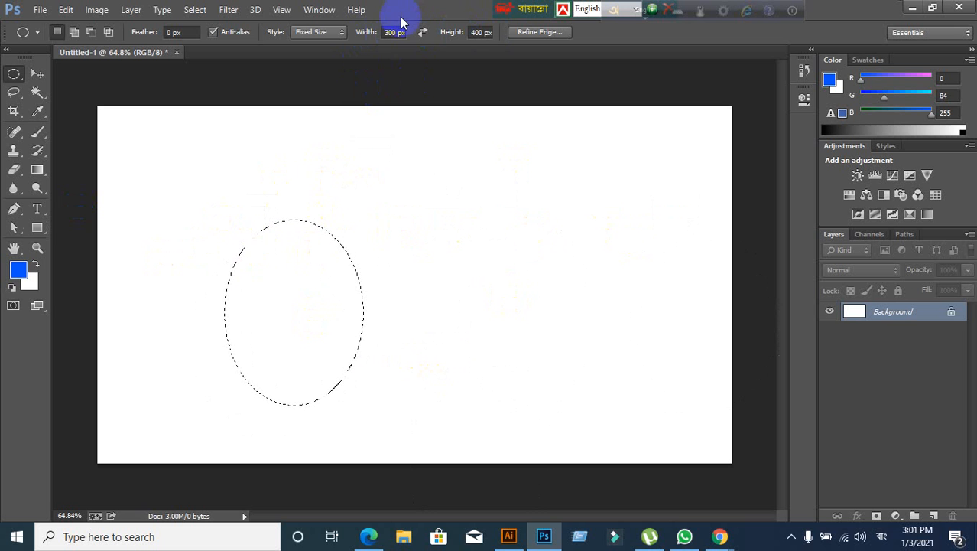
Set the Elliptical Marquee style back to Fixed Ratio
left_click(331, 35)
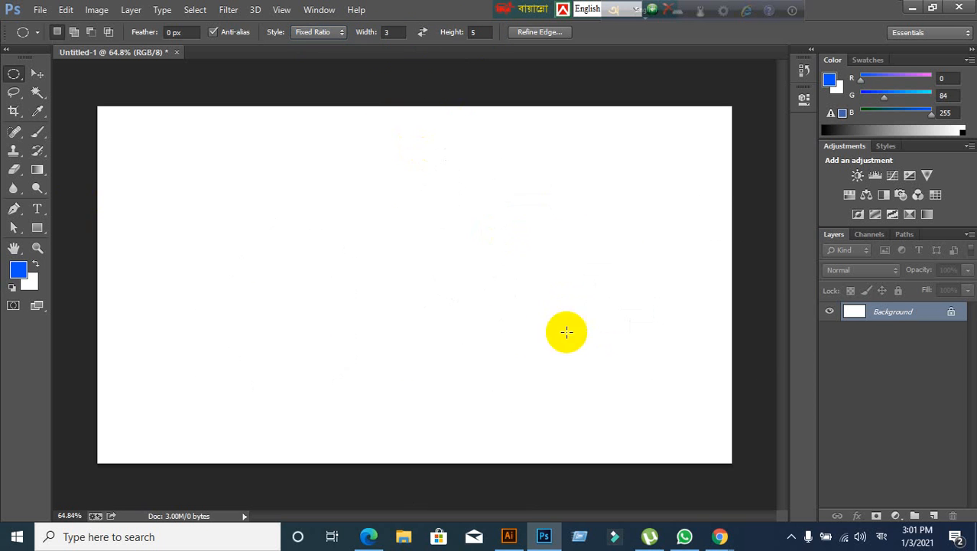
Draw a tall elliptical selection at the 3:5 fixed ratio and set the marquee style to Normal
left_click_drag(253, 221, 347, 339)
left_click(337, 34)
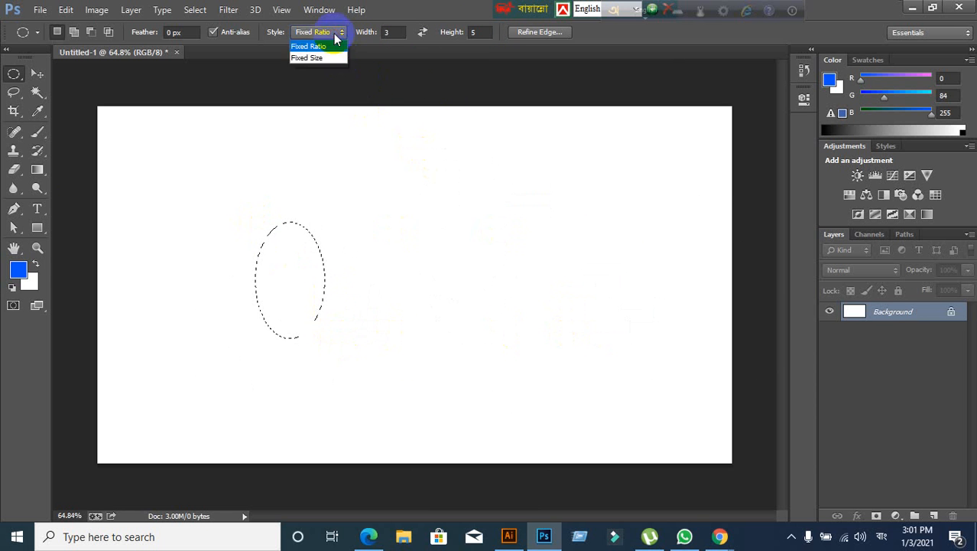
left_click(305, 46)
Draw several freely proportioned elliptical selections across the canvas in Normal style and deselect them
left_click_drag(414, 168, 459, 409)
left_click_drag(509, 186, 652, 387)
left_click_drag(239, 198, 429, 365)
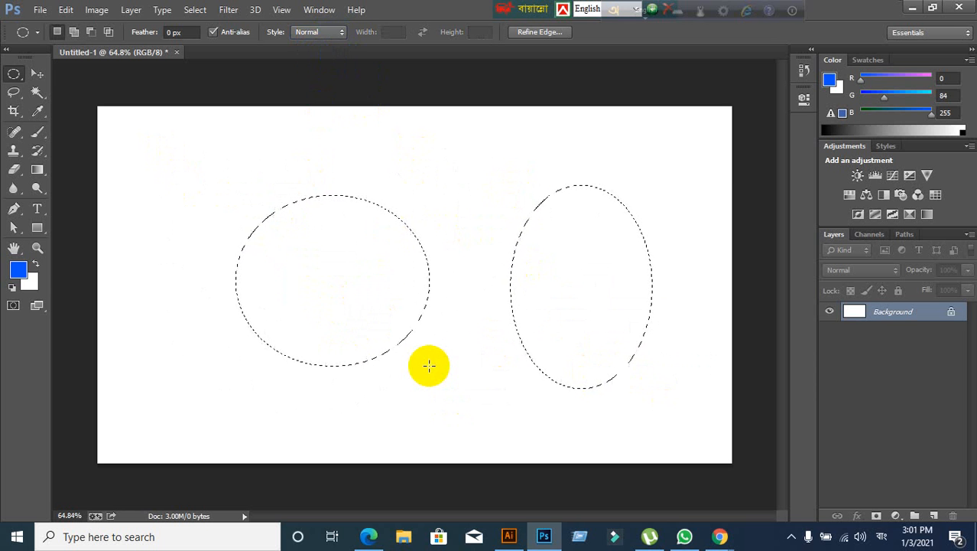
key("ctrl+d")
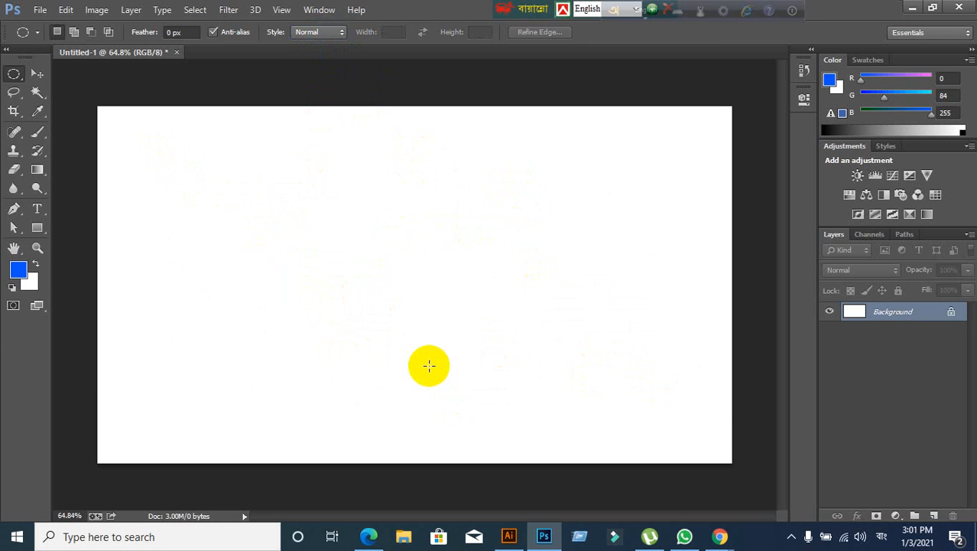
Switch to the Move tool and back to the Elliptical Marquee, draw a roughly circular selection and clear it
left_click(35, 75)
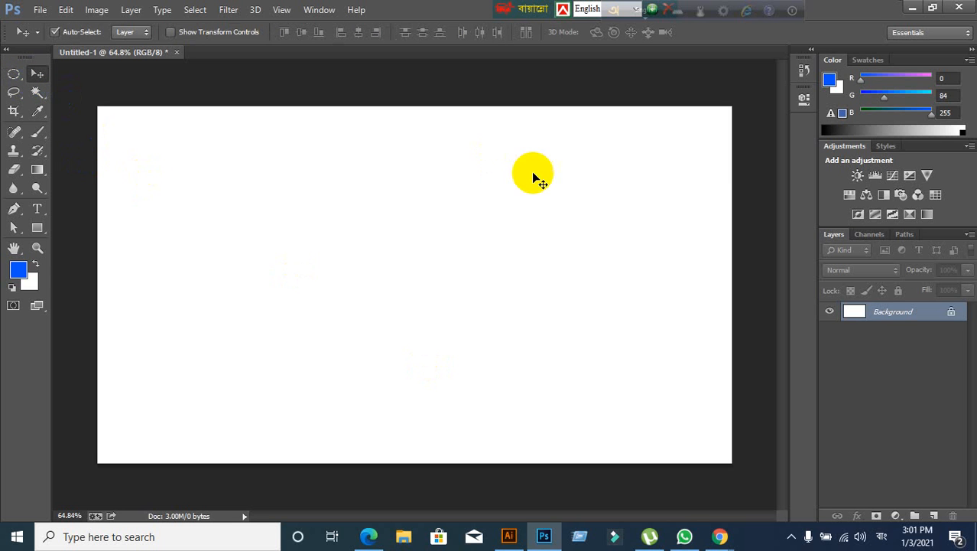
left_click(10, 73)
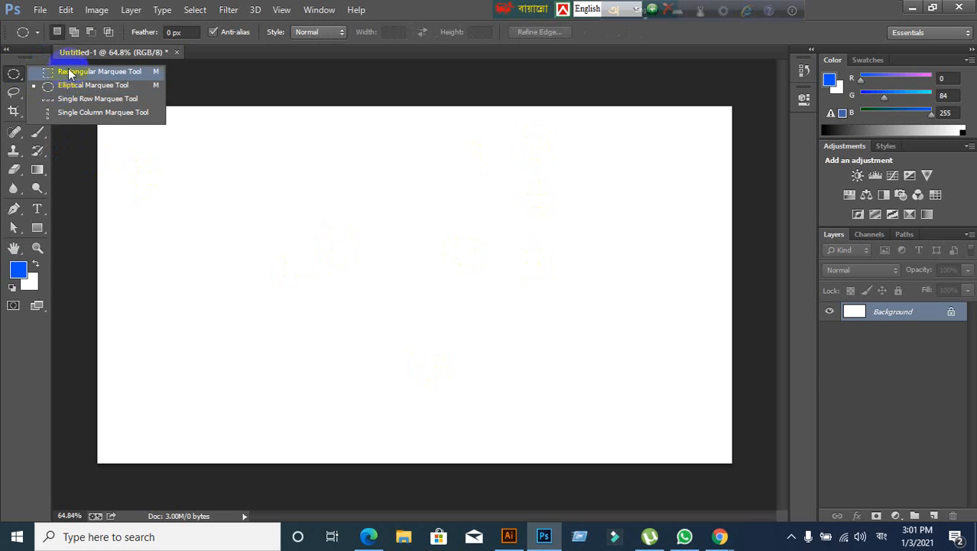
left_click(84, 85)
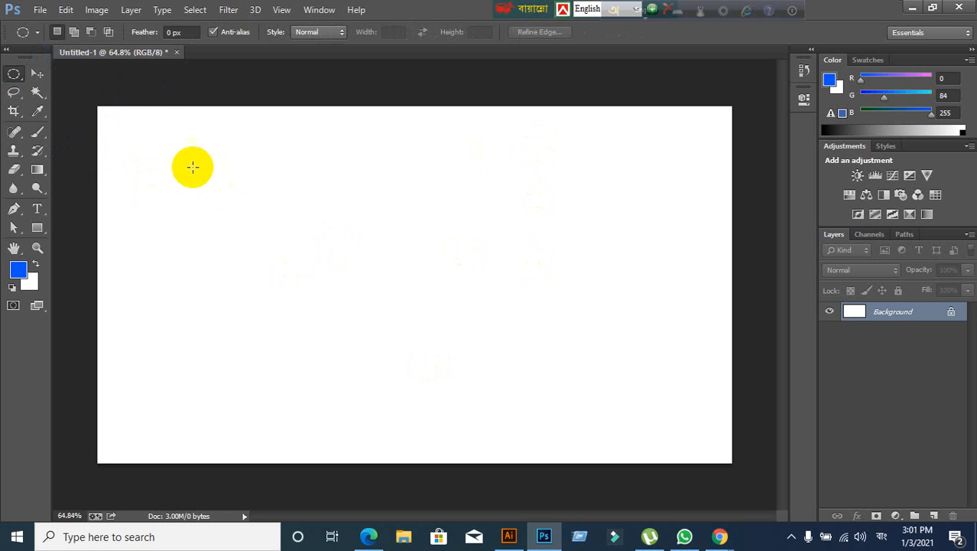
left_click_drag(193, 166, 377, 352)
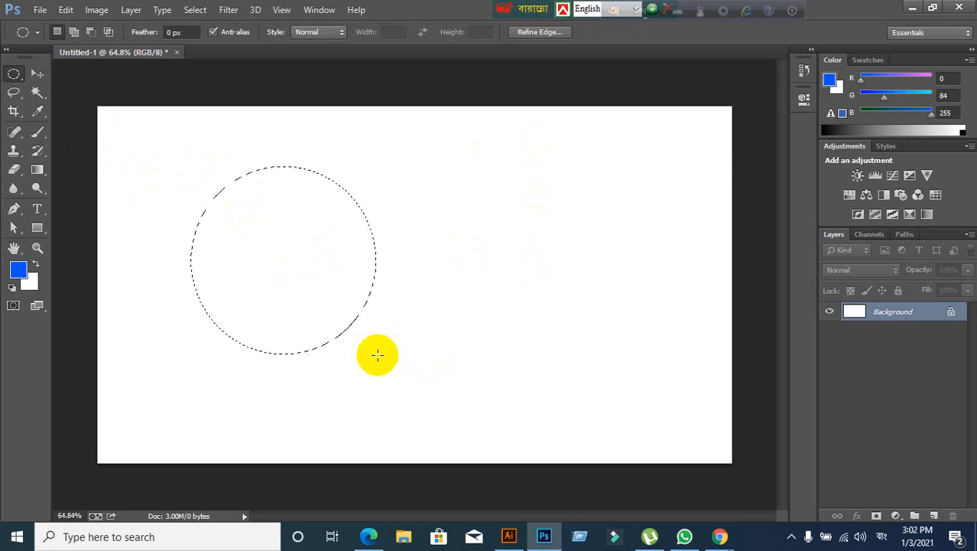
left_click(85, 223)
Choose the Single Row Marquee tool and add single-row selections at several heights down the canvas
left_click(12, 80)
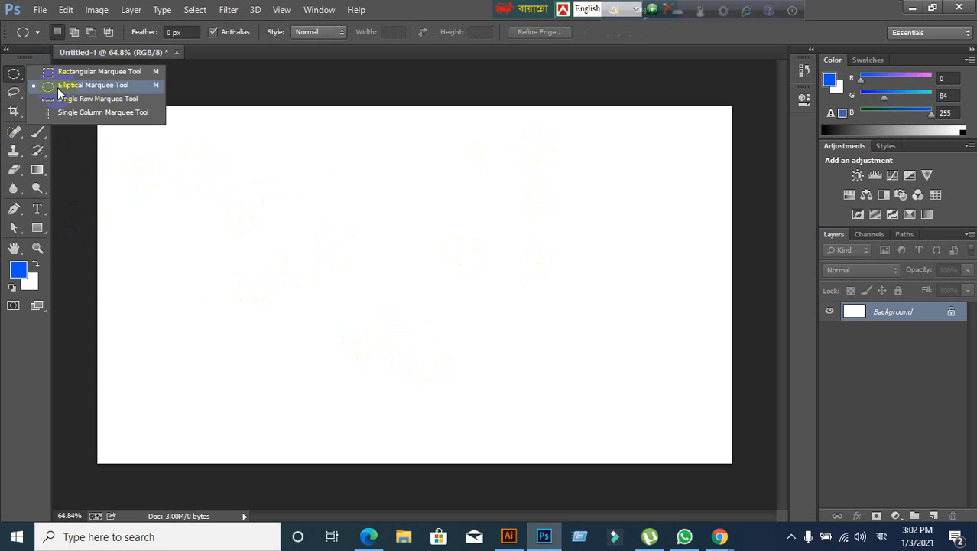
left_click(101, 97)
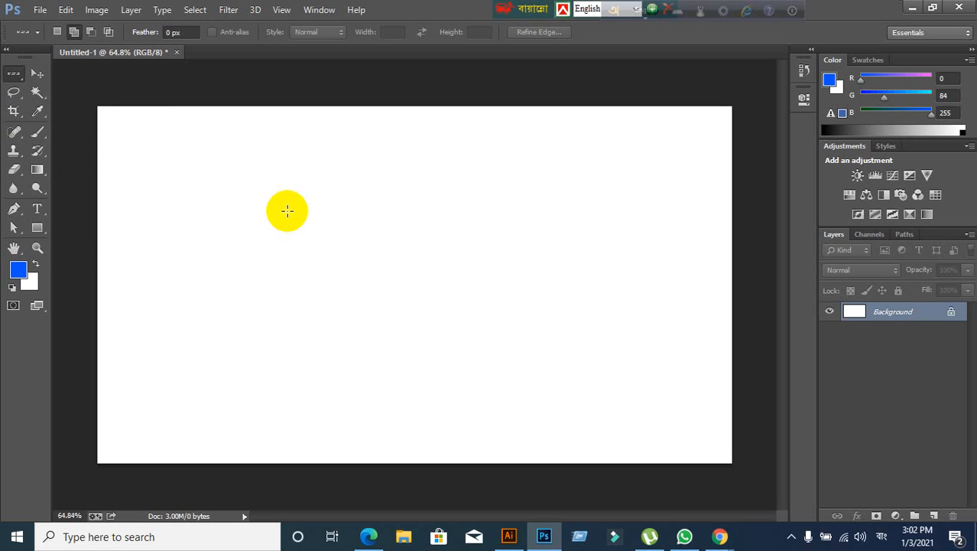
left_click(229, 173)
left_click(215, 254, "shift")
left_click(234, 322, "shift")
left_click(242, 383)
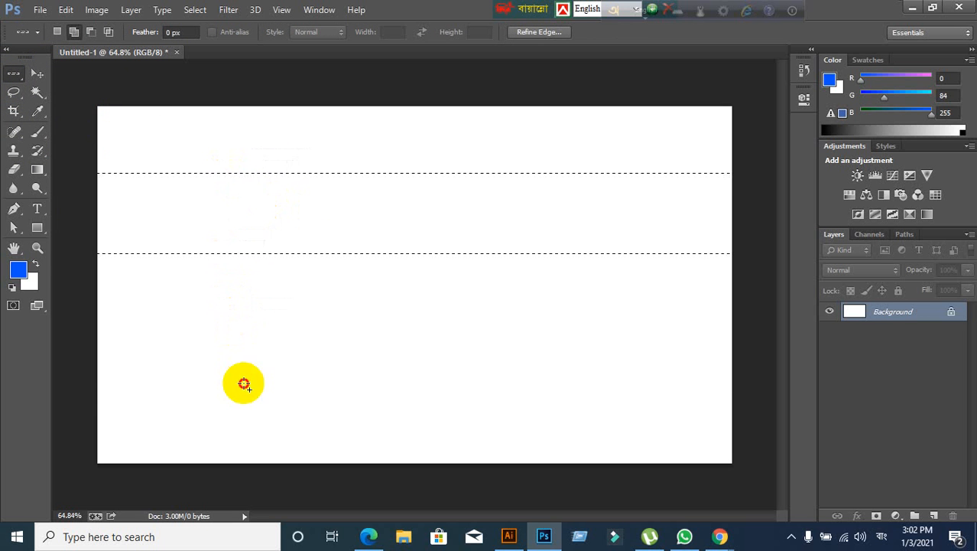
Set the Single Row Marquee to new-selection mode and place one row at a time, ending just below mid-canvas
left_click(58, 32)
left_click(196, 349)
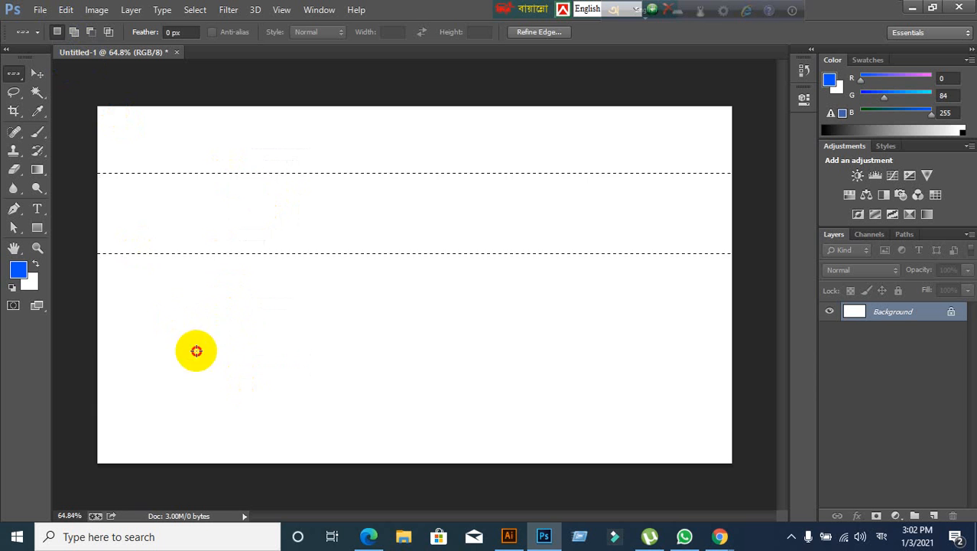
left_click(201, 424)
left_click(156, 299)
In add mode, add two single-row selections above the existing row and fill the rows with the blue foreground colour
left_click(74, 32)
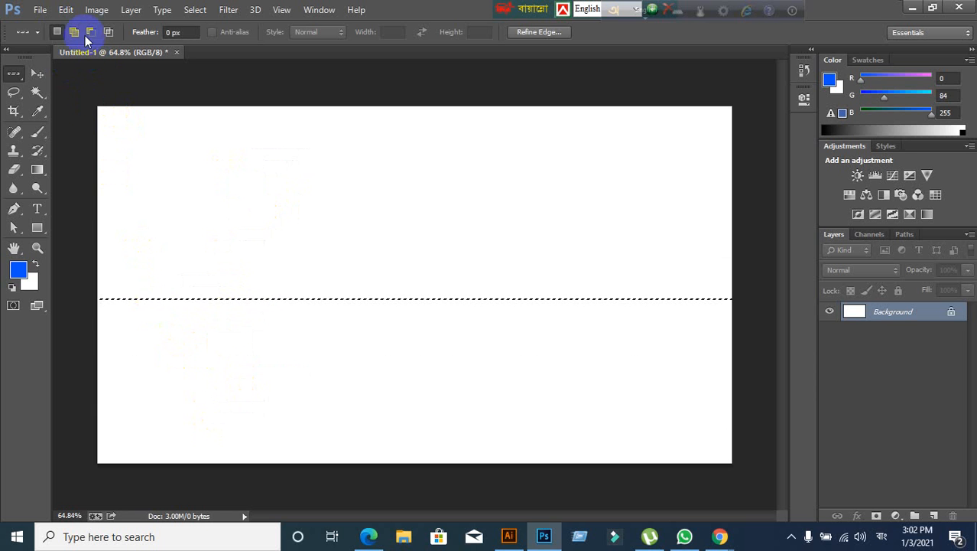
left_click(149, 225)
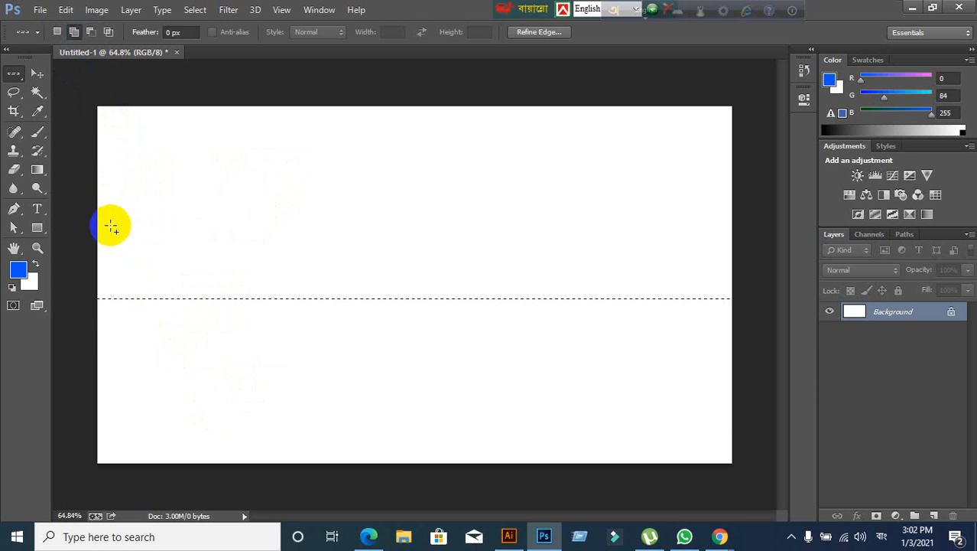
left_click(103, 205)
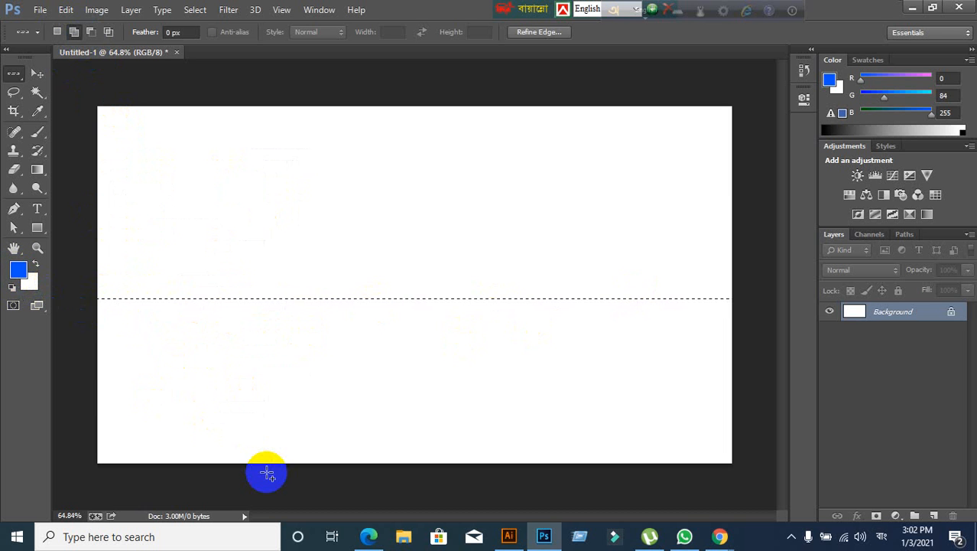
key("alt+BackSpace")
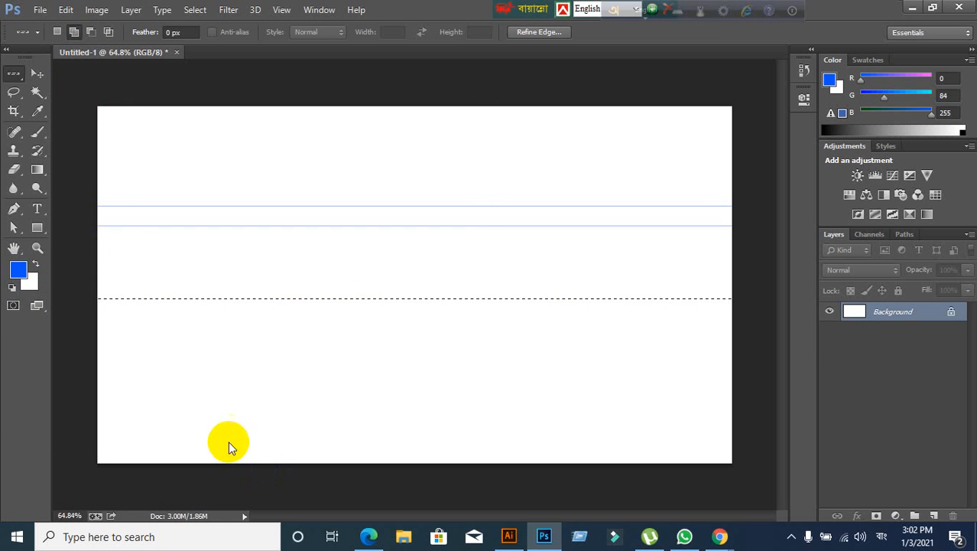
Switch to the Move tool, deselect the rows and examine the filled blue lines up close
key("ctrl+s")
left_click(452, 418)
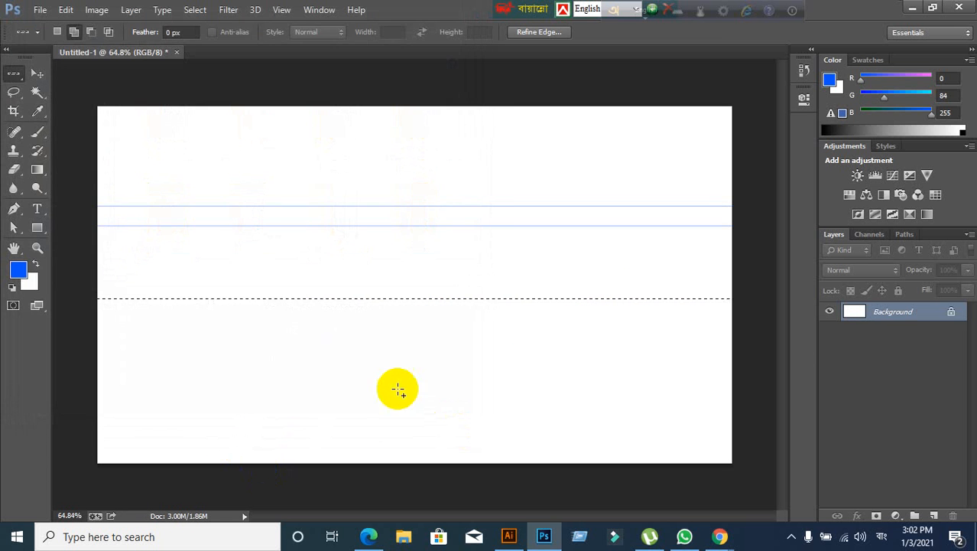
left_click(36, 74)
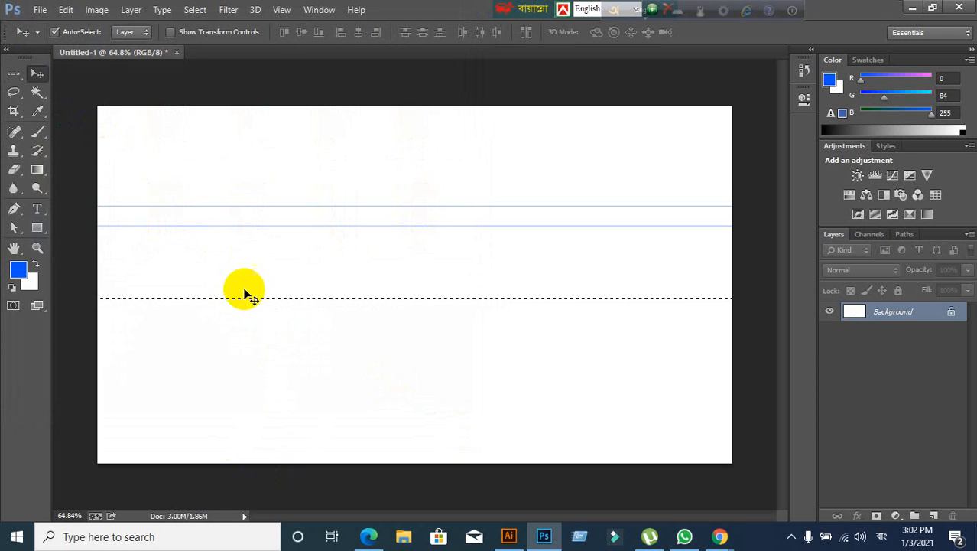
key("ctrl+d")
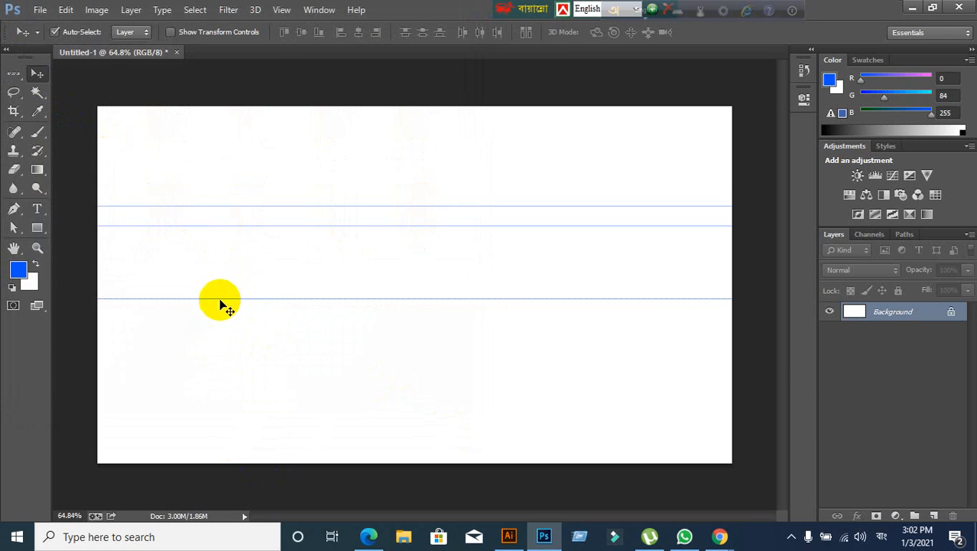
scroll(251, 300, "up", 3)
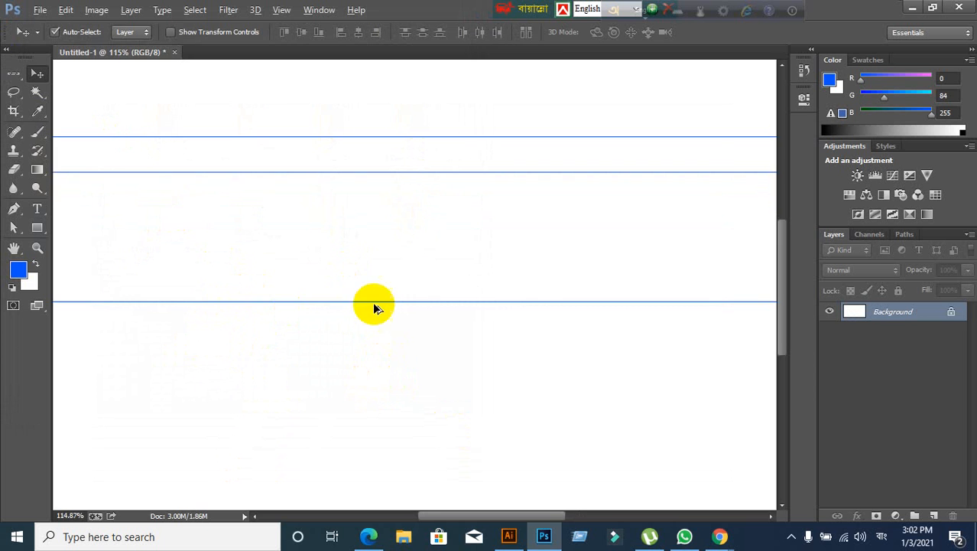
scroll(374, 305, "down", 4)
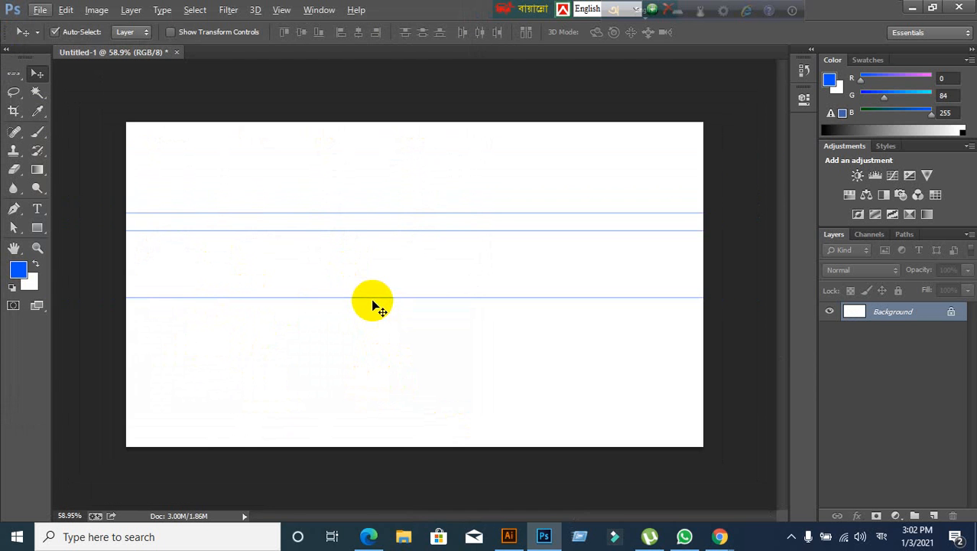
Show the rulers, try a horizontal guide, and clear the blue lines from the canvas
key("ctrl+r")
left_click_drag(359, 60, 400, 51)
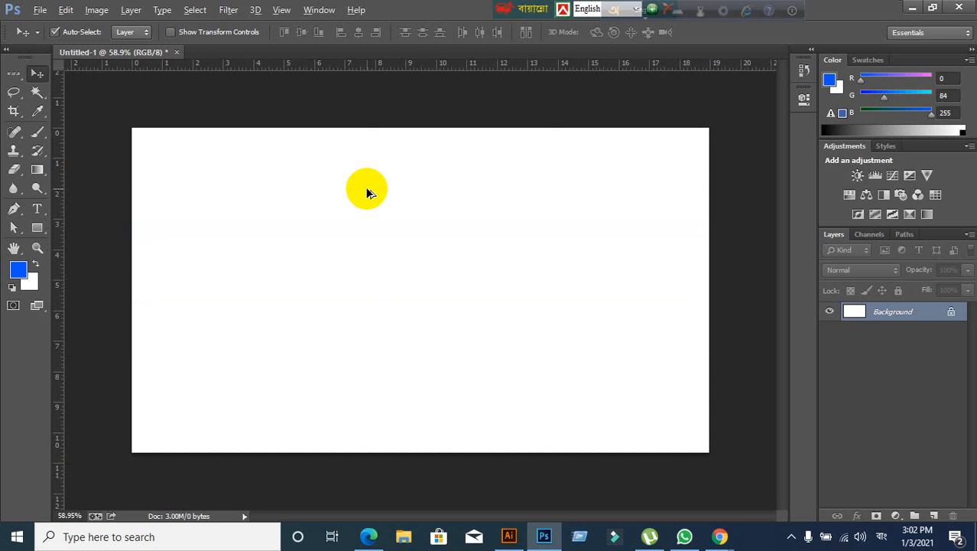
Switch from the Single Row Marquee to the Rectangular Marquee tool
right_click(9, 72)
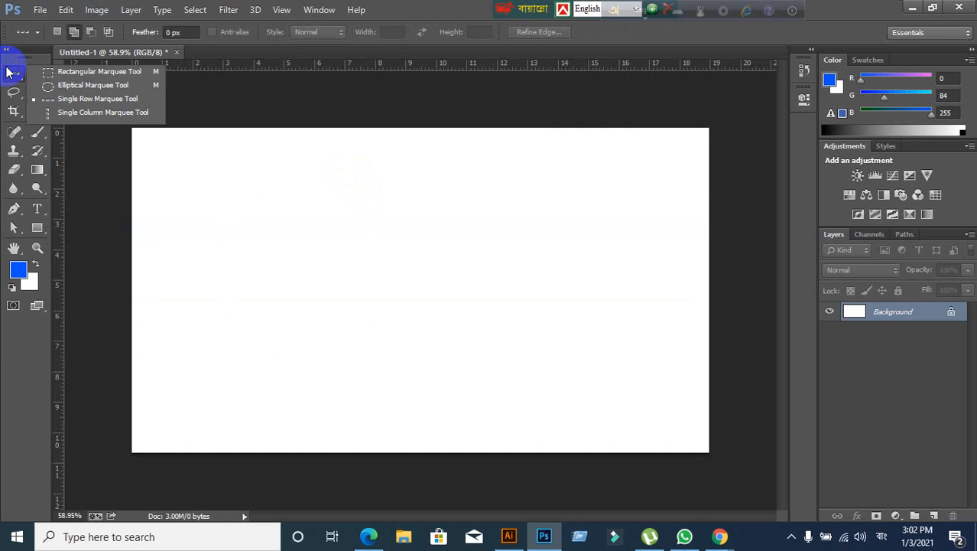
left_click(46, 71)
right_click(21, 77)
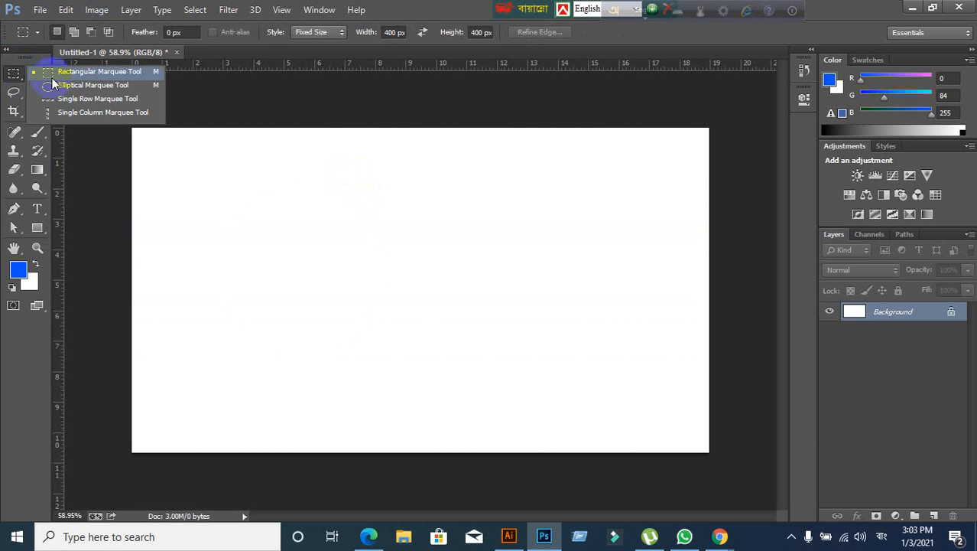
left_click(53, 76)
left_click(43, 79)
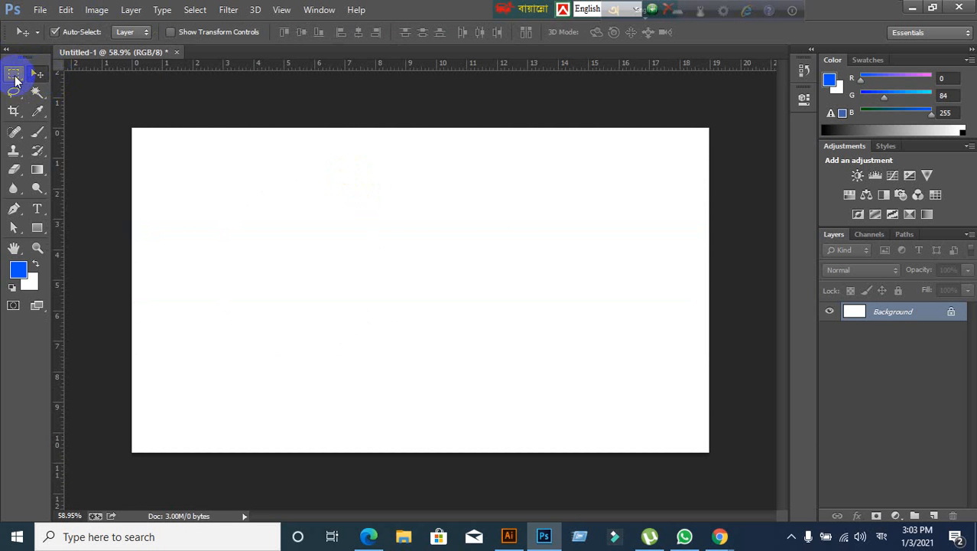
left_click(14, 75)
left_click(36, 70)
left_click(39, 73)
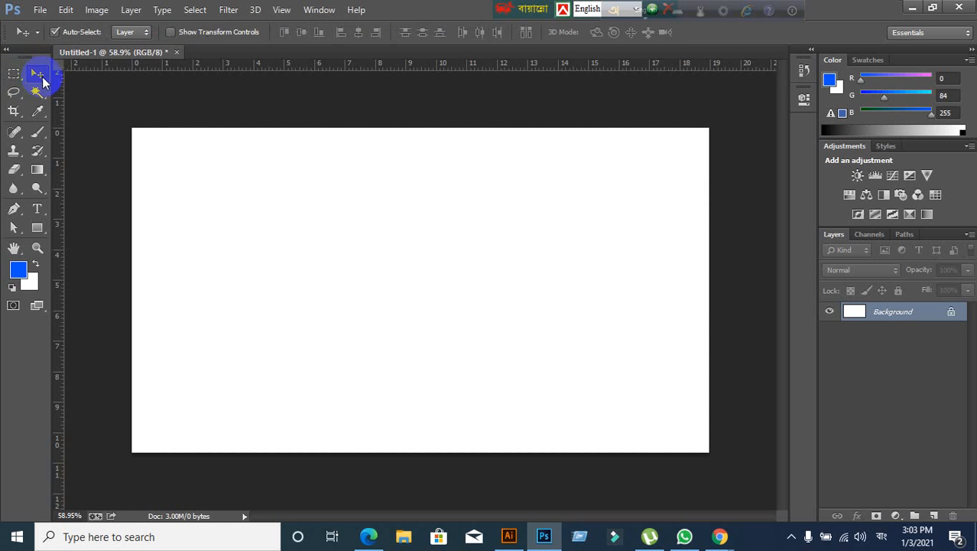
left_click(110, 102)
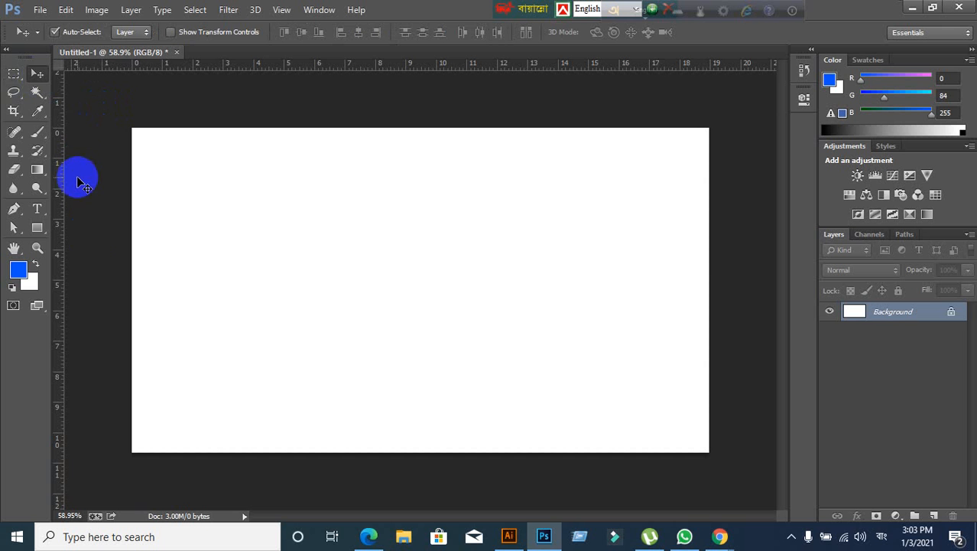
left_click(10, 80)
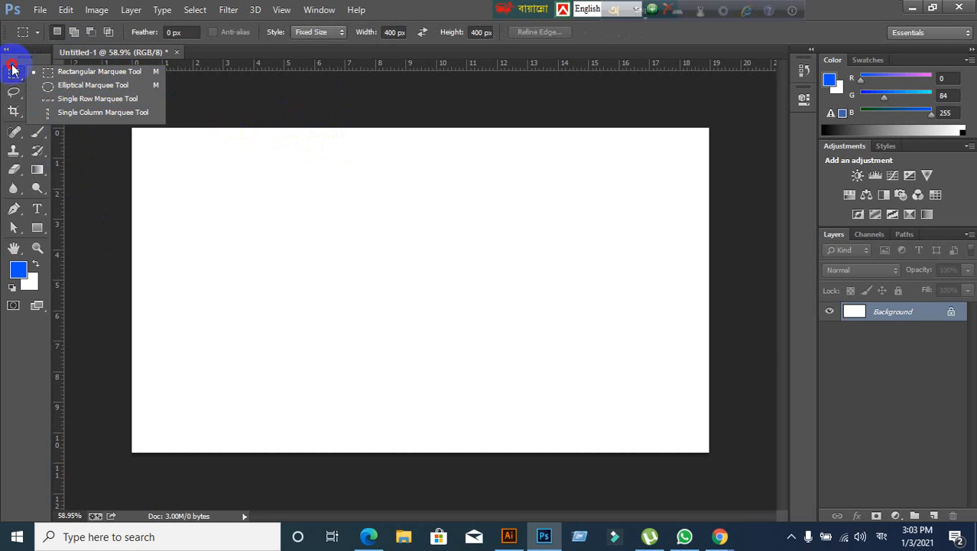
left_click(35, 71)
left_click(37, 73)
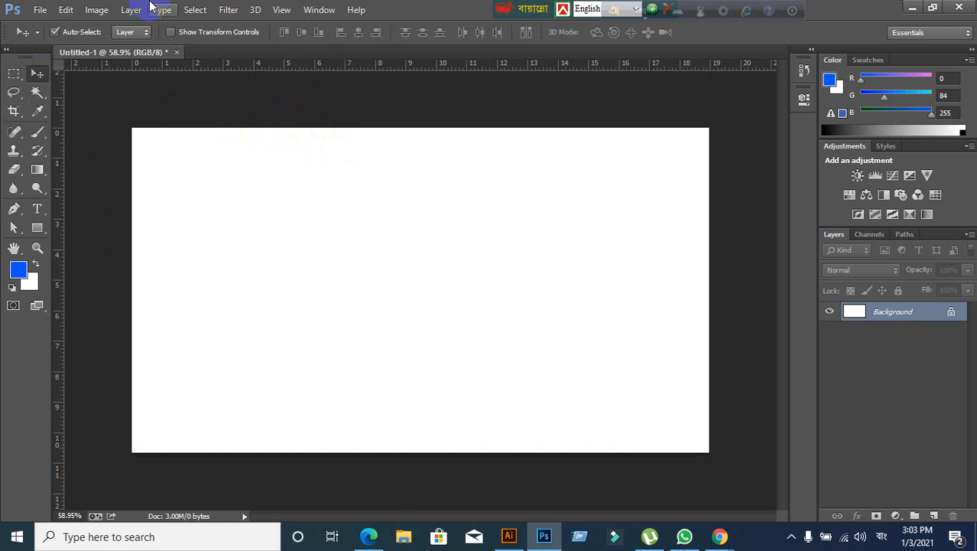
Check the Google Meet call, then return to Photoshop and activate the Rectangular Marquee tool
left_click(910, 10)
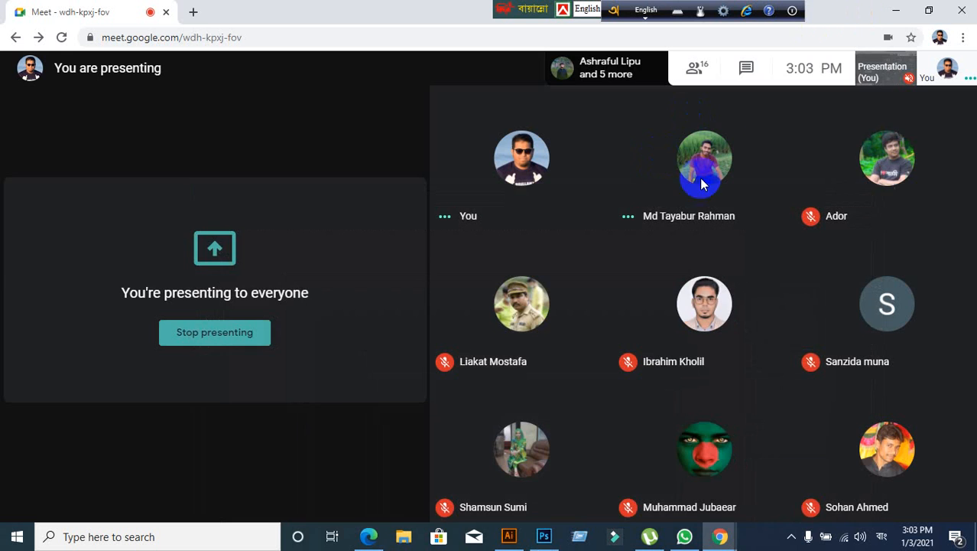
left_click(895, 12)
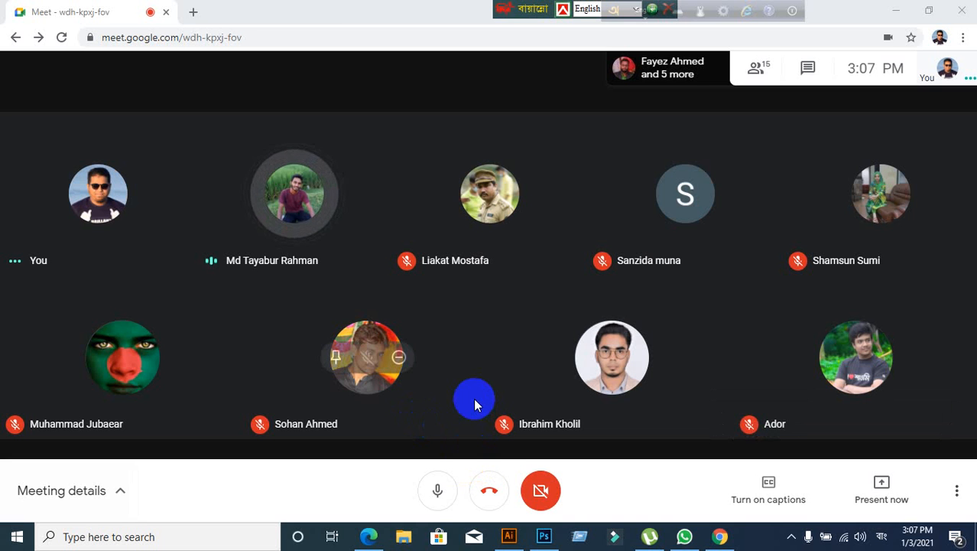
left_click(543, 534)
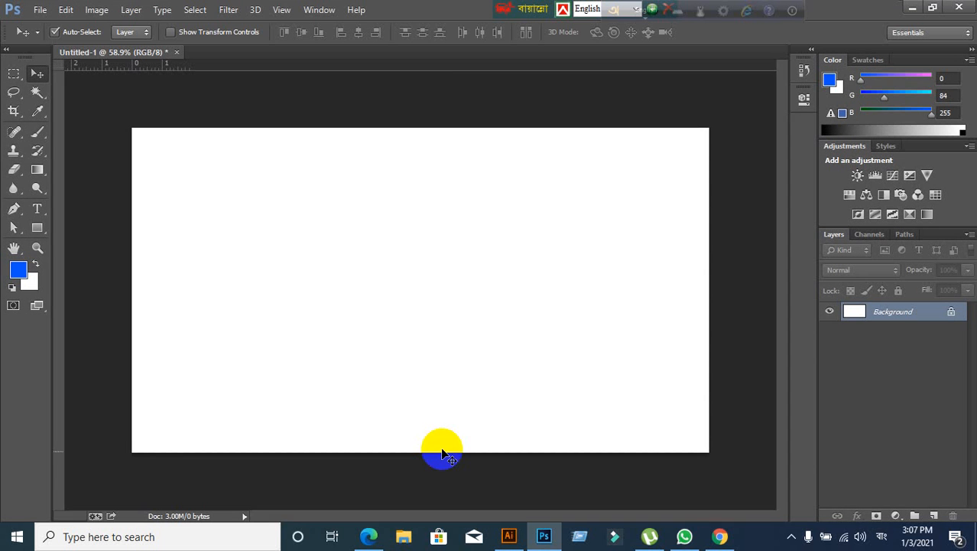
left_click(13, 73)
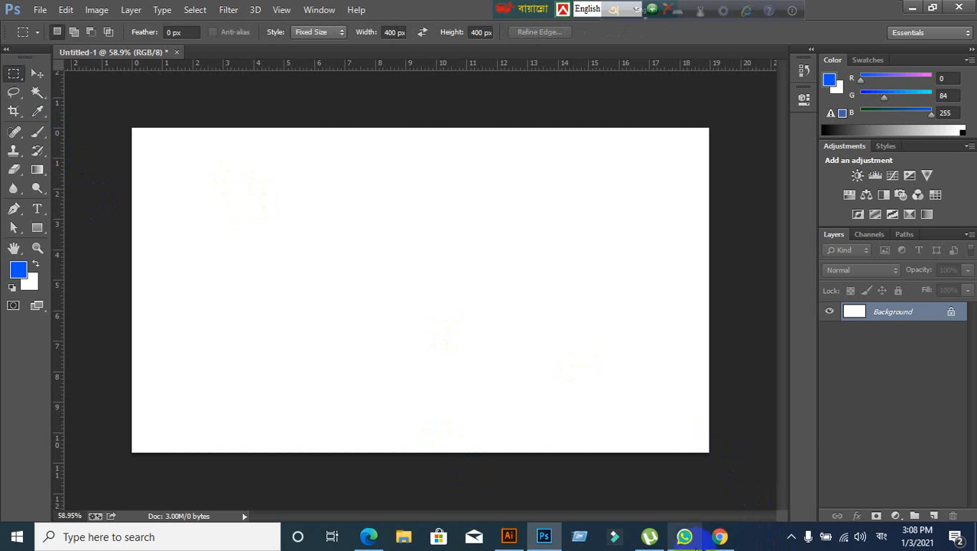
Switch to the Google Meet call in Chrome and present the entire screen to the participants
left_click(715, 539)
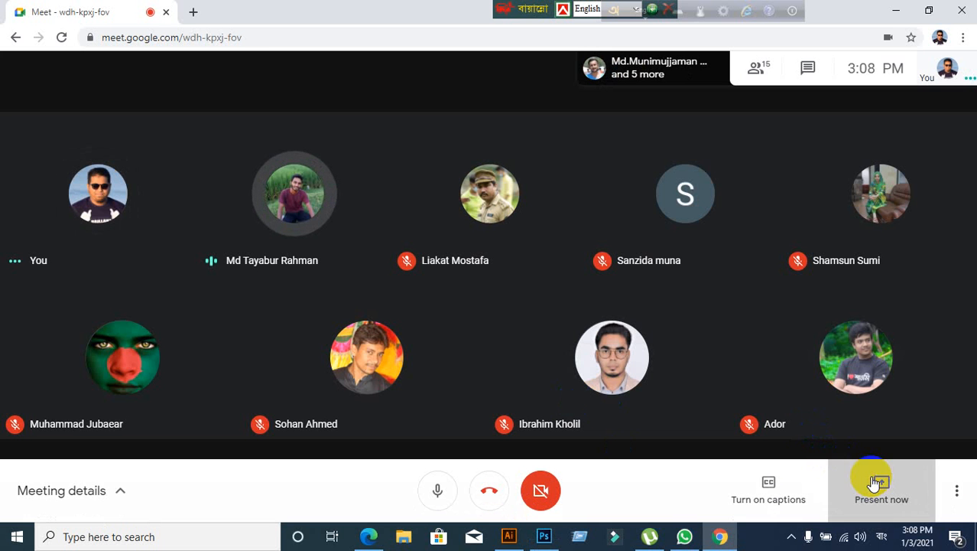
left_click(876, 478)
left_click(862, 369)
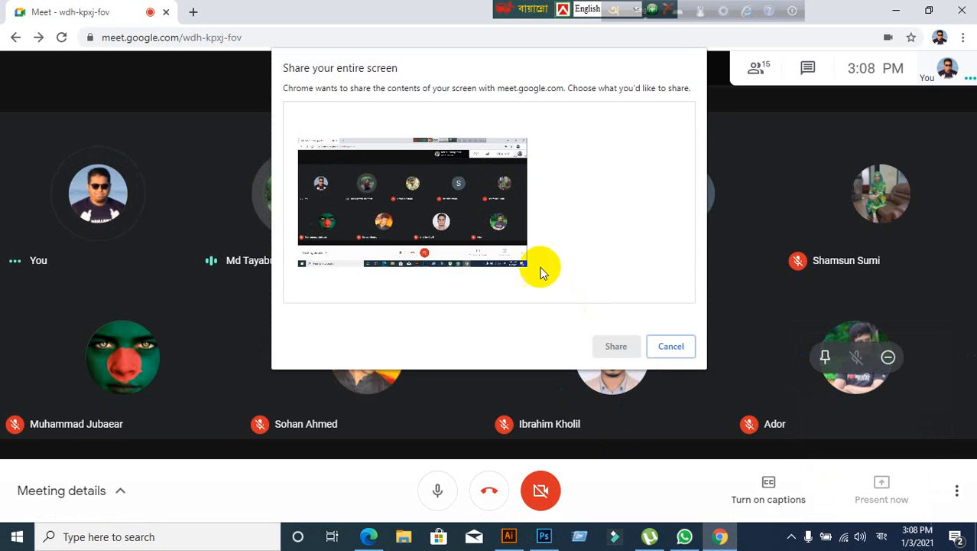
left_click(616, 346)
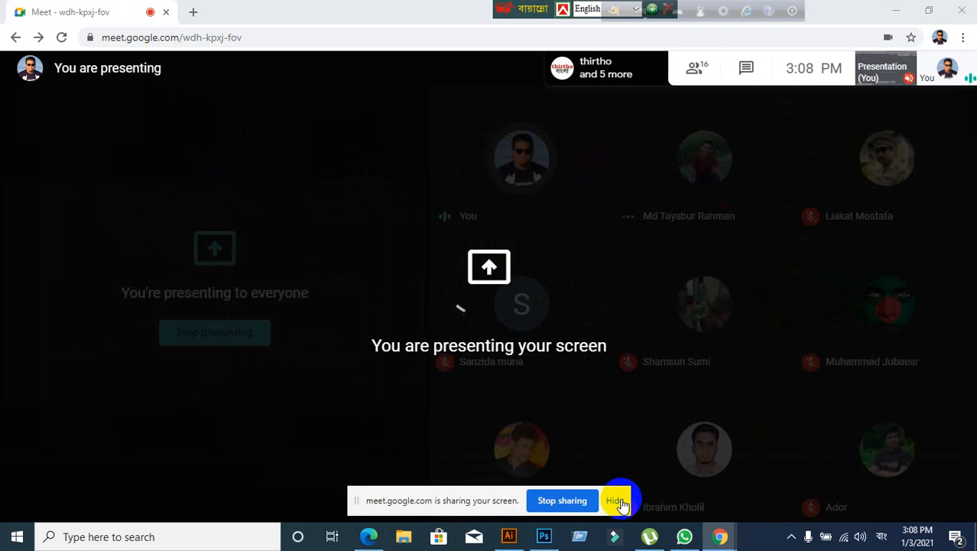
Dismiss the screen-sharing notice, switch to Photoshop, and change the Rectangular Marquee style to Normal
left_click(619, 501)
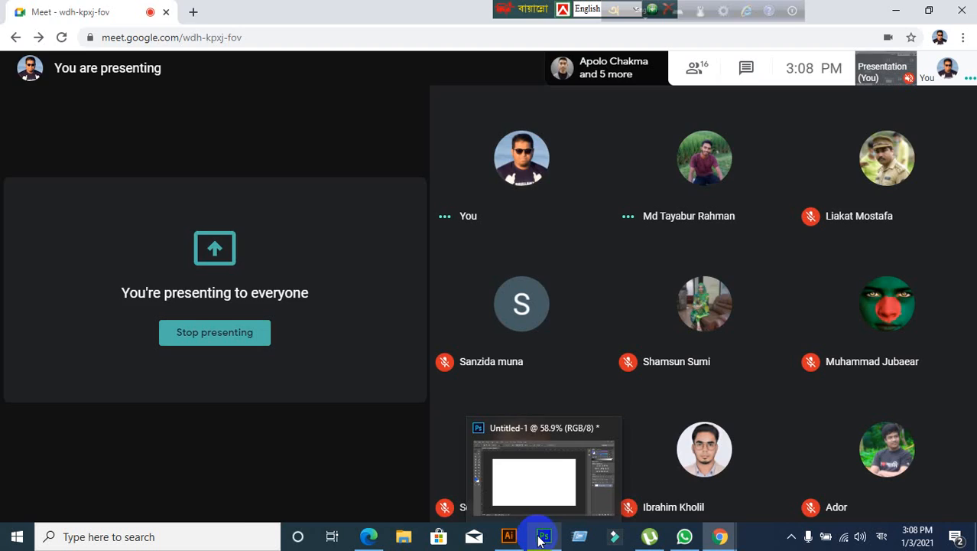
left_click(544, 536)
left_click_drag(334, 282, 268, 173)
left_click(331, 33)
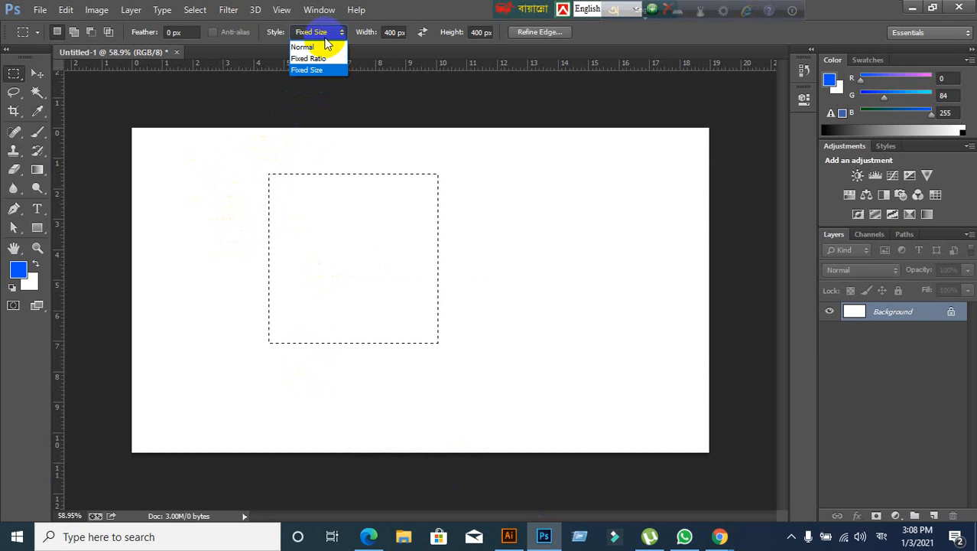
left_click(320, 47)
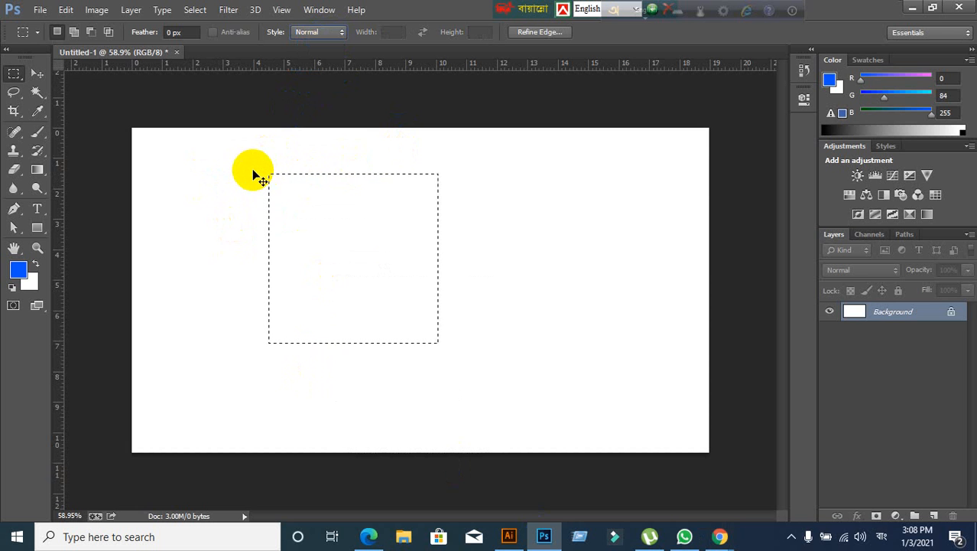
Draw a large freely sized rectangular selection, move it around the canvas, and deselect it
left_click(98, 153)
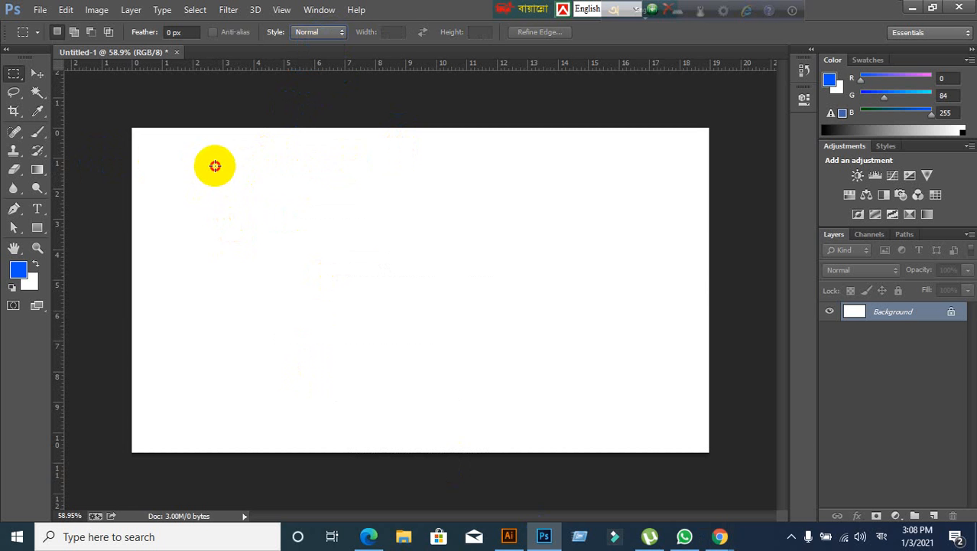
left_click_drag(215, 166, 500, 417)
left_click_drag(387, 251, 546, 396)
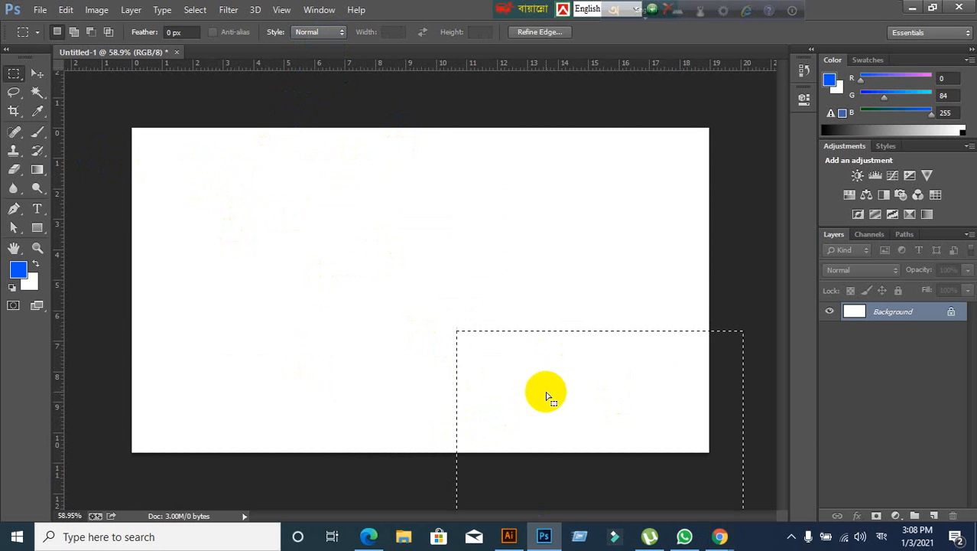
left_click_drag(493, 354, 291, 178)
mouse_move(289, 281)
left_mouse_down()
mouse_move(274, 287)
mouse_move(289, 291)
left_mouse_up()
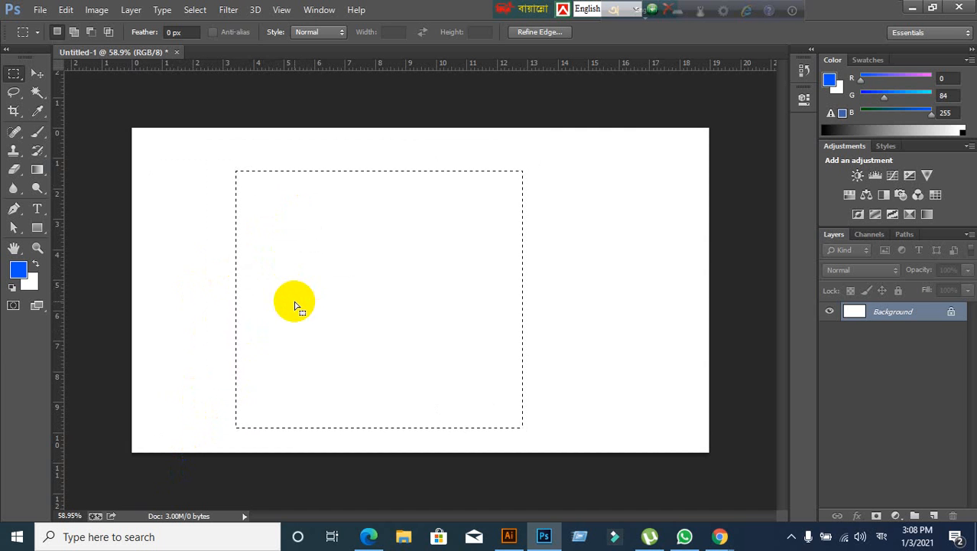
left_click(294, 302)
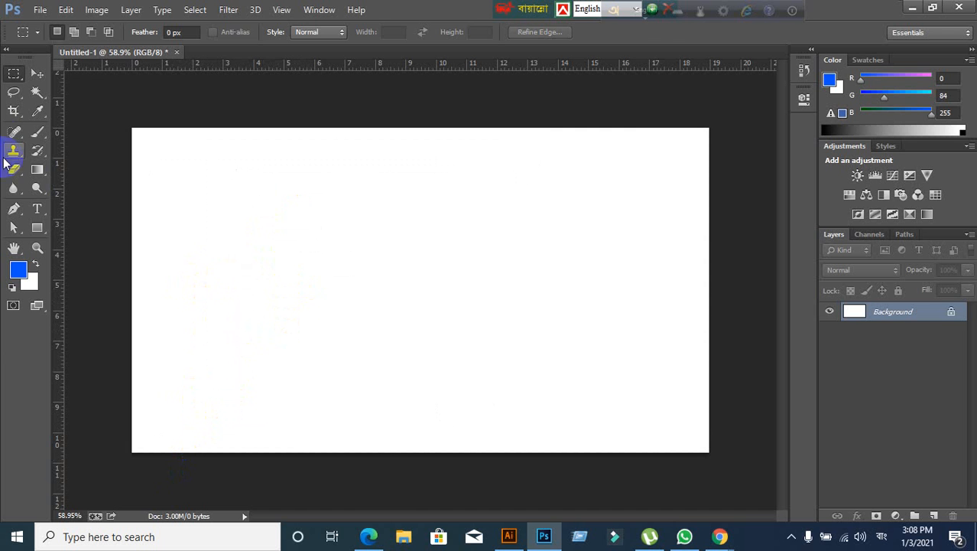
Activate the Move tool briefly and switch to the standard Lasso tool
left_click(38, 73)
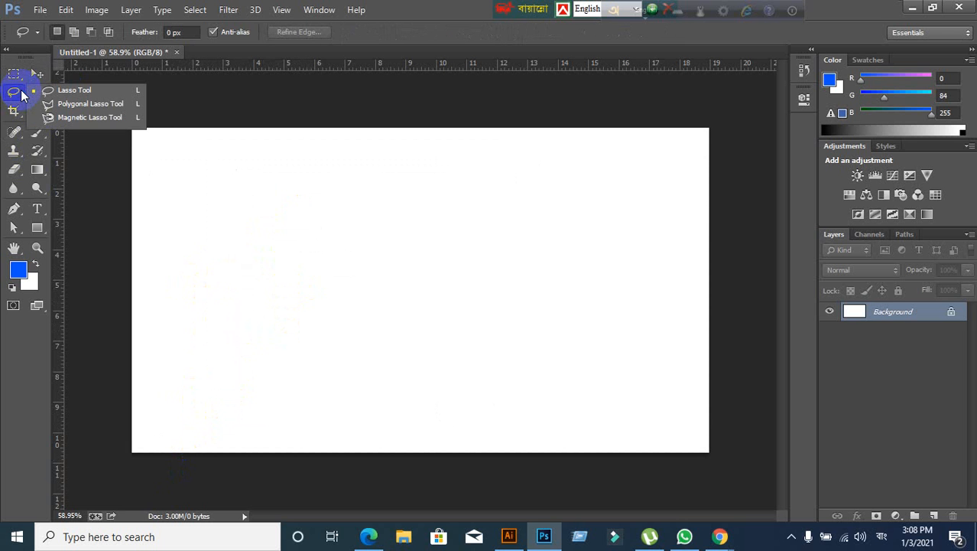
left_click(35, 74)
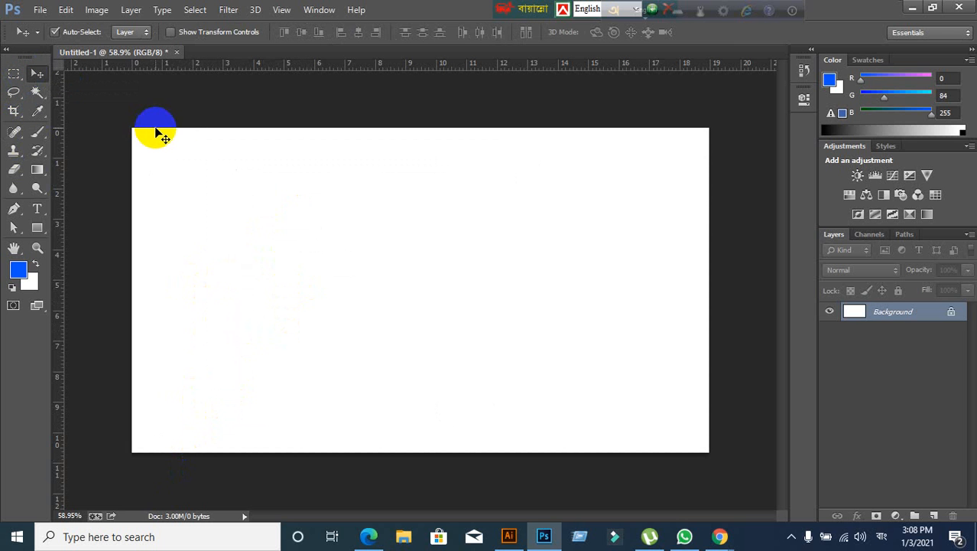
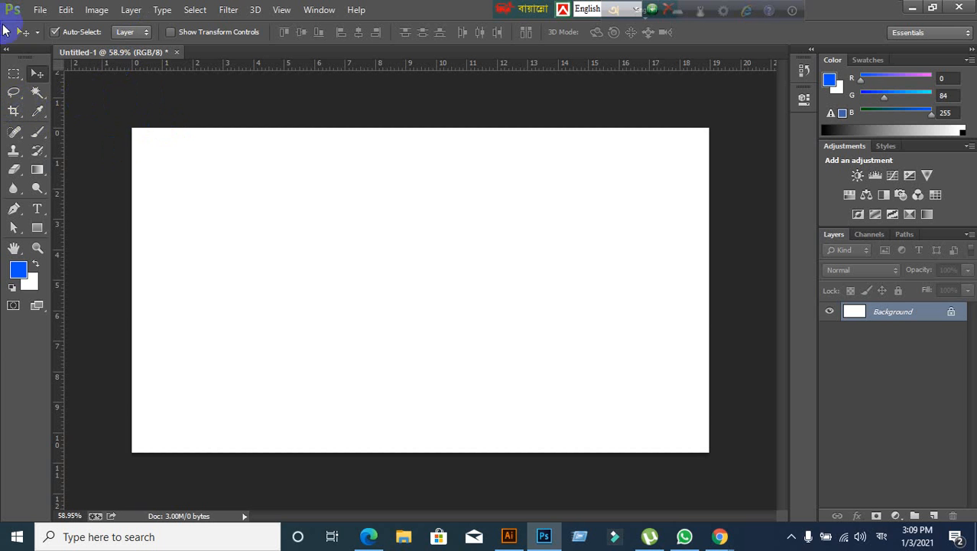
left_click_drag(13, 92, 52, 99)
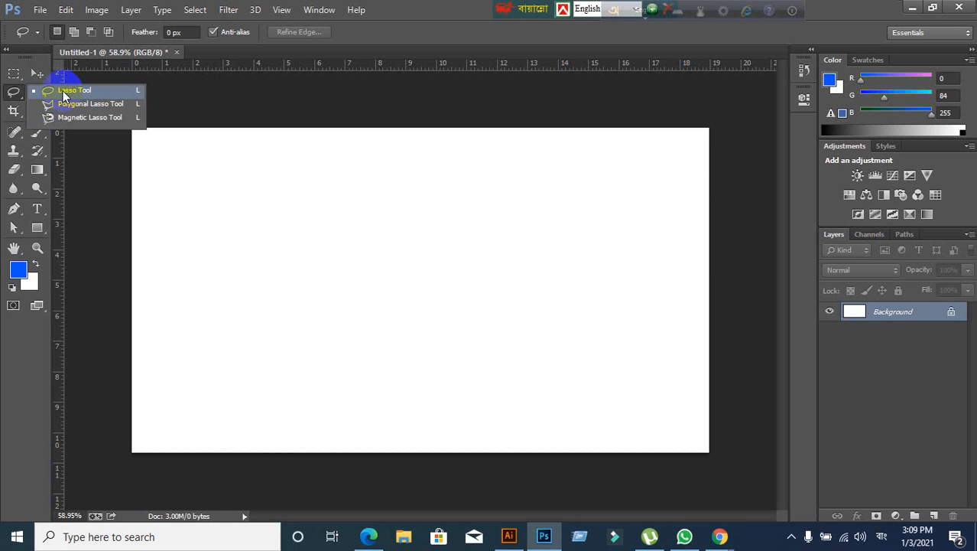
left_click(66, 91)
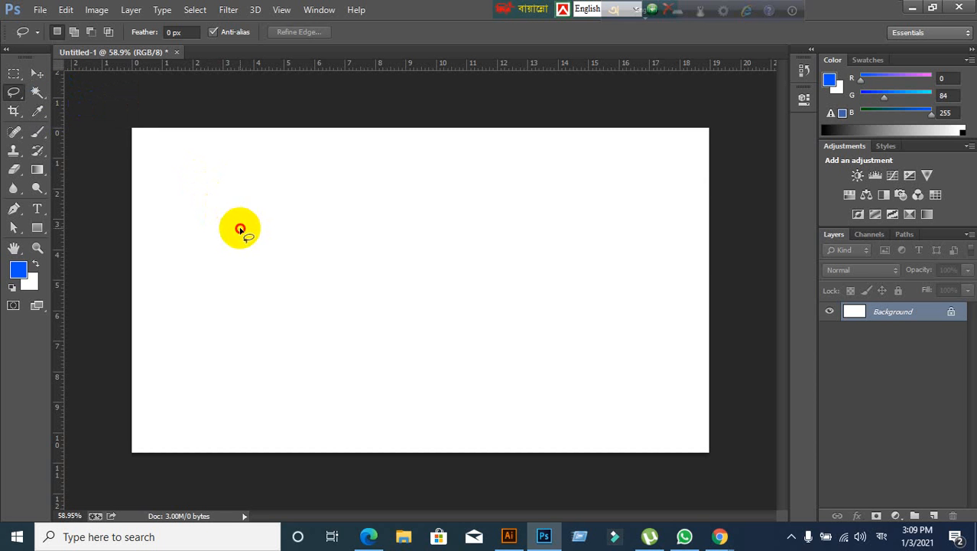
Draw an oval, a curled shape and a small rounded shape as freehand Lasso selections, then deselect
mouse_move(240, 228)
left_mouse_down()
mouse_move(282, 180)
mouse_move(411, 162)
mouse_move(531, 207)
mouse_move(537, 275)
mouse_move(479, 329)
mouse_move(363, 355)
mouse_move(306, 333)
mouse_move(239, 284)
mouse_move(249, 227)
left_mouse_up()
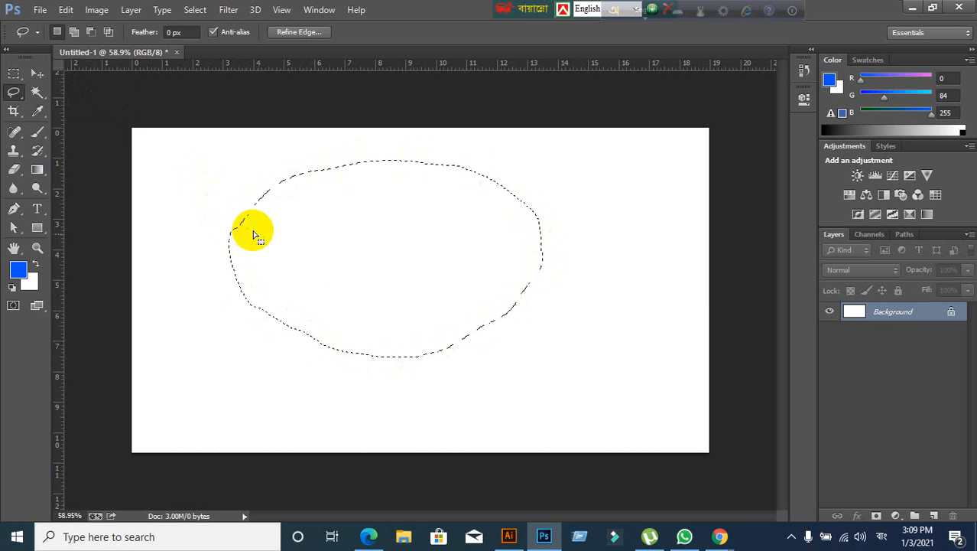
left_click(362, 275)
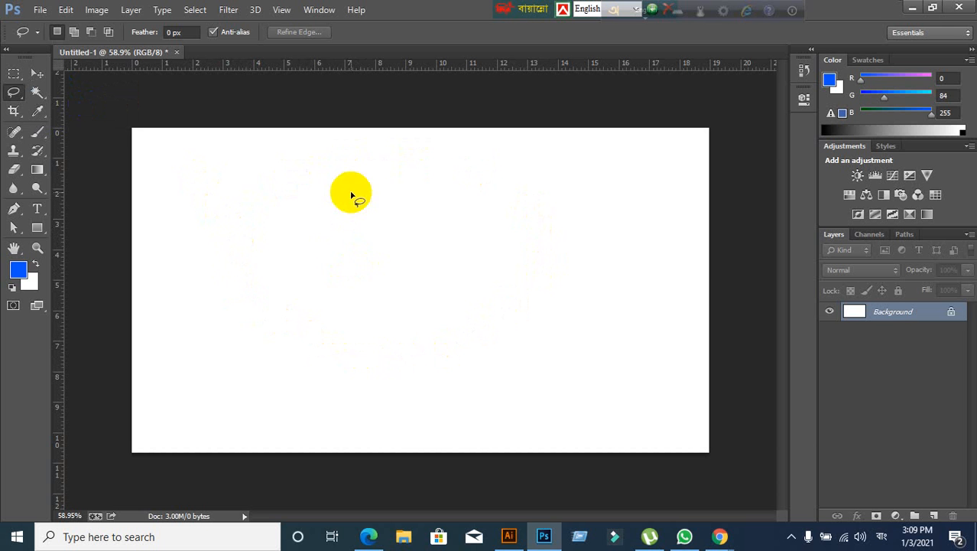
mouse_move(349, 192)
left_mouse_down()
mouse_move(260, 280)
mouse_move(279, 340)
mouse_move(448, 311)
mouse_move(360, 236)
mouse_move(421, 235)
mouse_move(407, 172)
mouse_move(340, 155)
mouse_move(250, 182)
mouse_move(206, 224)
mouse_move(209, 254)
mouse_move(309, 174)
mouse_move(338, 171)
mouse_move(343, 205)
left_mouse_up()
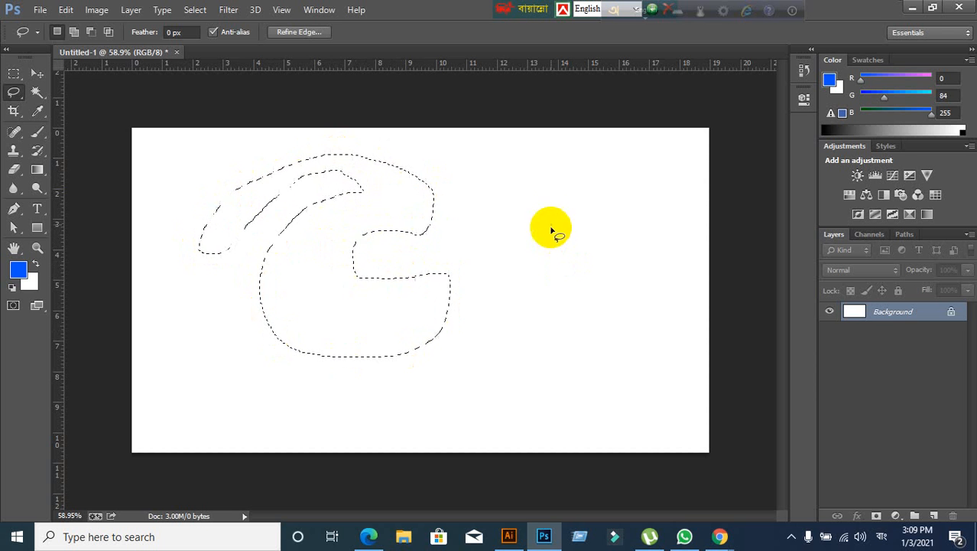
mouse_move(545, 218)
left_mouse_down()
mouse_move(518, 268)
mouse_move(552, 279)
mouse_move(561, 219)
mouse_move(540, 215)
mouse_move(528, 235)
left_mouse_up()
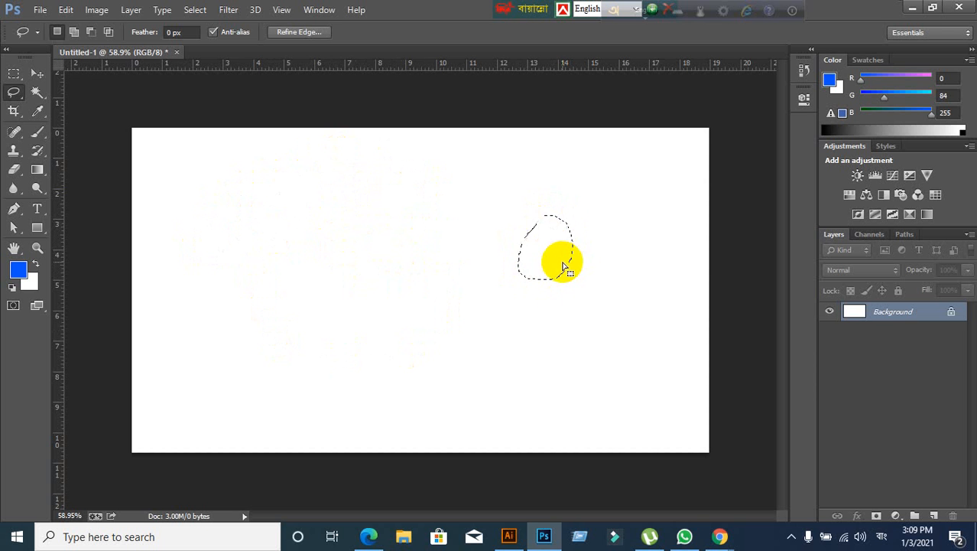
left_click(78, 262)
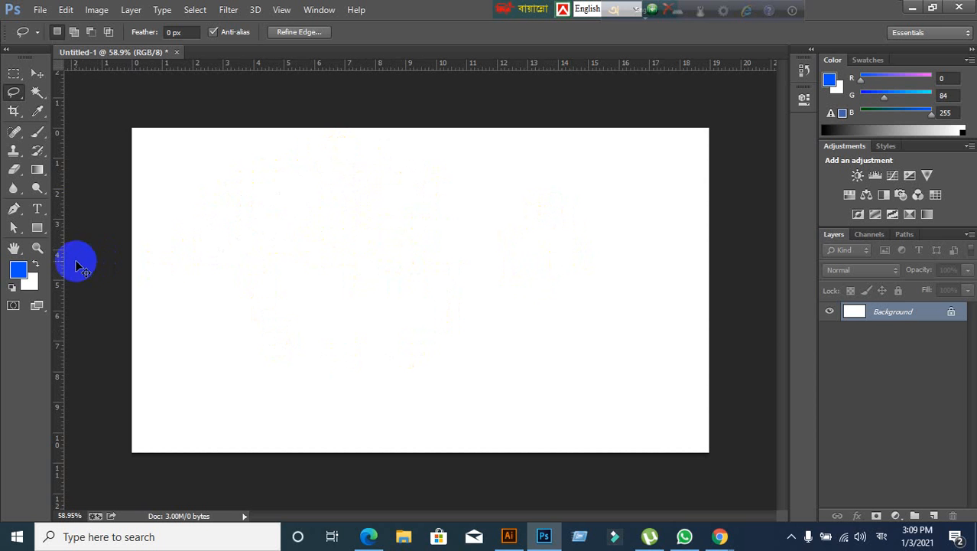
Switch to the Google Meet call, admit the waiting participant, and return to Photoshop
mouse_move(720, 537)
left_click(665, 490)
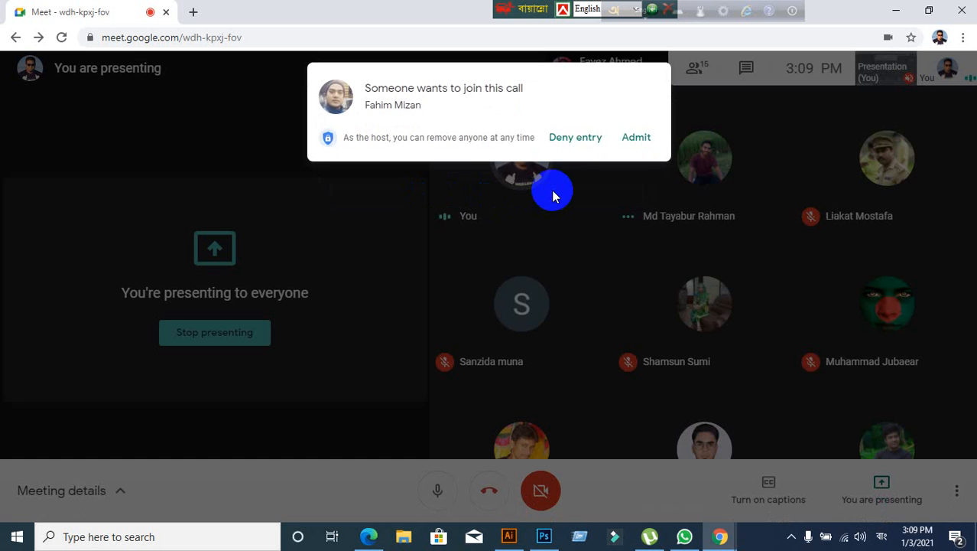
left_click(637, 140)
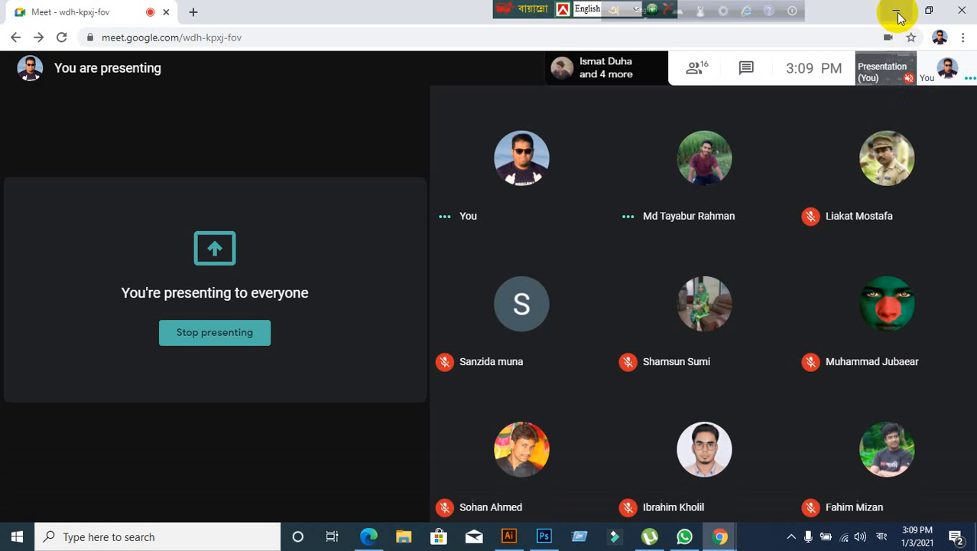
left_click(899, 13)
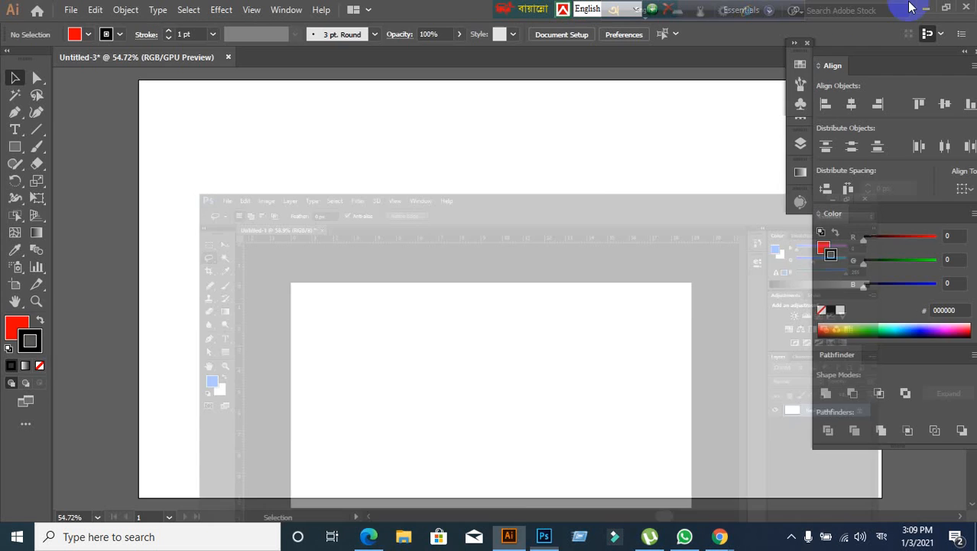
left_click(915, 8)
left_click(931, 9)
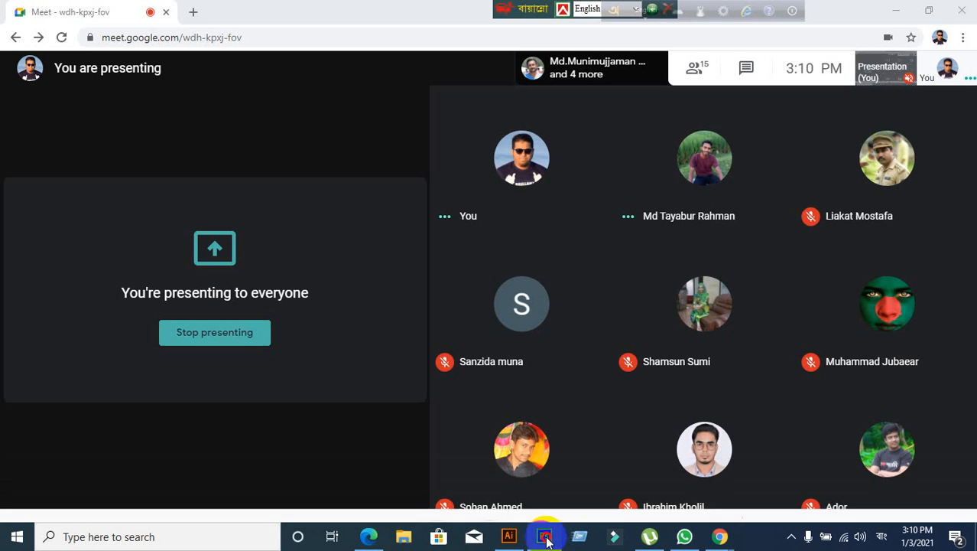
left_click(544, 536)
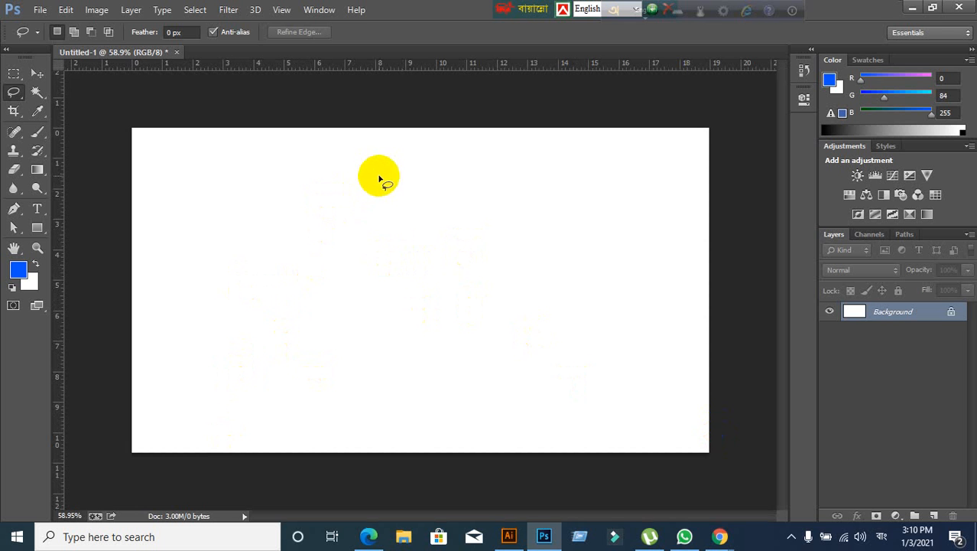
Lasso a triangular area, add a second triangle and an overlapping rounded shape in Add to Selection mode, and fill them with blue
mouse_move(379, 175)
left_mouse_down()
mouse_move(277, 193)
mouse_move(236, 222)
mouse_move(216, 307)
mouse_move(254, 365)
mouse_move(369, 385)
mouse_move(444, 330)
mouse_move(443, 219)
mouse_move(379, 175)
left_mouse_up()
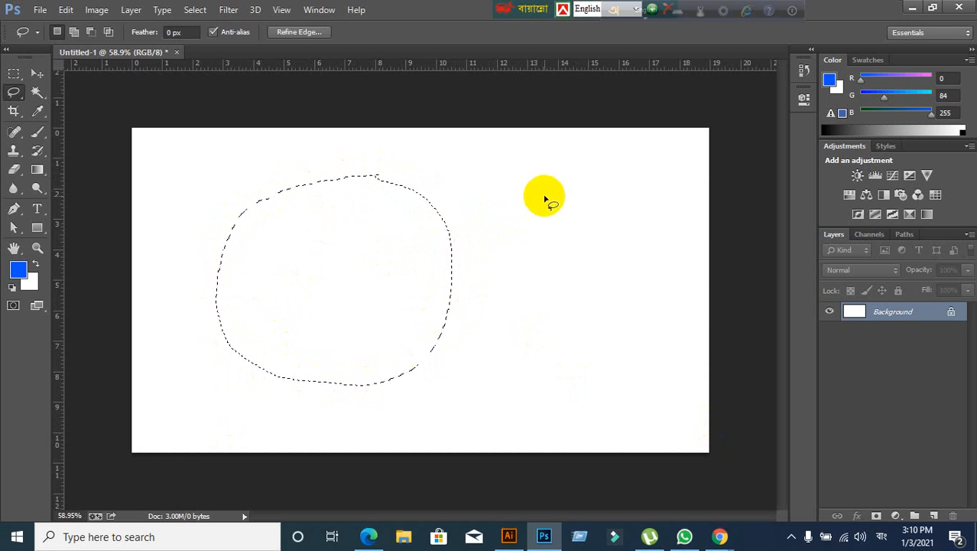
mouse_move(562, 178)
left_mouse_down()
mouse_move(486, 294)
mouse_move(590, 337)
mouse_move(596, 322)
mouse_move(564, 175)
left_mouse_up()
left_click(75, 31)
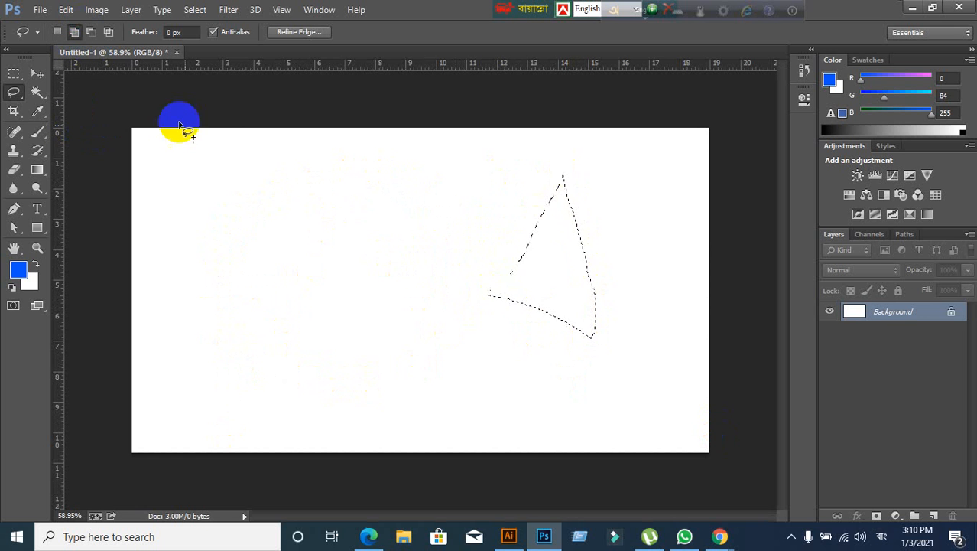
mouse_move(217, 146)
left_mouse_down()
mouse_move(169, 273)
mouse_move(242, 312)
mouse_move(213, 144)
left_mouse_up()
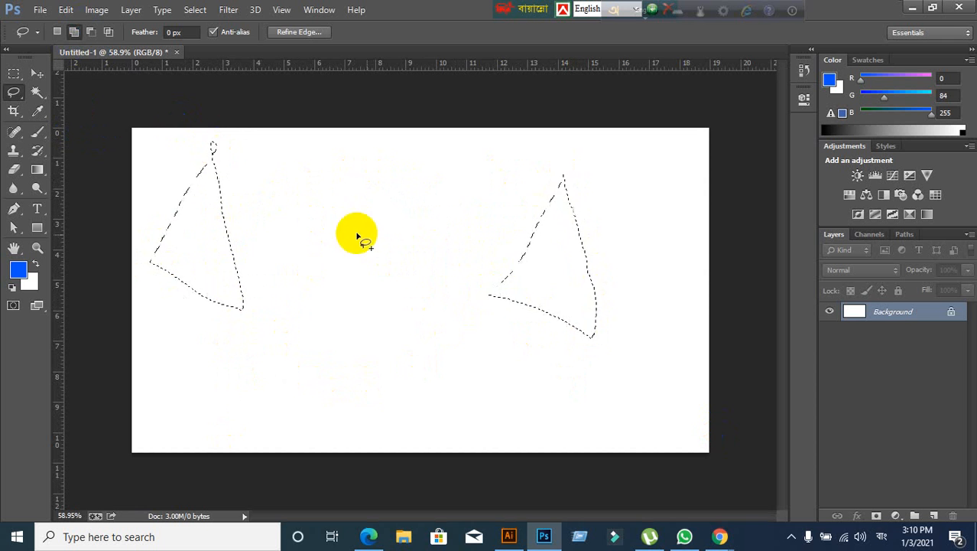
mouse_move(464, 230)
left_mouse_down()
mouse_move(456, 315)
mouse_move(483, 265)
left_mouse_up()
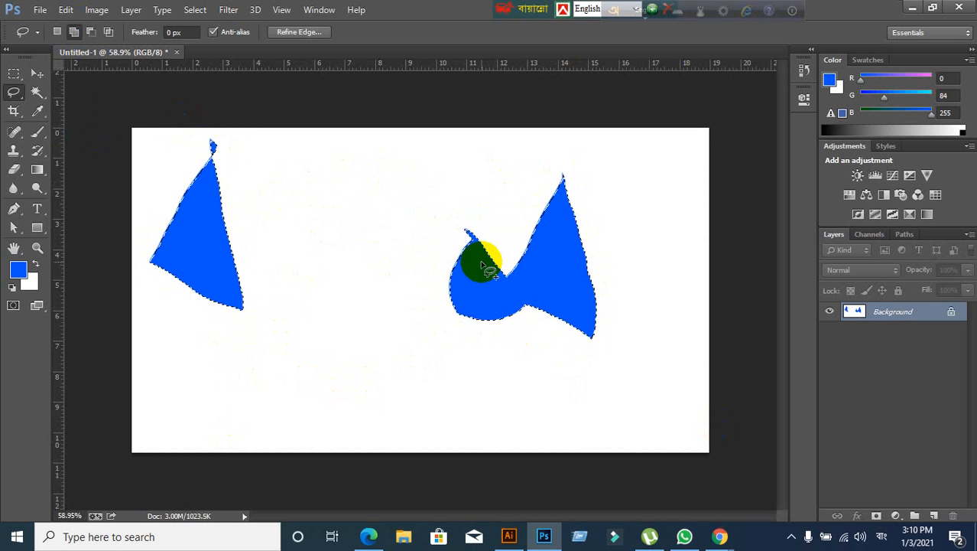
Set the background color to red, fill the lassoed shapes with it, and deselect them
left_click(37, 289)
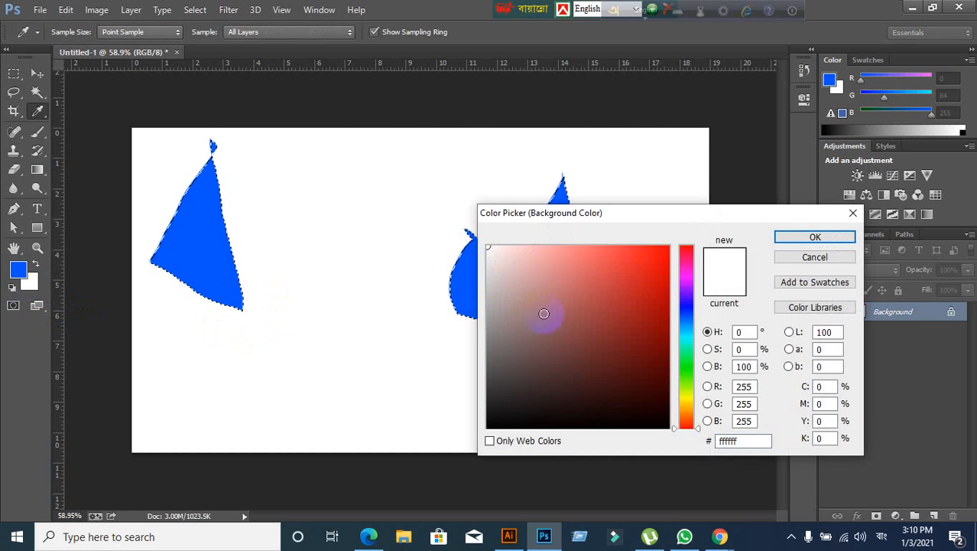
left_click(671, 262)
left_click(811, 236)
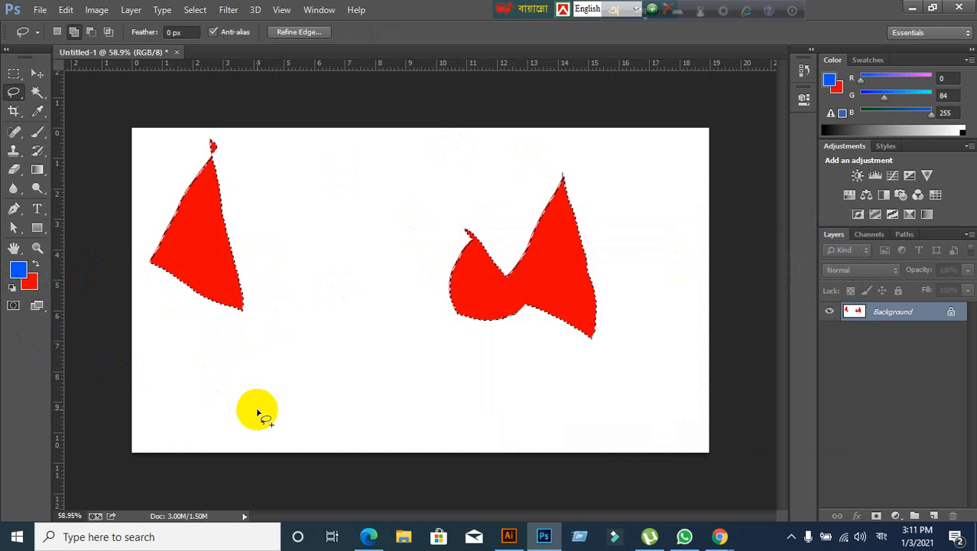
left_click(37, 72)
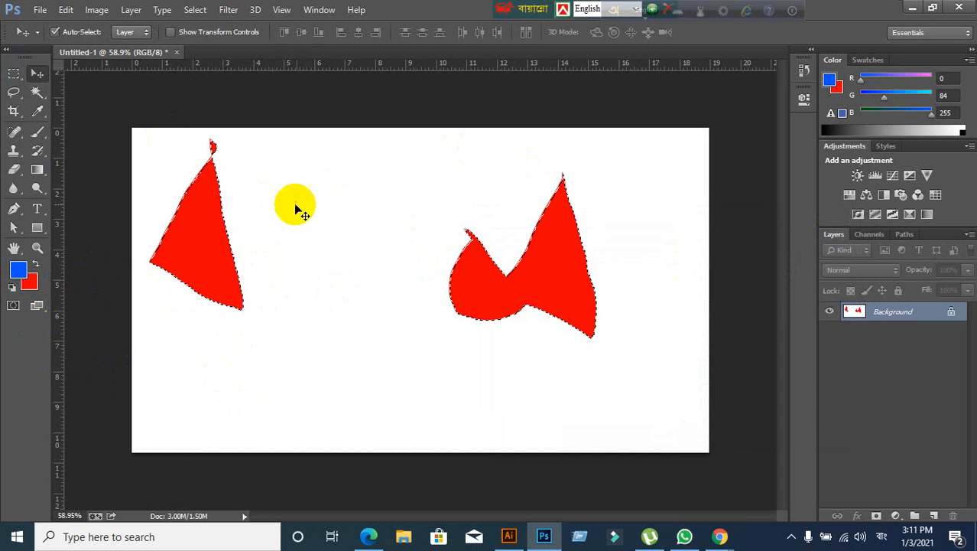
key("ctrl+d")
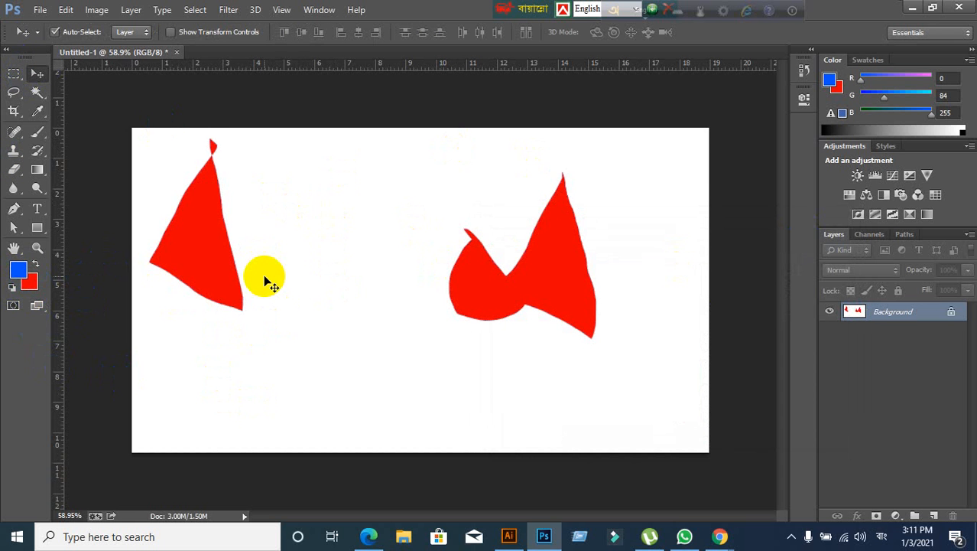
Step back through the history to undo the deselection and the red and blue fills
key("ctrl+alt+z")
key("ctrl+alt+z")
key("ctrl+alt+z")
key("ctrl+alt+z")
key("ctrl+alt+z")
key("ctrl+alt+z")
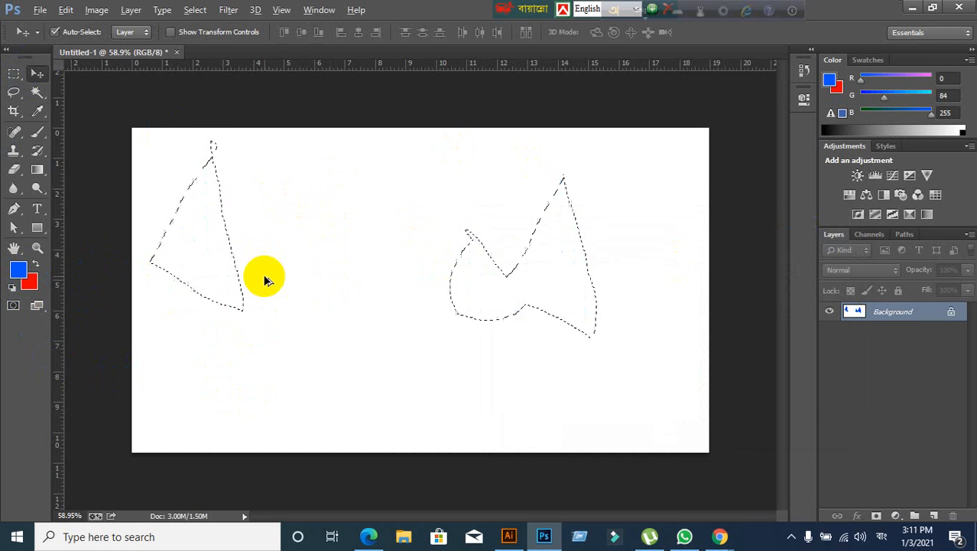
Reactivate the Lasso tool and build one combined selection from three overlapping rounded freehand shapes in Add to Selection mode
right_click(4, 97)
left_click(61, 93)
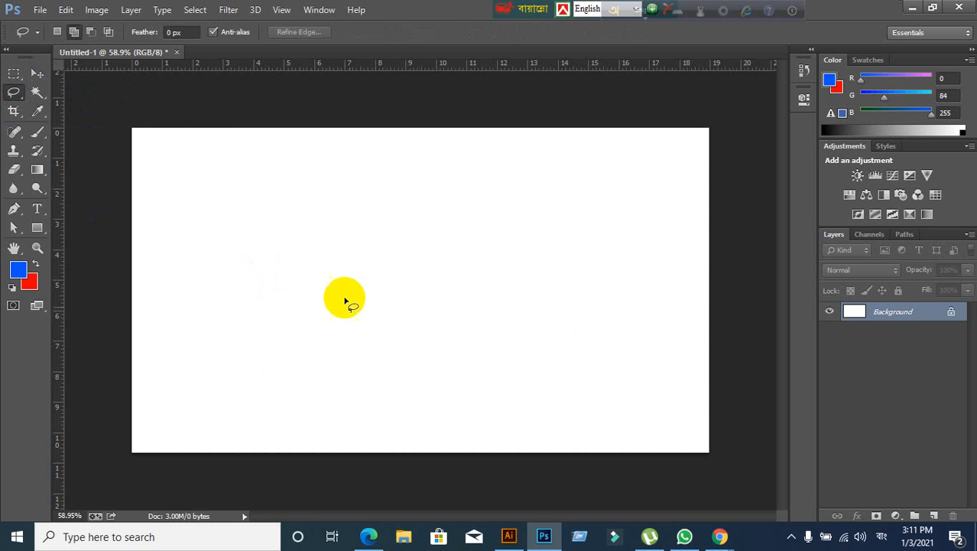
mouse_move(310, 327)
left_mouse_down()
mouse_move(333, 212)
mouse_move(438, 248)
mouse_move(427, 356)
mouse_move(347, 348)
mouse_move(310, 328)
left_mouse_up()
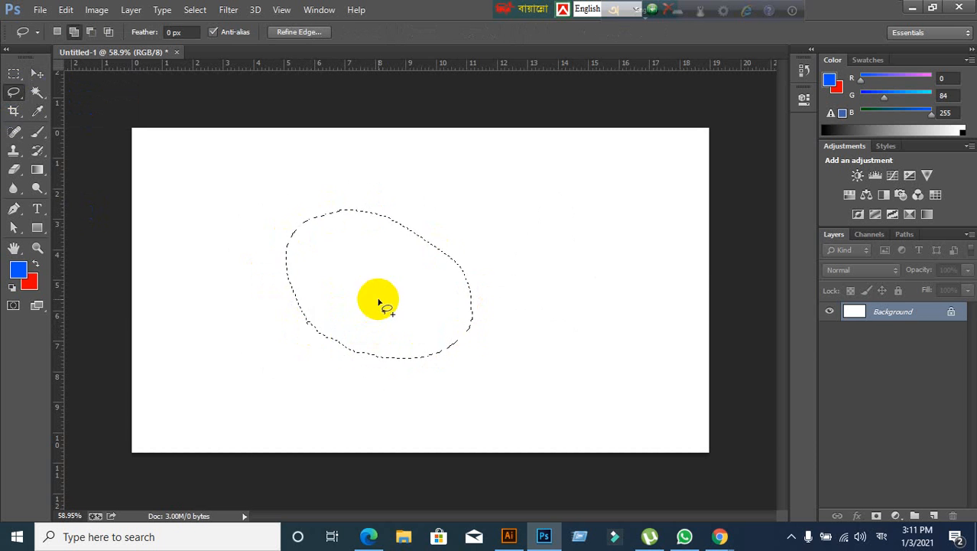
mouse_move(306, 183)
left_mouse_down()
mouse_move(335, 240)
mouse_move(417, 273)
mouse_move(443, 206)
mouse_move(368, 158)
mouse_move(312, 216)
left_mouse_up()
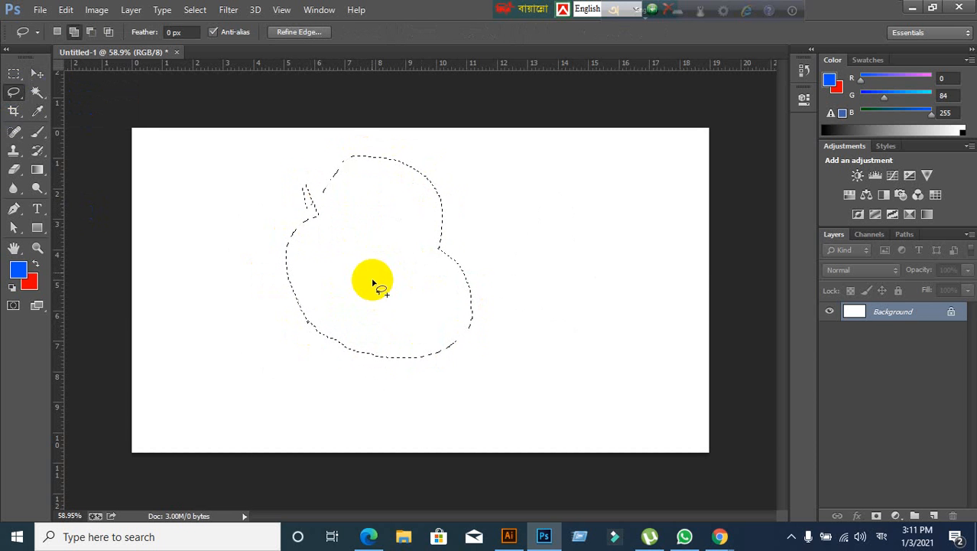
mouse_move(312, 160)
left_mouse_down()
mouse_move(271, 184)
mouse_move(326, 313)
mouse_move(342, 271)
mouse_move(304, 164)
left_mouse_up()
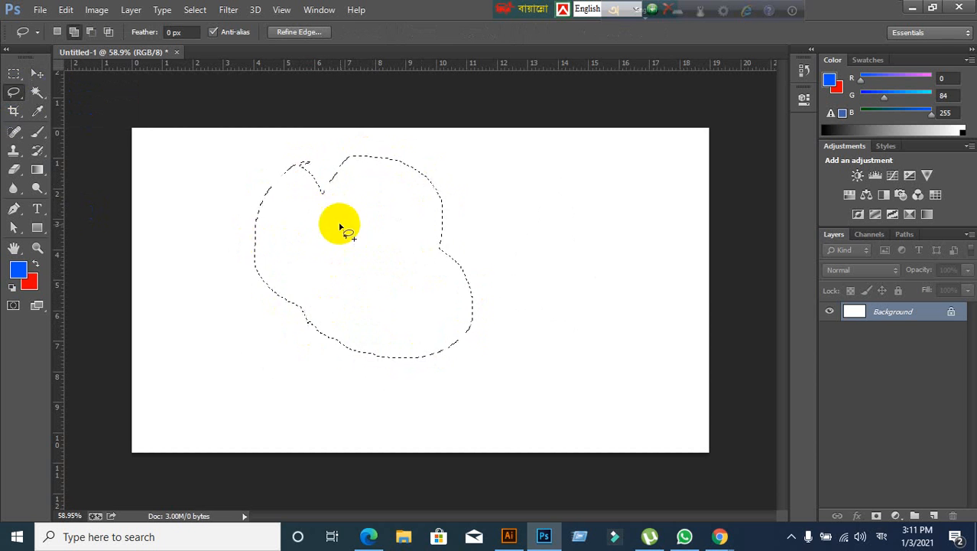
Add a thin sliver to the freehand selection, deselect it, and outline a large downward-pointing triangle with the Polygonal Lasso tool
left_click_drag(442, 220, 484, 241)
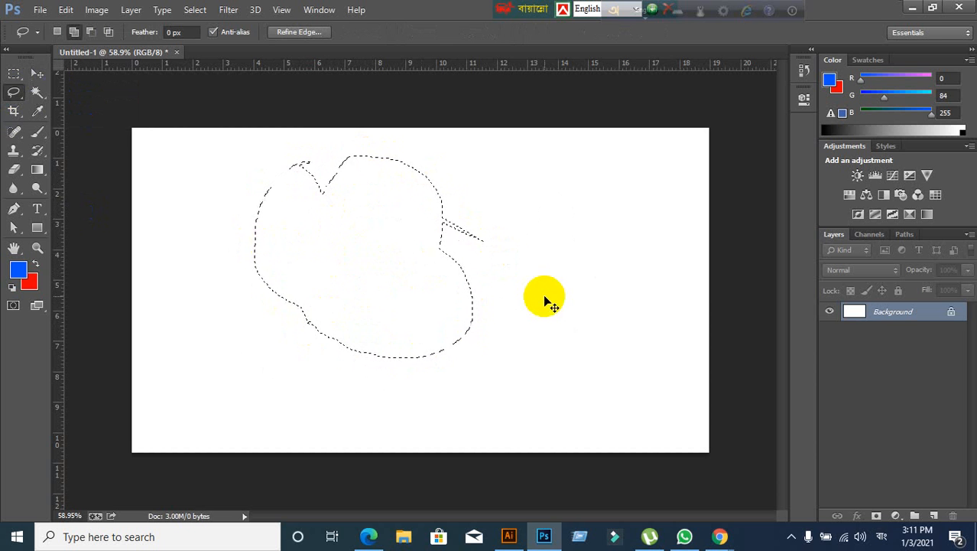
left_click(546, 299)
left_click_drag(16, 98, 47, 108)
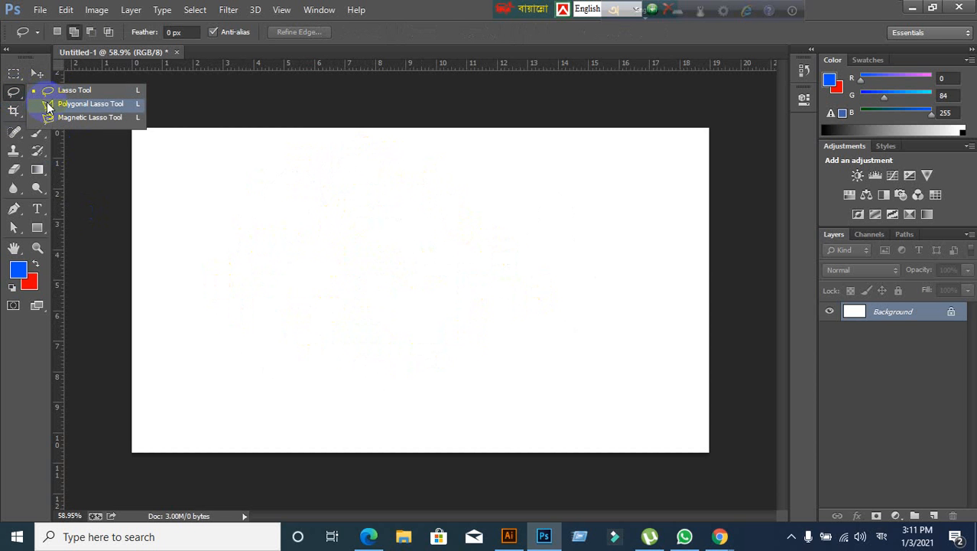
left_click(50, 103)
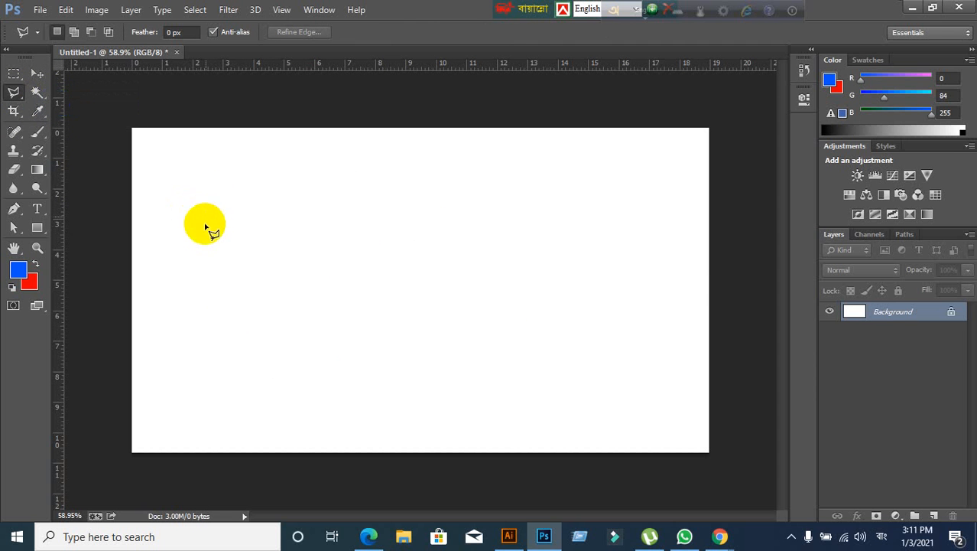
left_click(205, 192)
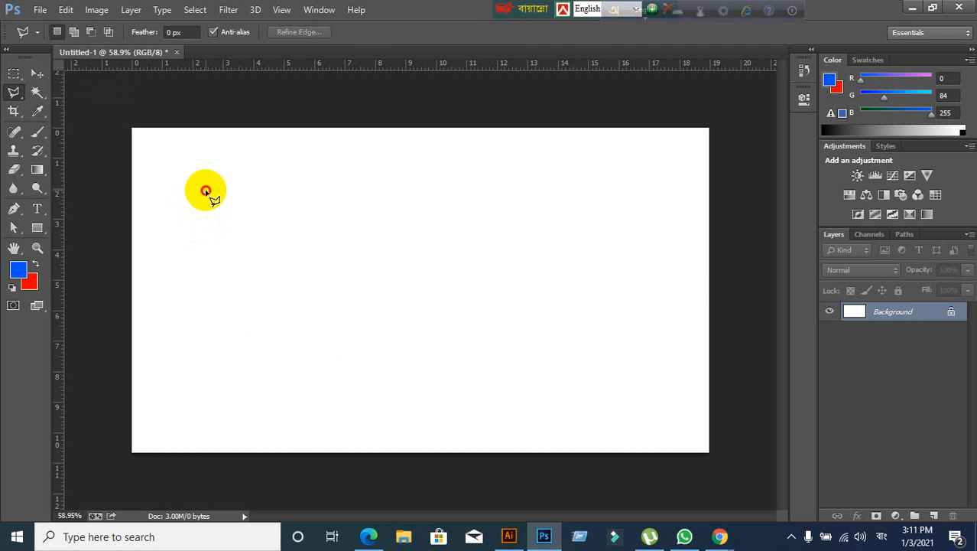
left_click(541, 198)
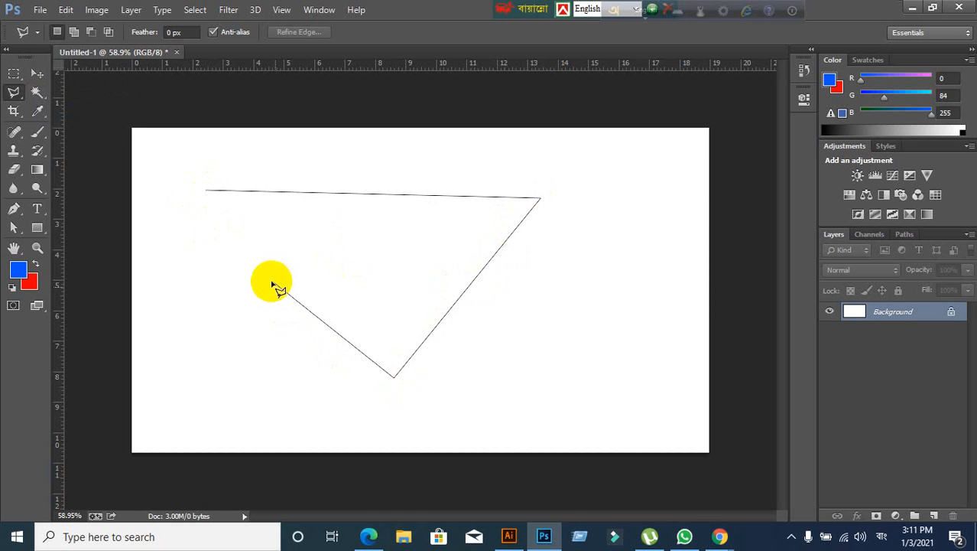
left_click(210, 192)
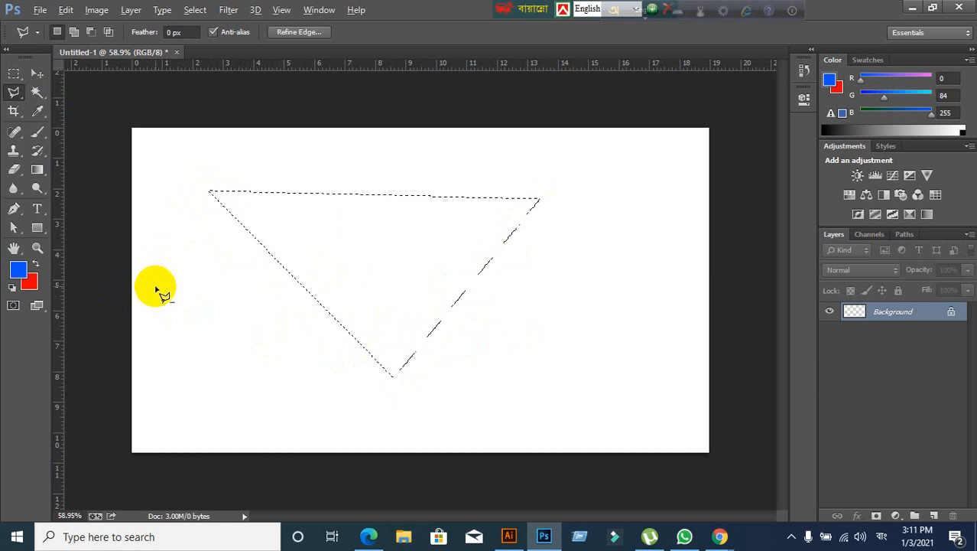
Fill the triangular selection with the blue foreground color, refill it with the red background color, and deselect it
key("alt+BackSpace")
key("ctrl+BackSpace")
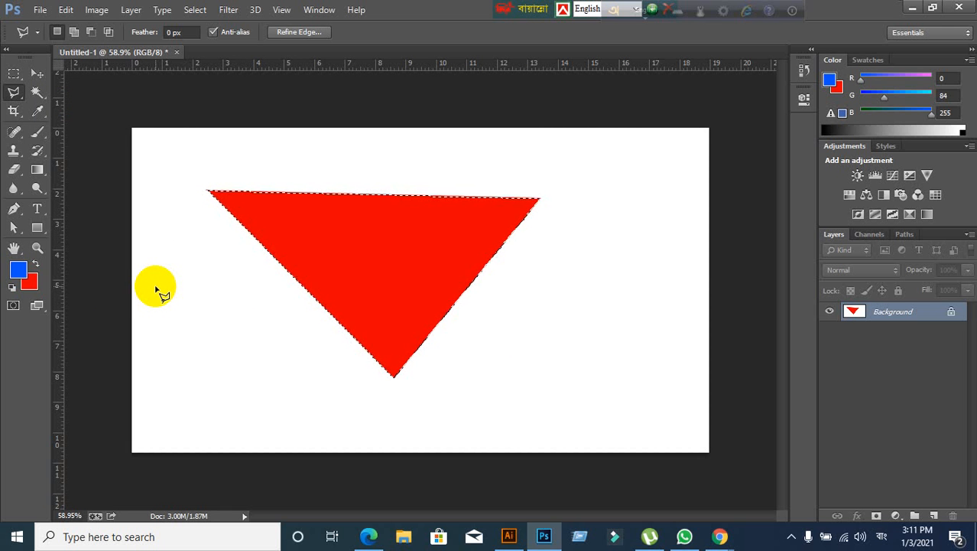
key("ctrl+d")
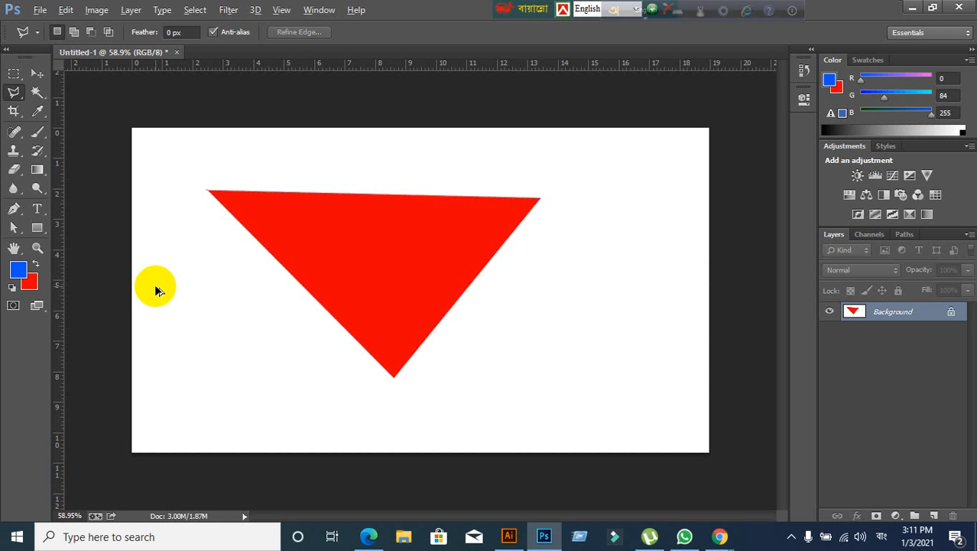
Step back through the history to undo the triangle's deselection, its color fills and the triangular selection itself
key("ctrl+alt+z")
key("ctrl+alt+z")
key("ctrl+alt+z")
key("ctrl+alt+z")
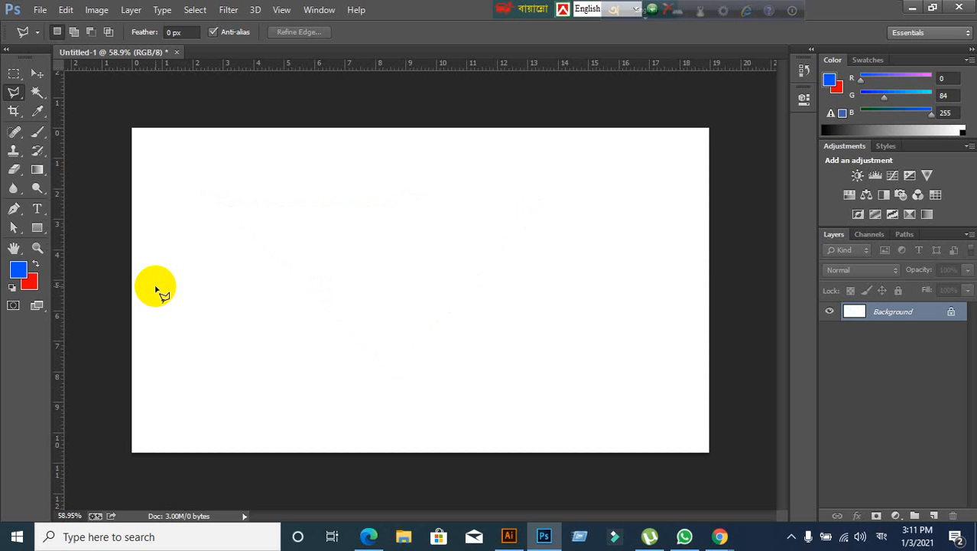
Reselect the Polygonal Lasso tool and outline a large closed polygon with straight outer edges and a deep zigzag on its left side
right_click(9, 99)
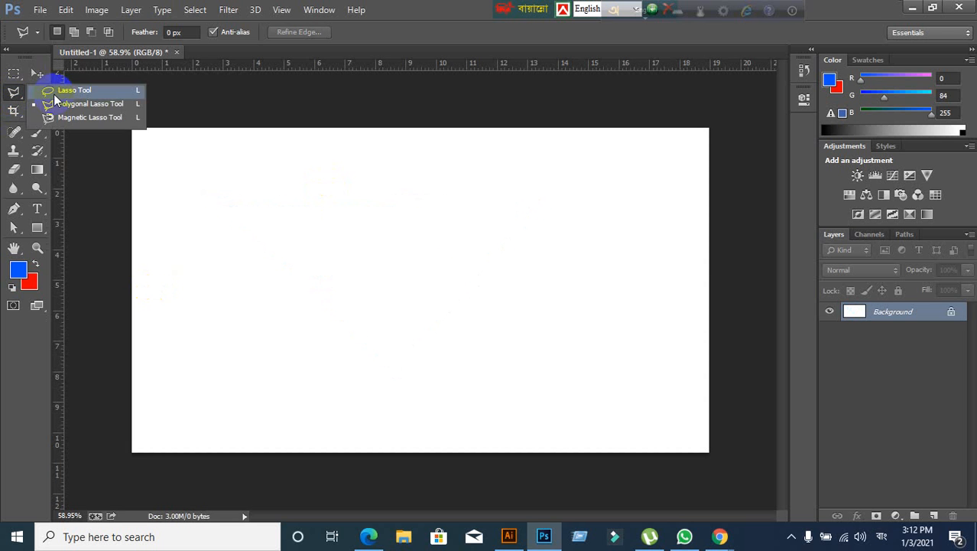
left_click(74, 105)
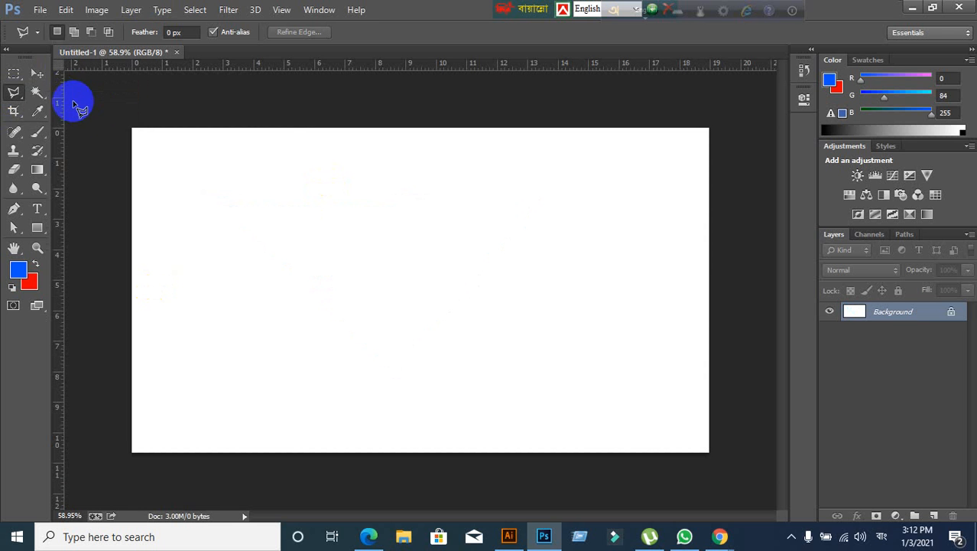
right_click(23, 104)
left_click(66, 102)
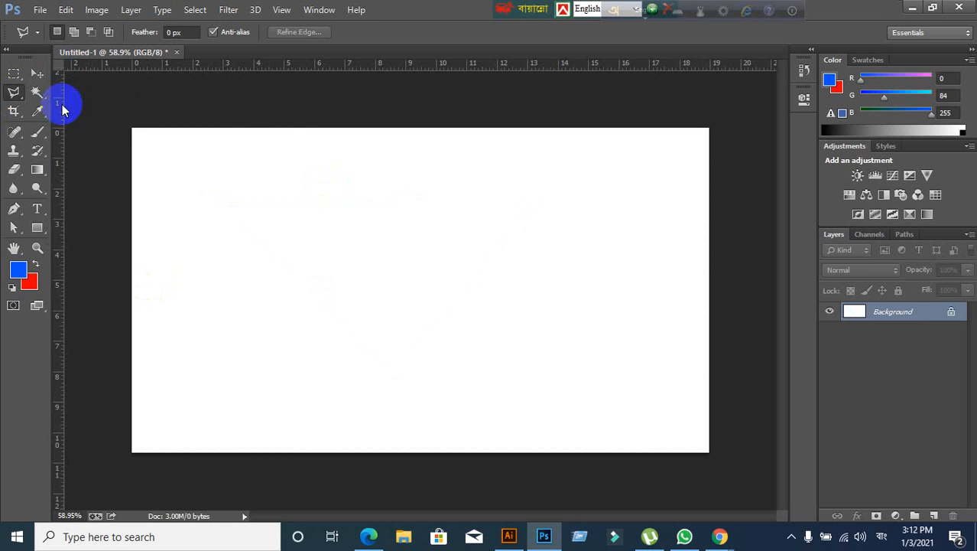
left_click(178, 174)
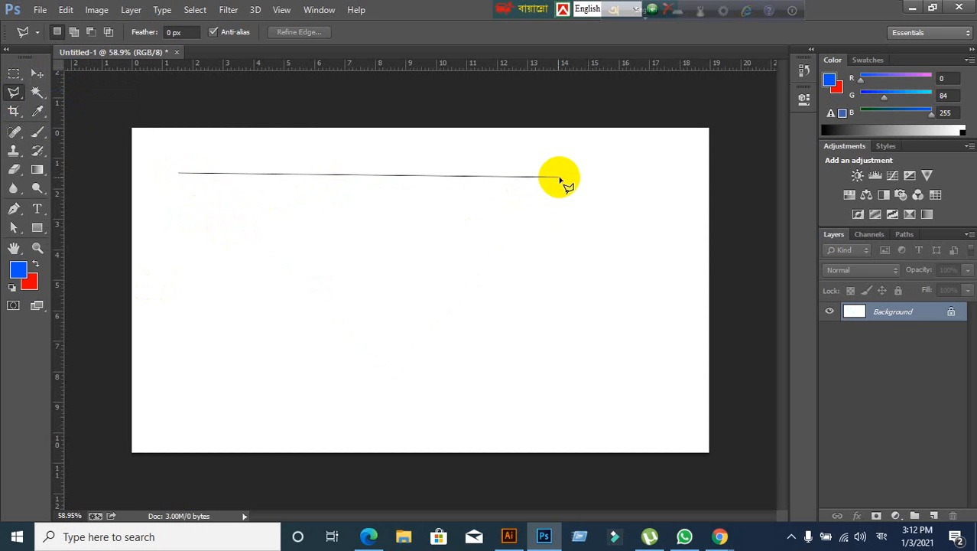
left_click(559, 178)
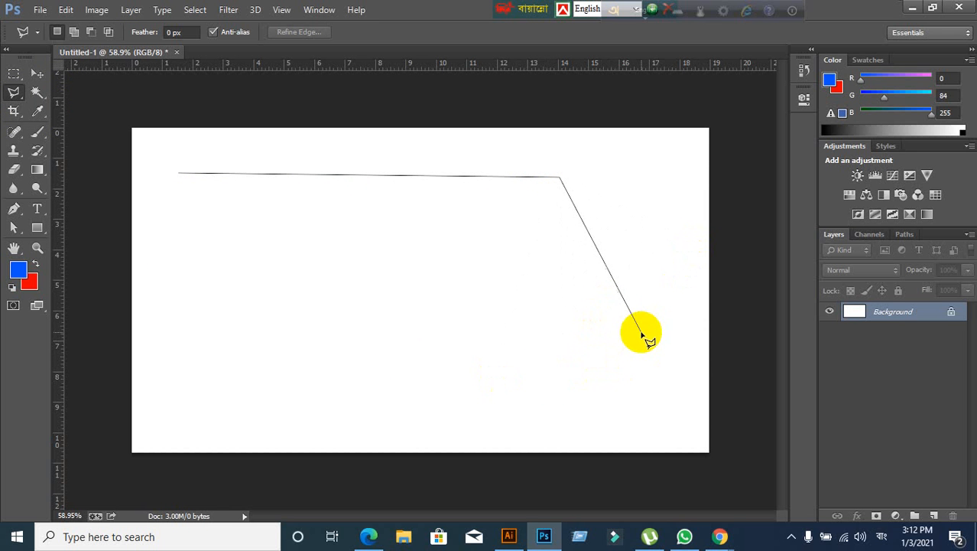
left_click(627, 354)
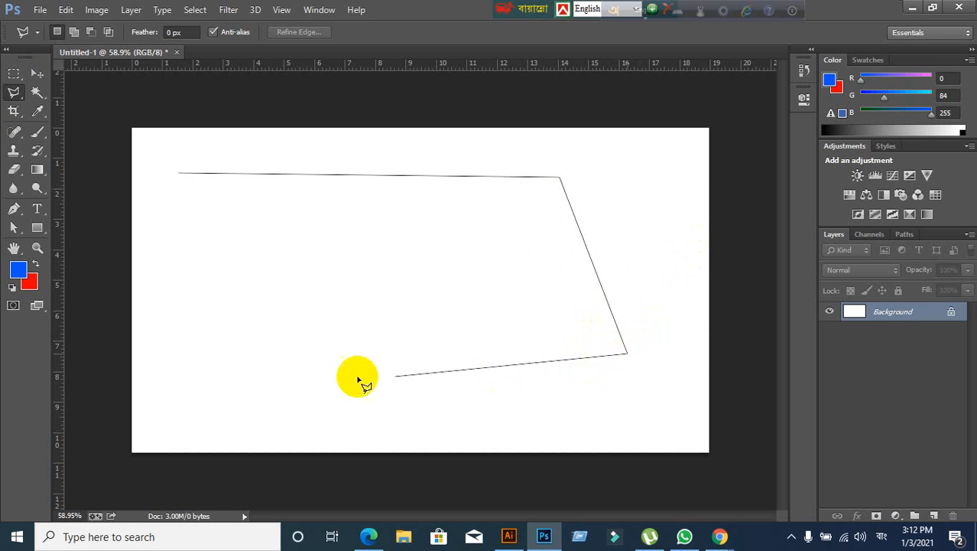
left_click(205, 374)
left_click(416, 258)
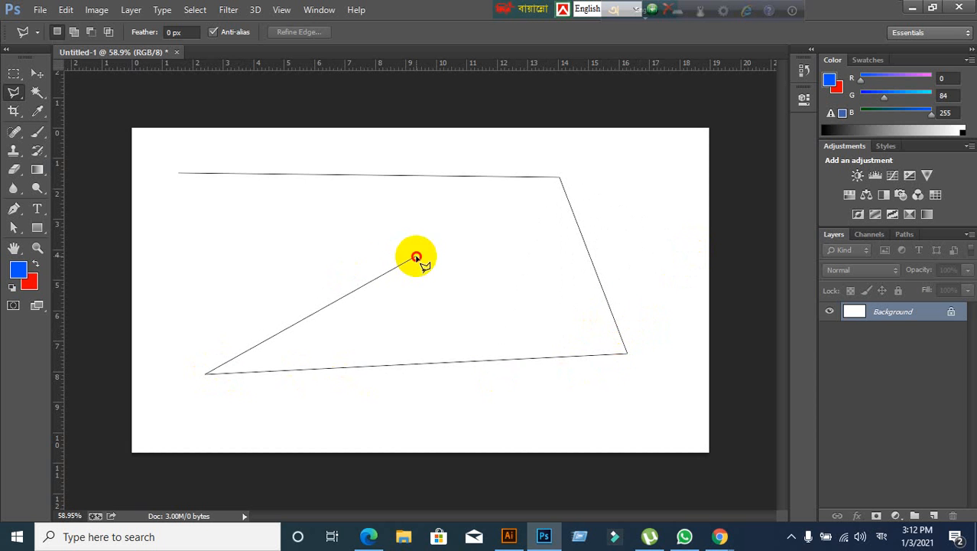
left_click(222, 312)
left_click(385, 220)
left_click(181, 270)
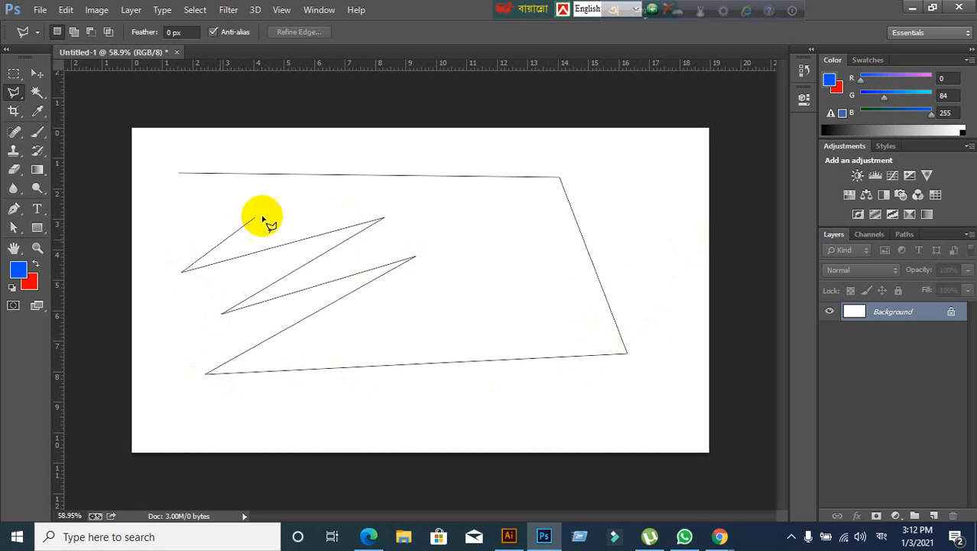
left_click(305, 205)
left_click(143, 199)
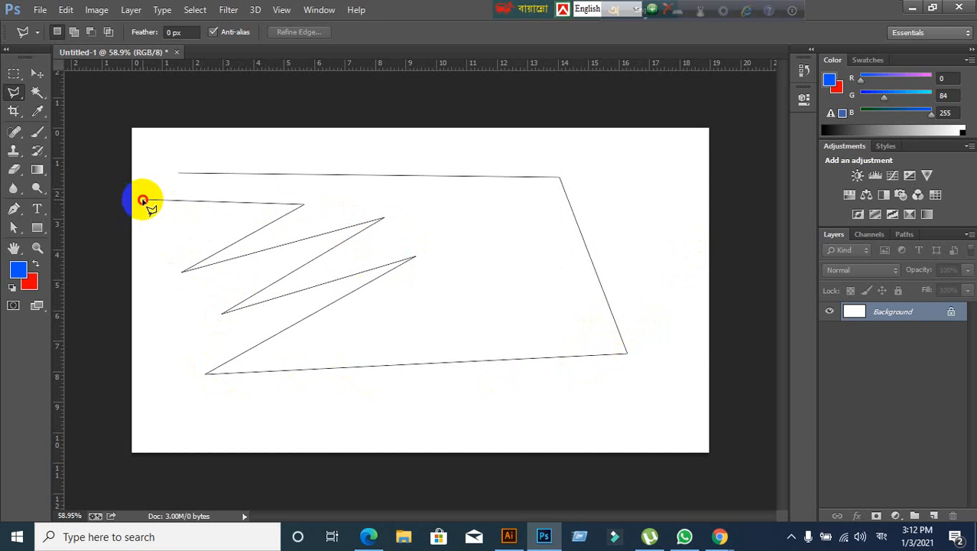
left_click(177, 175)
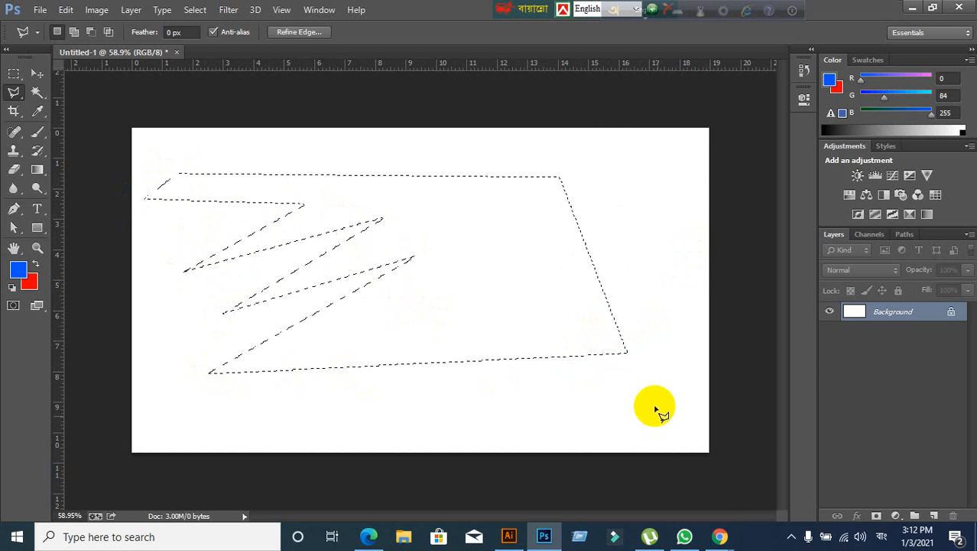
Switch to Google Meet to check the class participants, then return to Photoshop
left_click(719, 535)
left_click(673, 511)
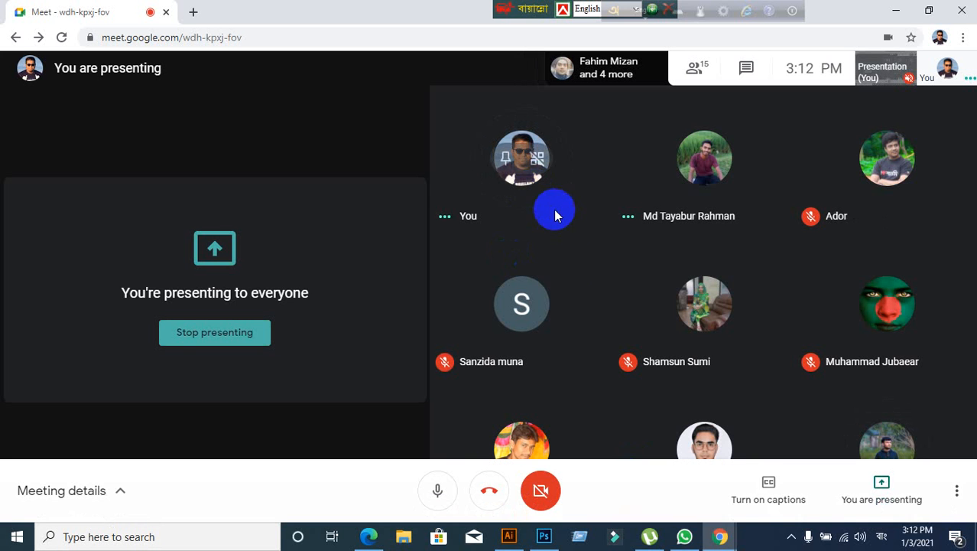
left_click(896, 11)
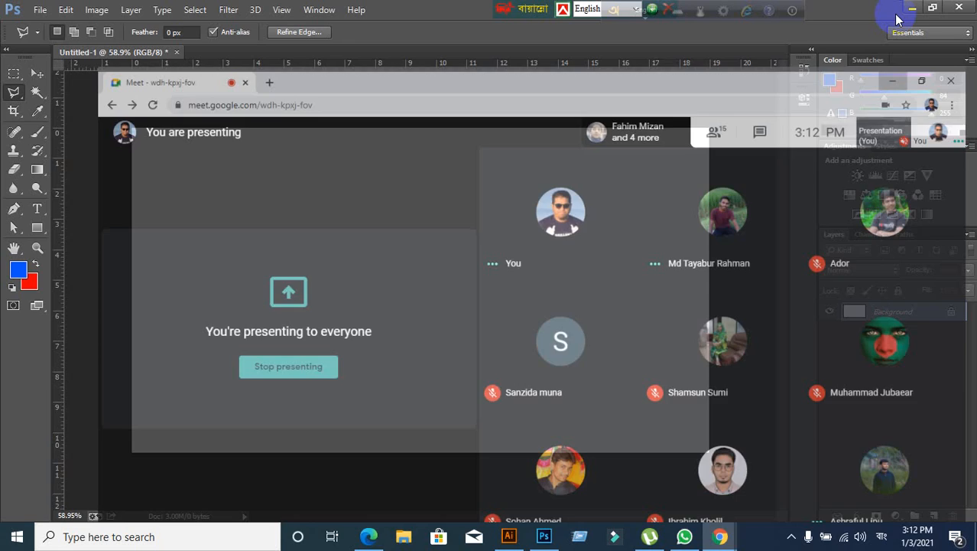
Switch to Google Meet, present the entire screen to the class, and hide the screen-sharing notice
left_click(910, 9)
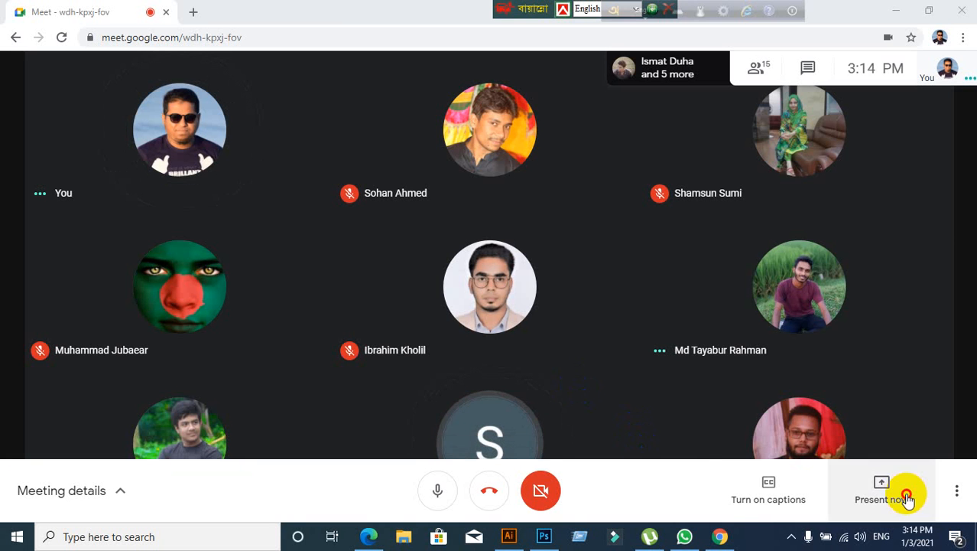
left_click(908, 499)
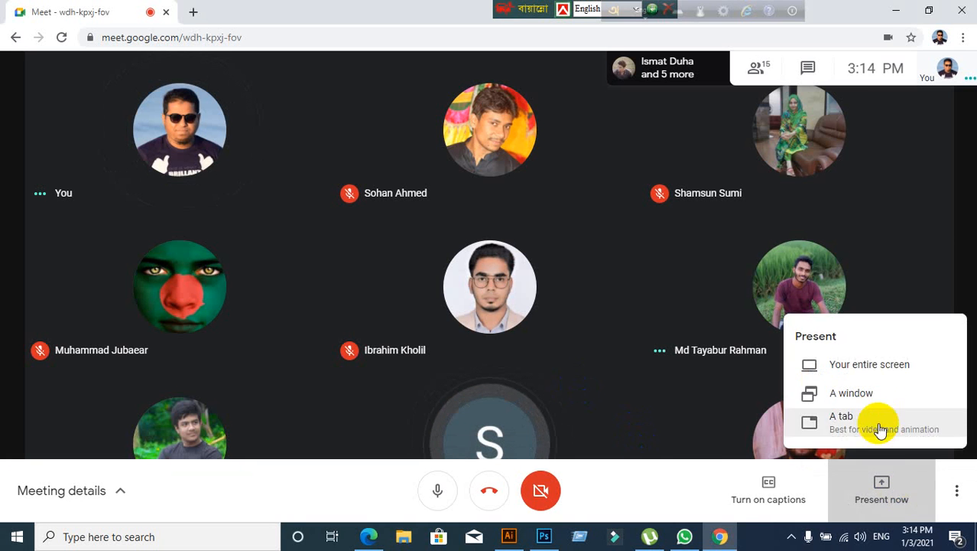
left_click(872, 375)
left_click(414, 174)
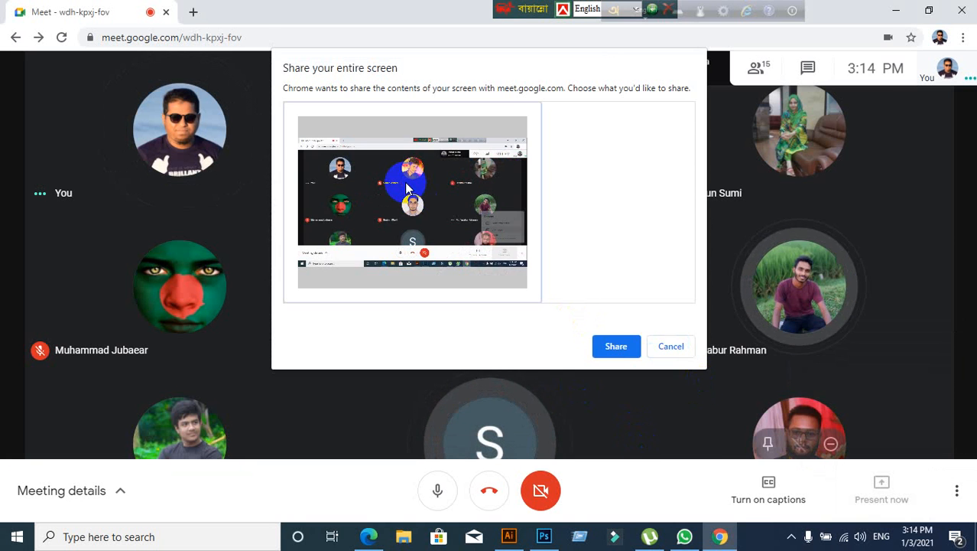
left_click(616, 346)
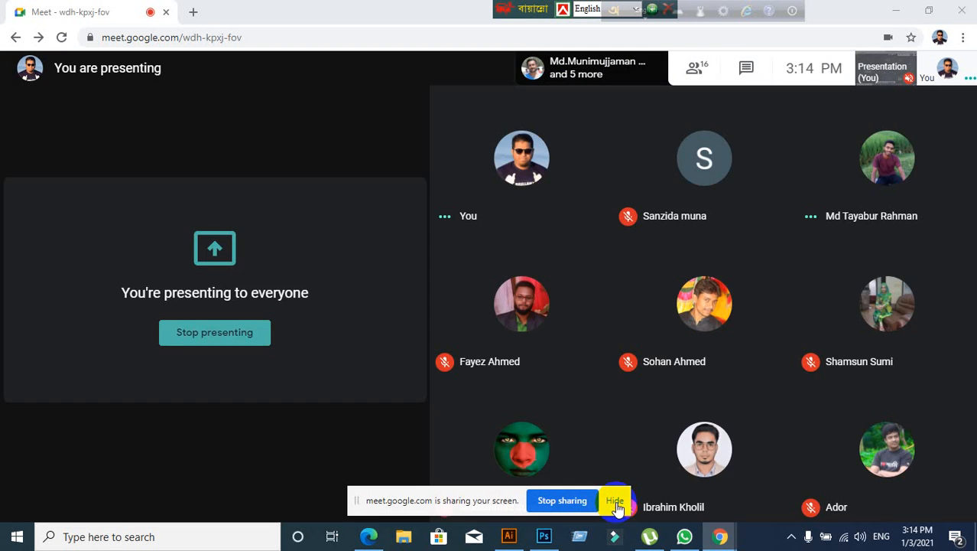
left_click(616, 502)
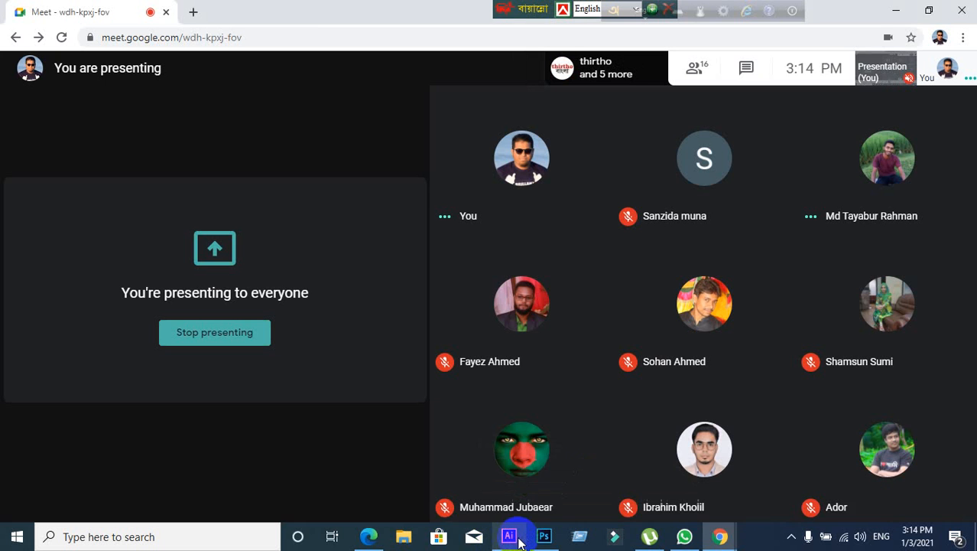
Return to Photoshop by way of Illustrator and deselect the zigzag polygon
left_click(511, 534)
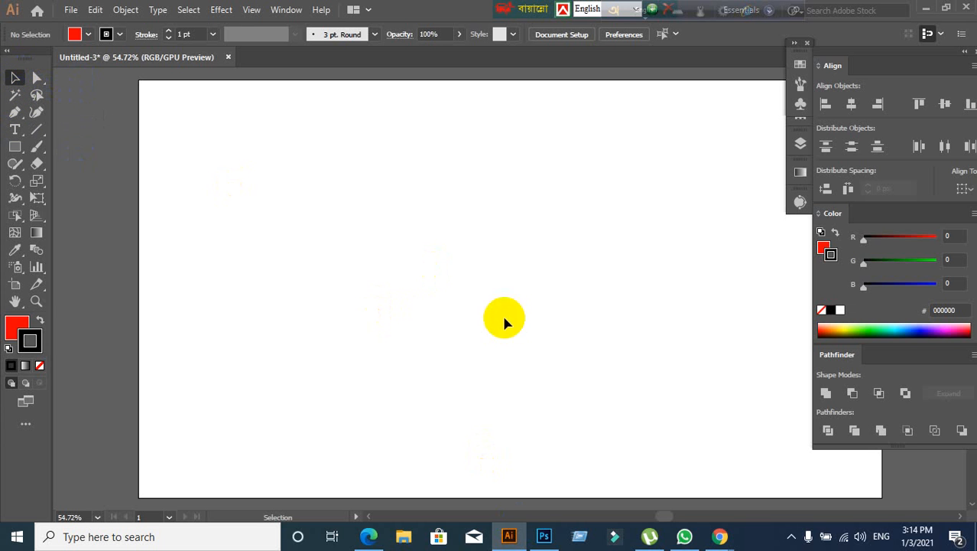
left_click(558, 546)
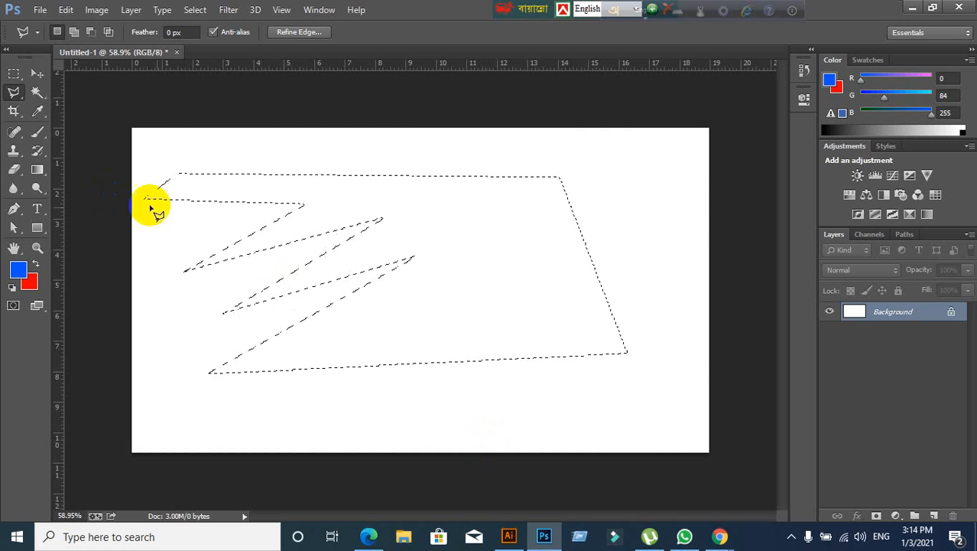
left_click(184, 226)
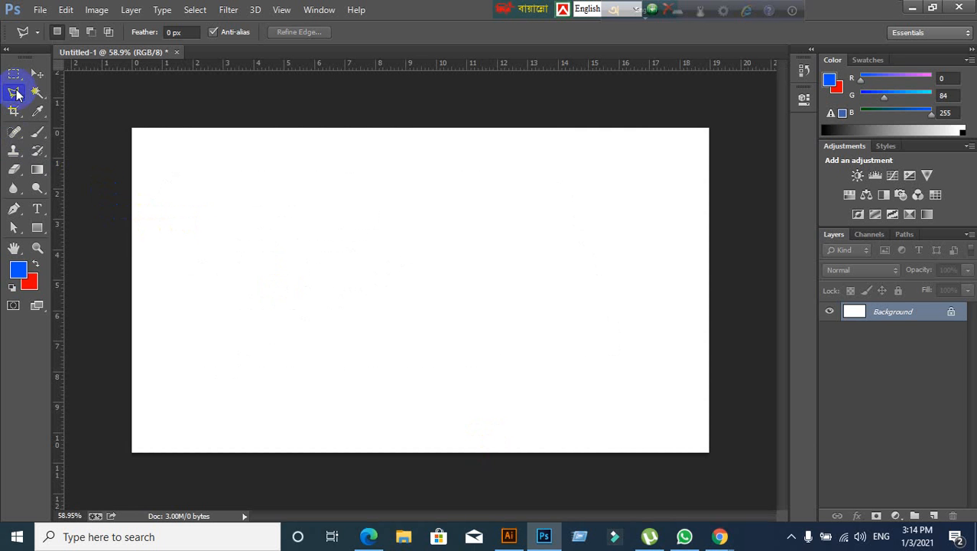
Build a combined selection from overlapping rounded freehand shapes with the Lasso tool in Add to Selection mode, and deselect it
right_click(13, 91)
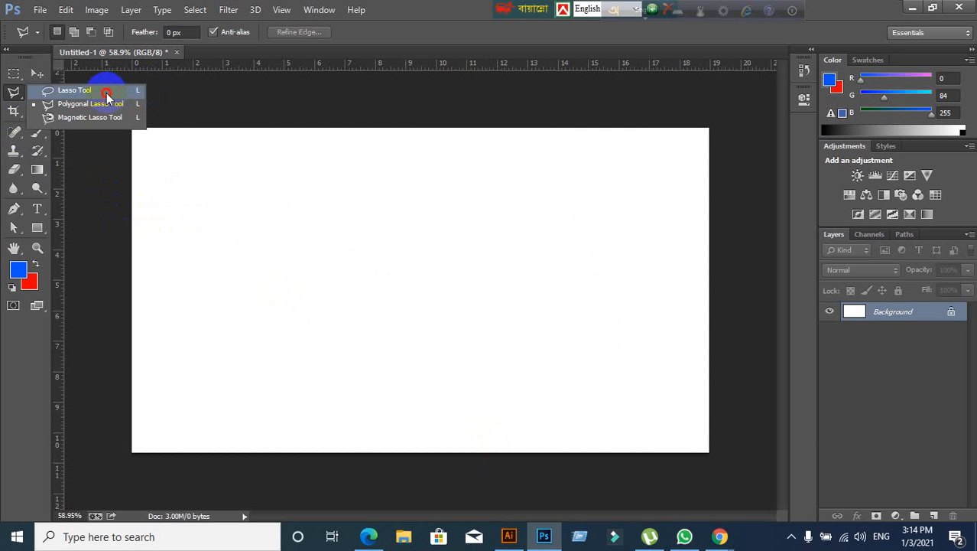
left_click(106, 93)
mouse_move(242, 254)
left_mouse_down()
mouse_move(462, 202)
mouse_move(471, 276)
mouse_move(358, 314)
mouse_move(307, 313)
mouse_move(255, 293)
mouse_move(247, 257)
left_mouse_up()
mouse_move(437, 225)
left_mouse_down()
mouse_move(498, 158)
mouse_move(570, 222)
mouse_move(418, 253)
mouse_move(454, 244)
mouse_move(419, 323)
mouse_move(509, 359)
mouse_move(473, 246)
left_mouse_up()
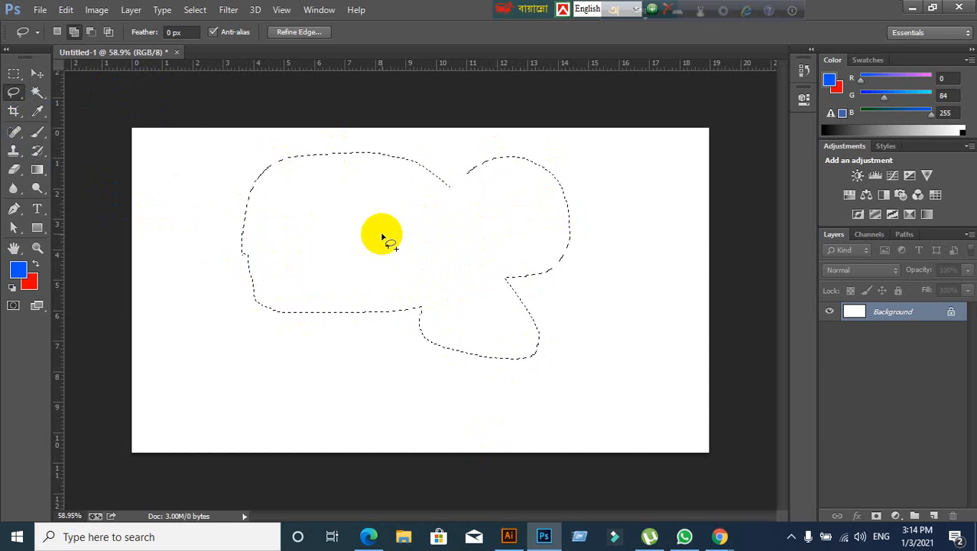
left_click(382, 237)
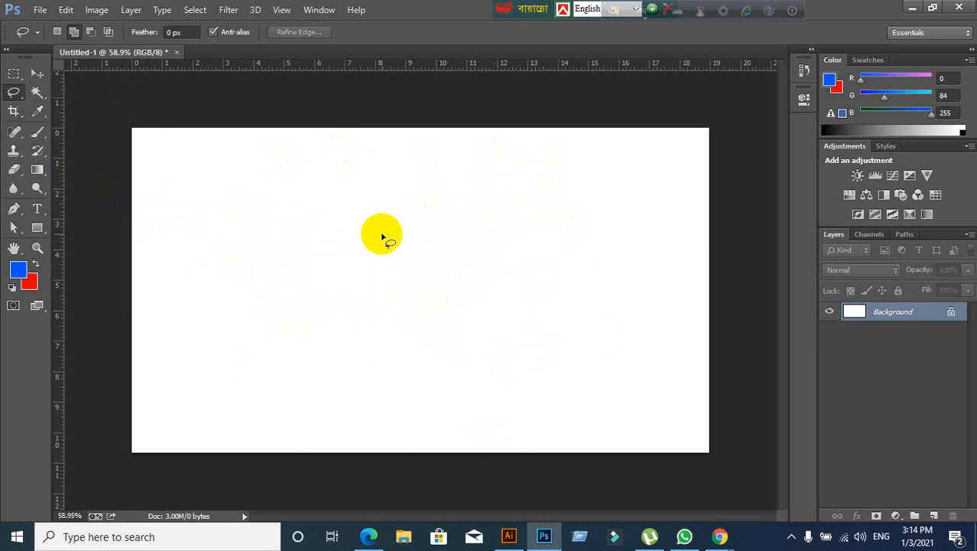
Outline a large angular selection with a notched lower side on the canvas using the Polygonal Lasso tool, closing it at its starting point
left_click(14, 95)
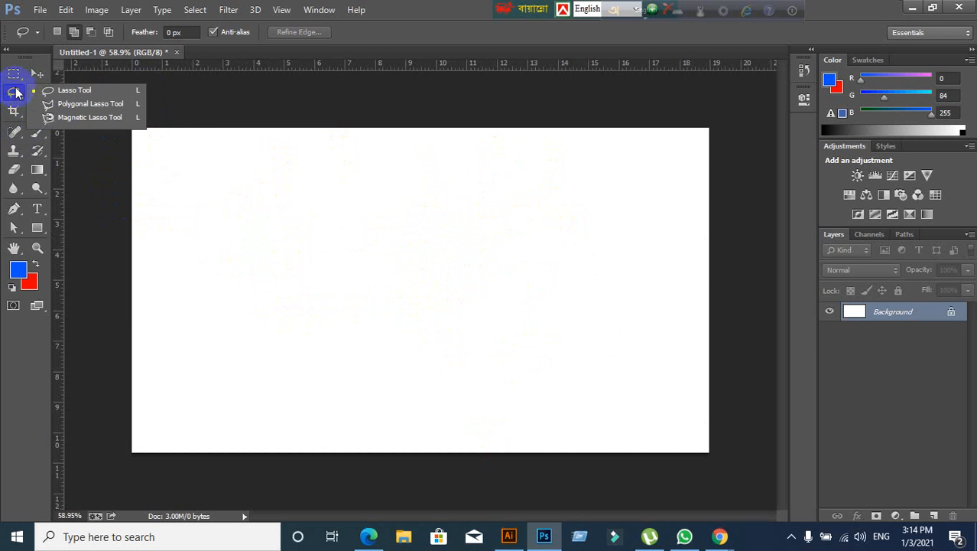
left_click(85, 104)
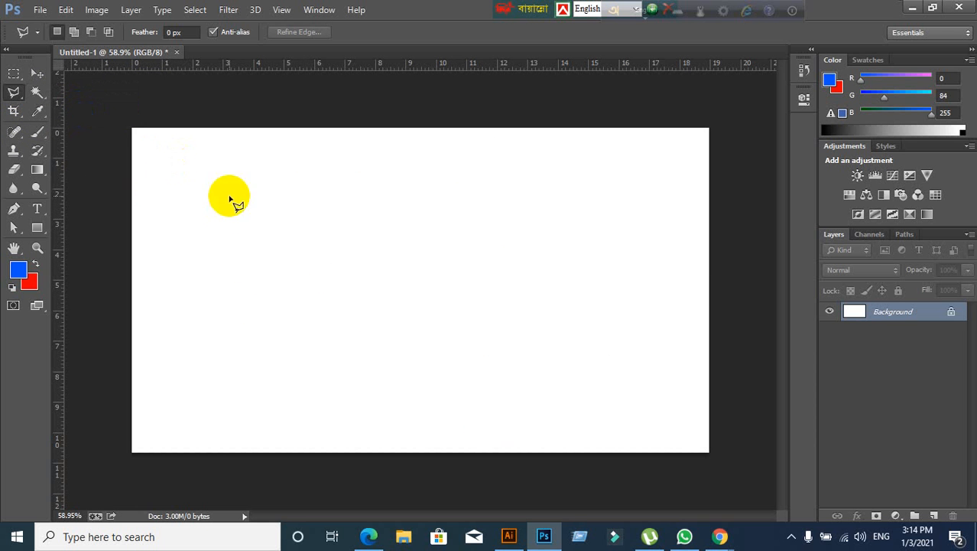
left_click(168, 310)
left_click(341, 185)
left_click(641, 271)
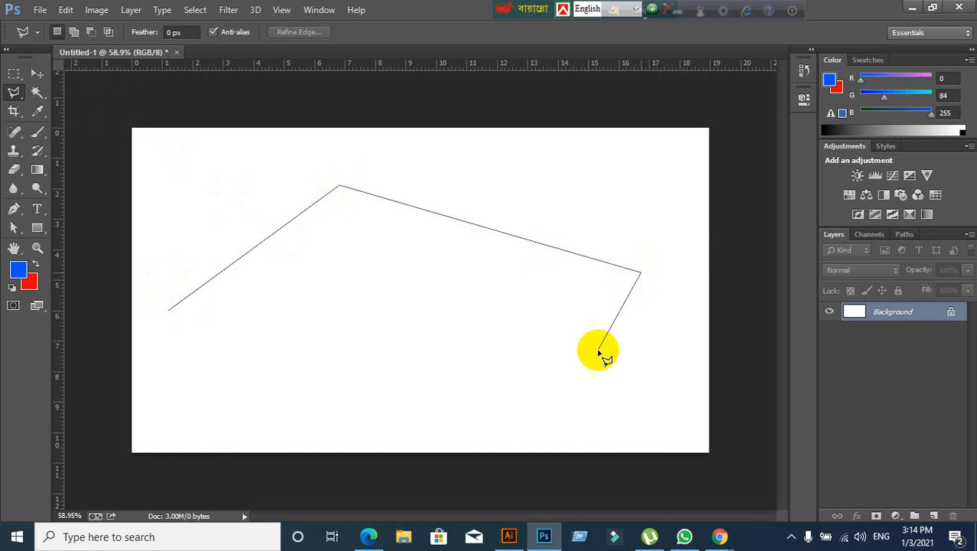
left_click(564, 403)
left_click(217, 395)
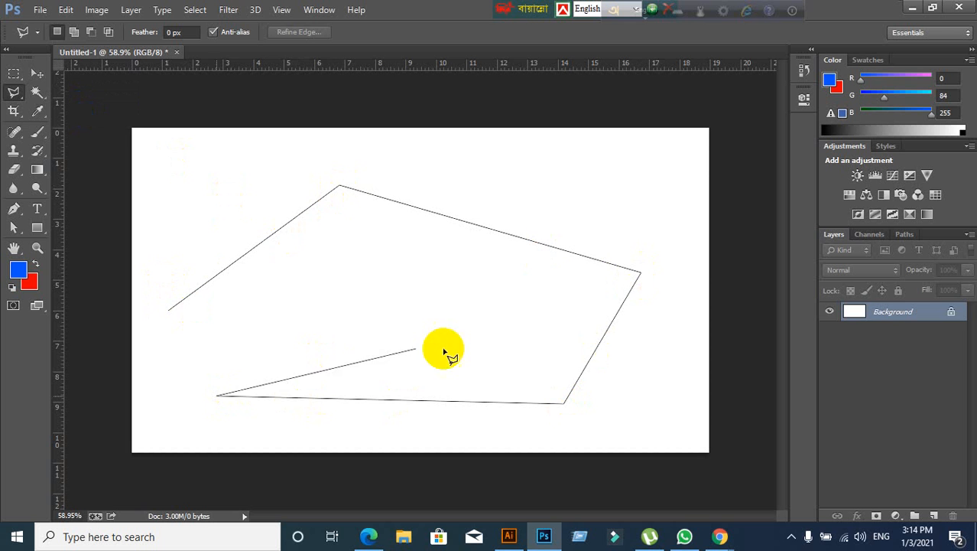
left_click(506, 348)
left_click(507, 269)
left_click(385, 310)
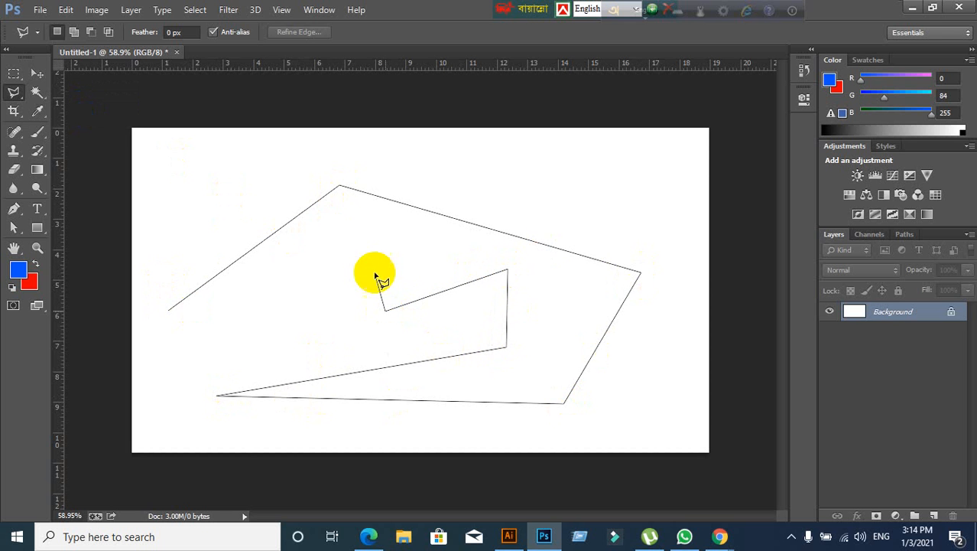
left_click(370, 264)
left_click(199, 386)
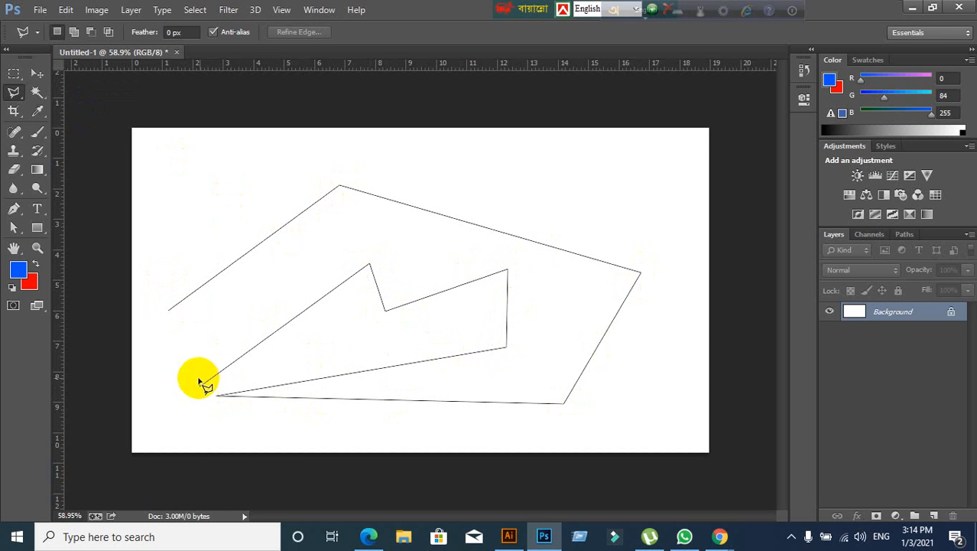
left_click(171, 314)
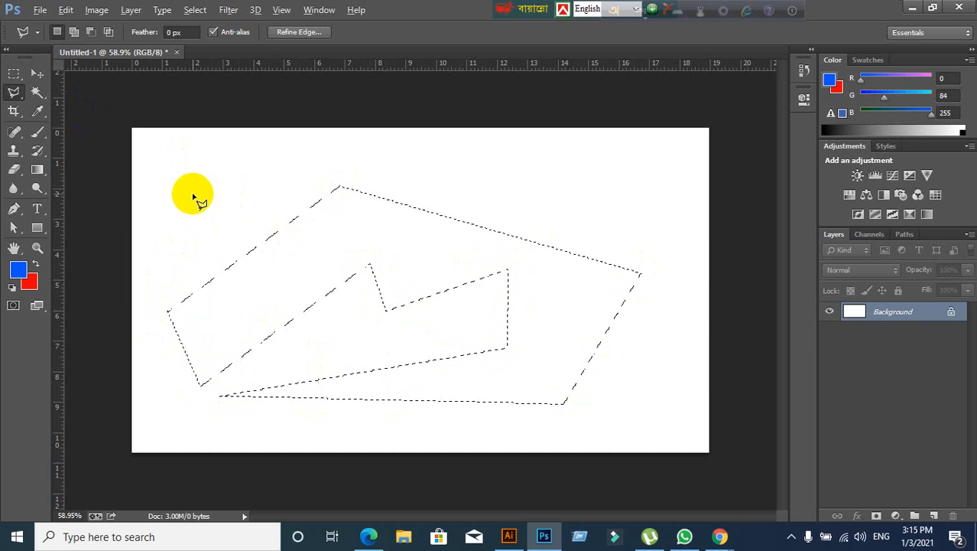
Fill the polygon selection with the blue foreground colour and the red background colour, and demonstrate deselecting and reselecting it
key("alt+BackSpace")
key("ctrl+BackSpace")
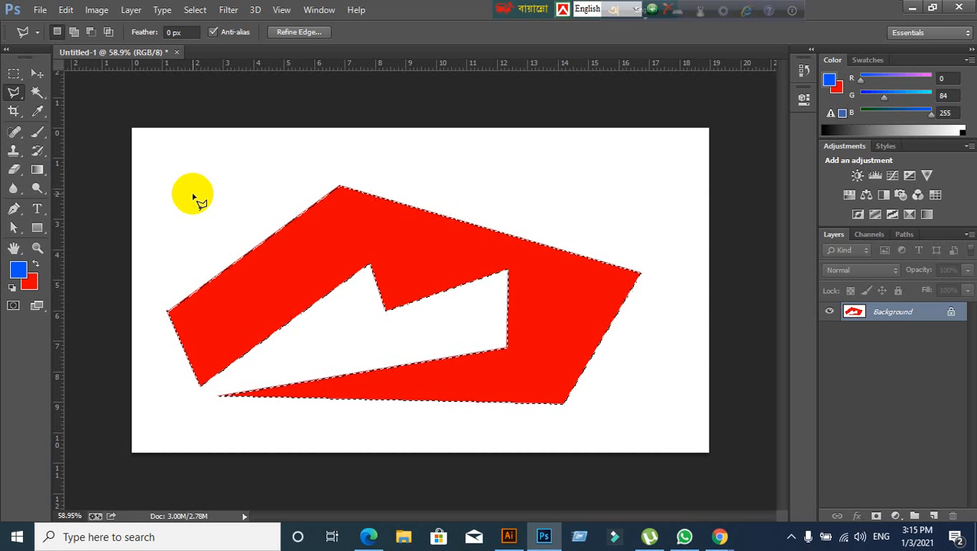
key("ctrl+d")
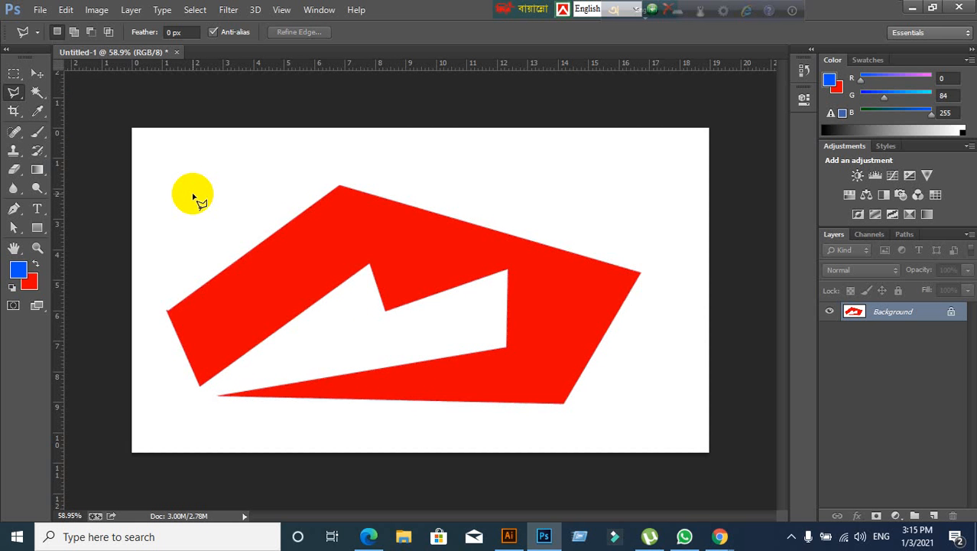
key("ctrl+shift+d")
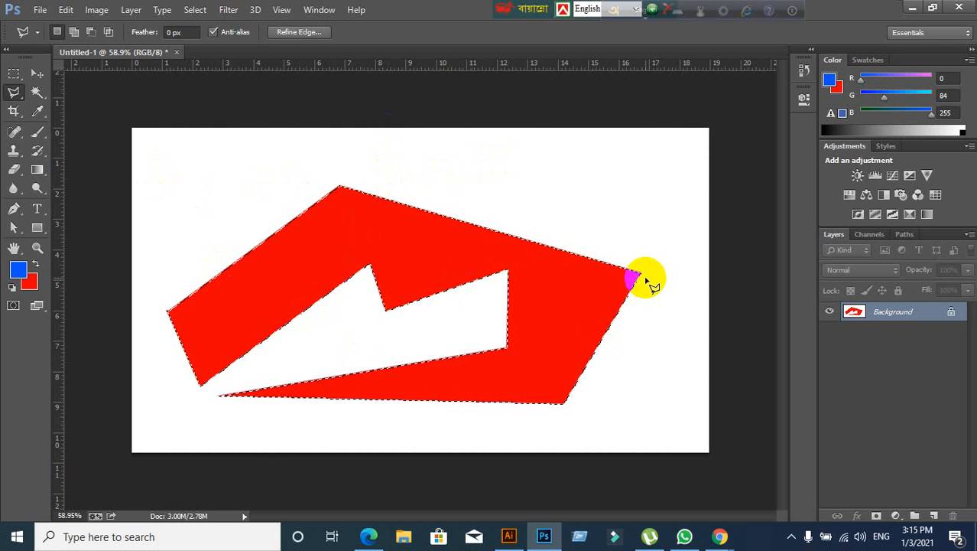
left_click(520, 380)
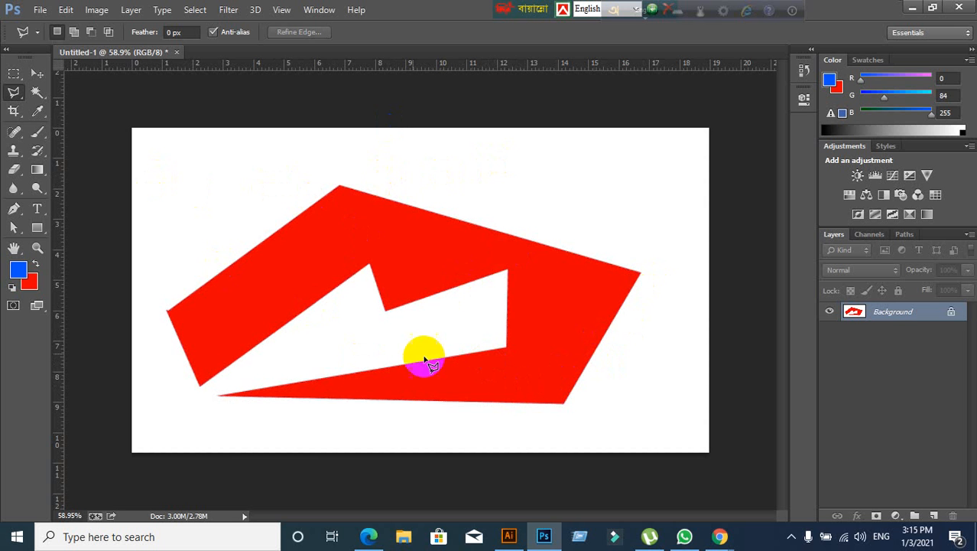
With the Move tool active, restore the polygon selection, remove its red fill, and leave the canvas blank without a selection
left_click(36, 73)
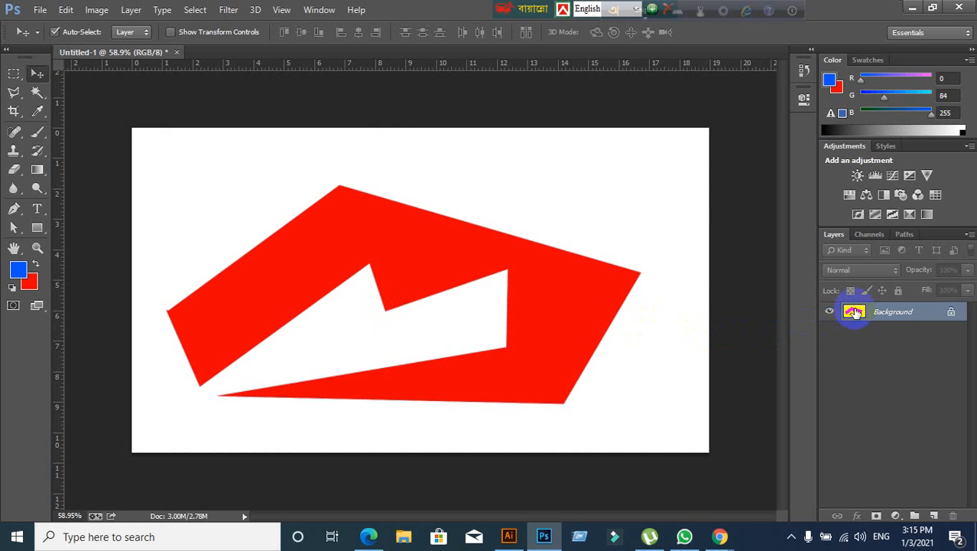
left_click_drag(854, 311, 276, 221)
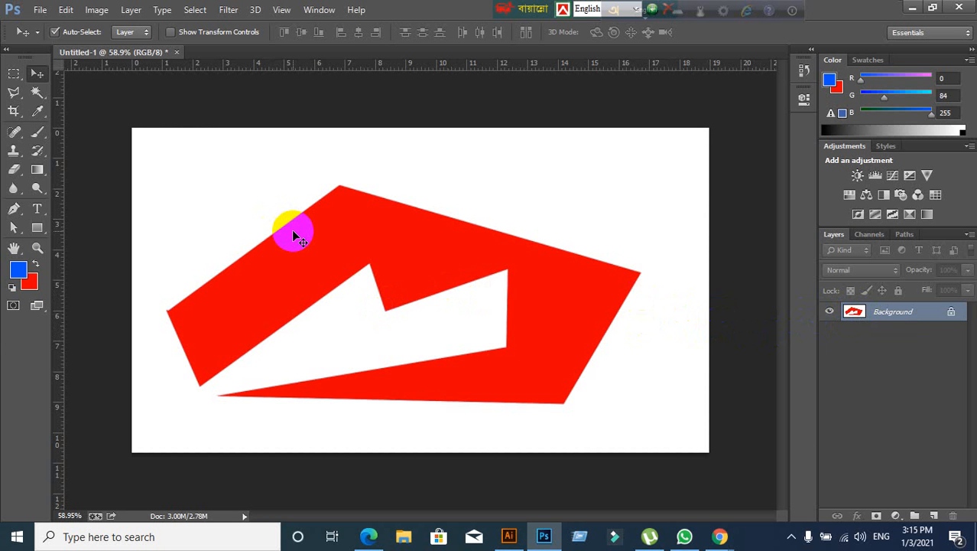
left_click(293, 234)
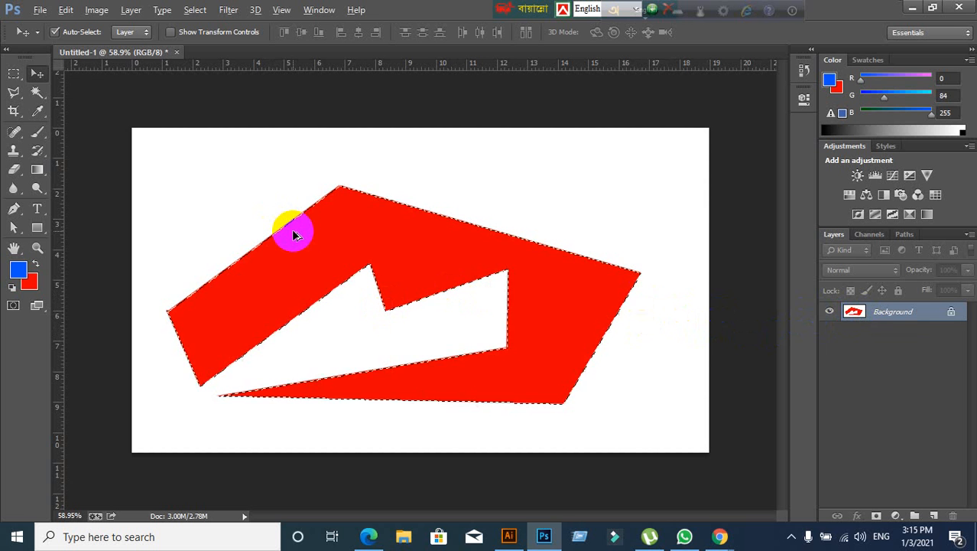
key("Delete")
key("ctrl+d")
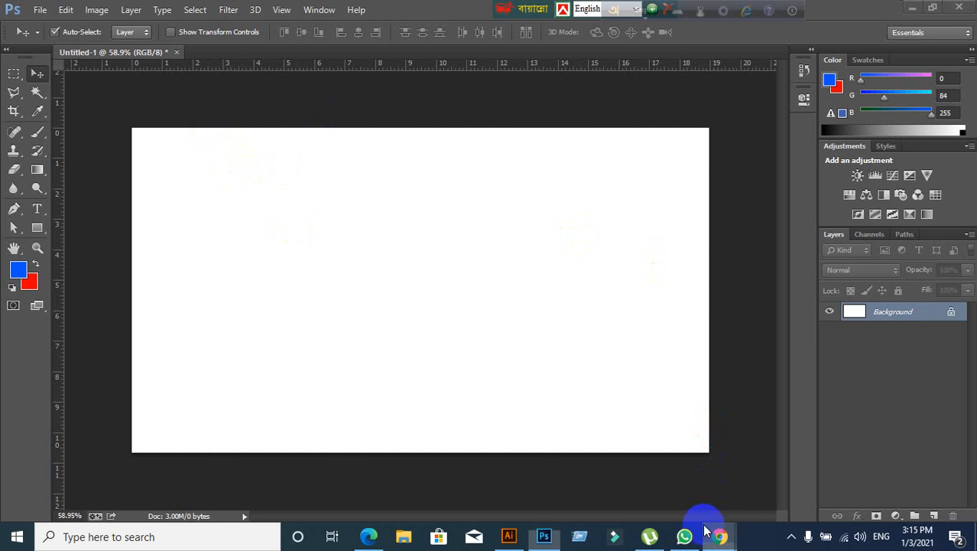
Switch to Google Meet, look through the full list of people in the call, and close the list
mouse_move(707, 533)
left_click(659, 493)
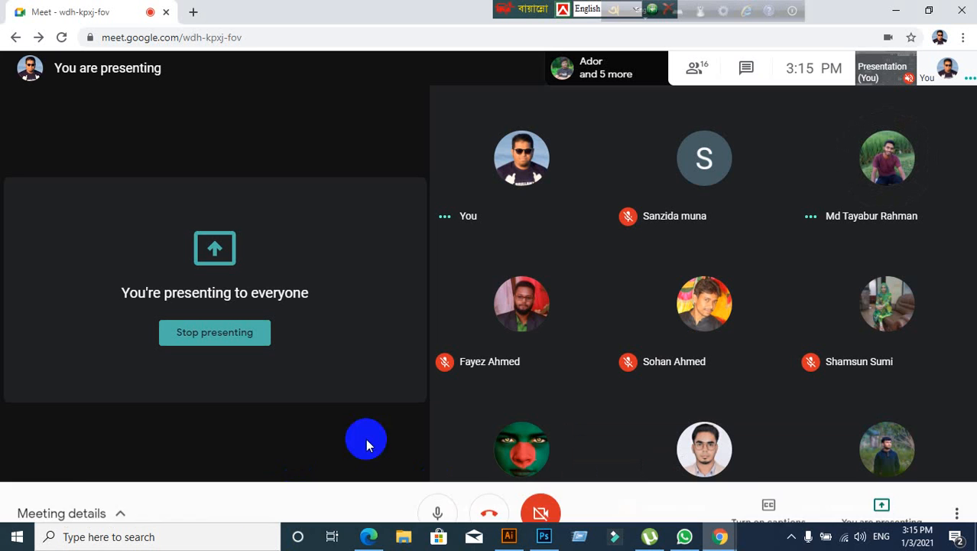
mouse_move(551, 545)
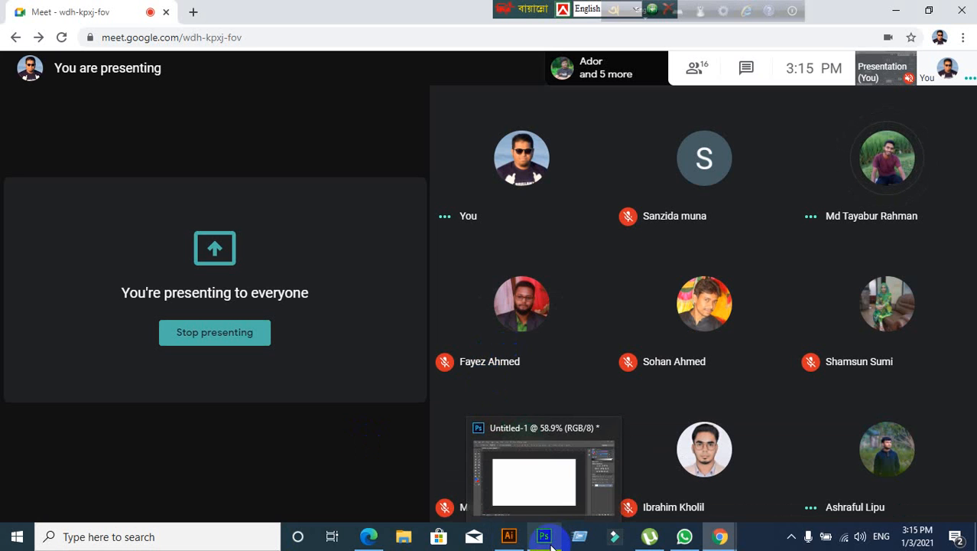
left_click(662, 82)
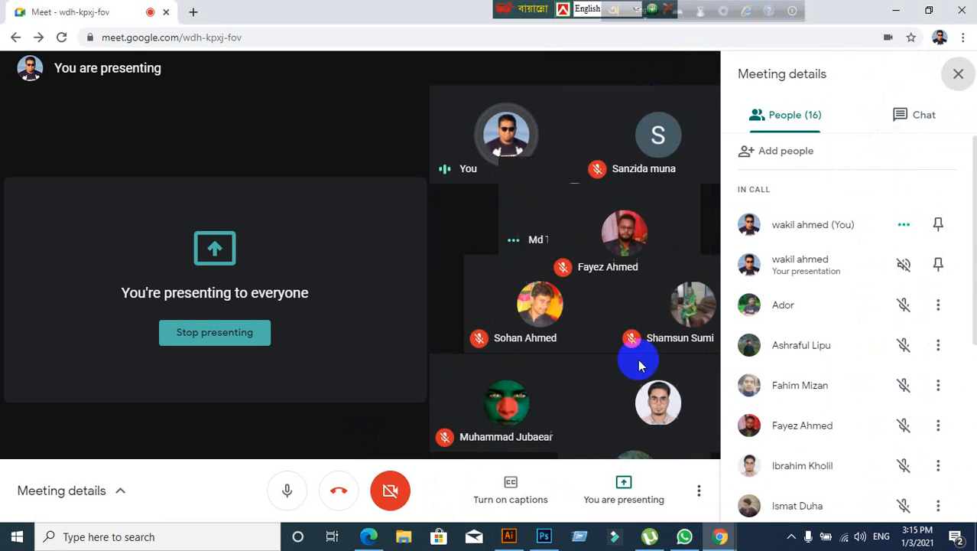
scroll(865, 400, "down", 4)
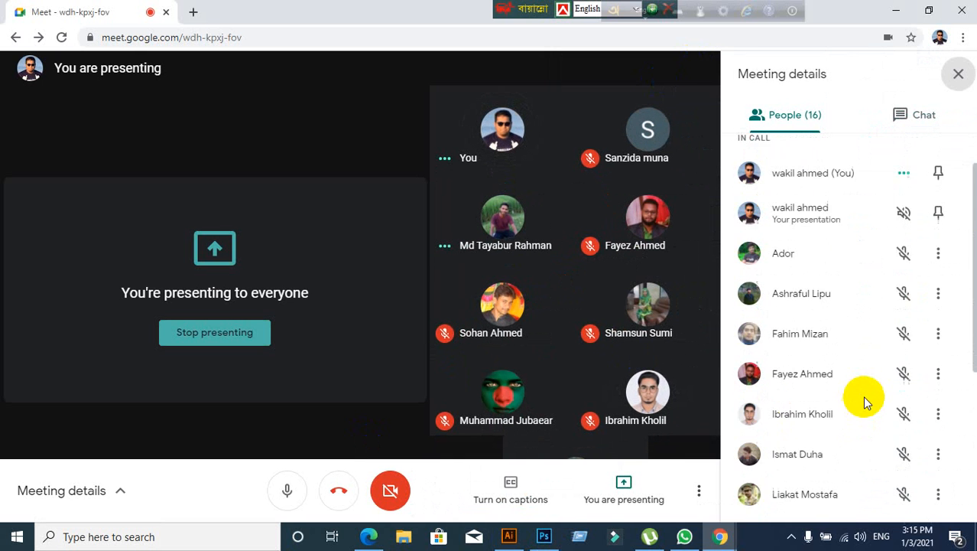
scroll(867, 403, "down", 3)
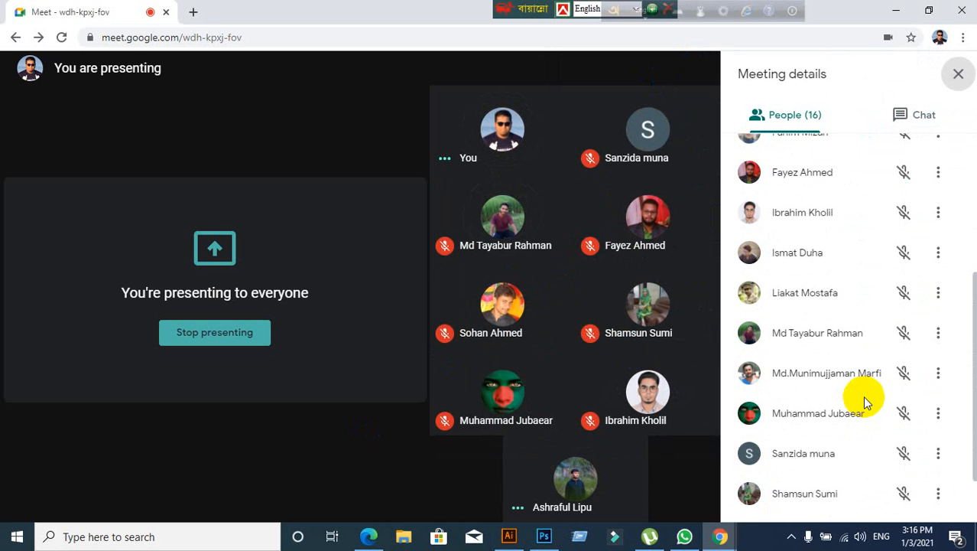
left_click(953, 78)
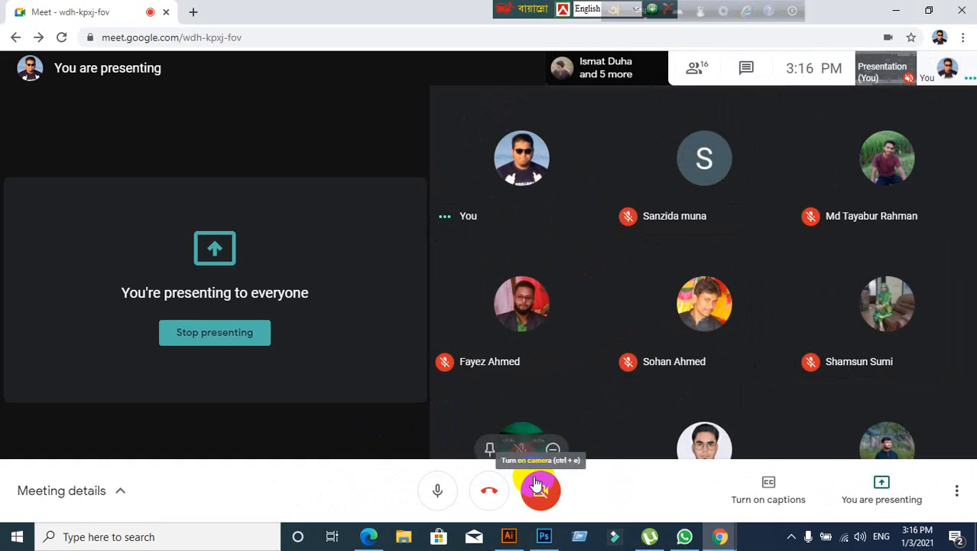
Switch to Illustrator, close its Untitled-3 document, quit the program, and return to Photoshop
left_click(508, 536)
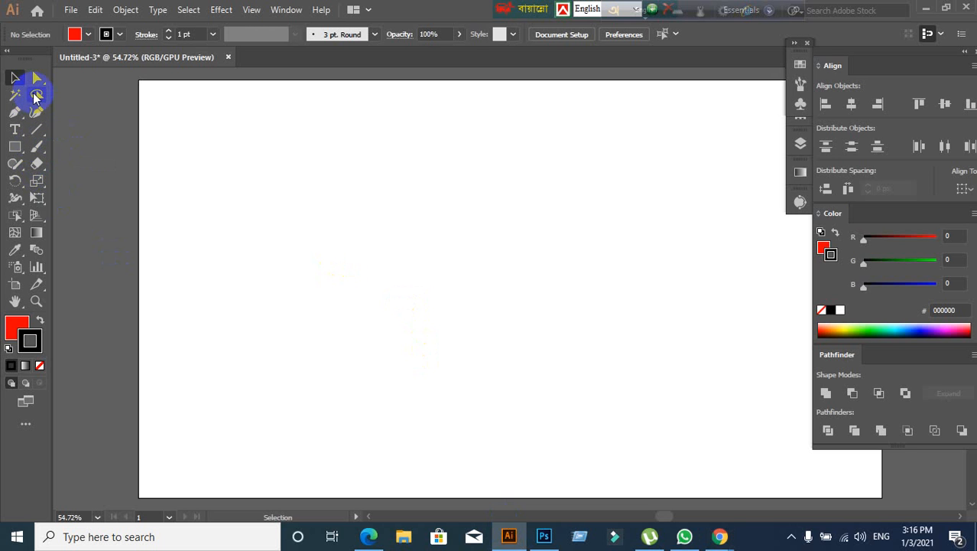
left_click(544, 537)
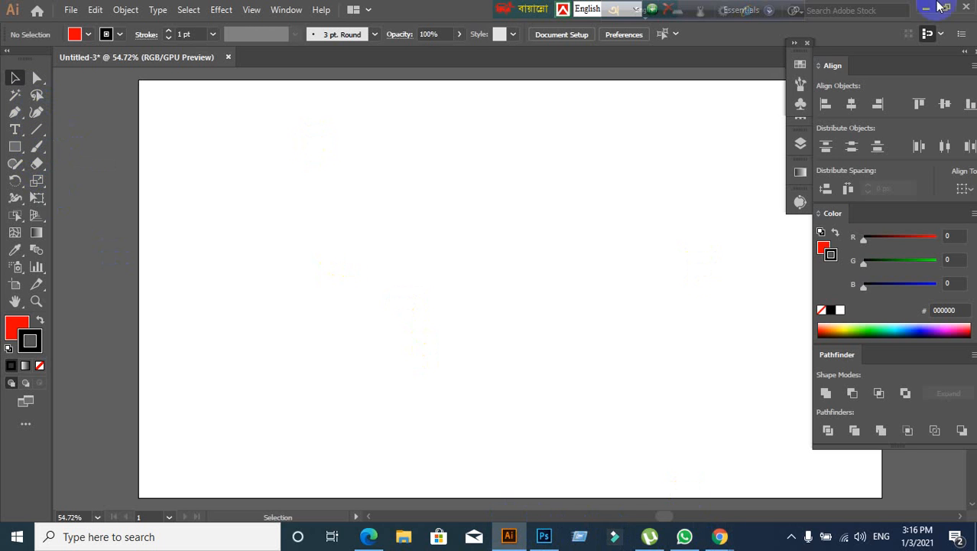
left_click(227, 58)
left_click(563, 286)
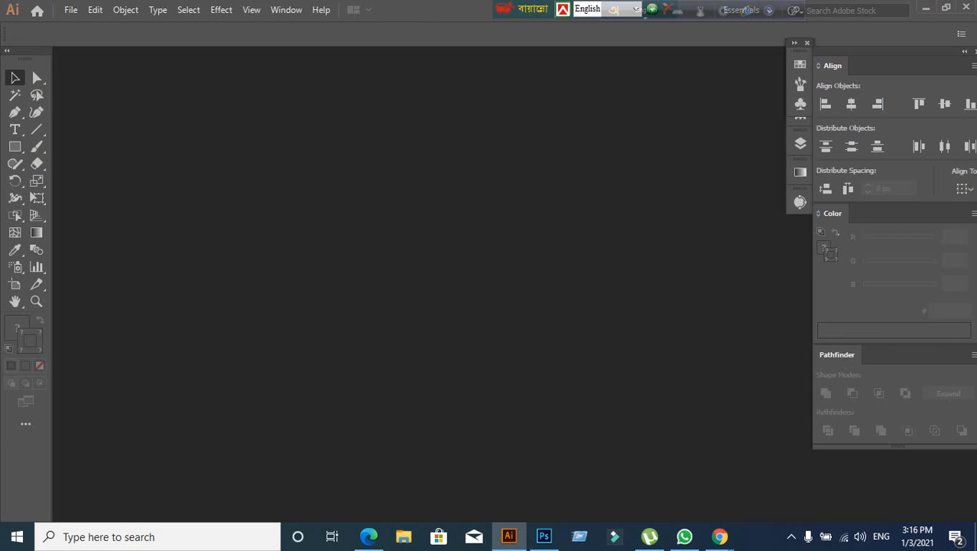
left_click(964, 9)
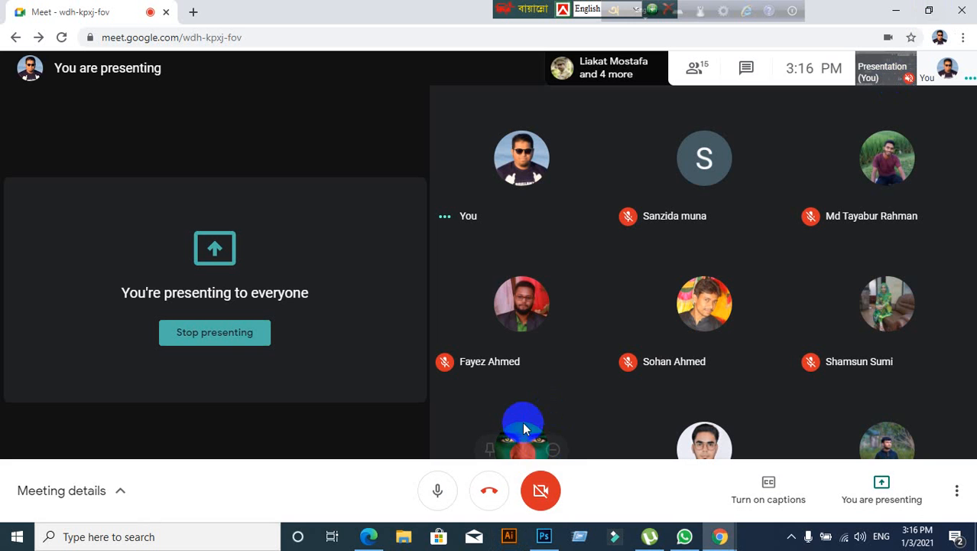
left_click(544, 536)
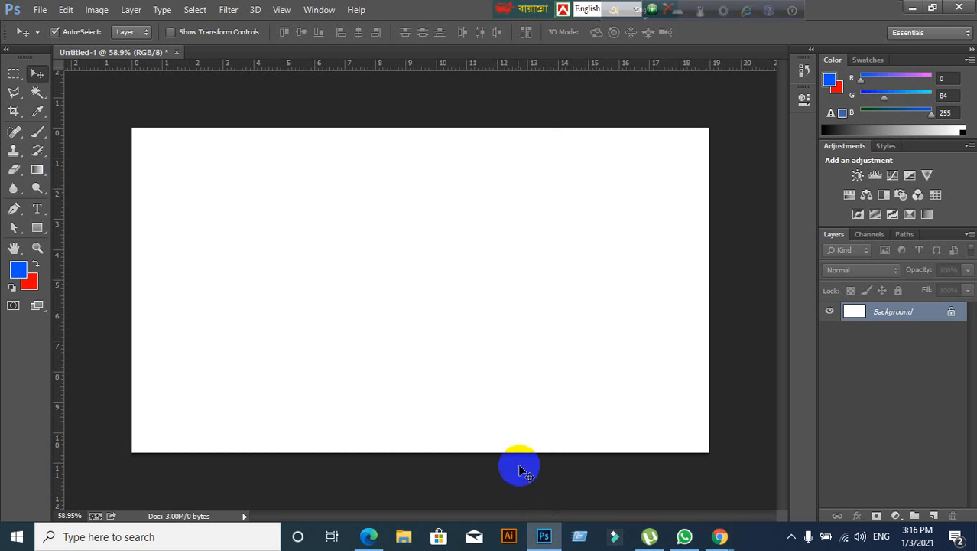
left_click(469, 310)
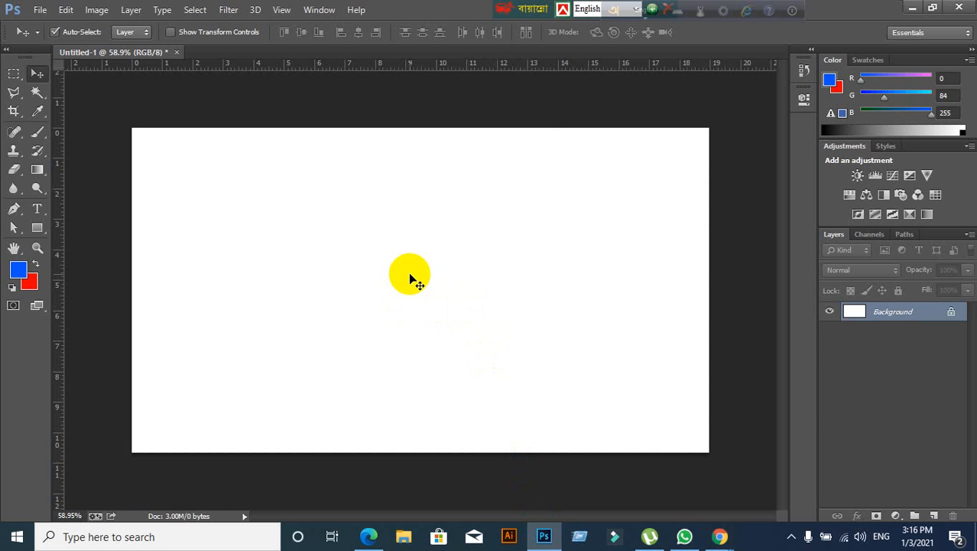
scroll(411, 278, "up", 1)
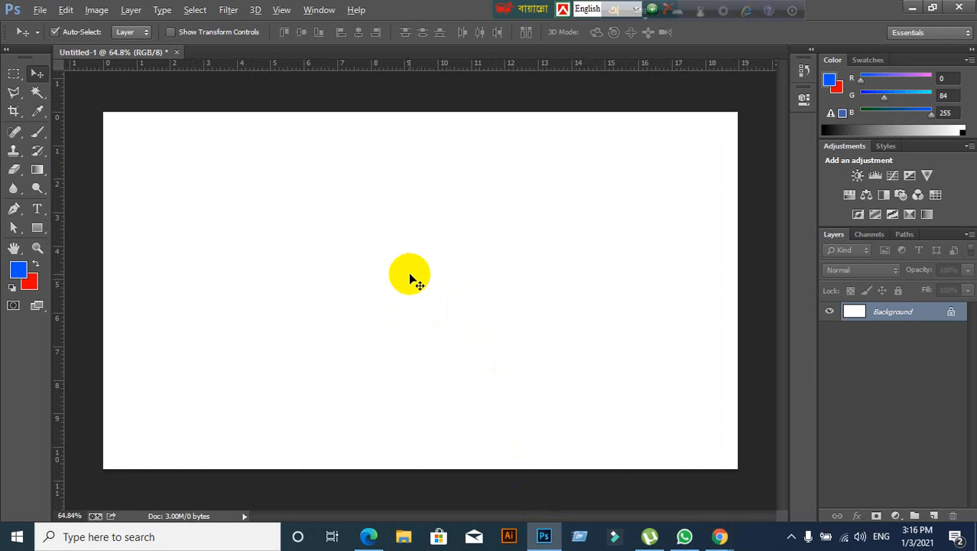
scroll(411, 278, "down", 1)
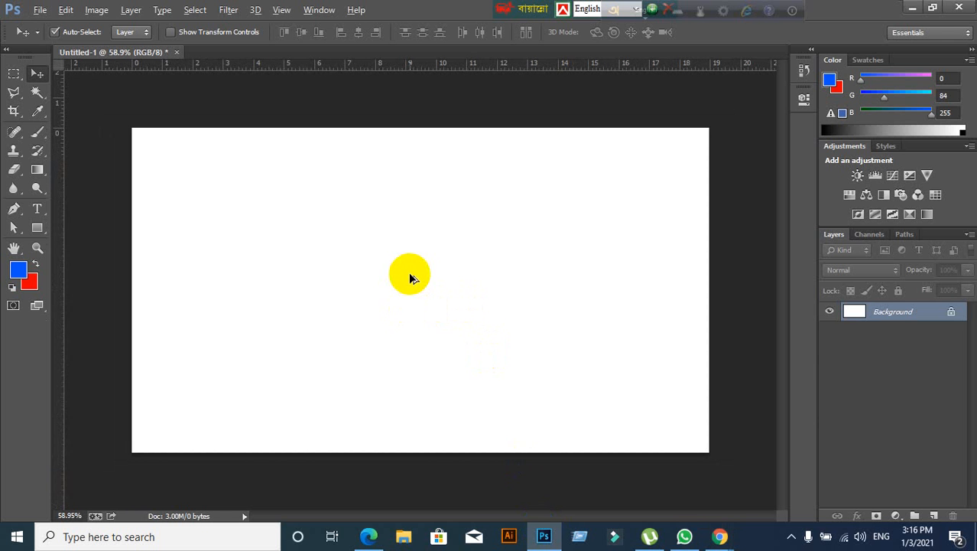
Draw a large closed selection with a zigzag lower-left edge on the blank canvas using the Polygonal Lasso, and deselect it
left_click(20, 102)
left_click(74, 91)
left_click(11, 93)
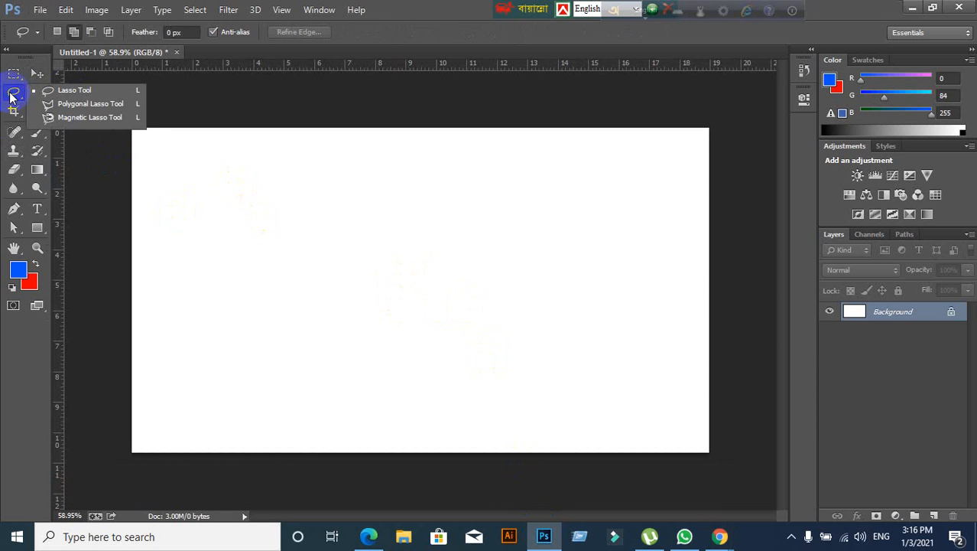
left_click(77, 104)
left_click(182, 265)
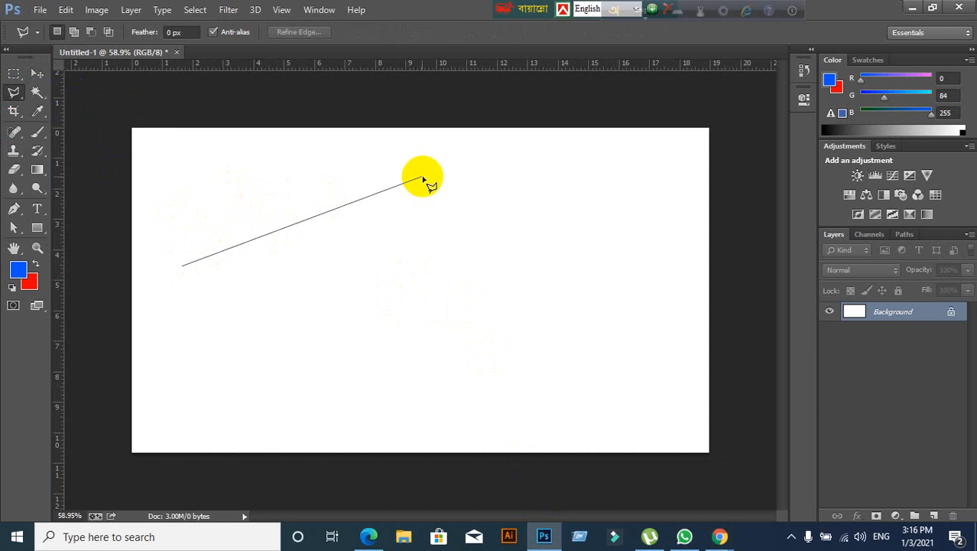
left_click(423, 177)
left_click(616, 261)
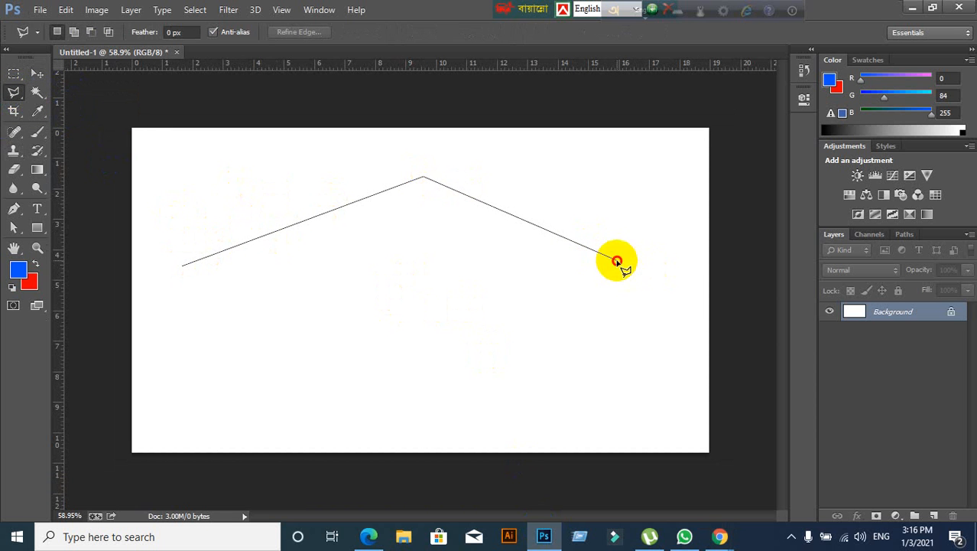
left_click(599, 407)
left_click(346, 391)
left_click(469, 305)
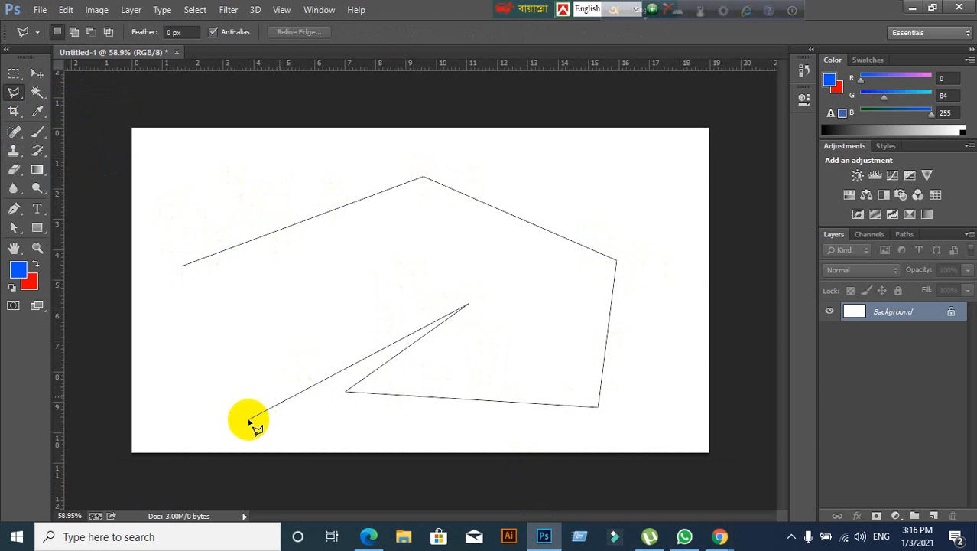
left_click(250, 419)
left_click(335, 269)
left_click(179, 381)
left_click(285, 285)
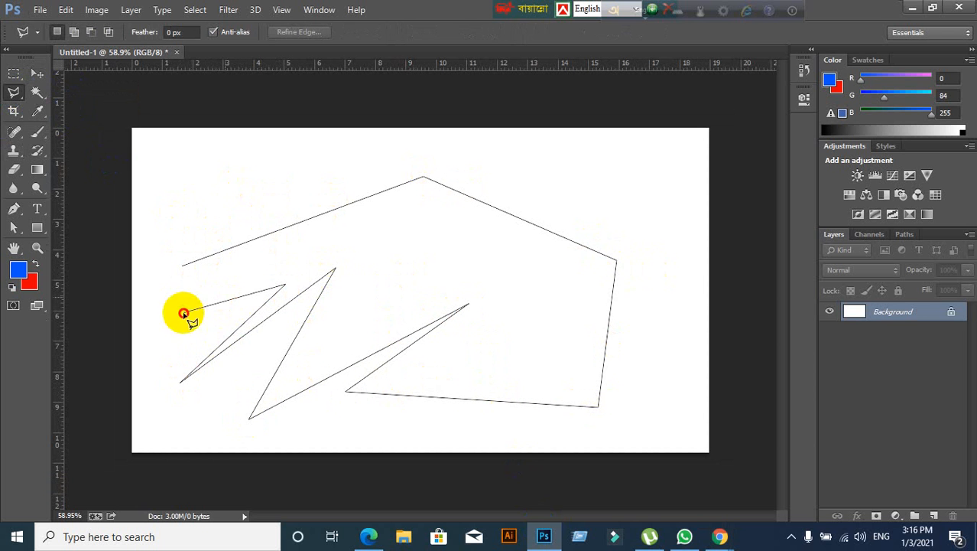
left_click(183, 311)
left_click(242, 273)
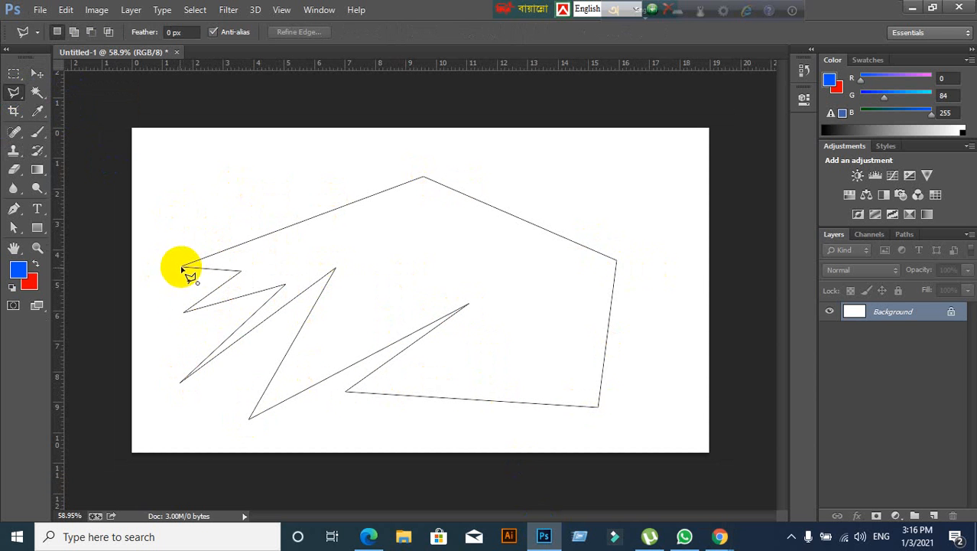
left_click(184, 268)
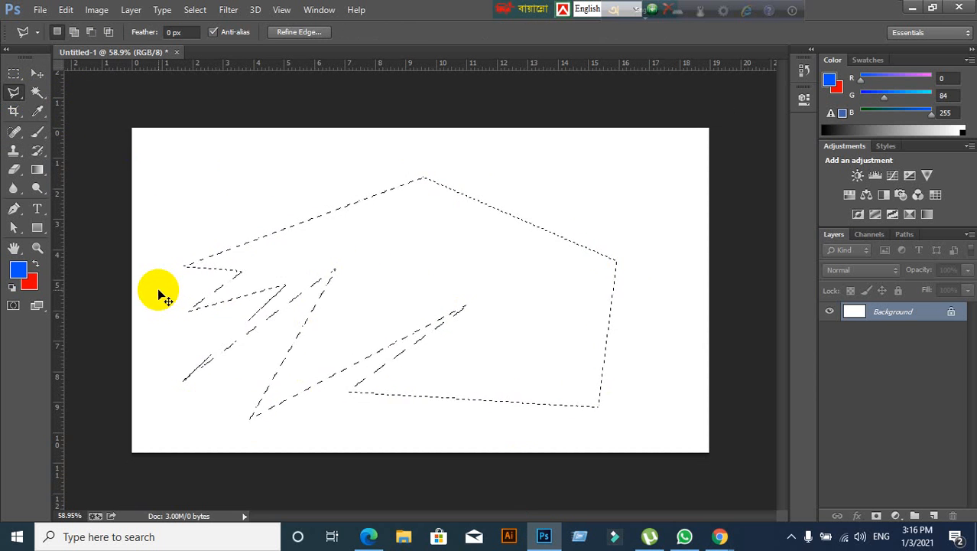
left_click(146, 295)
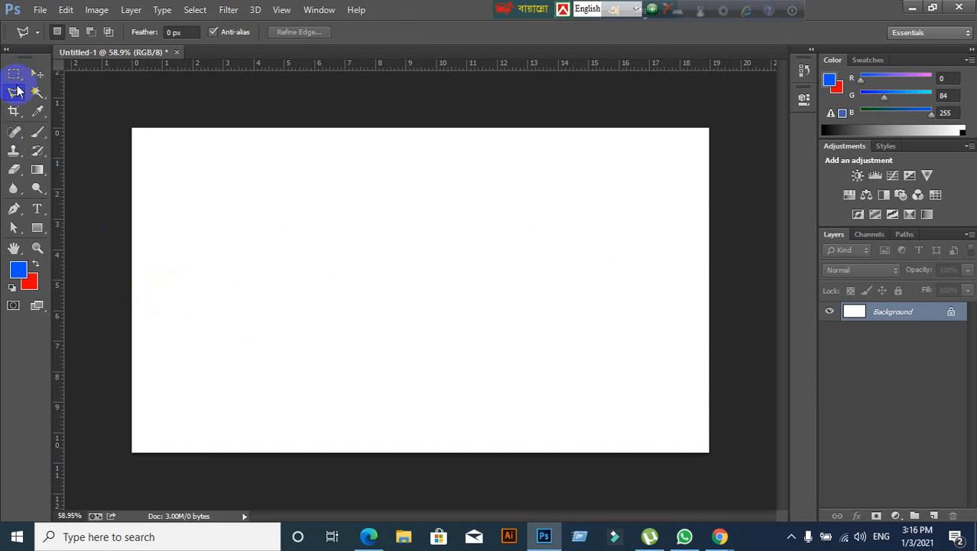
Draw a closed arch-shaped selection on the blank canvas with the Magnetic Lasso, and deselect it with the Move tool active
left_click(15, 95)
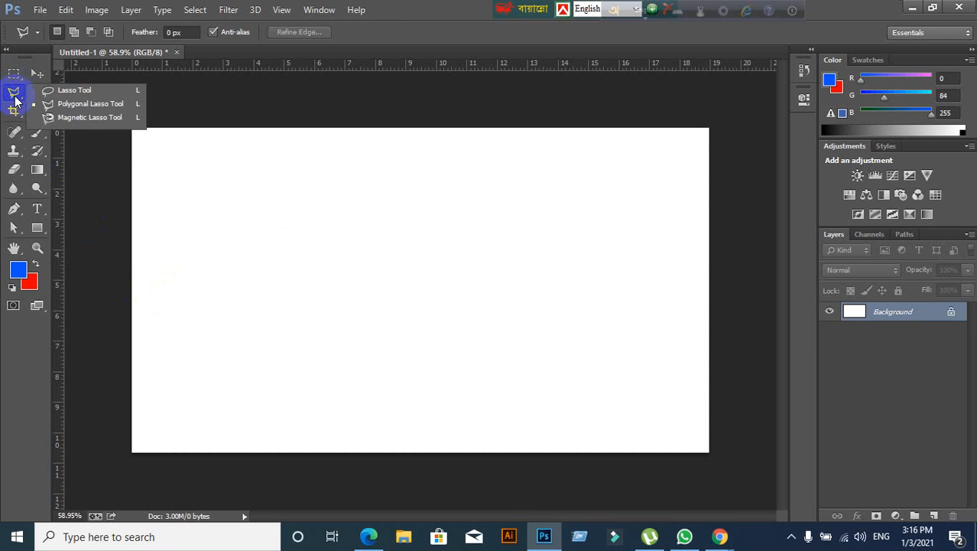
left_click(84, 119)
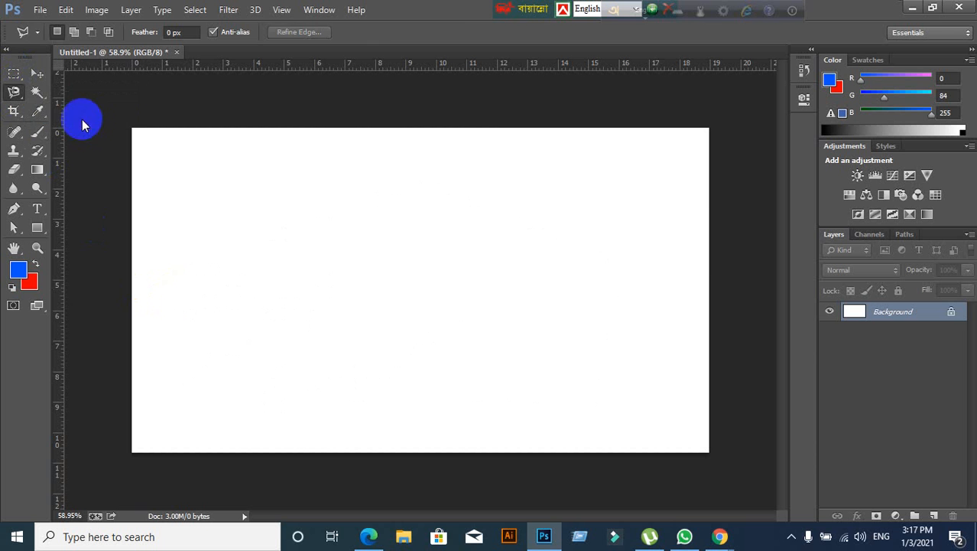
left_click(222, 325)
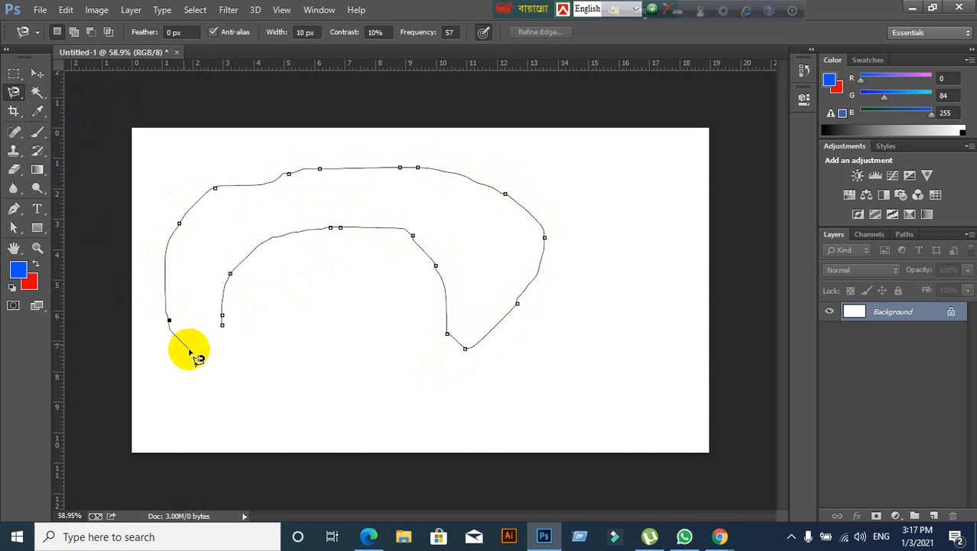
left_click(223, 327)
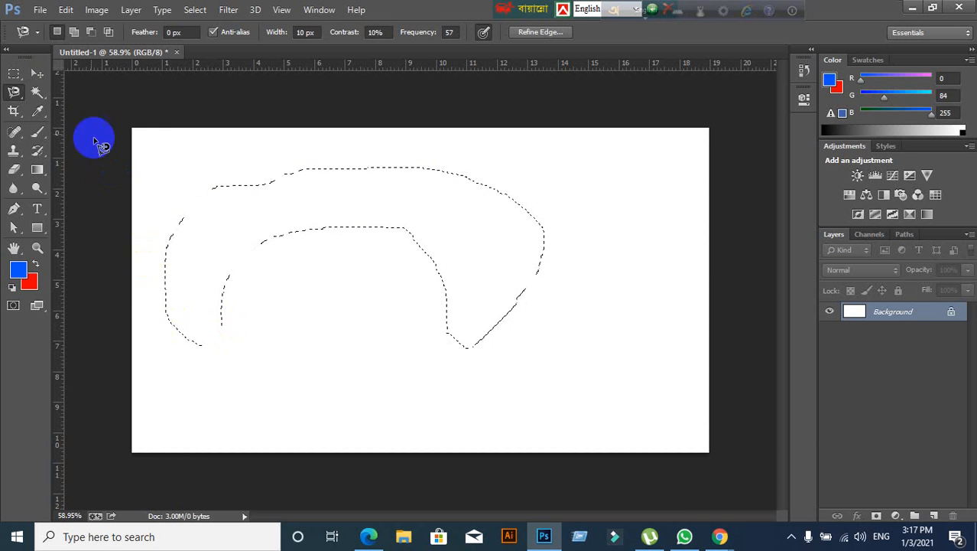
left_click(37, 72)
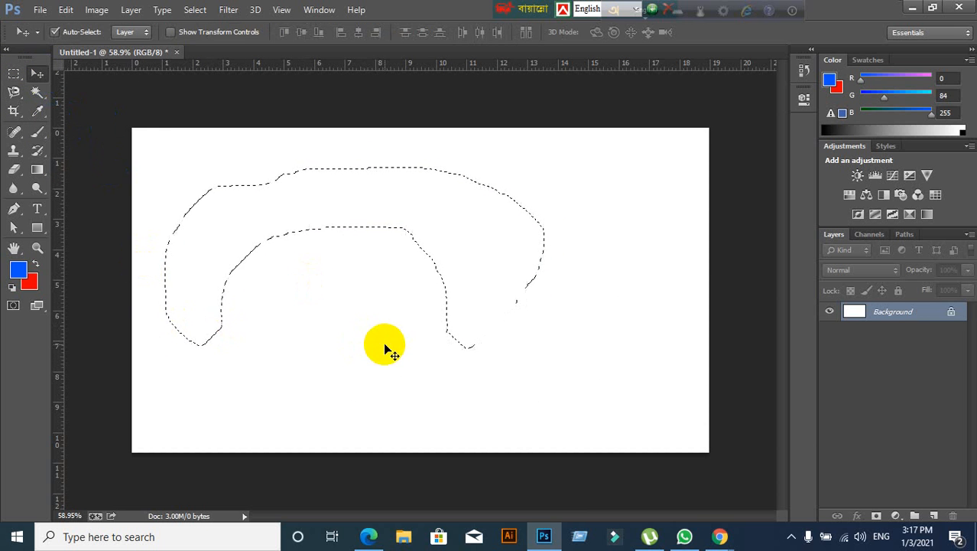
key("ctrl+d")
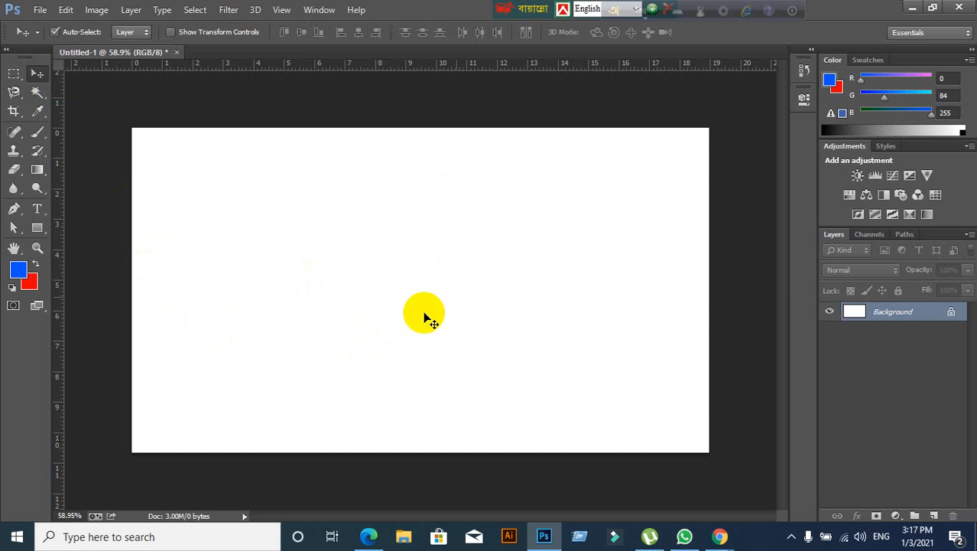
In File Explorer, browse drive I: to Desktop > Project For Student > Clipping Path and open 47_BrunelloCucinelli_FW19_MBPXD2018_1.jpg in Photoshop
left_click(913, 8)
left_click(897, 8)
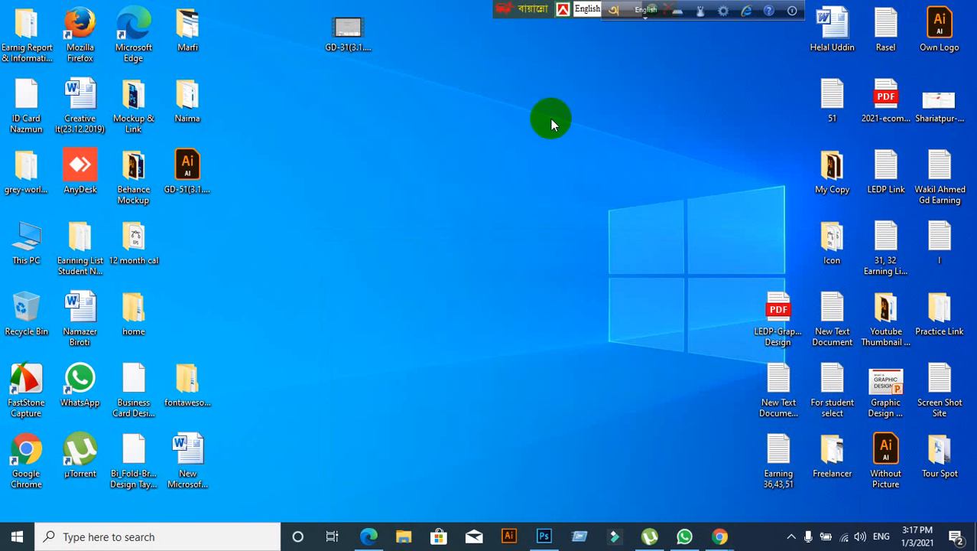
double_click(31, 222)
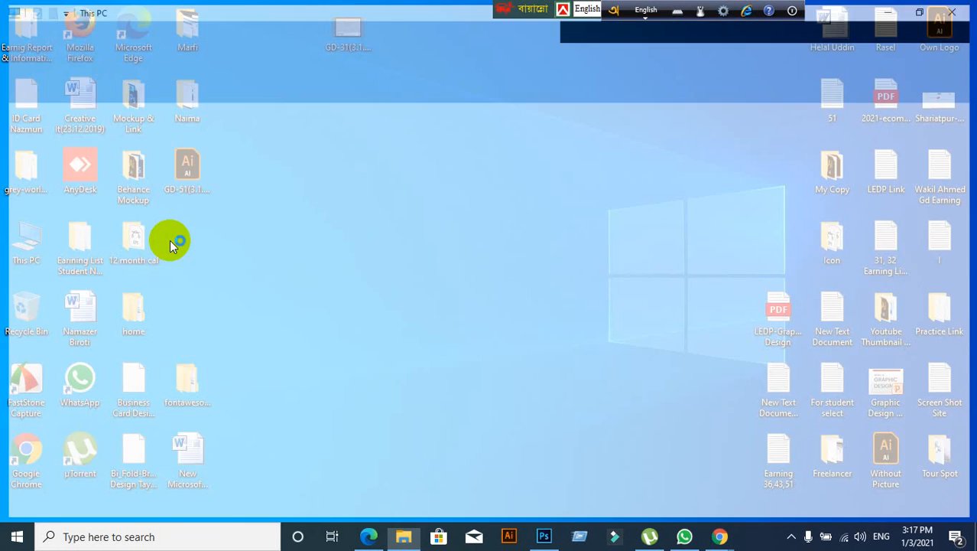
left_click(321, 331)
double_click(322, 330)
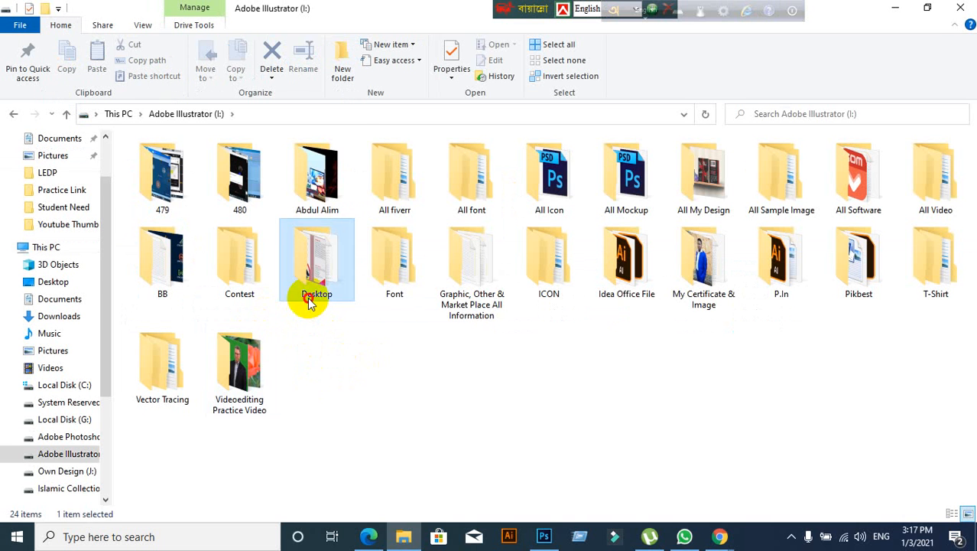
double_click(312, 300)
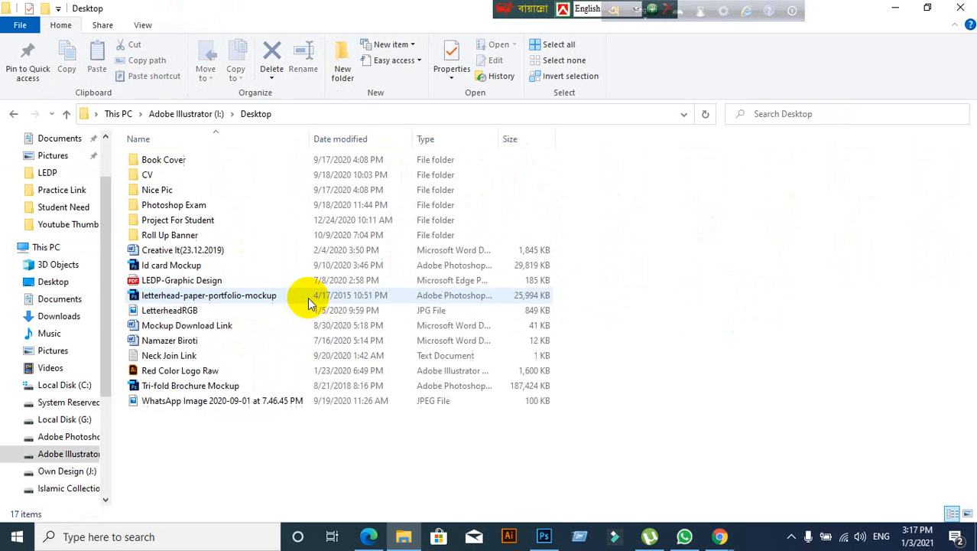
double_click(176, 222)
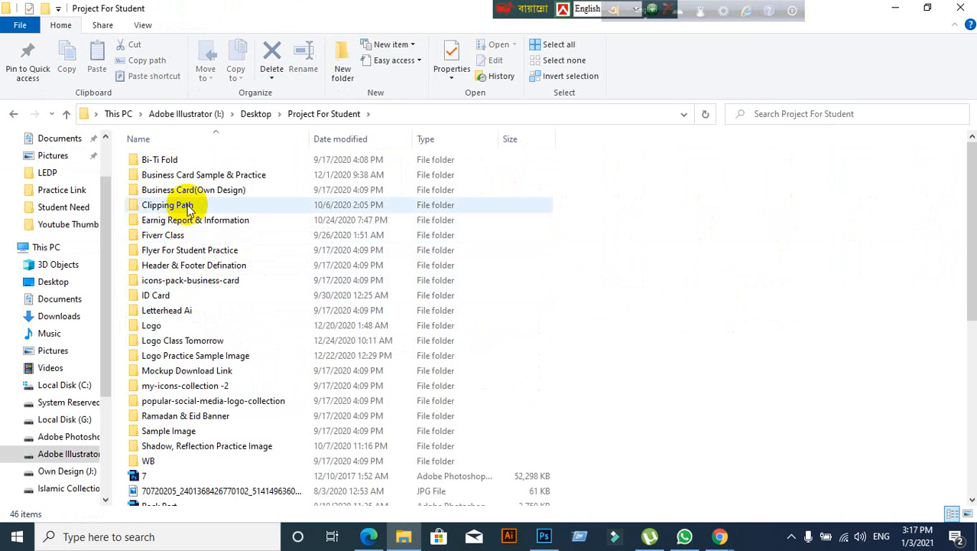
double_click(189, 207)
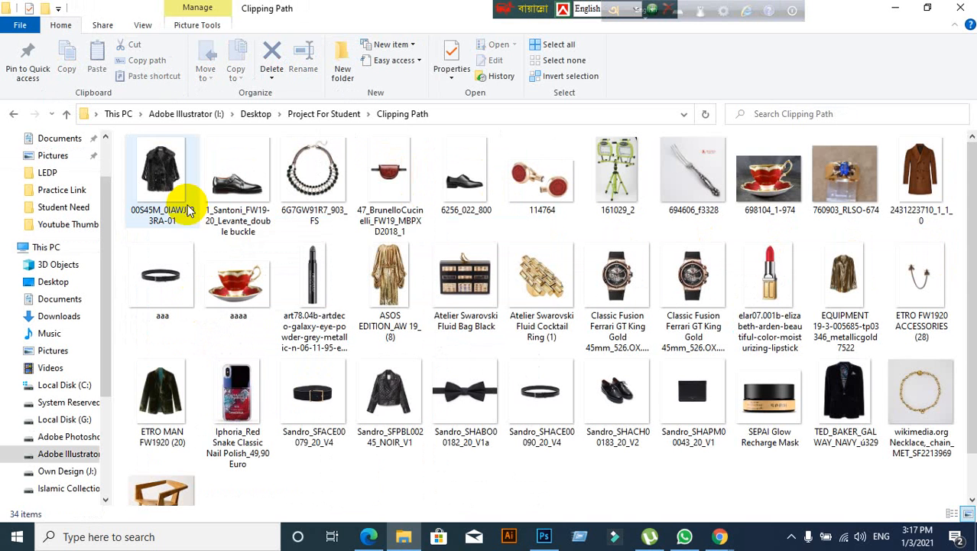
left_click(380, 216)
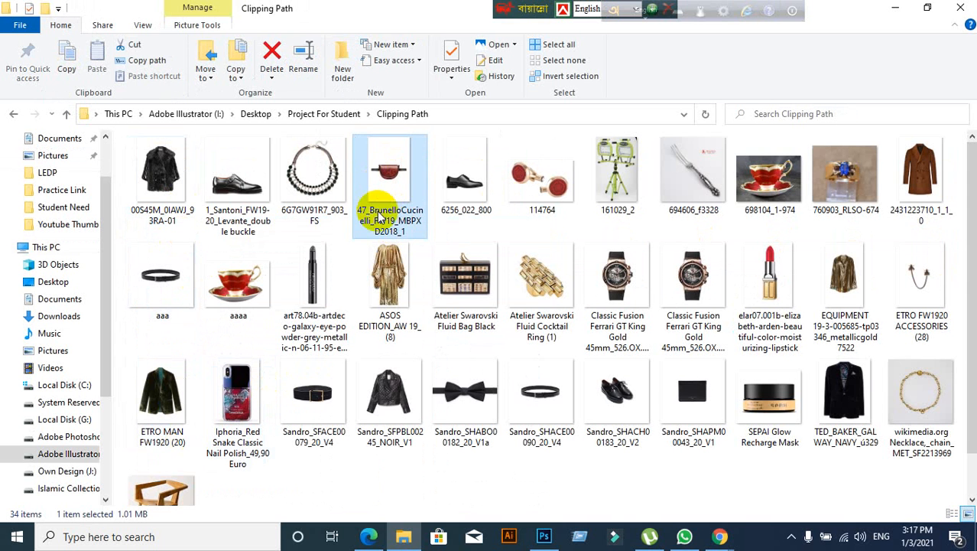
left_click_drag(380, 216, 442, 6)
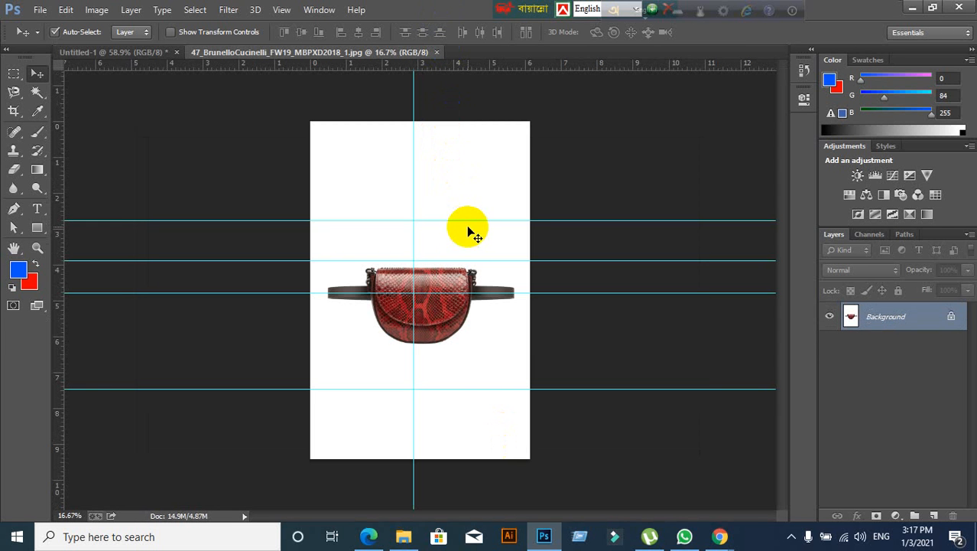
Try to trace the red bag from its left strap along the top edge with the Magnetic Lasso, close the selection, and deselect it
scroll(434, 321, "up", 11)
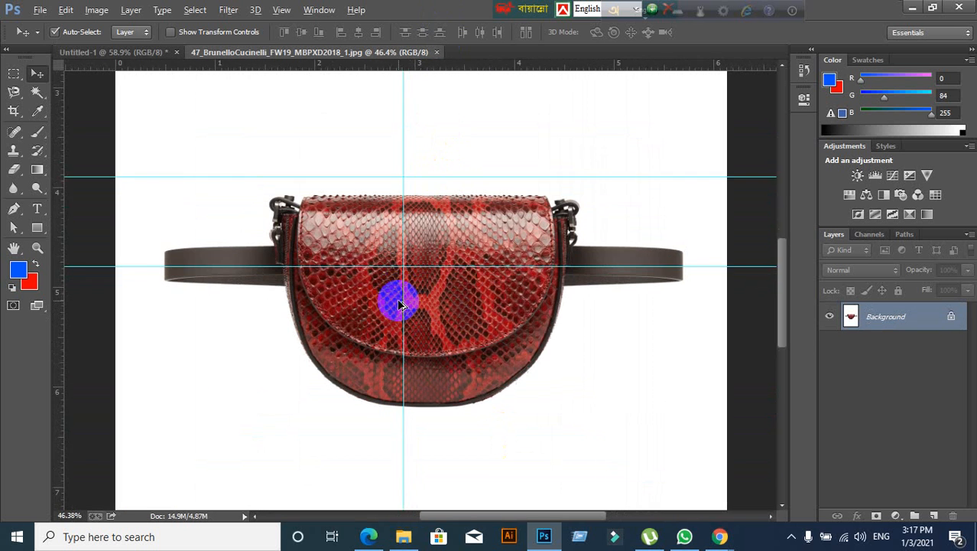
scroll(398, 304, "up", 3)
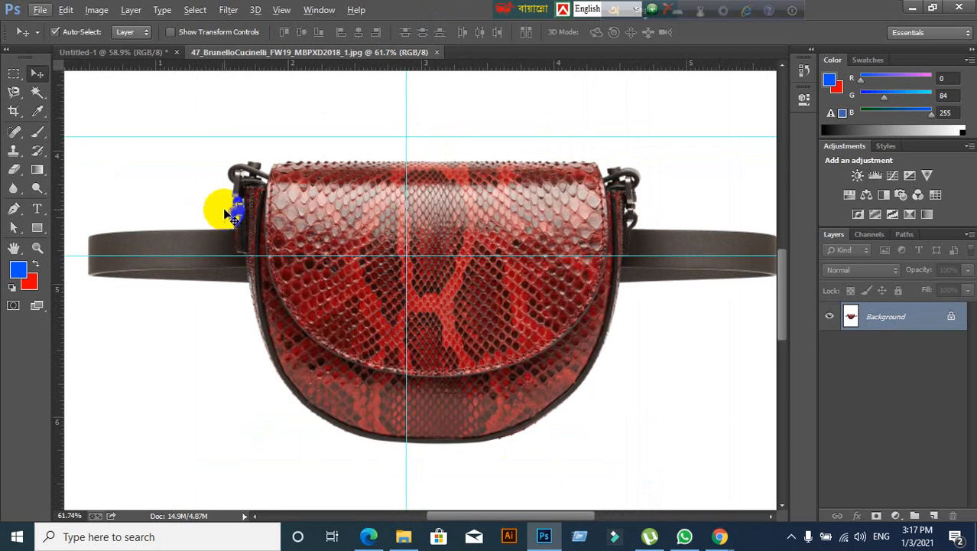
left_click(13, 92)
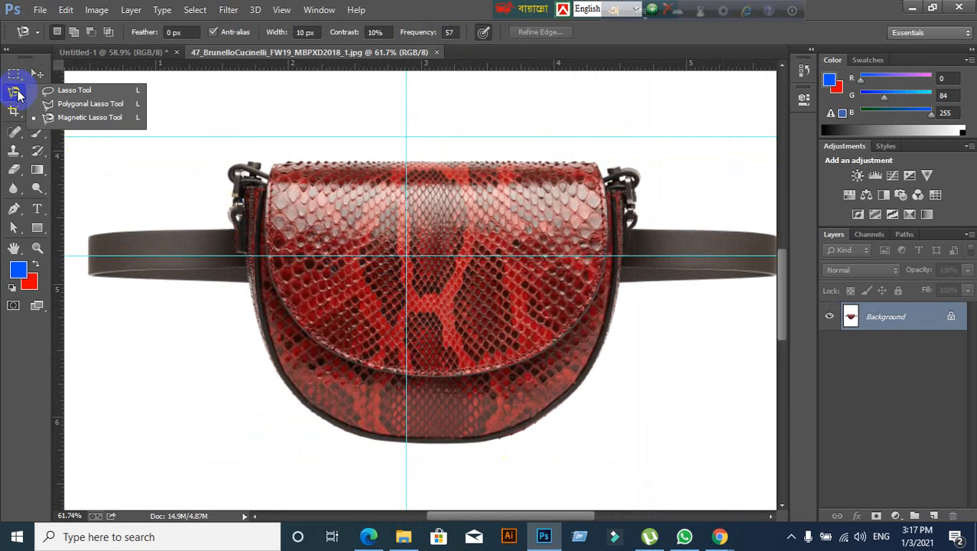
left_click(52, 117)
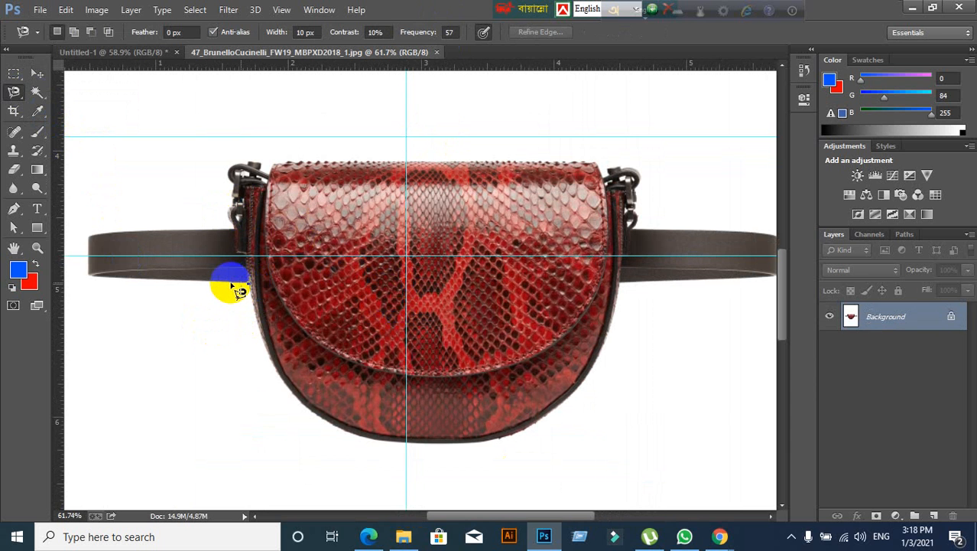
mouse_move(230, 285)
left_mouse_down()
mouse_move(90, 281)
mouse_move(88, 232)
mouse_move(237, 226)
mouse_move(228, 219)
mouse_move(237, 195)
mouse_move(229, 170)
mouse_move(263, 163)
left_mouse_up()
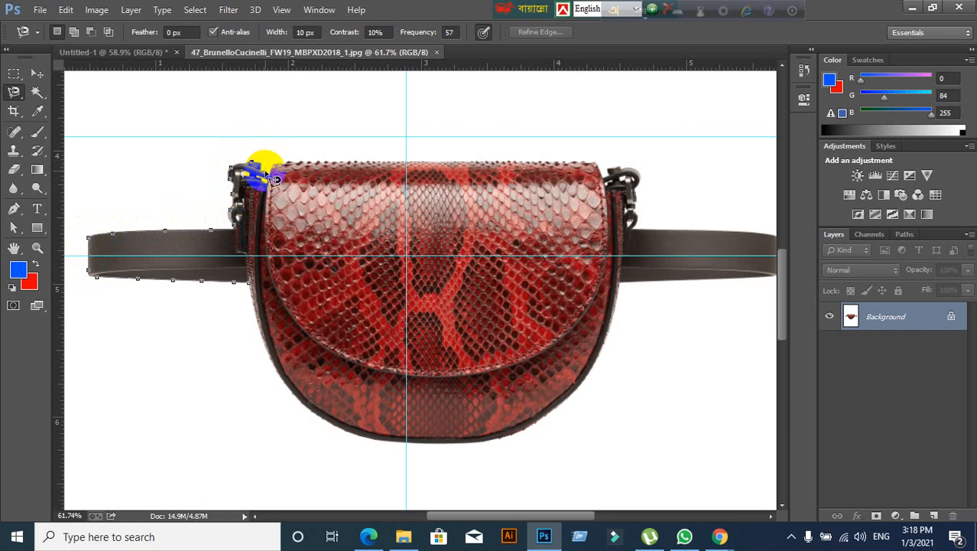
mouse_move(280, 182)
left_mouse_down()
mouse_move(277, 171)
mouse_move(375, 163)
mouse_move(605, 162)
mouse_move(606, 180)
left_mouse_up()
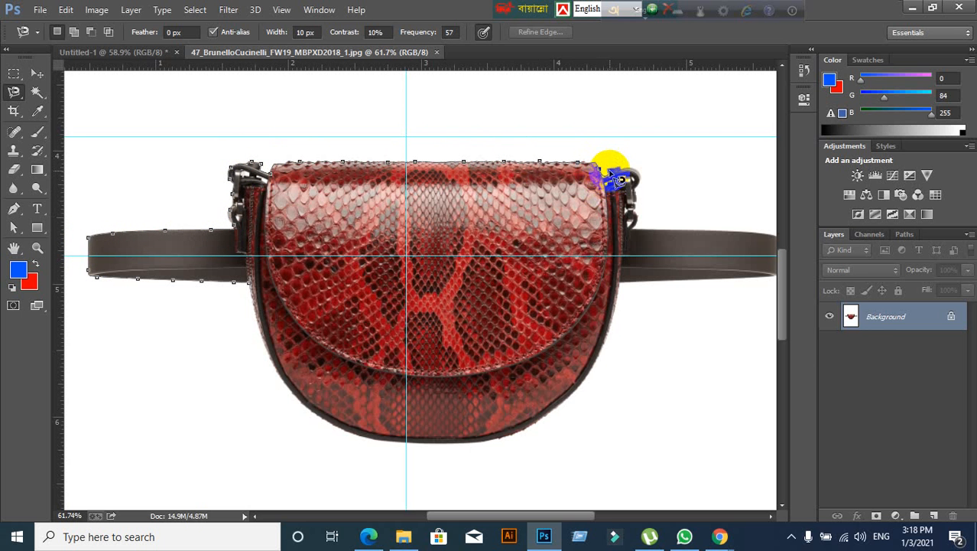
mouse_move(624, 169)
left_mouse_down()
mouse_move(635, 231)
mouse_move(758, 244)
left_mouse_up()
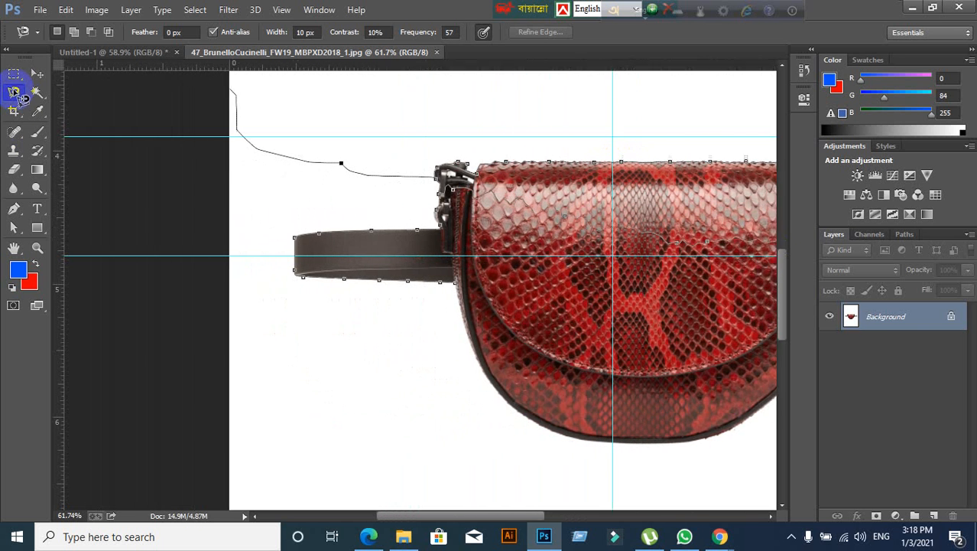
mouse_move(406, 256)
left_mouse_down()
mouse_move(390, 325)
mouse_move(432, 443)
mouse_move(492, 457)
mouse_move(492, 403)
mouse_move(503, 452)
mouse_move(477, 381)
mouse_move(494, 288)
left_mouse_up()
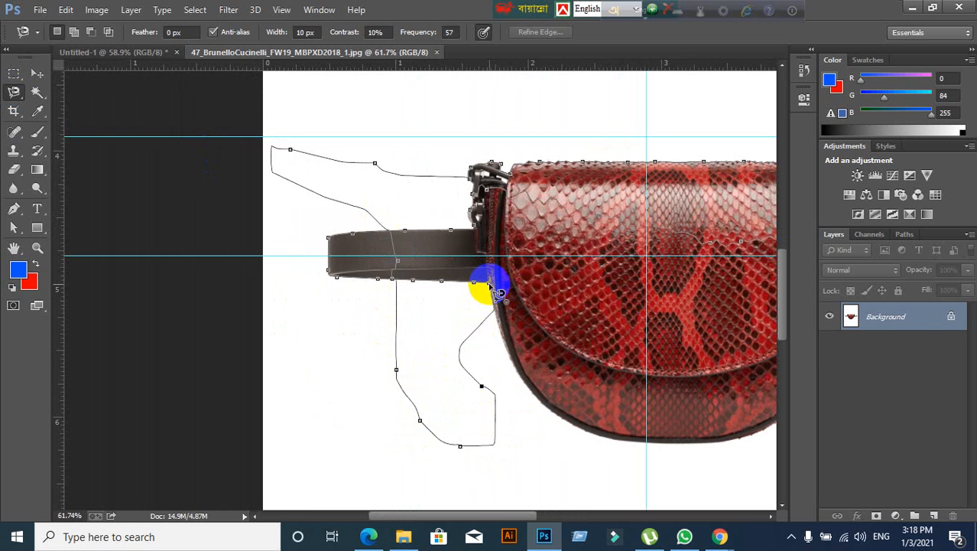
double_click(495, 290)
scroll(436, 389, "down", 2)
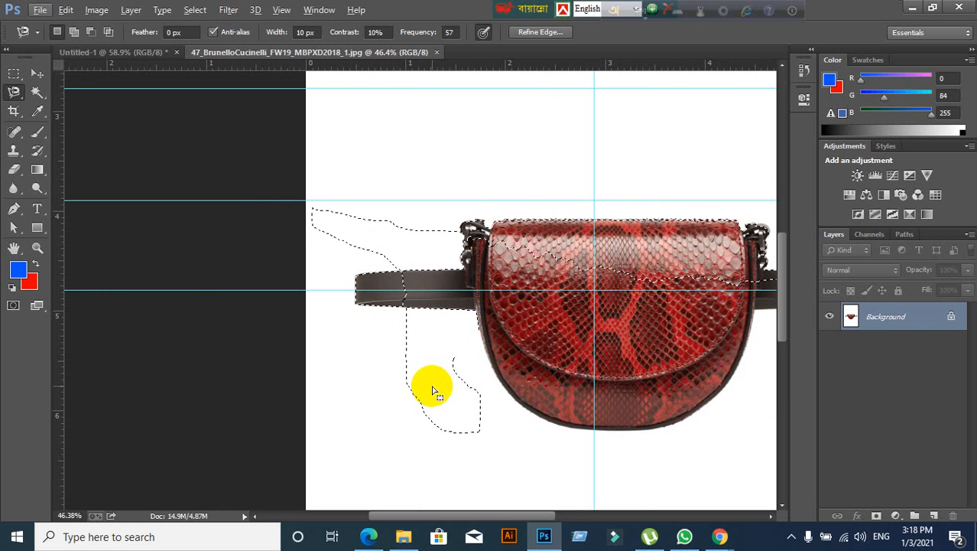
key("ctrl+d")
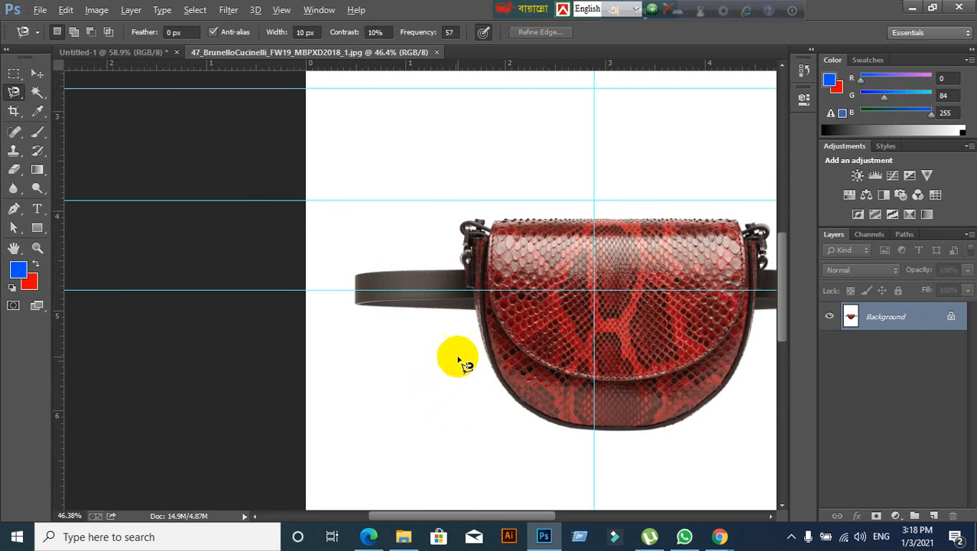
Look over the bag image and return to the blank Untitled-1 document
scroll(459, 356, "up", 2)
left_click_drag(502, 356, 298, 295)
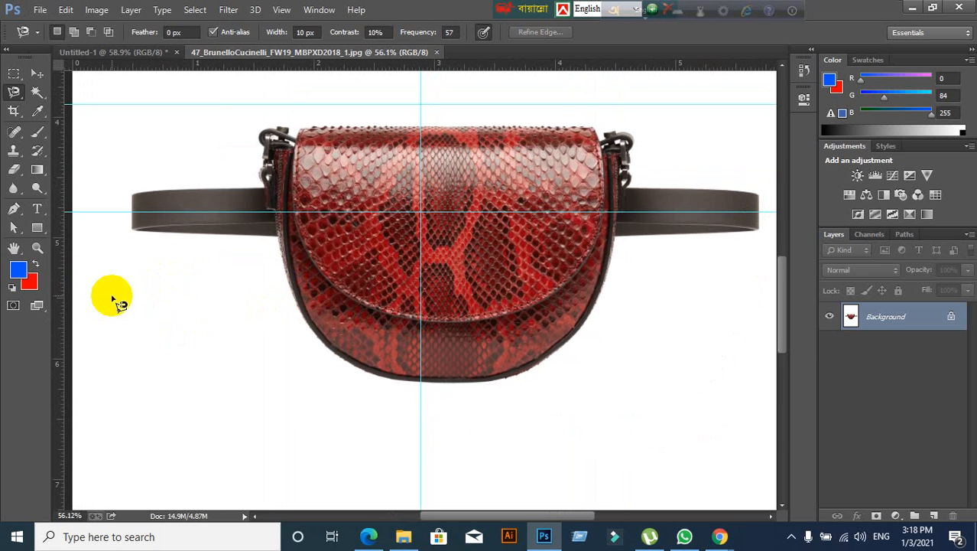
scroll(240, 261, "down", 3)
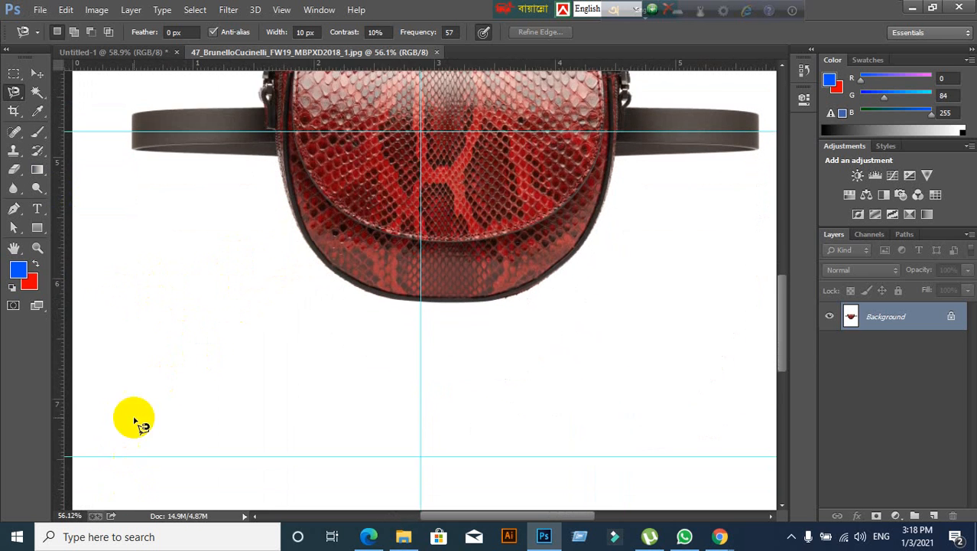
scroll(146, 409, "down", 4)
left_click(88, 52)
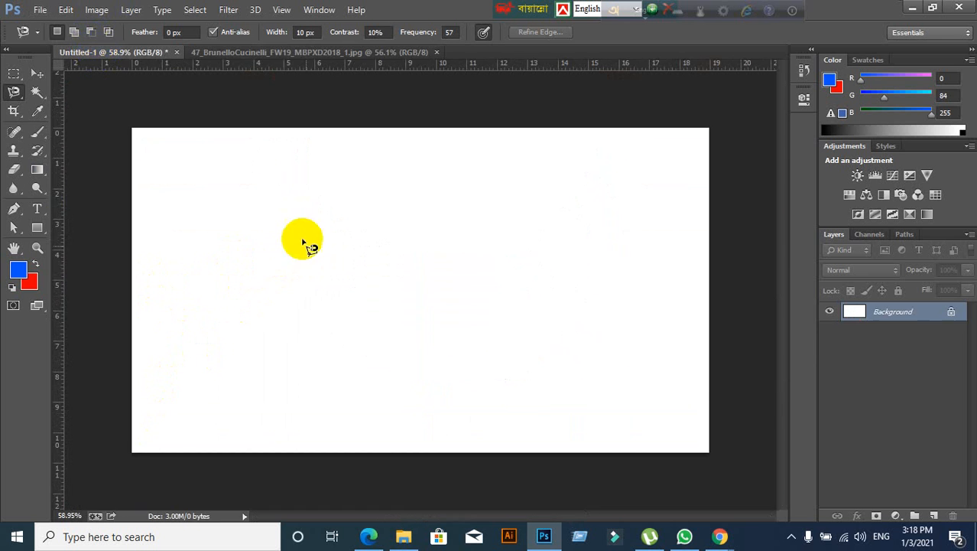
Draw a closed freeform selection with a deep notch on its left side on the blank canvas with the Magnetic Lasso
mouse_move(13, 94)
left_mouse_down()
mouse_move(172, 91)
mouse_move(83, 120)
left_mouse_up()
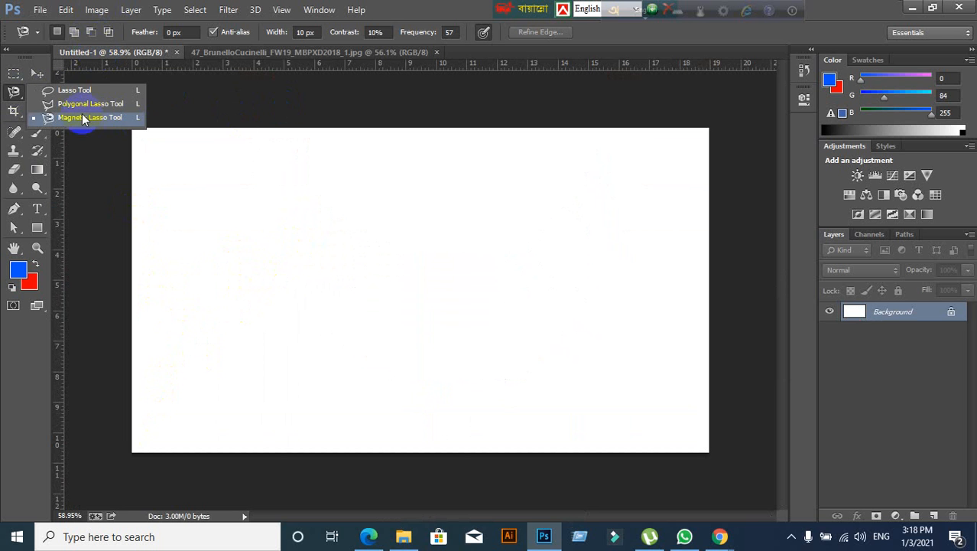
left_click(83, 118)
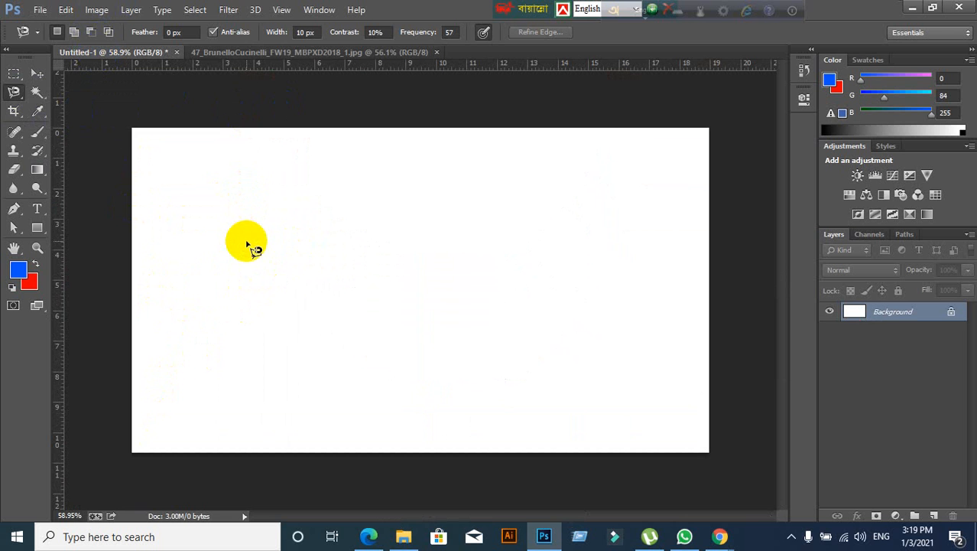
left_click(229, 194)
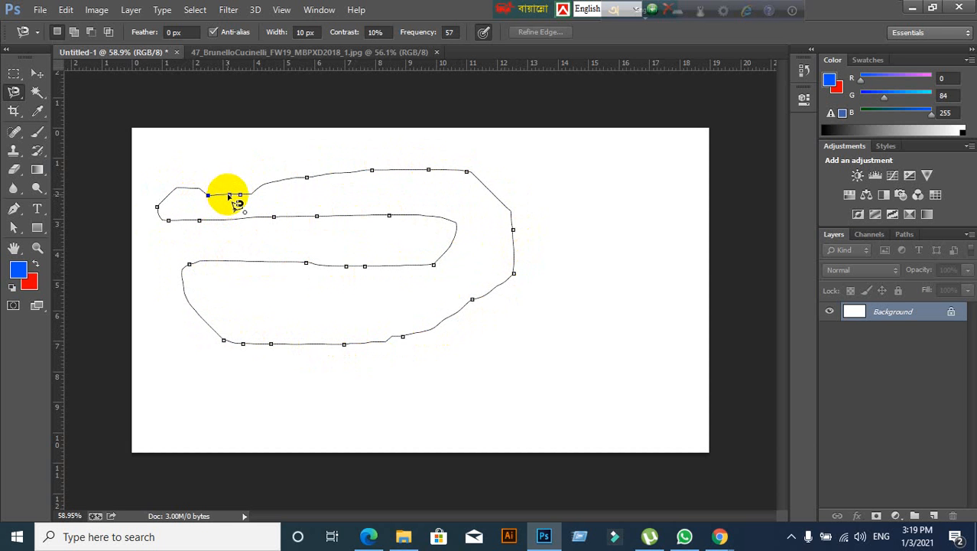
left_click(229, 195)
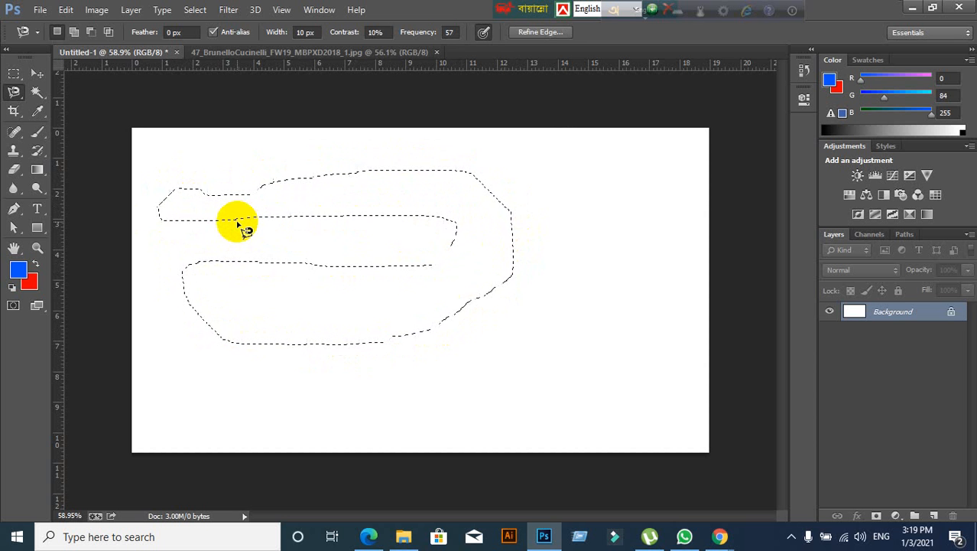
In the bag photo, trace the bag's lower-left edge with the Magnetic Lasso and run the path off into the white area below
left_click(312, 51)
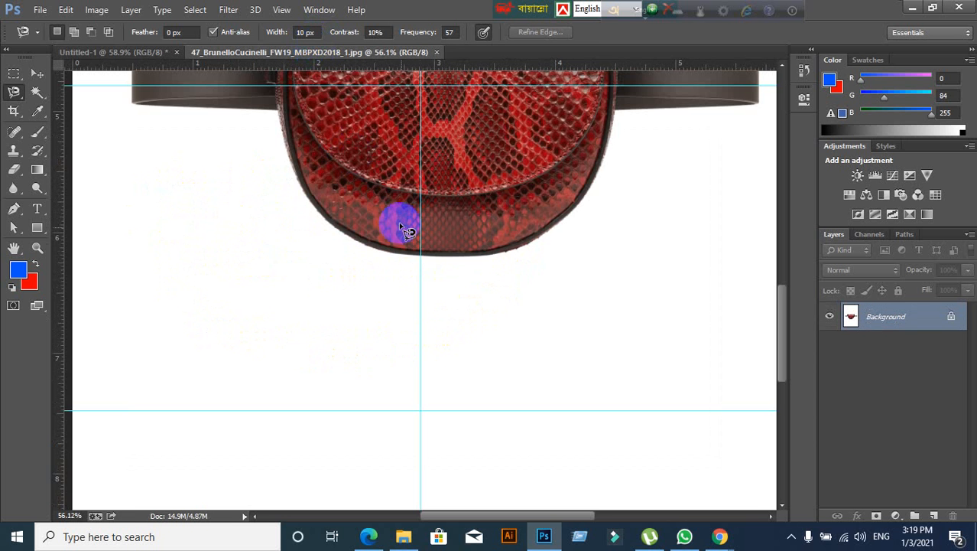
scroll(421, 247, "down", 1)
left_click_drag(402, 204, 391, 295)
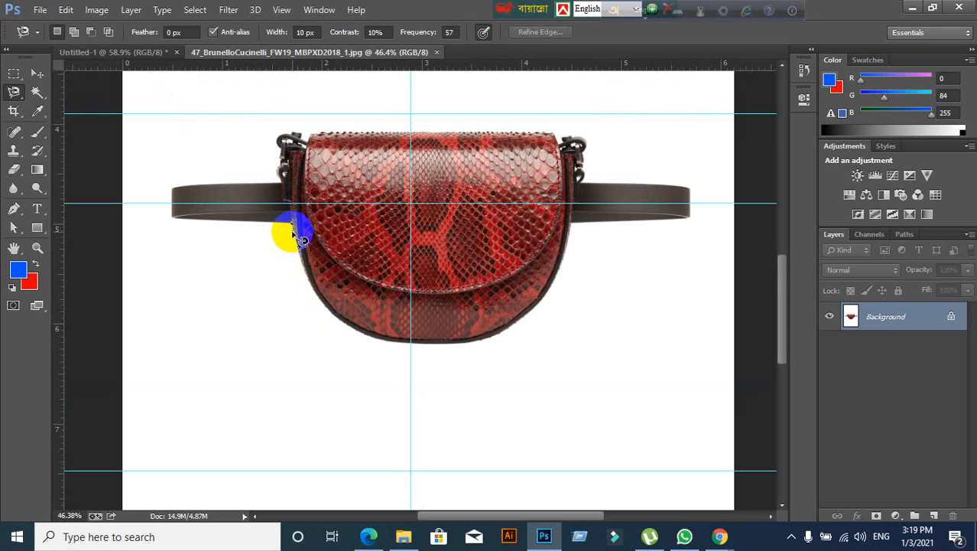
mouse_move(298, 247)
left_mouse_down()
mouse_move(325, 314)
mouse_move(398, 345)
left_mouse_up()
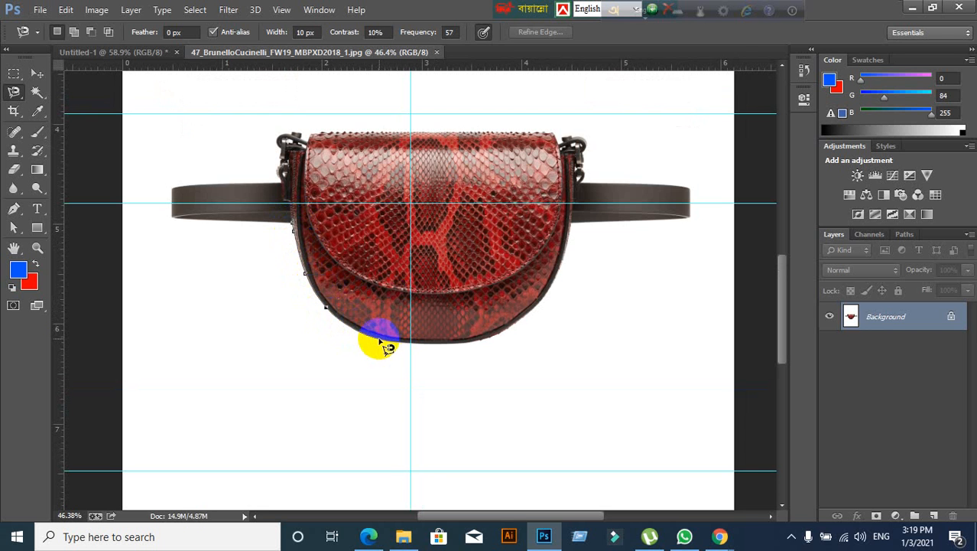
left_click(334, 413)
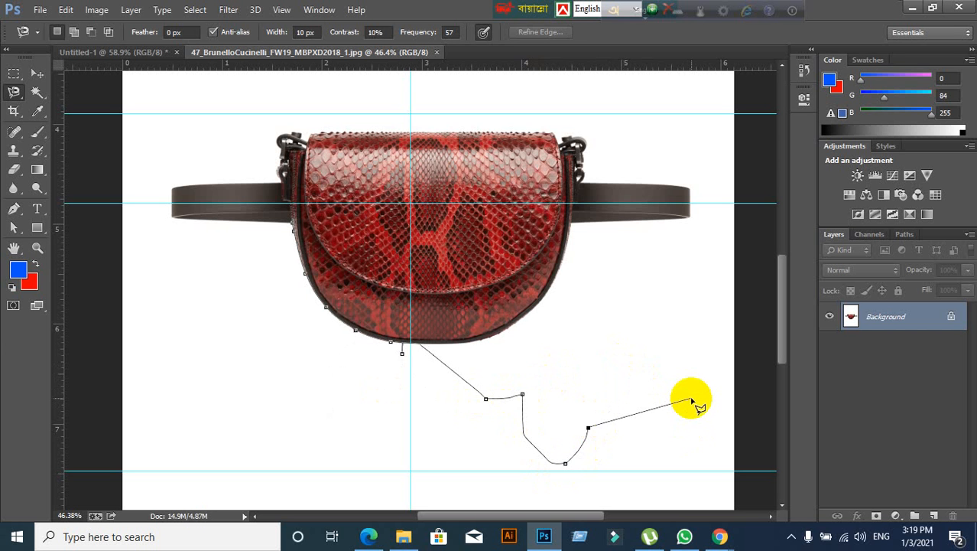
Remove the stray anchor points below the bag, and trace the remaining bag and strap outline into a closed selection
key("BackSpace")
key("BackSpace")
key("BackSpace")
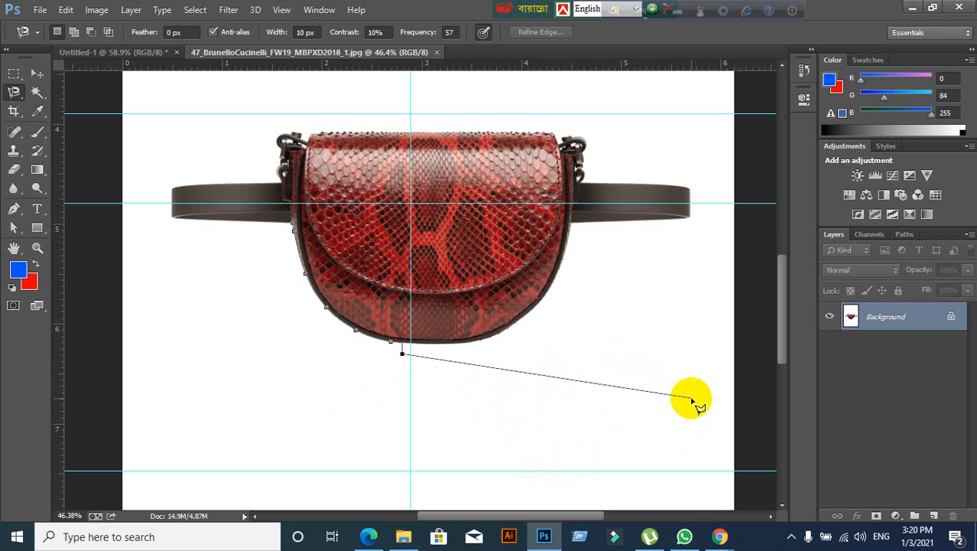
key("BackSpace")
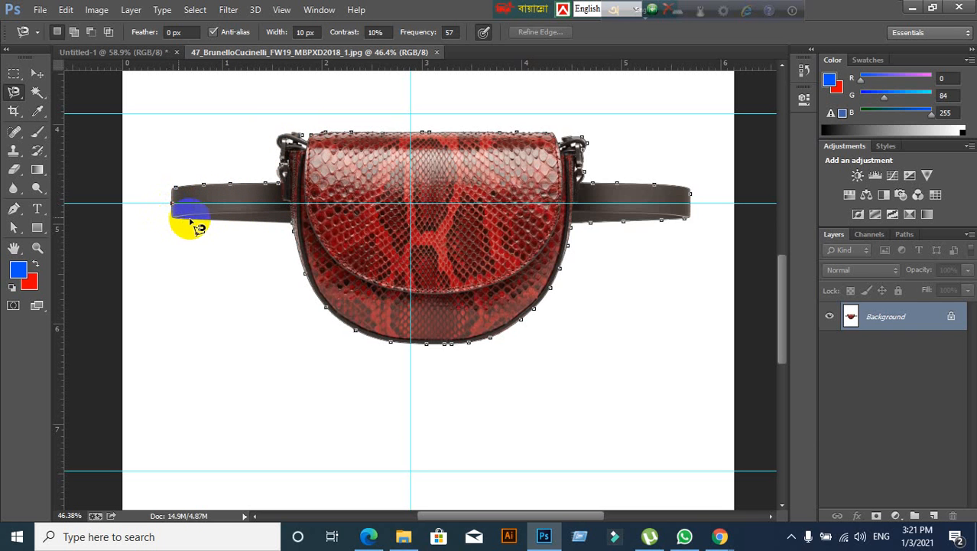
left_click(292, 226)
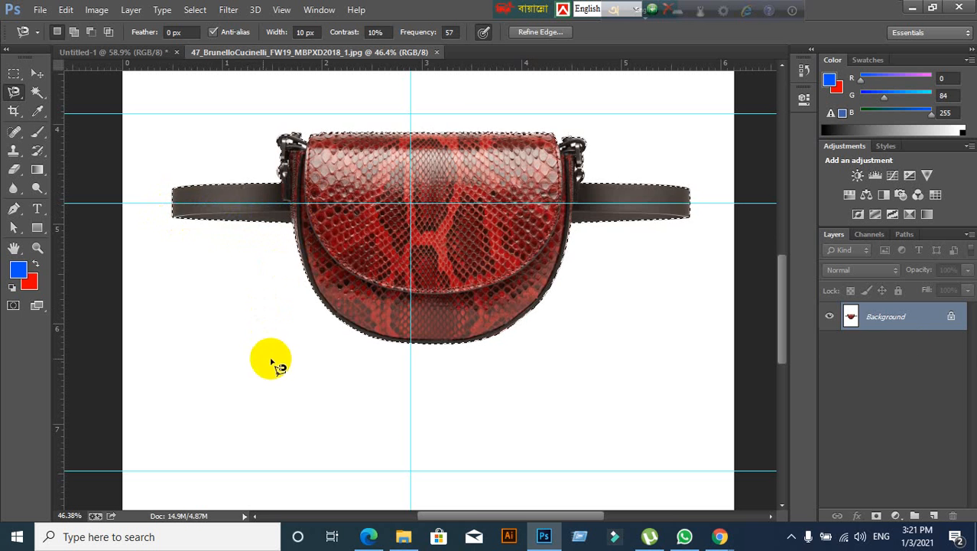
Convert the Background into Layer 0, and delete the white area around the bag by inverting the selection
double_click(953, 319)
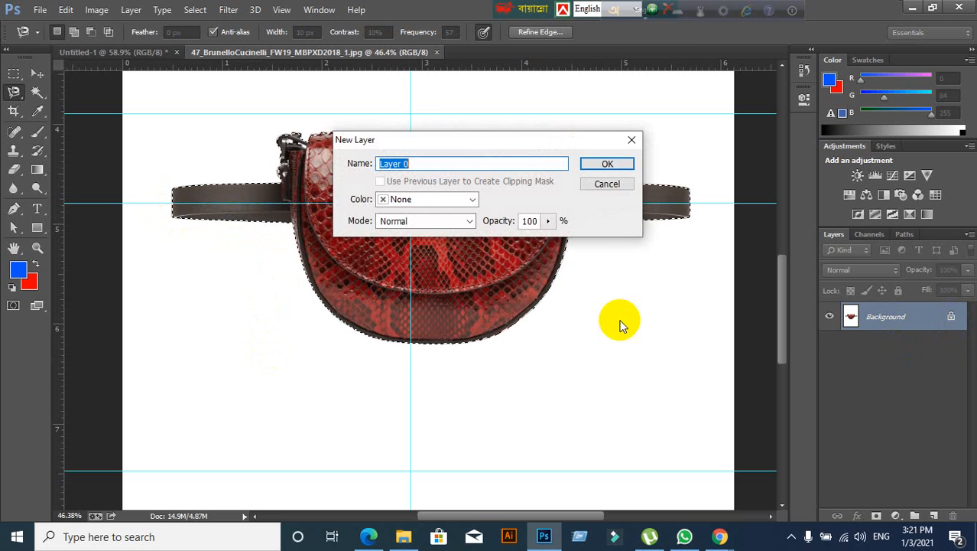
left_click(606, 165)
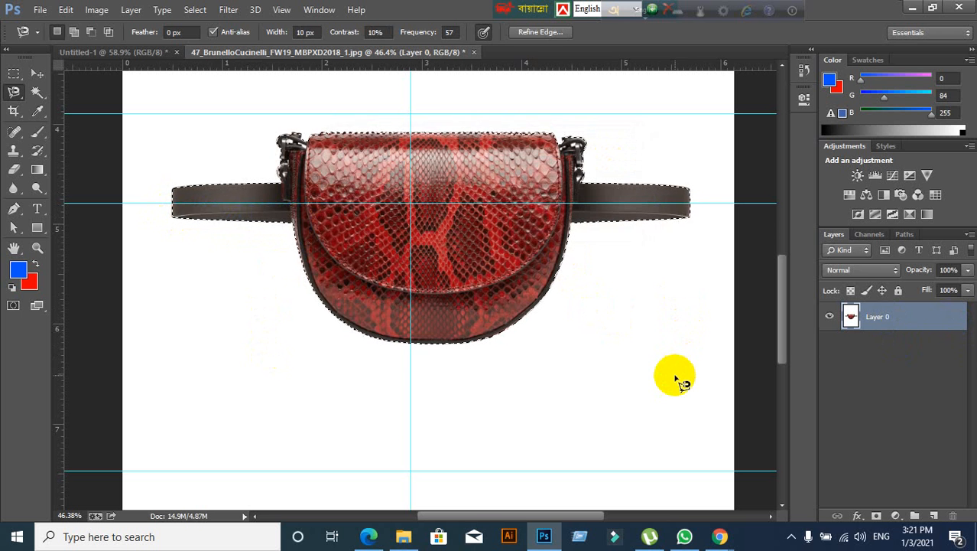
left_click(197, 10)
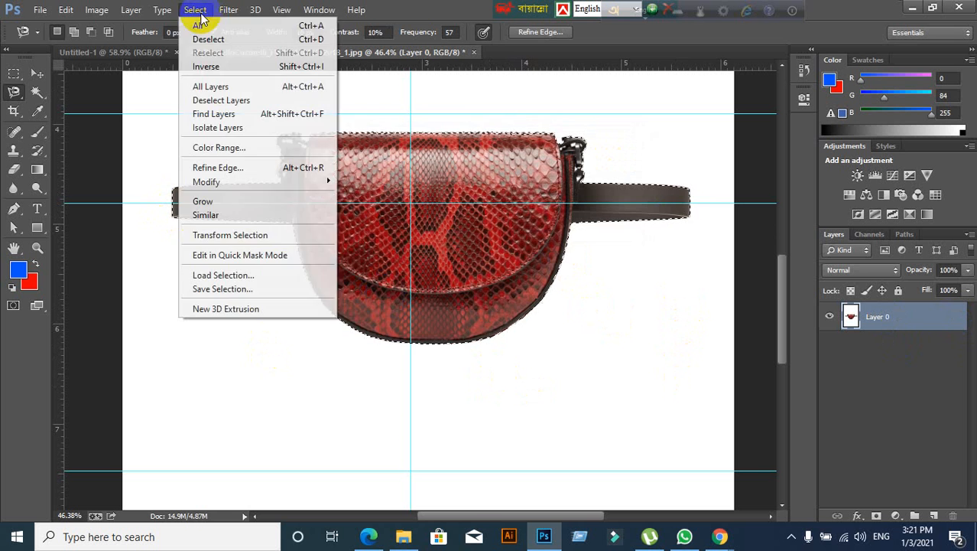
left_click(208, 68)
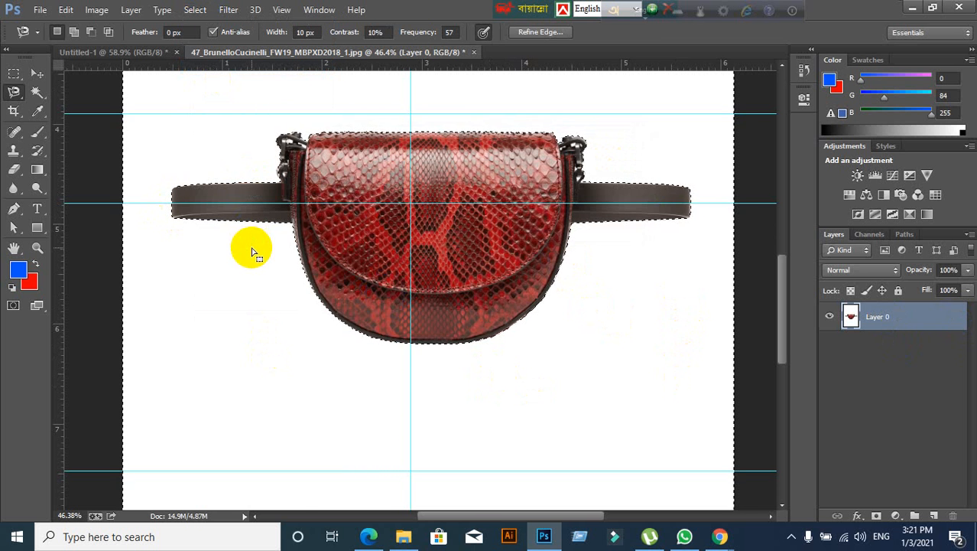
key("Delete")
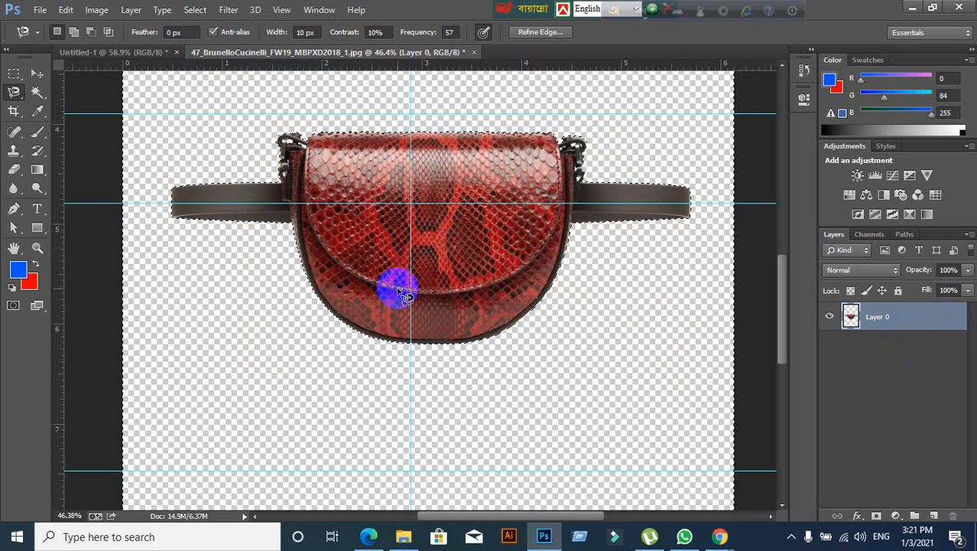
left_click(400, 293)
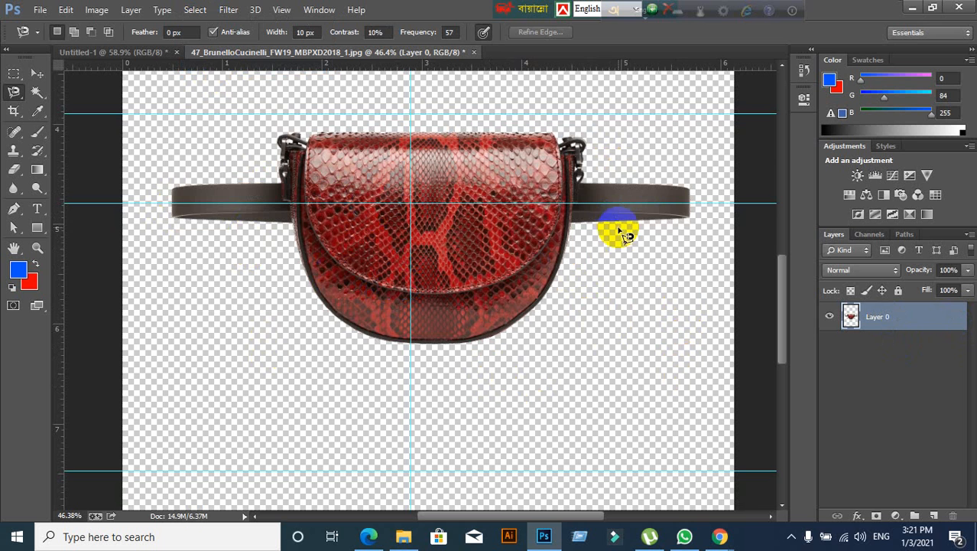
Undo the deselection, the background deletion and the selection inversion to restore the selection around the bag
scroll(570, 233, "up", 2)
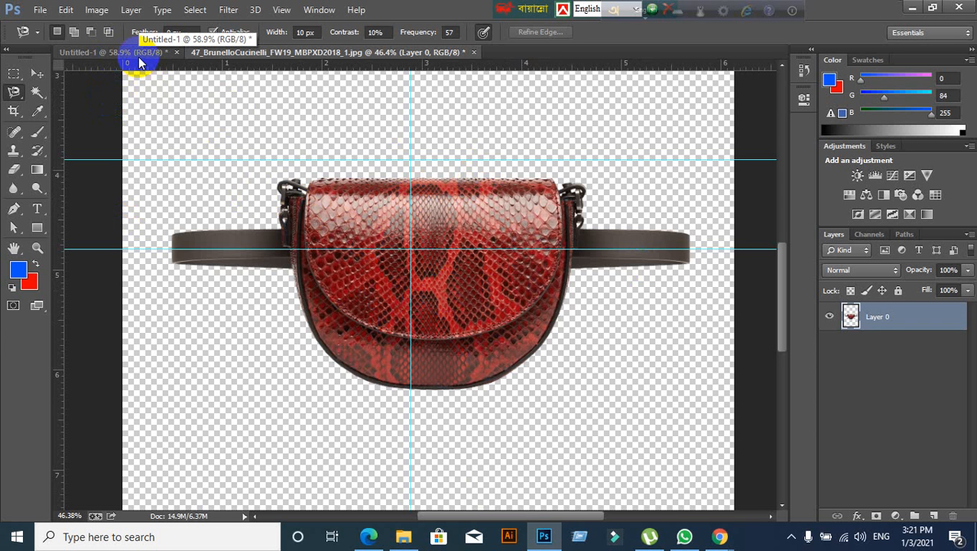
key("ctrl+z")
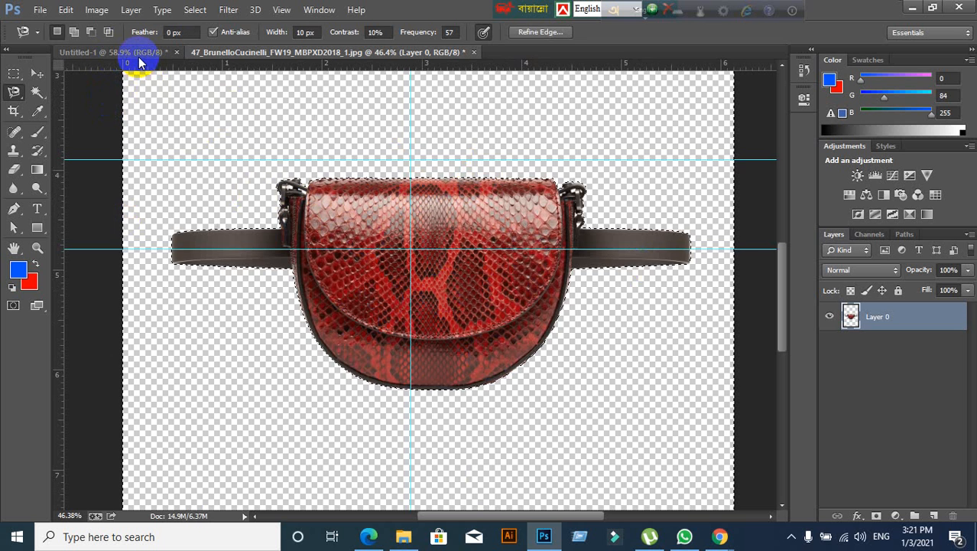
key("ctrl+z")
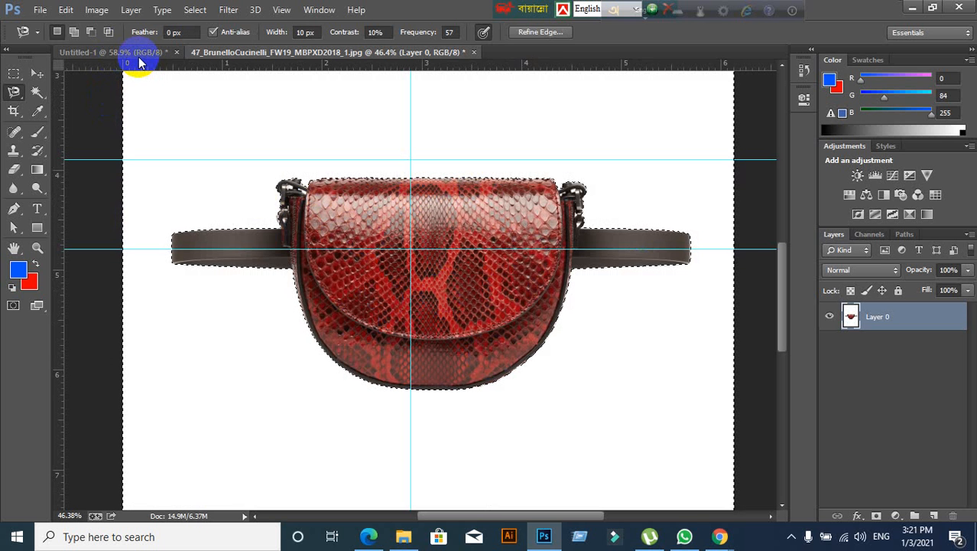
key("ctrl+alt+z")
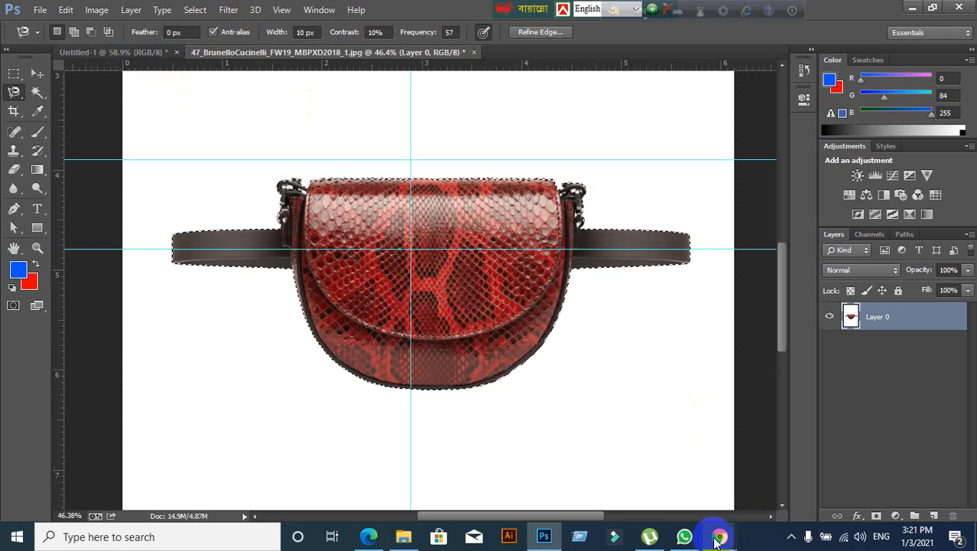
Check the class participants in the Google Meet window in Chrome and return to the bag photo in Photoshop
mouse_move(720, 536)
left_click(635, 489)
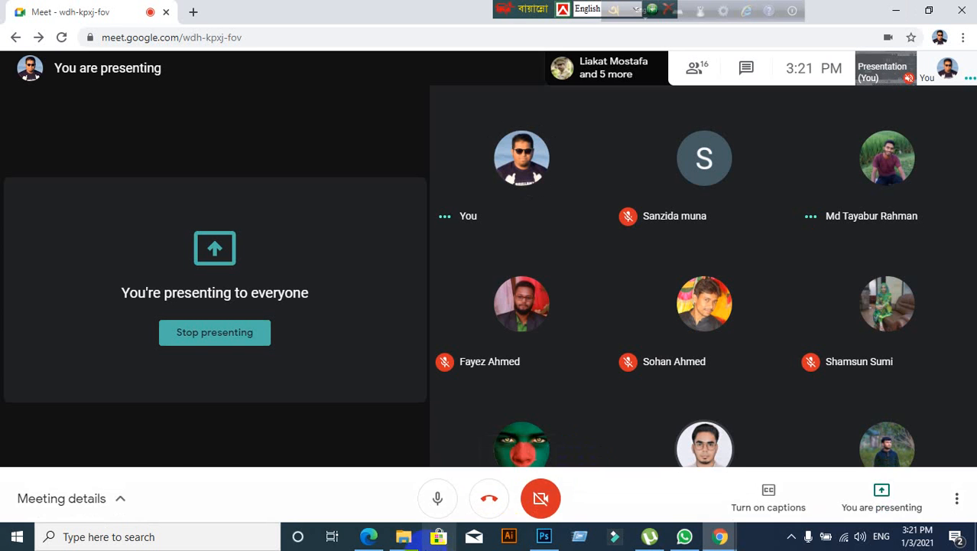
mouse_move(416, 547)
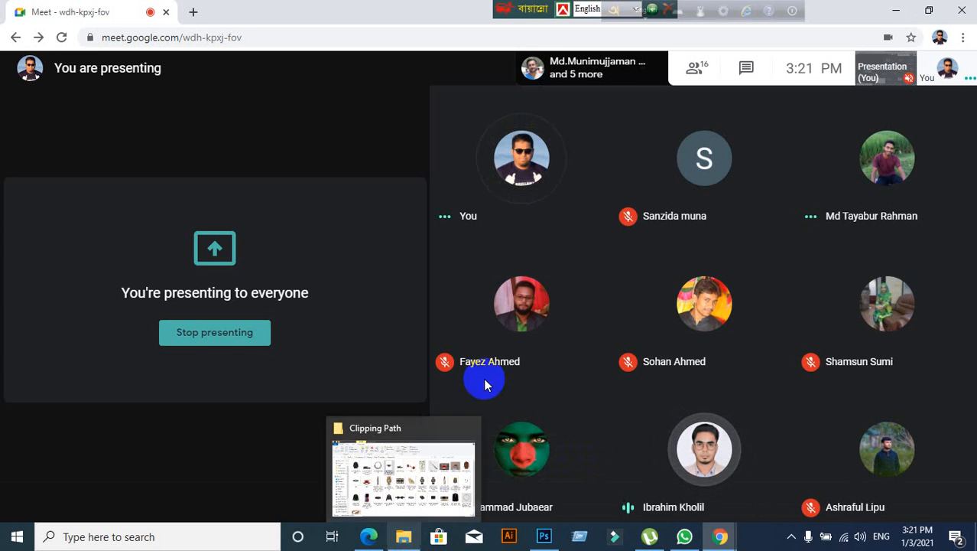
left_click(543, 536)
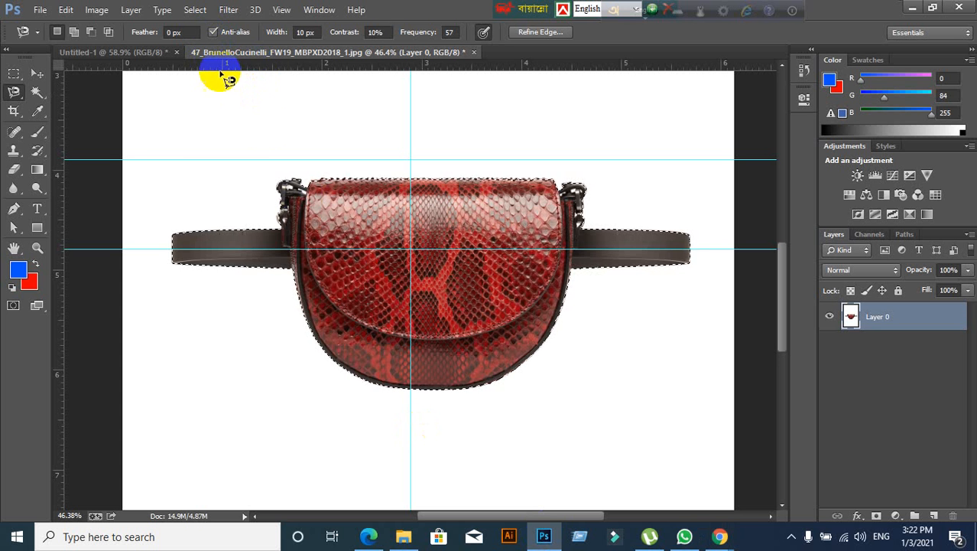
Invert the bag selection and delete the white background again, and undo both changes
left_click(200, 11)
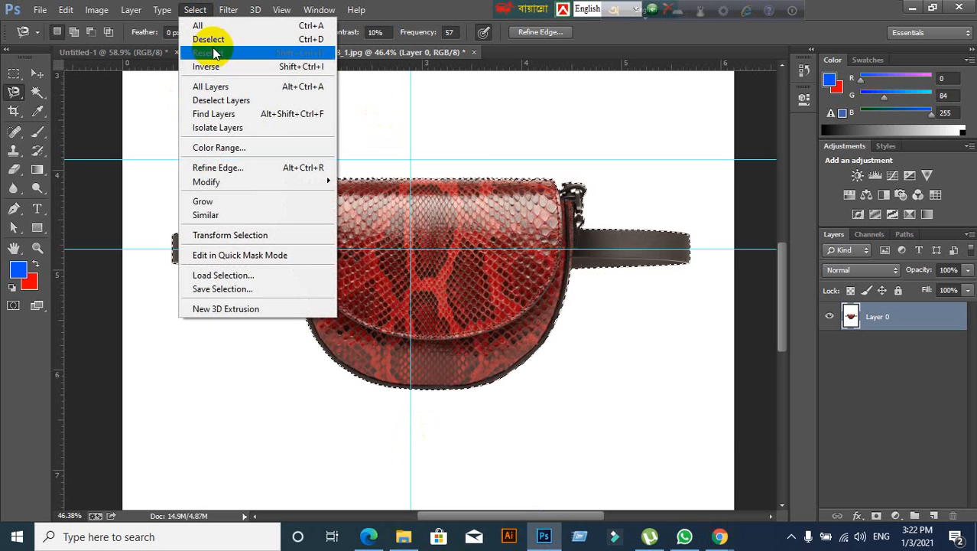
left_click(218, 66)
key("Delete")
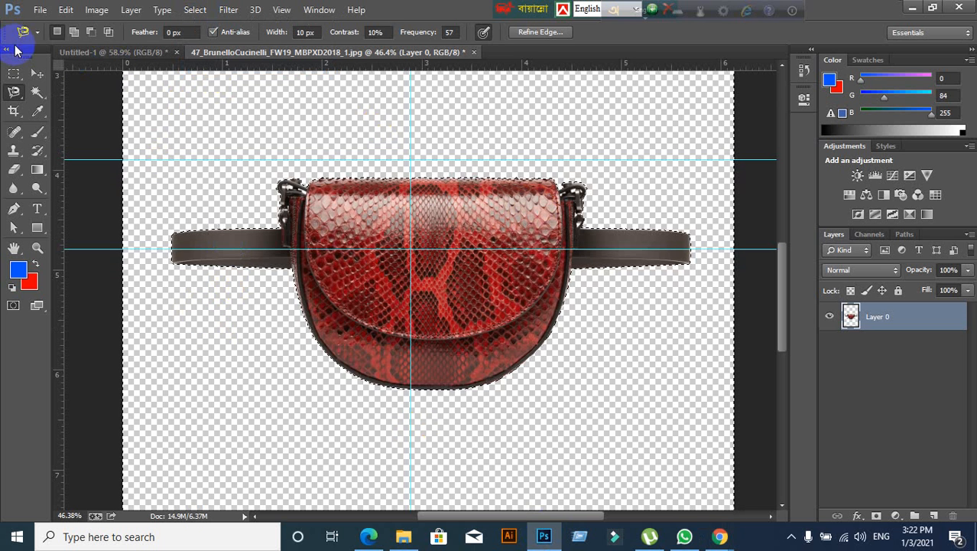
left_click(110, 32)
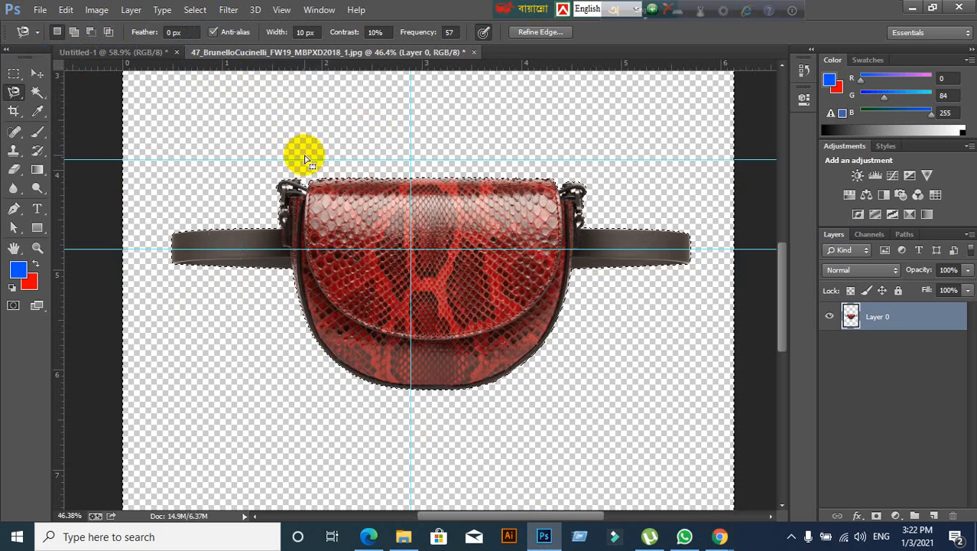
left_click(310, 190)
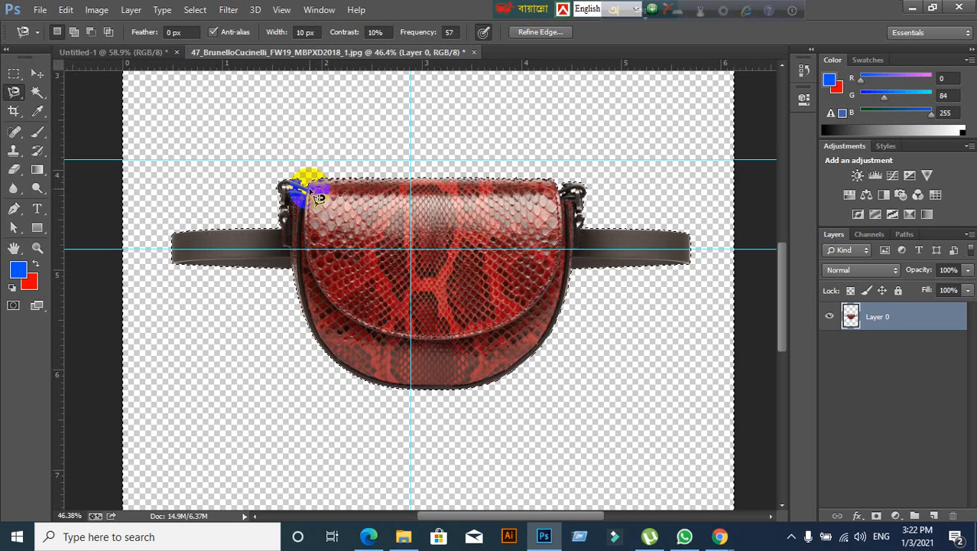
key("ctrl+alt+z")
key("ctrl+alt+z")
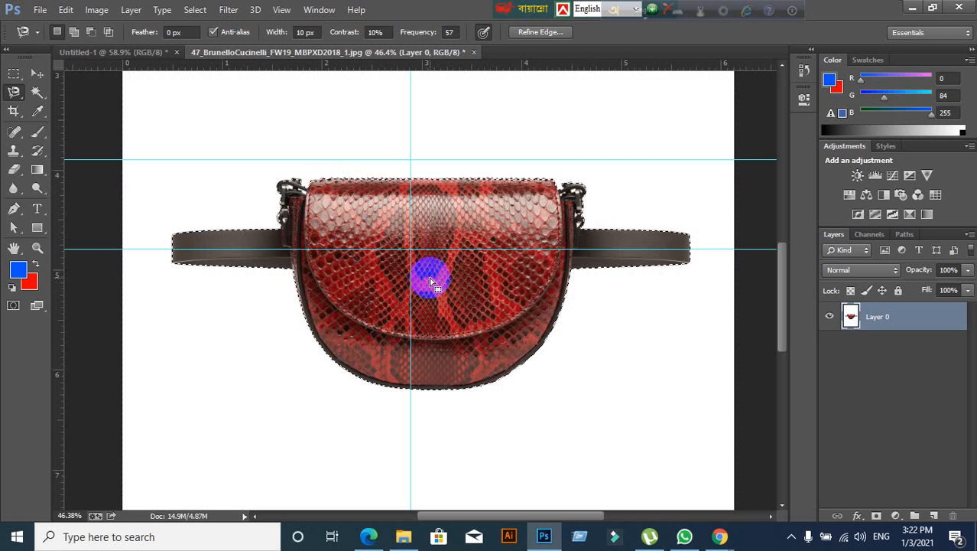
Fill the bag selection with the blue foreground color, and refill it with the red background color
key("alt+BackSpace")
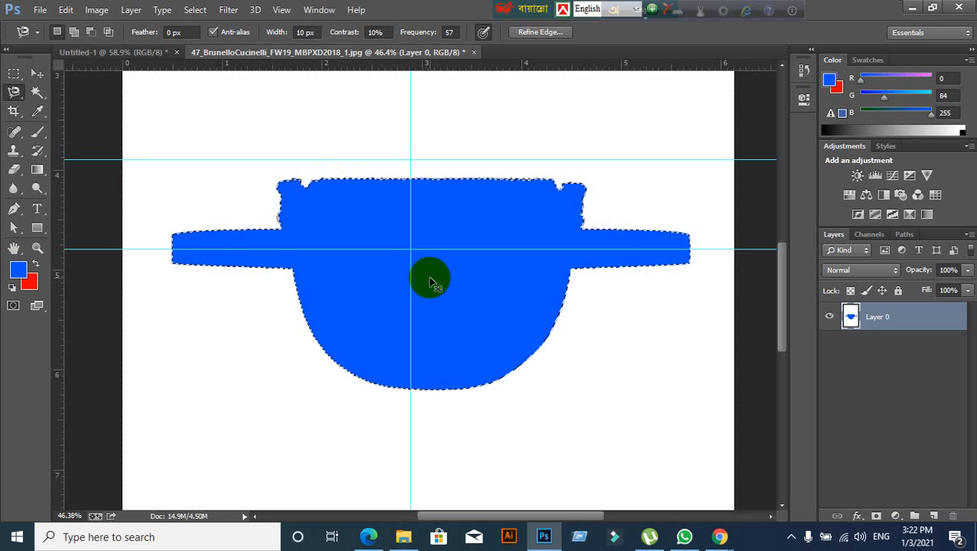
key("ctrl+BackSpace")
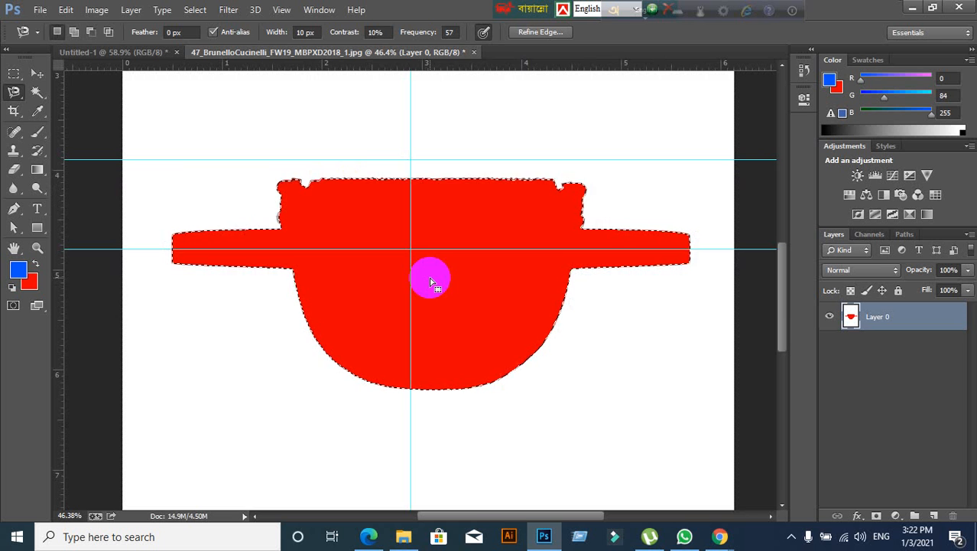
Close the bag photo without saving, and remove the freeform selection from Untitled-1 with the Move tool active
left_click(70, 55)
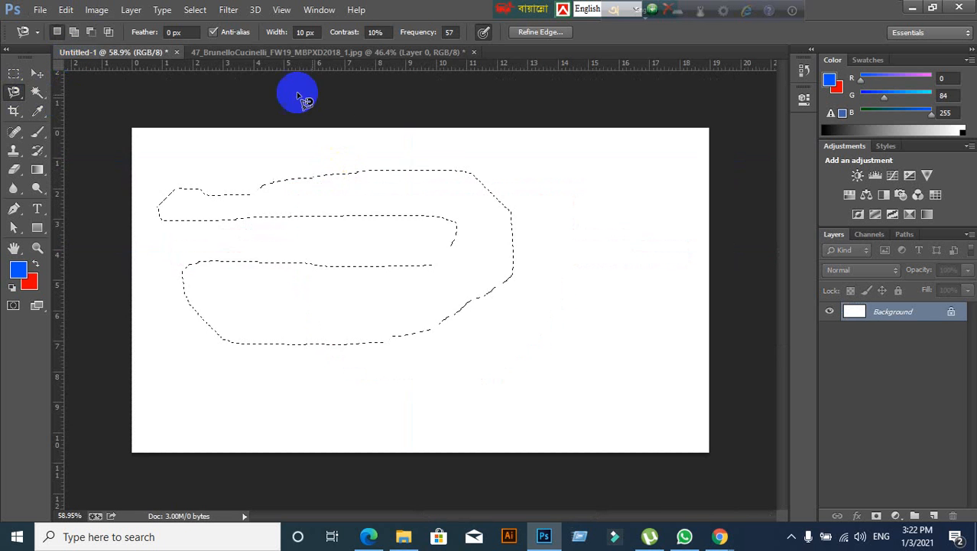
left_click(473, 53)
left_click(456, 209)
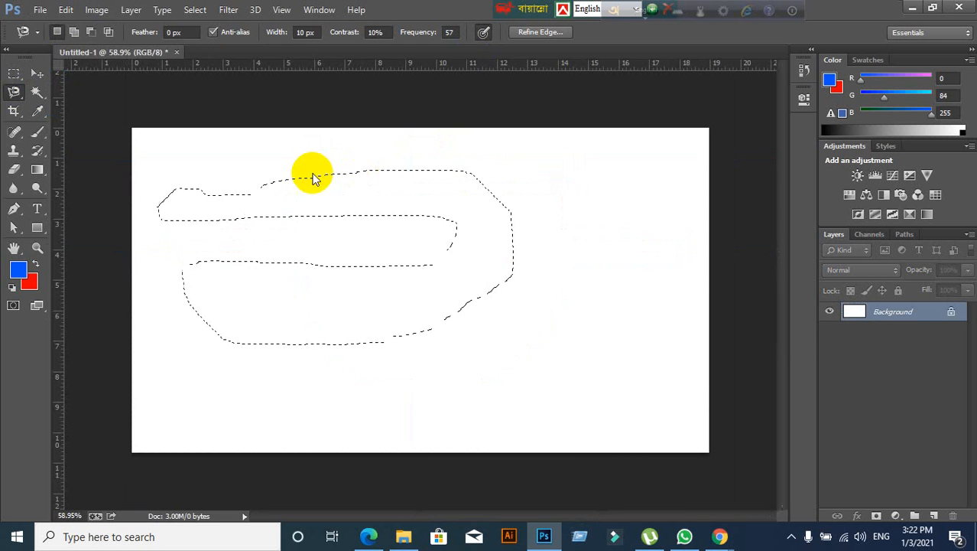
left_click(38, 74)
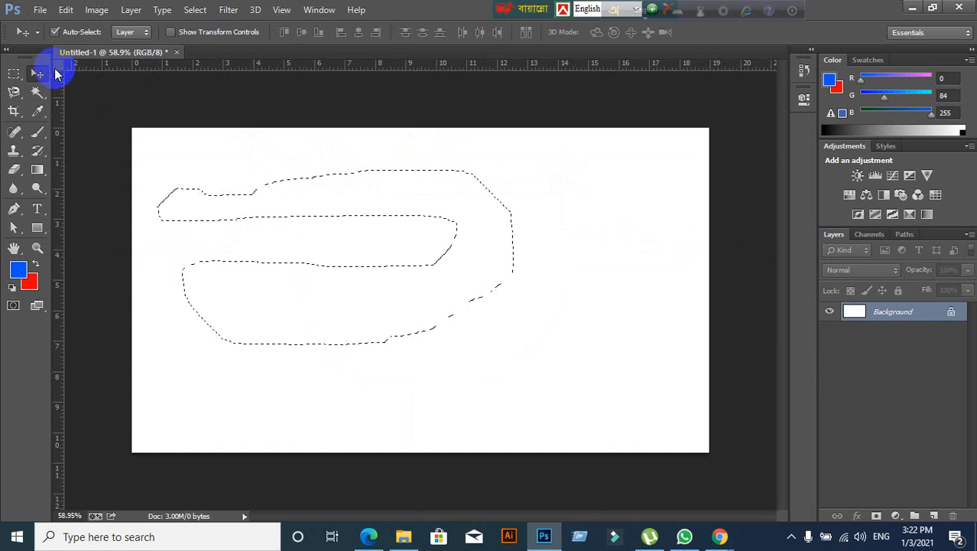
mouse_move(720, 532)
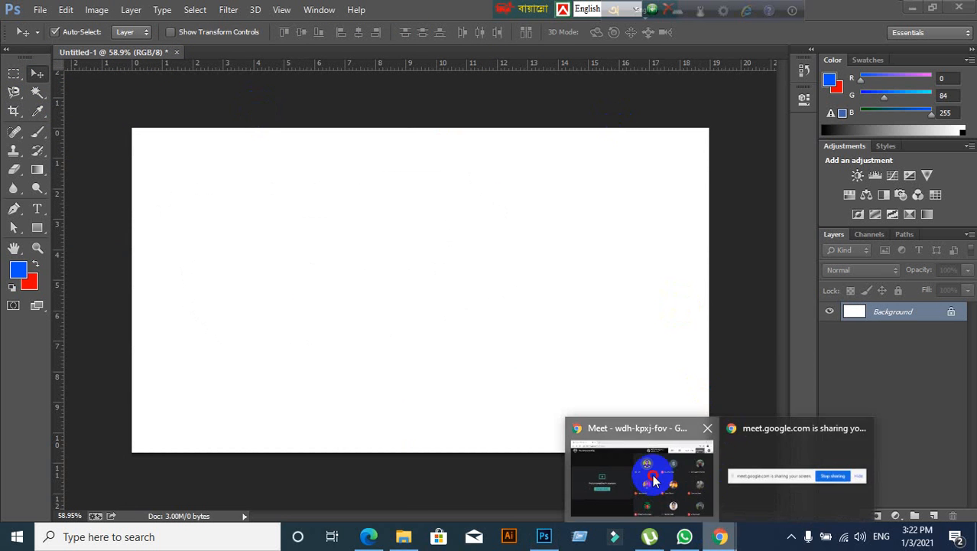
Check the Google Meet window in Chrome, return to Photoshop, and remove the freeform selection from Untitled-1
left_click(654, 480)
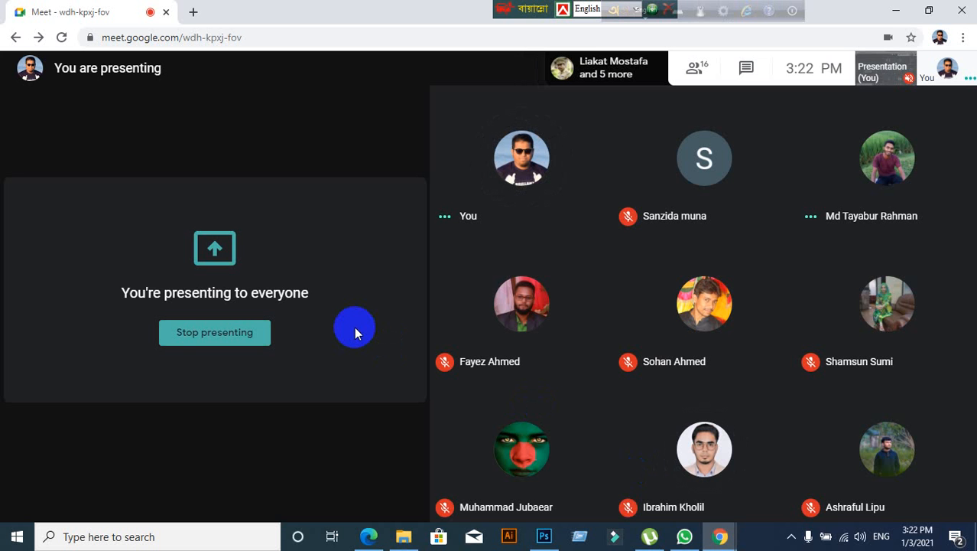
left_click(545, 536)
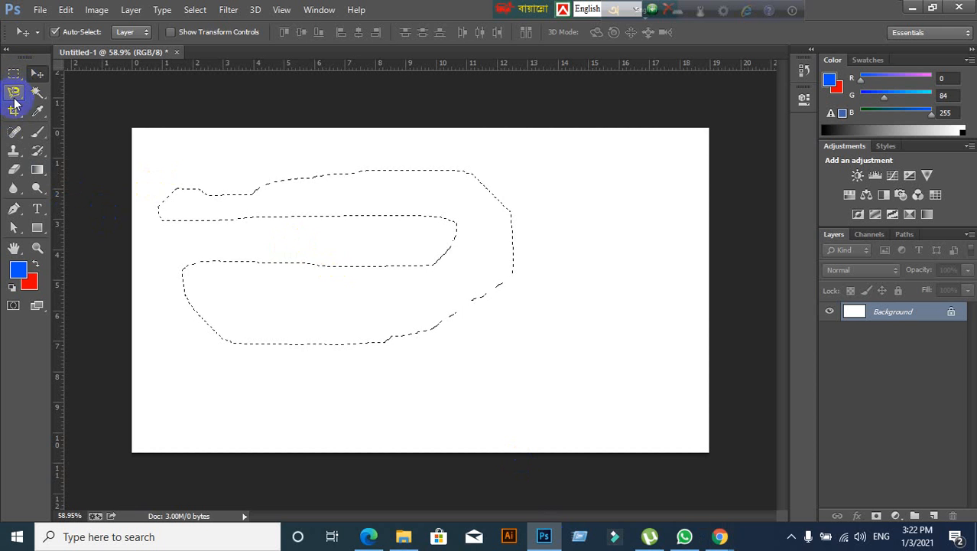
left_click_drag(14, 91, 46, 90)
left_click(37, 73)
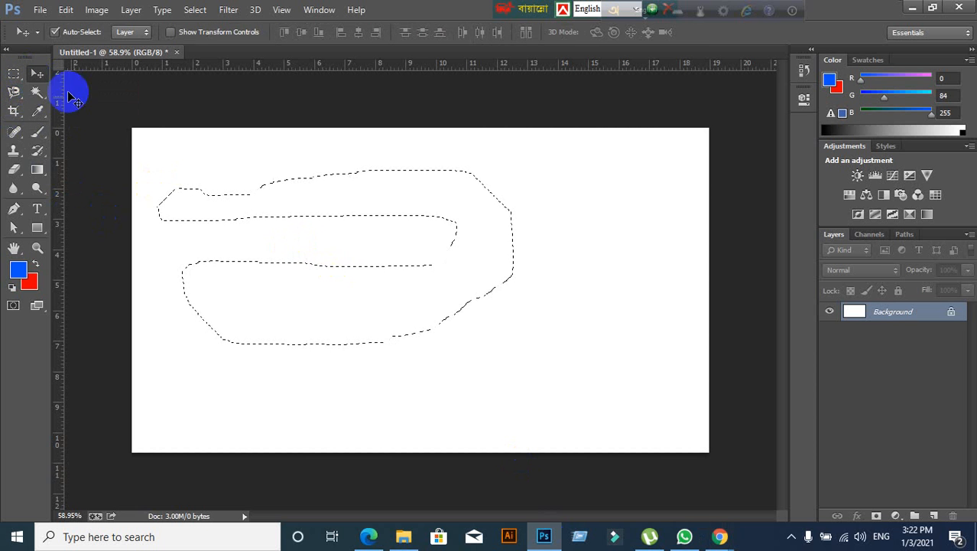
key("ctrl+d")
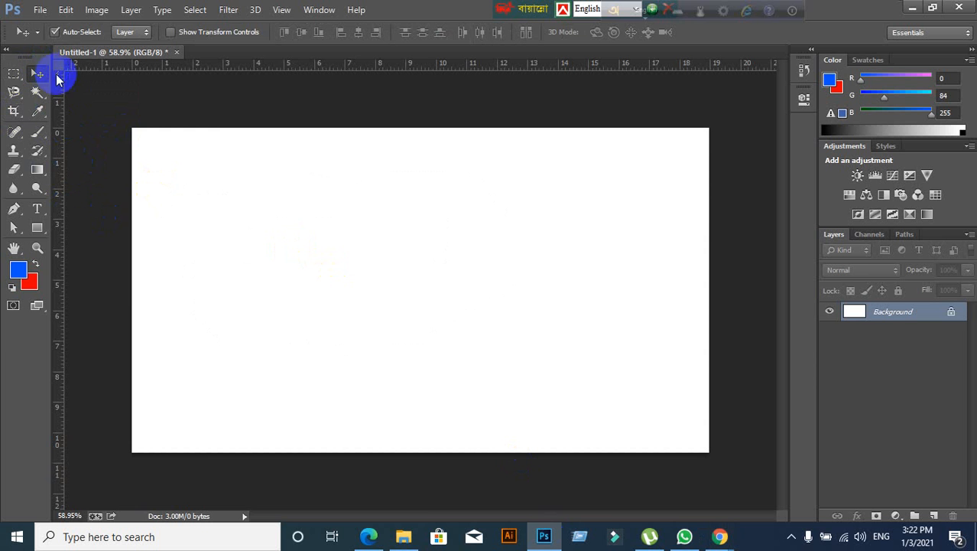
Minimize the Photoshop, Chrome and File Explorer windows, and check the class participants in the Google Meet window again
left_click(913, 9)
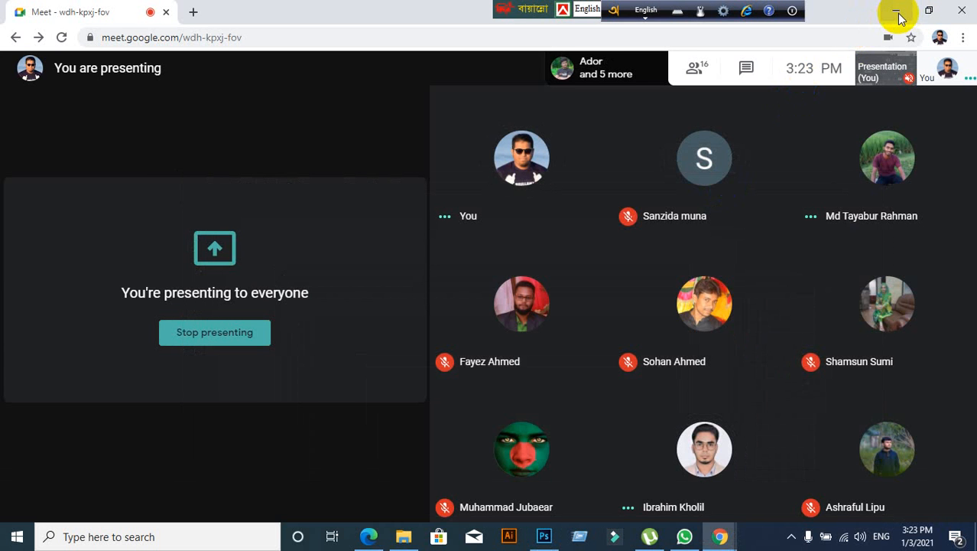
left_click(898, 14)
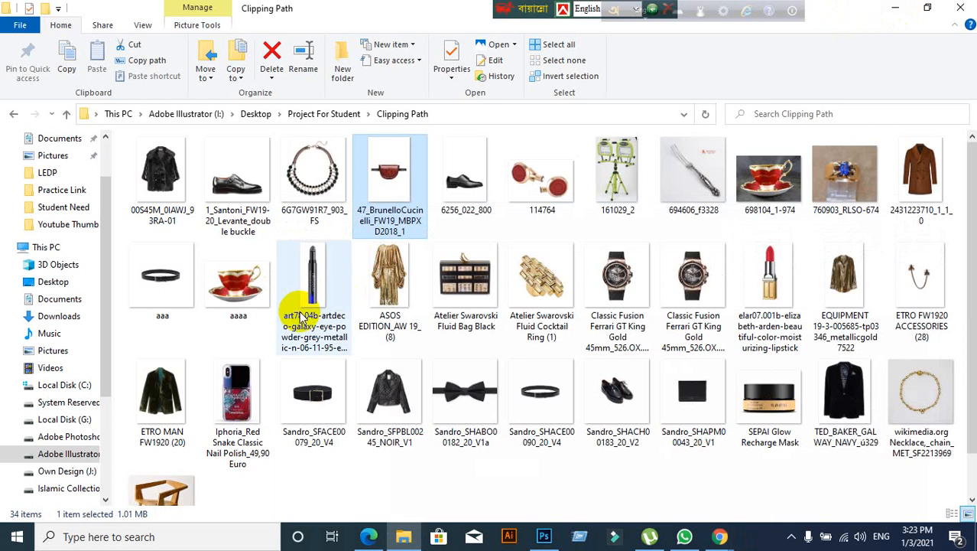
left_click(914, 17)
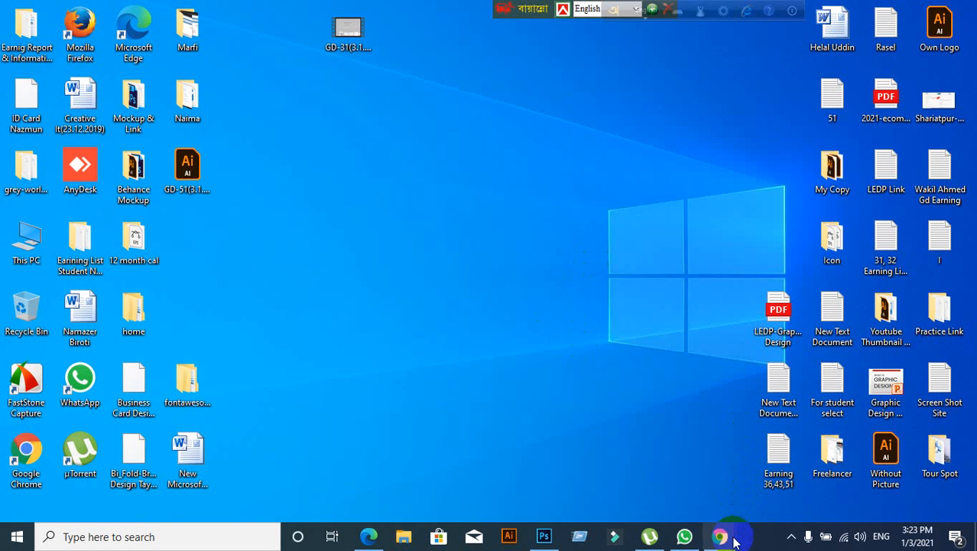
left_click(723, 535)
left_click(635, 482)
mouse_move(491, 377)
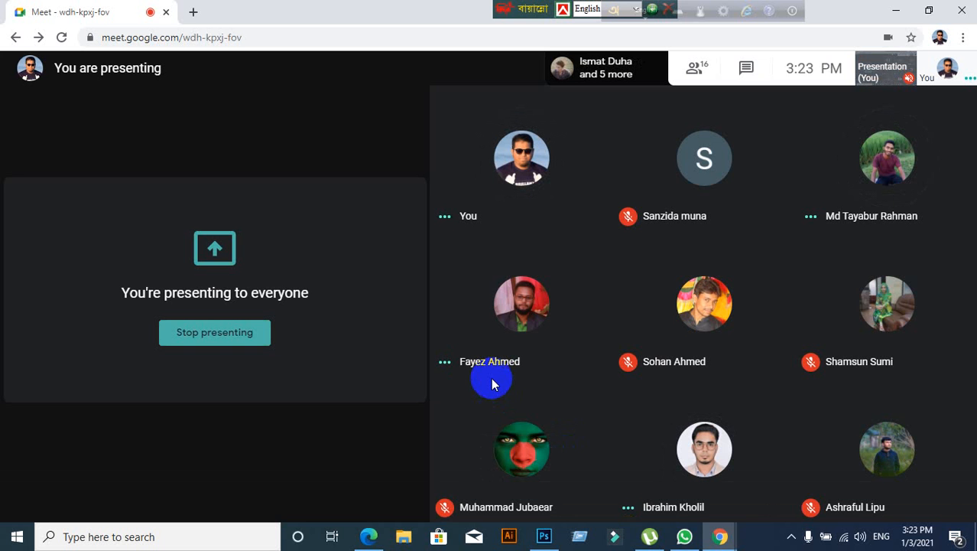
left_click(887, 14)
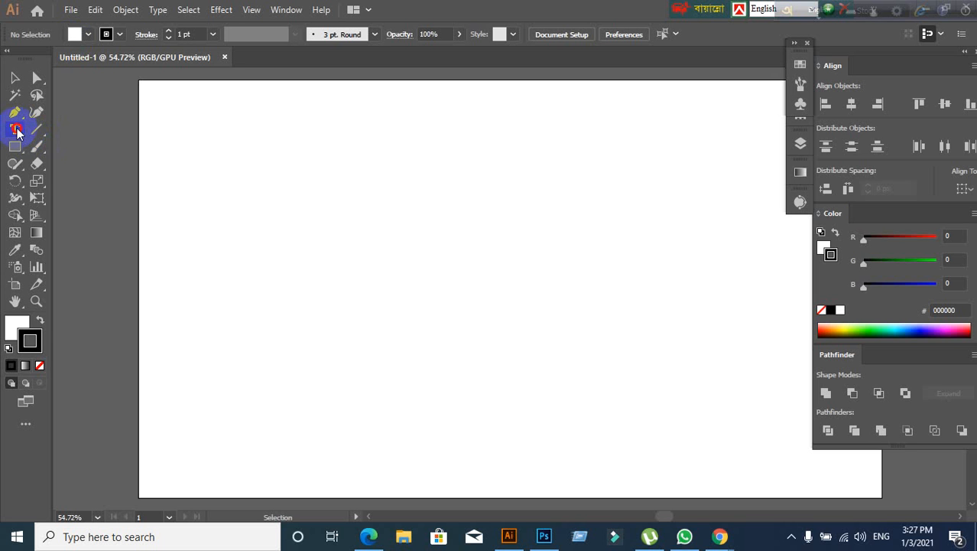
In Illustrator, swap the fill and stroke colors, start point text in the artboard's upper left area, and show the Glyphs panel
left_click(16, 130)
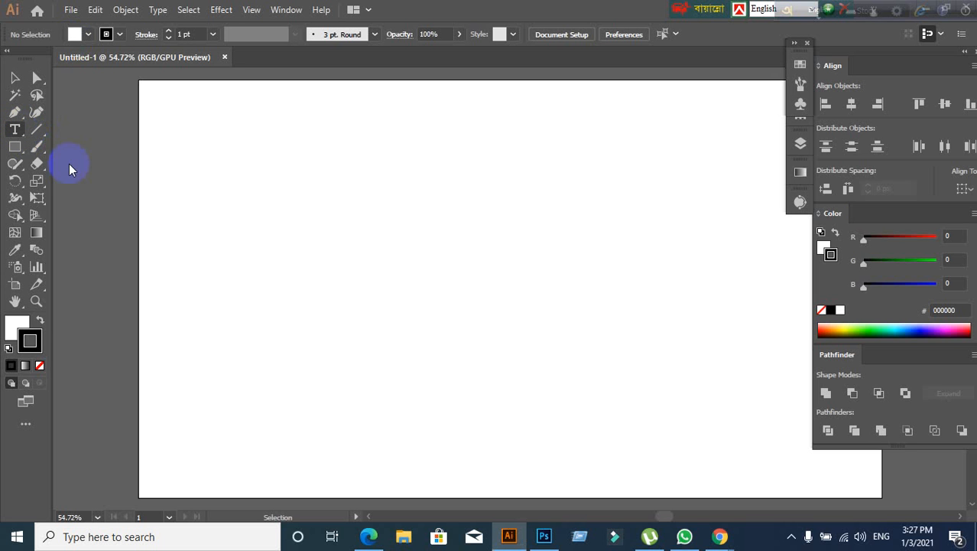
left_click(40, 321)
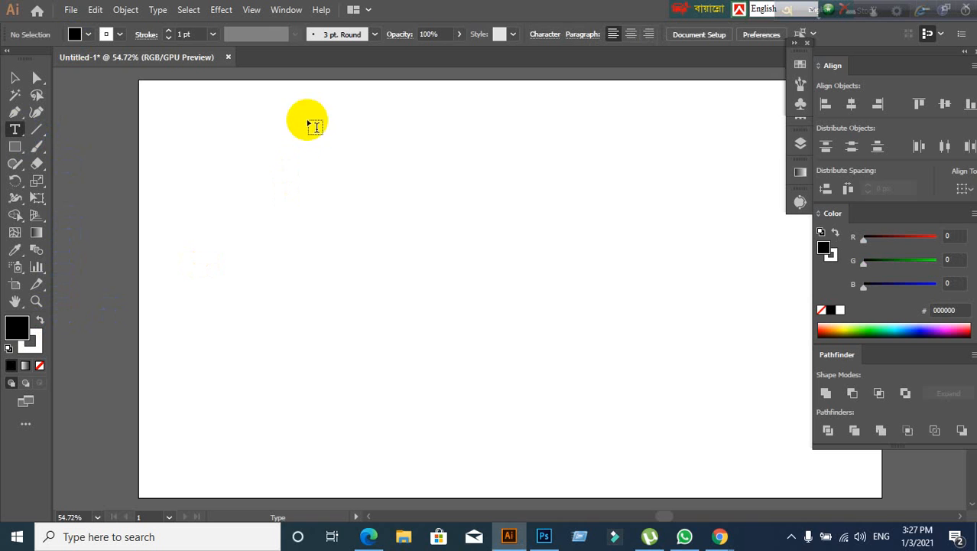
left_click(280, 170)
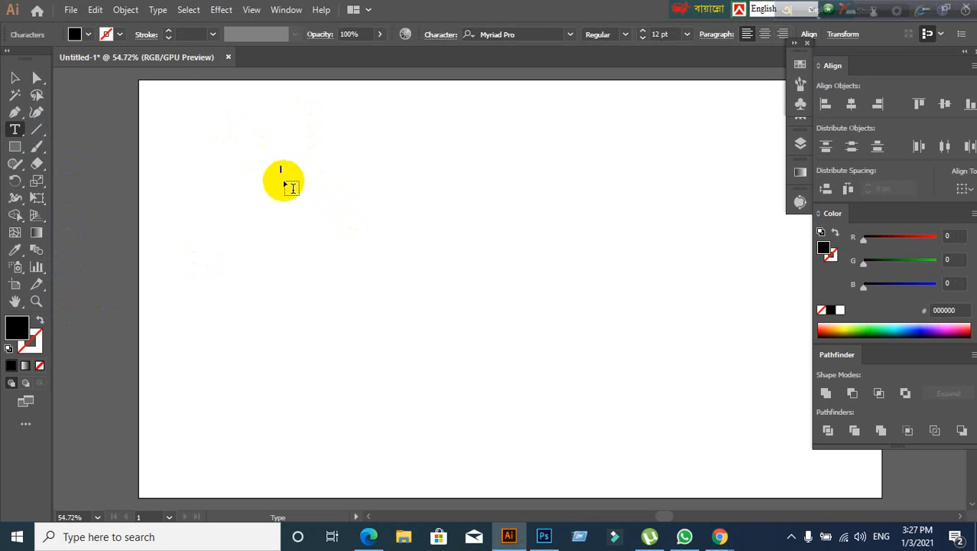
left_click(158, 10)
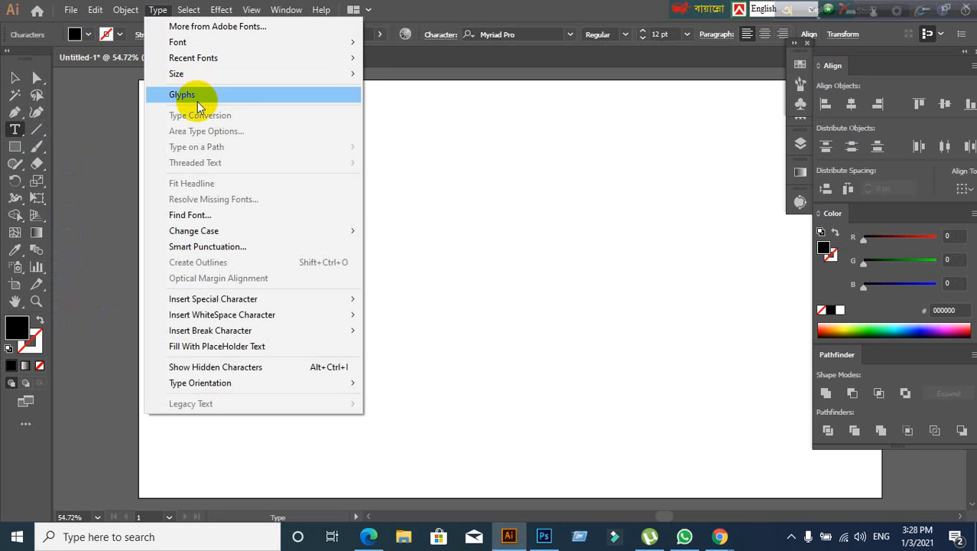
left_click(198, 100)
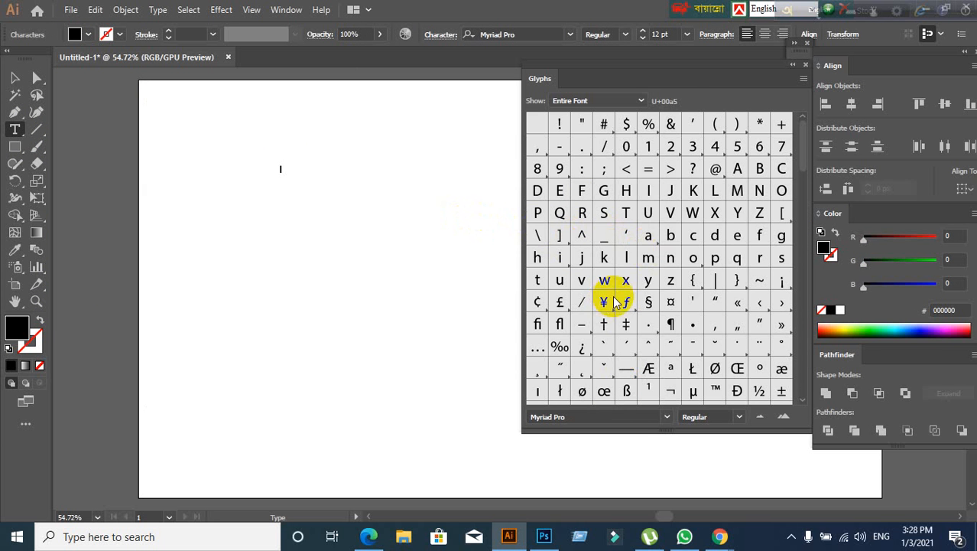
View the Superscript glyphs of Myriad Pro, and return the glyph display to Entire Font
left_click(641, 102)
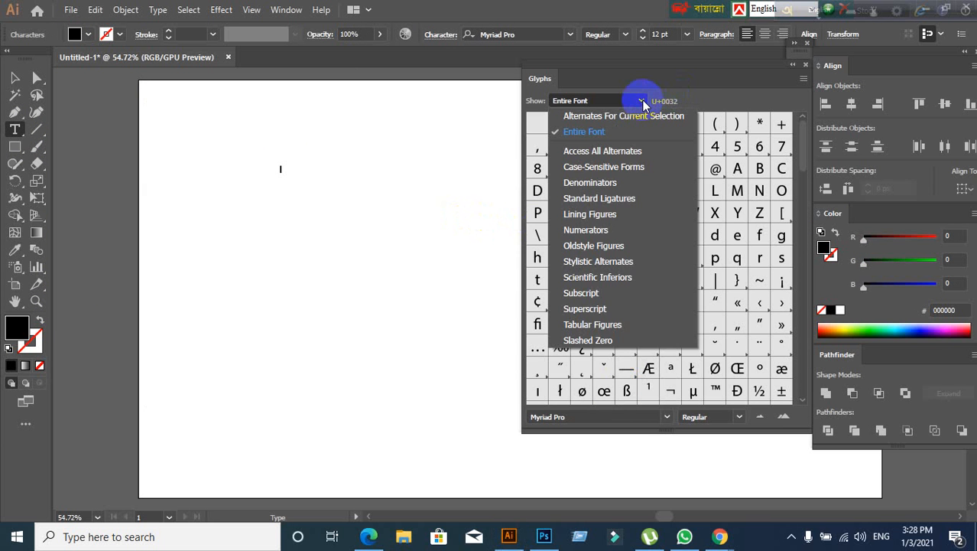
left_click(589, 310)
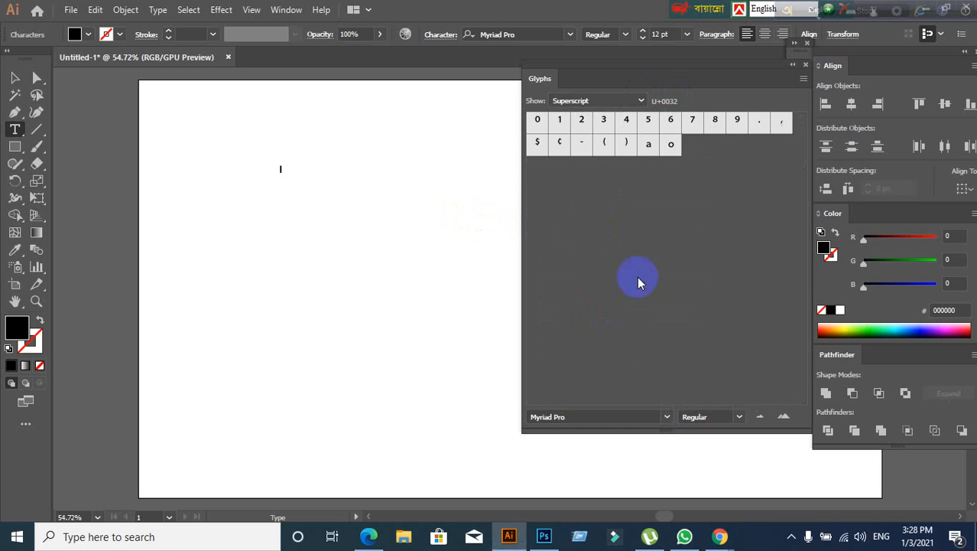
left_click(641, 102)
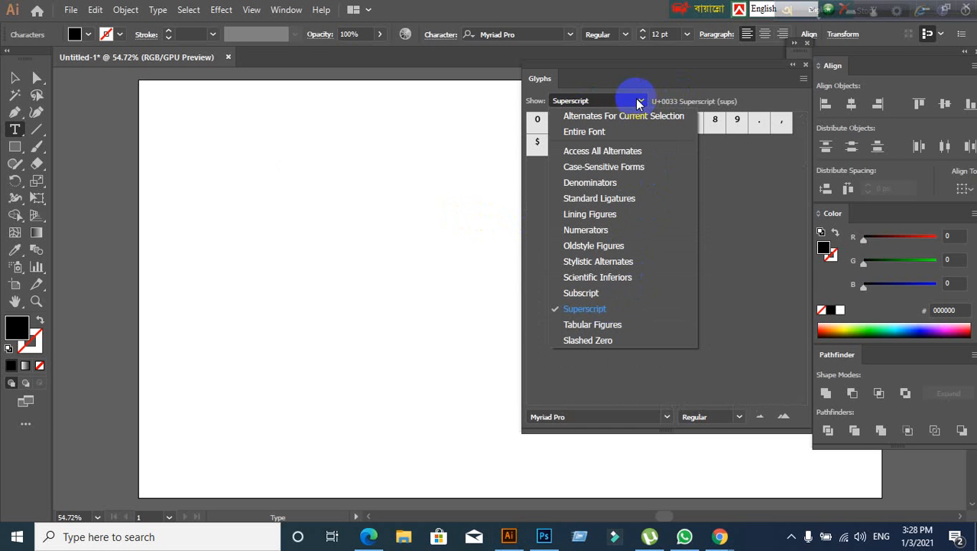
left_click(610, 132)
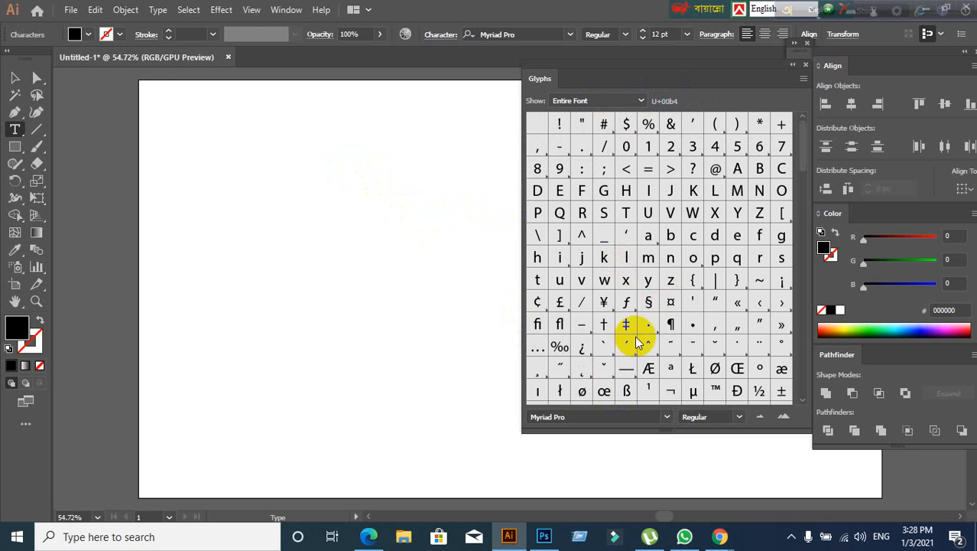
Insert the glyphs ƒ, £ and x into the text, and close the Glyphs panel
double_click(627, 304)
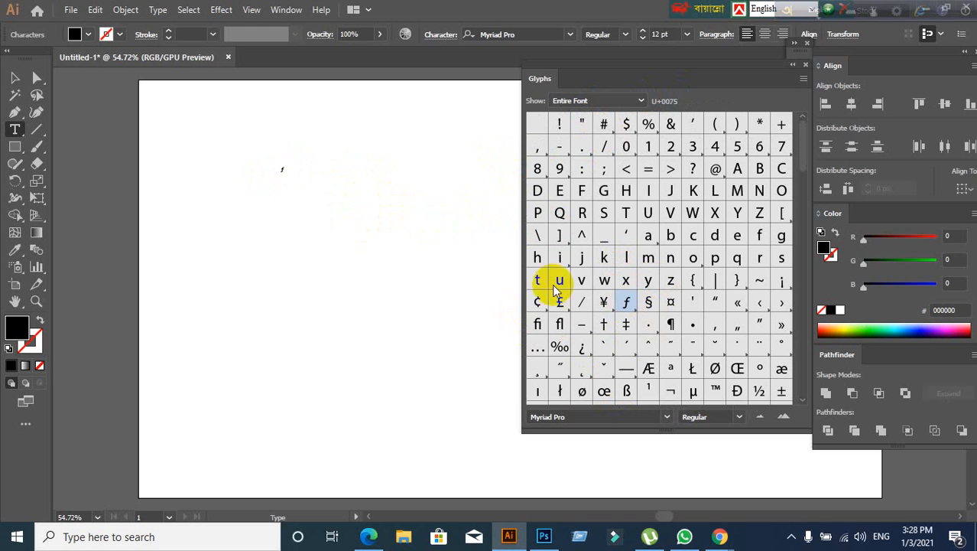
double_click(561, 303)
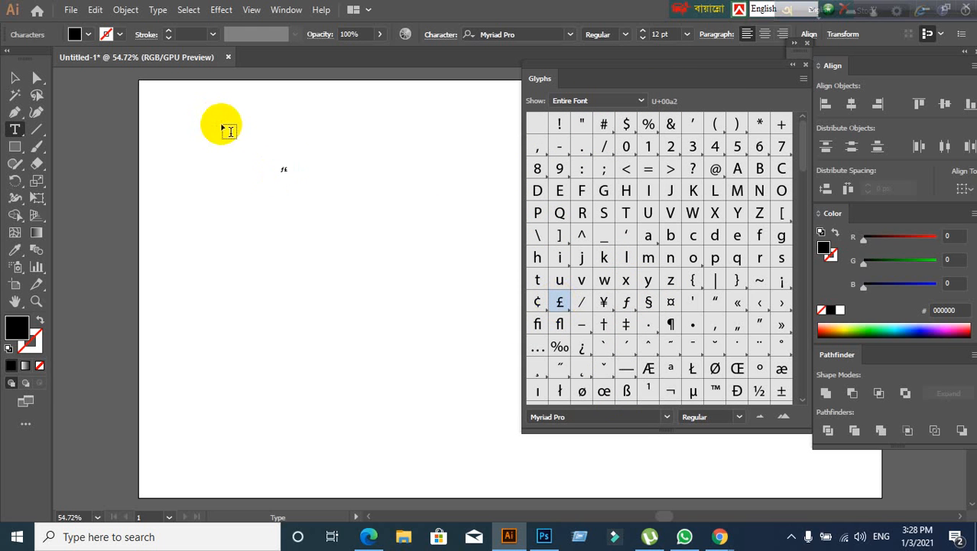
left_click(629, 282)
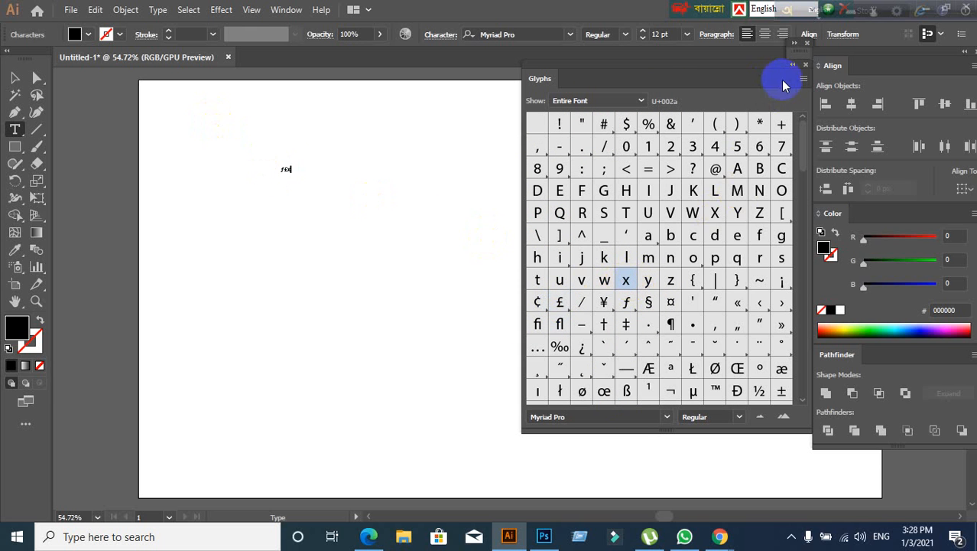
left_click(807, 66)
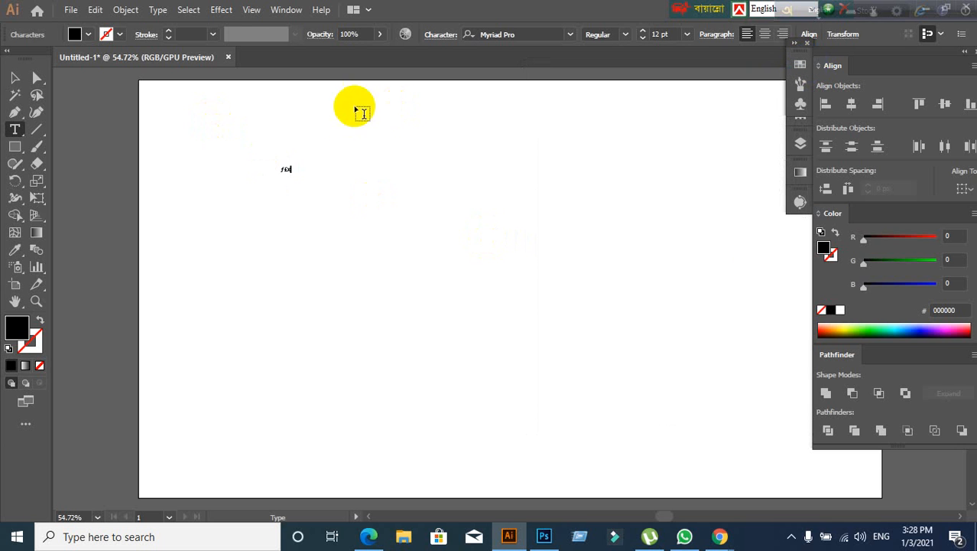
Scale the ƒ£x text up to about 242 pt, and minimize Illustrator and the other open window to show the desktop
left_click(17, 79)
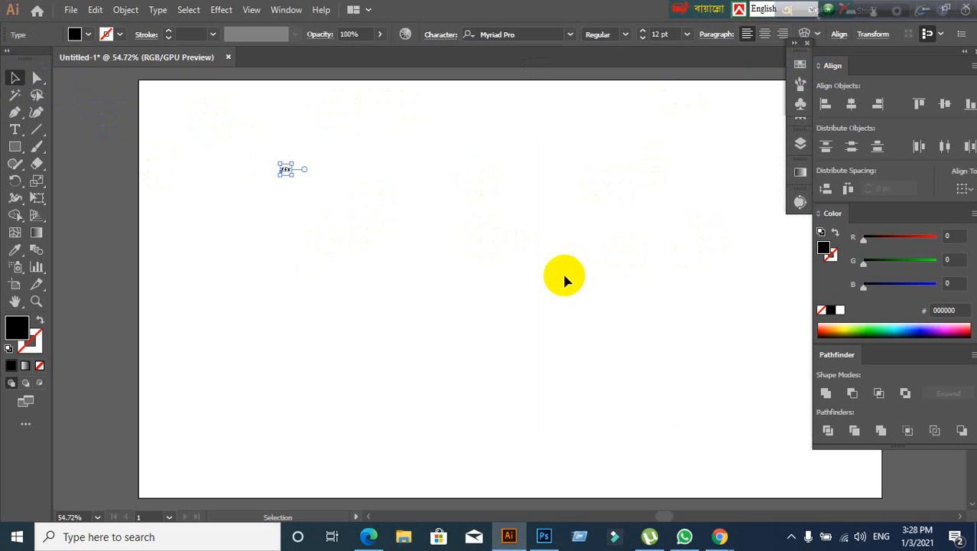
left_click(285, 11)
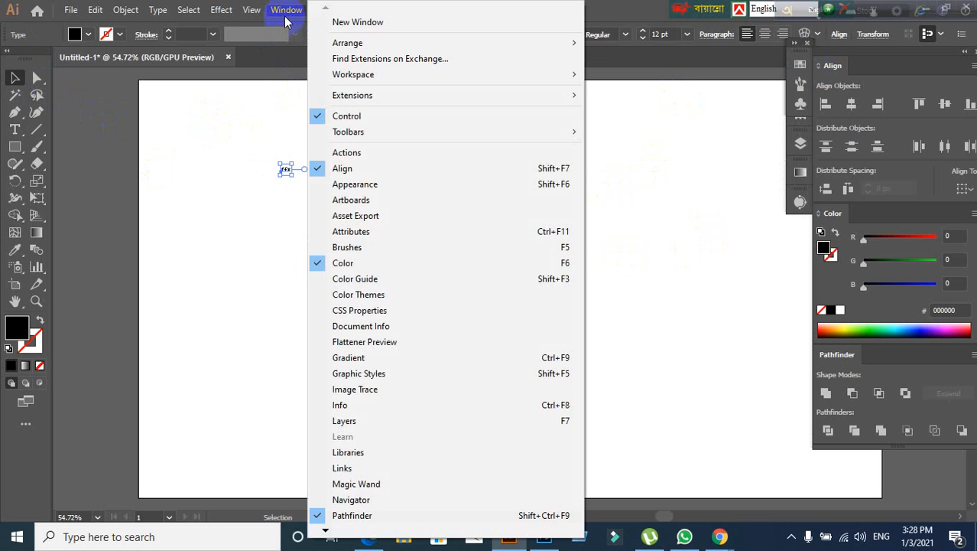
left_click(195, 257)
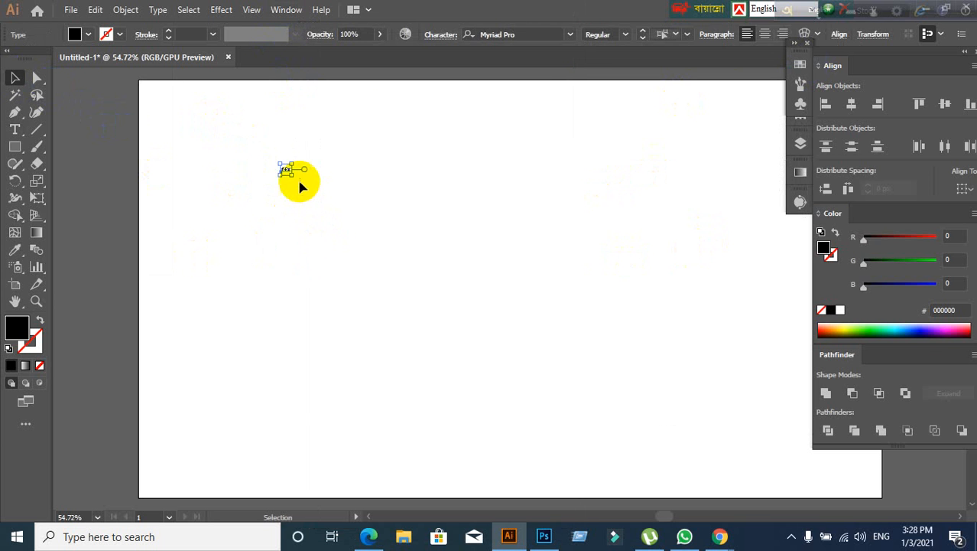
left_click_drag(290, 175, 566, 297)
left_click(566, 297)
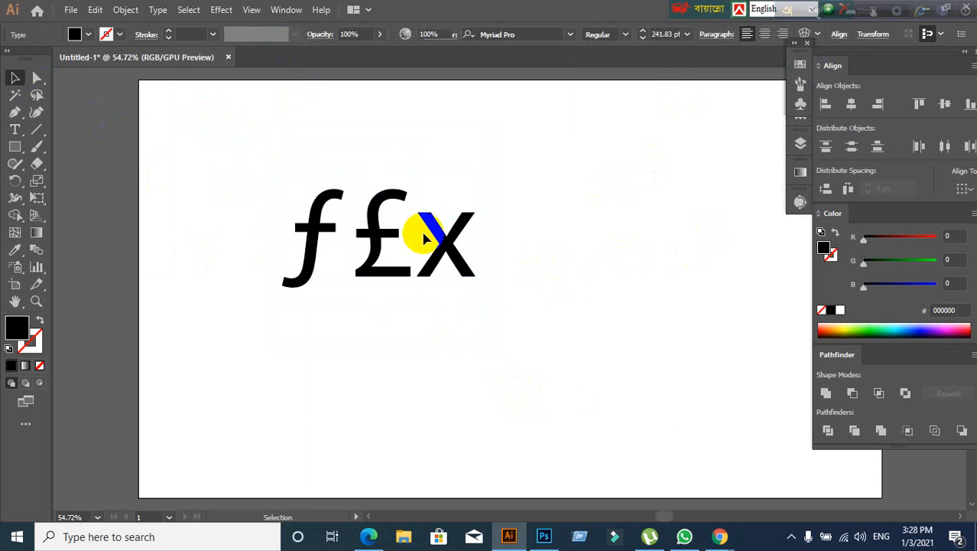
left_click(291, 191)
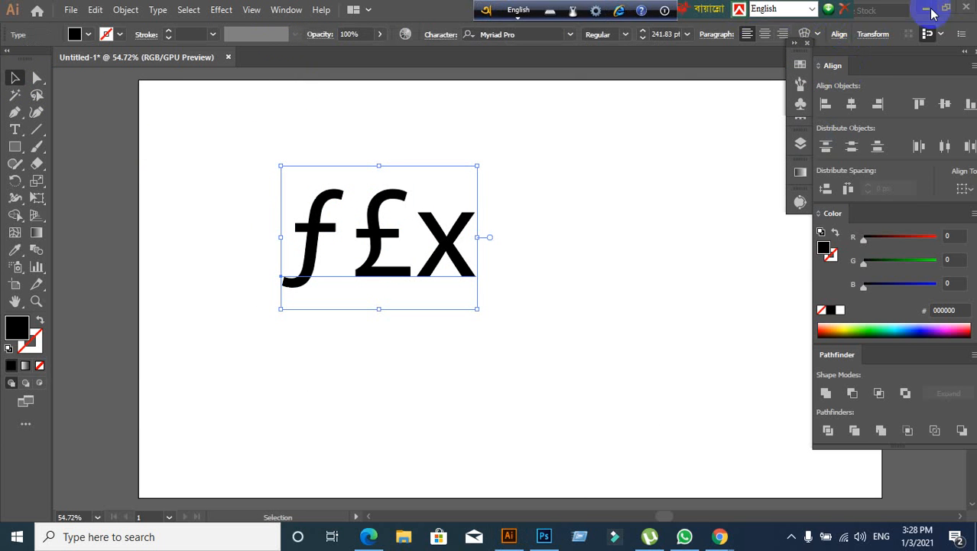
left_click(927, 9)
left_click(901, 10)
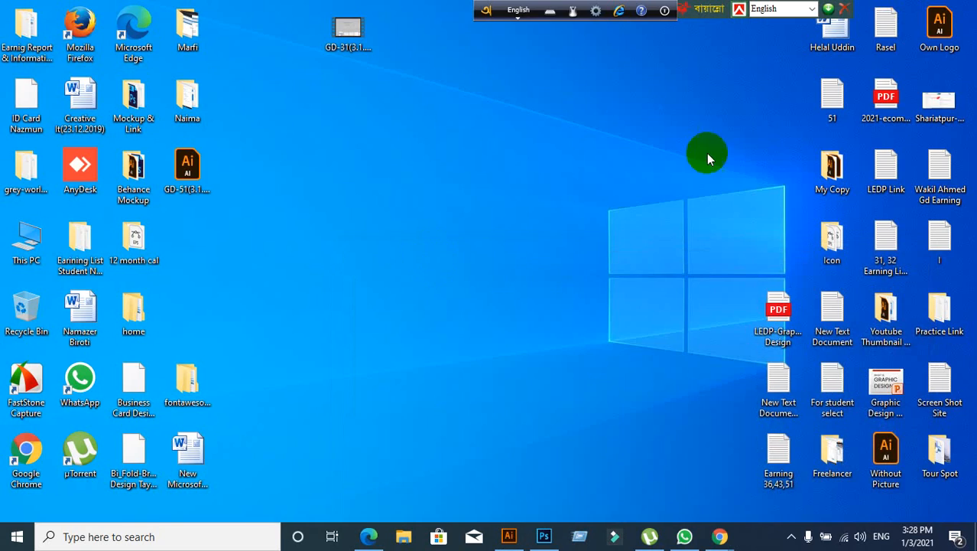